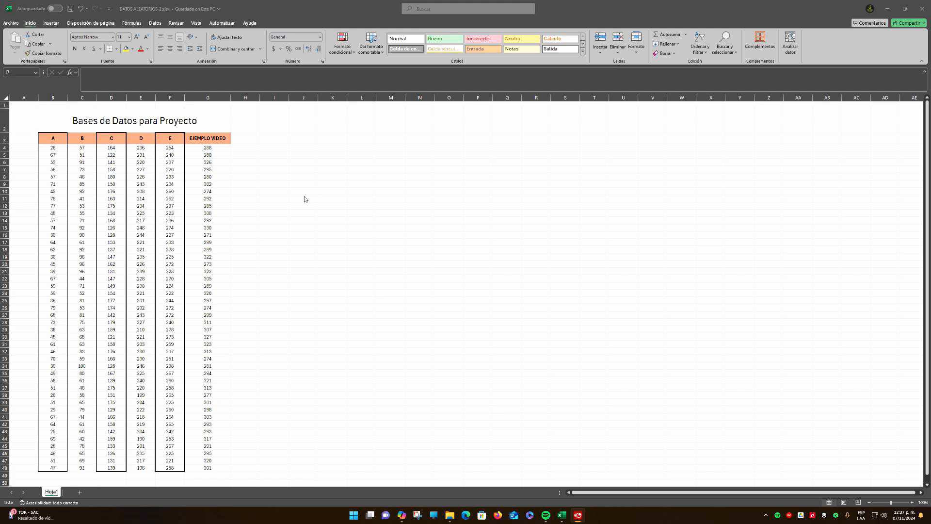
Look over the database columns A to E and the EJEMPLO VIDEO column on Hoja1
left_click_drag(209, 147, 213, 468)
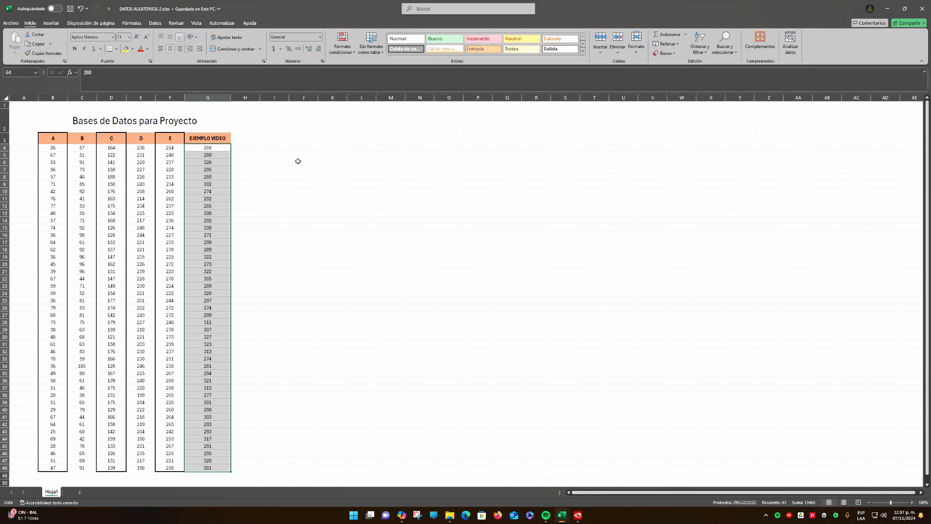
left_click(280, 154)
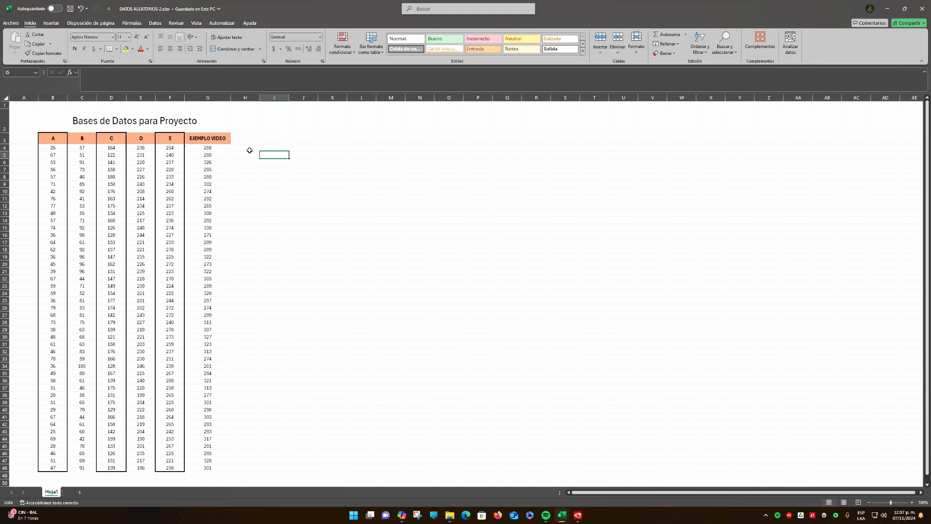
left_click(53, 138)
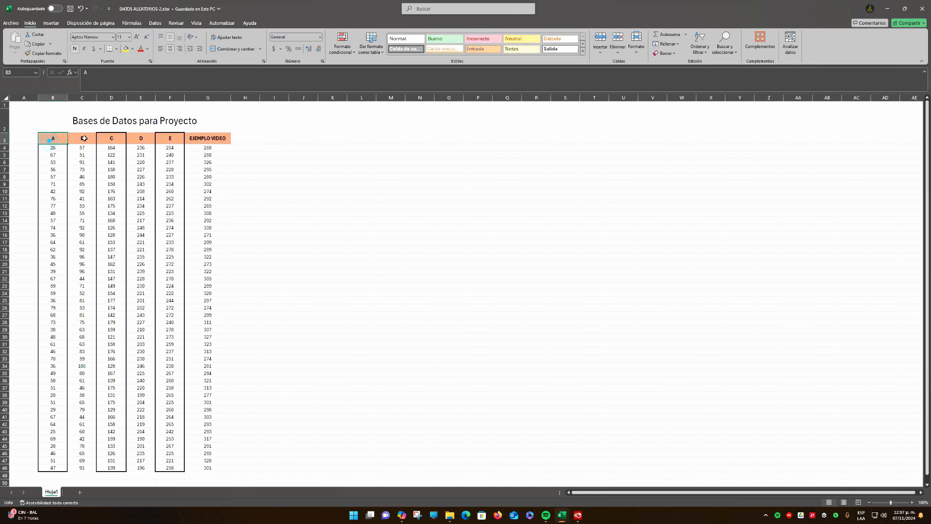
left_click(82, 139)
left_click(112, 138)
left_click(140, 139)
left_click(170, 138)
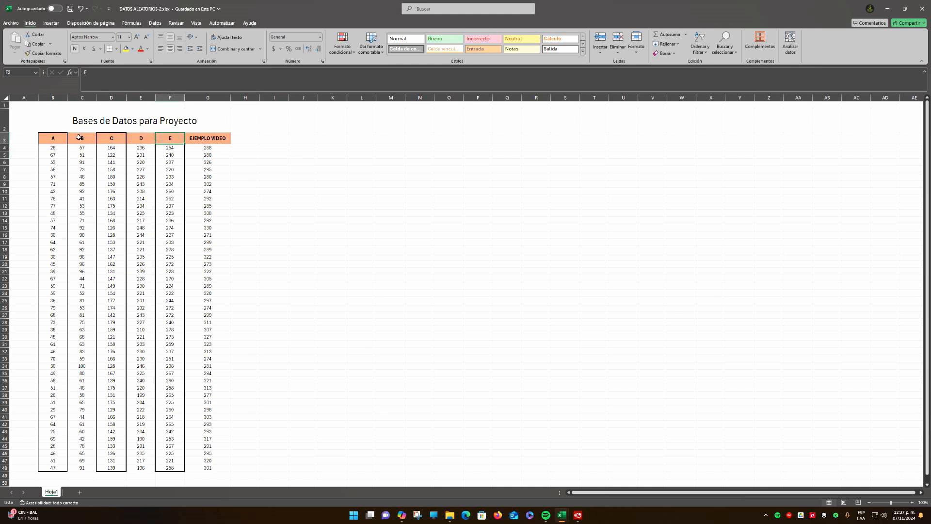
left_click(208, 138)
Check how many data points the EJEMPLO VIDEO column holds in G4:G48 and copy that count to the clipboard
left_click_drag(207, 150, 199, 468)
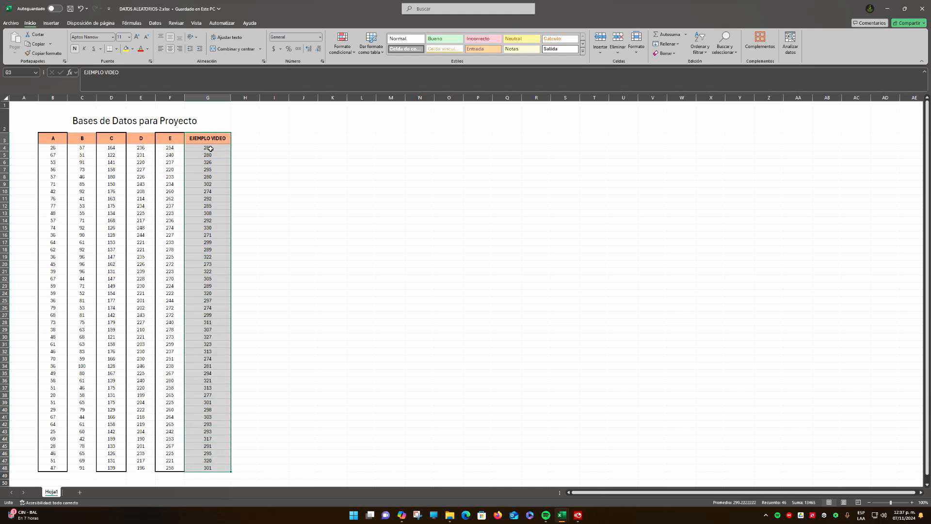
left_click(211, 149)
left_click_drag(212, 152, 197, 469)
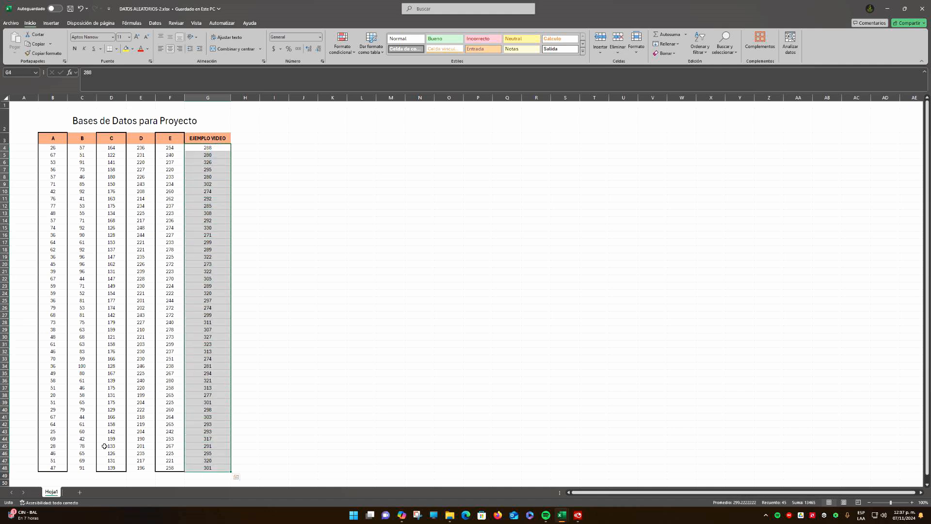
left_click(783, 507)
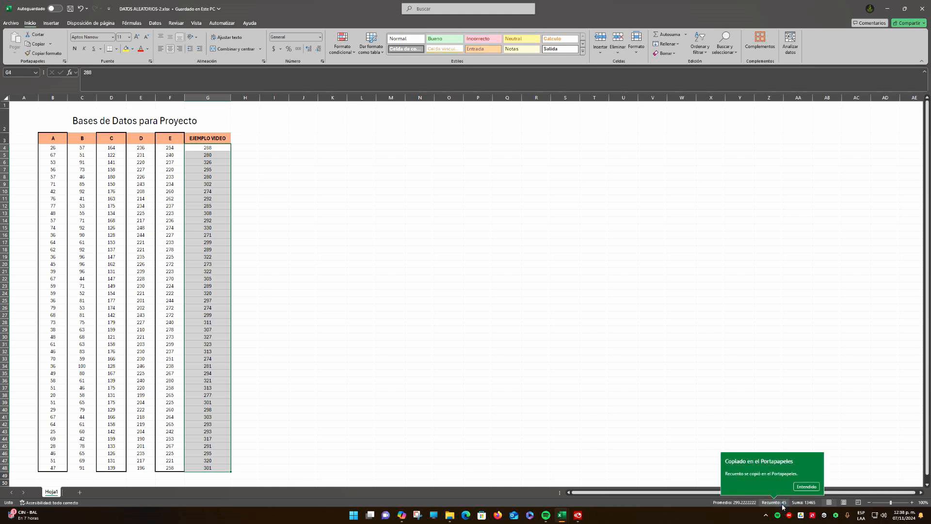
left_click(806, 486)
left_click(827, 410)
left_click(244, 203)
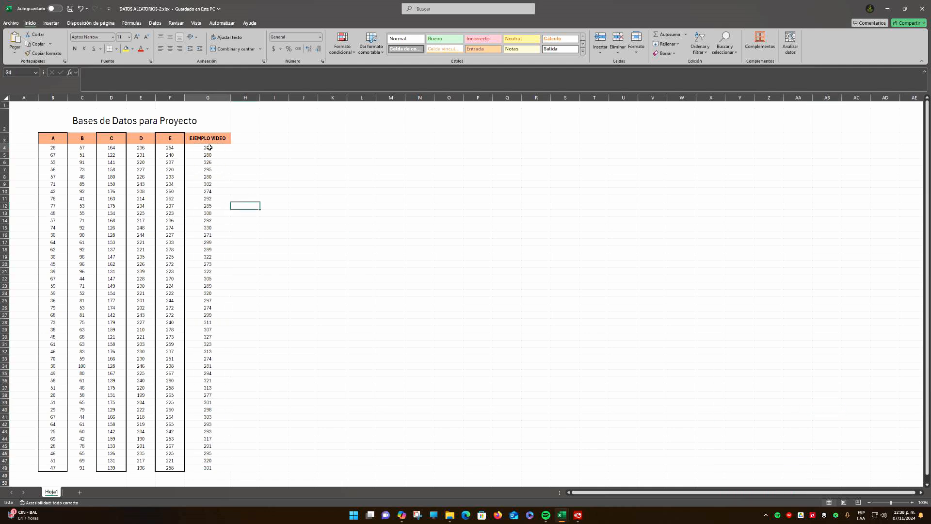
Examine the EJEMPLO VIDEO data as a whole range and value by value down to row 15
left_click_drag(210, 148, 209, 466)
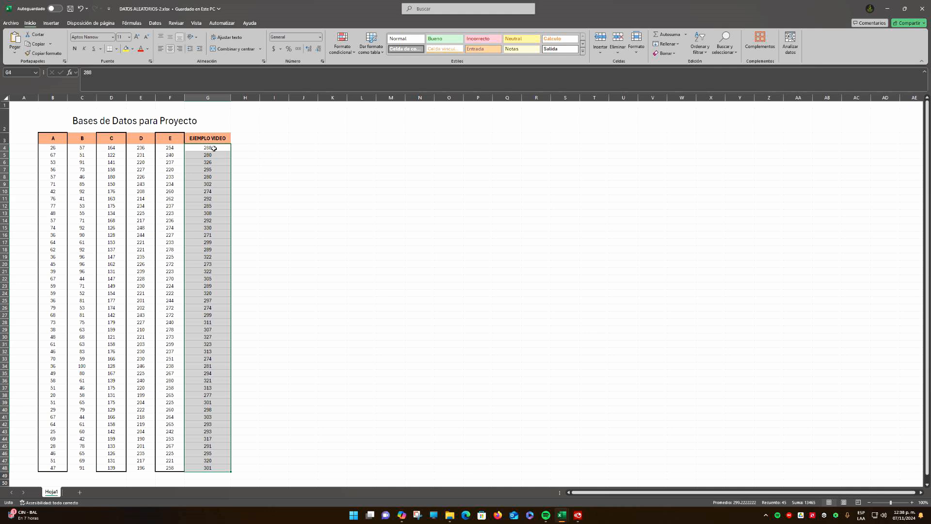
left_click_drag(212, 150, 208, 466)
left_click_drag(217, 149, 208, 468)
left_click(212, 155)
left_click(212, 162)
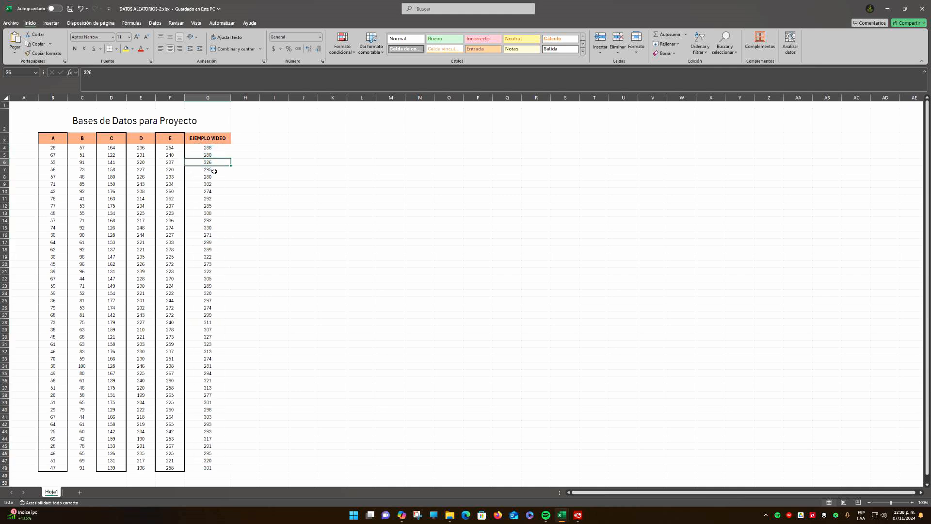
left_click(213, 169)
left_click(215, 176)
left_click(216, 184)
left_click(216, 191)
left_click(217, 198)
left_click(215, 206)
left_click(215, 213)
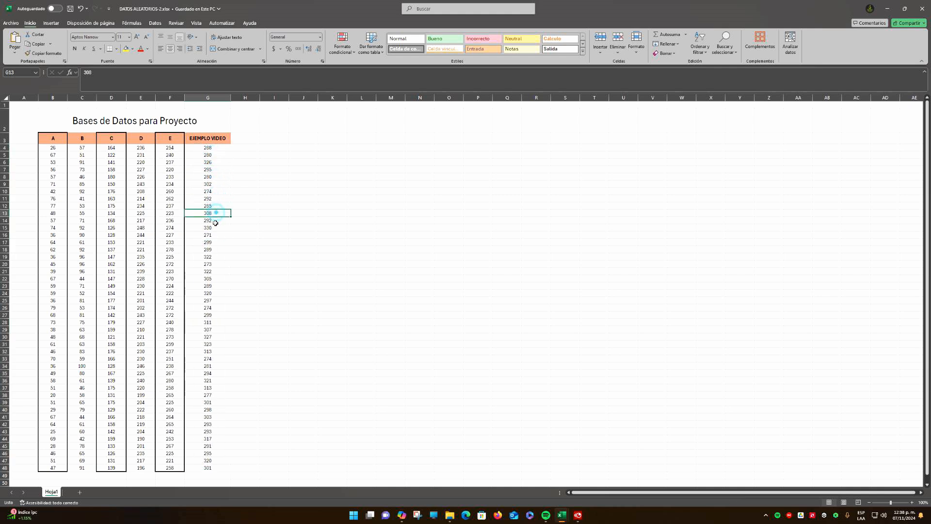
left_click(215, 221)
left_click(214, 227)
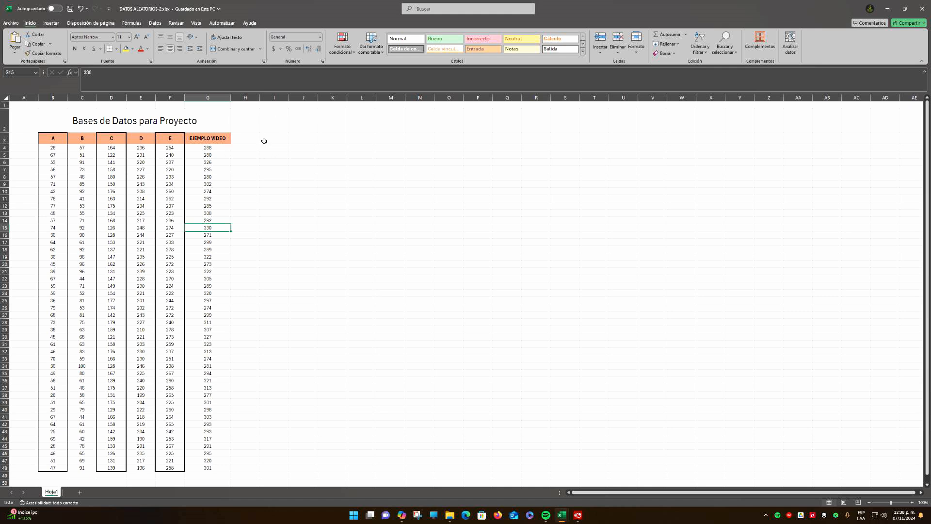
Go over the individual EJEMPLO VIDEO values again down to row 17, and review the complete table
left_click_drag(211, 148, 216, 468)
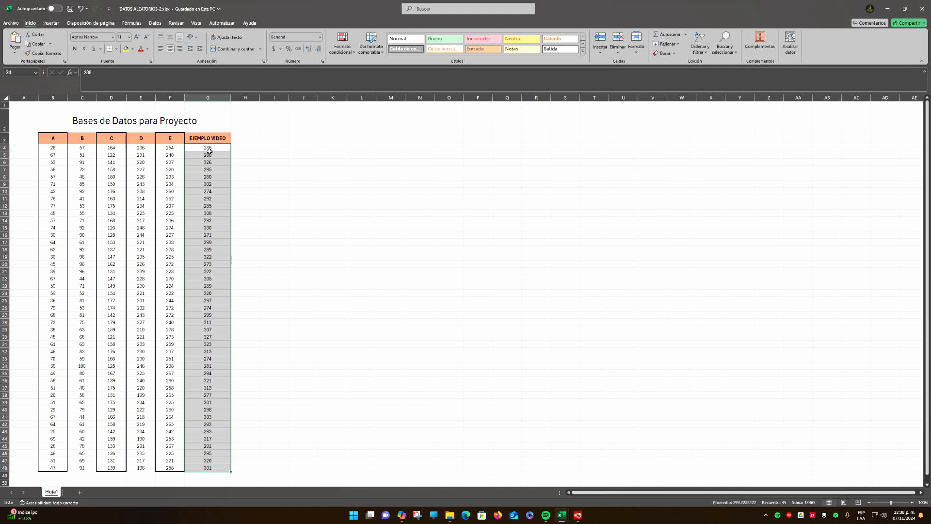
left_click(212, 150)
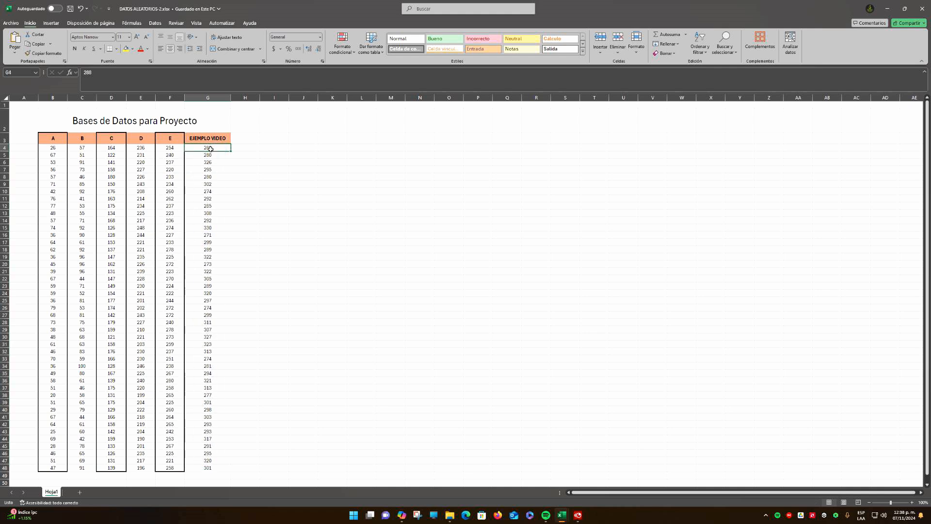
left_click_drag(209, 149, 208, 468)
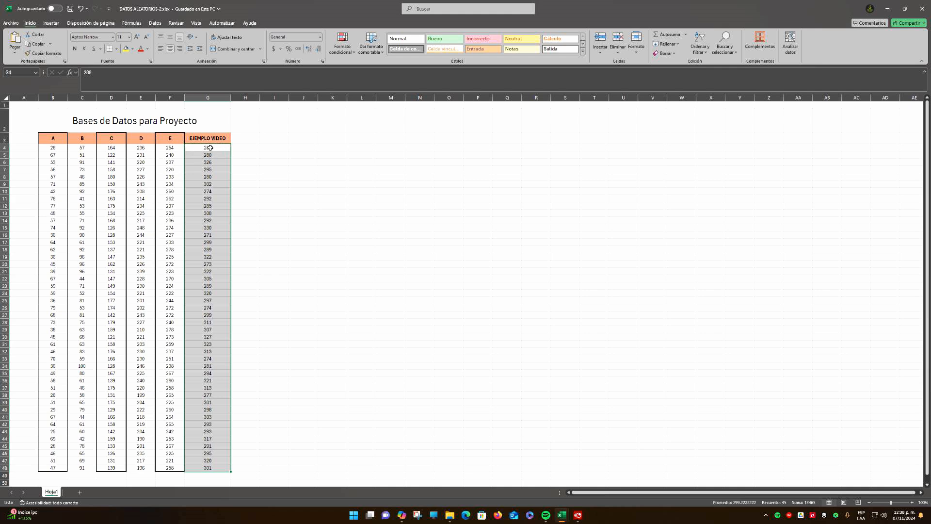
left_click(207, 154)
left_click(214, 161)
left_click(215, 171)
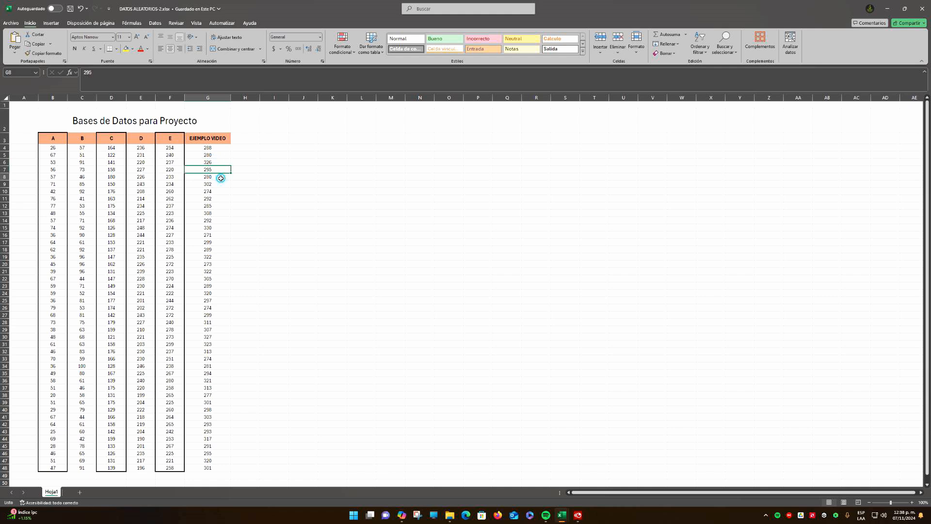
left_click(216, 178)
left_click(218, 185)
left_click(218, 192)
left_click(219, 200)
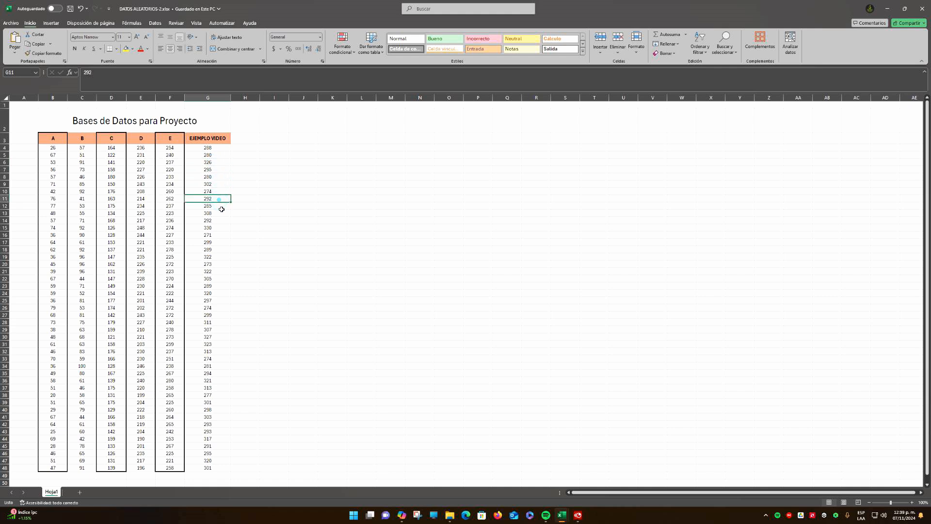
left_click(220, 207)
left_click(219, 213)
left_click(219, 221)
left_click(219, 228)
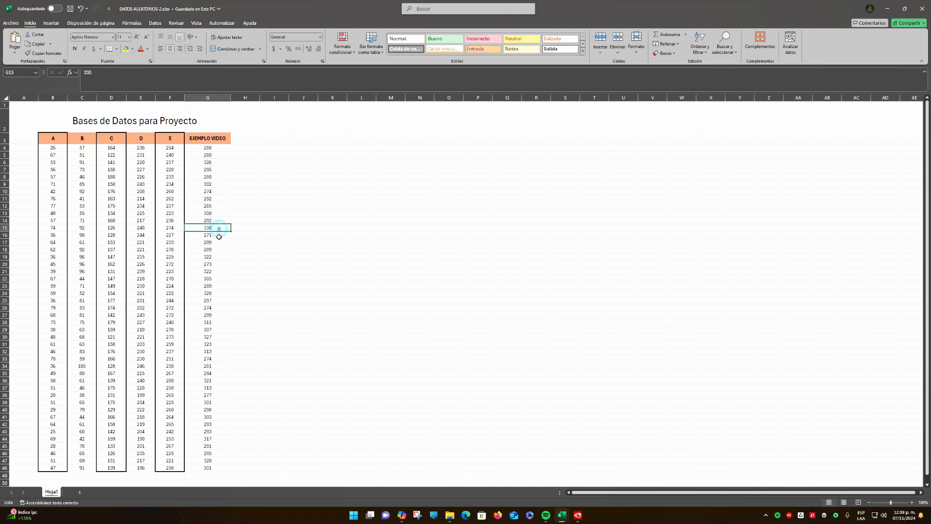
left_click(218, 235)
left_click(217, 243)
left_click_drag(213, 147, 218, 468)
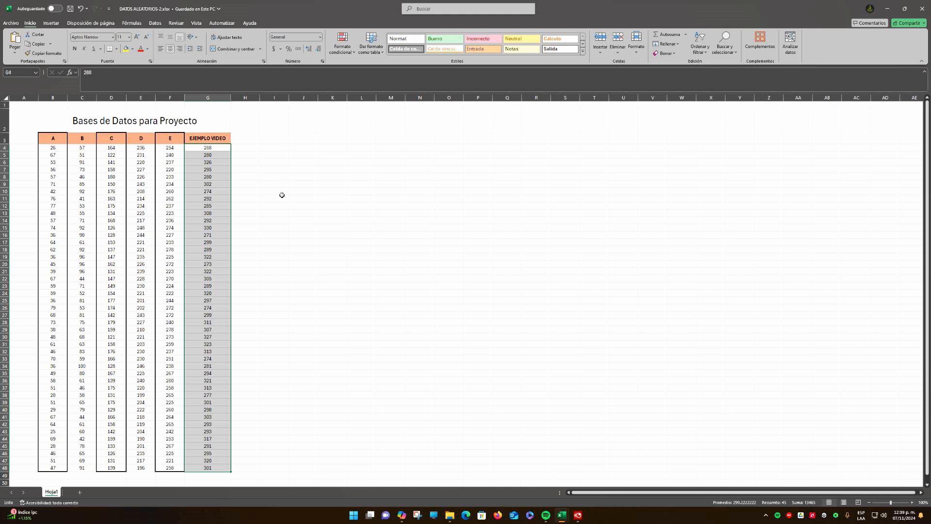
left_click(283, 213)
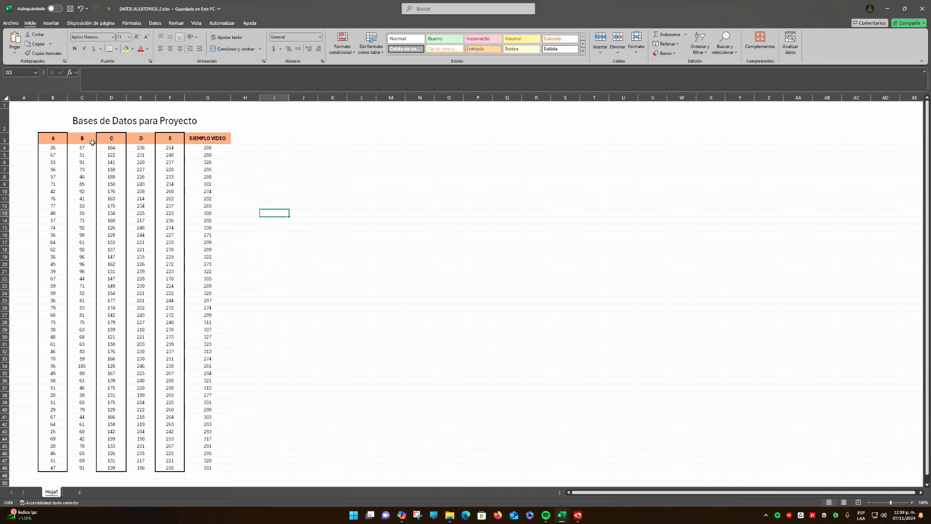
left_click_drag(58, 120, 169, 470)
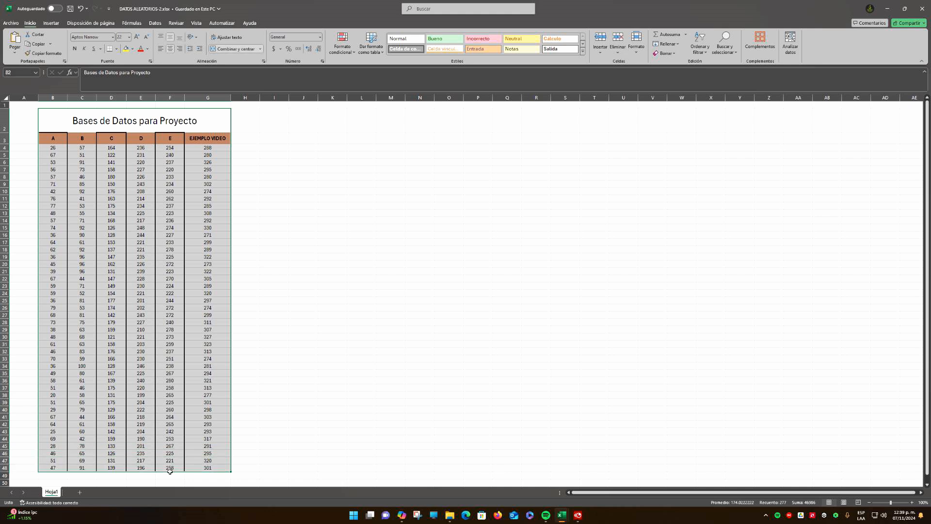
Add a new worksheet and name it "Proyecto Análisis Estadístico"
left_click(81, 493)
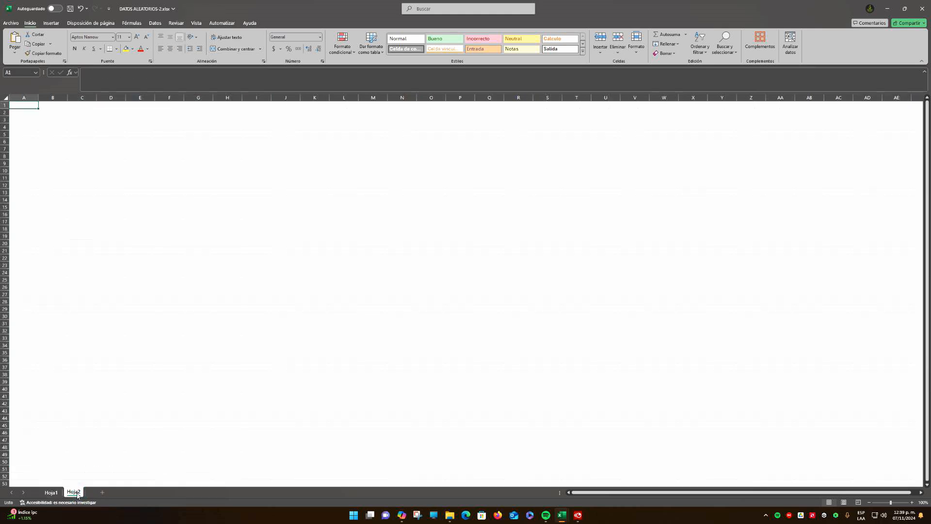
double_click(75, 492)
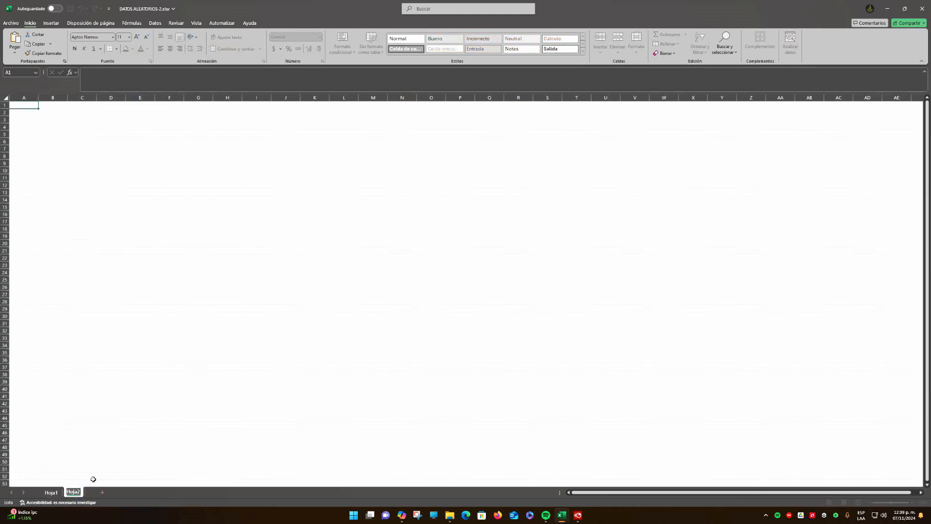
left_click(93, 479)
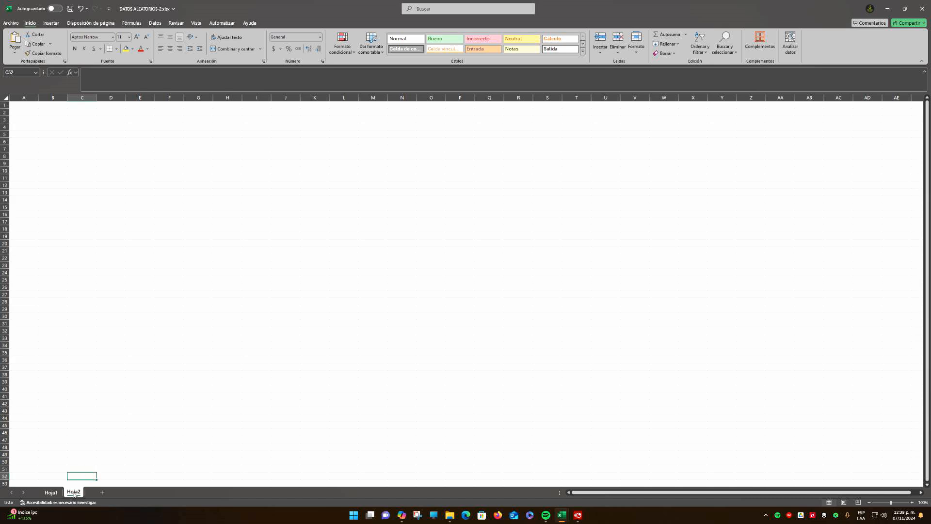
double_click(74, 492)
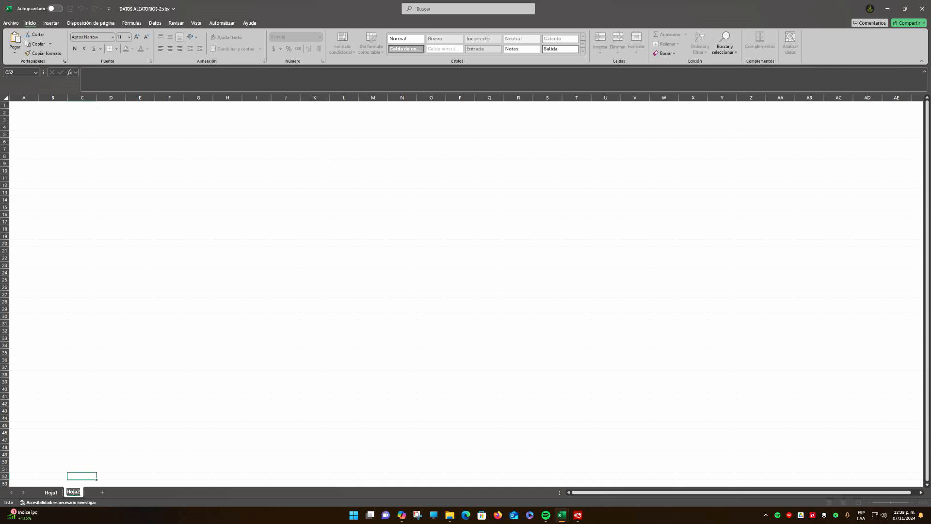
type("An")
key("BackSpace")
key("BackSpace")
type("Proyecto Análisis Estadís")
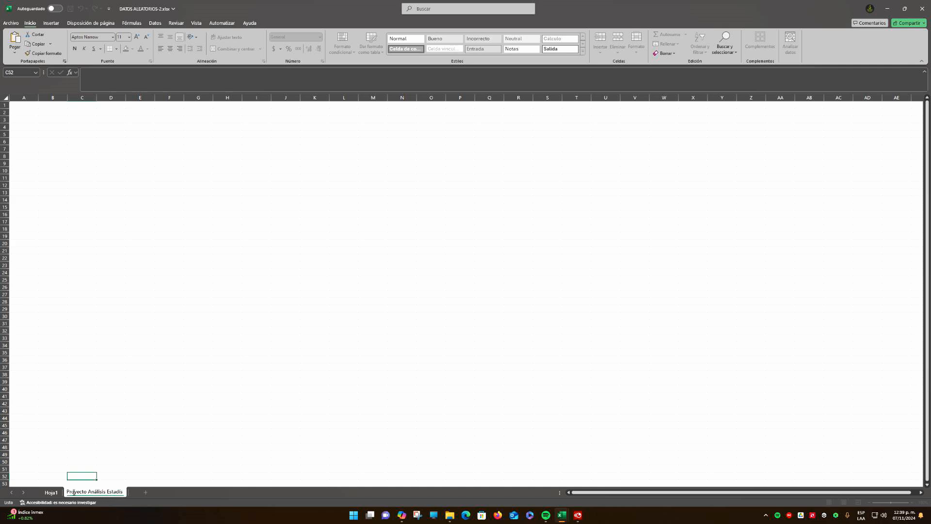
type("tico D")
key("BackSpace")
key("BackSpace")
left_click(135, 391)
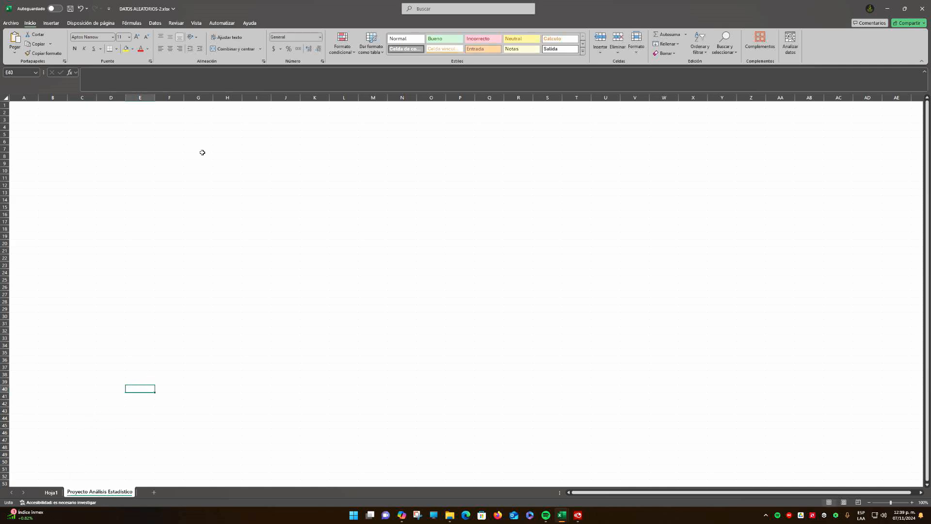
left_click(99, 140)
left_click(99, 206)
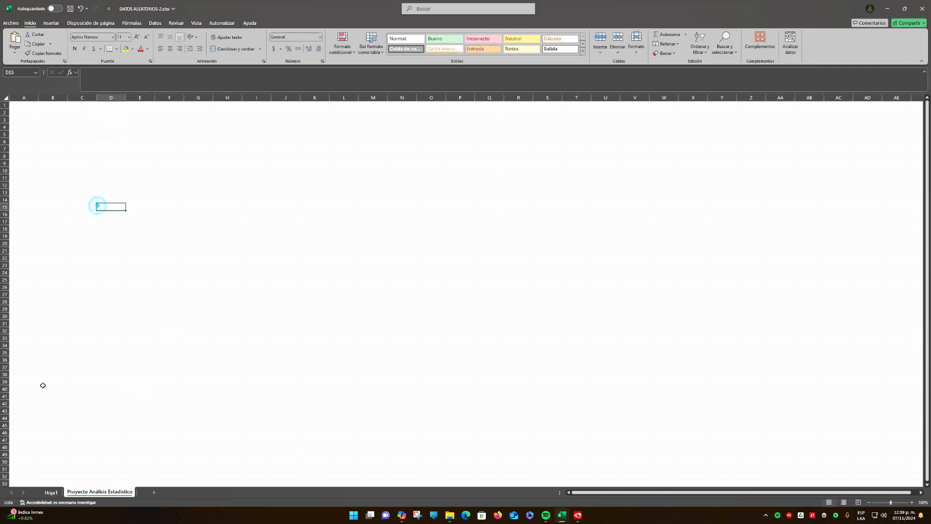
Copy the EJEMPLO VIDEO column with its header, G3:G48, from Hoja1
left_click(50, 492)
left_click(210, 138)
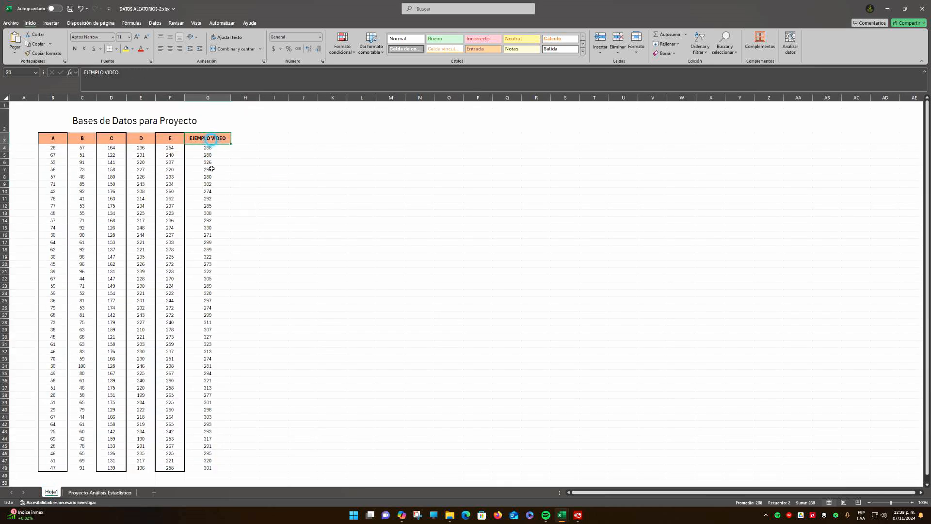
left_click_drag(212, 168, 216, 475)
left_click(285, 315)
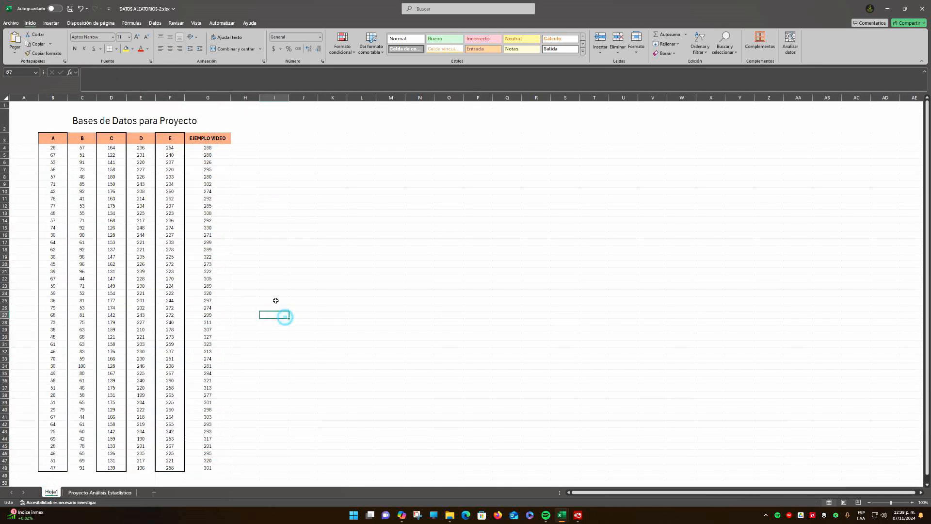
left_click_drag(210, 138, 209, 469)
right_click(209, 138)
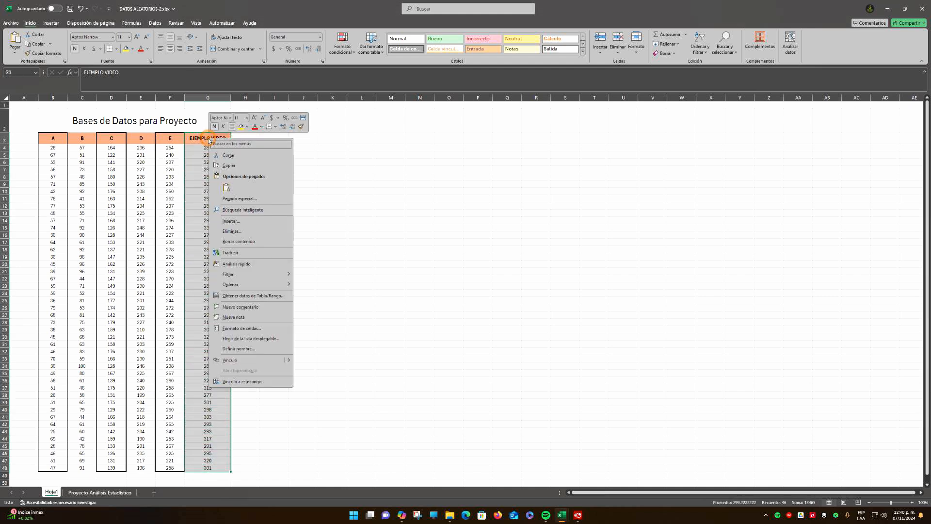
left_click(217, 166)
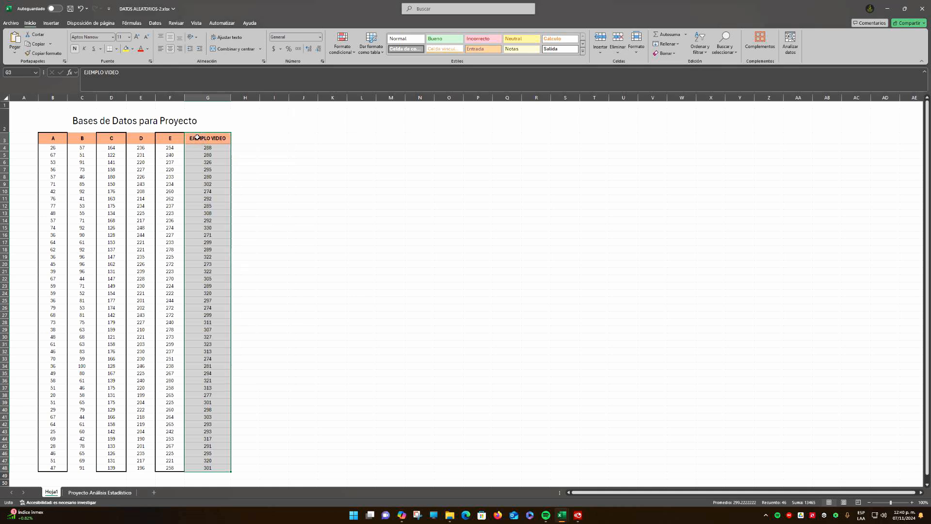
Paste the copied column at B4 of the Proyecto Análisis Estadístico sheet and widen column B to fit the header
left_click(92, 492)
left_click(71, 133)
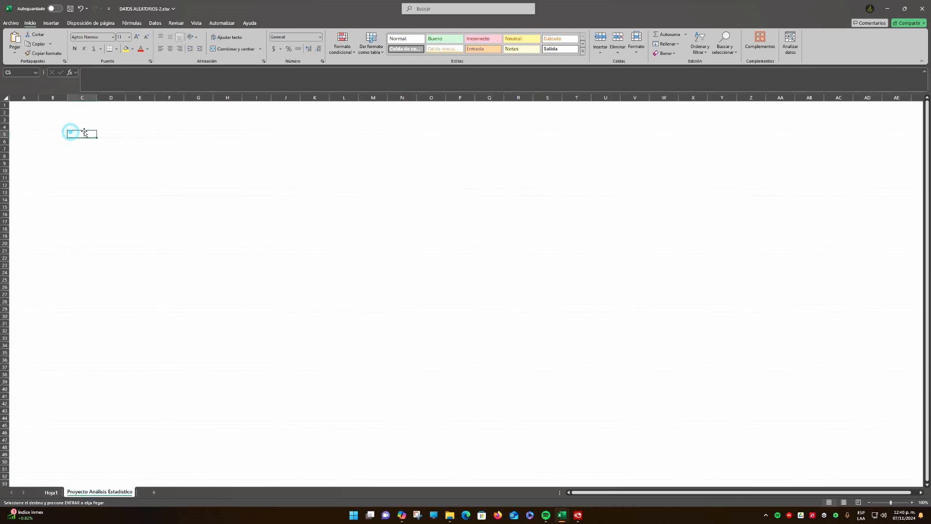
left_click(56, 127)
key("ctrl+v")
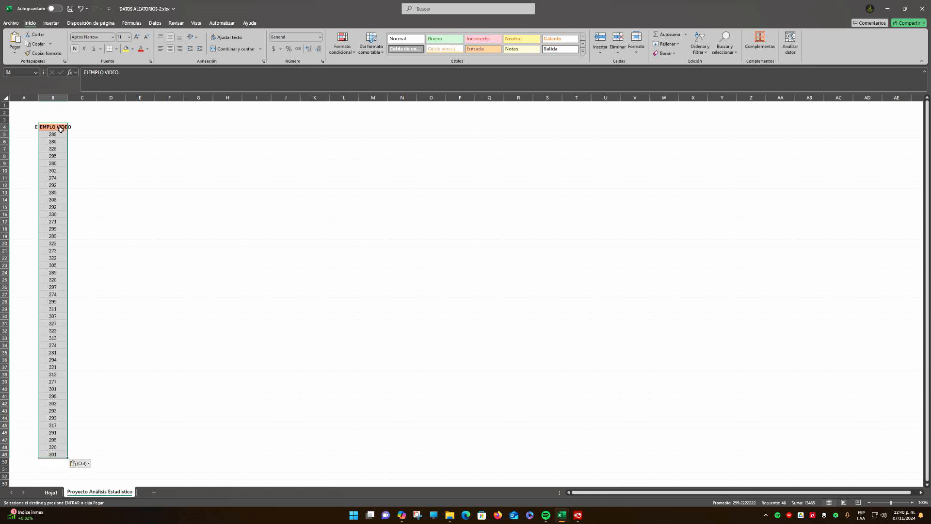
left_click(95, 133)
left_click_drag(67, 97, 85, 97)
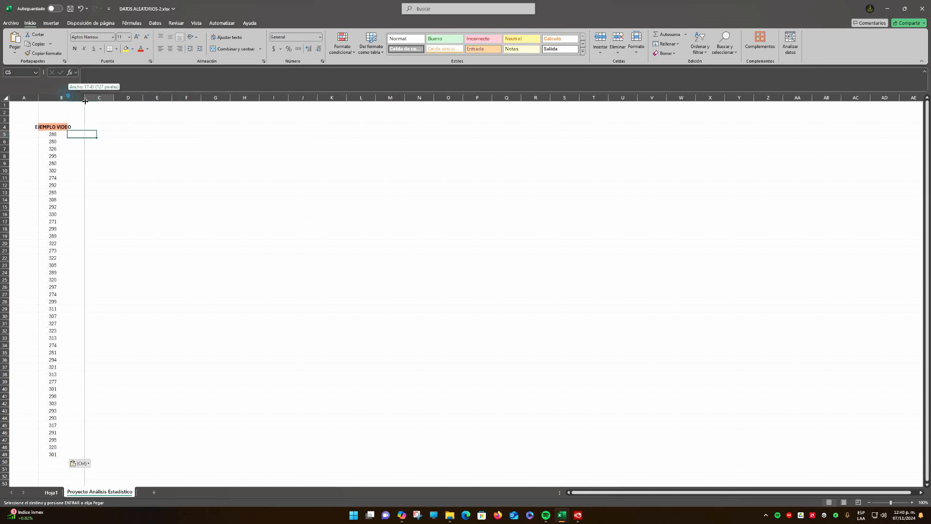
right_click(61, 126)
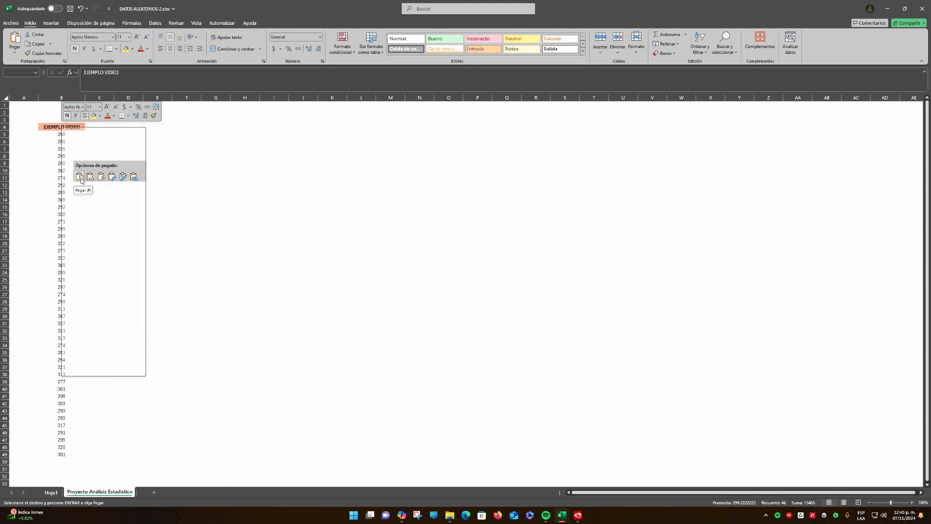
left_click(200, 168)
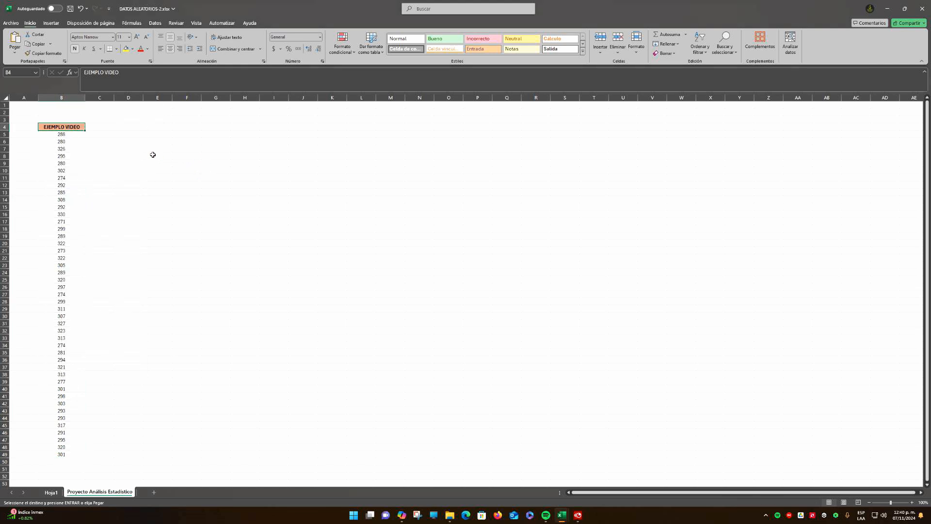
left_click(153, 155)
Increase the height of rows 3 and 4, and merge and centre A3:C3 above the EJEMPLO VIDEO header
left_click(52, 126)
left_click_drag(5, 131, 106, 126)
left_click(26, 125)
left_click(236, 49)
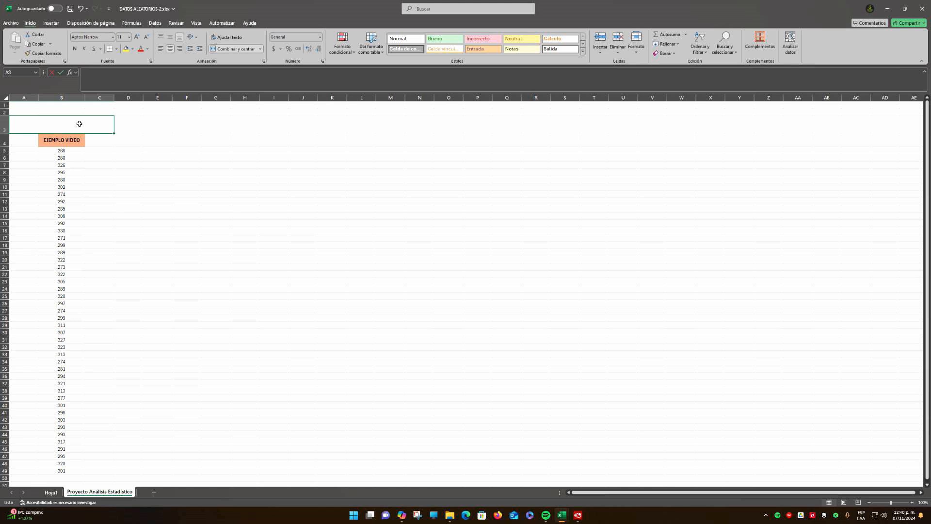
Enter the title "ORDENAMIENTO DE DATOS" in the merged cell A3:C3
type("OR")
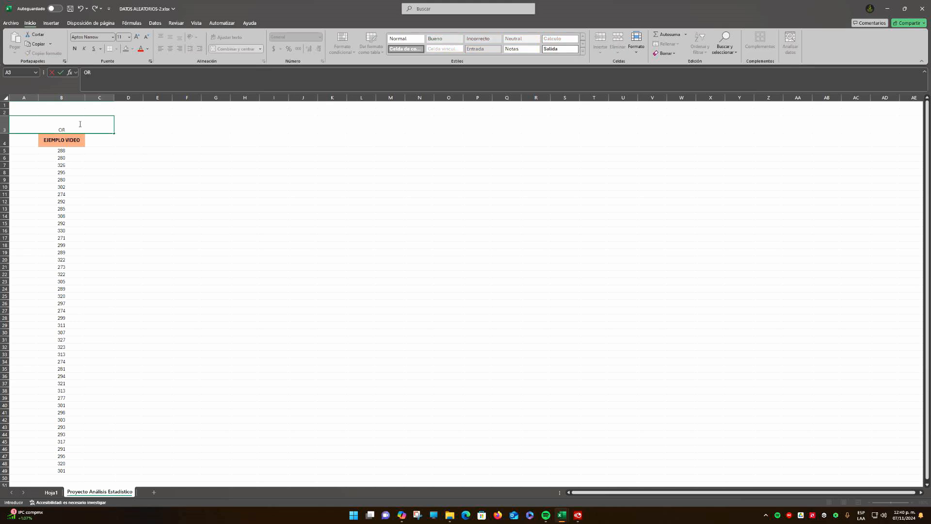
type("DENAMIENTO DE DATOS")
left_click(130, 163)
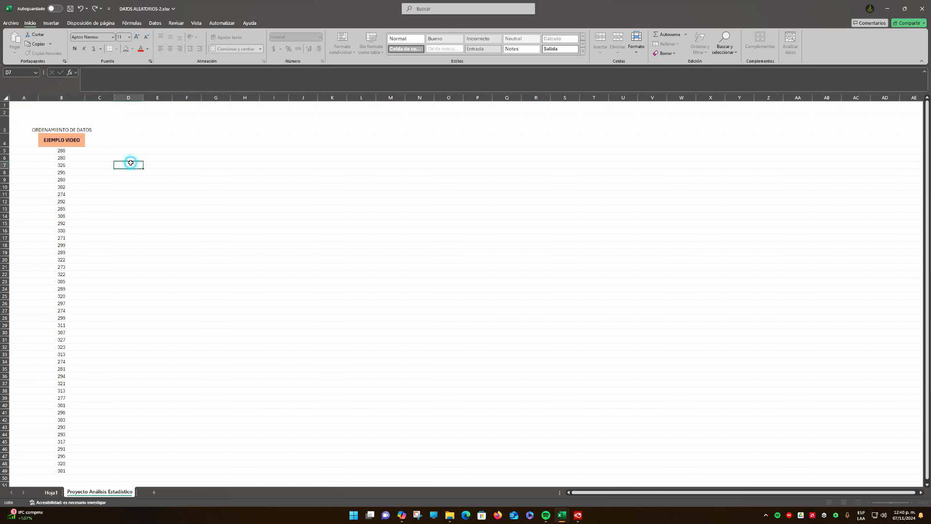
Vertically centre the ORDENAMIENTO DE DATOS title in its cell and make it bold
left_click(77, 124)
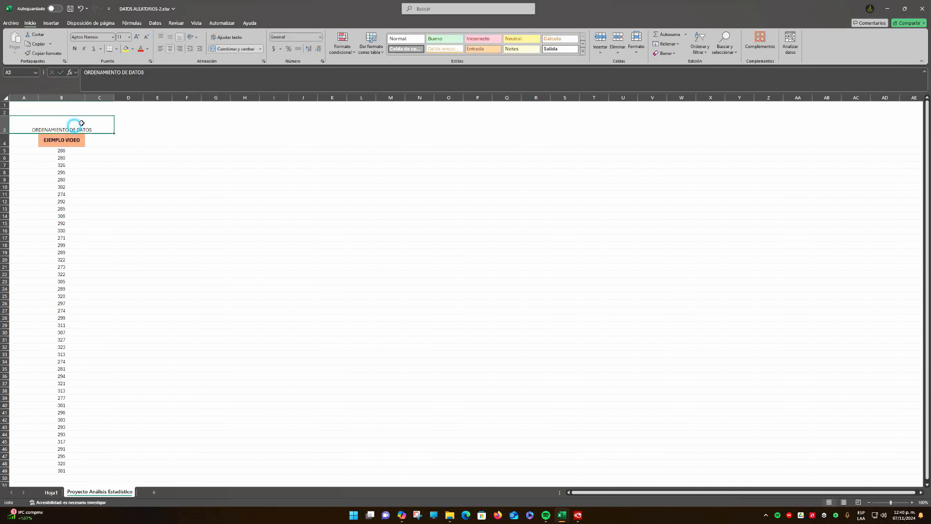
left_click(170, 40)
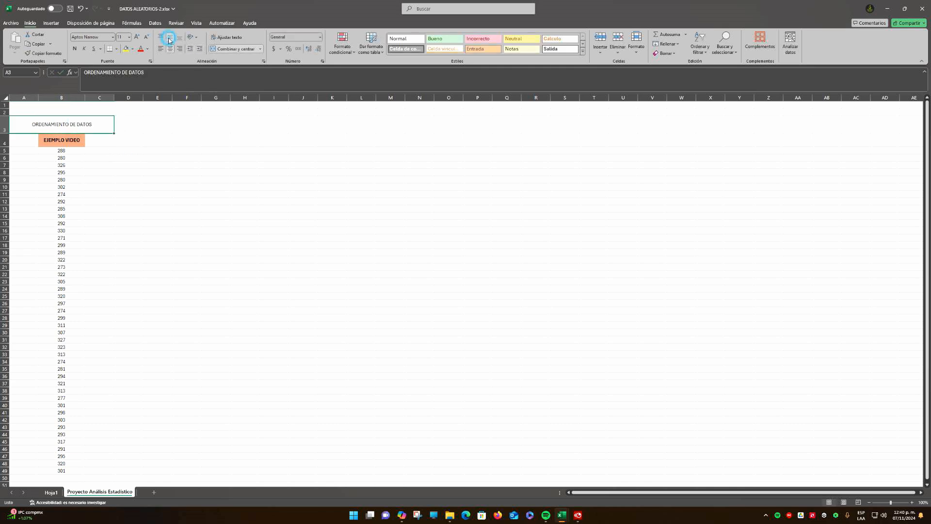
left_click(75, 48)
left_click(157, 159)
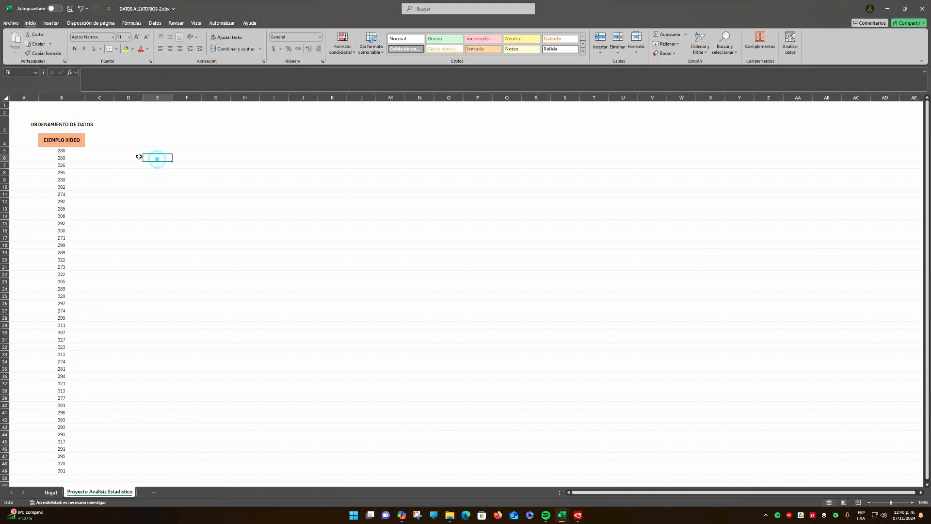
Turn on filtering for the EJEMPLO VIDEO header row in row 4
left_click(53, 141)
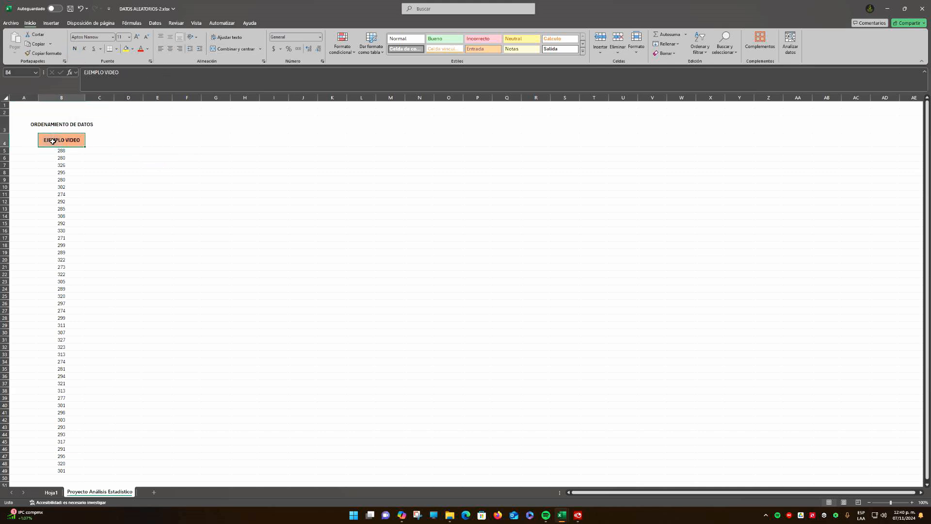
left_click(707, 57)
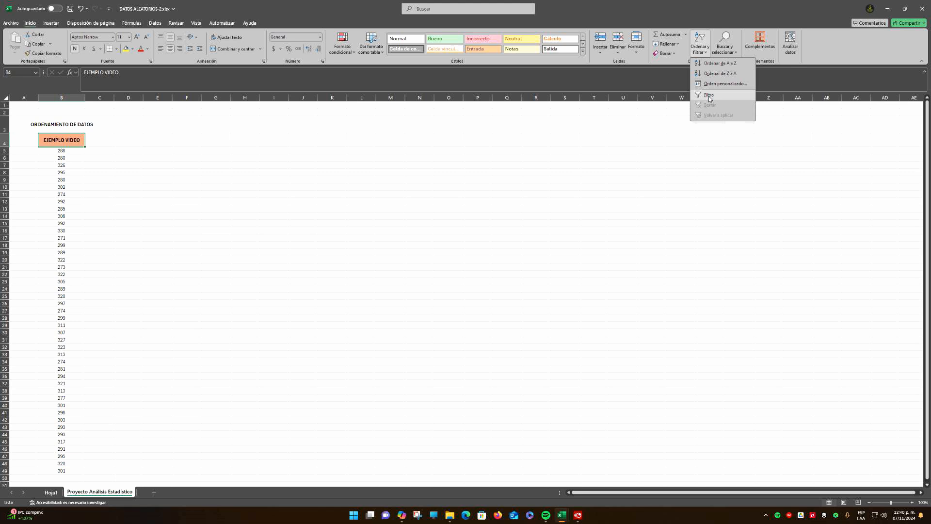
left_click(577, 157)
left_click(155, 24)
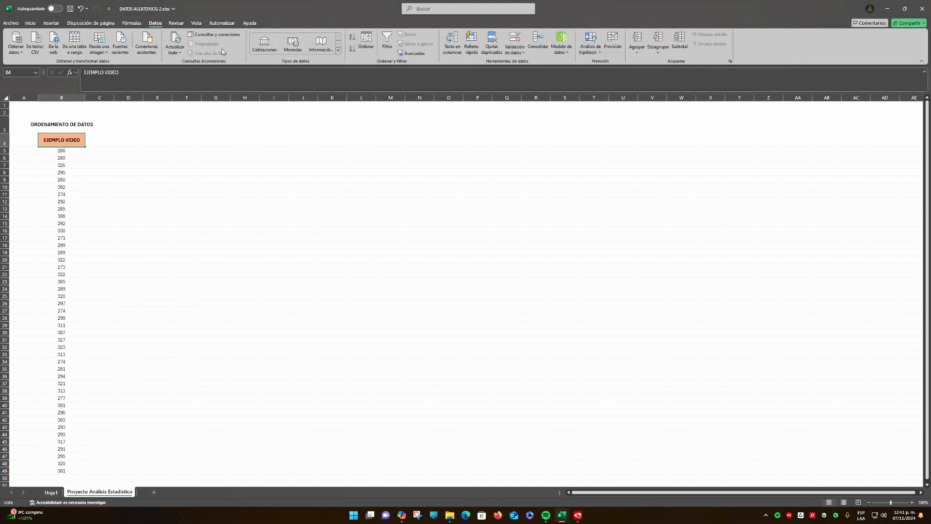
left_click(391, 43)
left_click(178, 165)
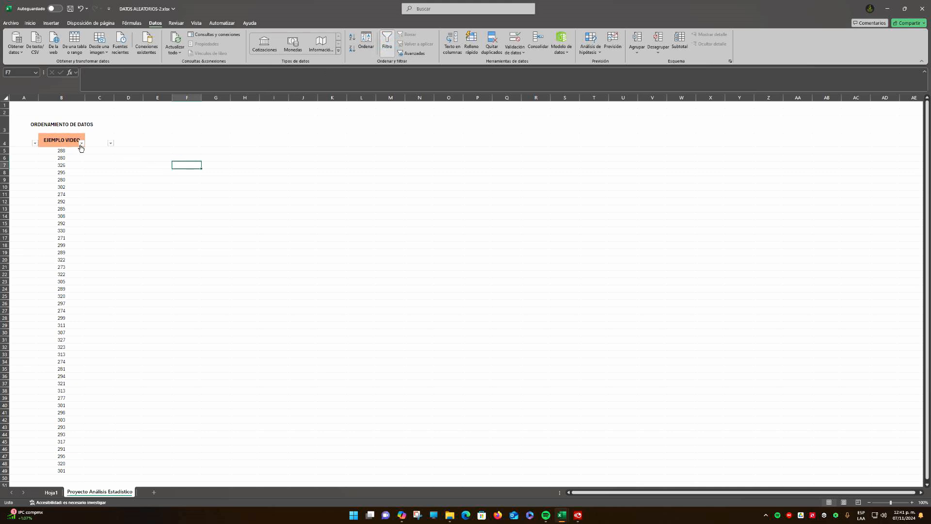
Sort the EJEMPLO VIDEO column from smallest to largest using its filter
left_click(82, 144)
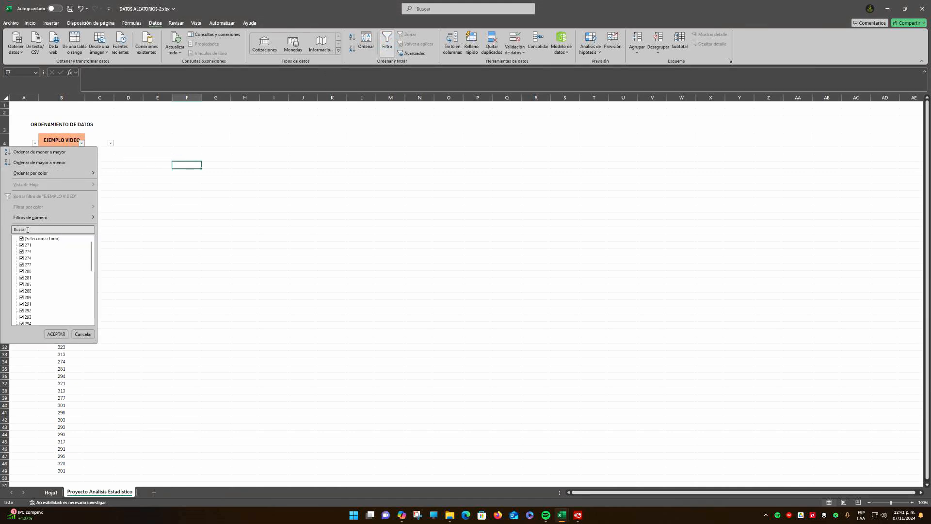
left_click(47, 154)
left_click(90, 165)
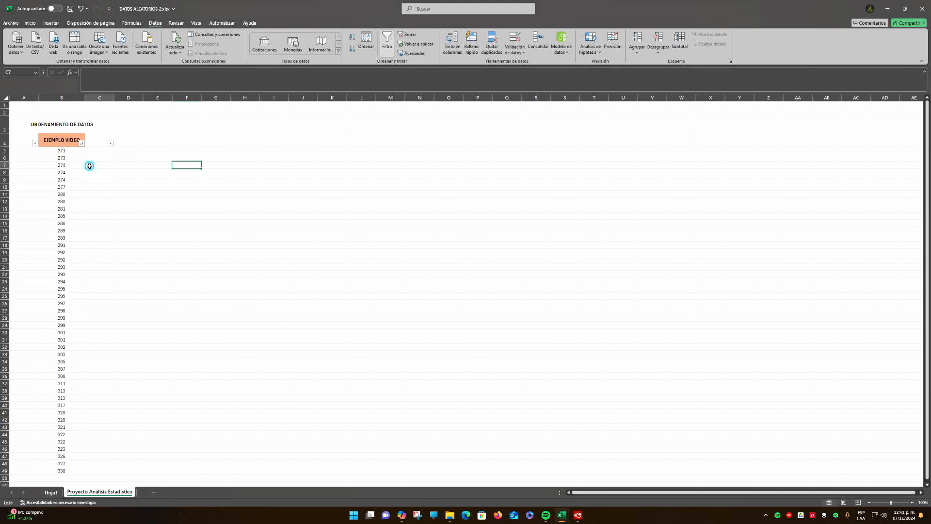
Review the sorted EJEMPLO VIDEO values in B5:B49 from first to last, and glance at the other open workbook
left_click(67, 154)
scroll(78, 180, "down", 3)
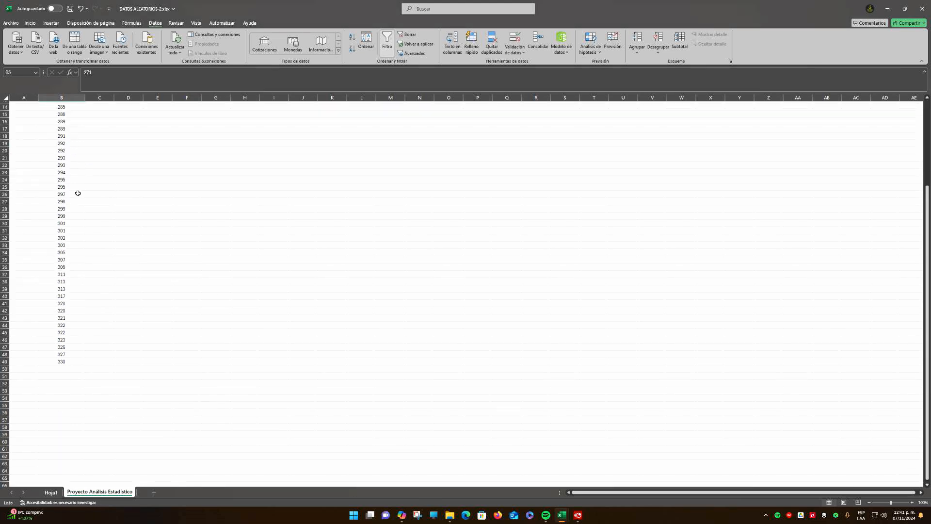
scroll(77, 193, "up", 4)
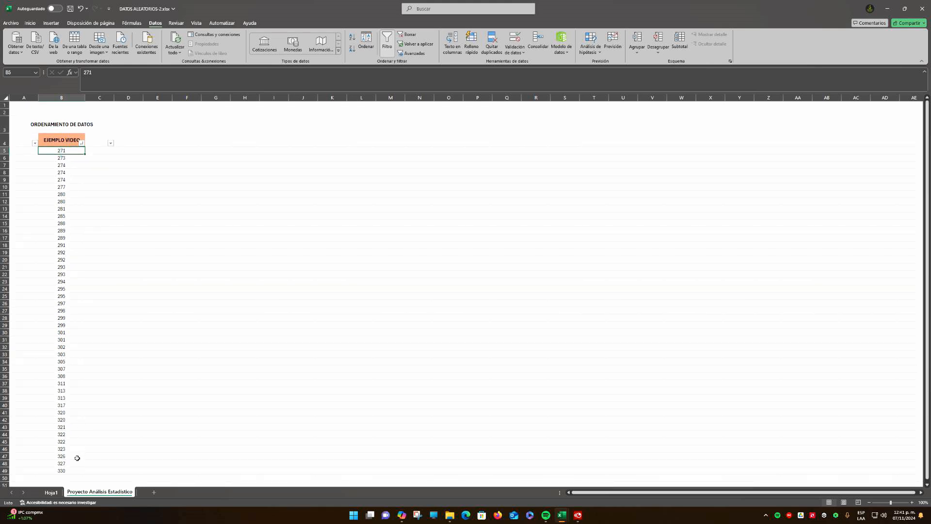
left_click(68, 470)
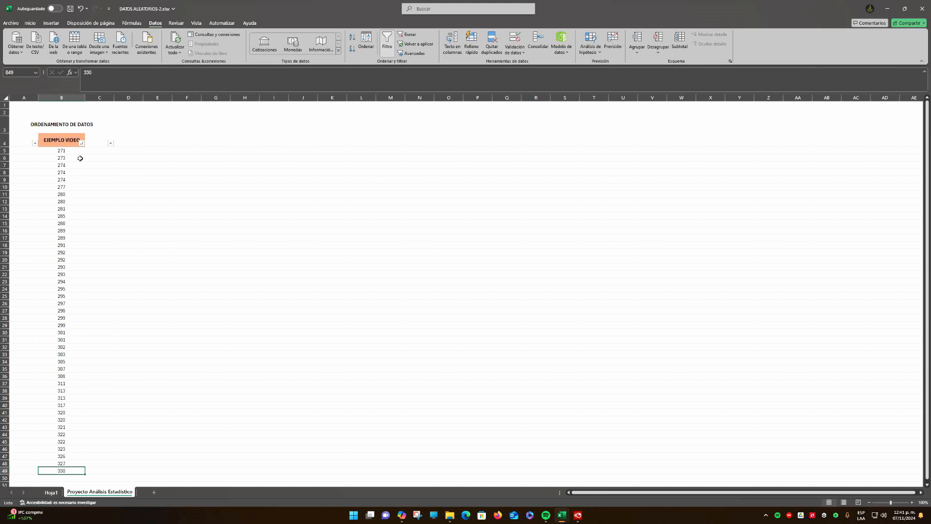
left_click_drag(72, 152, 66, 469)
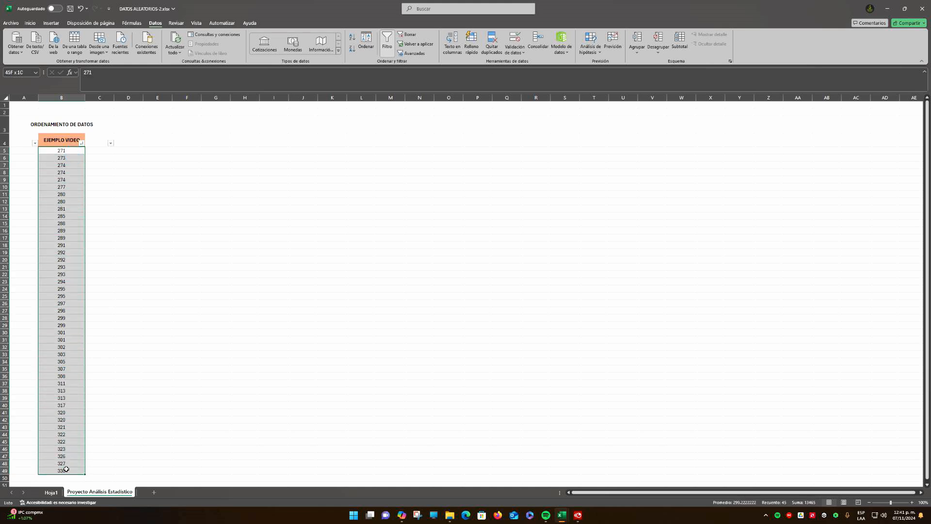
left_click(296, 259)
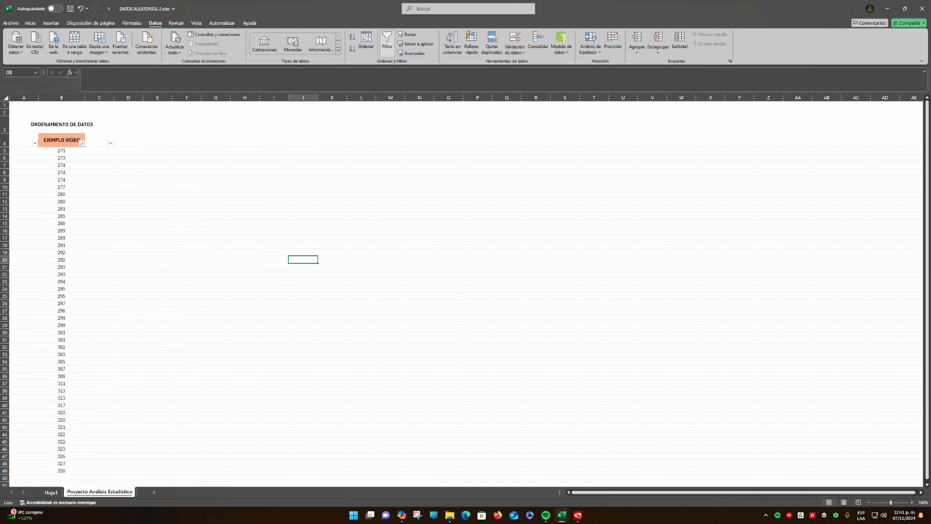
key("alt+Tab")
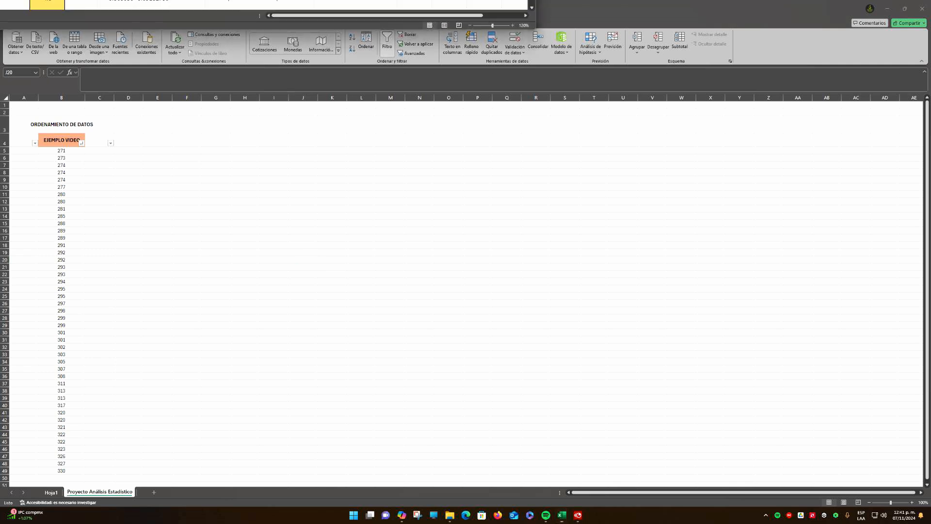
key("alt+Tab")
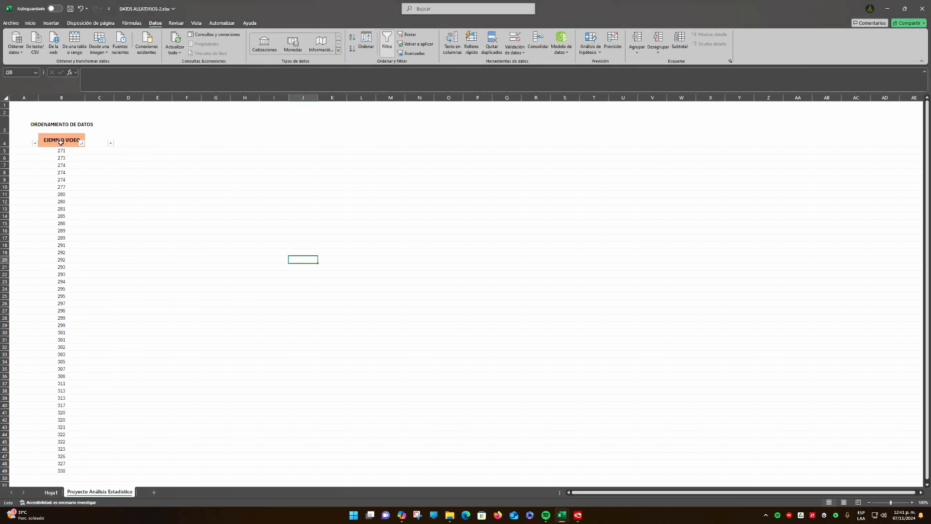
Enter the label "Xi" in D4 and centre it horizontally and vertically
left_click(136, 139)
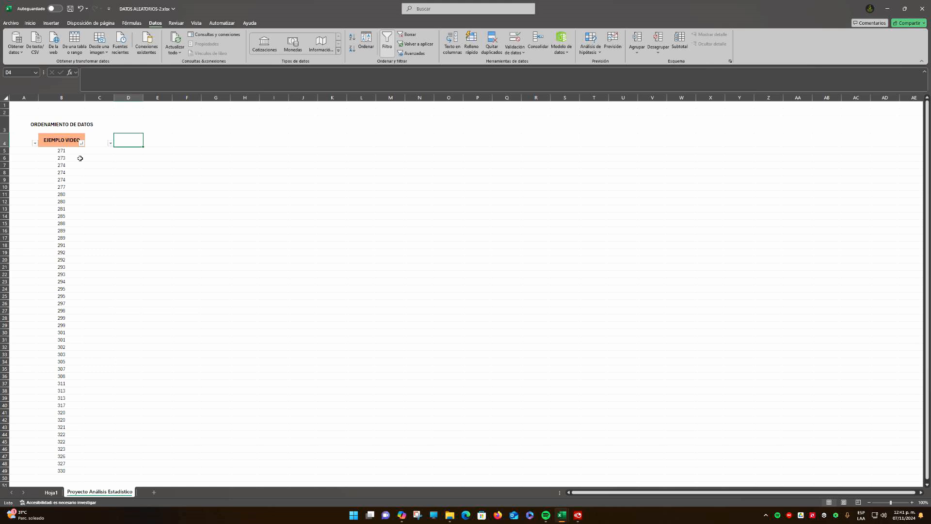
left_click(129, 127)
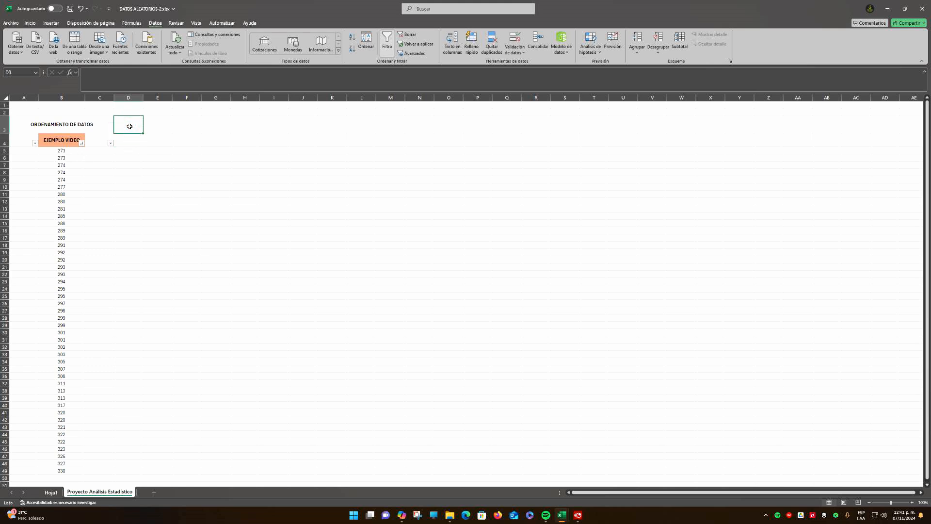
left_click(132, 144)
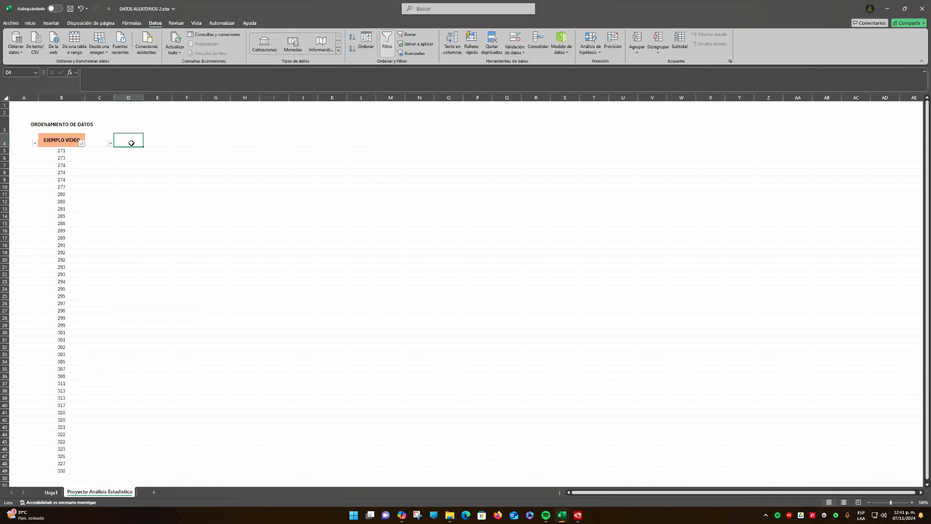
type("x")
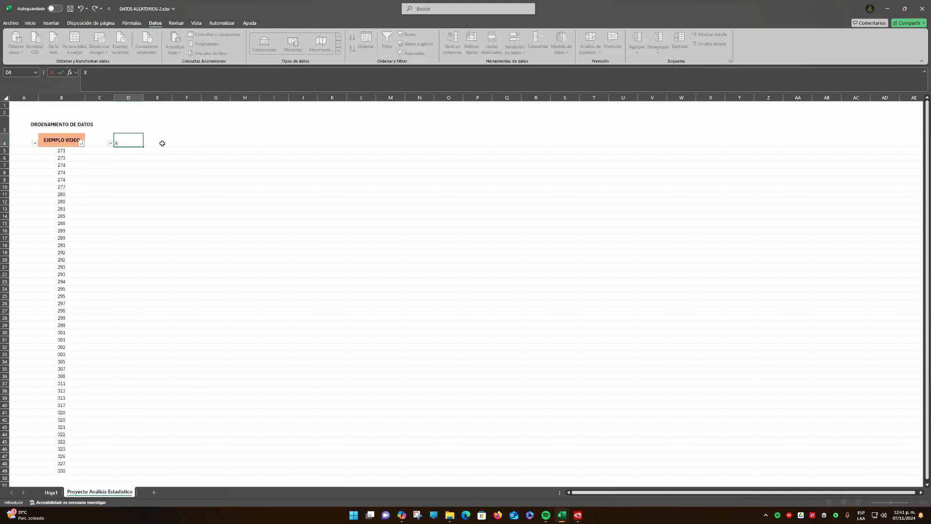
left_click(183, 154)
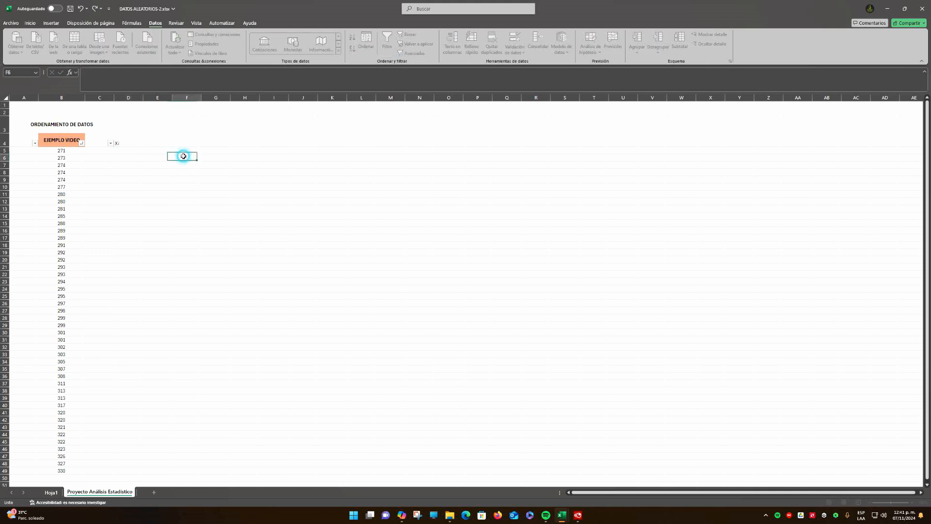
left_click(126, 135)
left_click(30, 23)
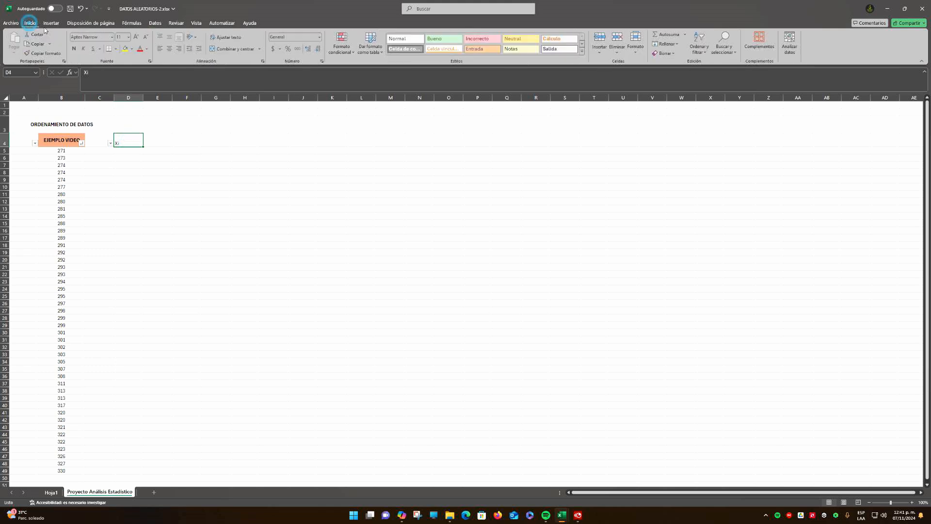
left_click(170, 50)
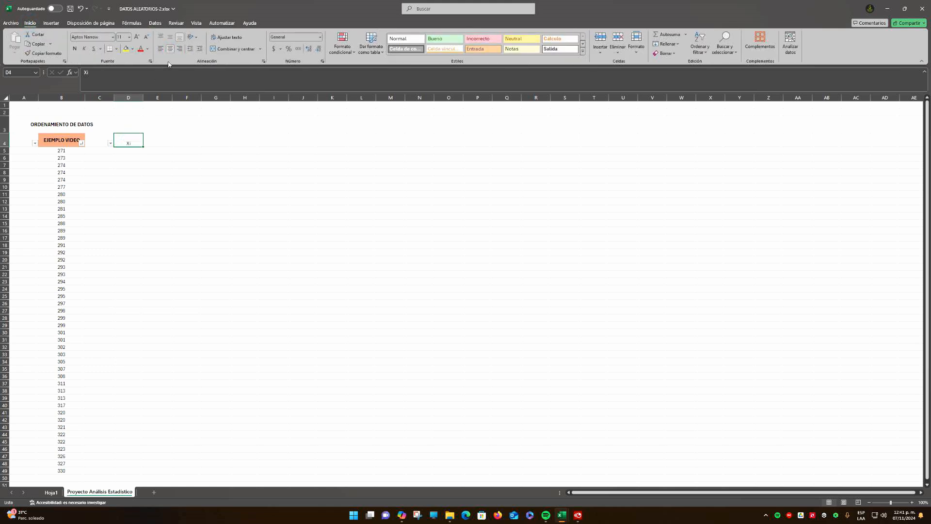
left_click(170, 37)
left_click_drag(64, 151, 64, 171)
left_click(128, 160)
Replace the EJEMPLO VIDEO header in B4 with "Xi" and clear the duplicate label in D4
left_click(58, 140)
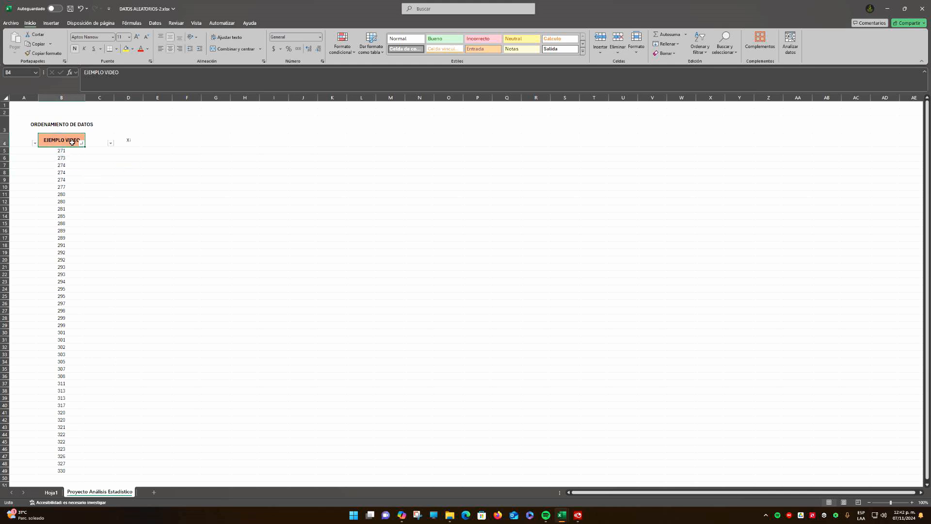
type("x")
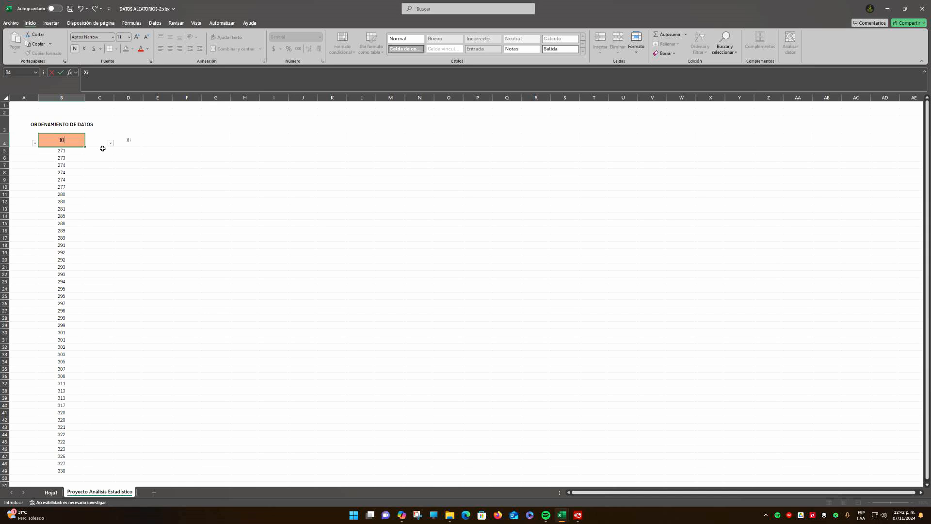
key("Return")
left_click(128, 140)
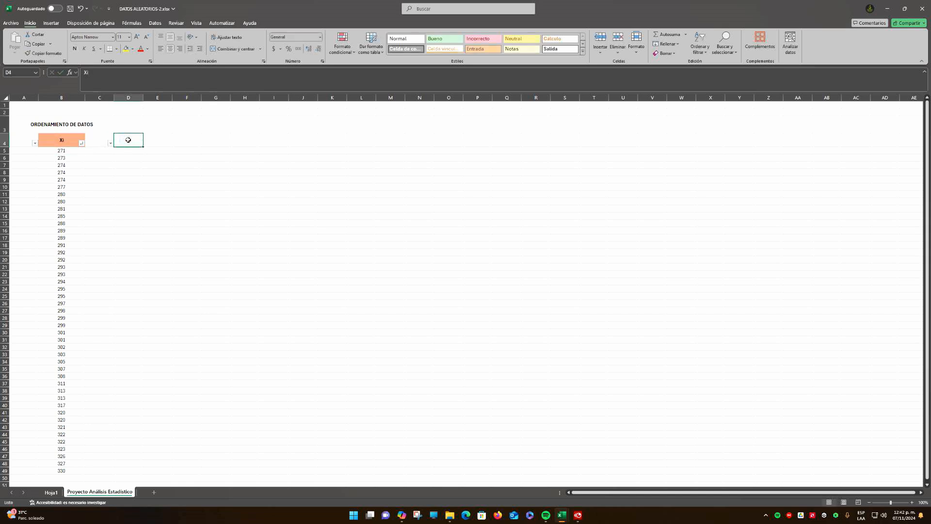
left_click(144, 164)
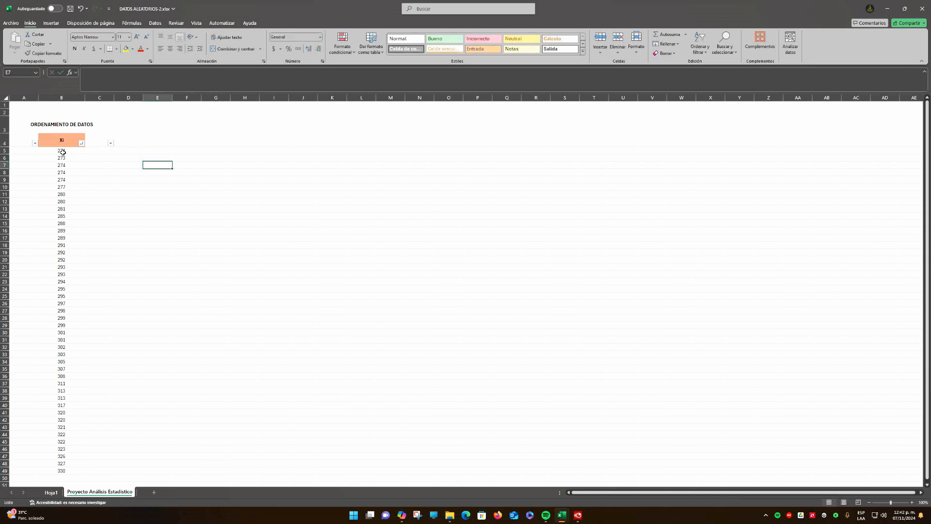
Highlight the sorted Xi values in B5:B49 to go over the full data range
left_click_drag(63, 152, 63, 472)
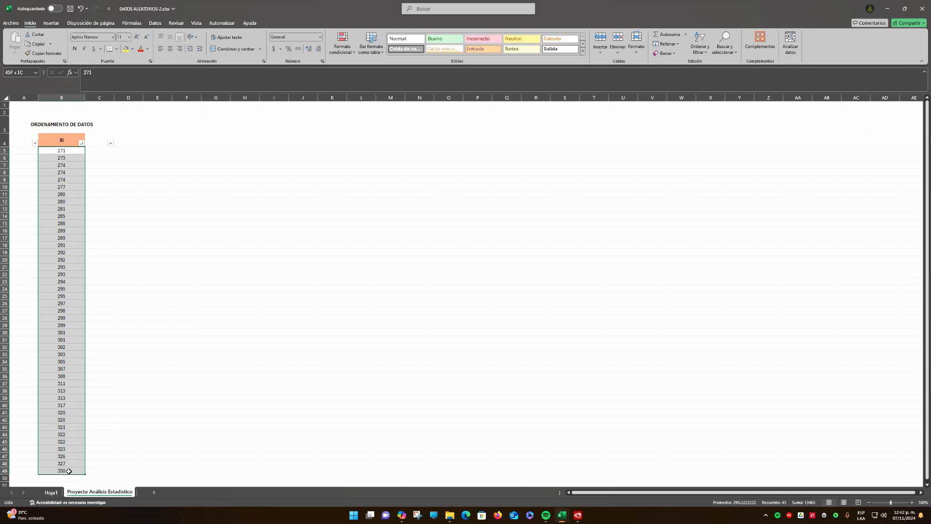
left_click(141, 249)
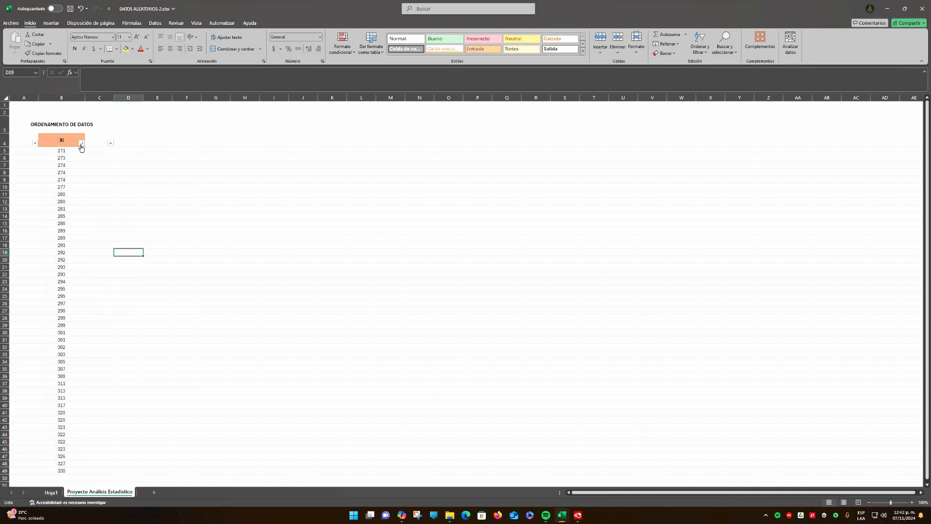
left_click_drag(57, 151, 63, 472)
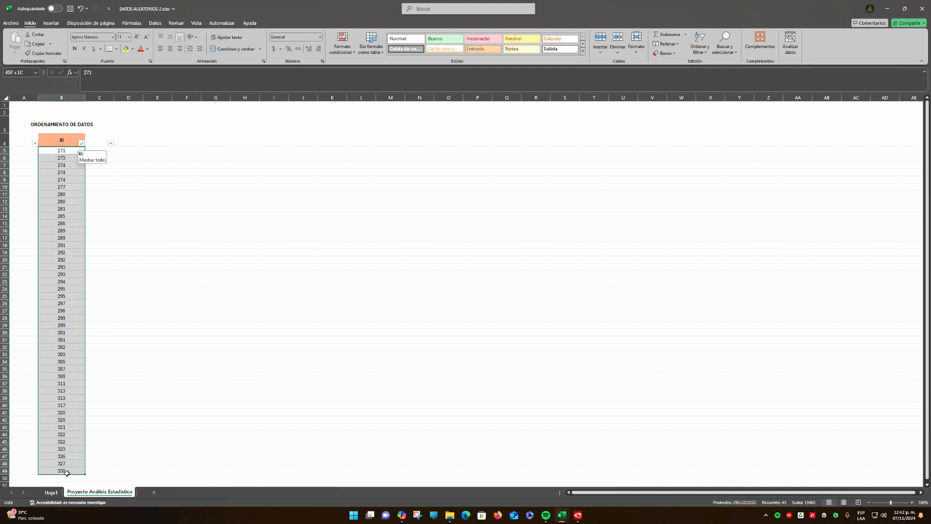
Undo the header changes to restore "EJEMPLO VIDEO" in B4 and the "Xi" label in D4
left_click(129, 145)
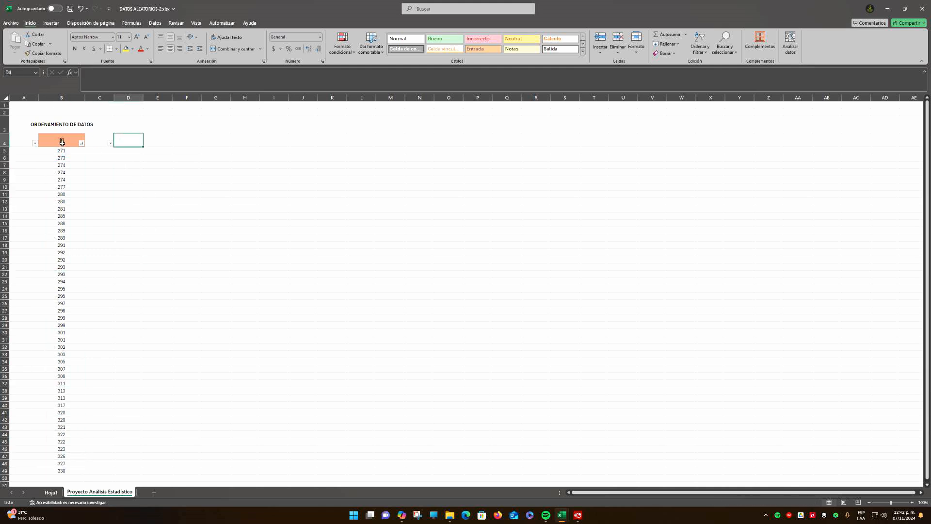
type("Xi")
key("ctrl+z")
left_click(144, 159)
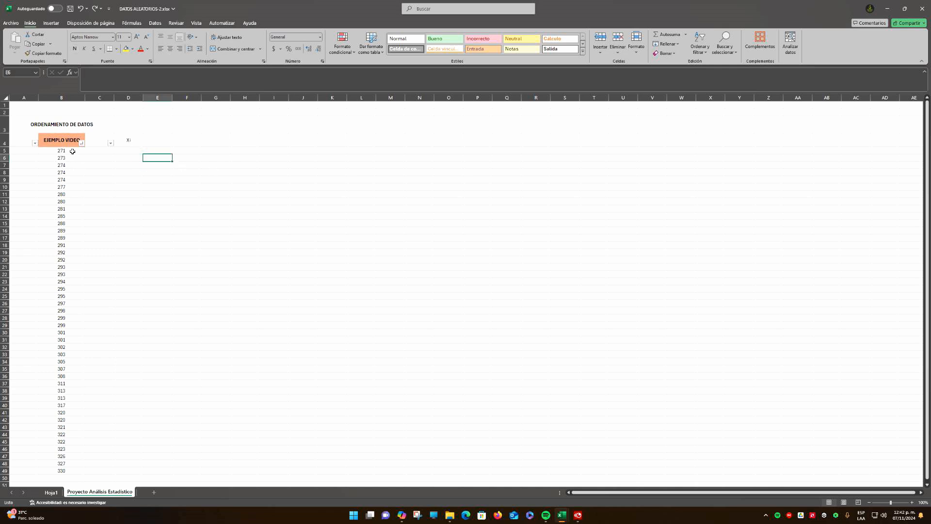
Copy the sorted values in B5:B49 and paste them into D5:D49 under the Xi label
left_click_drag(62, 151, 75, 473)
key("ctrl+c")
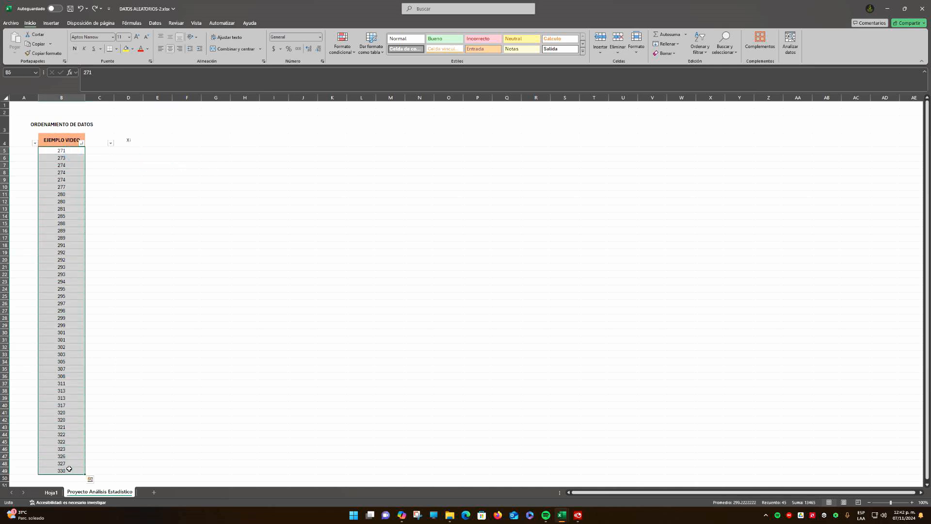
right_click(66, 150)
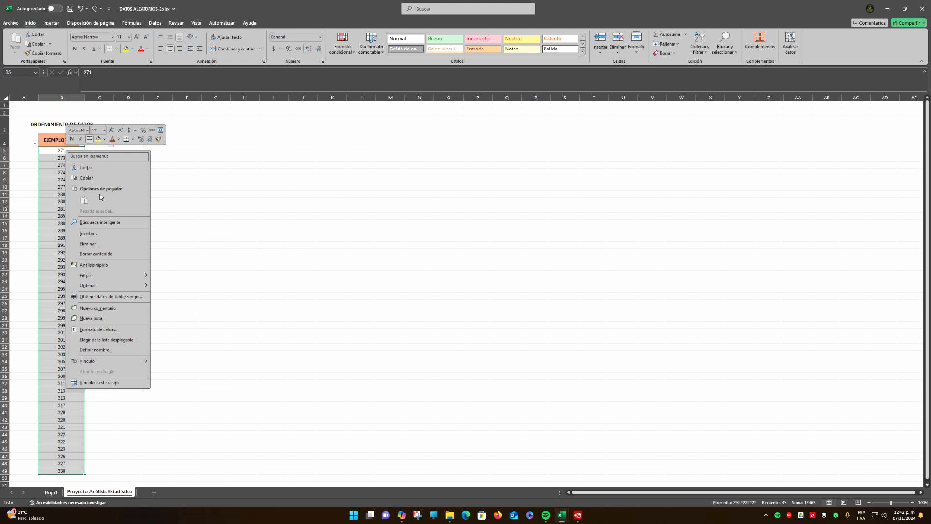
left_click(96, 177)
right_click(130, 149)
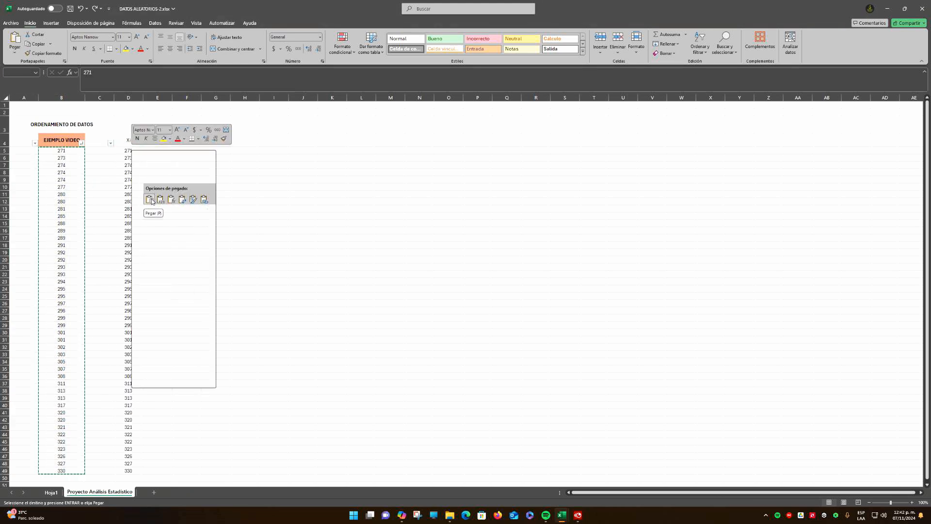
left_click(150, 199)
left_click(223, 180)
left_click(151, 151)
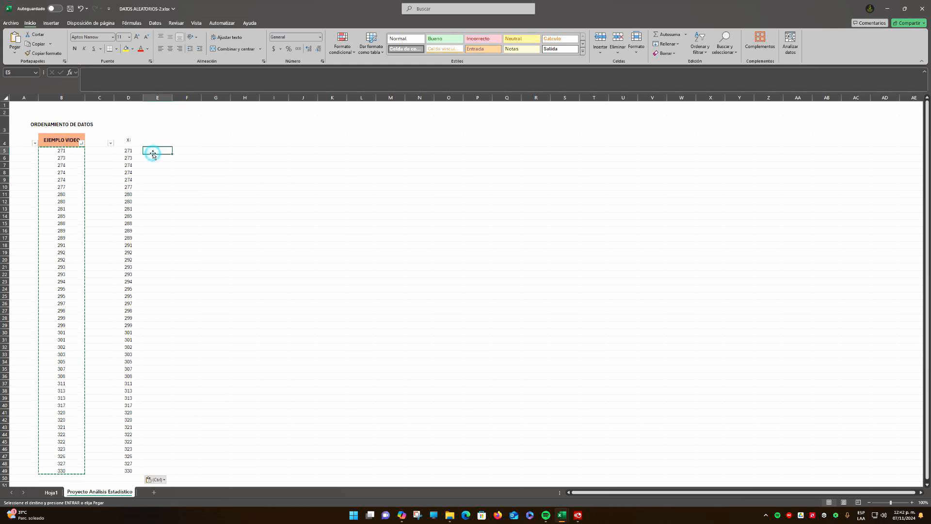
key("Escape")
Sort the EJEMPLO VIDEO column from largest to smallest and return it to smallest-to-largest order
left_click(81, 143)
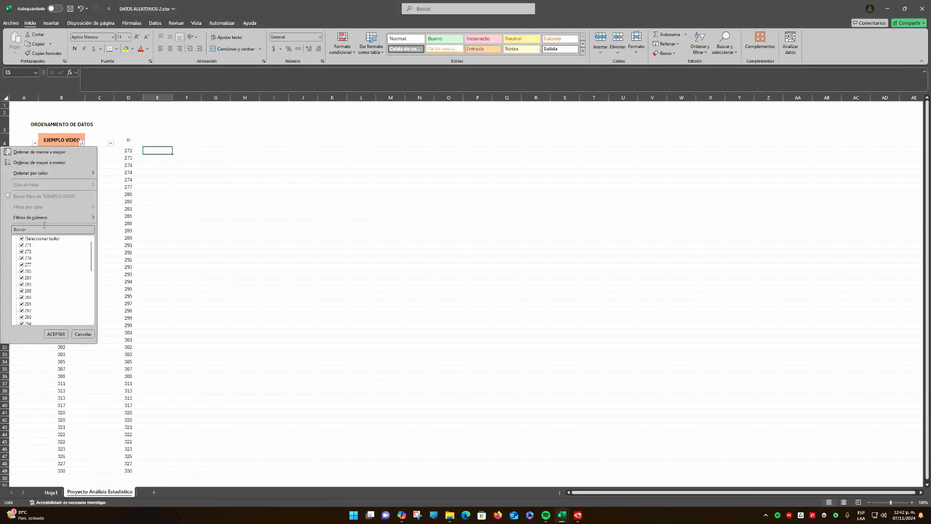
left_click(37, 164)
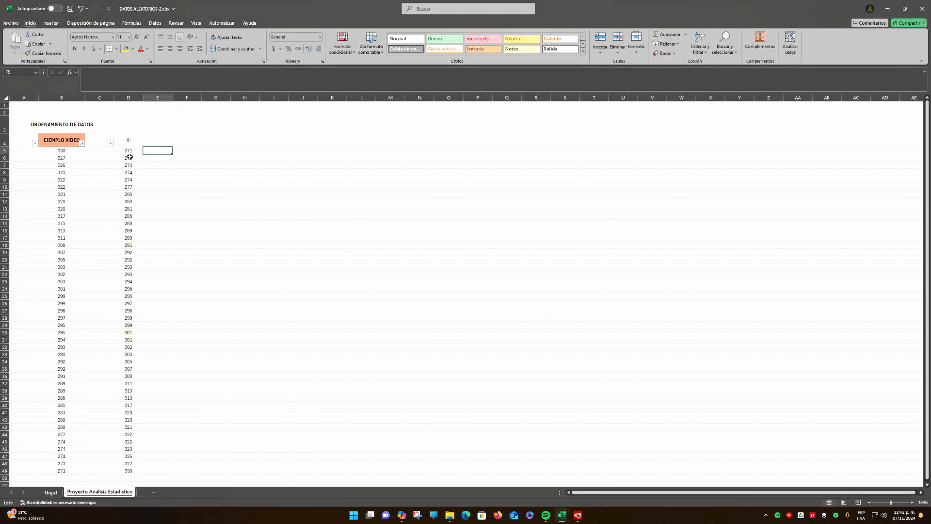
left_click(81, 144)
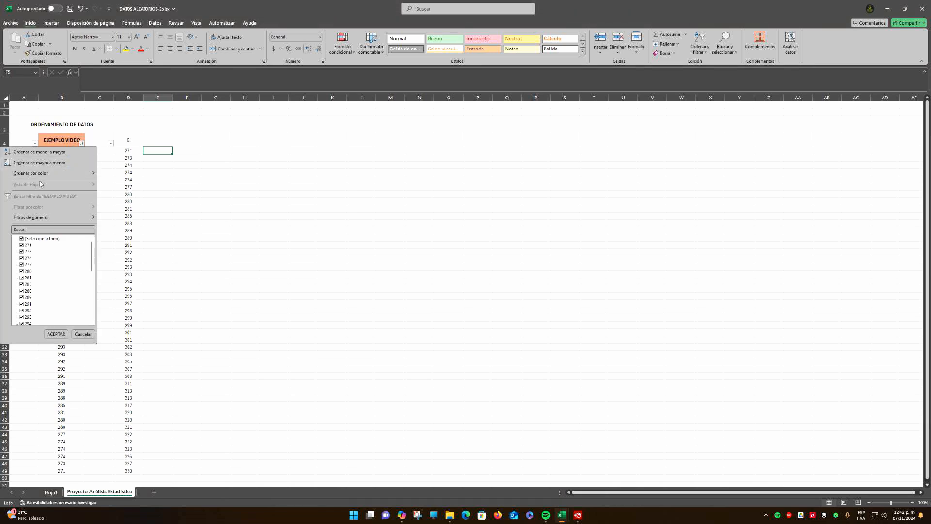
left_click(37, 153)
Fill the Xi header in D4 with light blue and widen column D slightly
left_click(129, 140)
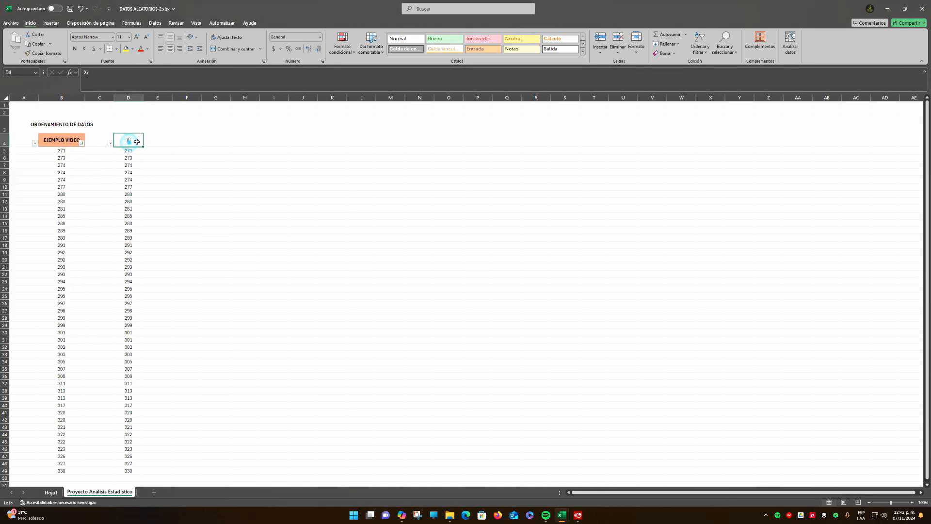
left_click(133, 49)
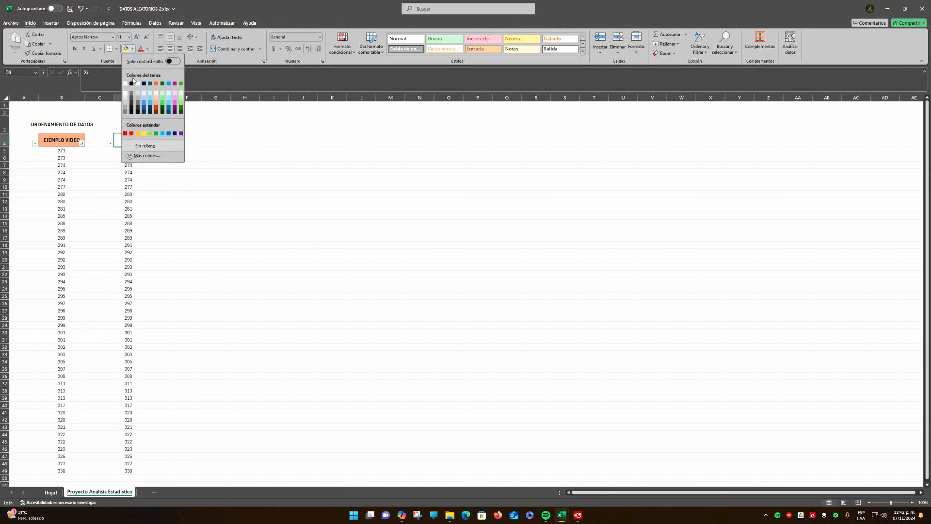
left_click(153, 99)
left_click(176, 155)
left_click_drag(143, 98, 150, 98)
left_click(203, 201)
left_click_drag(135, 151, 135, 469)
left_click(135, 187)
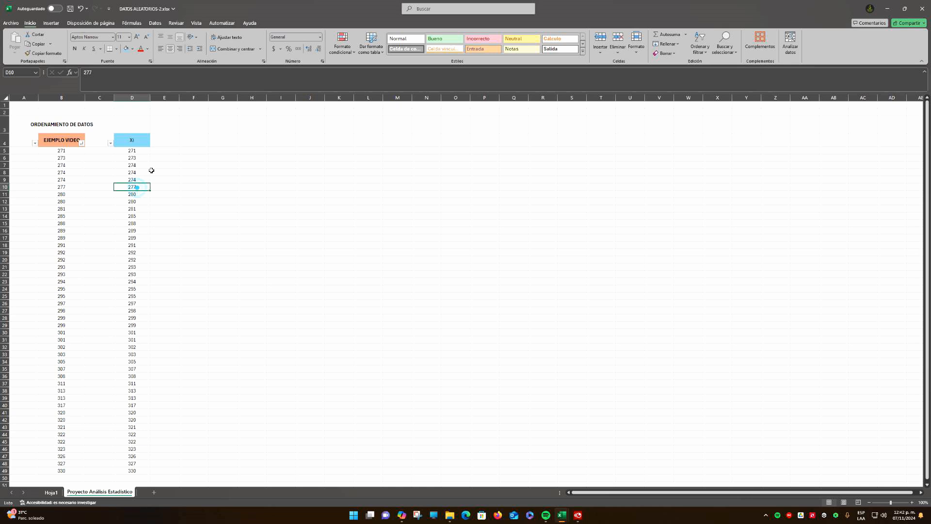
left_click(18, 139)
left_click_drag(19, 139, 99, 140)
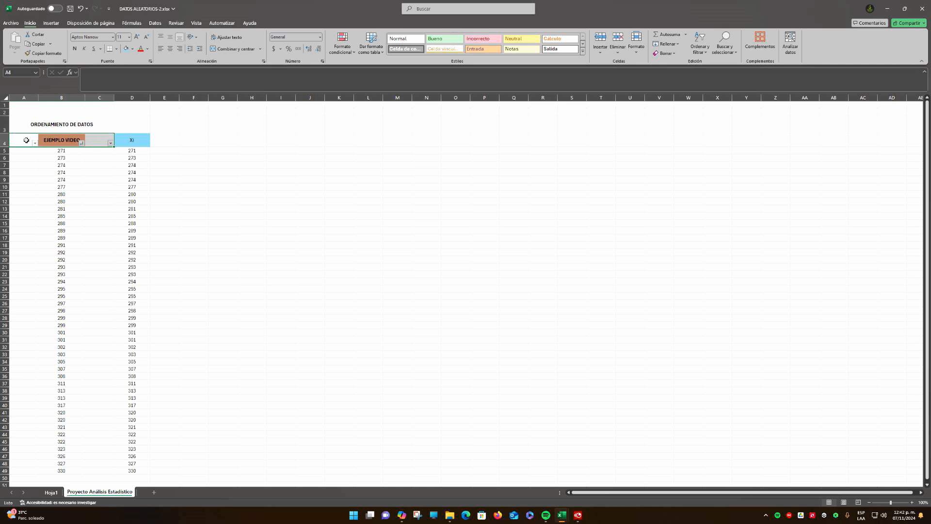
left_click(175, 164)
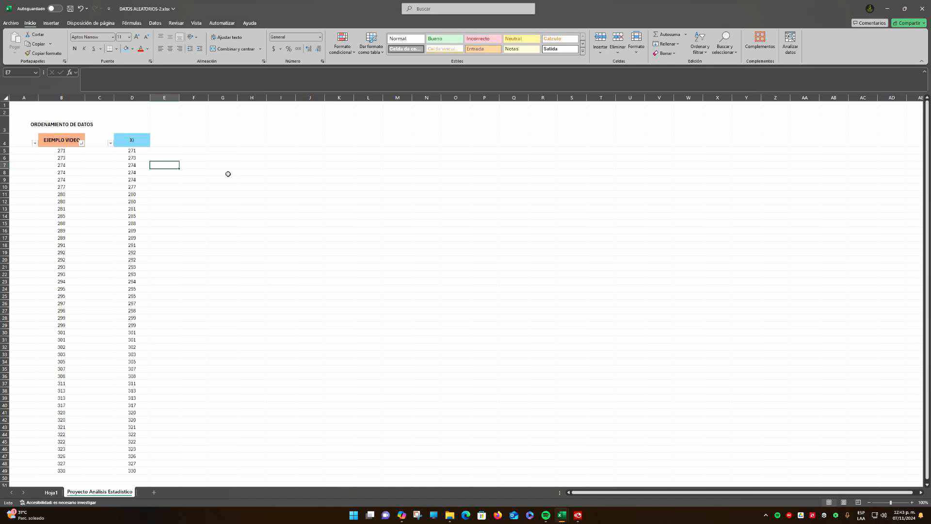
left_click_drag(141, 151, 173, 166)
left_click(131, 153)
Extend the merged and centred title ORDENAMIENTO DE DATOS across A3:D3
left_click(57, 121)
left_click_drag(60, 121, 133, 124)
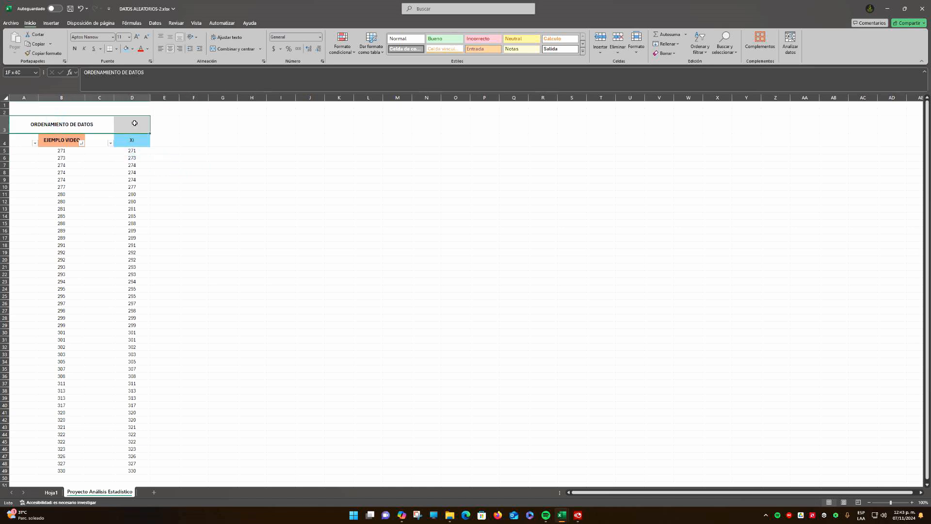
left_click(225, 50)
left_click(225, 50)
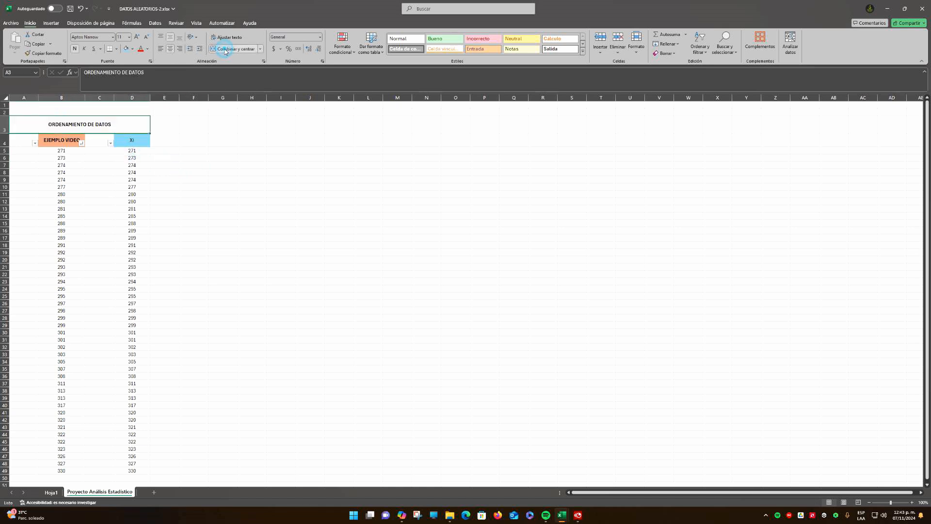
left_click(217, 143)
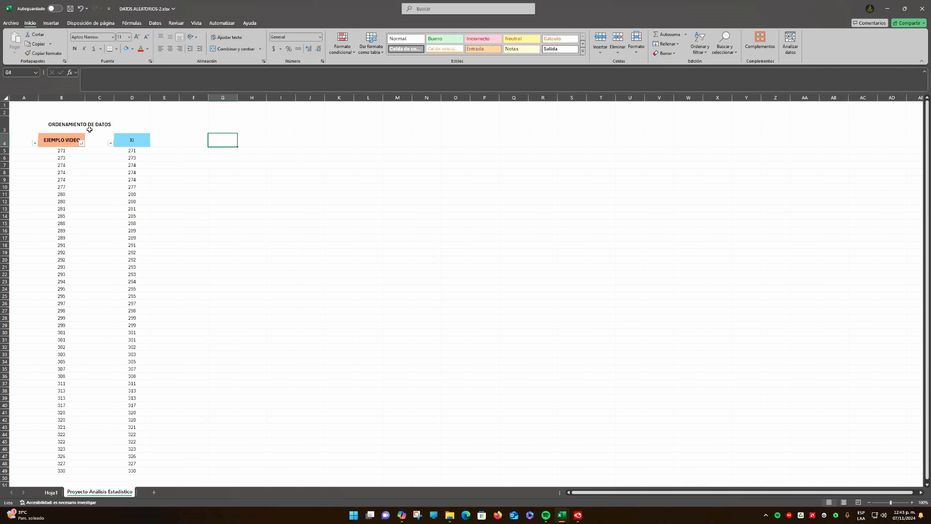
left_click_drag(137, 154, 146, 469)
left_click(240, 259)
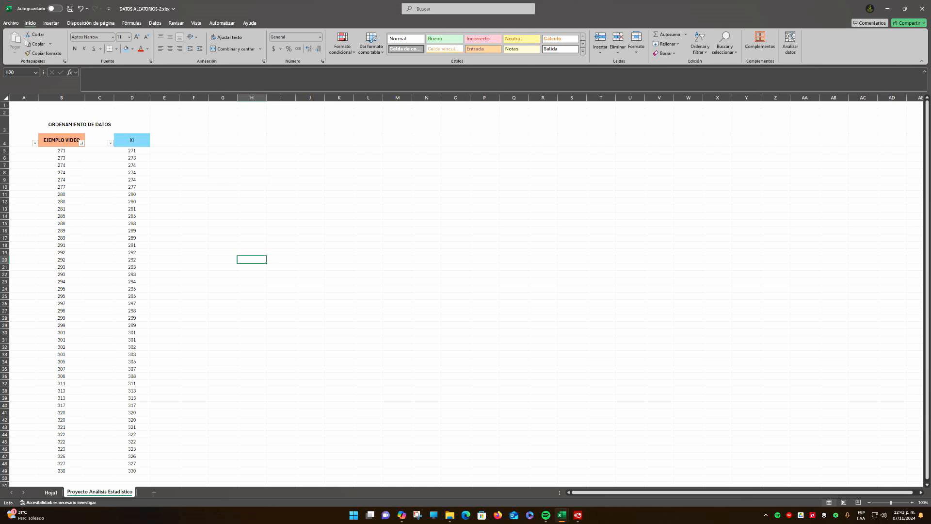
scroll(466, 291, "down", 2)
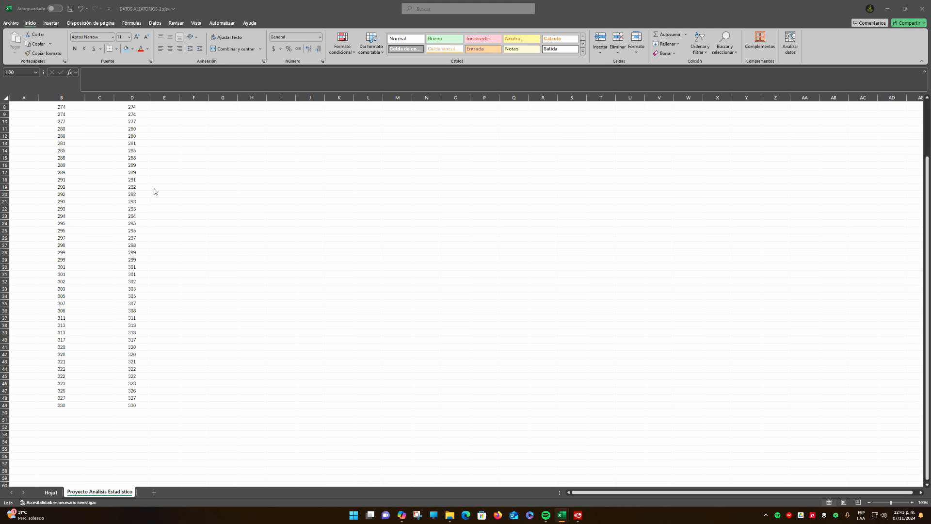
scroll(197, 152, "up", 3)
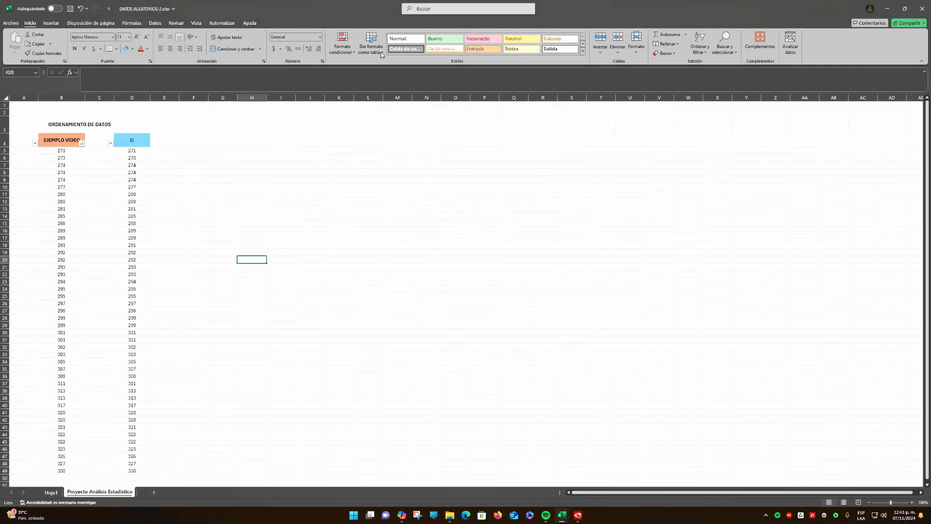
left_click(257, 178)
left_click(265, 165)
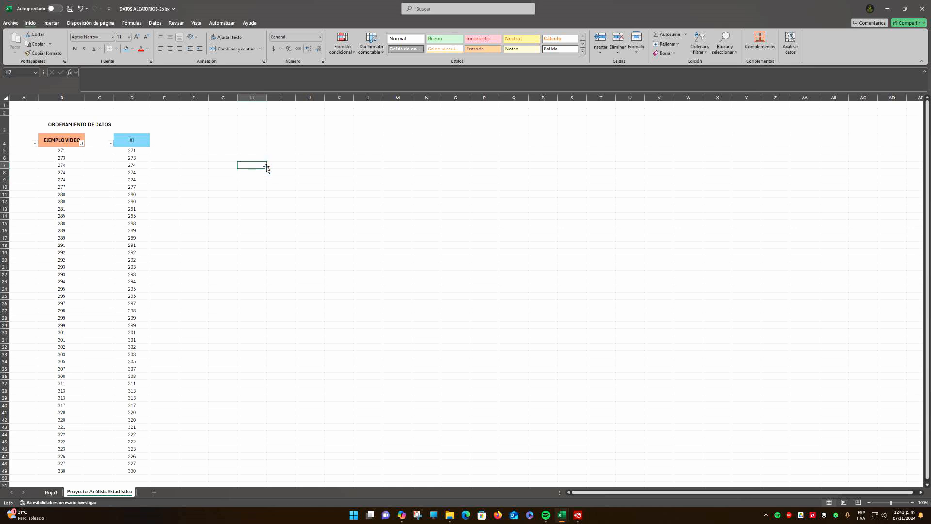
left_click(226, 151)
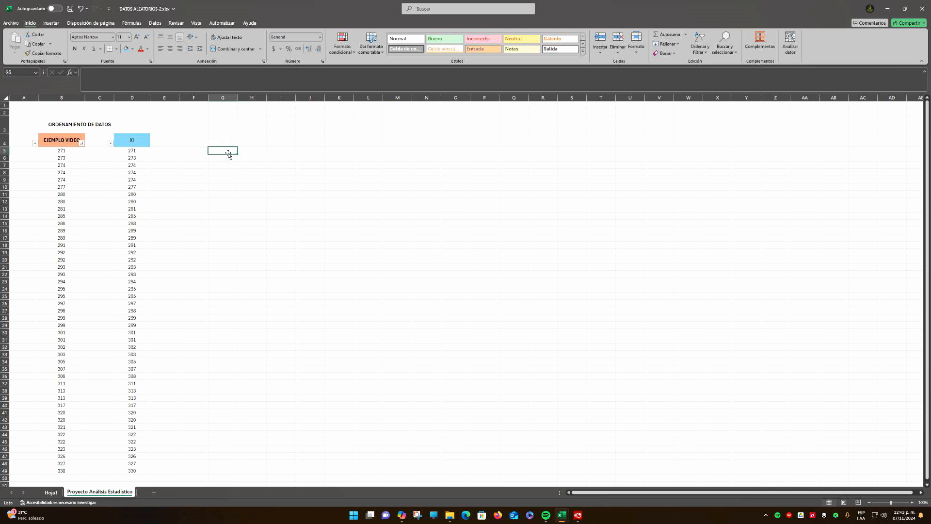
Enter the heading "Medidas de Tendencia Central" in F4, centre it vertically and make it bold
left_click(221, 142)
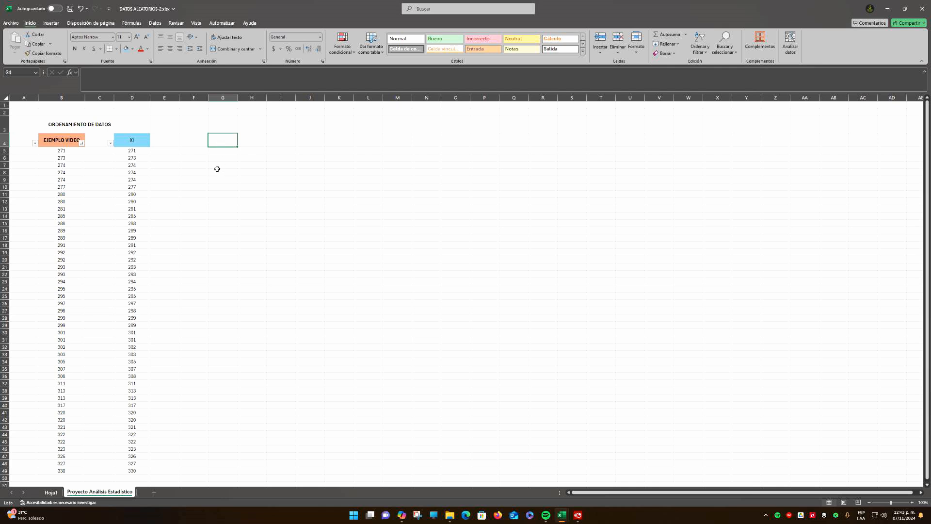
left_click(204, 145)
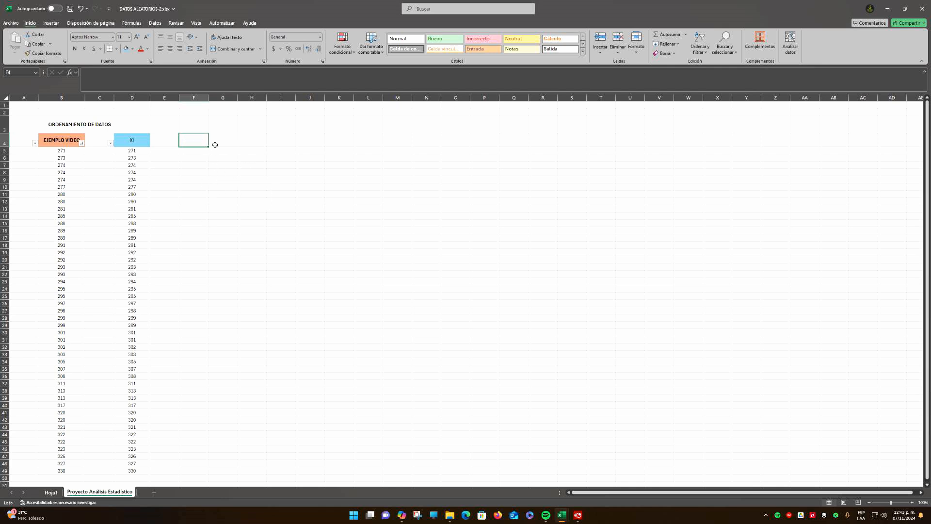
type("mED")
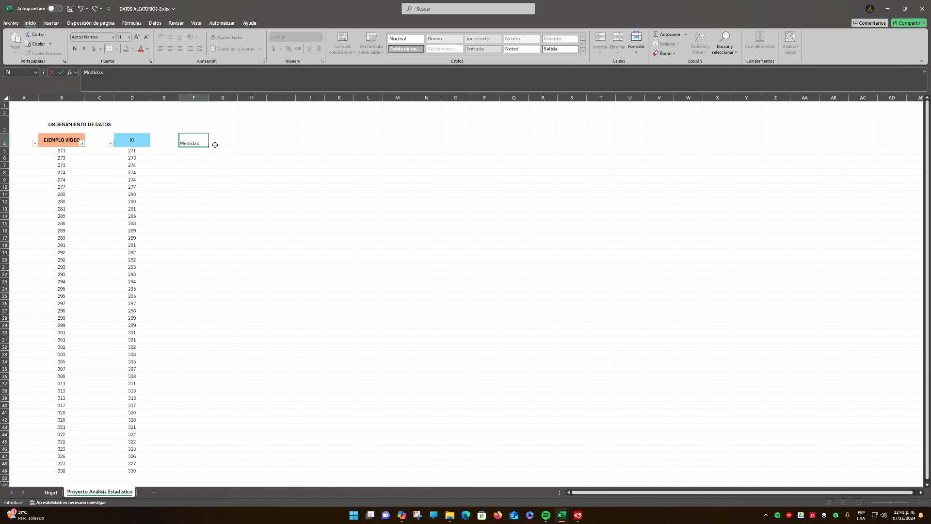
type("idas de Tendencia Central")
key("Return")
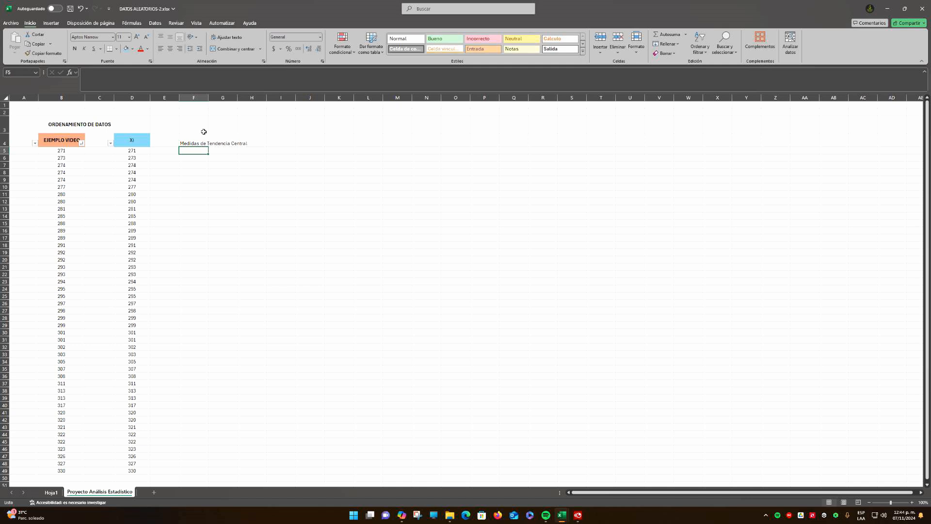
left_click(196, 142)
left_click(170, 37)
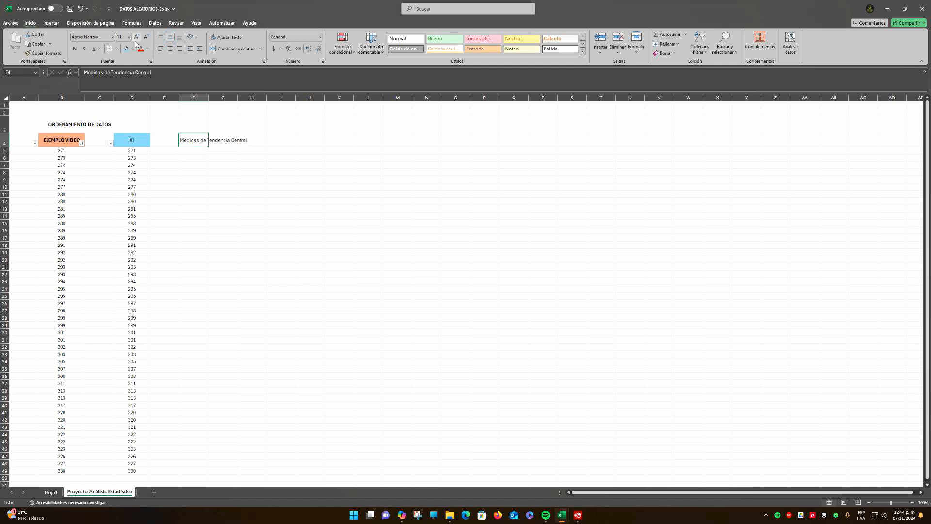
left_click(75, 49)
left_click(219, 156)
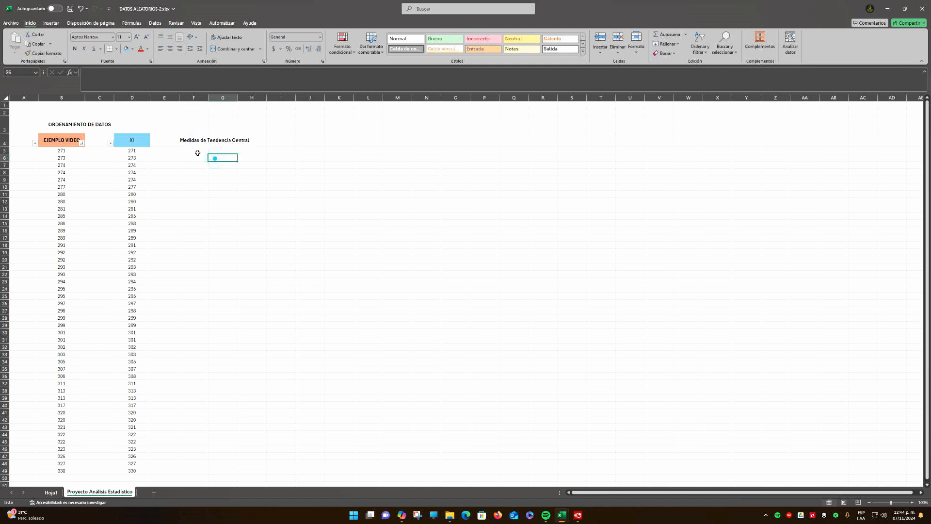
Enter the subheading "Datos No Agrupados" in F5 below the central tendency heading
left_click(194, 156)
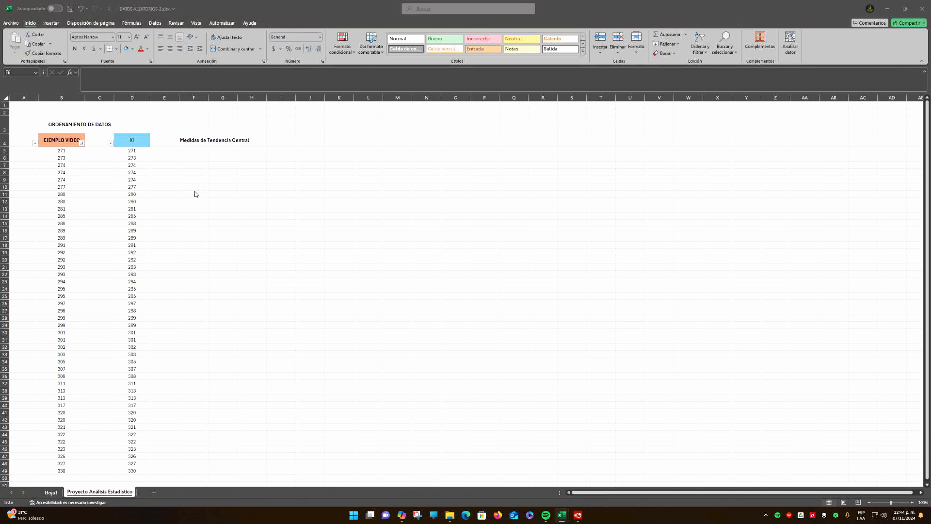
left_click(261, 143)
left_click(194, 151)
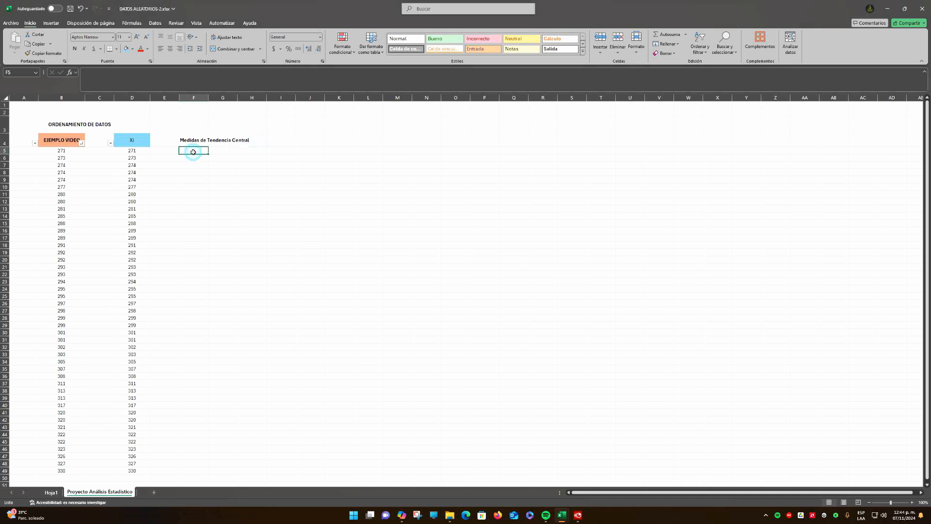
type("Dat")
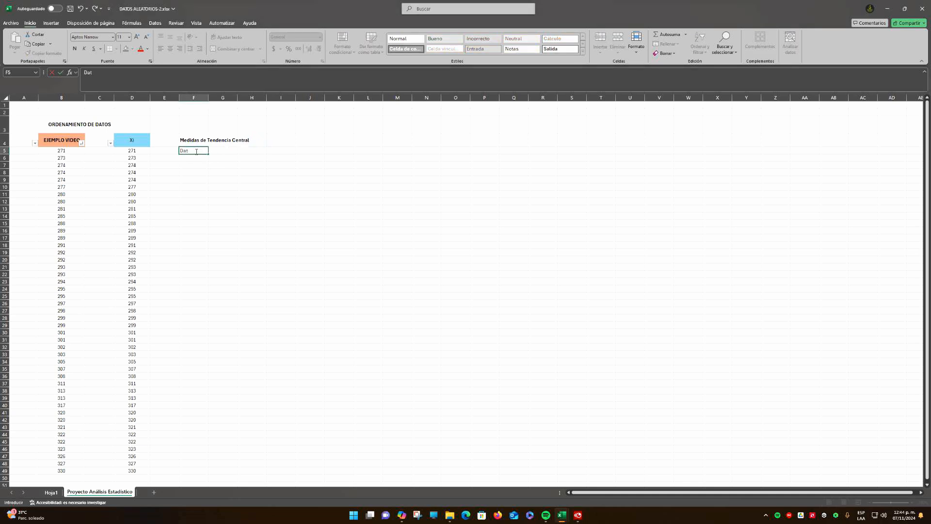
type("os No Agrupados")
key("Return")
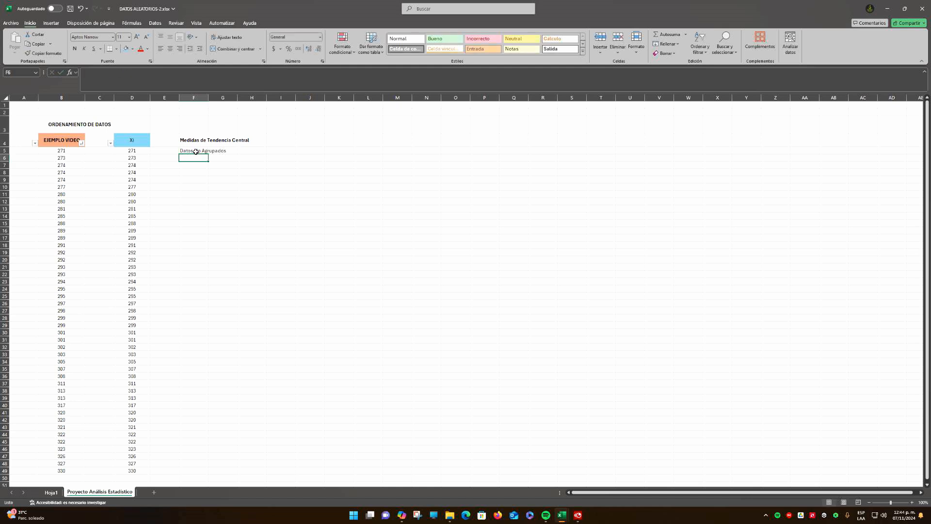
left_click(133, 151)
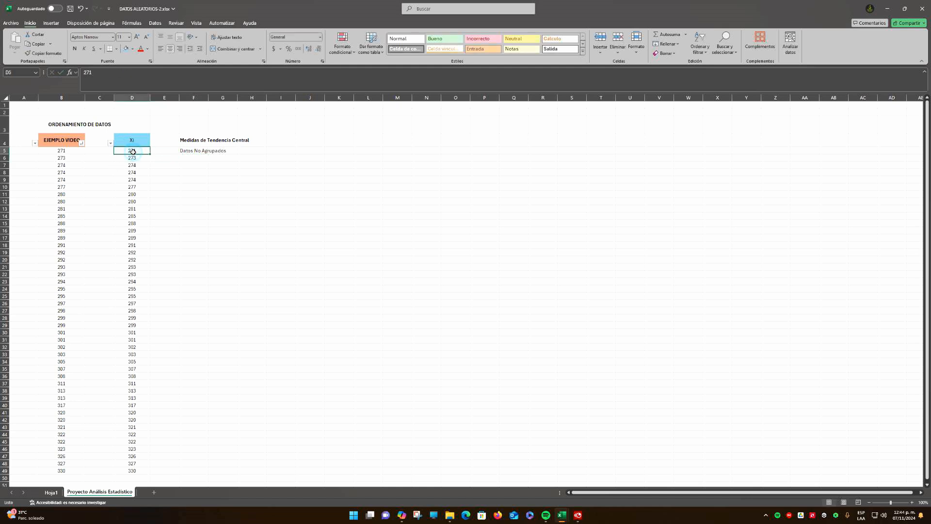
left_click(161, 177)
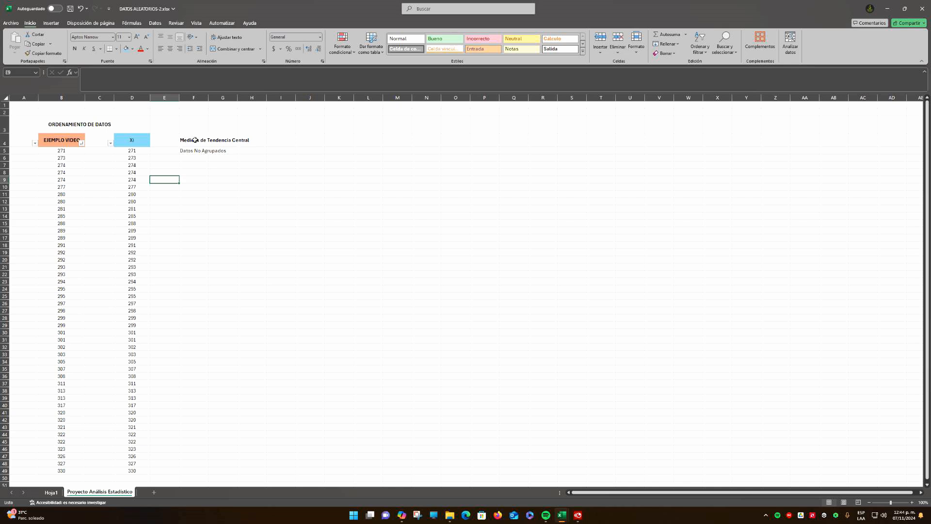
left_click(194, 140)
left_click_drag(189, 151, 219, 151)
left_click(189, 150)
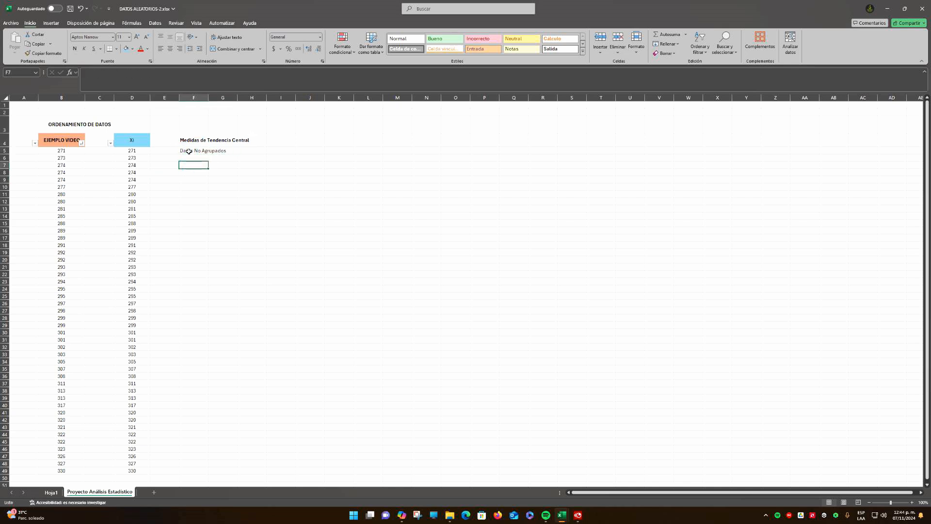
Make the subheading "Datos No Agrupados" in F5 bold
key("ctrl+n")
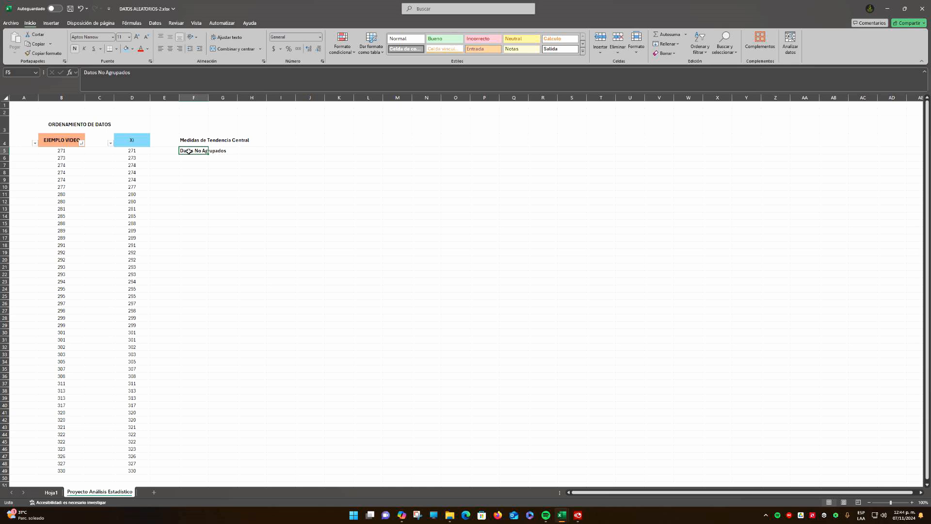
left_click(219, 166)
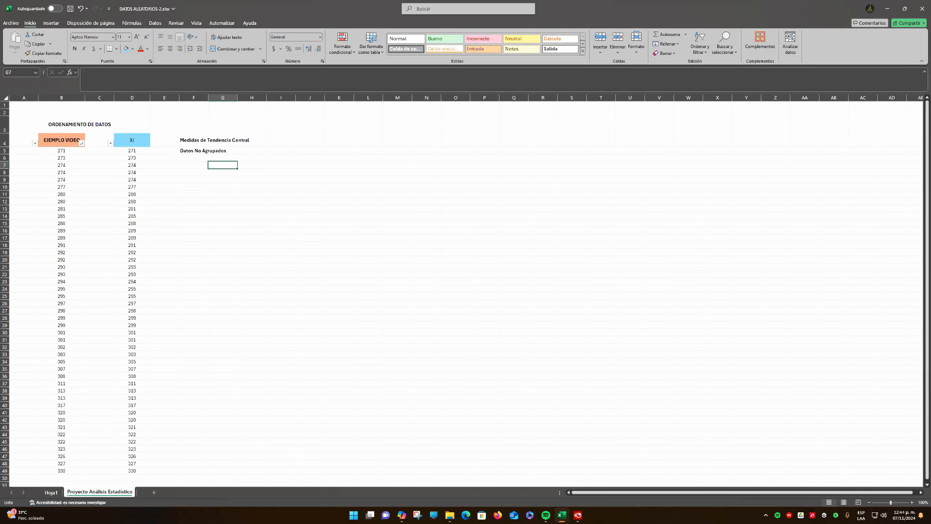
left_click(208, 150)
Insert two new columns between the Xi column and the central tendency section
right_click(167, 98)
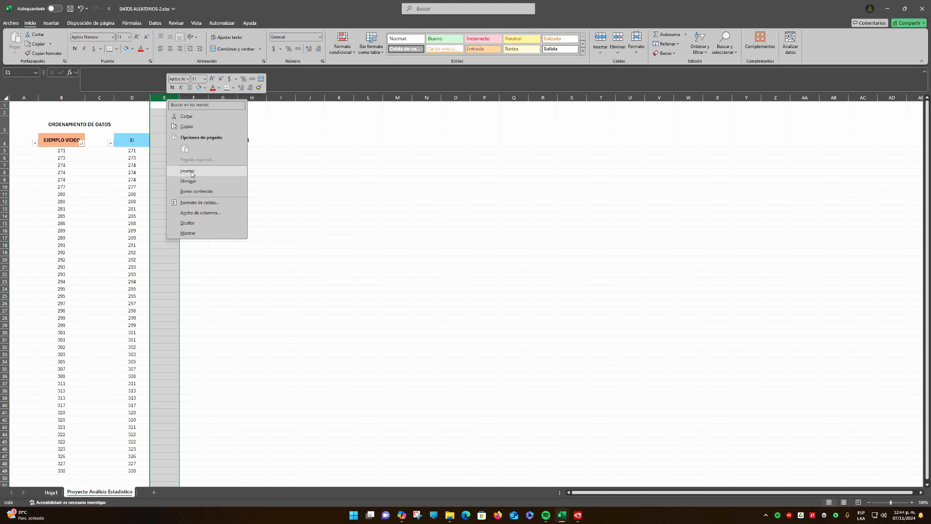
left_click(191, 172)
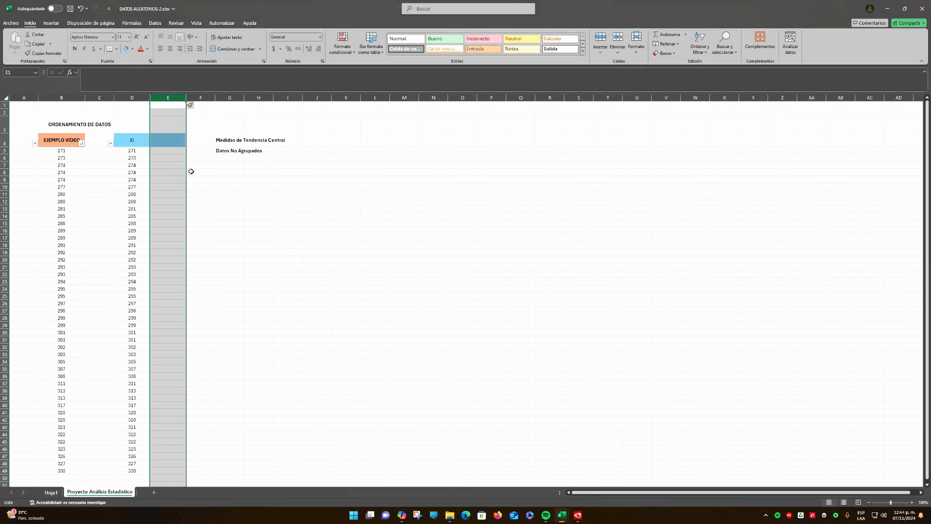
left_click(198, 151)
right_click(208, 98)
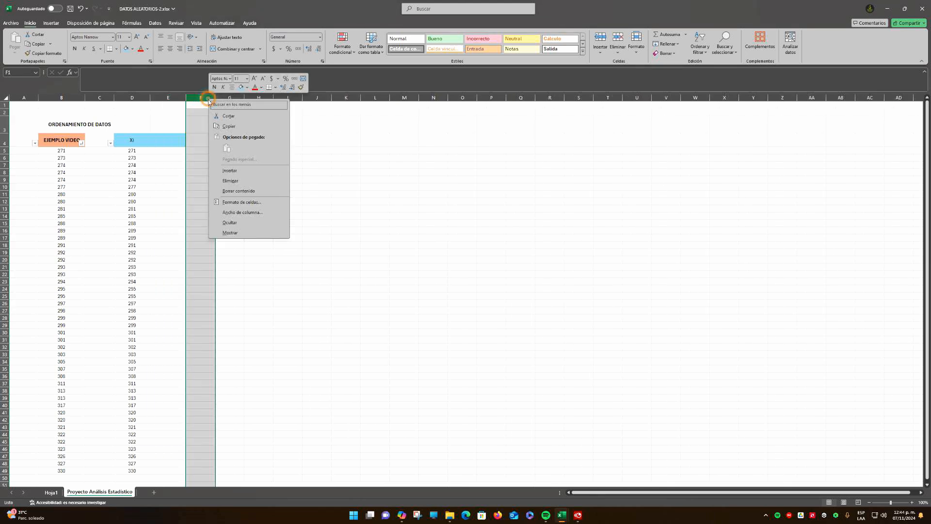
left_click(262, 178)
left_click(194, 173)
left_click(167, 143)
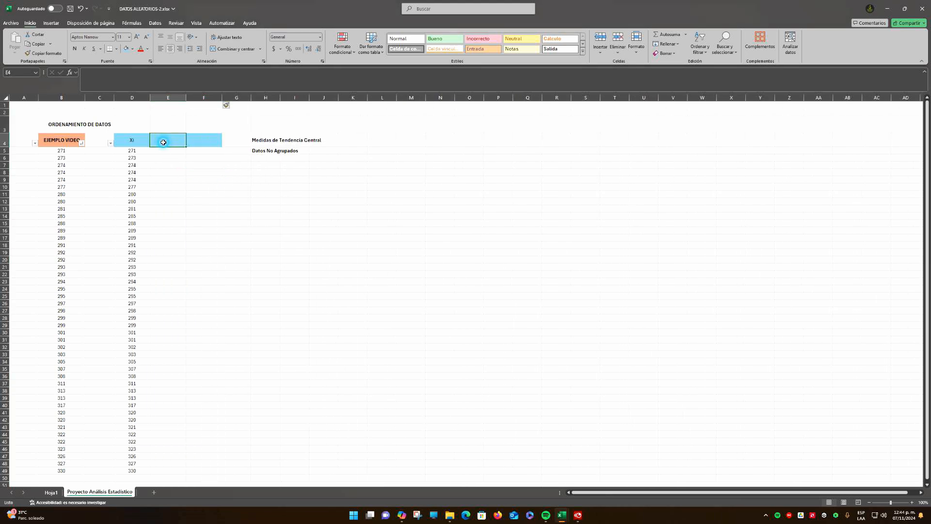
left_click(252, 157)
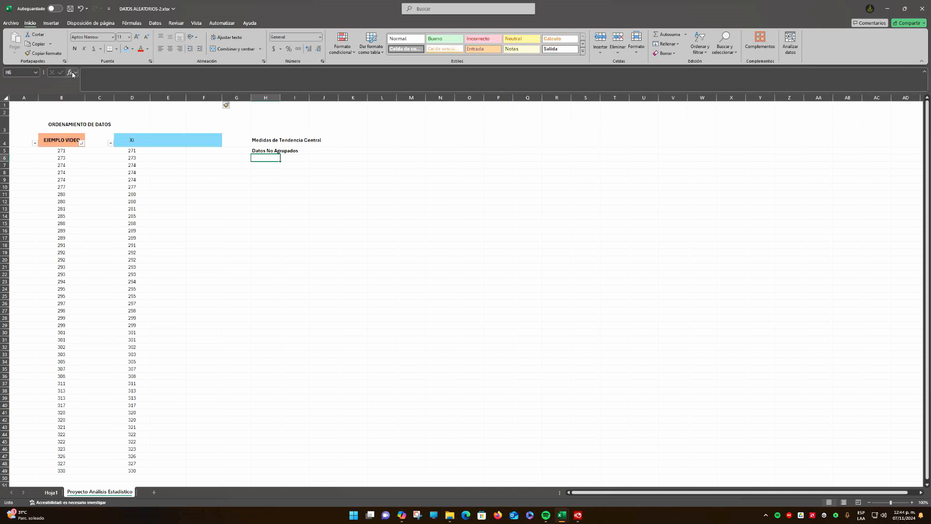
left_click(274, 144)
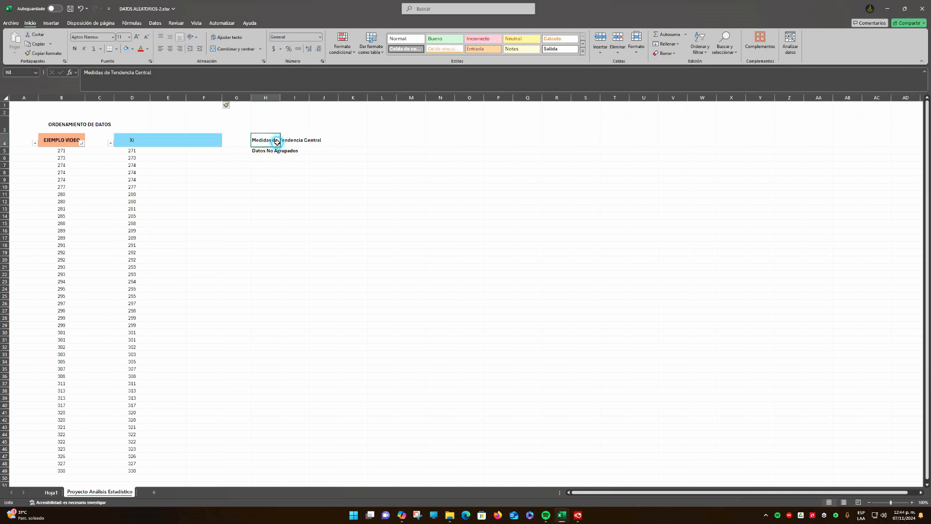
left_click(262, 151)
left_click(270, 164)
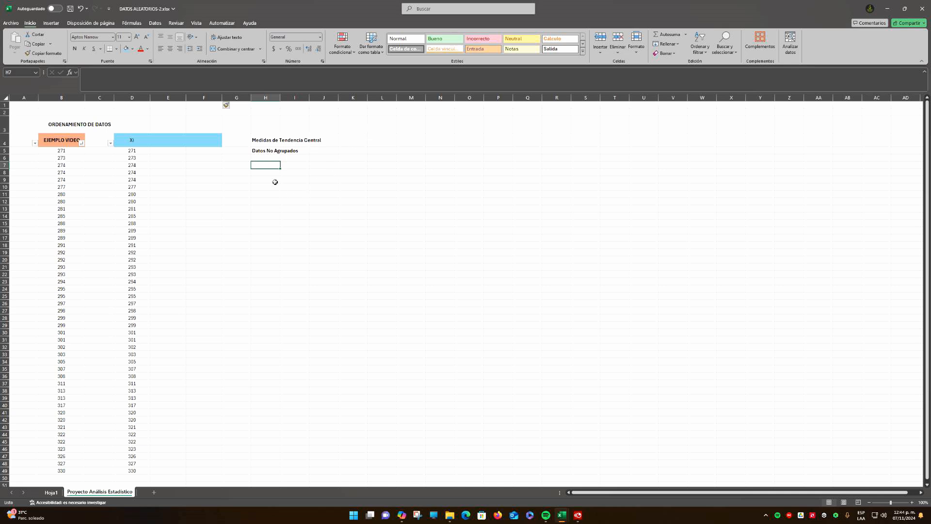
Enter the labels "Media:" in H8, "Moda:" in H10 and "Mediana:" in H11
left_click(268, 172)
type("Mei")
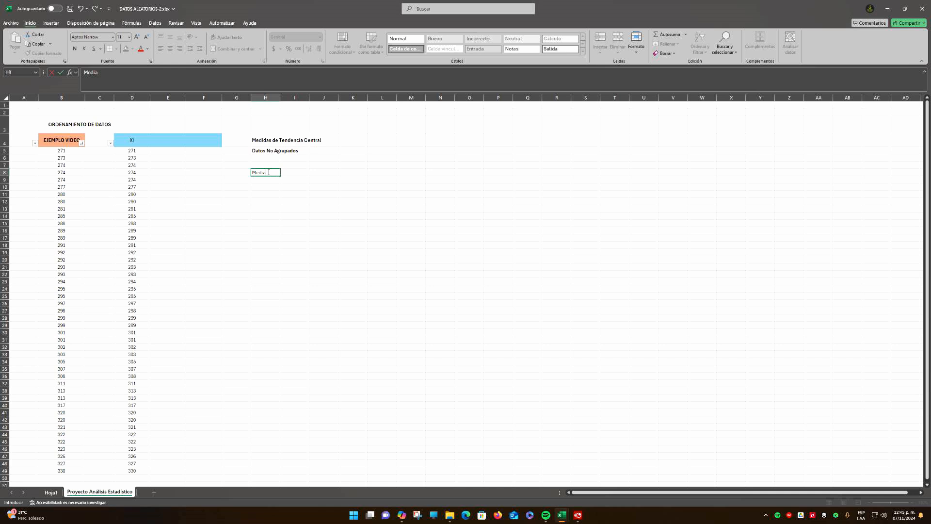
key("Return")
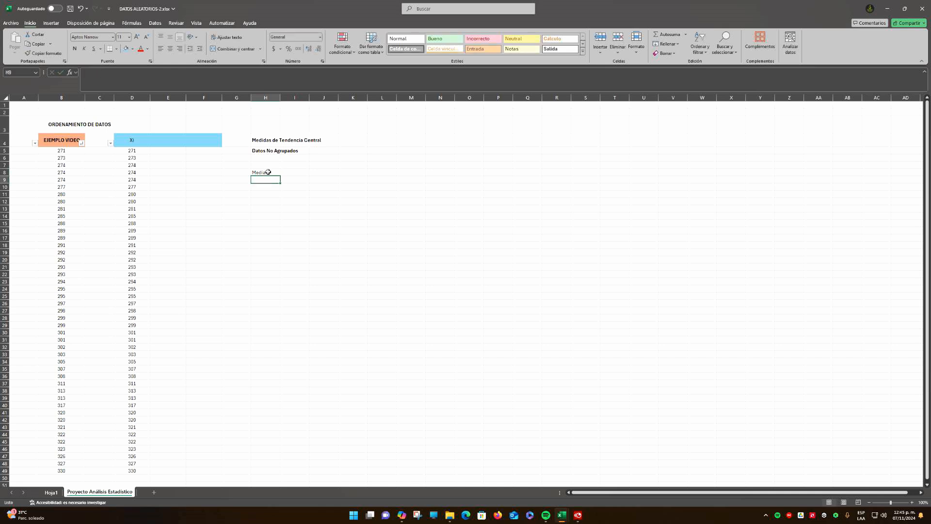
key("Return")
type("Mo")
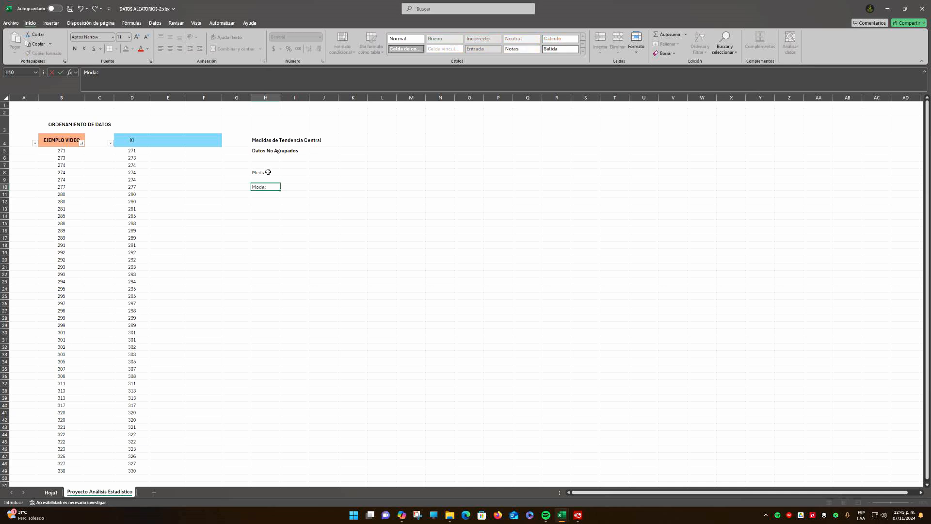
type("da:")
key("Return")
key("Return")
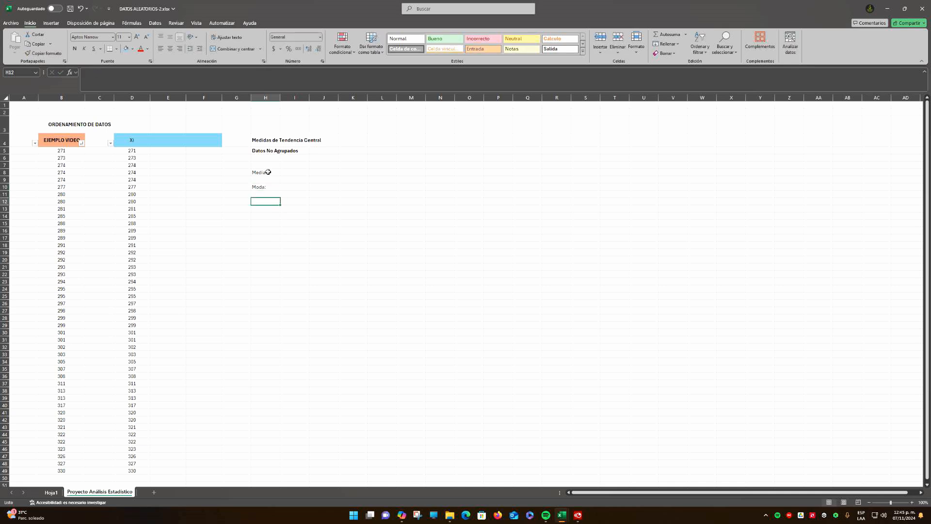
key("Up")
type("Medi")
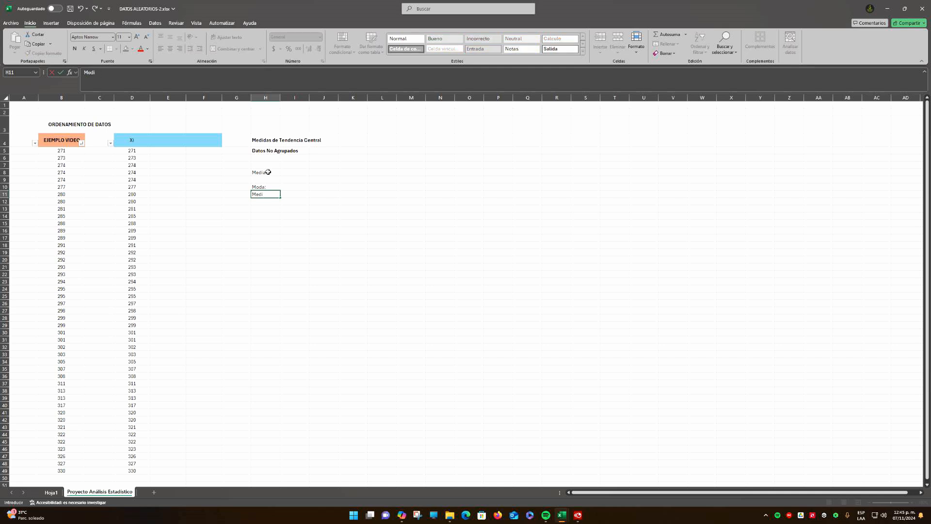
key("Return")
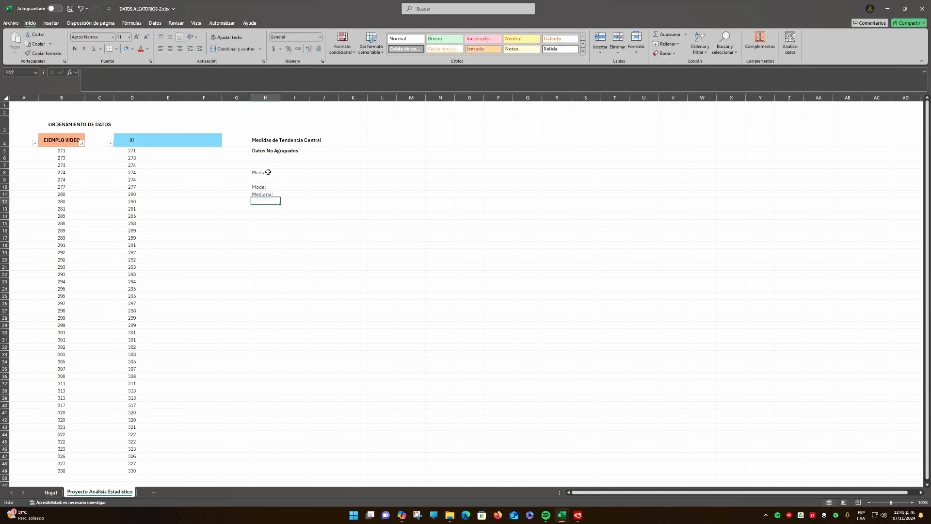
Make the labels in H8:H11 bold
left_click_drag(267, 172, 264, 194)
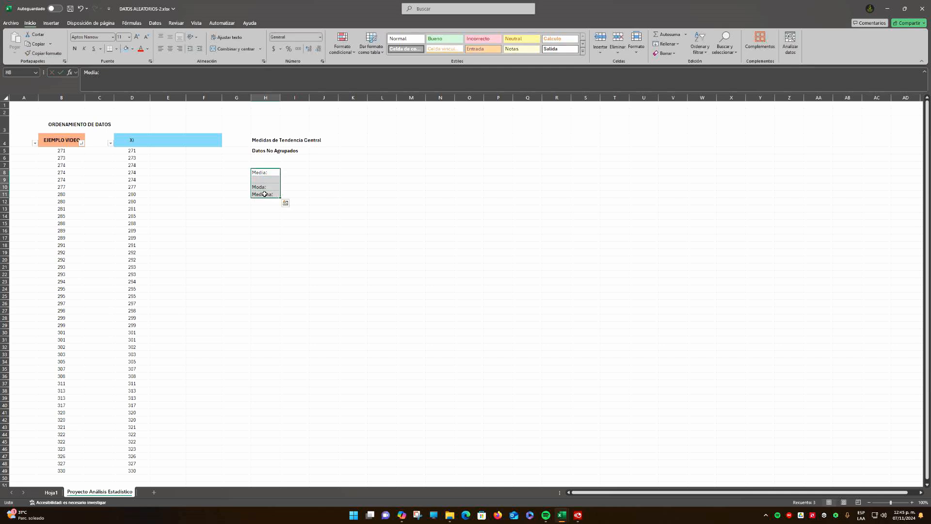
key("ctrl+n")
left_click(292, 186)
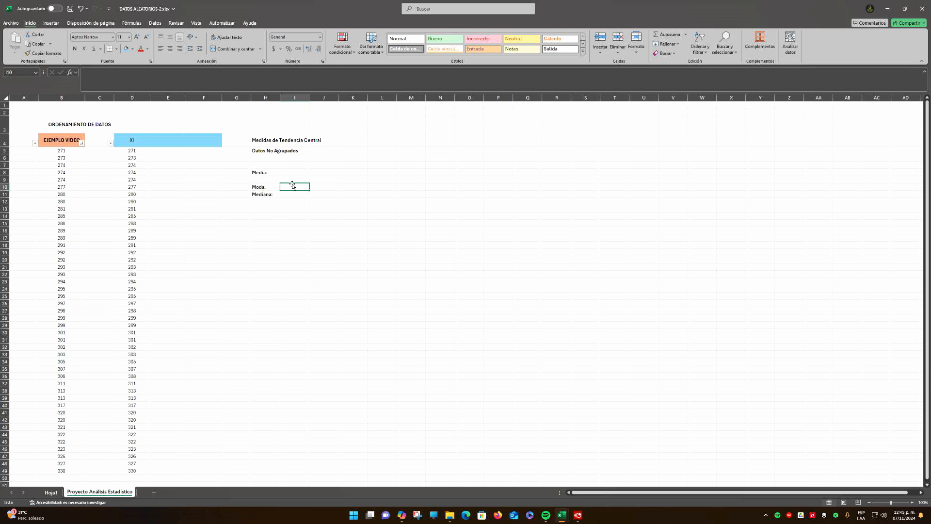
Enter the label "Esperanza o Valotr Esperado" in H9, between Media and Moda
left_click(263, 172)
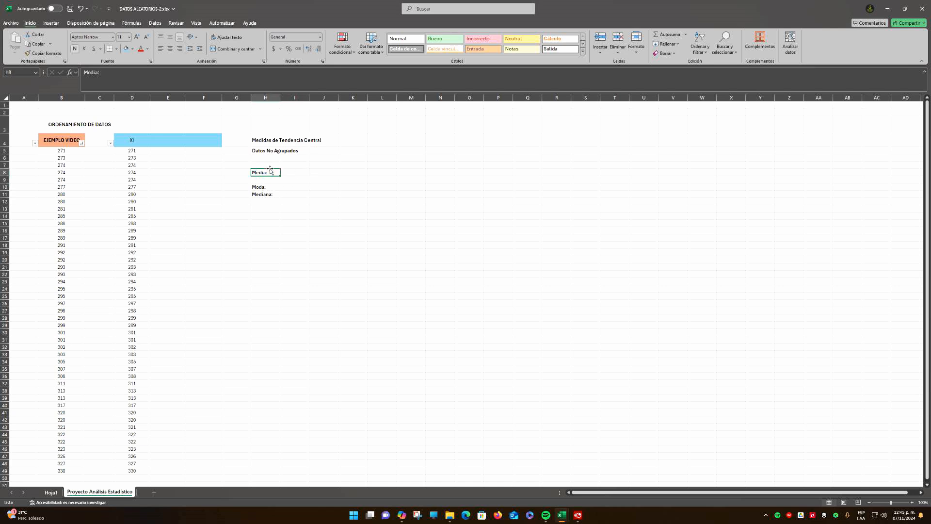
left_click(273, 180)
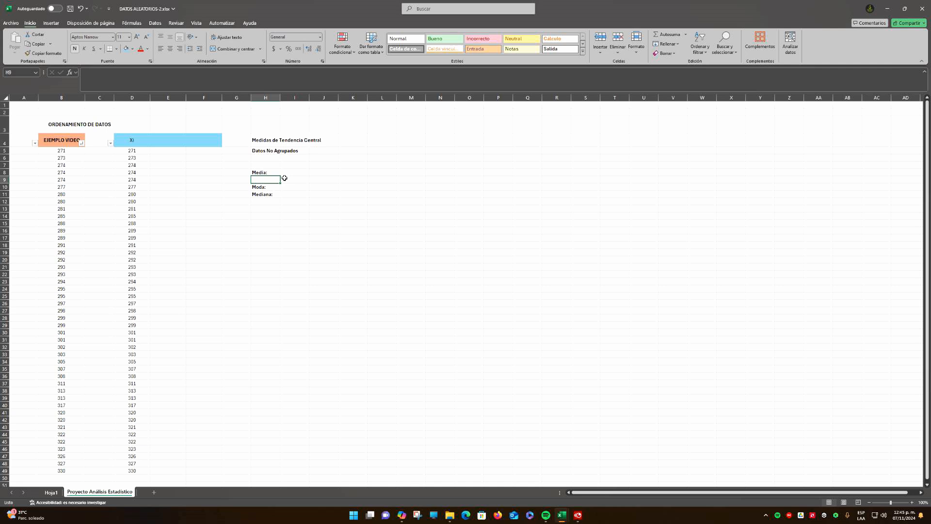
type("Espe")
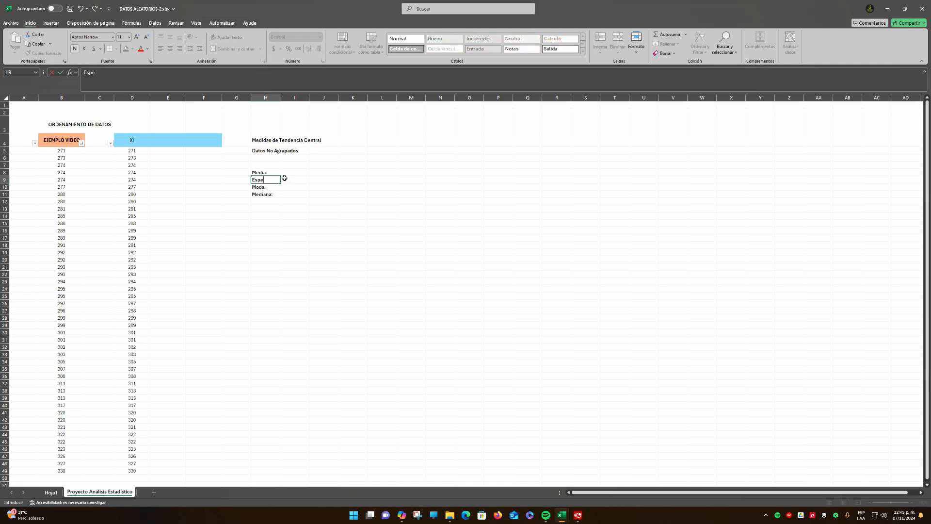
type("ranza o Valotr Esperado")
key("Return")
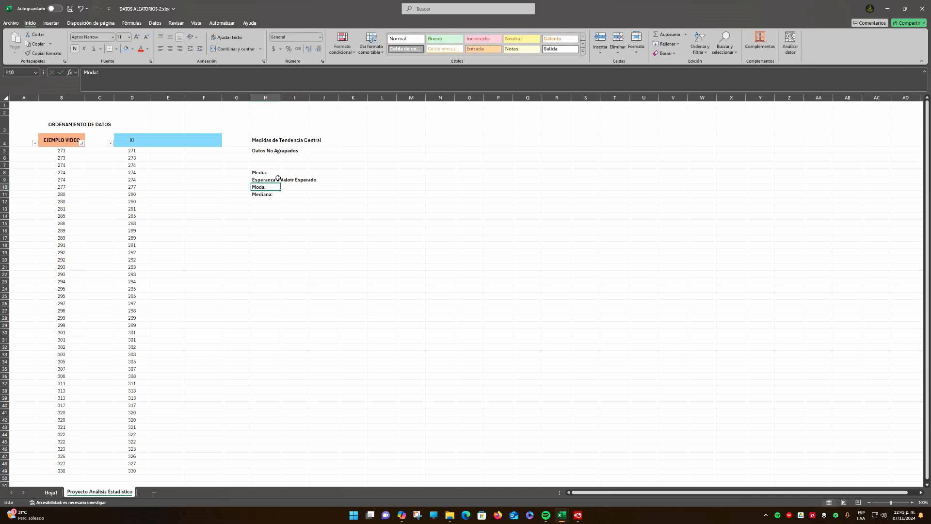
Remove the bold formatting from the expected value label in H9
left_click(272, 180)
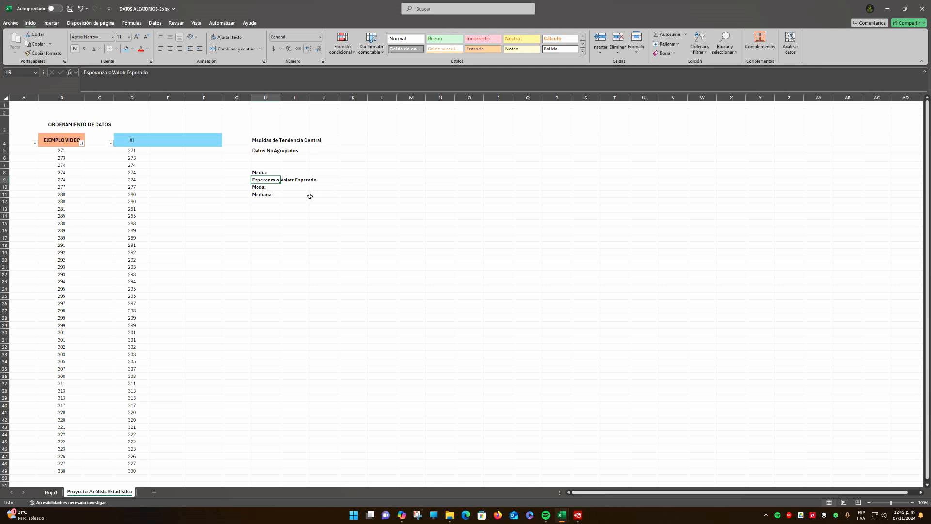
left_click(311, 196)
left_click(261, 180)
key("ctrl+b")
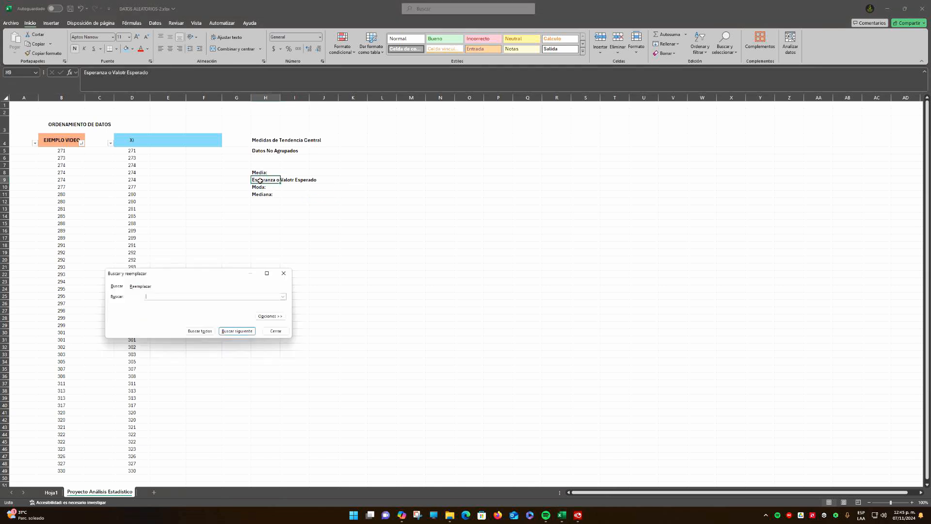
left_click(280, 333)
left_click(310, 196)
left_click(263, 180)
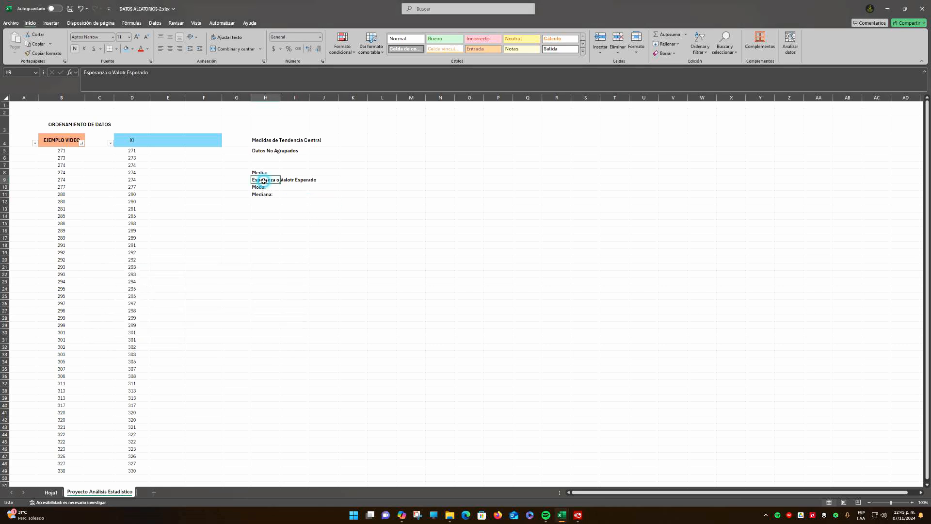
key("ctrl+n")
left_click(343, 189)
left_click(289, 180)
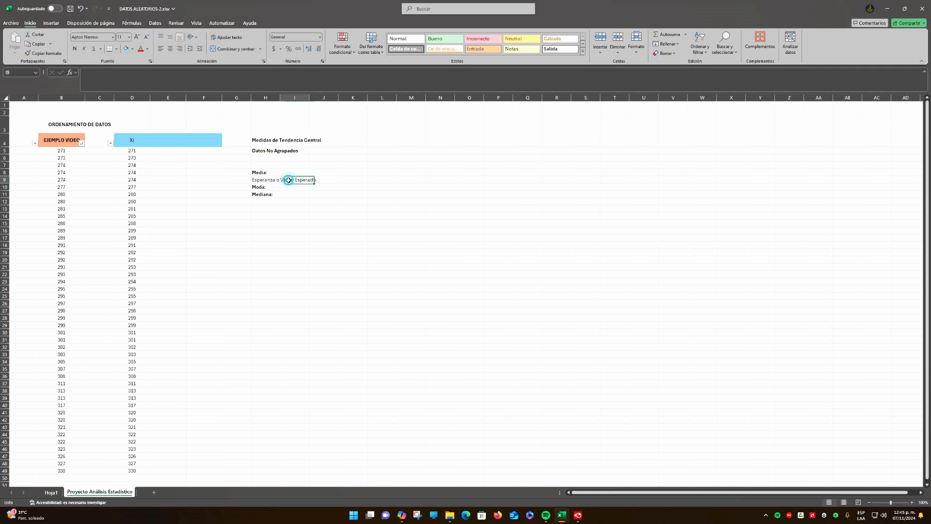
Correct the label in H9 to read "Esperanza o Valor Esperado"
left_click(262, 179)
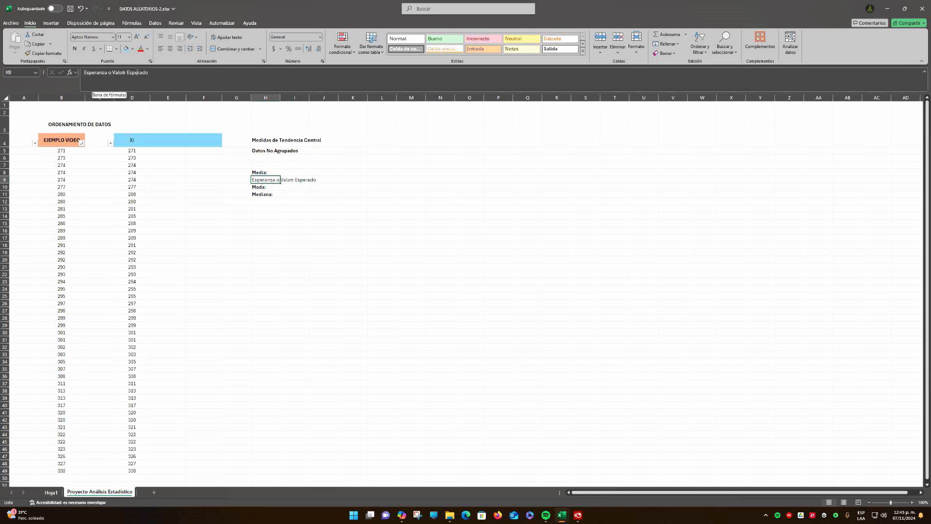
left_click(126, 72)
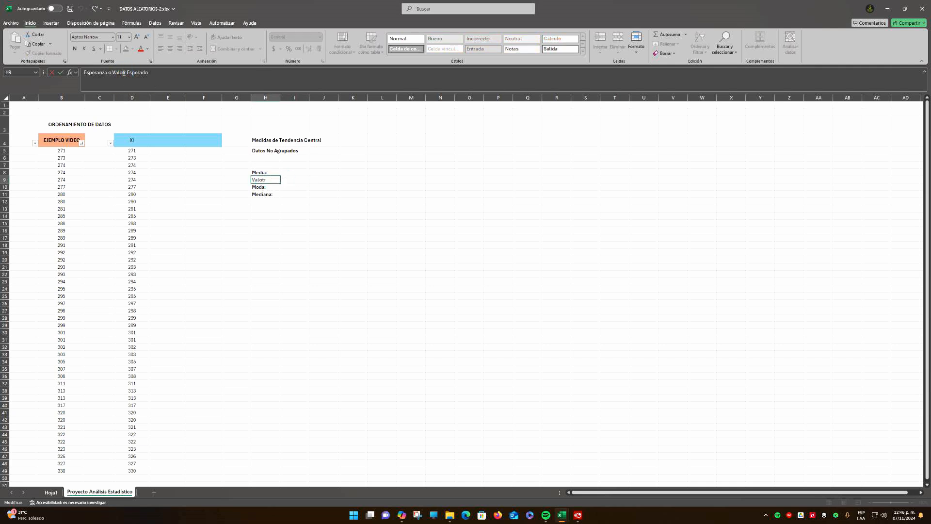
key("BackSpace")
key("Return")
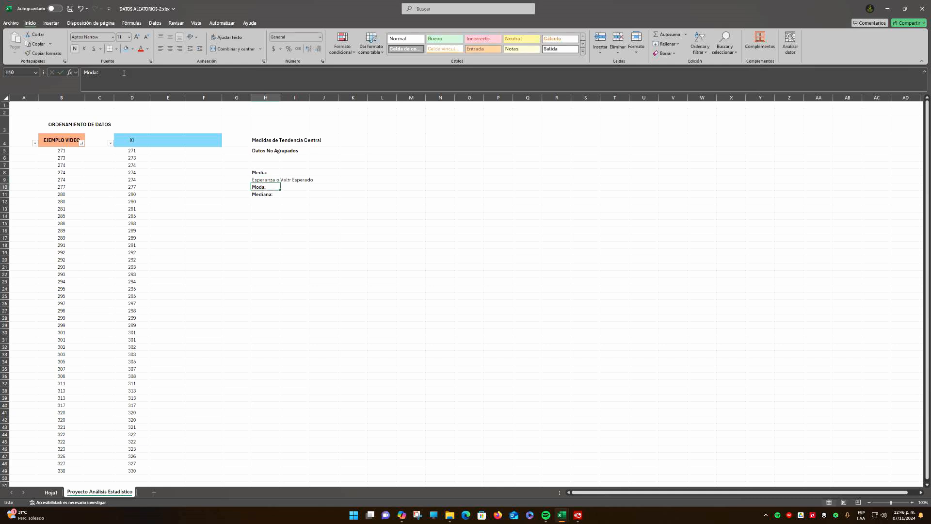
left_click(278, 179)
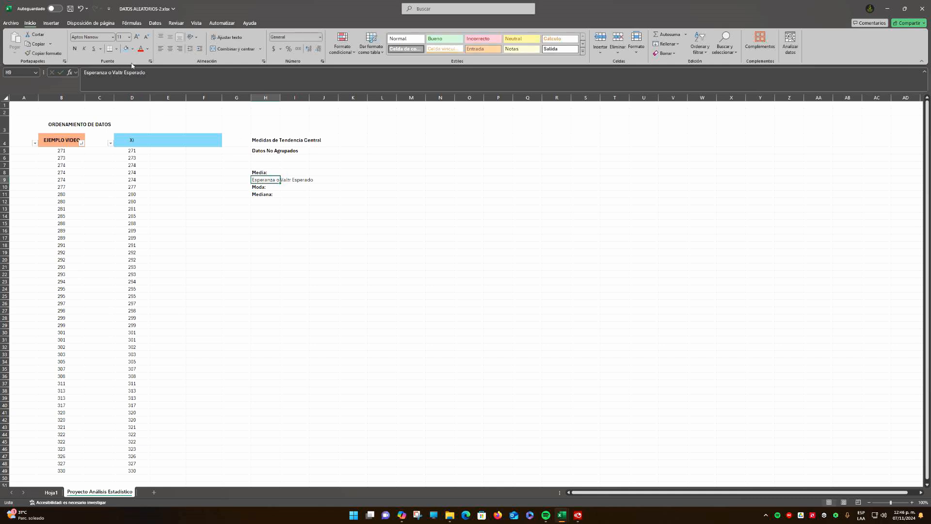
left_click(122, 75)
key("BackSpace")
key("BackSpace")
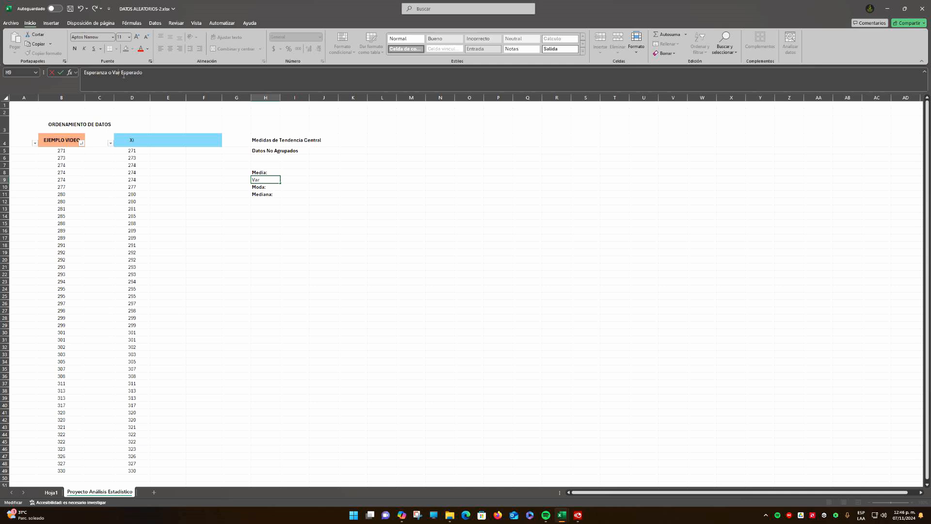
type("lo")
key("Return")
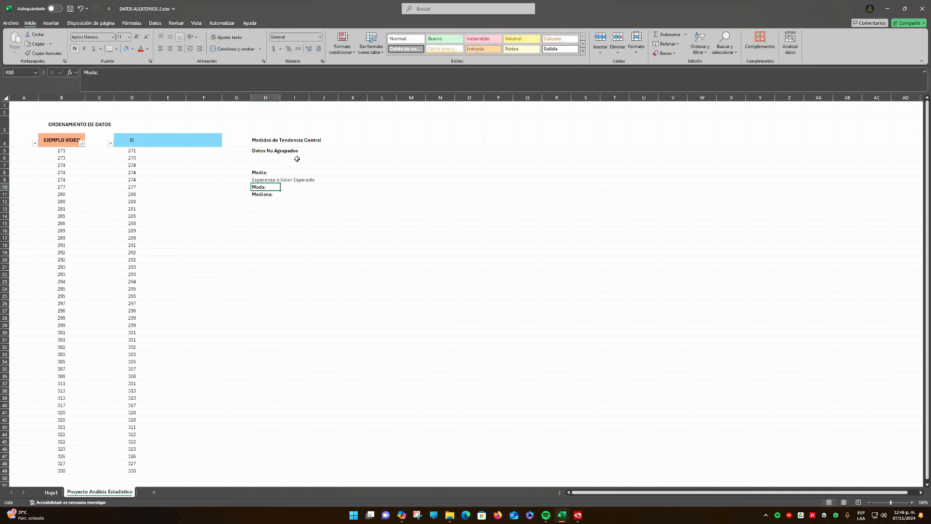
Enlarge the worksheet view to 110% and go to the first value under EJEMPLO VIDEO
left_click(271, 201)
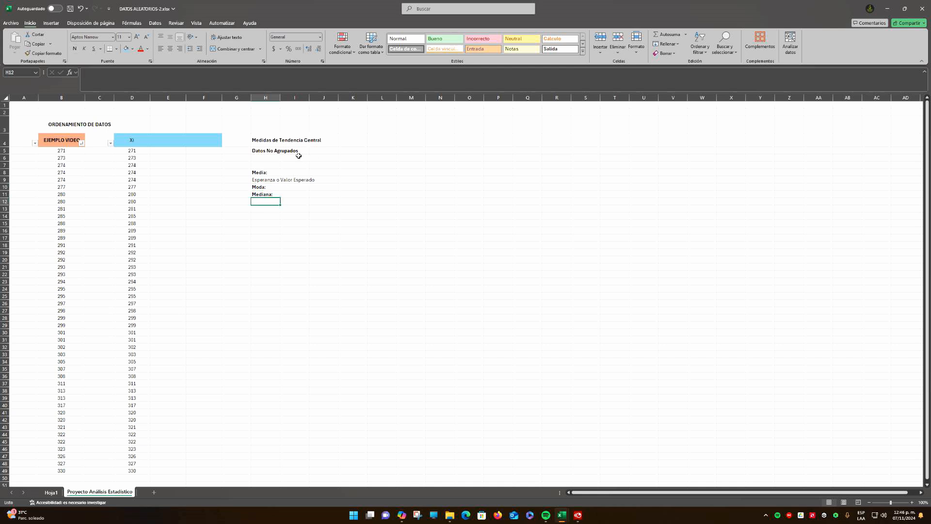
left_click(912, 503)
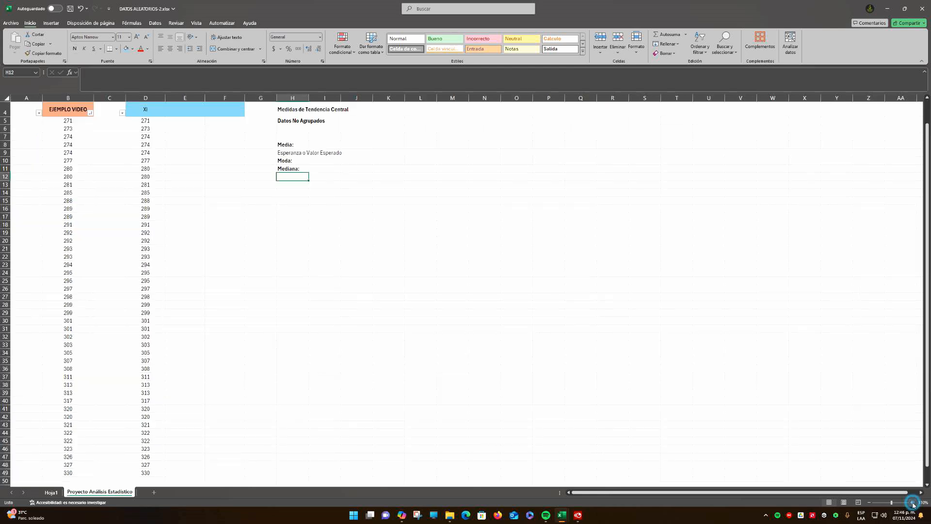
scroll(441, 306, "up", 1)
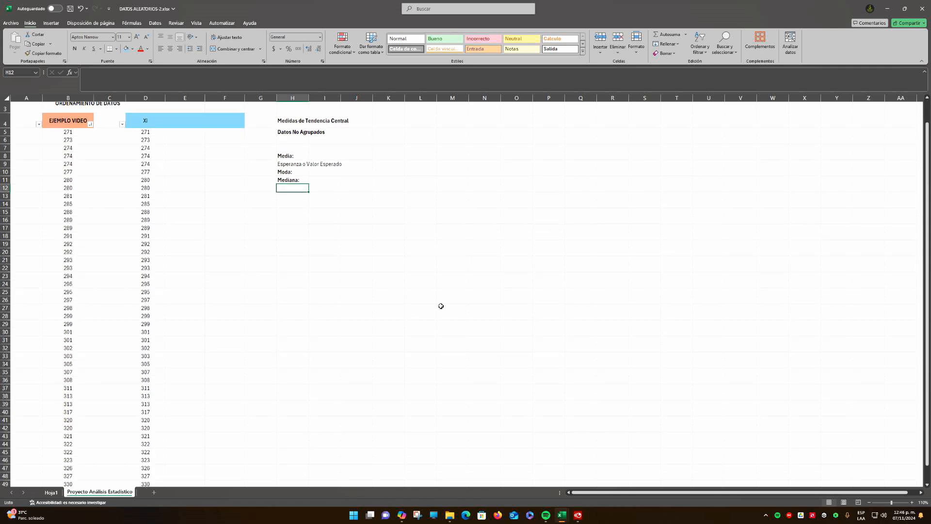
scroll(441, 306, "down", 1)
scroll(441, 306, "up", 2)
left_click(69, 133)
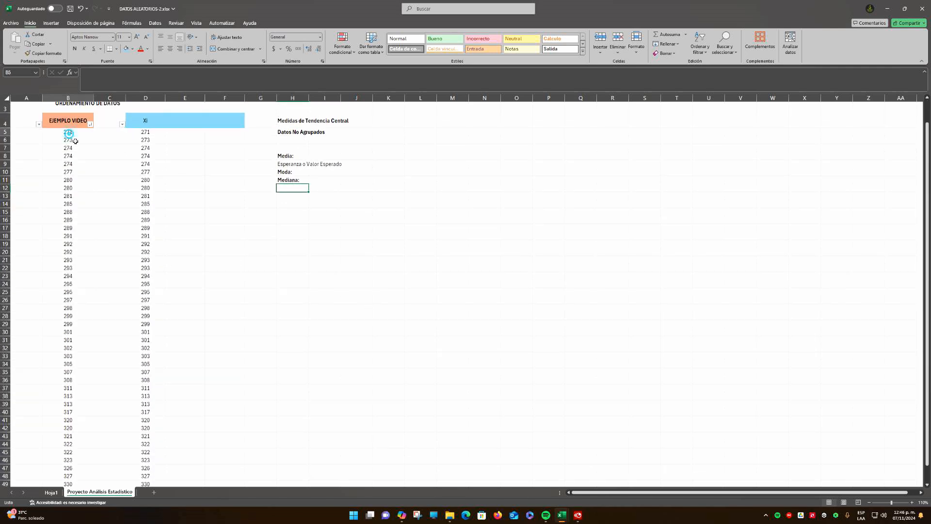
Review the sorted EJEMPLO VIDEO and Xi data, rows 5 to 49, with the worksheet view at 100%
left_click_drag(75, 141, 146, 484)
left_click(870, 503)
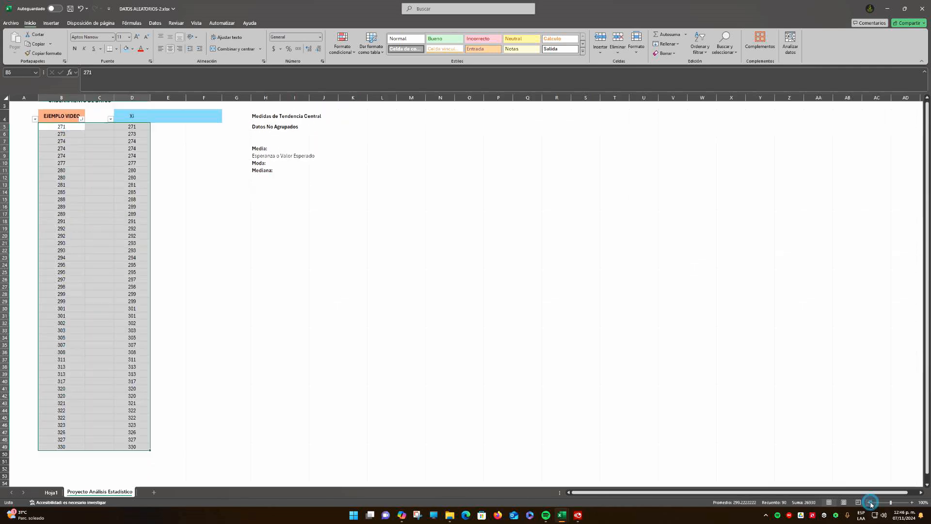
left_click(526, 339)
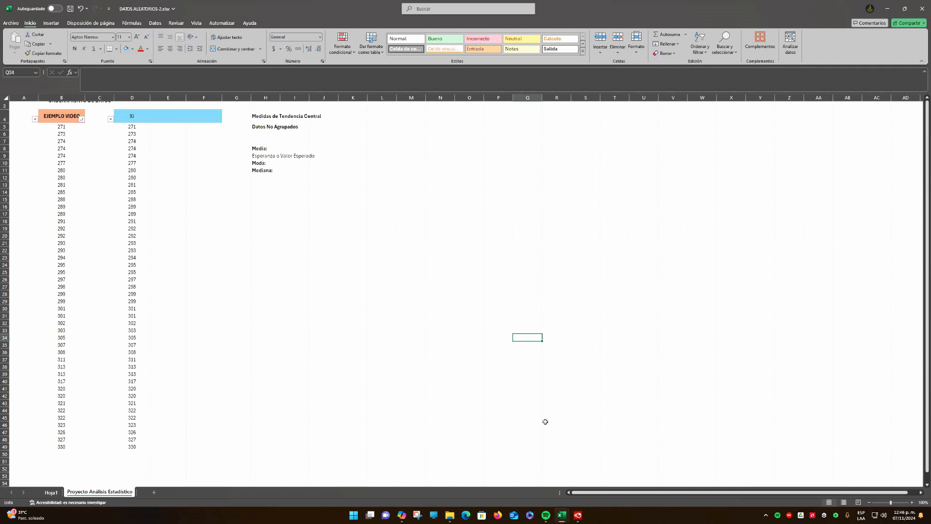
left_click(913, 502)
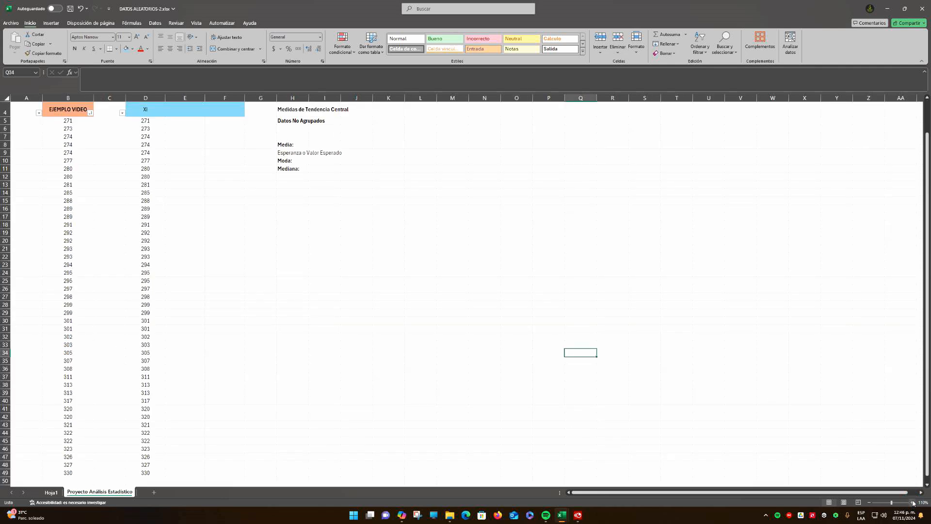
left_click(391, 307)
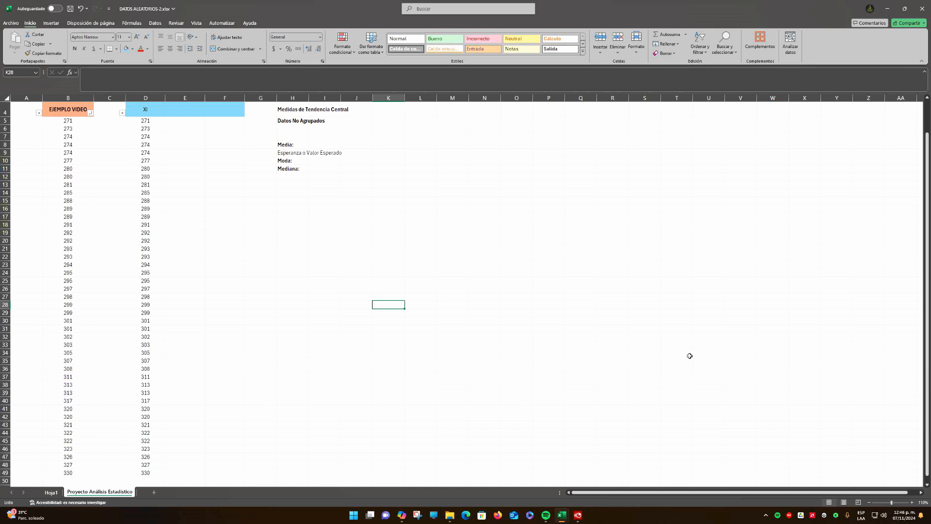
scroll(689, 356, "up", 1)
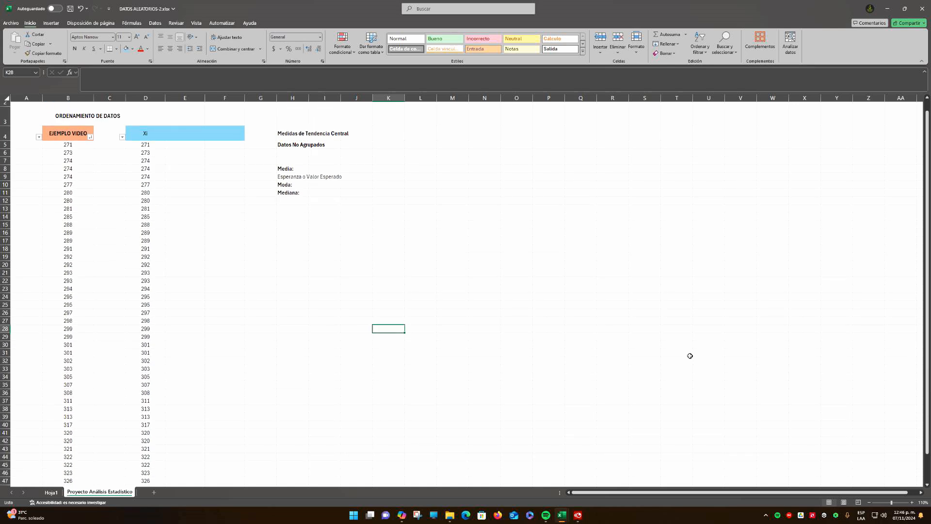
scroll(690, 356, "up", 1)
left_click(869, 502)
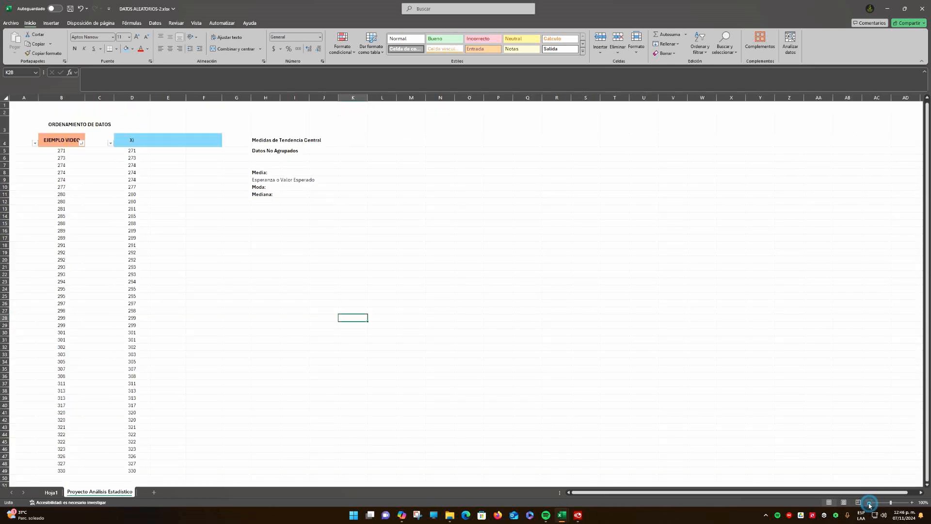
left_click(293, 140)
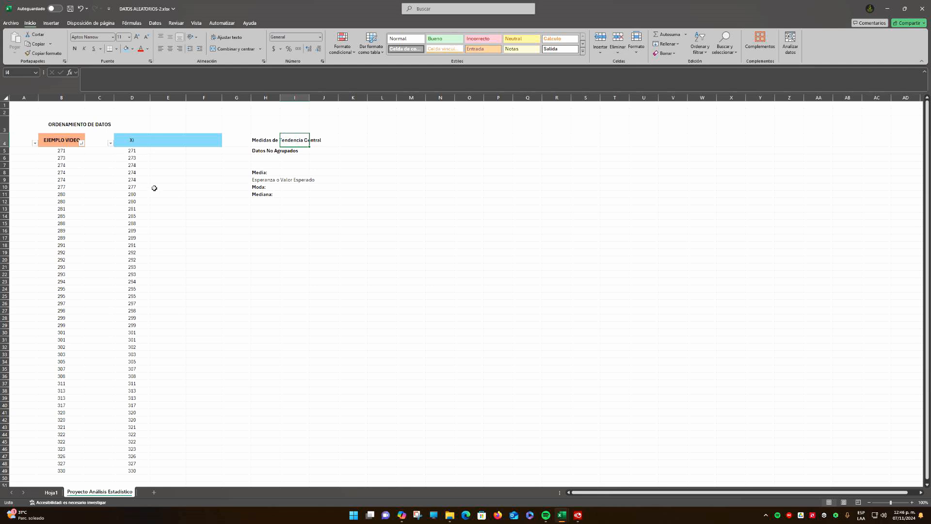
left_click_drag(139, 149, 131, 471)
left_click(275, 295)
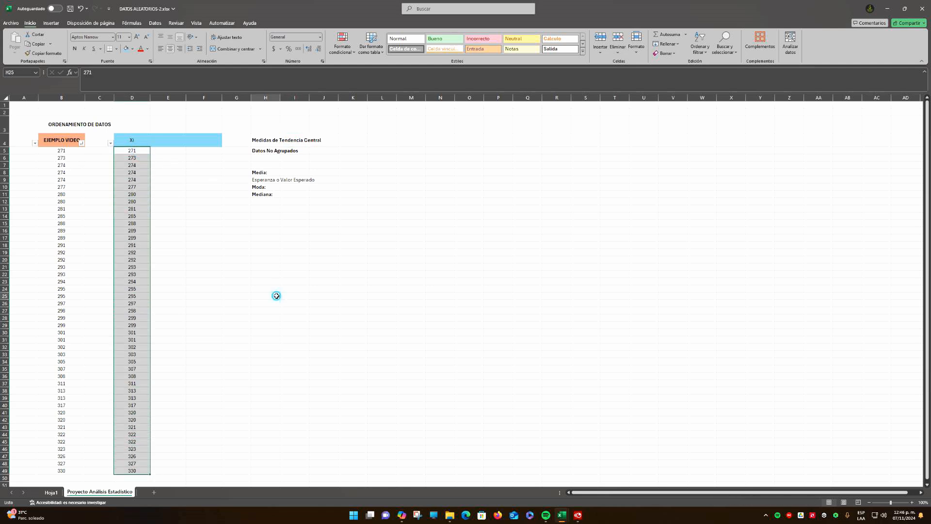
Calculate the Media in I8 with the PROMEDIO function over the Xi data in D5:D49
left_click(300, 173)
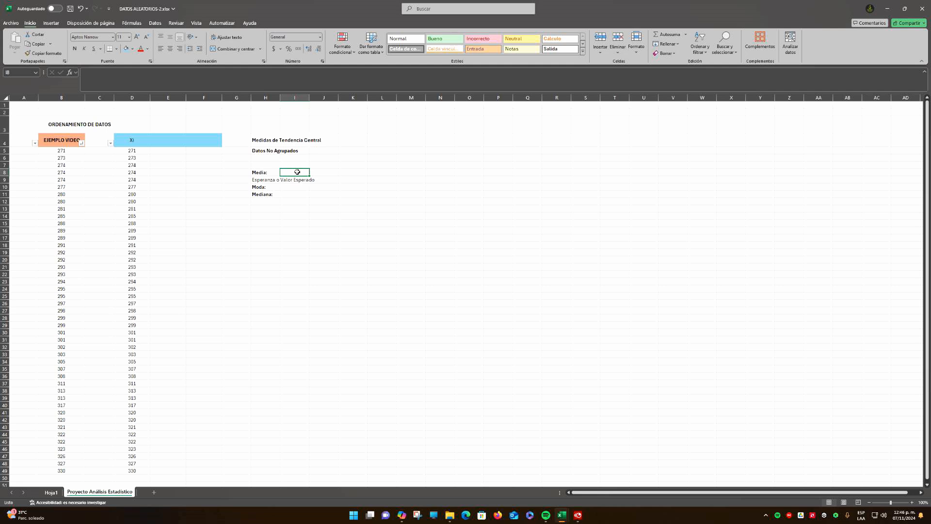
type("=")
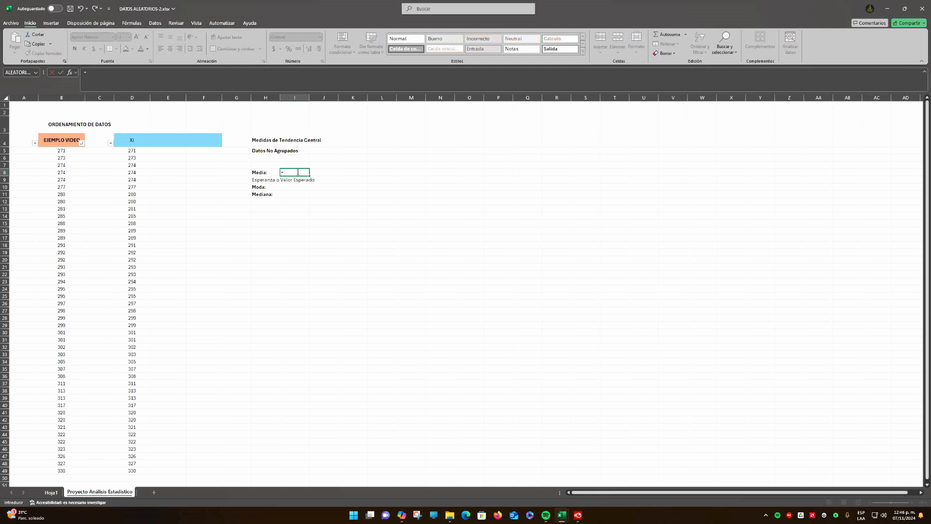
type("pro")
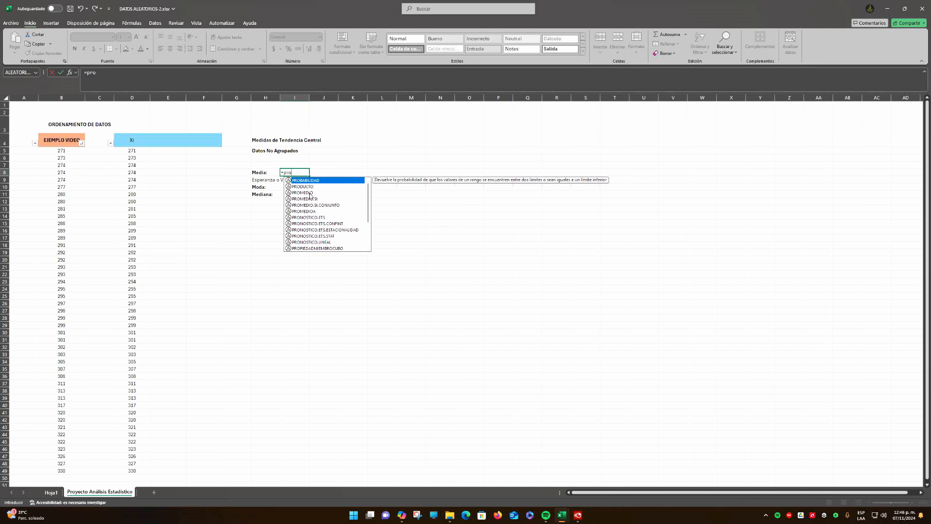
double_click(305, 193)
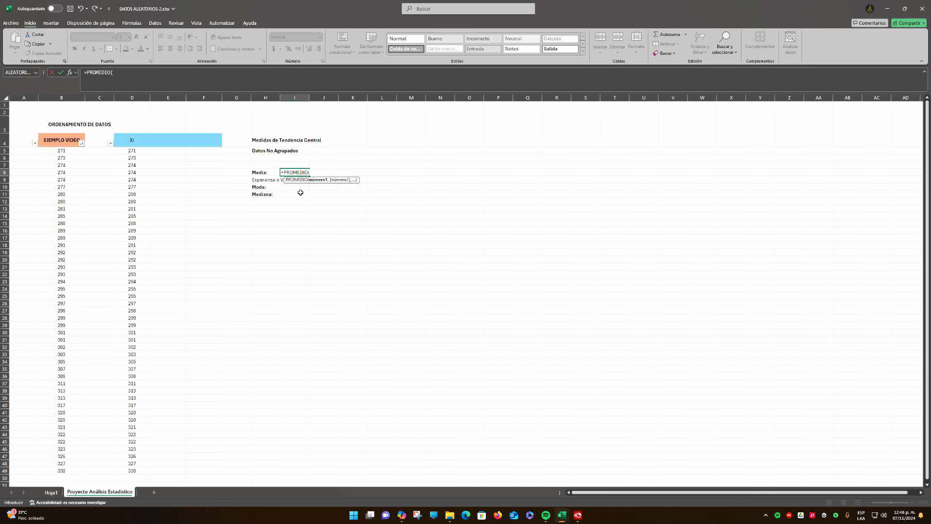
left_click(132, 151)
left_click_drag(132, 160, 136, 473)
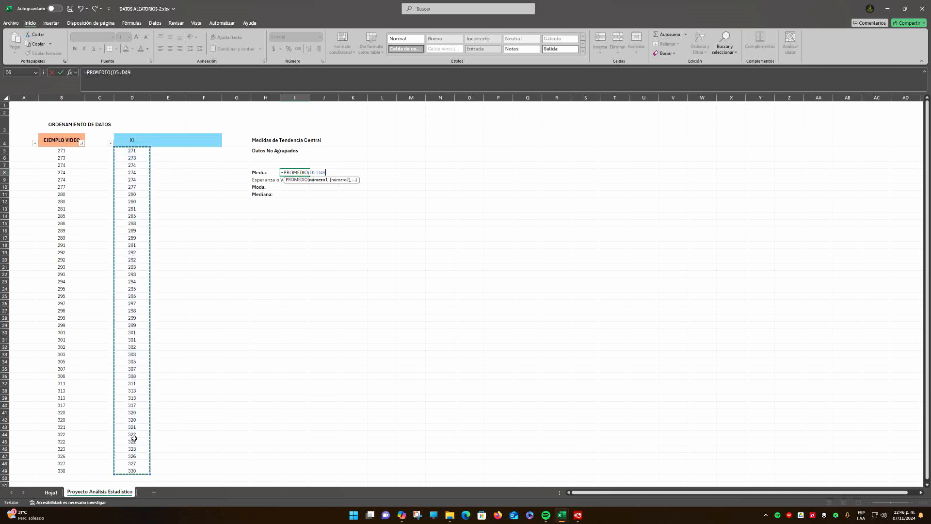
key("Return")
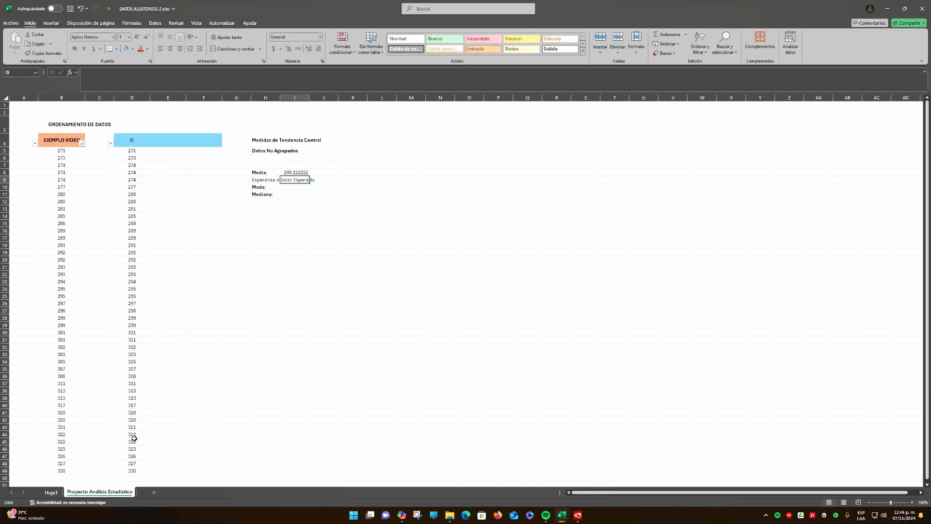
Format the Media result in I8 to show four decimal places
left_click(290, 172)
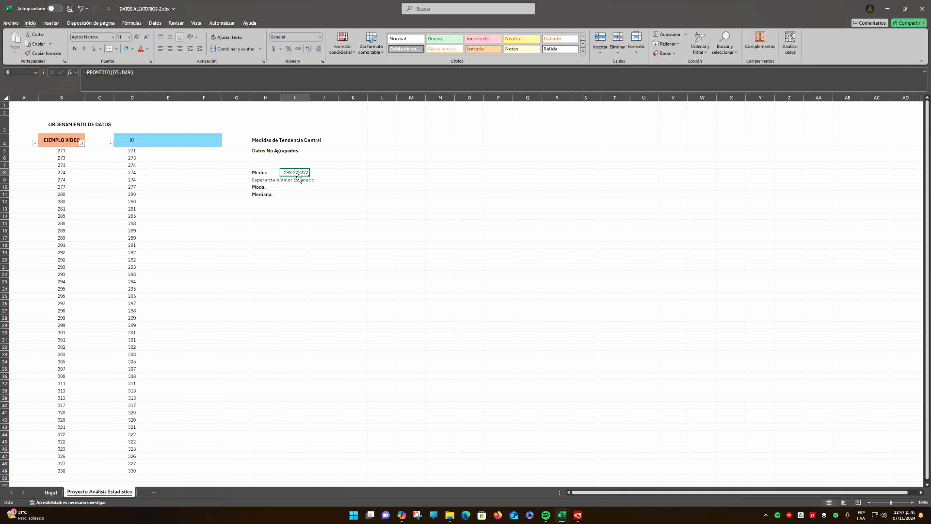
left_click(318, 49)
left_click(318, 49)
left_click(318, 49)
left_click(308, 49)
Calculate the Moda in I10 with the MODA function over the Xi data in D5:D49
left_click(290, 189)
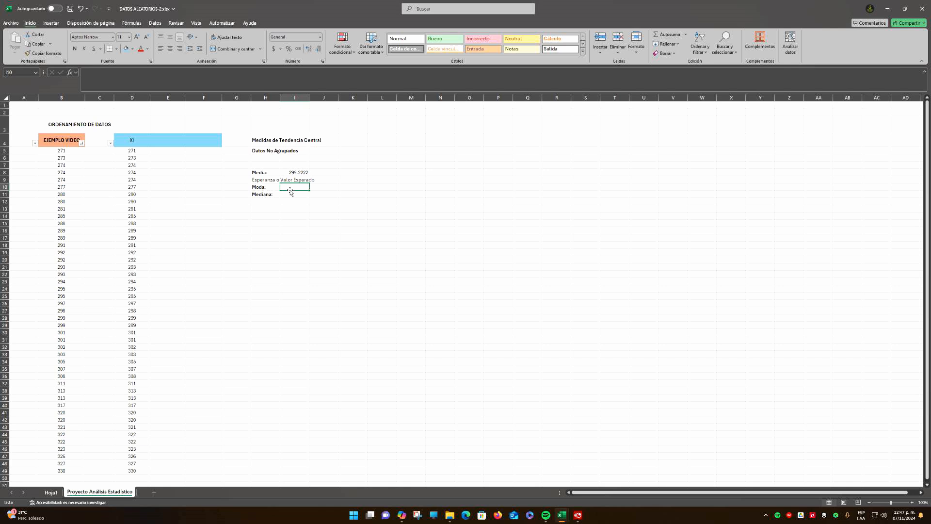
type("=")
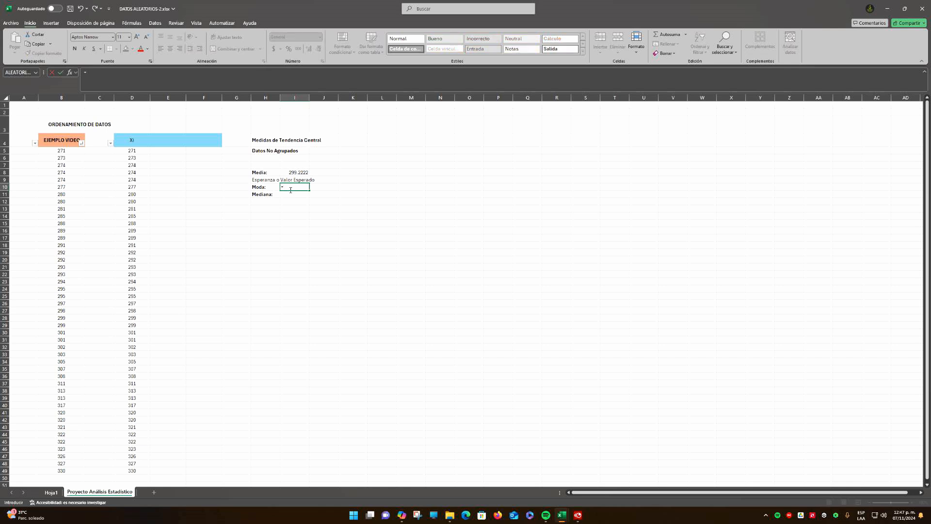
type("mo")
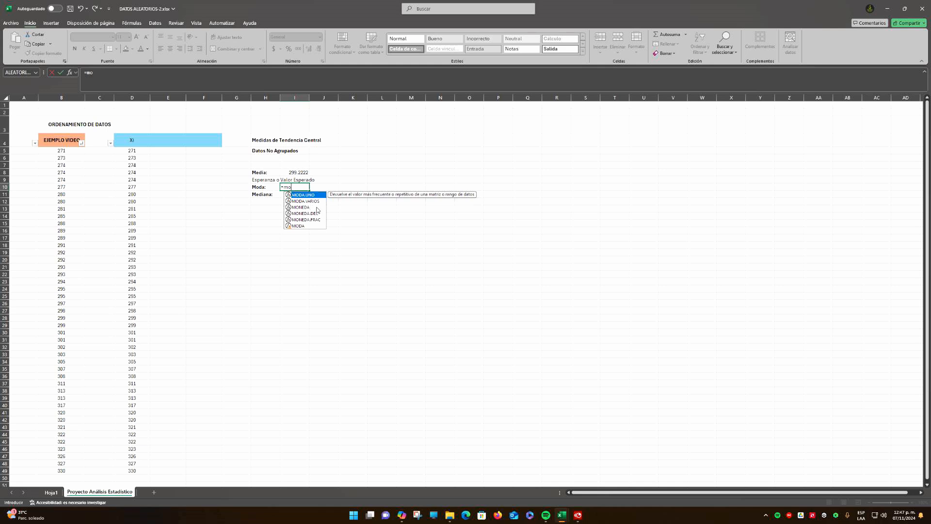
double_click(299, 226)
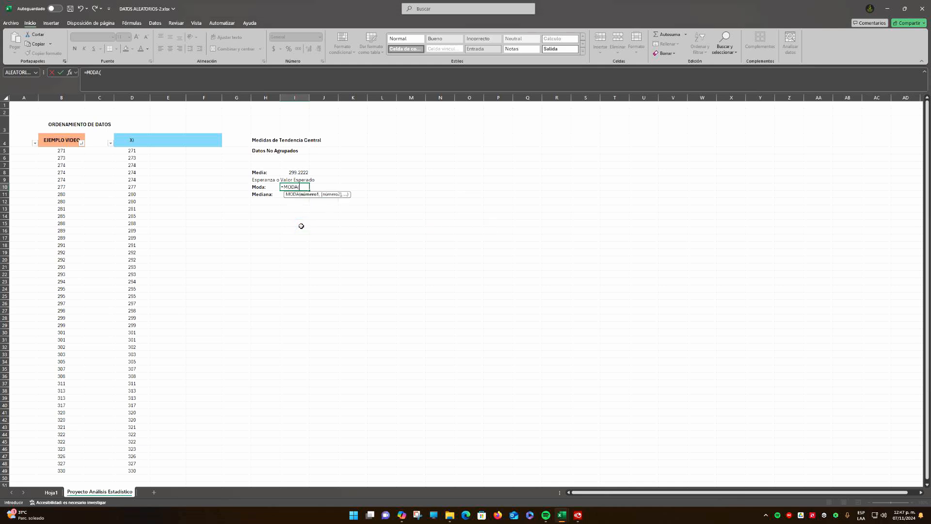
left_click(138, 152)
left_click_drag(138, 152, 138, 471)
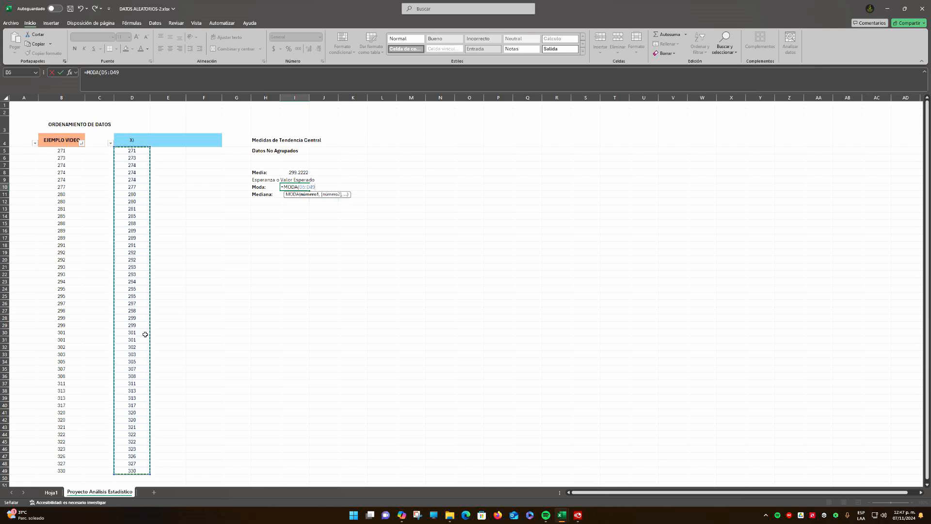
key("ctrl+Return")
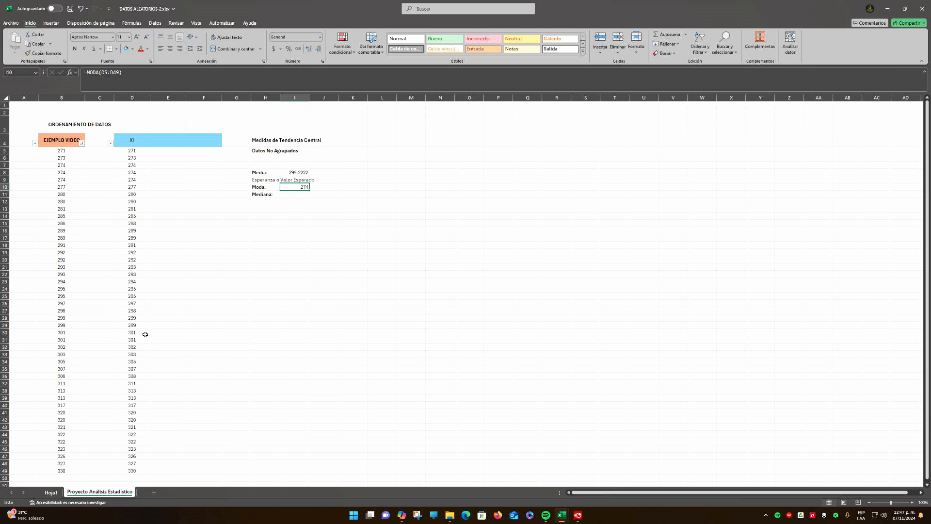
Center the Moda result in I10 horizontally and middle-align the Media result in I8
left_click(170, 49)
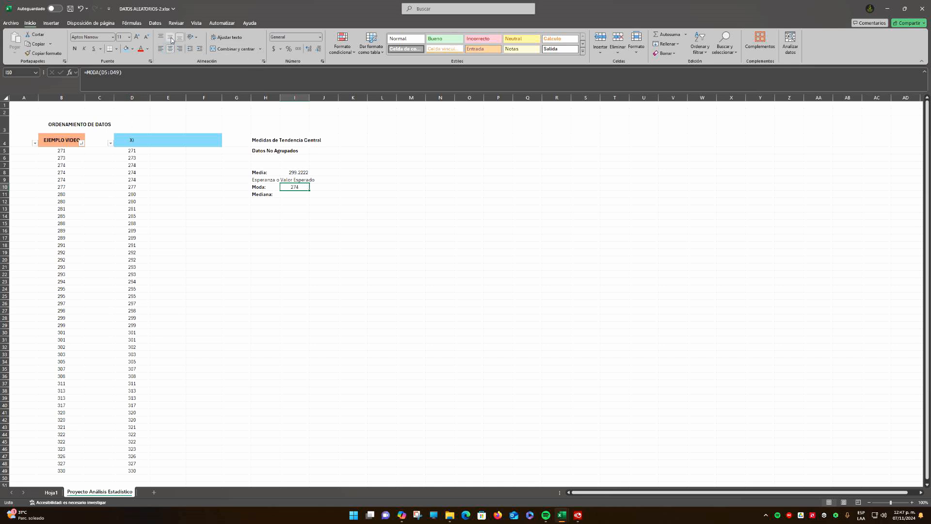
left_click(295, 174)
left_click(170, 39)
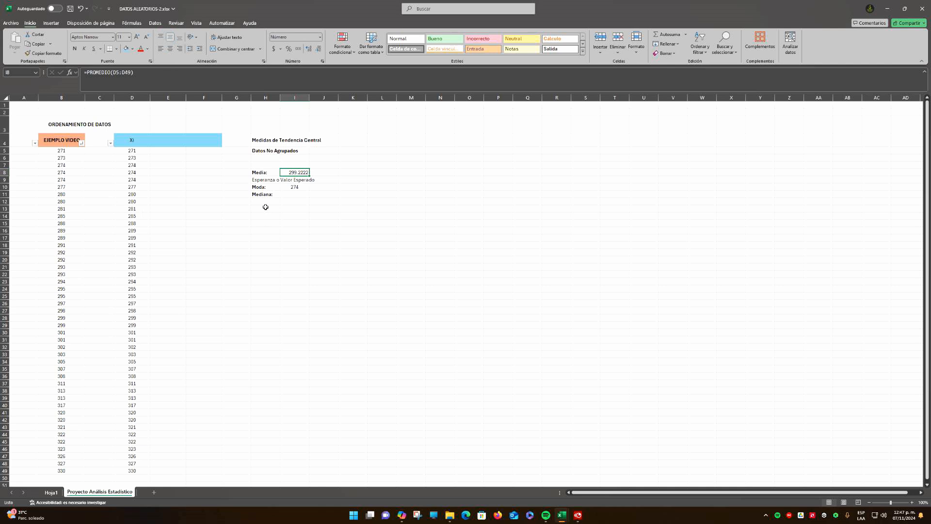
Highlight the three repeated 274 values in D7:D9 of the Xi column with a light green fill
left_click(142, 152)
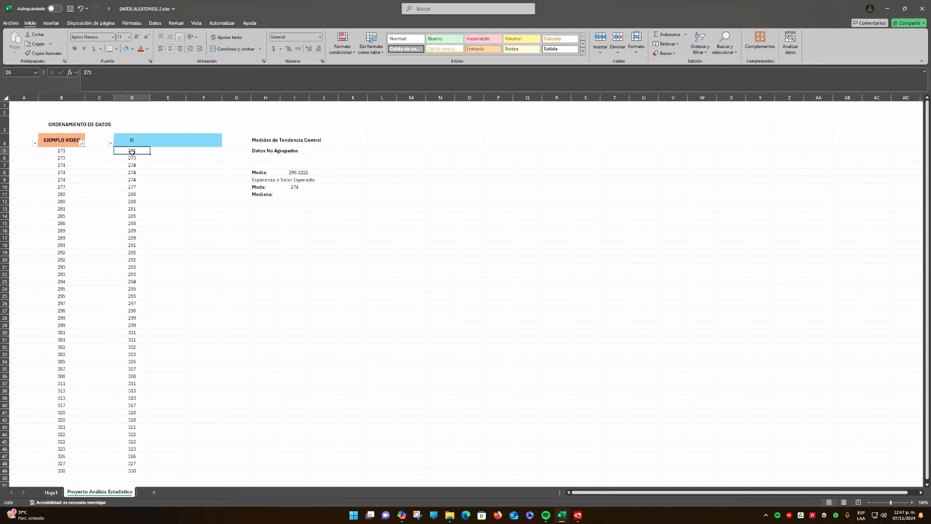
left_click(142, 158)
left_click_drag(136, 166, 135, 179)
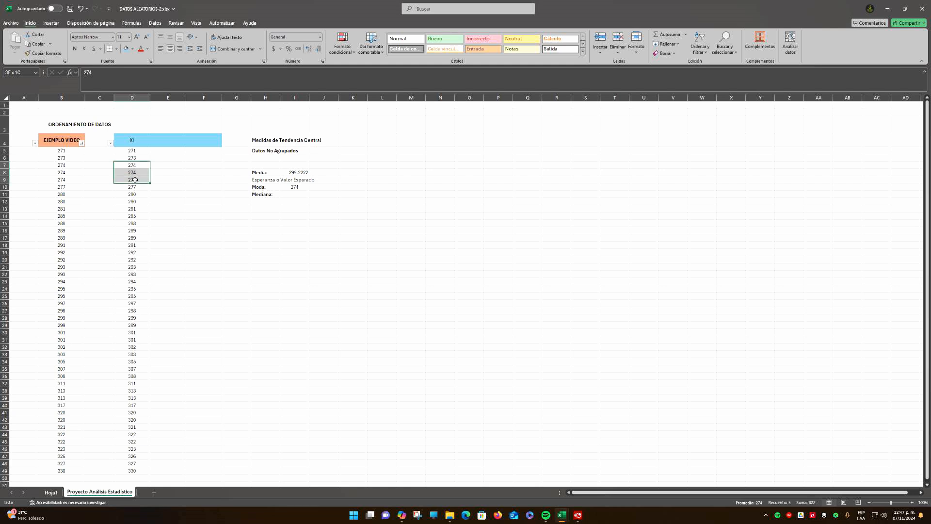
left_click(133, 48)
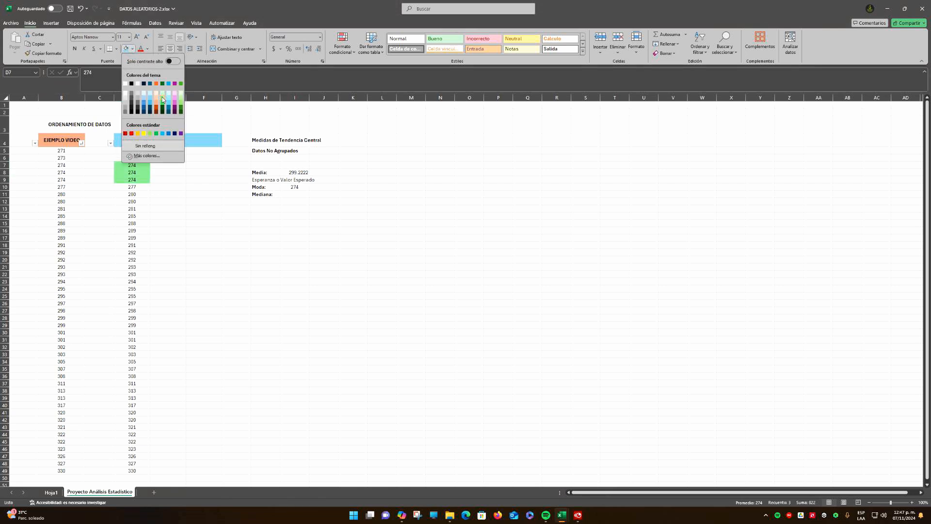
left_click(162, 97)
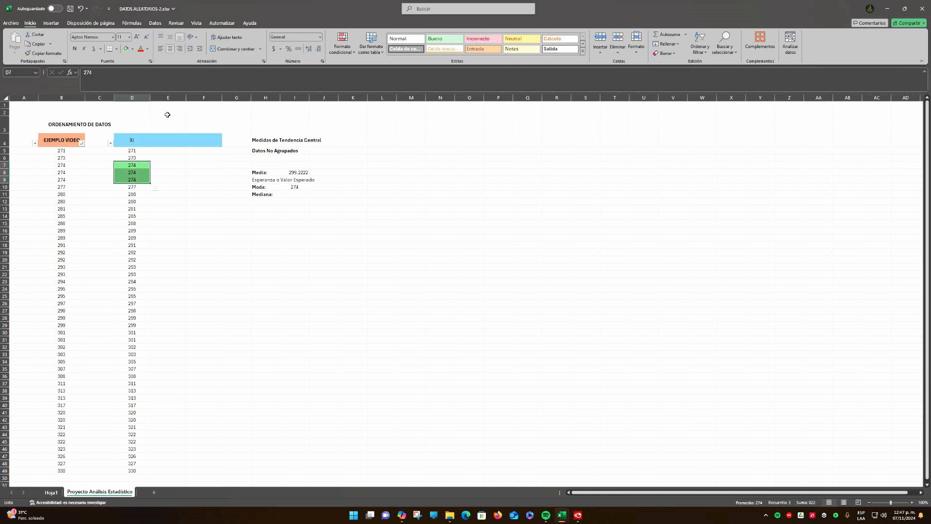
left_click(171, 186)
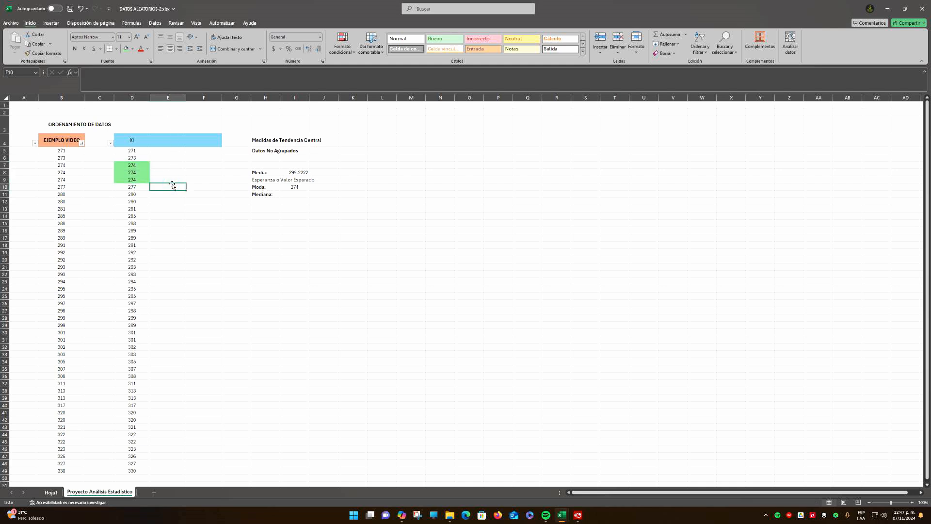
Examine the remaining Xi values down to D49 for repeats and compare them with the Moda result in I10
left_click(139, 189)
left_click_drag(141, 195, 141, 203)
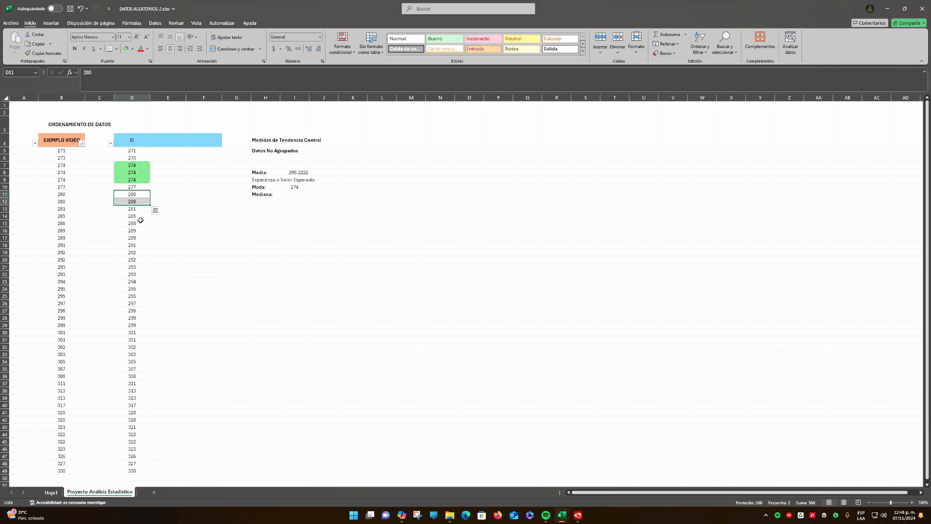
left_click(140, 219)
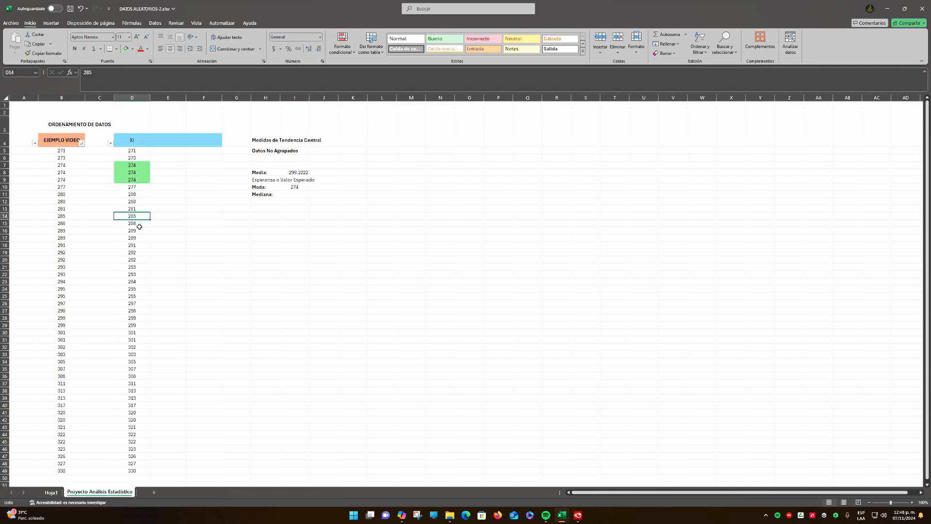
left_click_drag(140, 232, 142, 341)
left_click(142, 348)
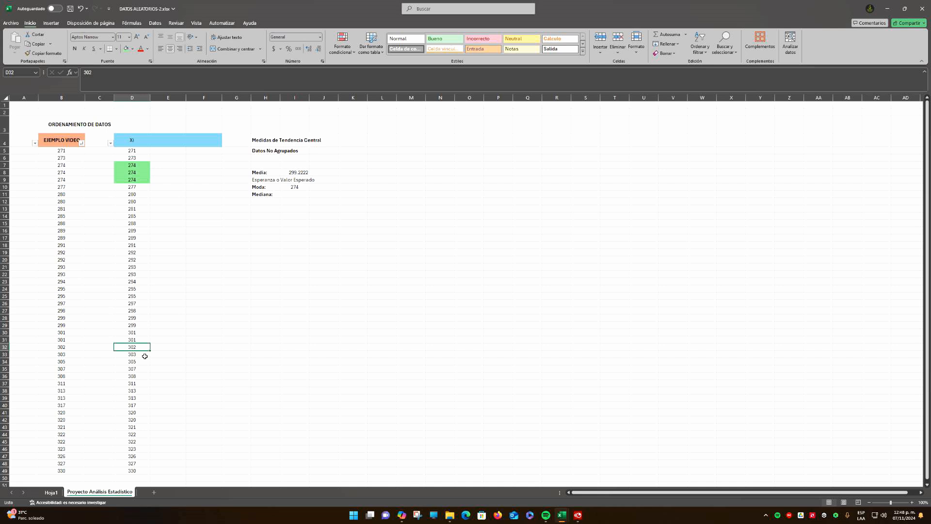
left_click(144, 356)
left_click(141, 363)
scroll(141, 366, "down", 1)
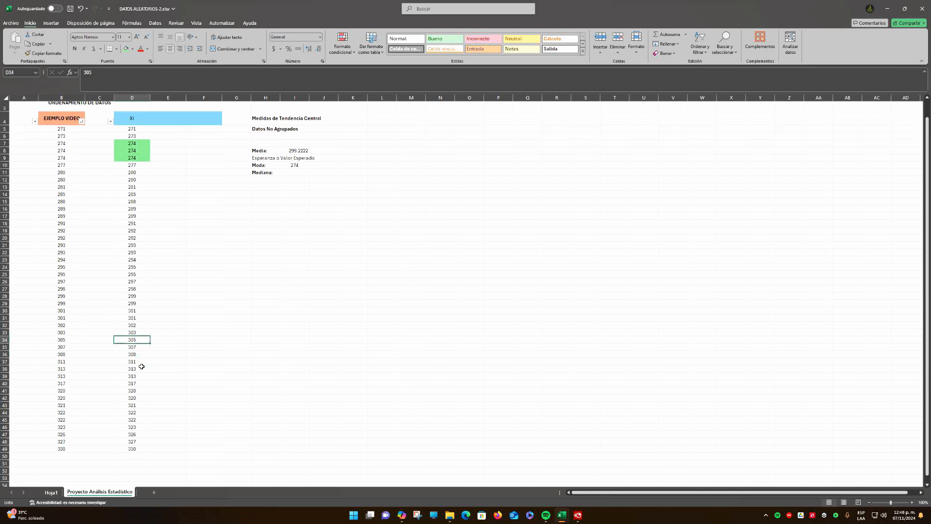
left_click(141, 347)
left_click(141, 356)
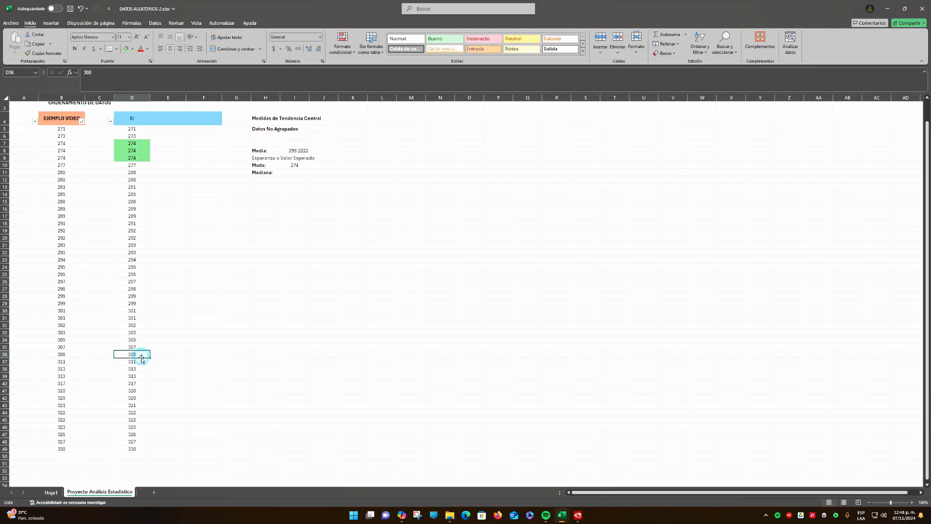
left_click(142, 362)
left_click(143, 370)
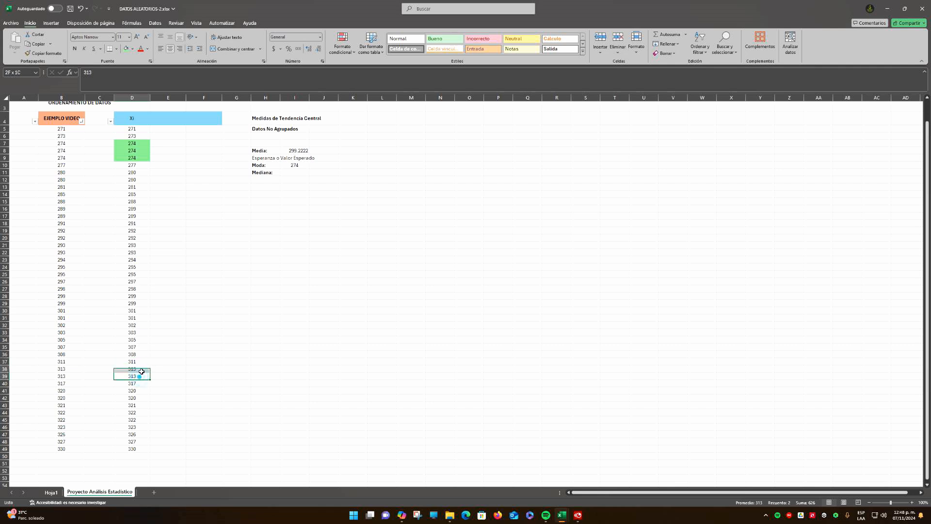
left_click(140, 377)
left_click(144, 385)
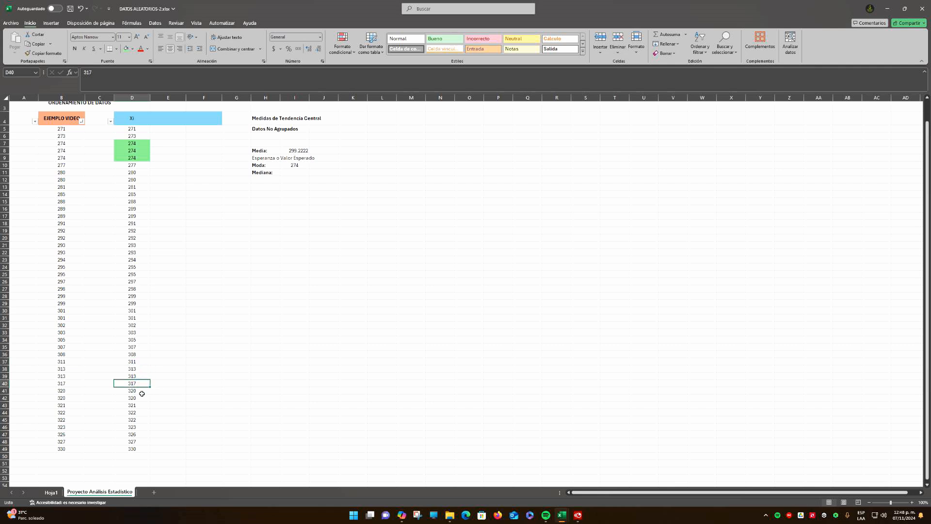
left_click(142, 392)
left_click(140, 398)
left_click(141, 406)
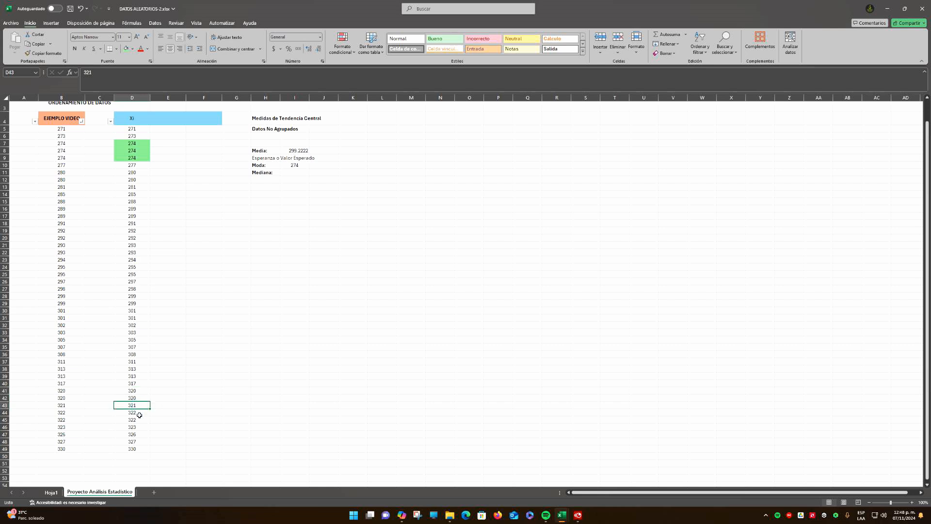
left_click_drag(139, 413, 139, 420)
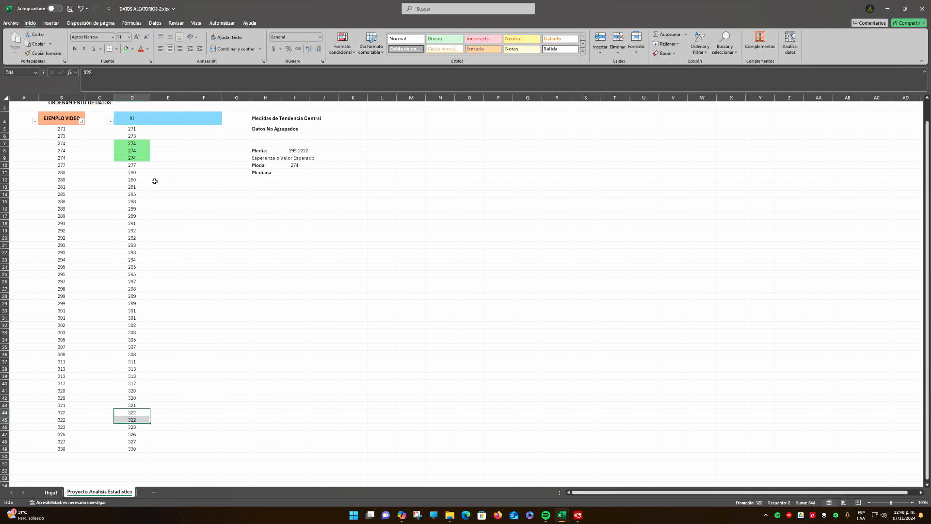
left_click_drag(131, 129, 136, 448)
left_click(298, 165)
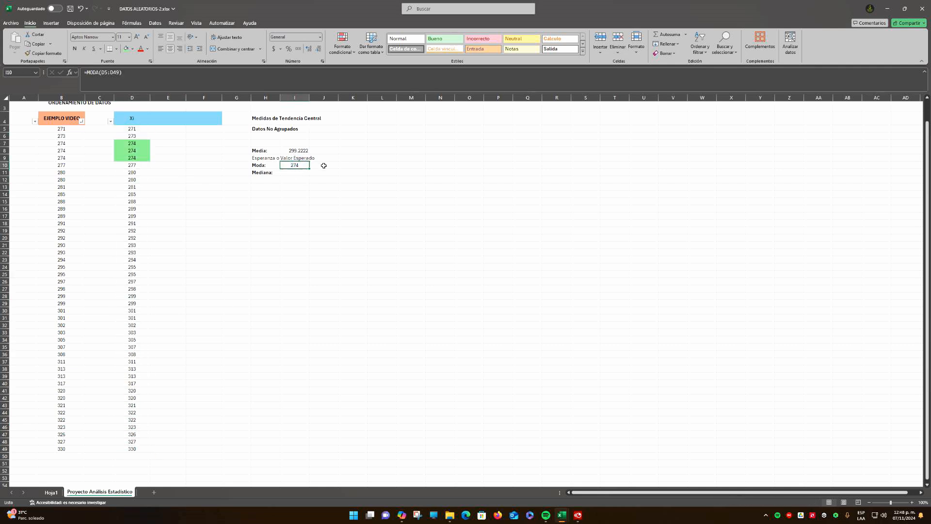
left_click(323, 165)
left_click(294, 164)
Calculate the Mediana in I11 with the MEDIANA function over the Xi data in D5:D49
left_click(299, 174)
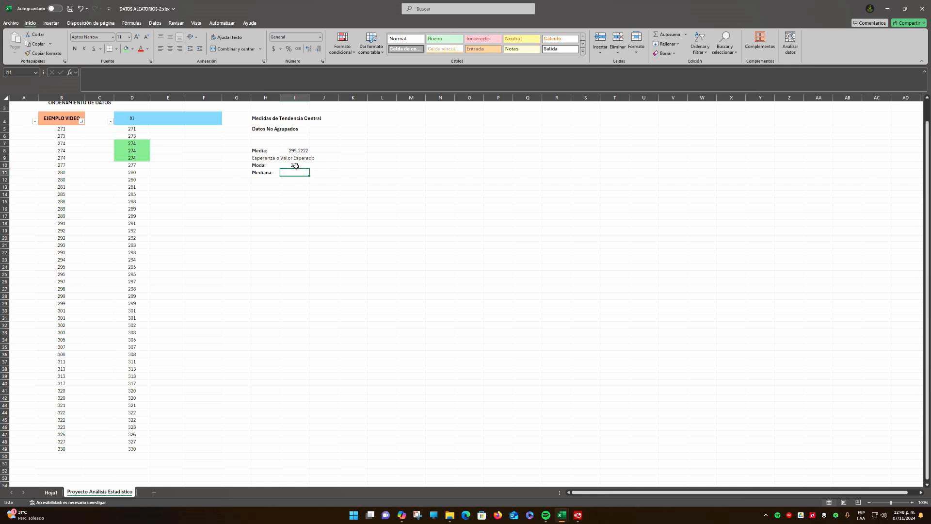
left_click(294, 165)
left_click(299, 172)
type("=me")
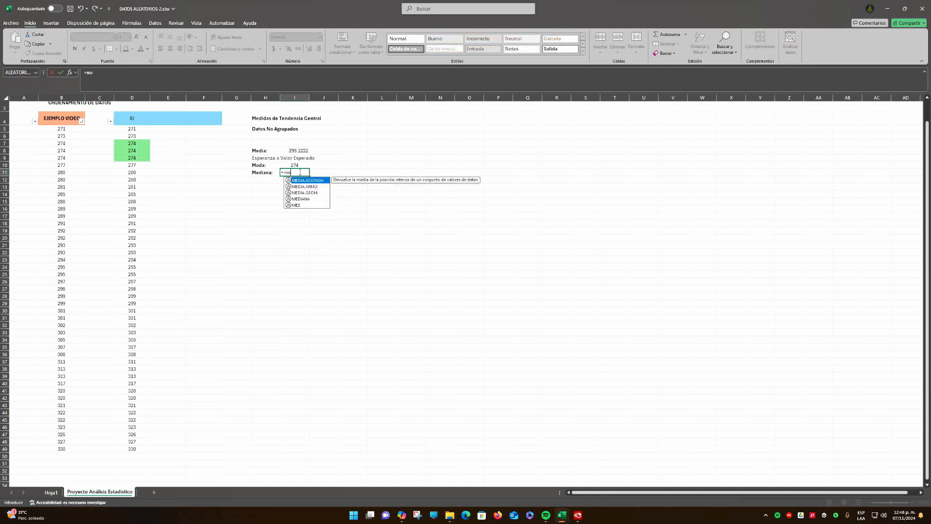
type("dia")
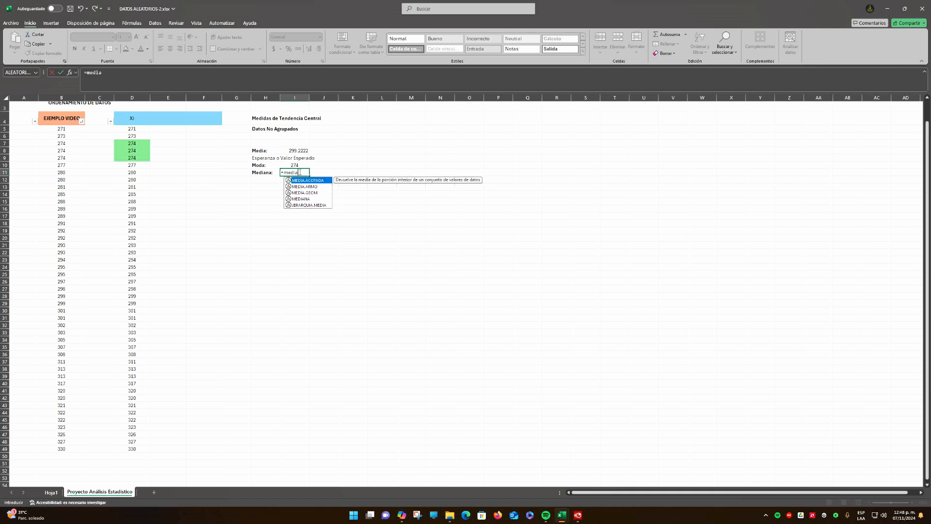
double_click(310, 199)
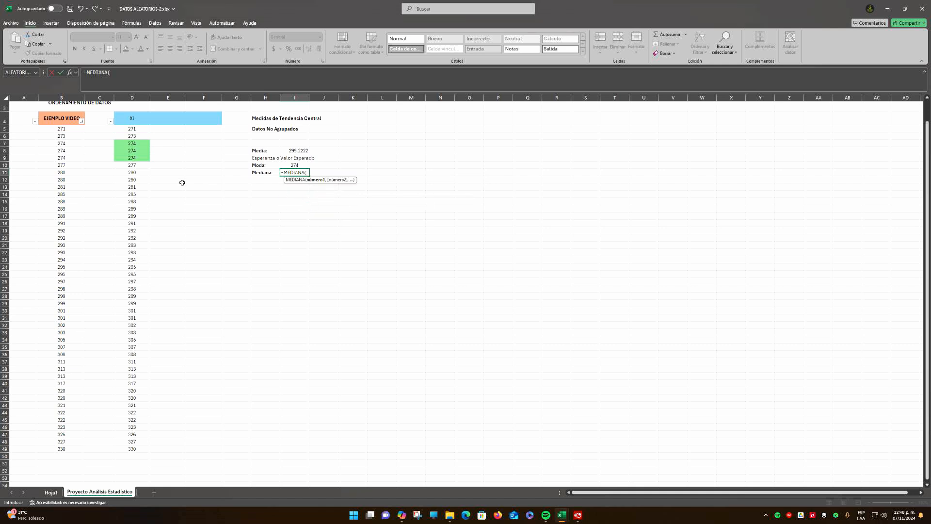
left_click_drag(135, 129, 142, 450)
key("Return")
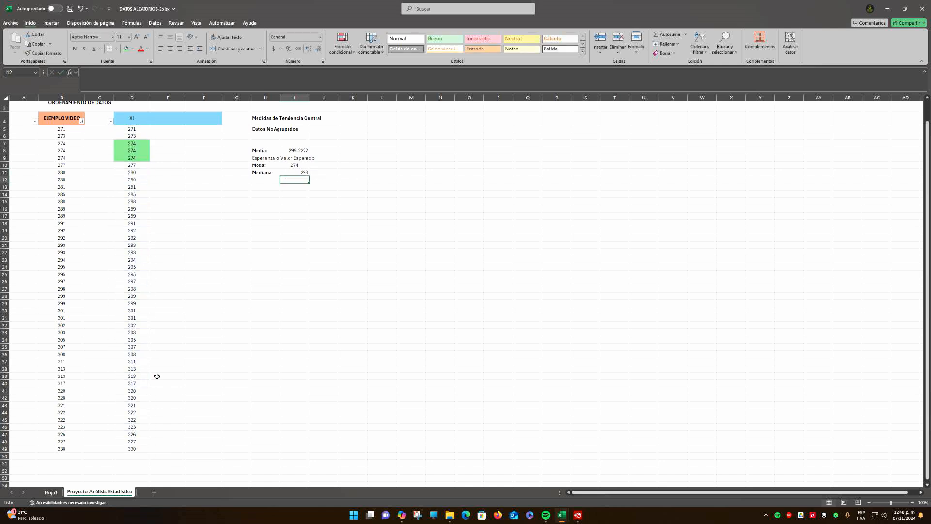
Center the Mediana result in I11 horizontally
left_click(300, 173)
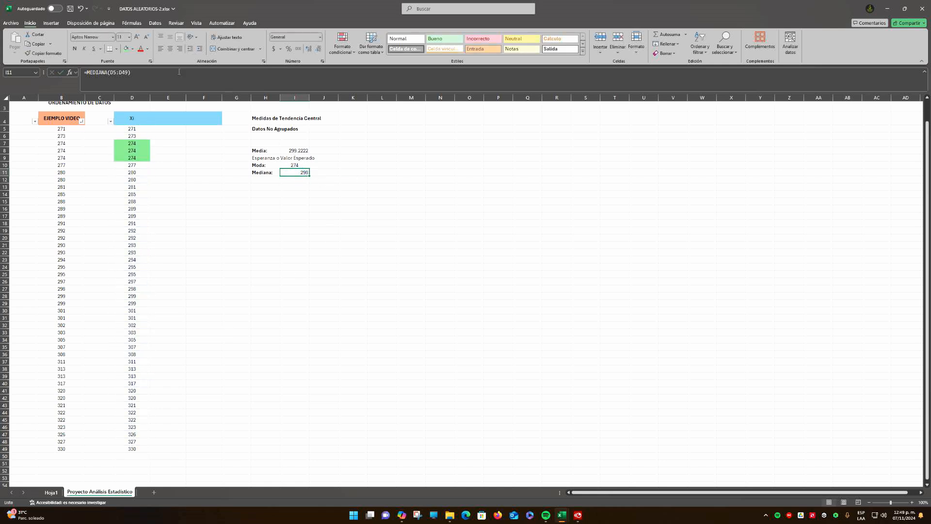
left_click(170, 49)
left_click(296, 187)
Move the Mediana result from I11 down to I12
left_click(295, 173)
left_click_drag(307, 178, 307, 184)
Center the Media result in I8 horizontally
left_click(295, 151)
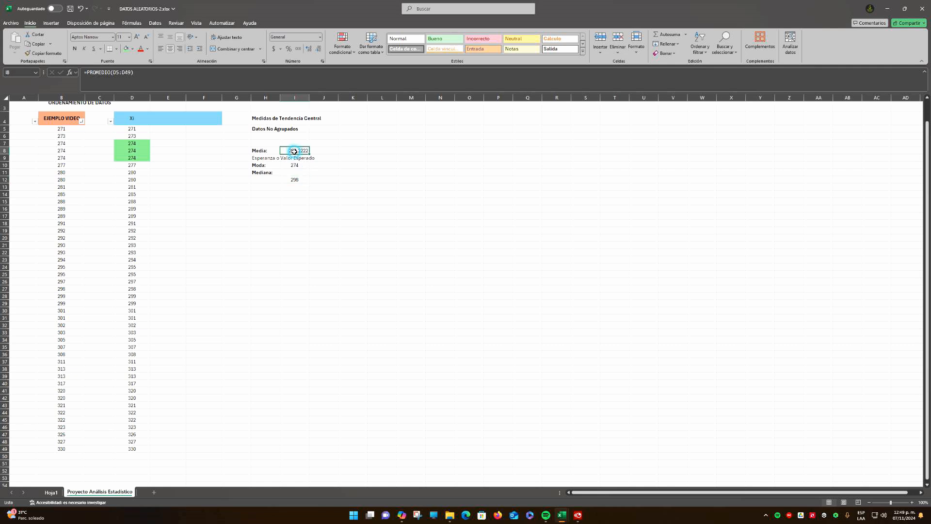
left_click(171, 50)
Review the formulas behind the Media result in I8 and the Moda result in I10, including their data range
left_click(136, 73)
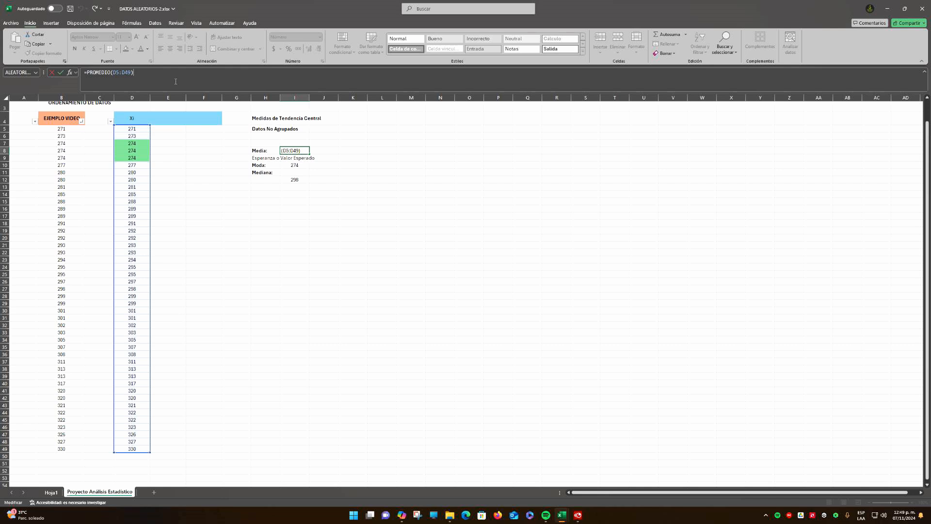
key("Return")
key("Down")
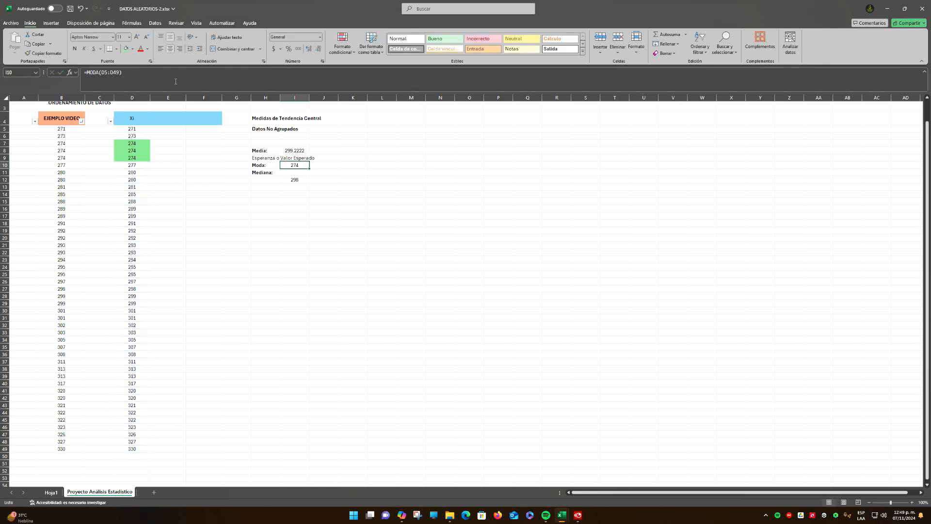
left_click(130, 72)
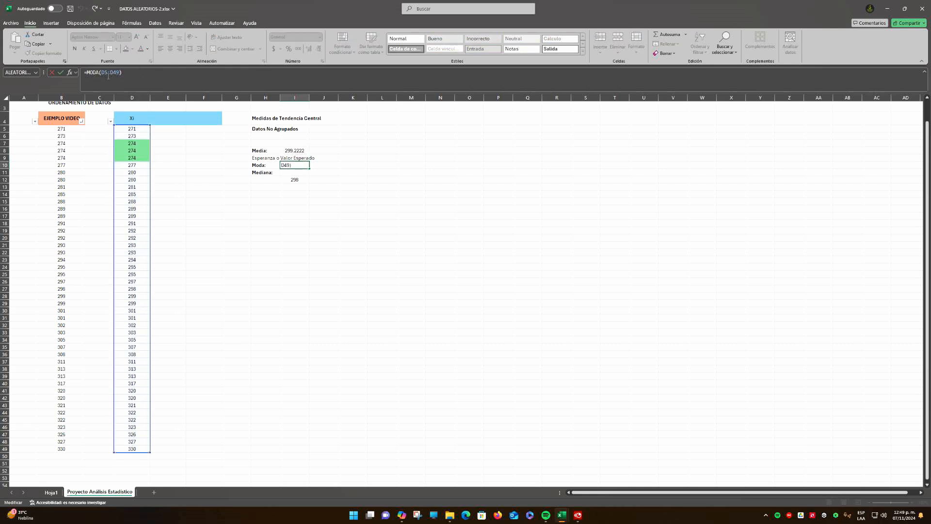
key("Return")
key("Down")
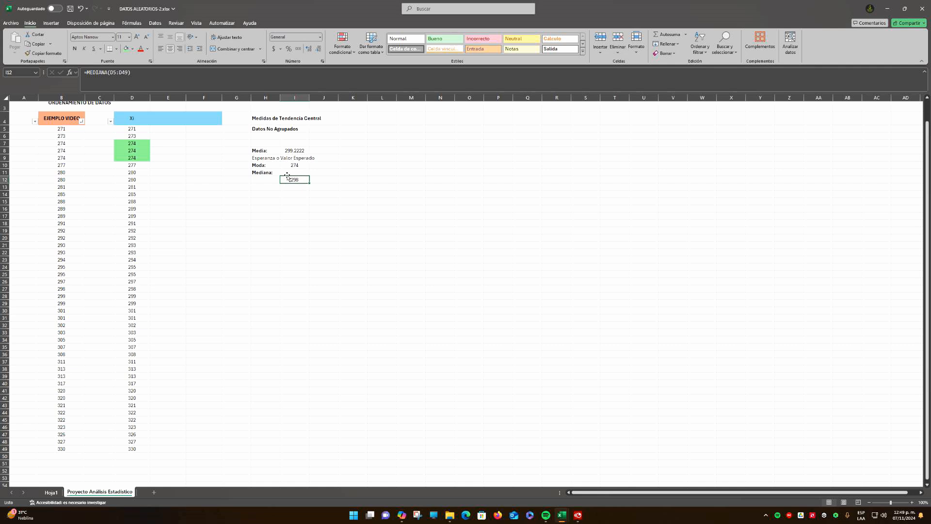
Move the Mediana result from I12 back to I11 beside its label
left_click_drag(293, 176, 293, 169)
left_click(306, 192)
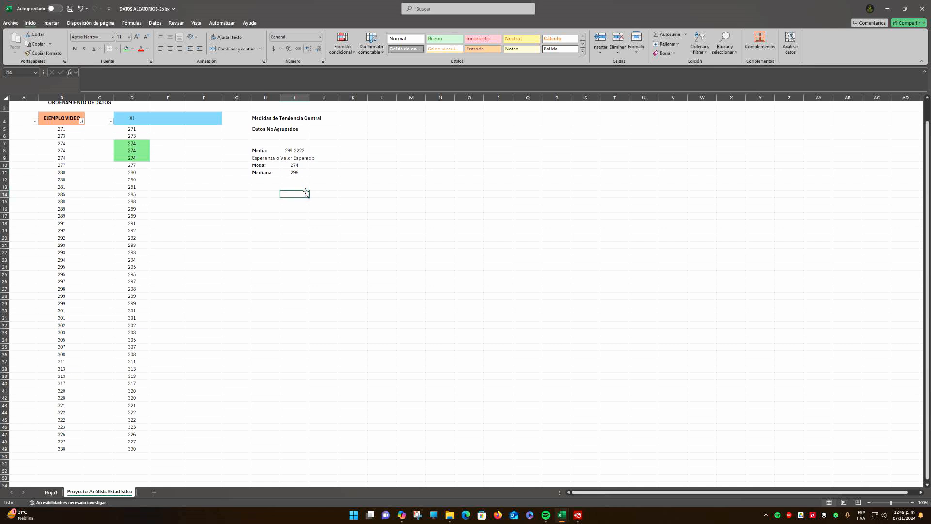
Review the Mediana result in I11 against the Xi data range D5:D49
left_click(294, 173)
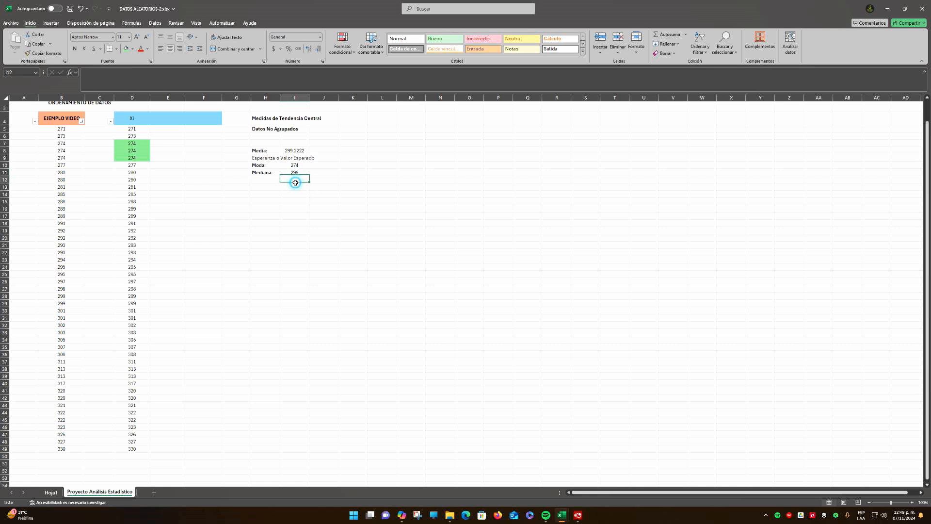
left_click(295, 180)
left_click_drag(136, 129, 132, 443)
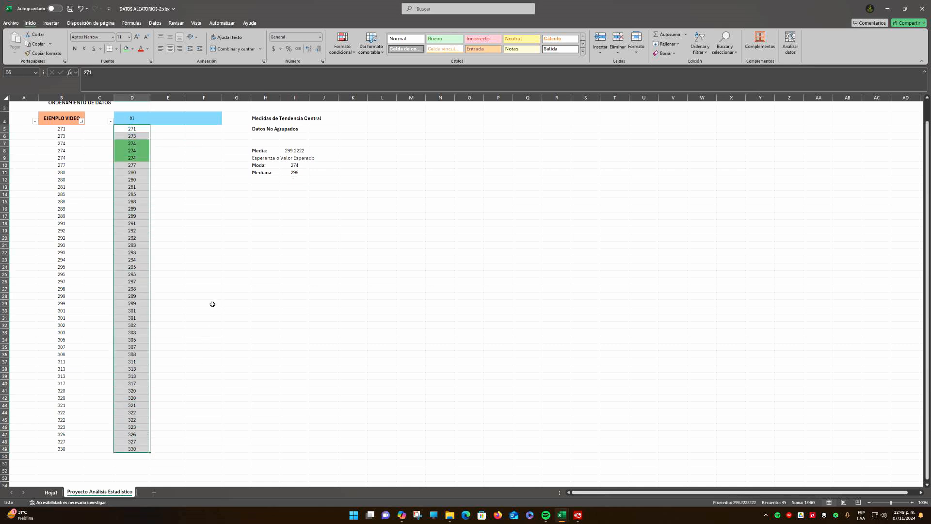
left_click(265, 266)
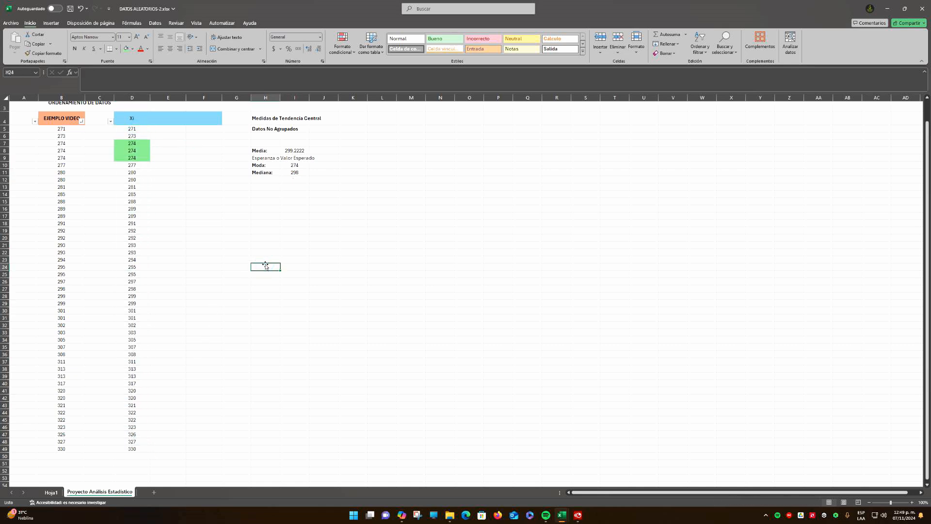
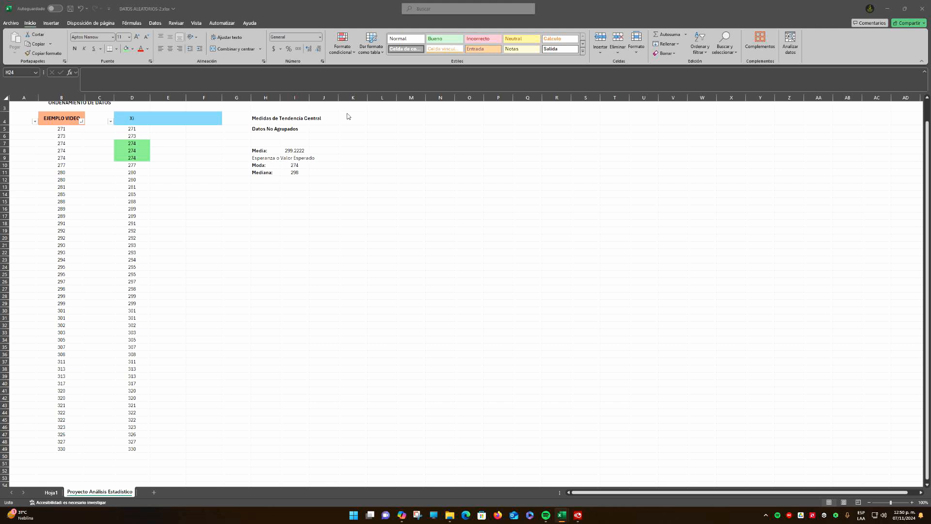
Review the formula behind the Media result in I8
left_click(297, 150)
left_click(324, 150)
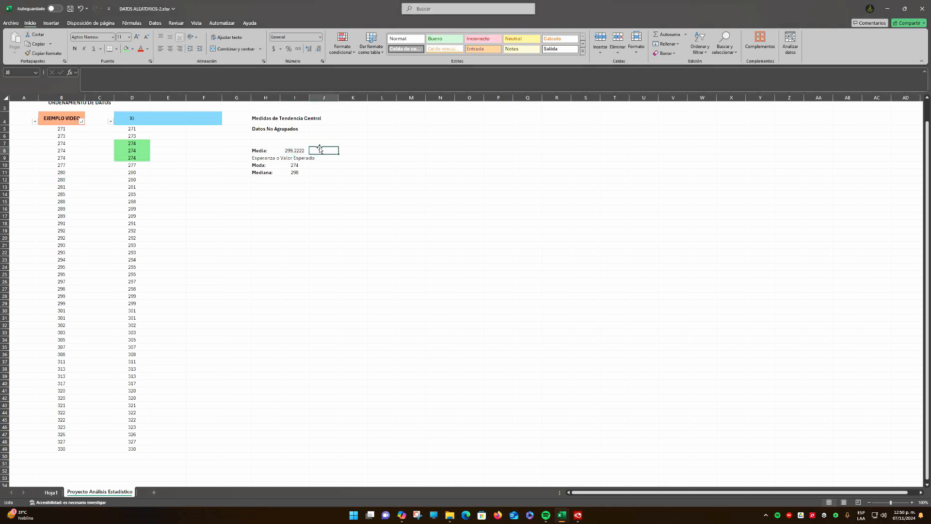
left_click(293, 151)
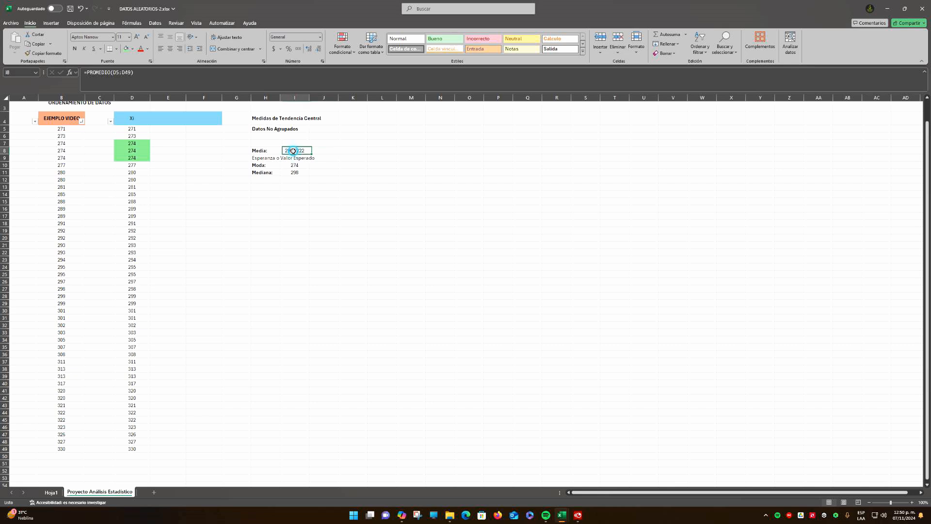
left_click(328, 151)
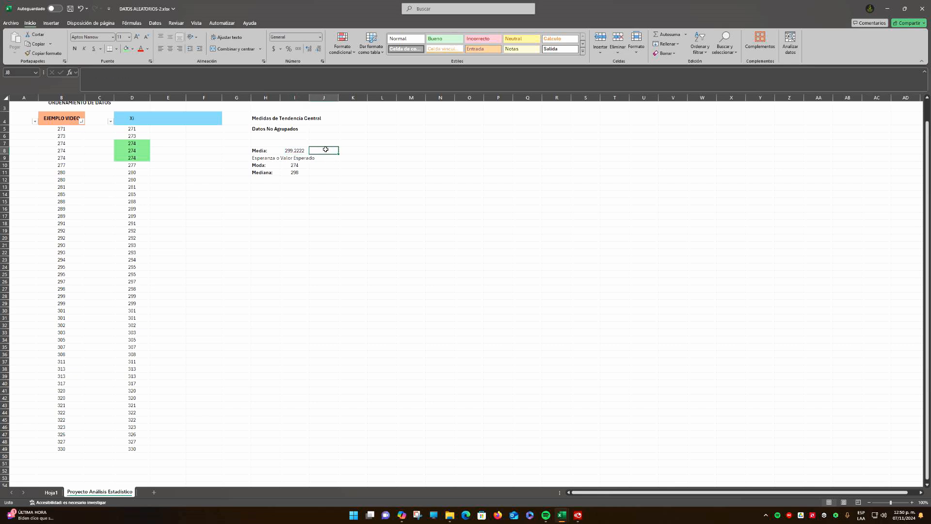
Add the label SUMA: in C50 below the data, bold and centered
left_click(104, 456)
type("SUMA")
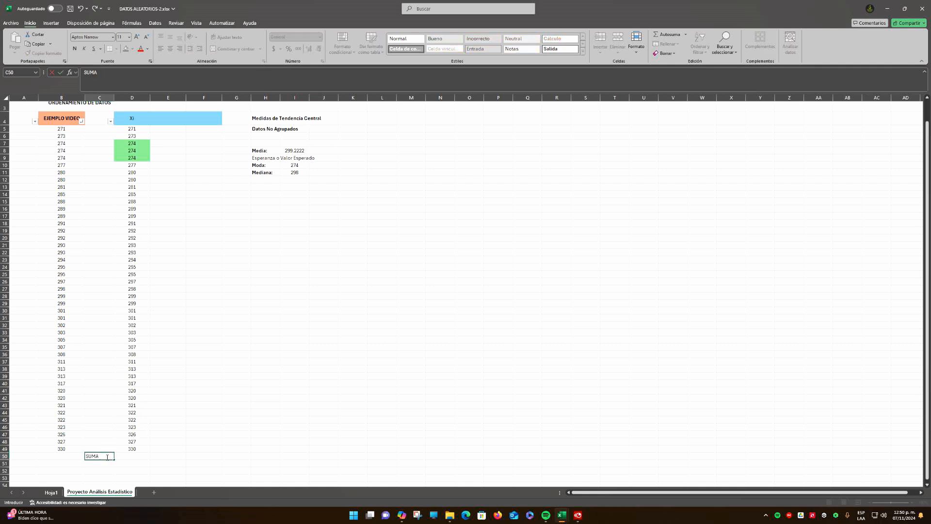
type(":")
key("Return")
left_click(107, 456)
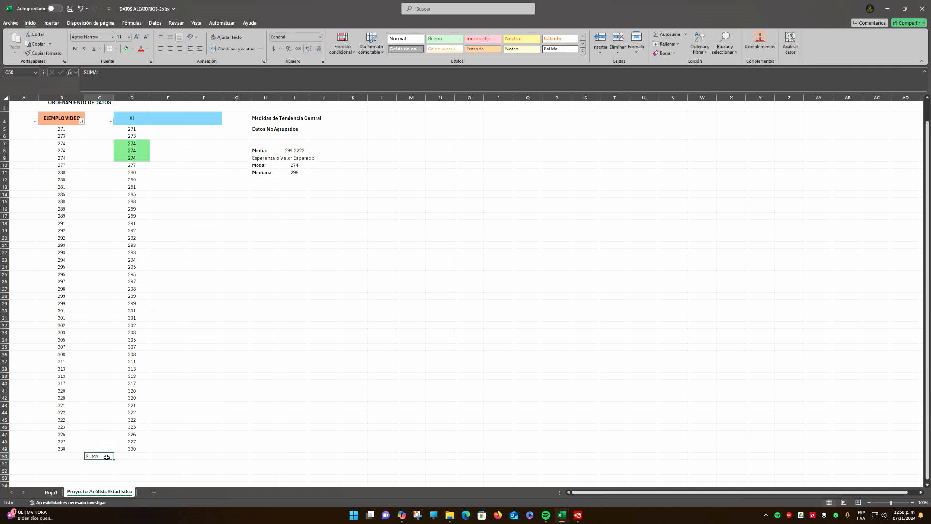
key("ctrl+n")
left_click(170, 49)
scroll(122, 445, "down", 2)
scroll(122, 446, "down", 6)
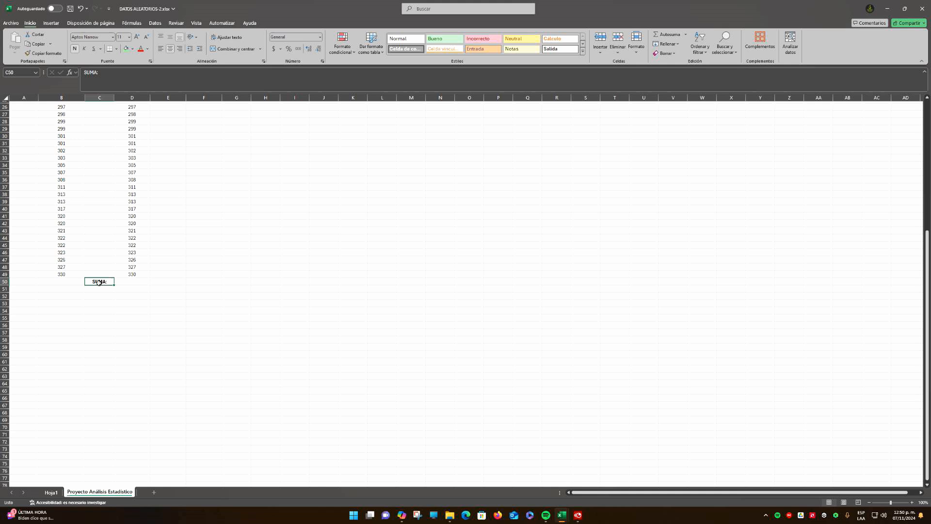
scroll(139, 285, "up", 7)
scroll(122, 363, "up", 1)
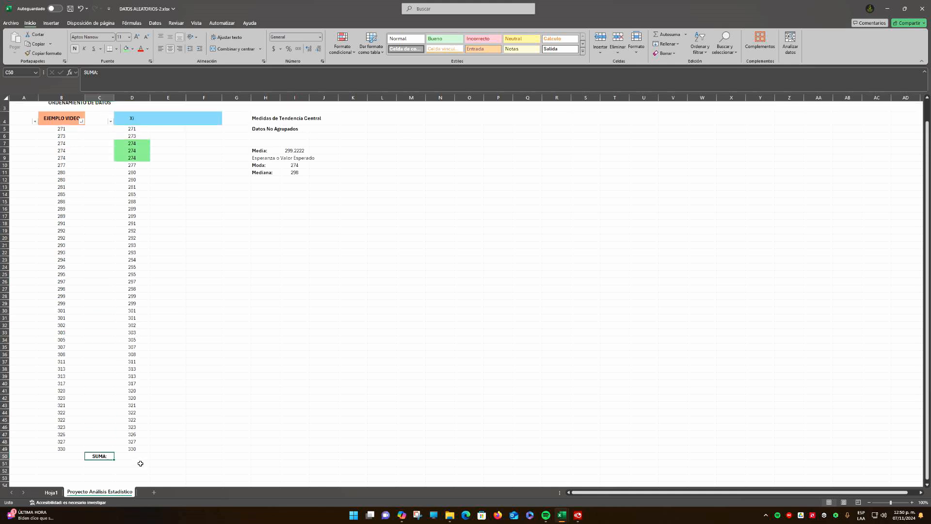
Sum the Xi data D5:D49 in D50 with AutoSum and make the total centered and bold
left_click(140, 456)
left_click_drag(140, 129, 138, 450)
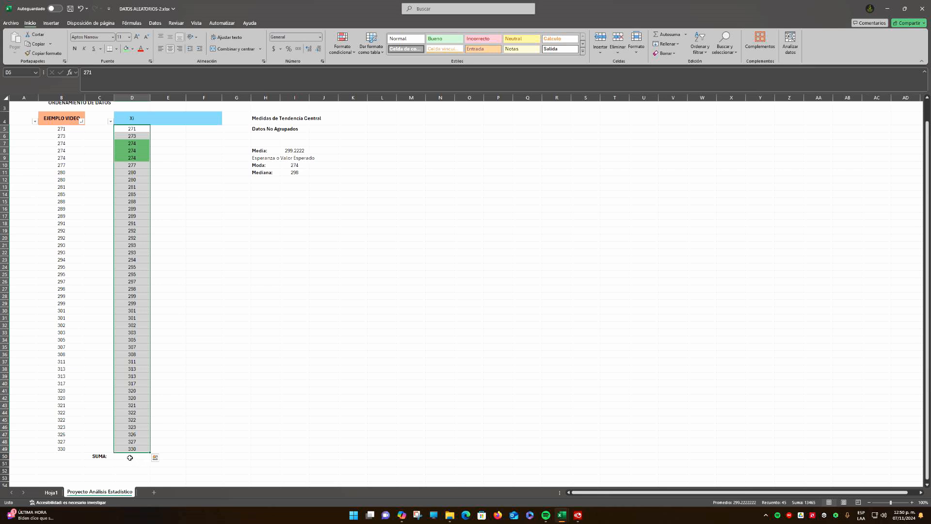
left_click(130, 458)
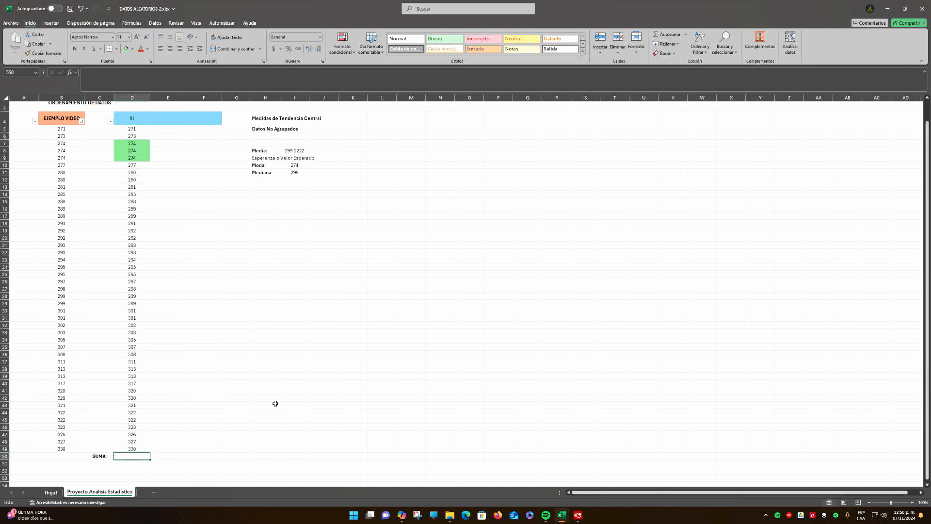
left_click(668, 38)
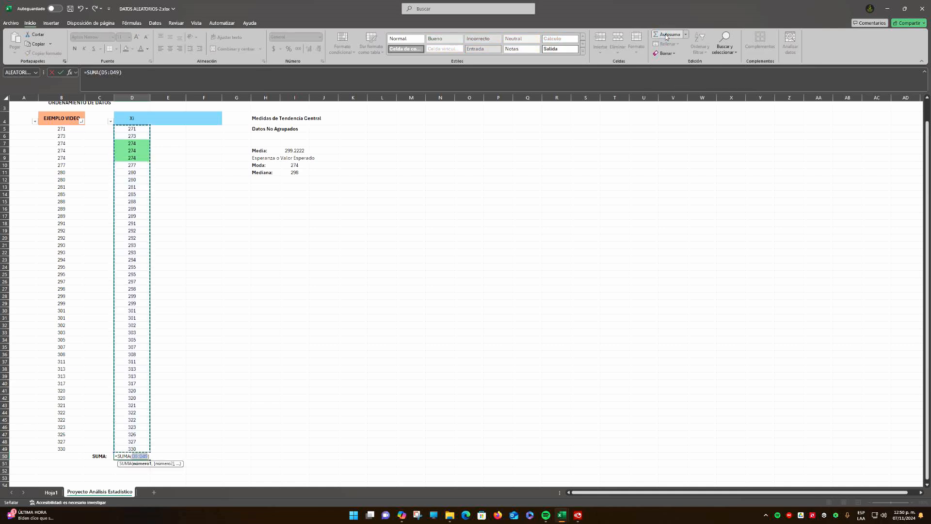
key("Up")
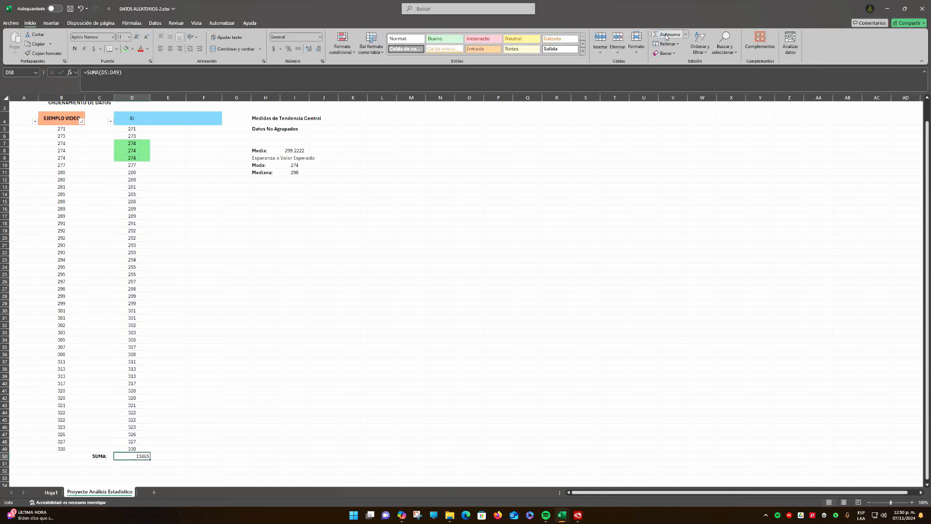
left_click(170, 49)
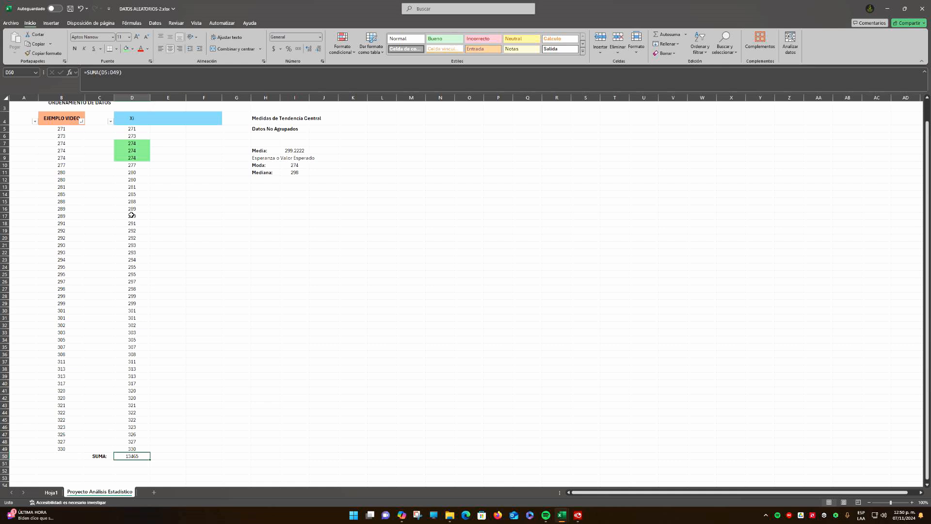
left_click(75, 48)
left_click(181, 384)
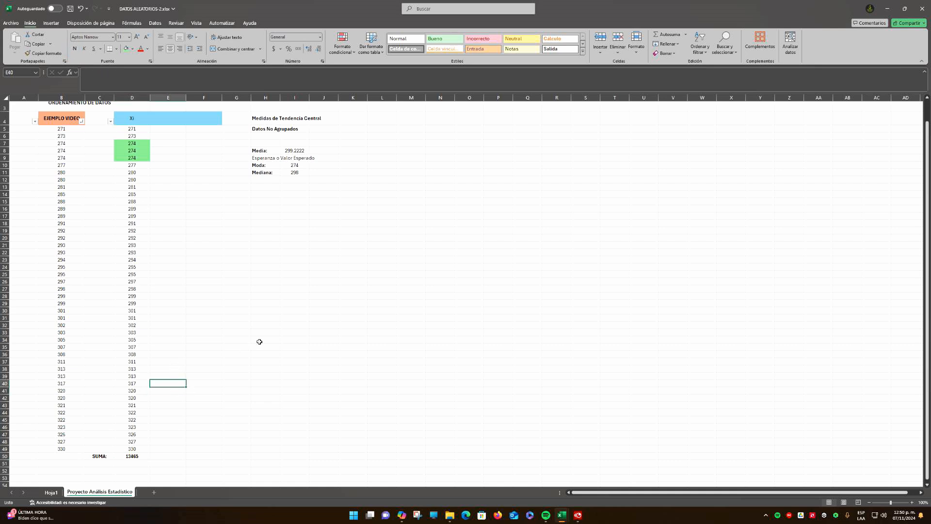
Enter the label N: in H7 above Media
scroll(260, 343, "up", 1)
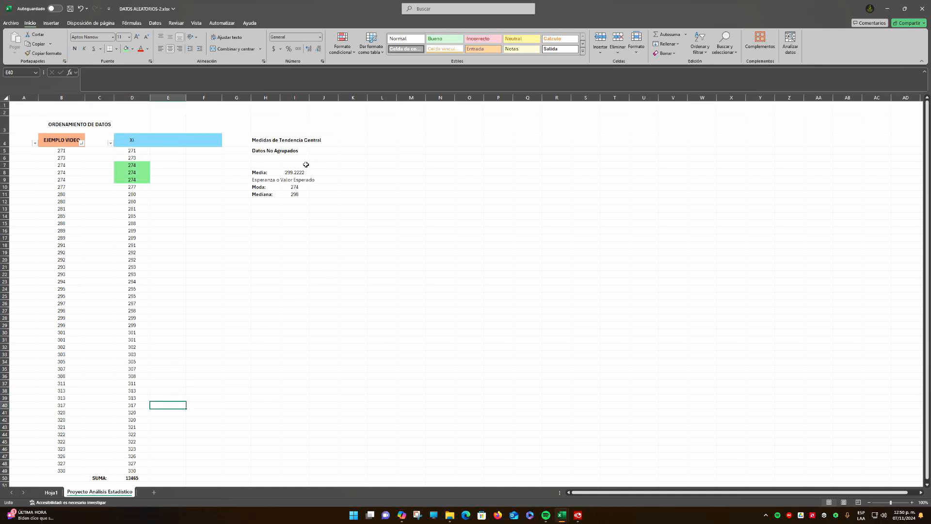
left_click(262, 165)
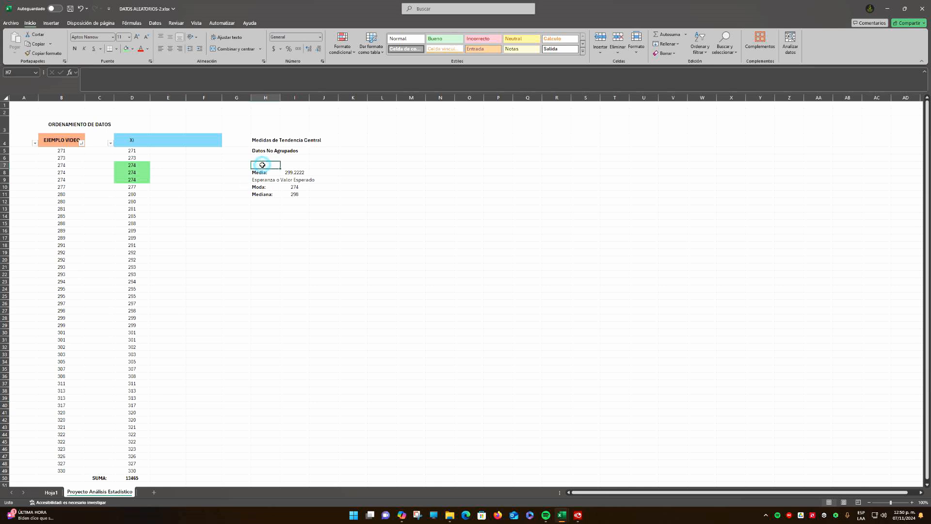
type("n")
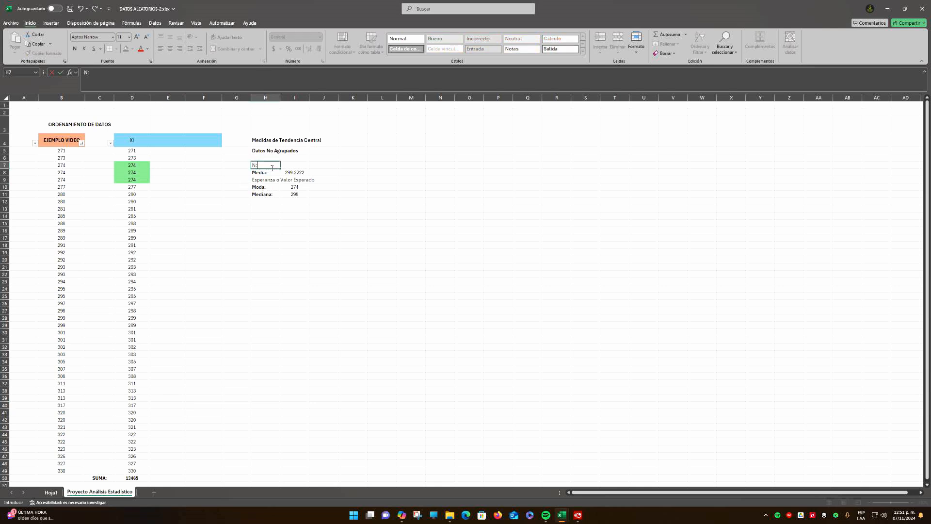
type(":")
key("ctrl+Return")
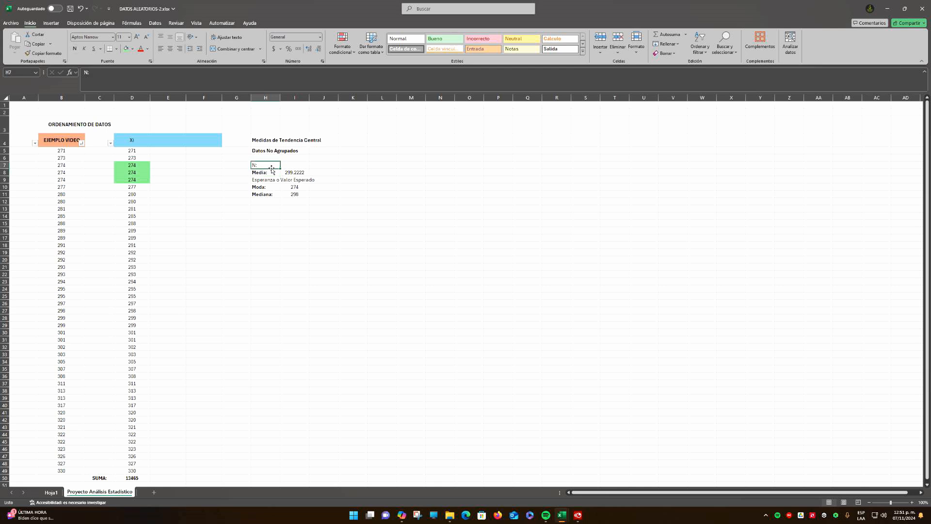
Enter the symbol label N: in G7
key("Left")
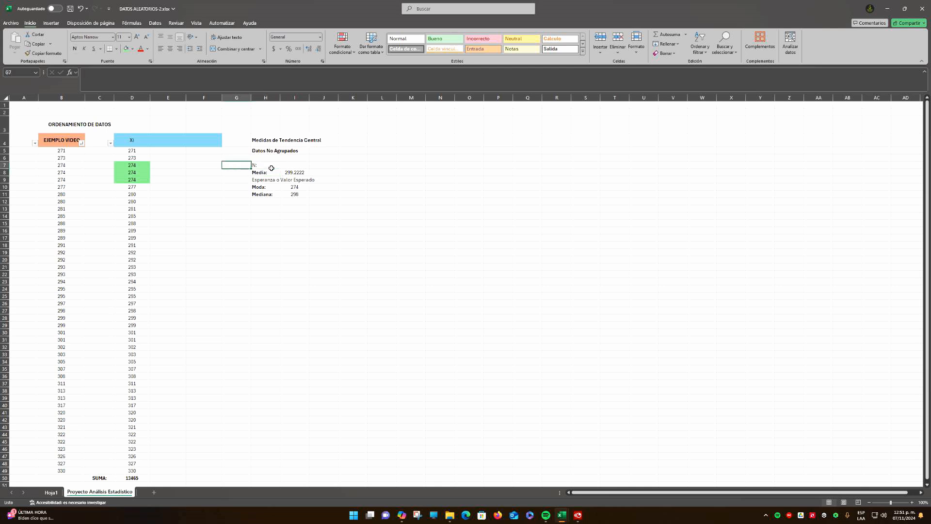
type("n")
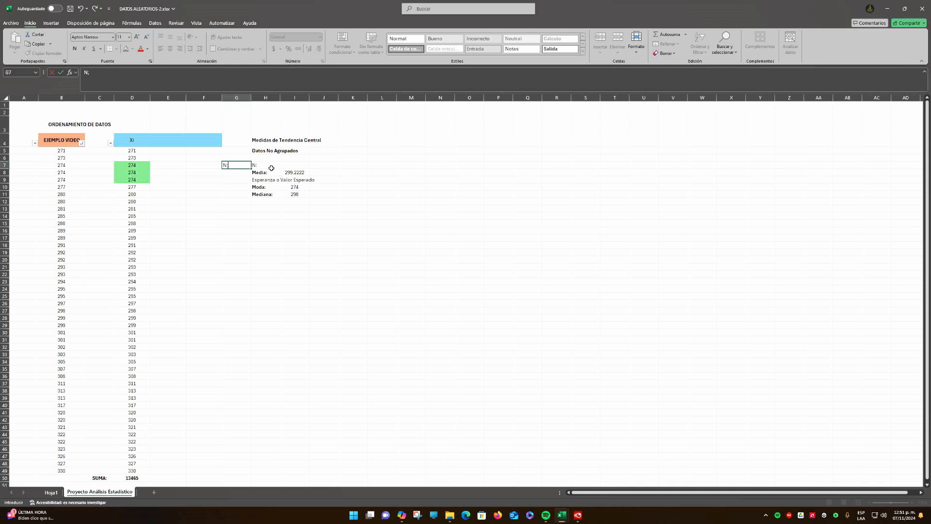
type(":")
Replace the text in H7 with the label Tamaño Muestra:
left_click(271, 168)
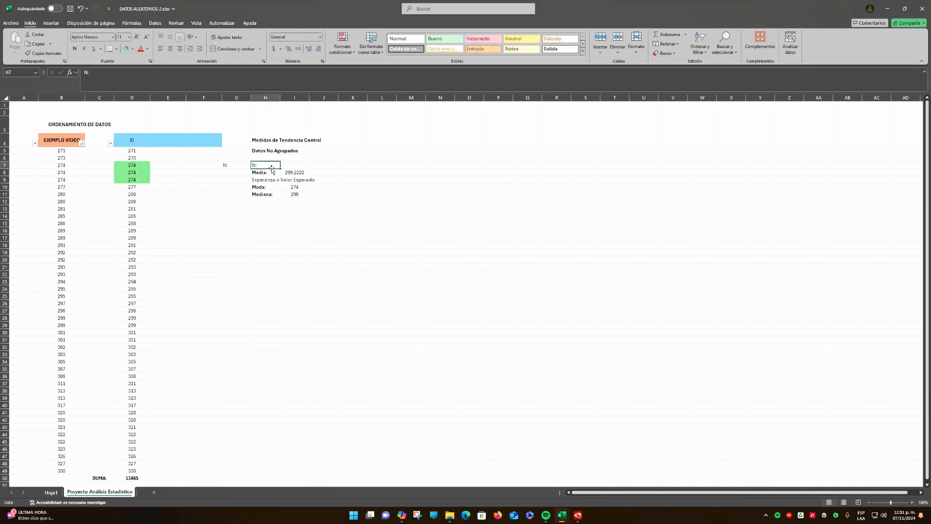
type("tAM")
key("BackSpace")
key("BackSpace")
key("BackSpace")
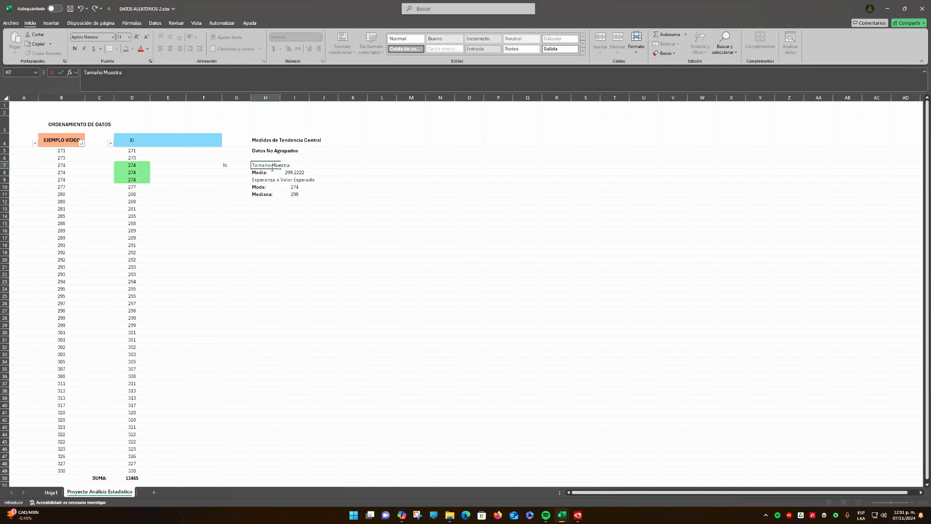
key("Return")
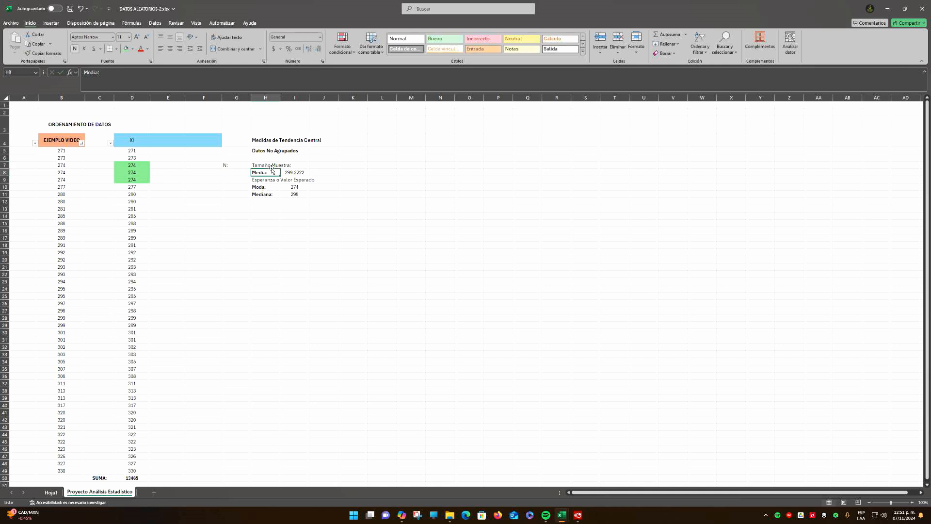
Widen column H to fit its labels and make the Tamaño Muestra: label in H7 bold
left_click_drag(280, 97, 297, 100)
left_click(279, 195)
left_click(253, 166)
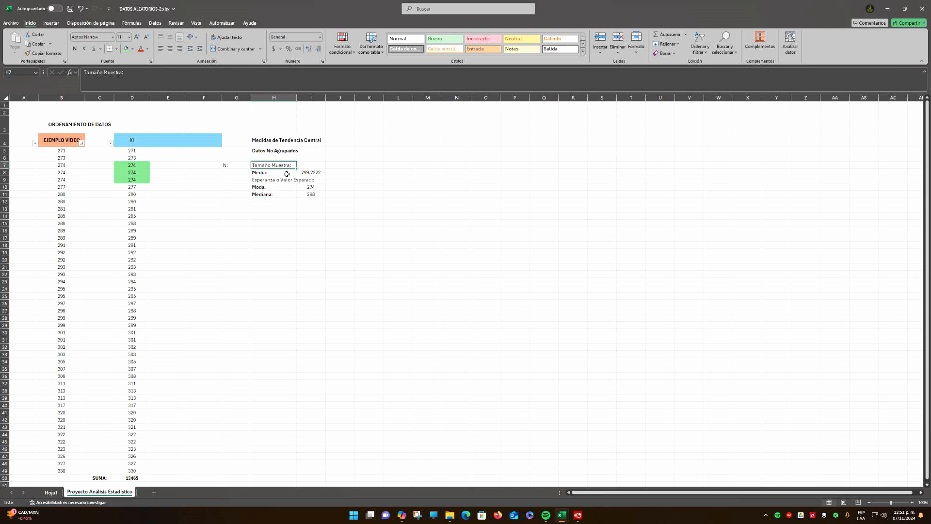
left_click(77, 50)
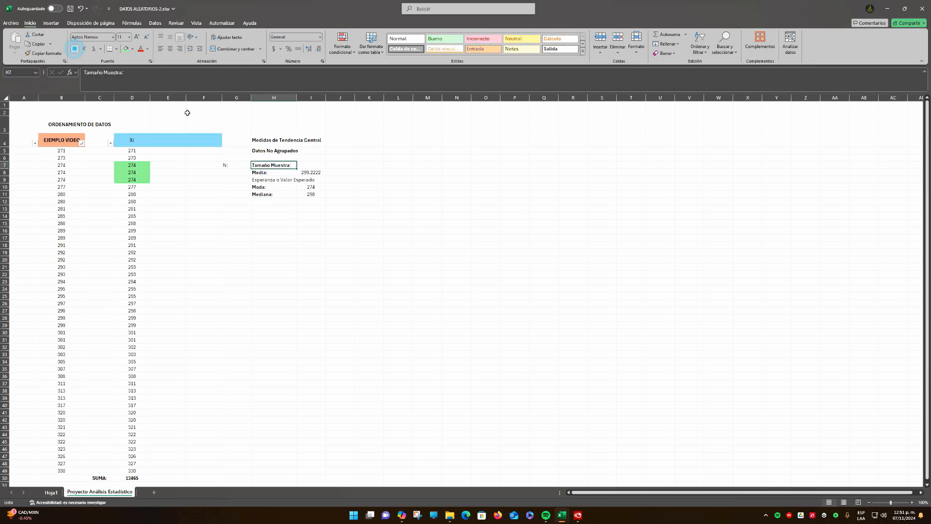
Count the Xi data D5:D49 in I7 with the CONTAR function and center the result
left_click(322, 165)
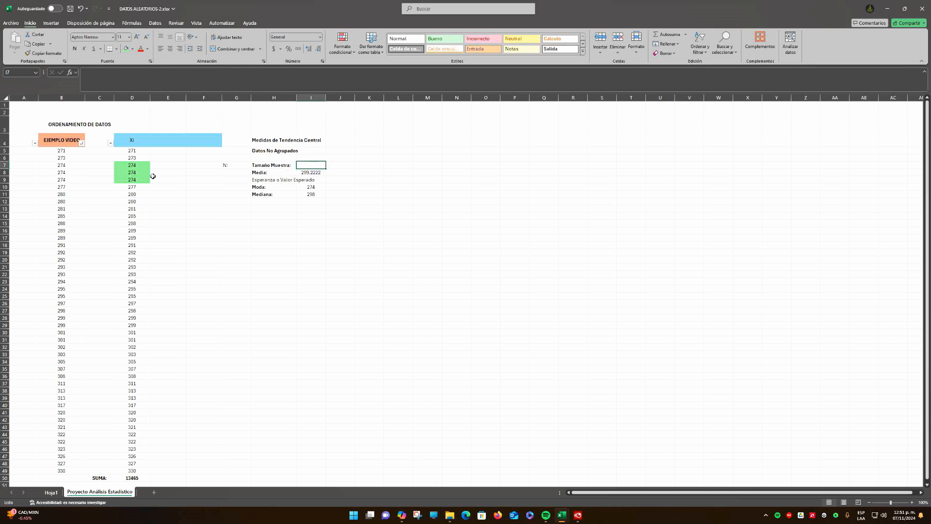
left_click_drag(132, 151, 139, 471)
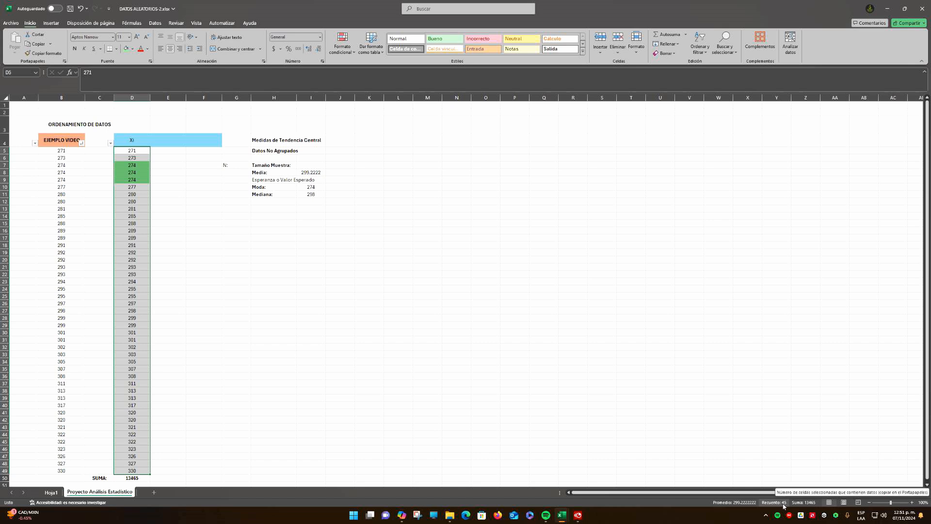
left_click(317, 165)
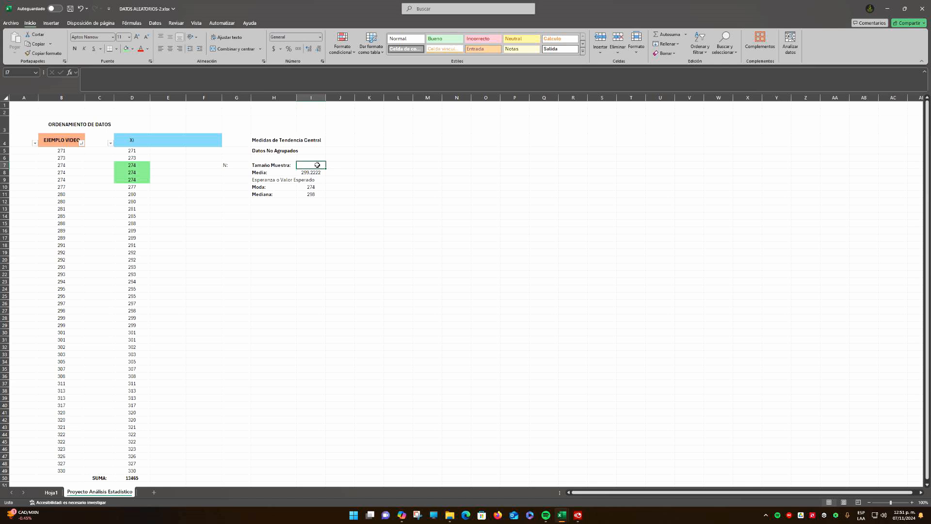
type("=conta")
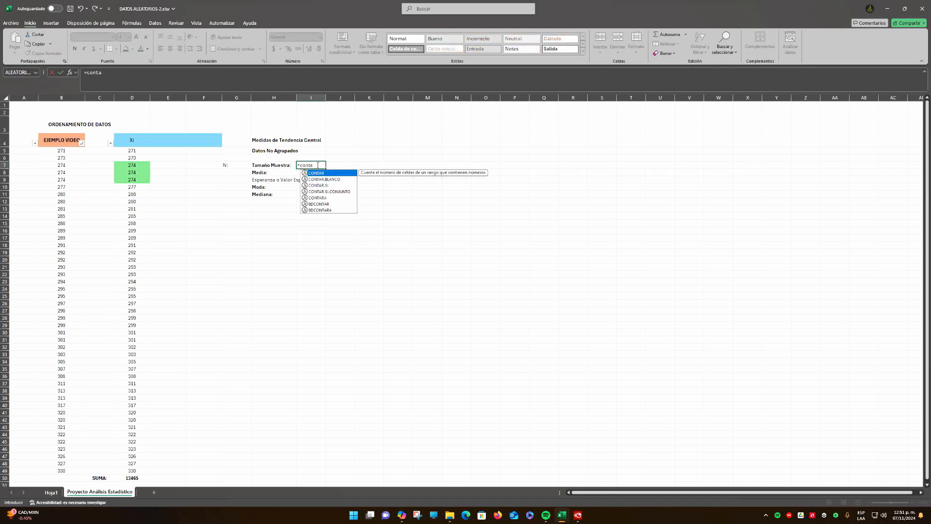
type("r")
double_click(319, 174)
left_click_drag(136, 150, 138, 471)
key("ctrl+Return")
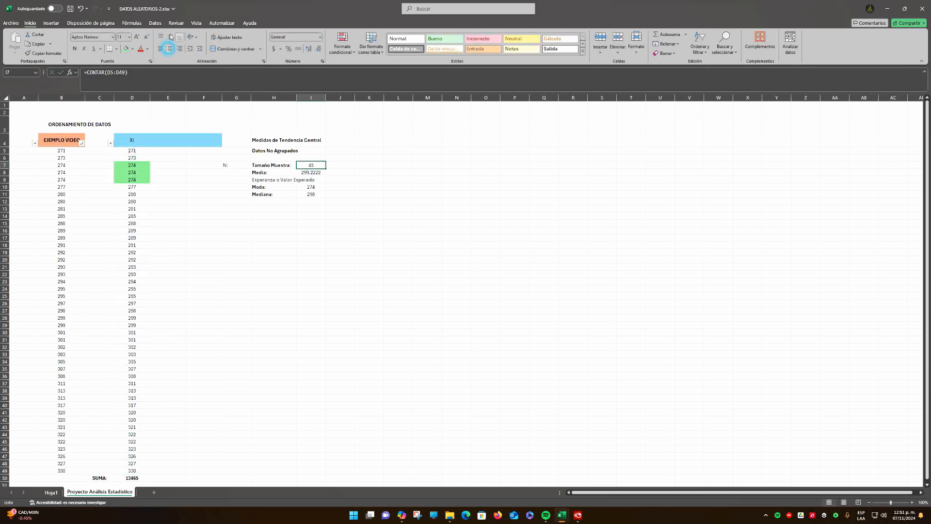
left_click(341, 188)
left_click(317, 166)
Make the N: label in G7 bold
left_click(239, 165)
left_click(75, 49)
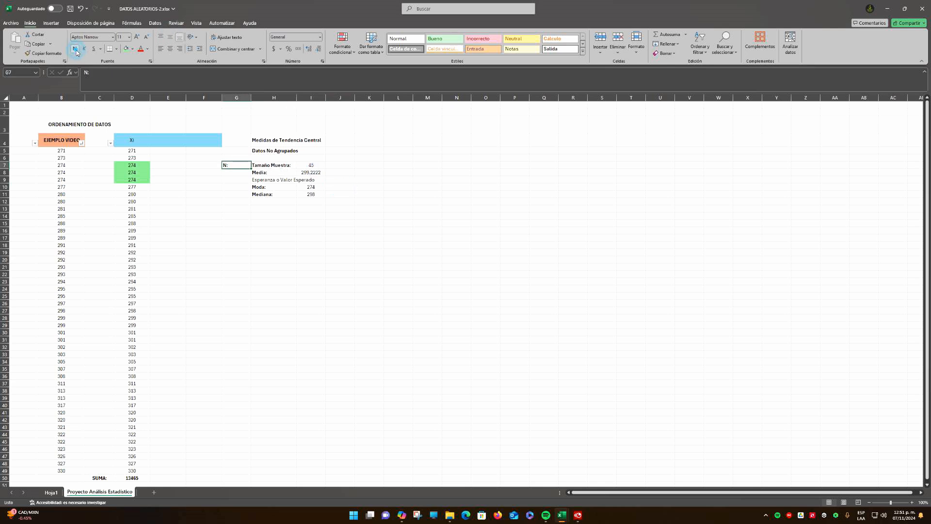
key("Return")
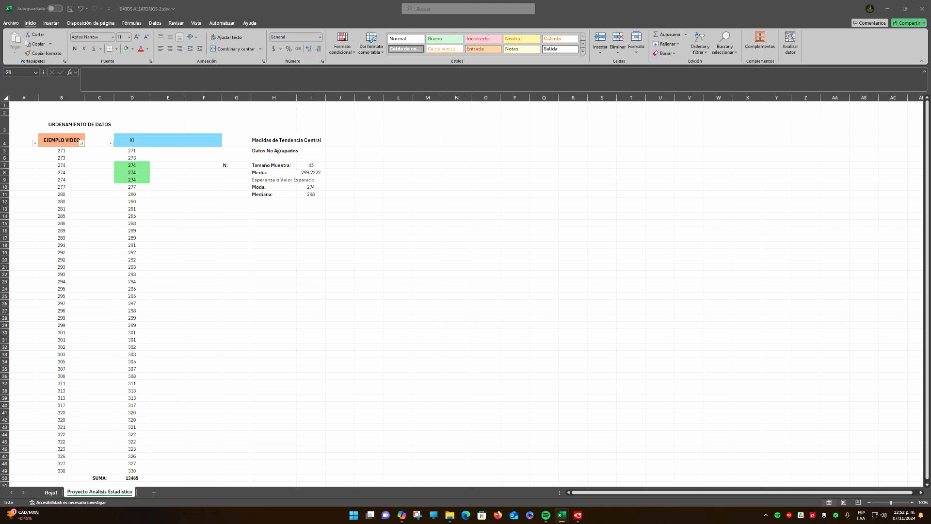
Paste the copied x̄ symbol text box at G8 beside the Media label
left_click(232, 174)
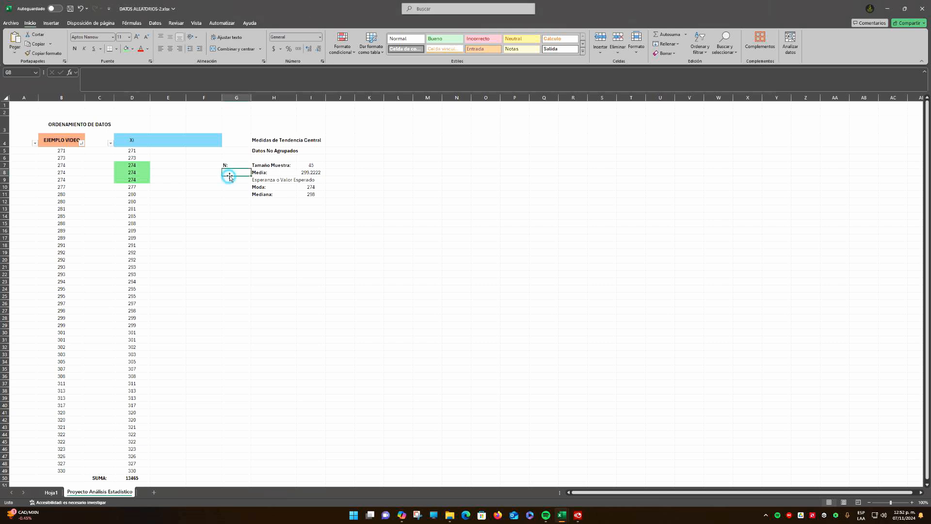
key("ctrl+v")
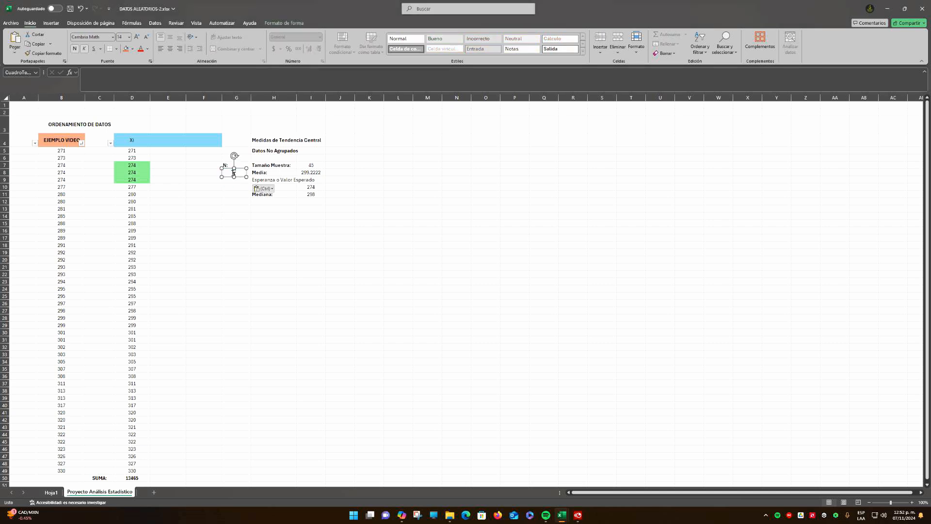
left_click(237, 194)
left_click(236, 173)
left_click(228, 196)
left_click(313, 231)
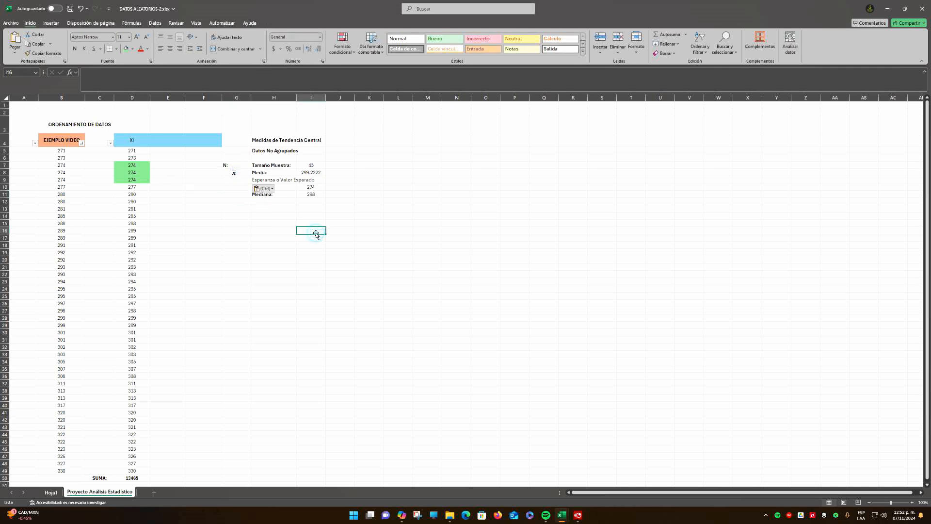
Enter the symbols Mo. in G10 and Me. in G11 beside the Moda and Mediana labels and make both bold
left_click(236, 192)
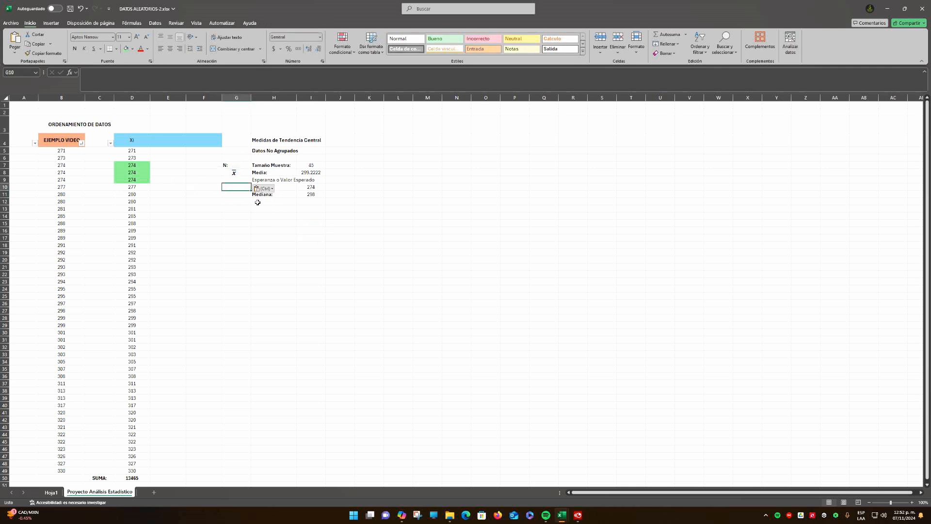
left_click(254, 226)
left_click(239, 188)
type("Mo.")
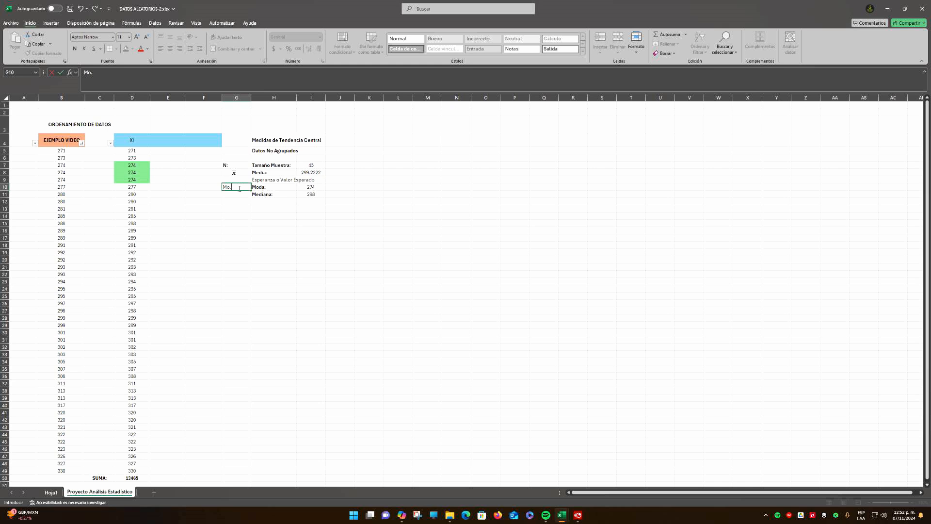
key("Return")
type("Me.")
key("Return")
left_click_drag(238, 188, 234, 194)
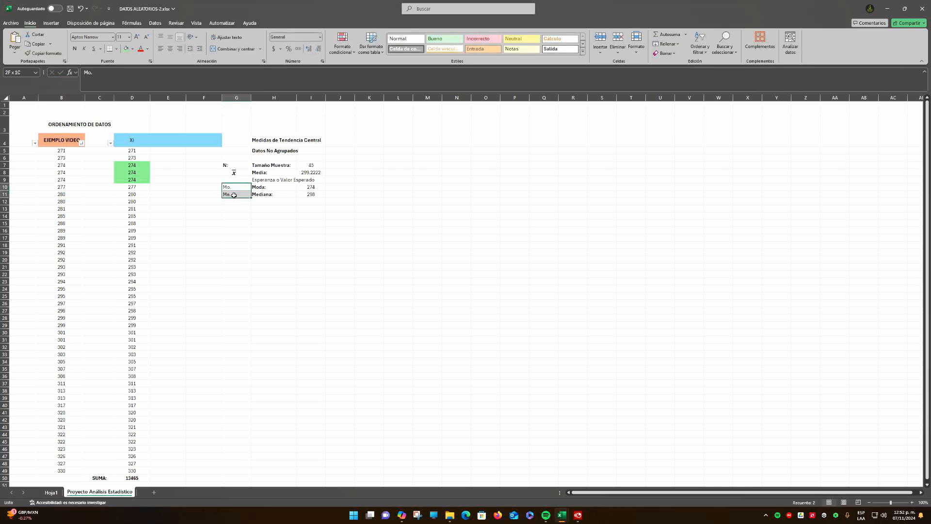
key("ctrl+n")
left_click(264, 209)
Move the x̄ text box to the left side of G8 so it lines up with the other symbols in column G
left_click(234, 173)
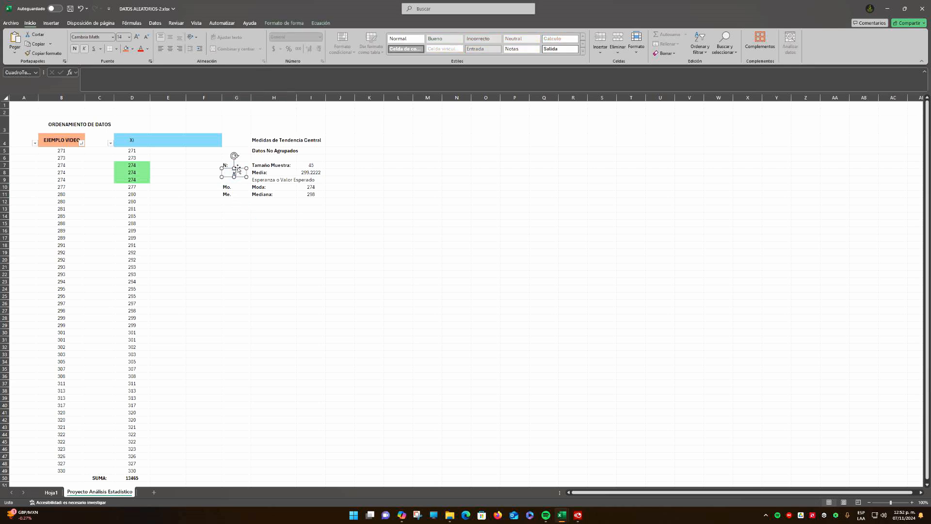
left_click_drag(234, 169, 227, 166)
left_click(244, 219)
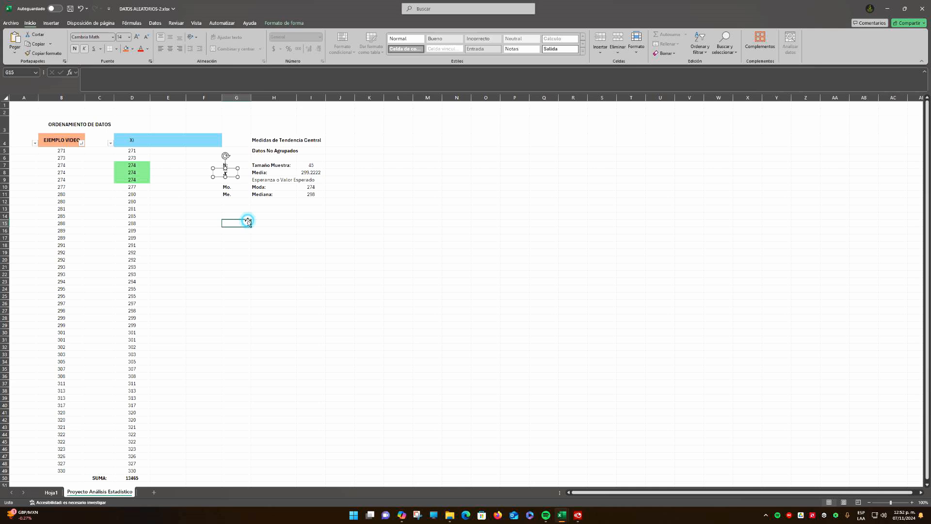
left_click(233, 166)
left_click(241, 209)
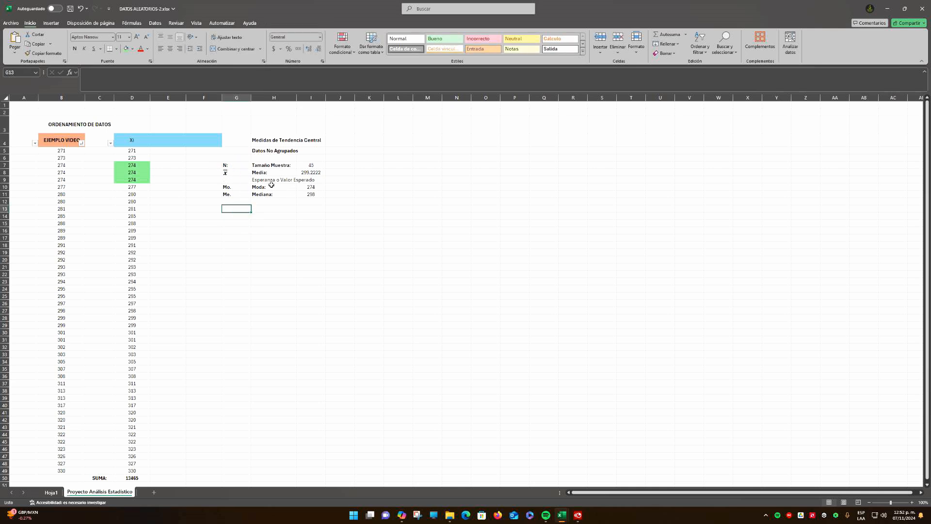
Calculate the mean manually in J8 by dividing the sum in D50 by the sample size in I7
left_click(252, 173)
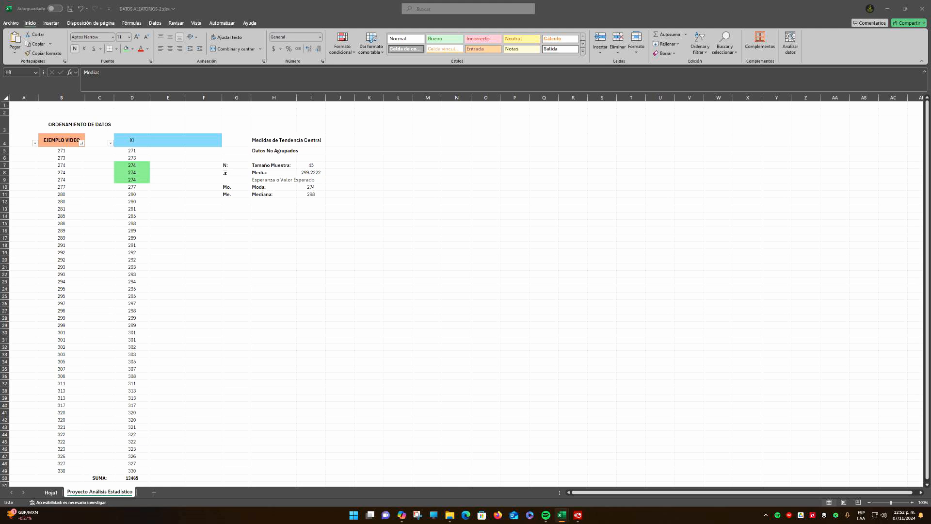
left_click(272, 172)
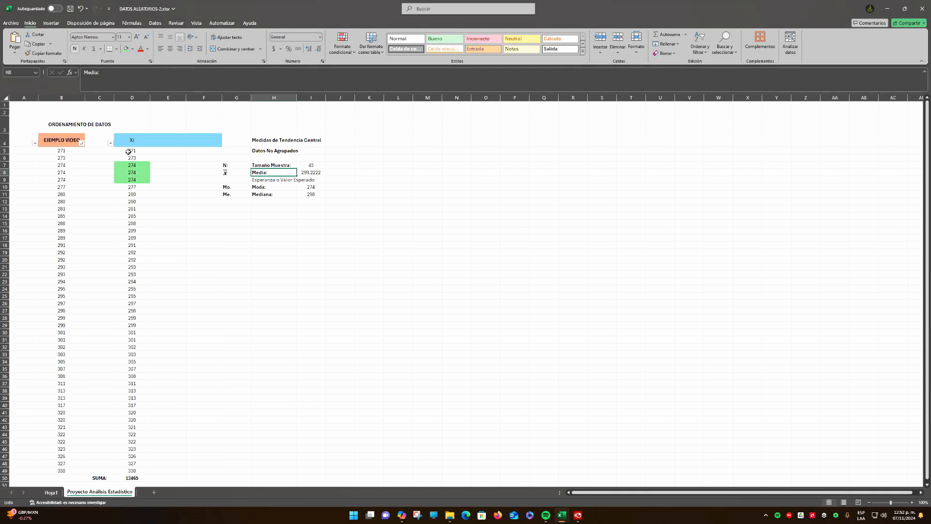
left_click(311, 173)
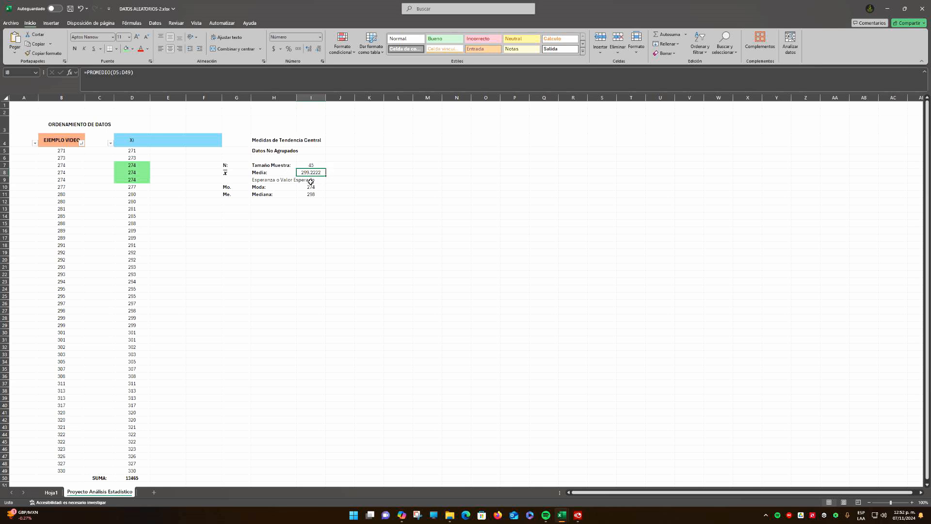
left_click(137, 478)
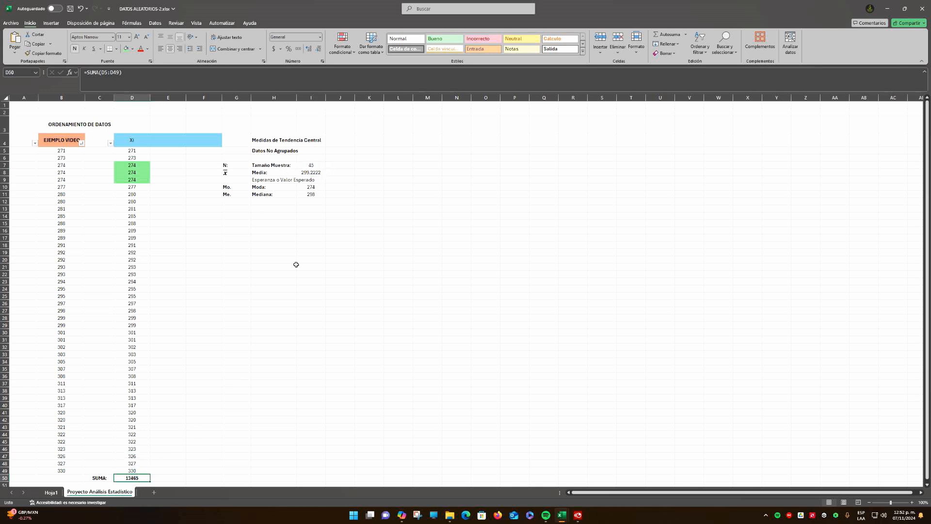
left_click(311, 165)
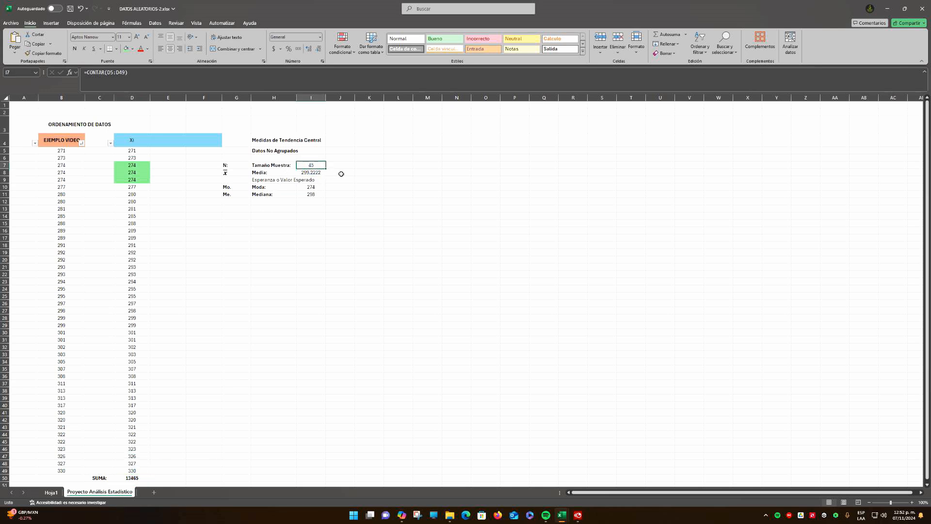
left_click(341, 174)
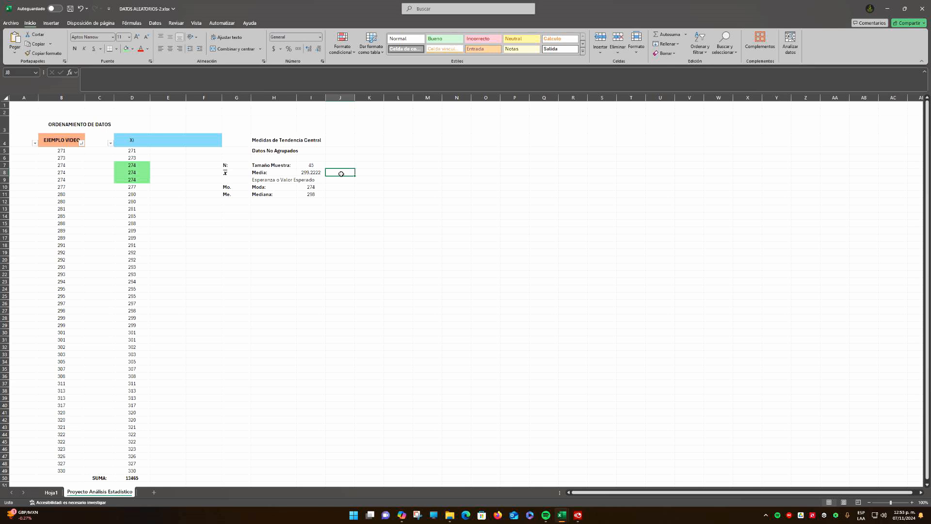
type("=")
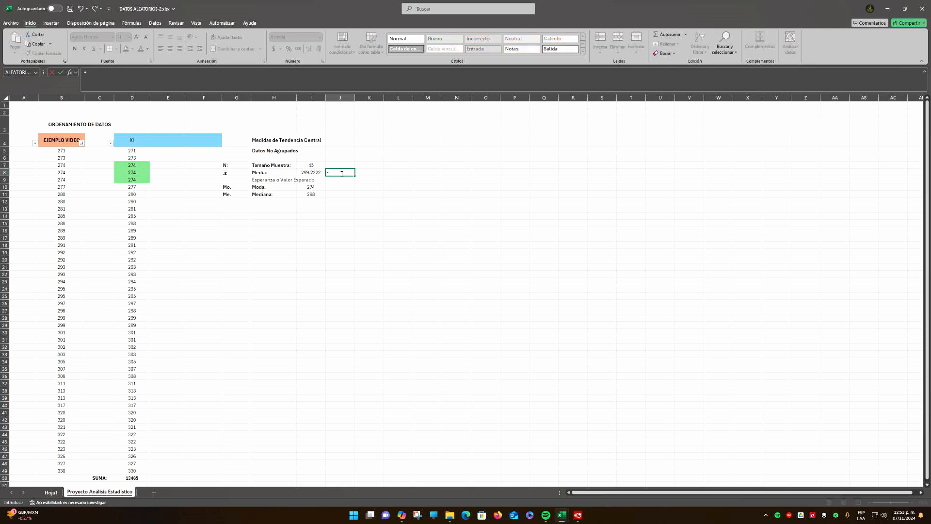
left_click(131, 478)
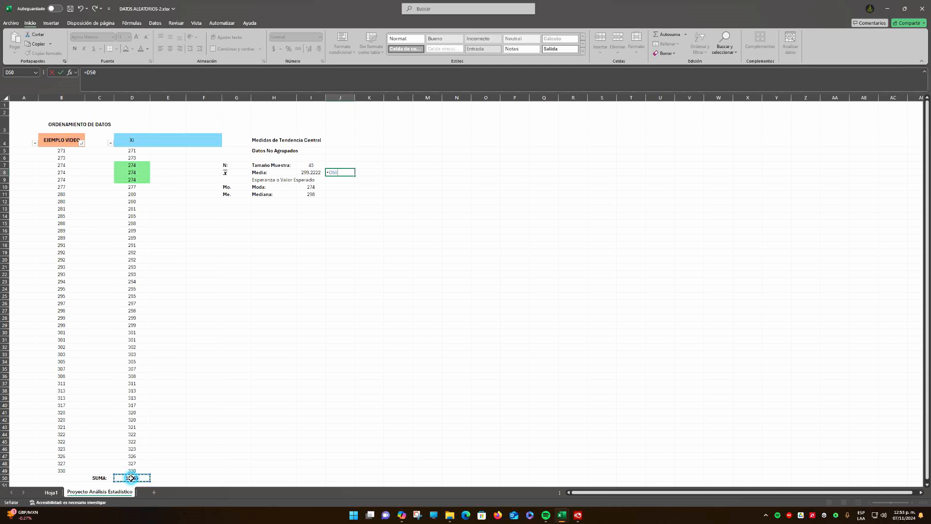
type("/")
left_click(311, 165)
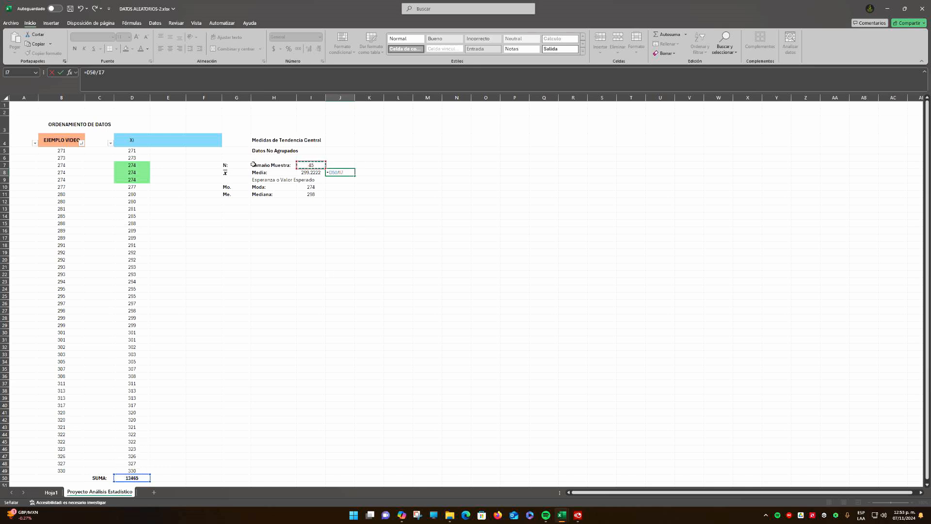
key("ctrl+Return")
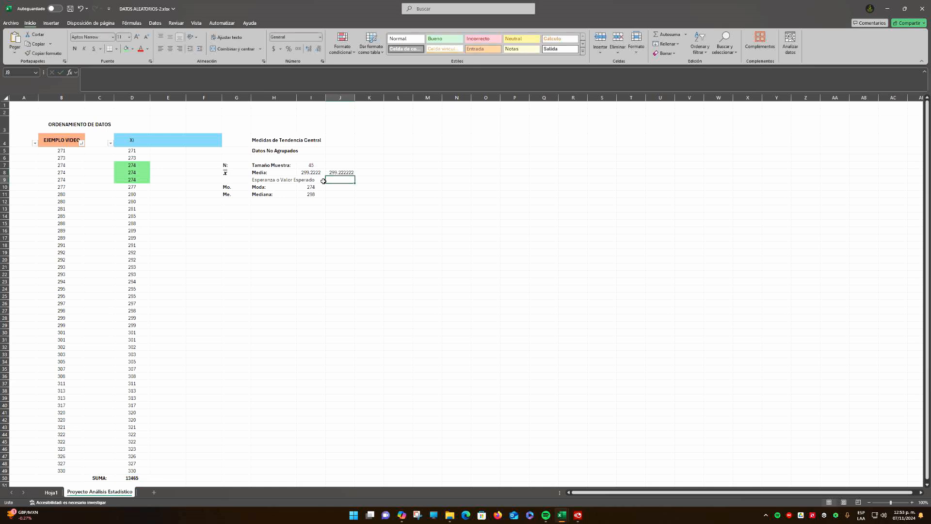
Reduce the manual mean in J8 to four decimals and compare its formula with the PROMEDIO formula in I8
left_click(318, 49)
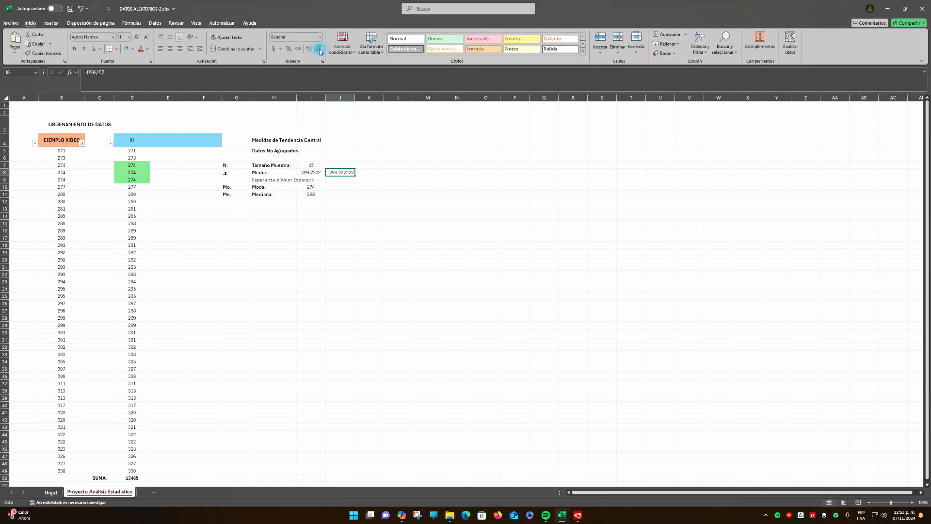
left_click(318, 49)
left_click(366, 185)
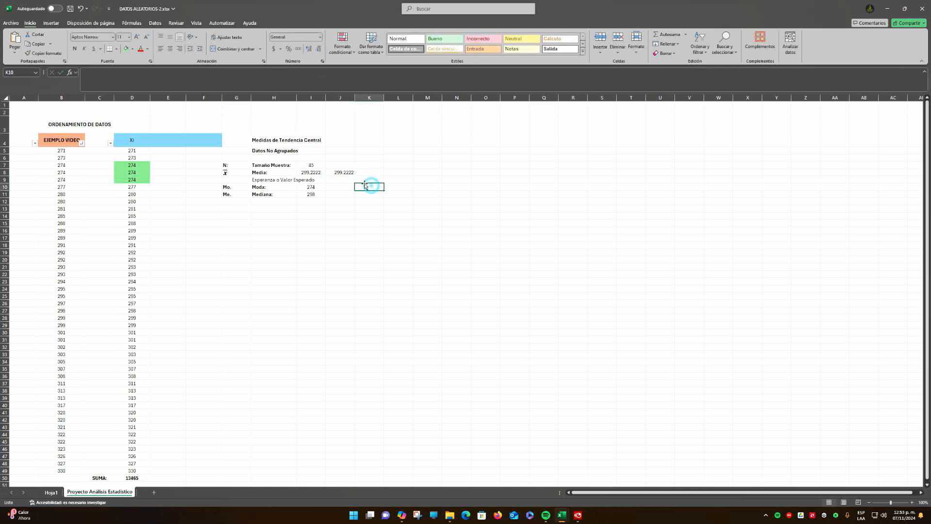
left_click(315, 171)
left_click(98, 72)
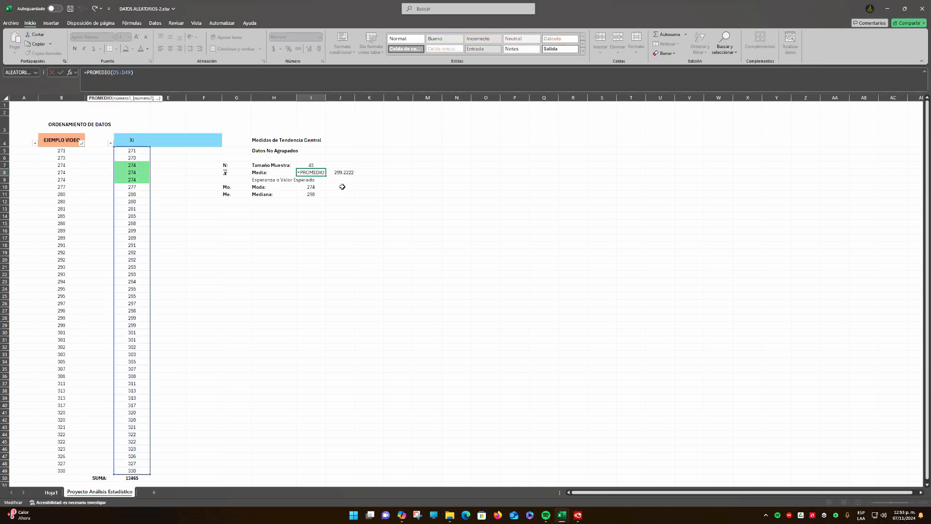
left_click(344, 172)
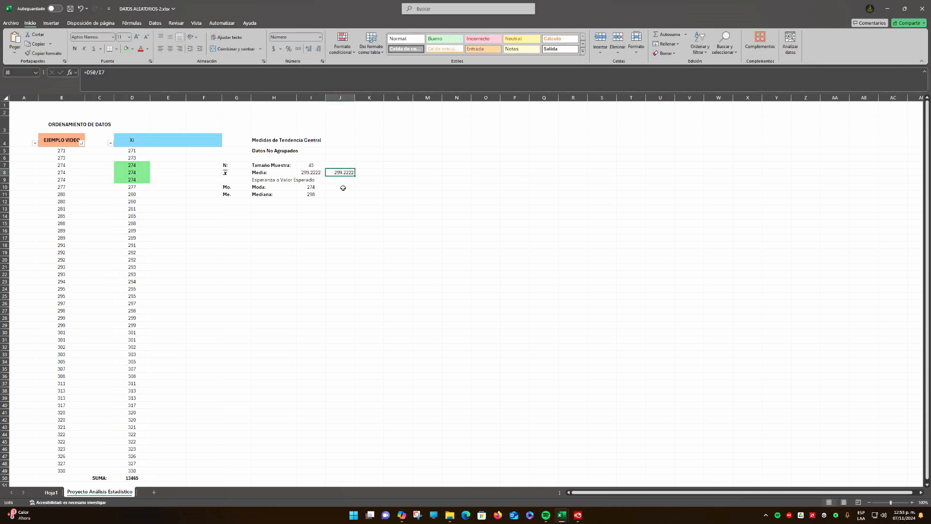
Enter the mode manually in J10 as 274, the repeated value highlighted in green in D7:D9
left_click(342, 188)
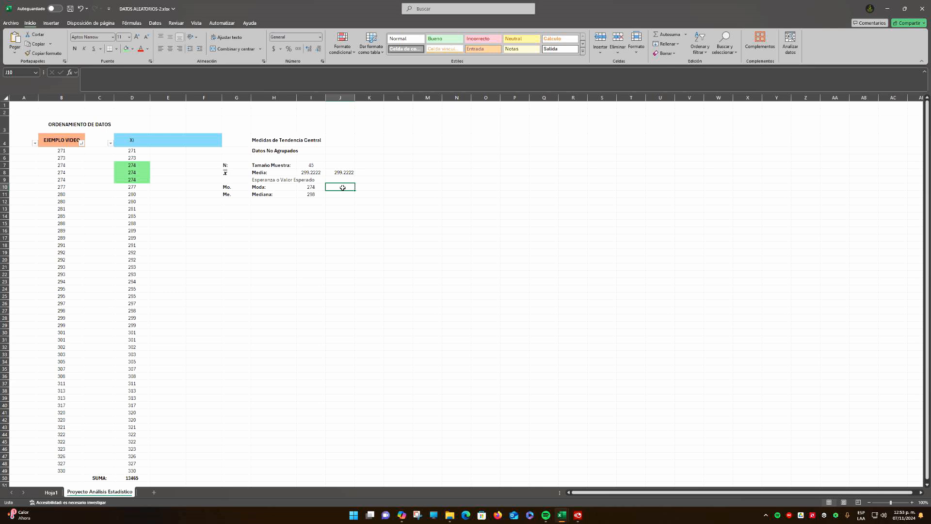
left_click_drag(132, 165, 133, 180)
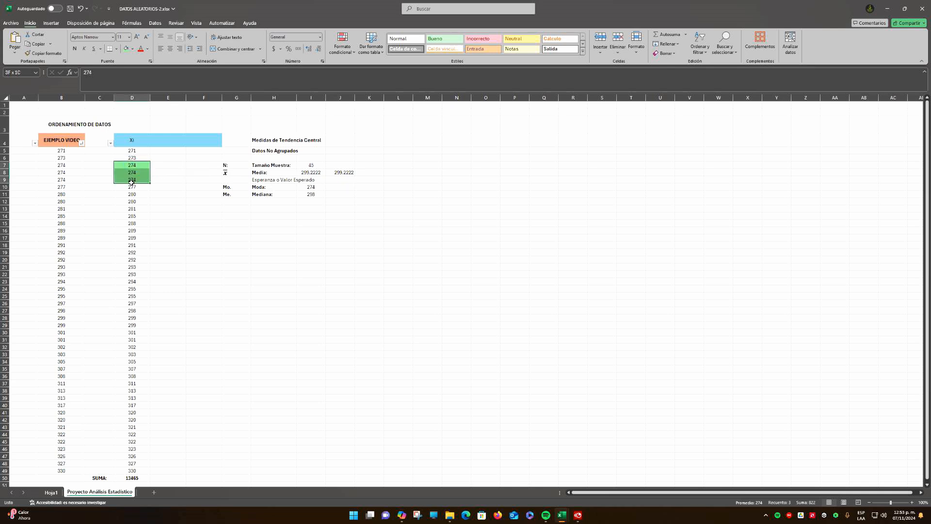
left_click(155, 207)
left_click_drag(134, 165, 132, 181)
left_click(340, 187)
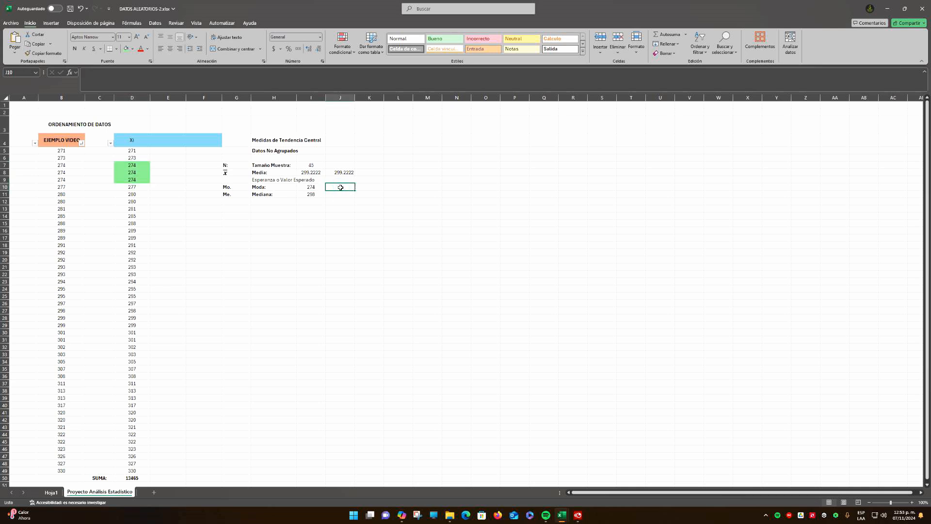
left_click_drag(131, 166, 132, 180)
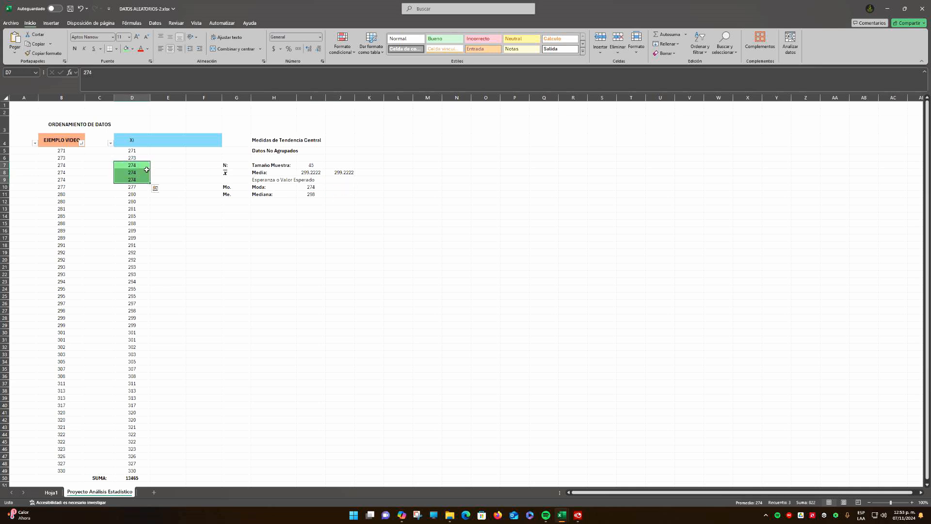
left_click(339, 188)
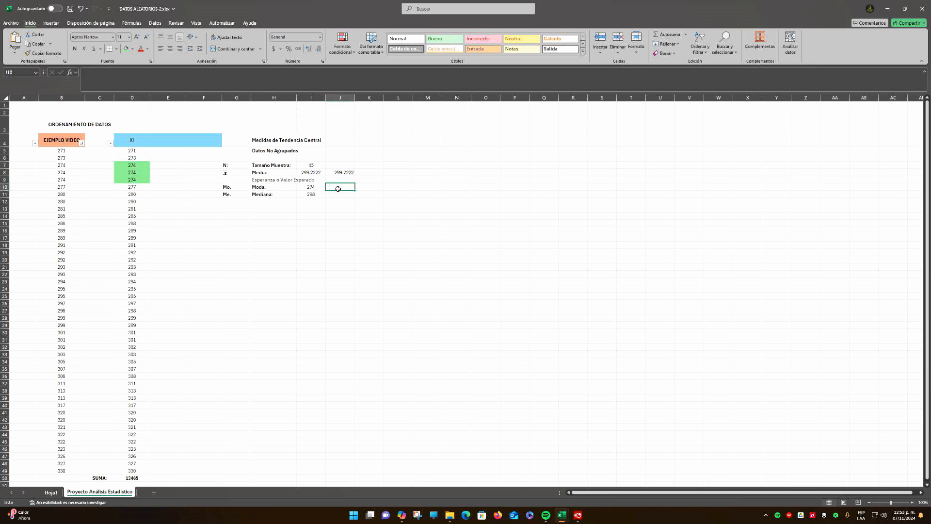
type("274")
key("Return")
Center the manual mode value in J10
left_click(329, 189)
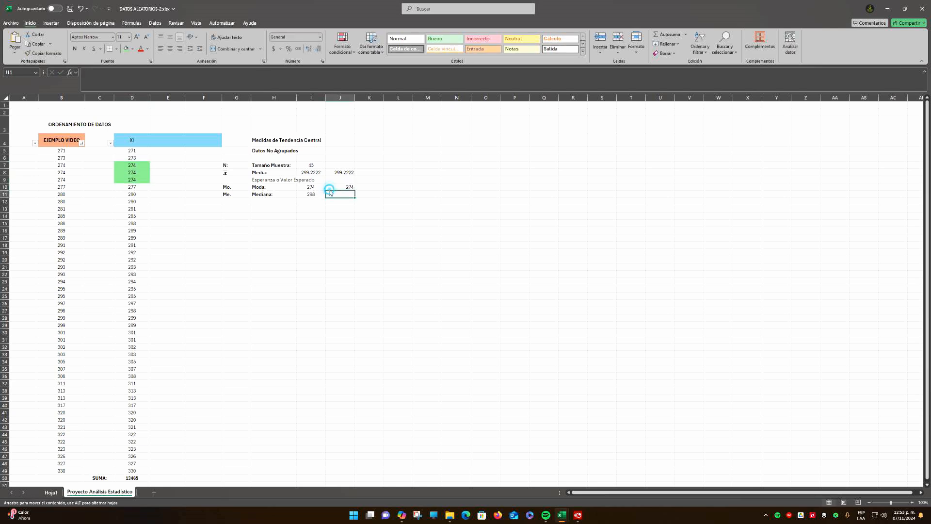
left_click(336, 187)
left_click(170, 49)
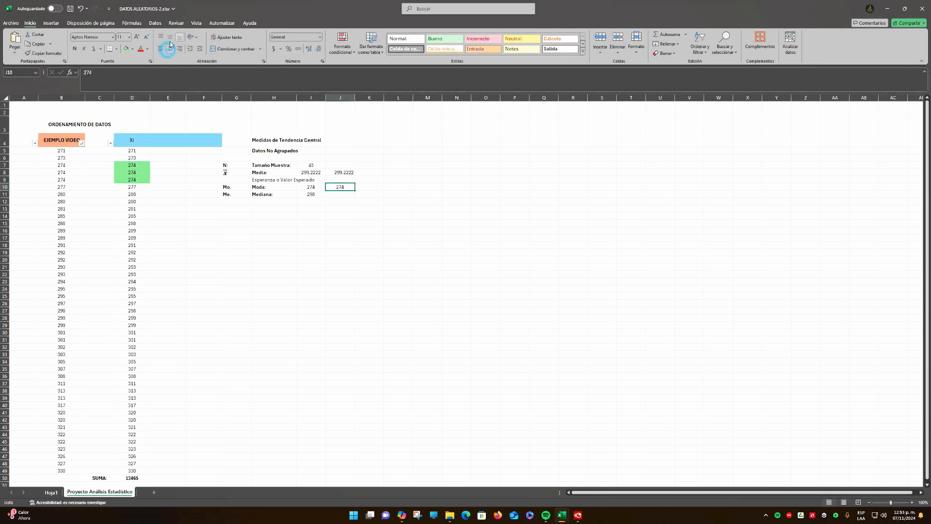
left_click(268, 243)
left_click_drag(138, 166, 133, 324)
left_click(339, 208)
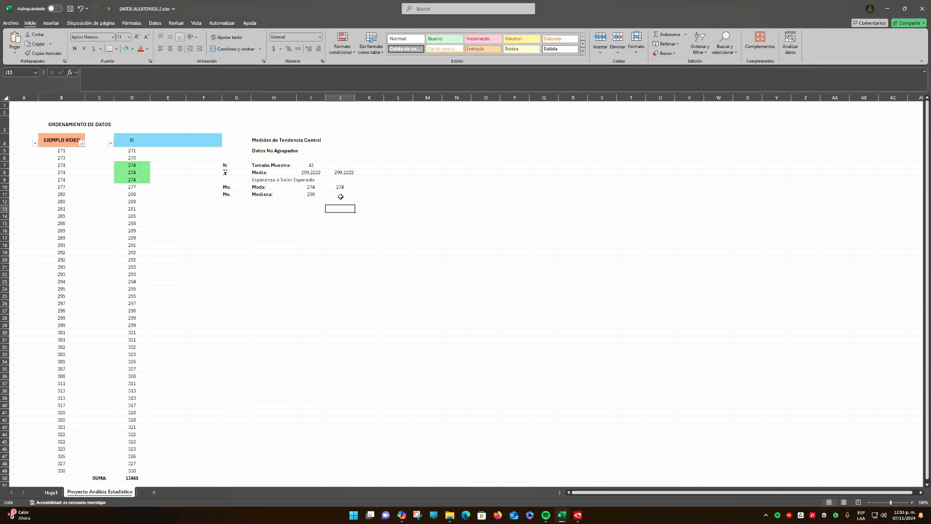
left_click(340, 194)
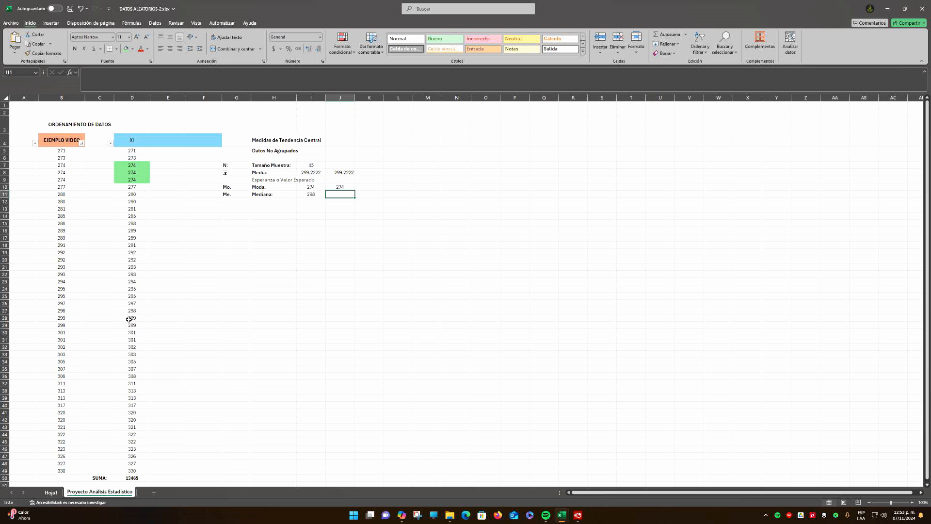
left_click_drag(134, 316, 154, 319)
left_click(168, 202)
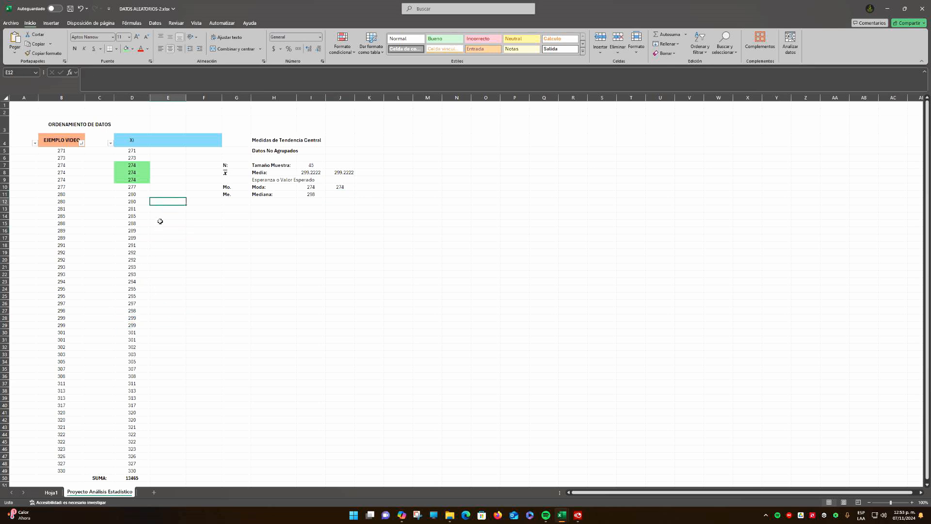
Calculate half the sample size in I19 with +45/2 and clear the cell
left_click(297, 251)
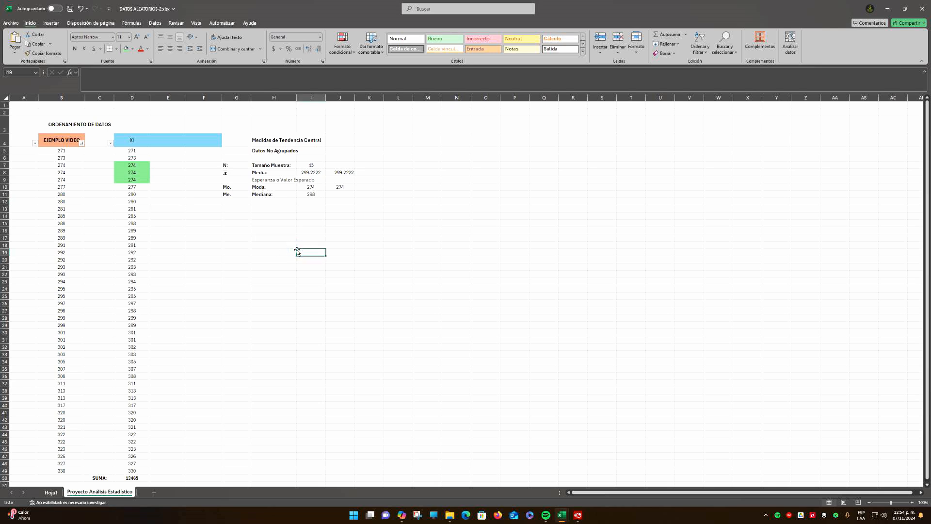
type("+45/2")
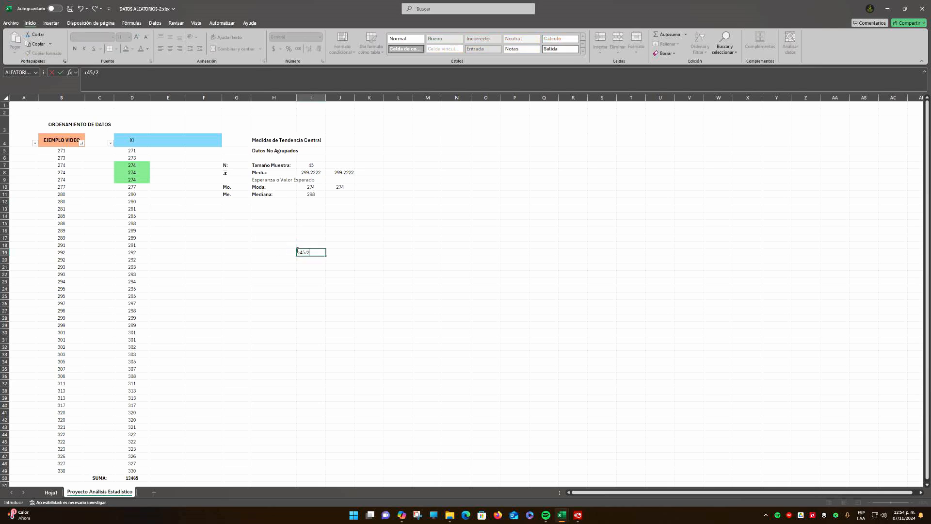
key("ctrl+Return")
key("Delete")
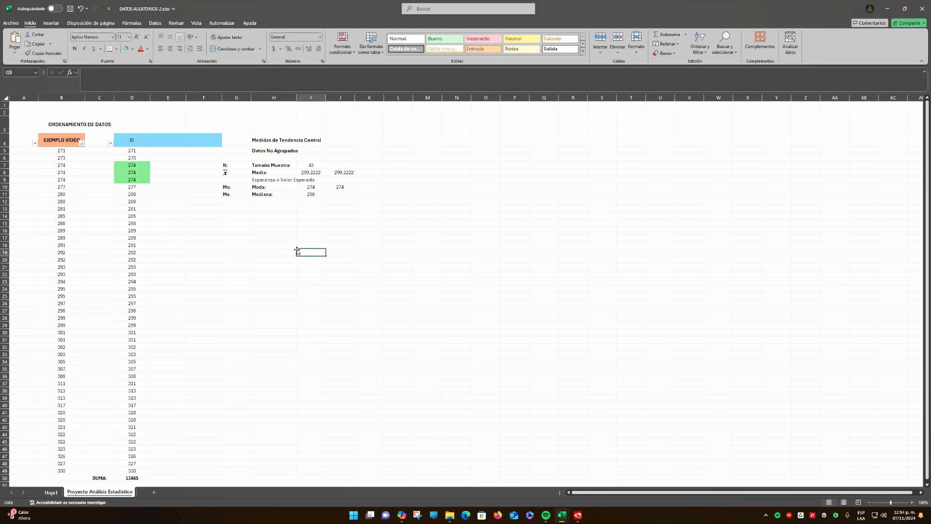
left_click(230, 243)
Outline the data halves D5:D26 and D28:D49 in the Xi column with thick outside borders
left_click_drag(141, 153, 139, 305)
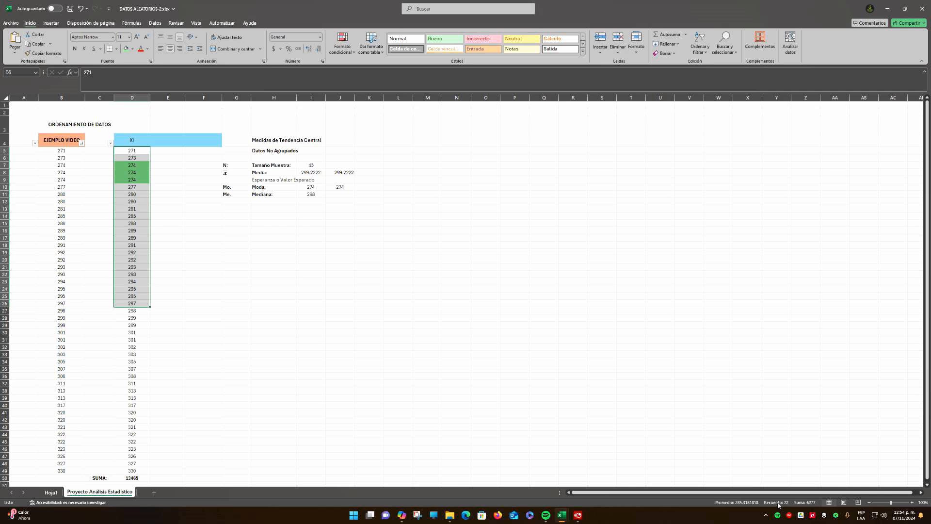
left_click(117, 51)
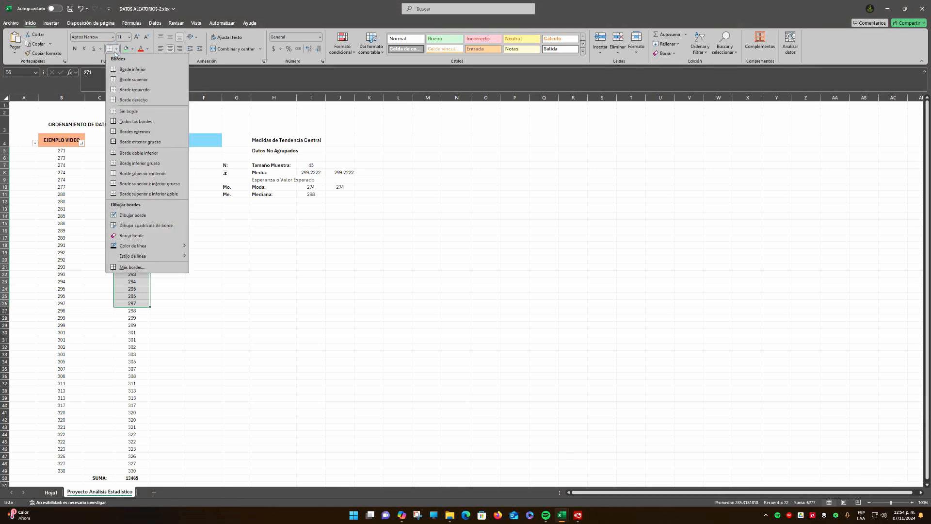
left_click(129, 141)
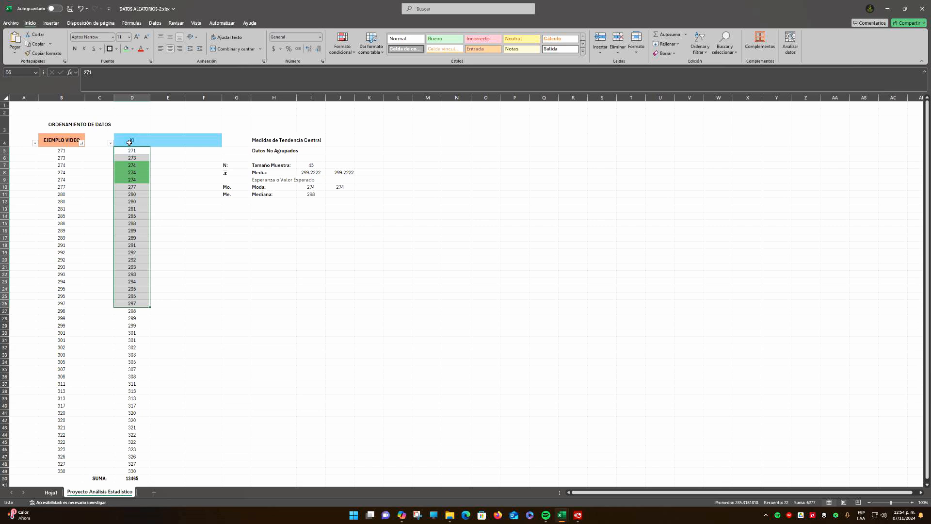
left_click(196, 299)
left_click_drag(136, 472, 136, 319)
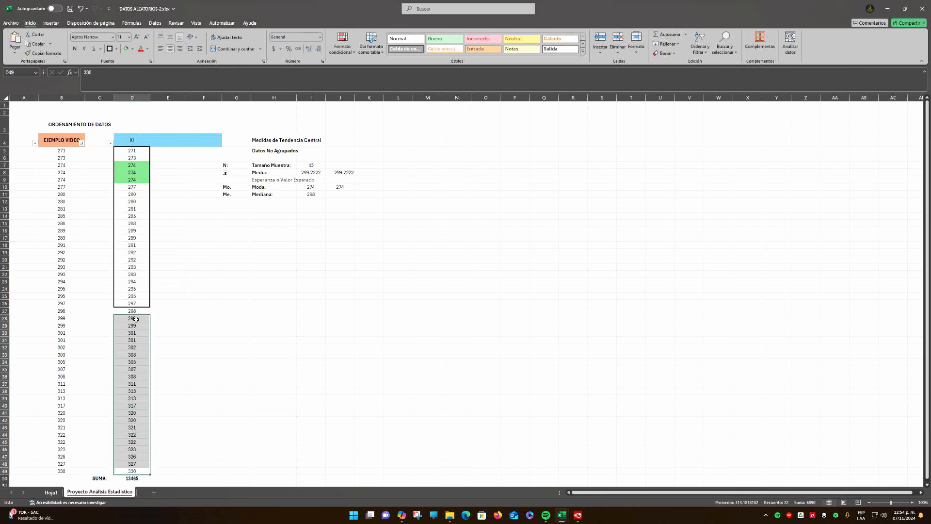
left_click(109, 48)
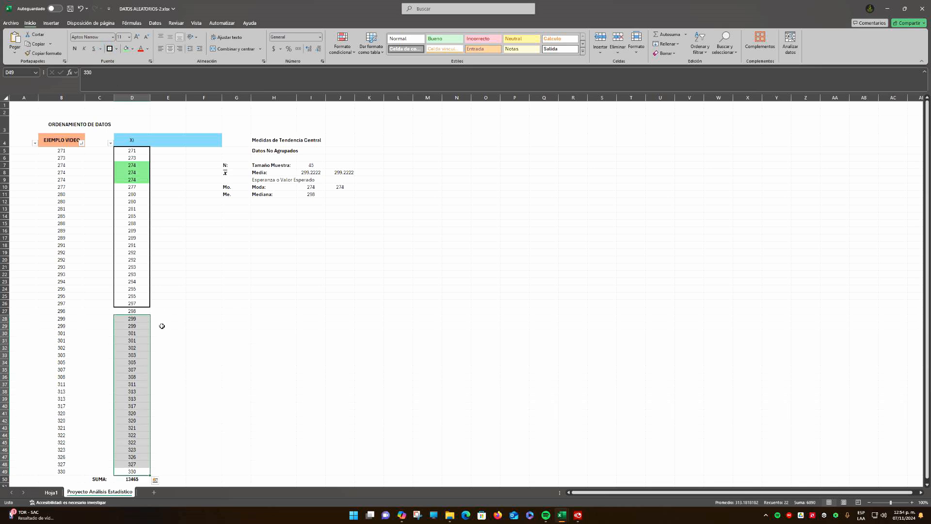
left_click(163, 325)
left_click_drag(136, 301, 137, 158)
left_click_drag(135, 319, 135, 467)
Fill the middle value's cell D27 with the standard orange colour
left_click(139, 311)
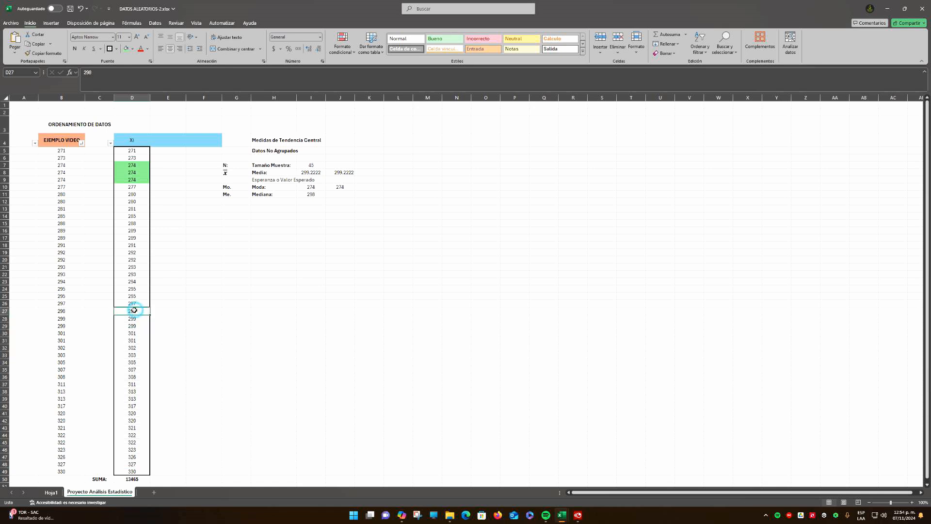
left_click(133, 48)
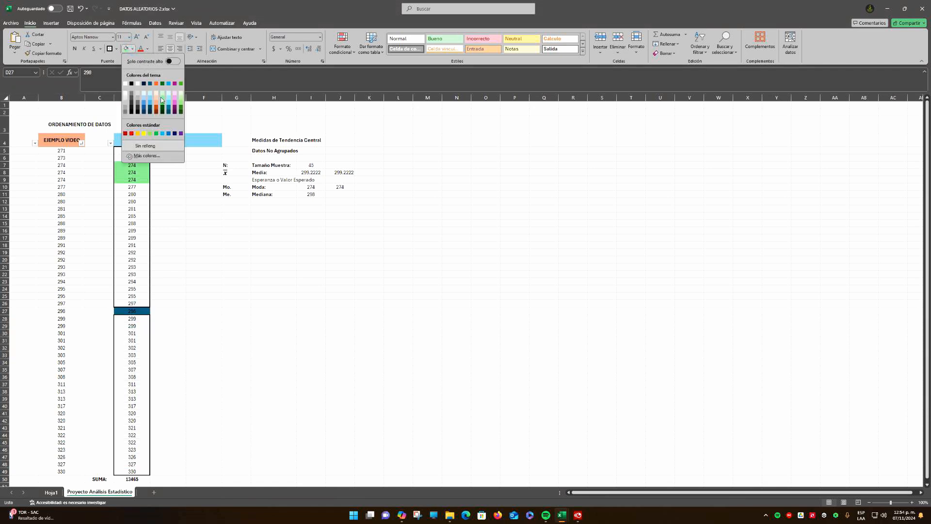
left_click(138, 133)
left_click(185, 333)
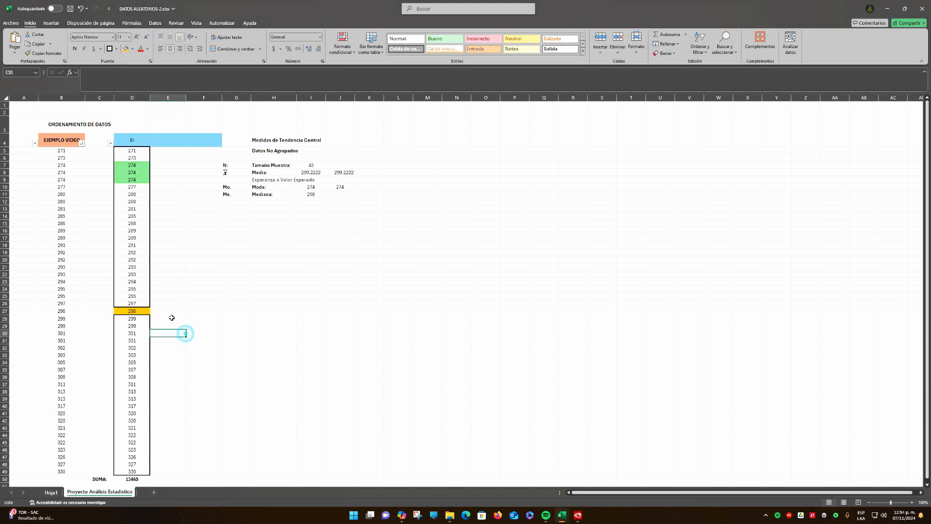
Label the highlighted middle value by entering "Mediana." in E27
left_click(125, 313)
left_click(166, 312)
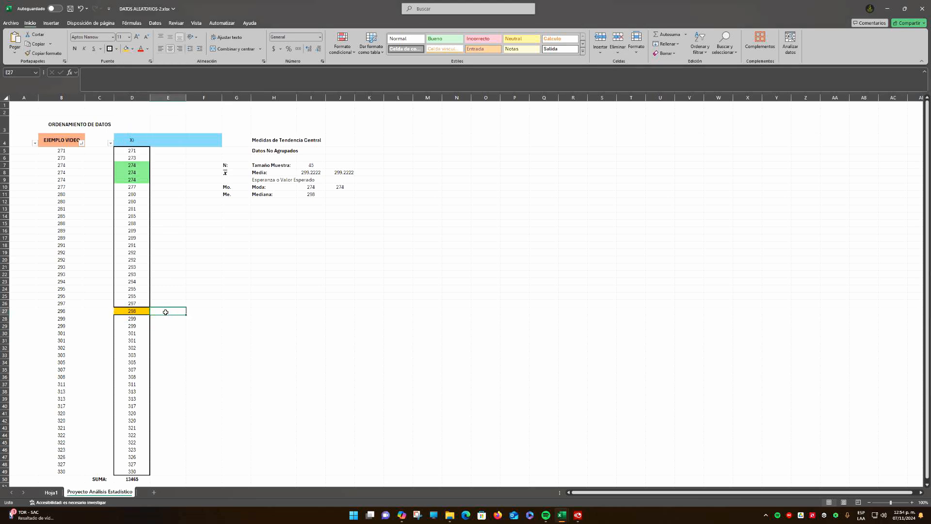
type("Medu")
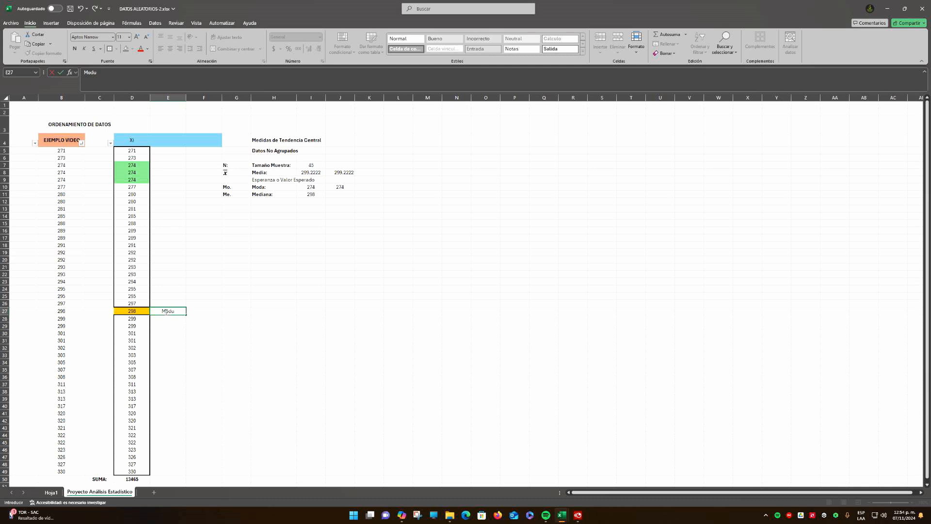
key("BackSpace")
type("iana.")
key("Return")
left_click(140, 311)
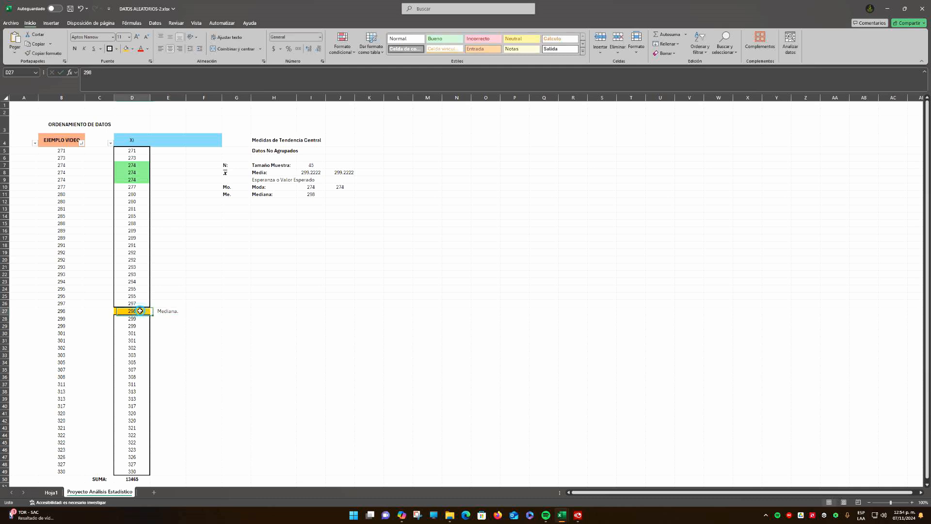
Enter the median manually in J11 as 298, beside the MEDIANA formula result, and center it
left_click(310, 195)
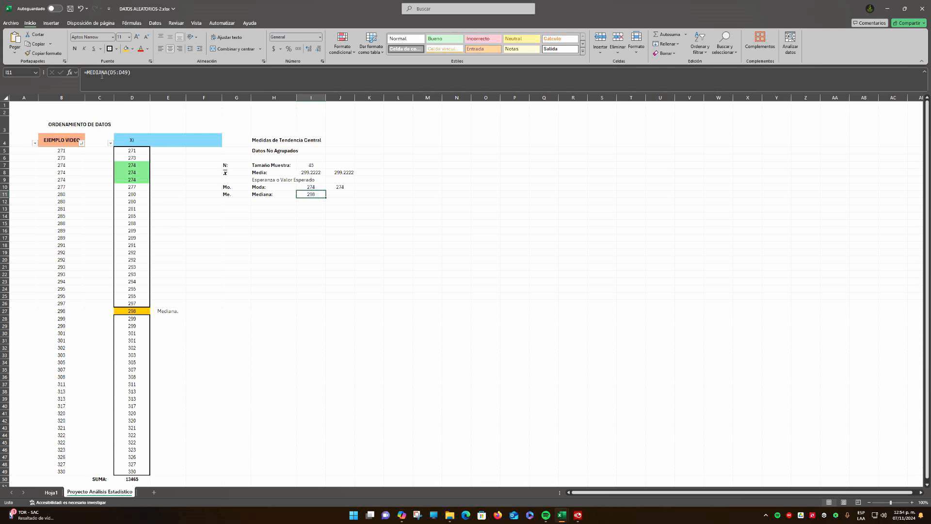
left_click(343, 194)
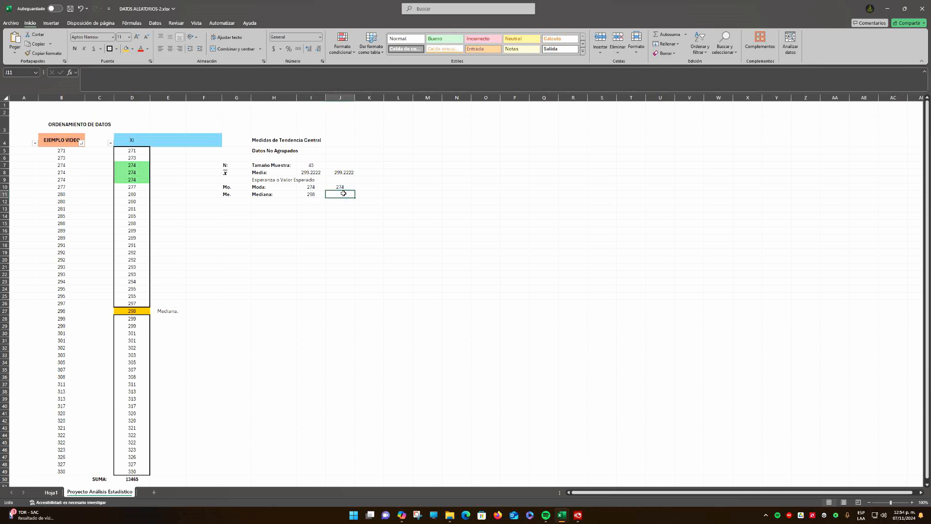
type("298")
key("Return")
left_click(344, 193)
left_click(169, 47)
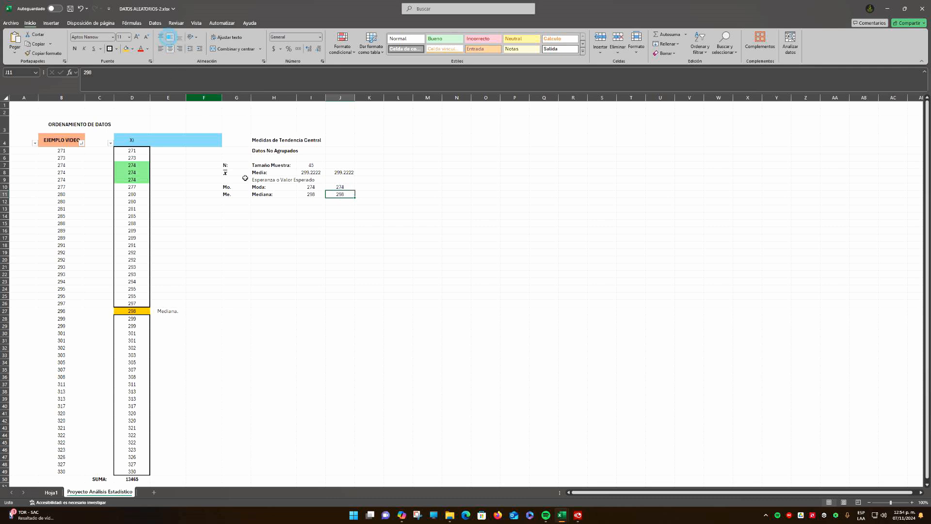
left_click(311, 222)
left_click(146, 314)
left_click_drag(135, 151, 131, 471)
left_click(262, 333)
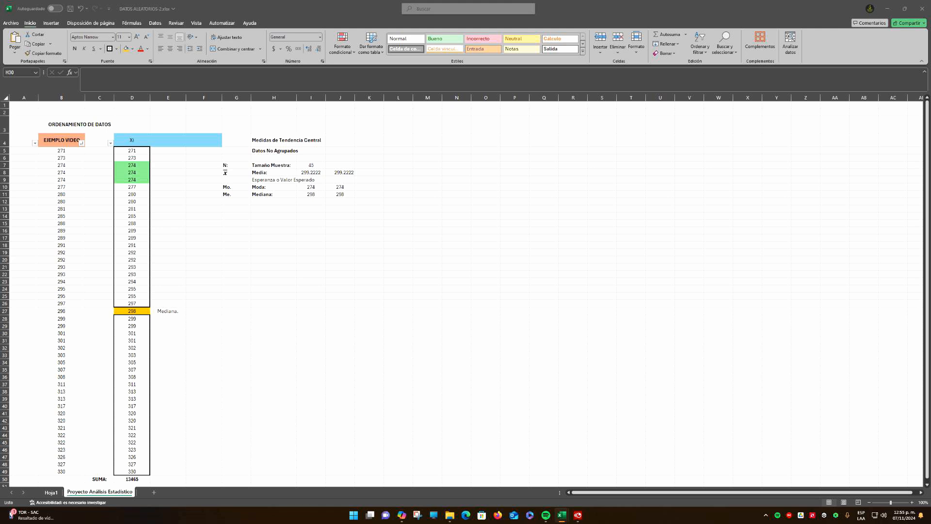
Increase the height of row 9 slightly and vertically center the Esperanza o Valor Esperado label in H9
left_click(260, 173)
left_click(266, 180)
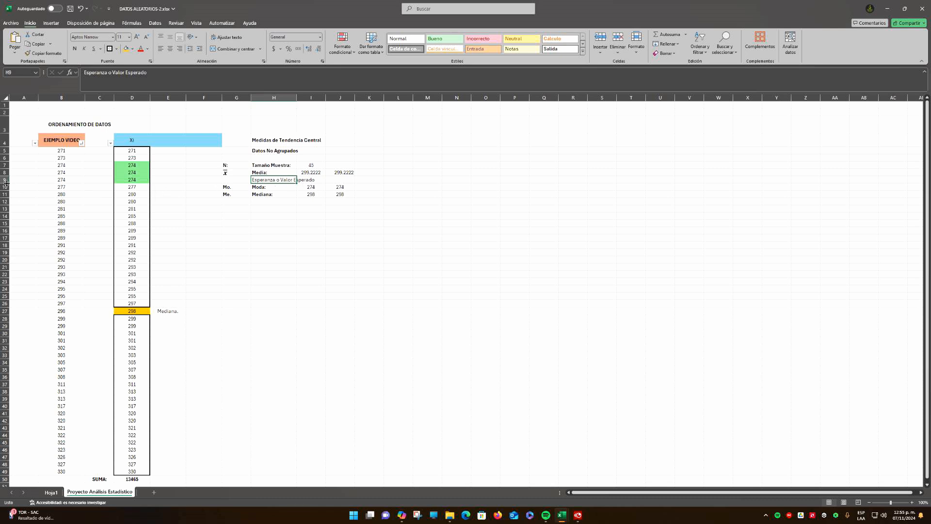
left_click_drag(7, 183, 7, 186)
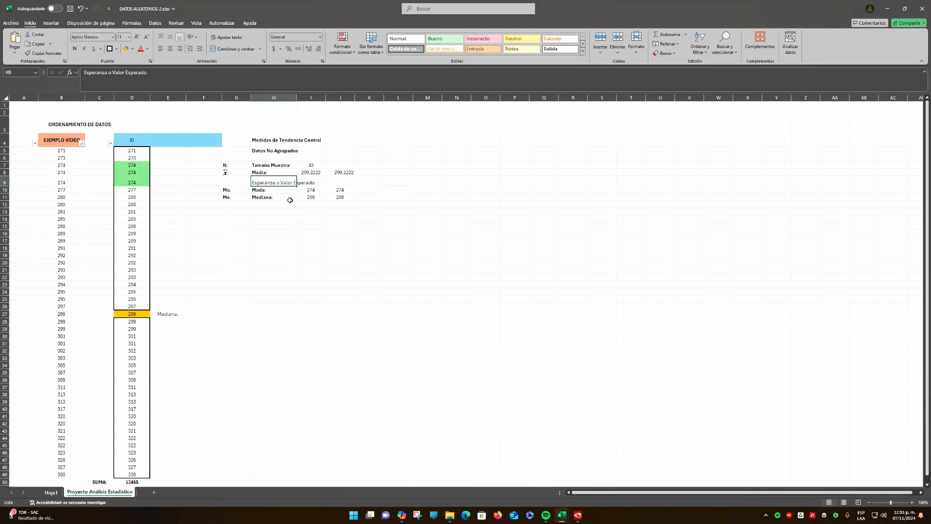
left_click(274, 182)
left_click(170, 37)
left_click(271, 211)
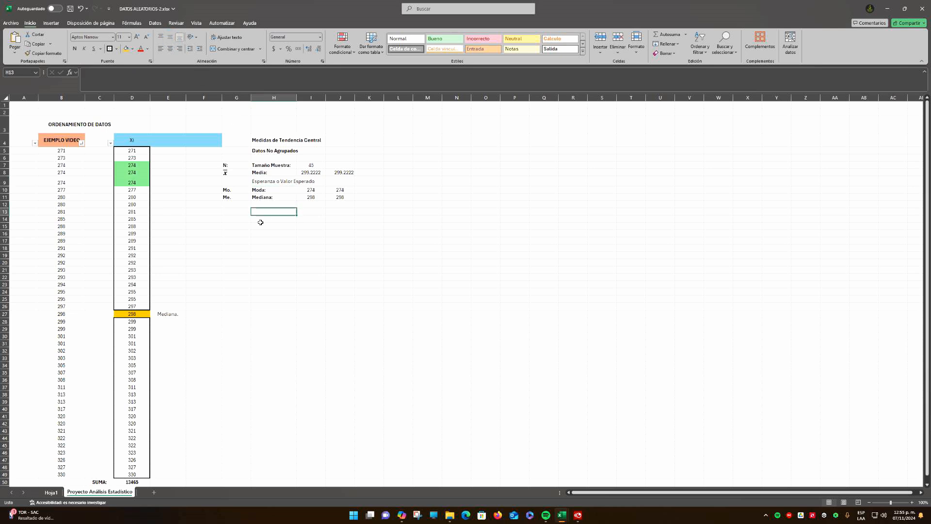
Merge and center the headings Medidas de Tendencia Central across G4:J4 and Datos No Agrupados across G5:J5
left_click(274, 141)
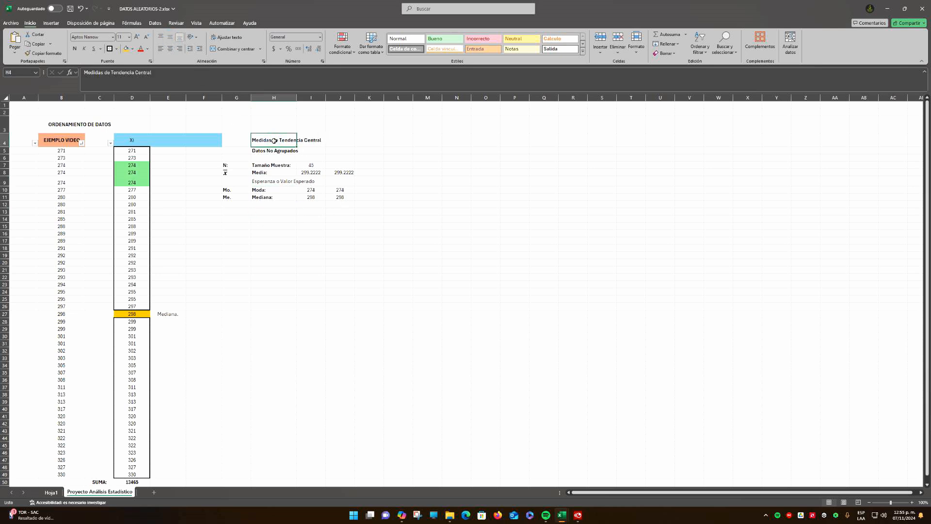
left_click_drag(236, 141, 347, 141)
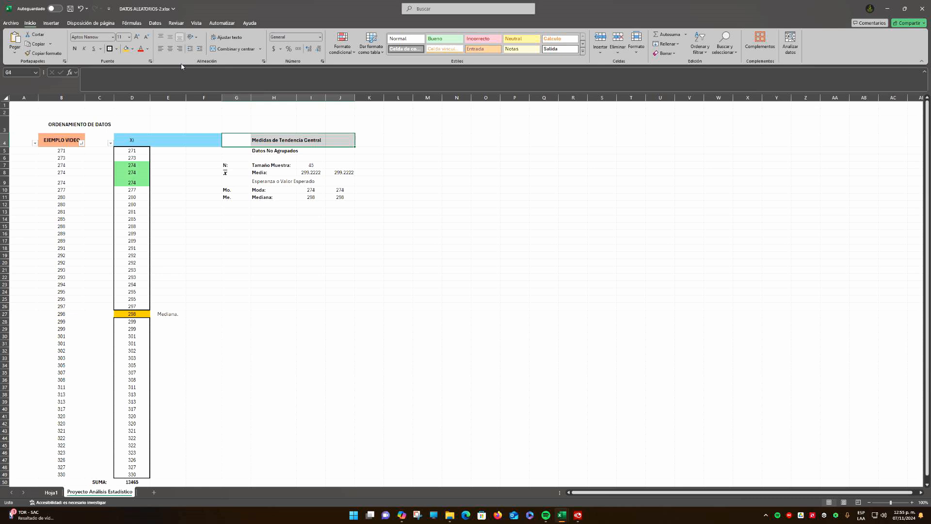
left_click(232, 49)
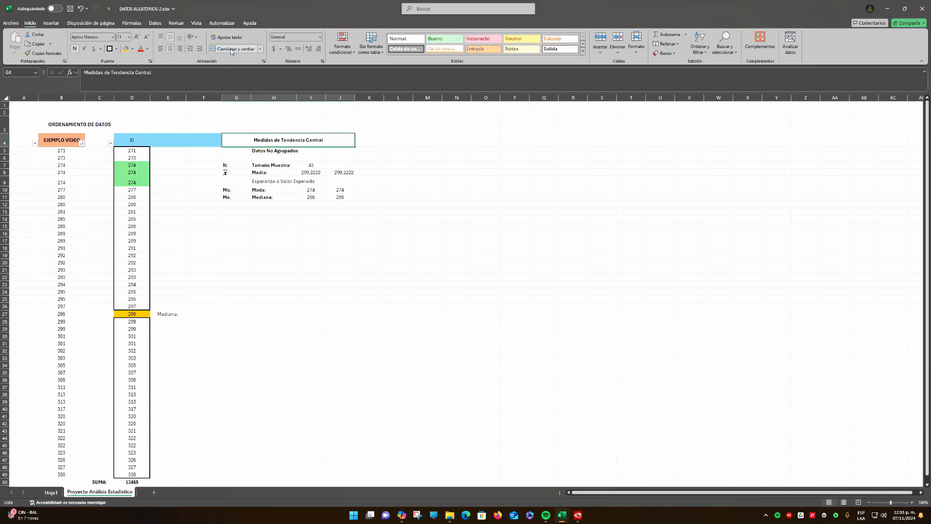
left_click_drag(234, 151, 347, 151)
left_click(232, 49)
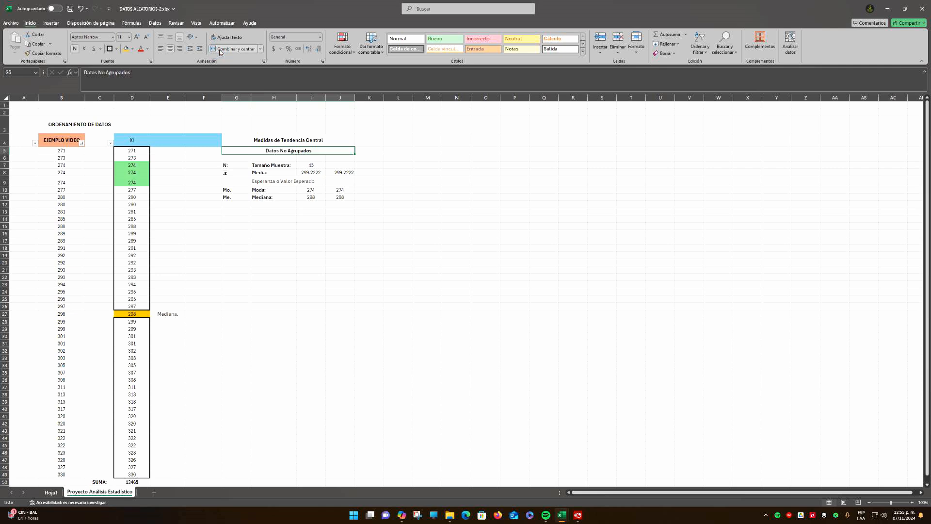
Apply a thick outside border around the central tendency table G4:J11
left_click_drag(251, 141, 338, 198)
left_click(110, 48)
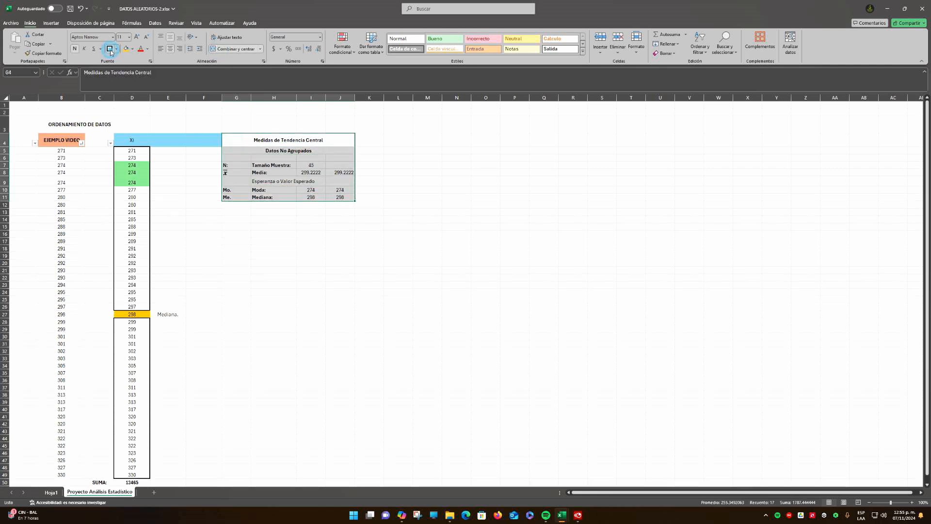
left_click(415, 174)
Fill the merged Medidas de Tendencia Central heading with grey
left_click(251, 138)
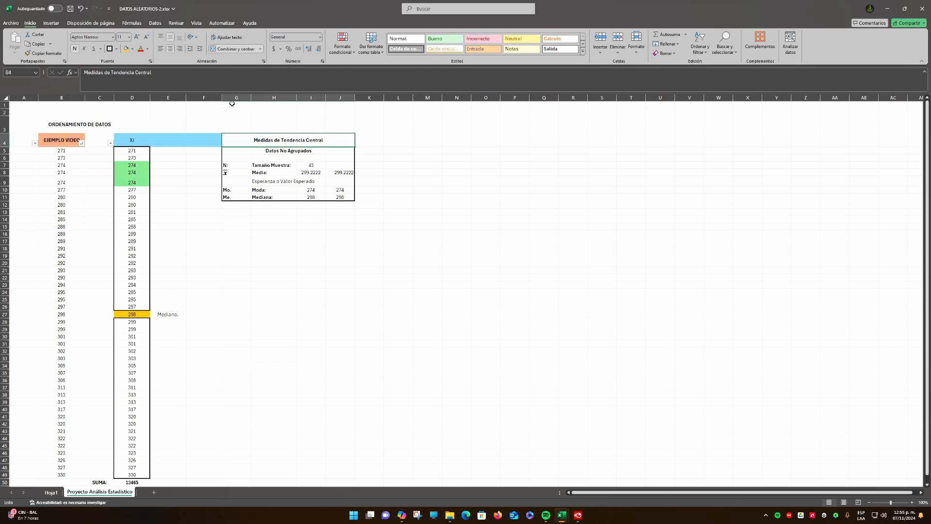
left_click(132, 49)
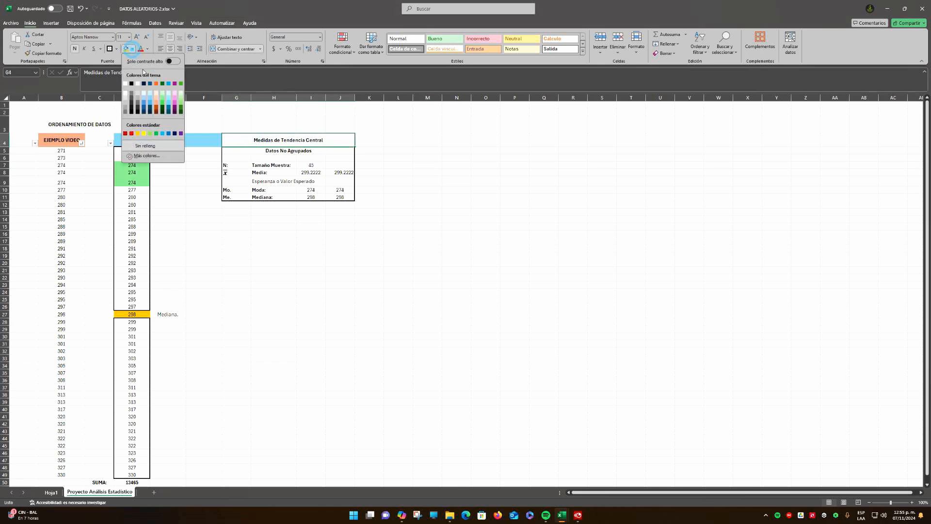
left_click(126, 104)
left_click(426, 190)
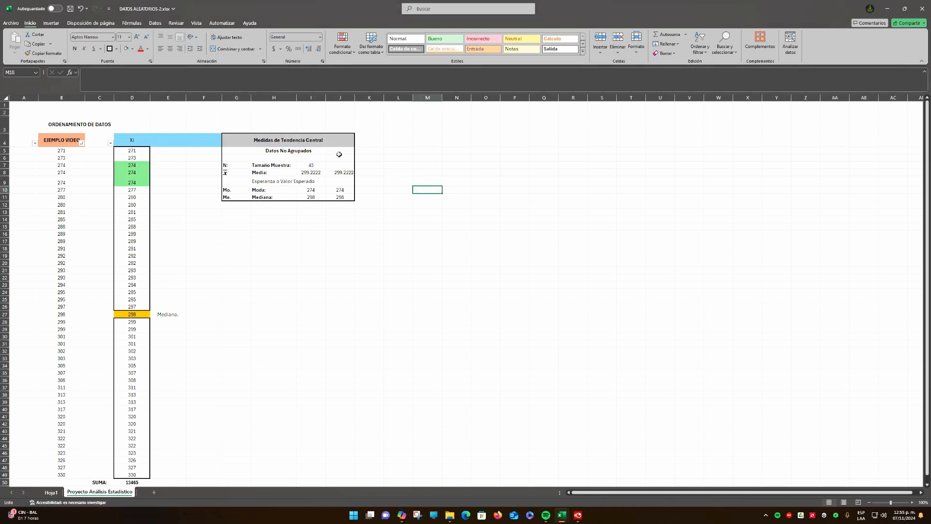
left_click(262, 151)
left_click(455, 182)
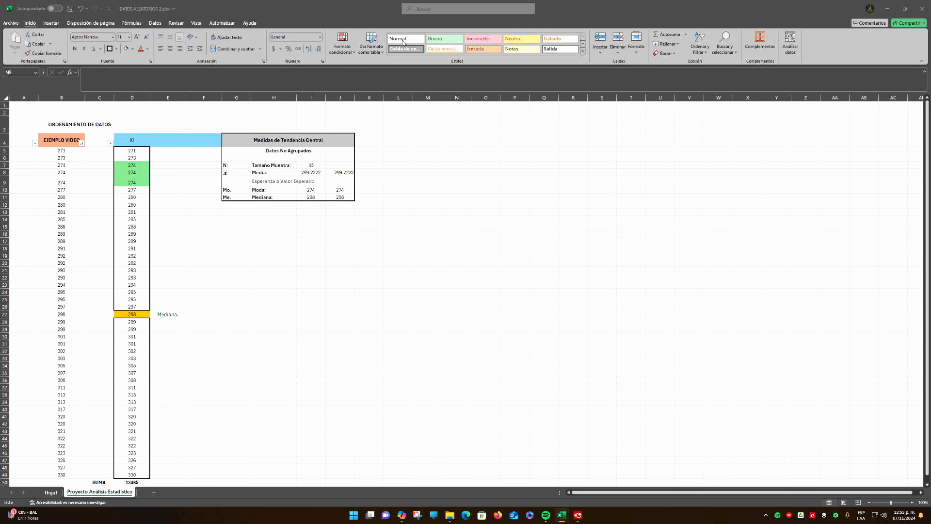
Enter the headings "Medidas de Dispersión" in G13 and "Datos No Agrupados" in G14
left_click(247, 214)
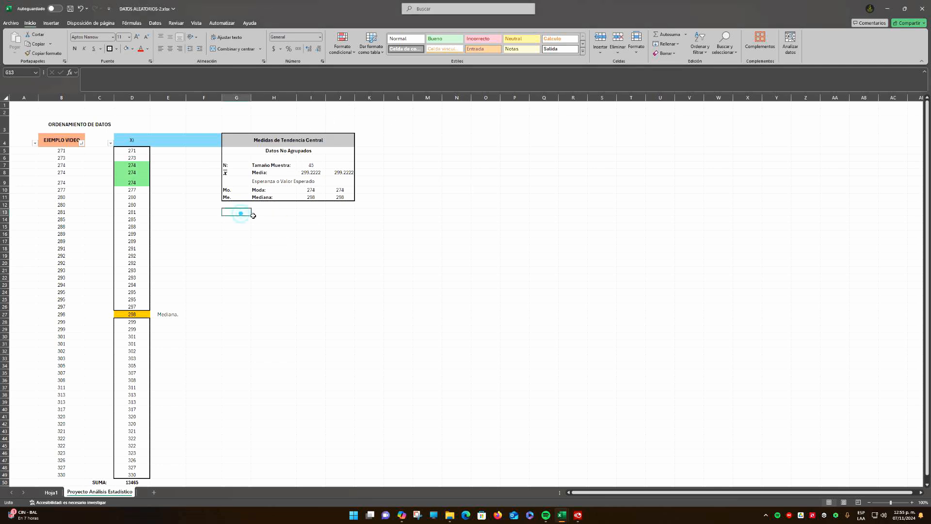
type("Medidas de Dispersión")
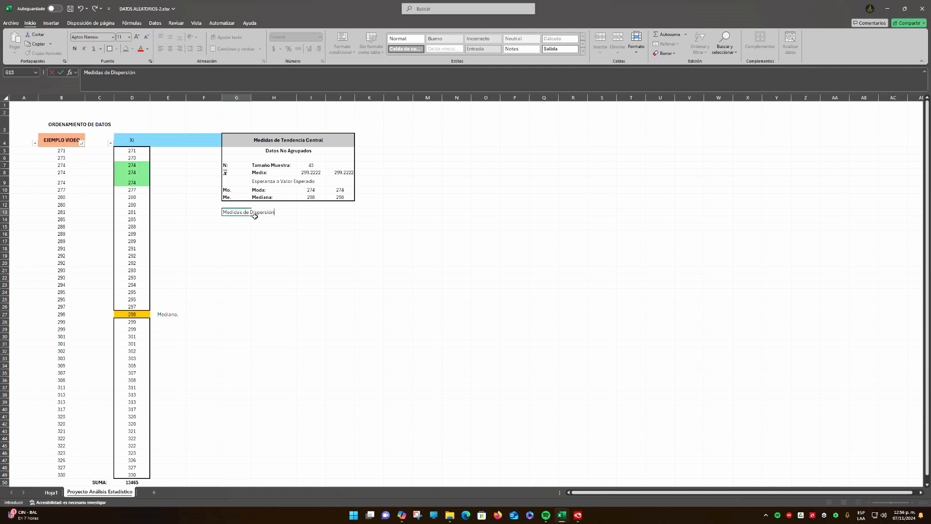
key("Return")
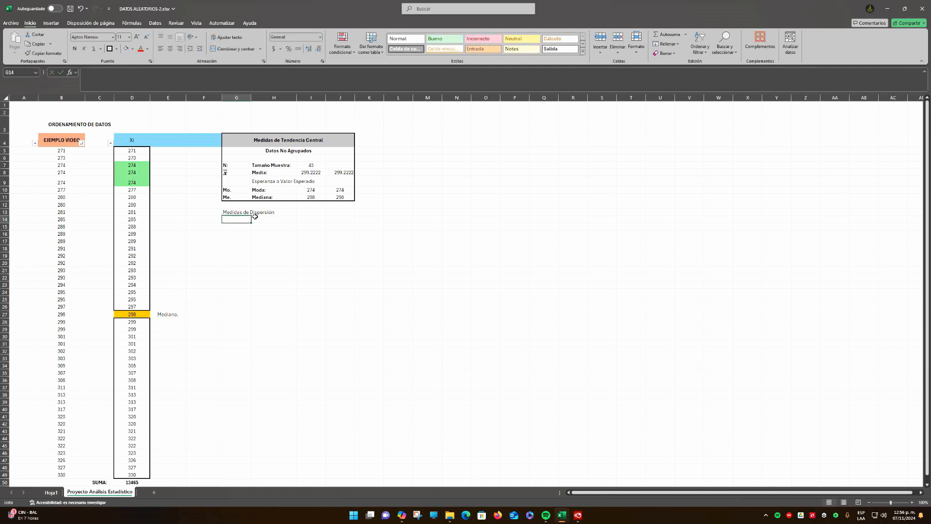
type("Datos")
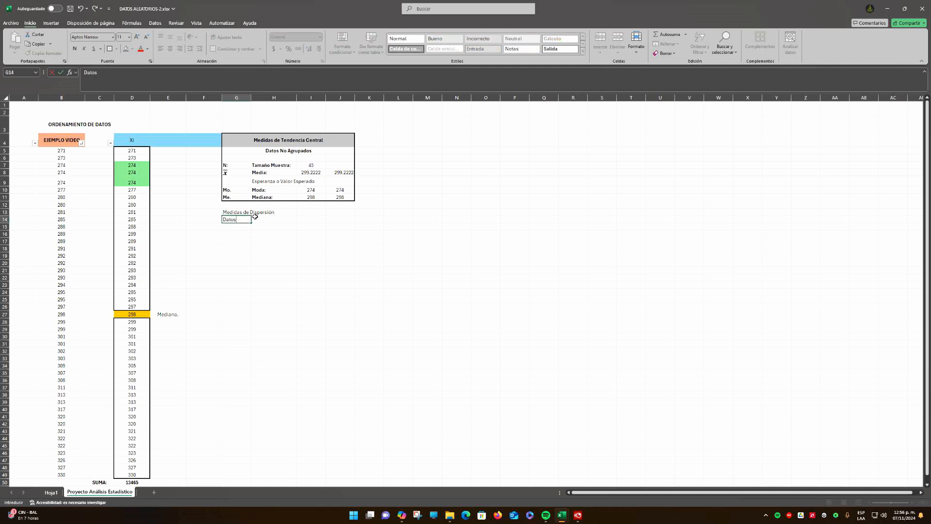
type(" No Agrupados")
key("Return")
Merge and center Medidas de Dispersión across G13:J13 in bold, and Datos No Agrupados across G14:J14
left_click_drag(225, 212, 341, 212)
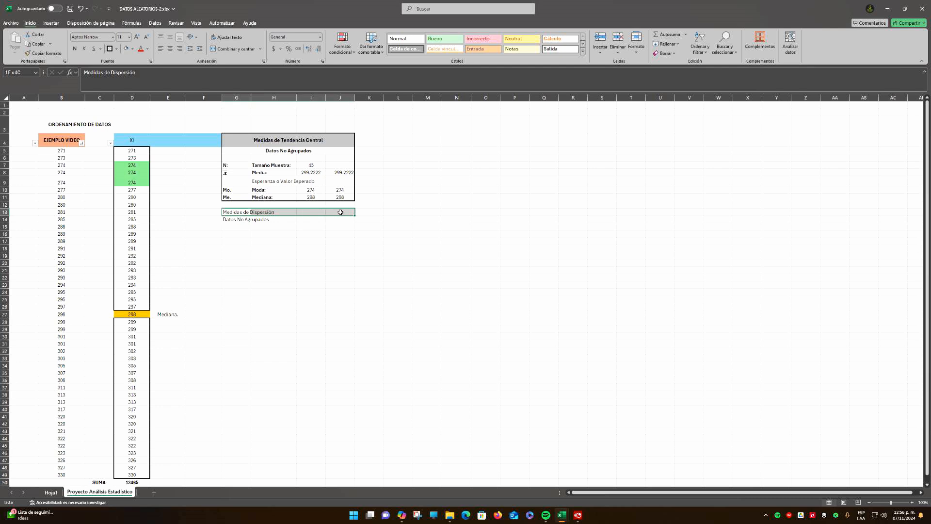
left_click(232, 49)
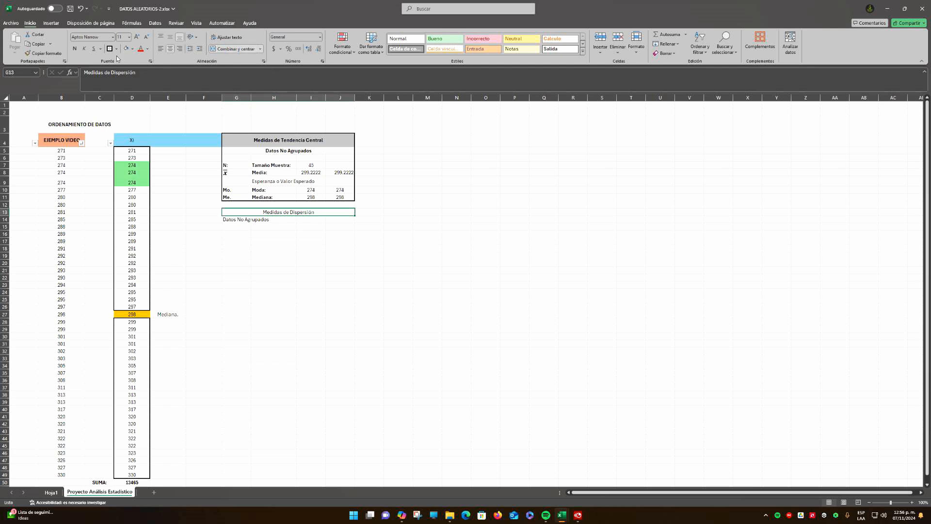
left_click(75, 48)
left_click(244, 226)
left_click_drag(235, 220, 342, 219)
left_click(232, 49)
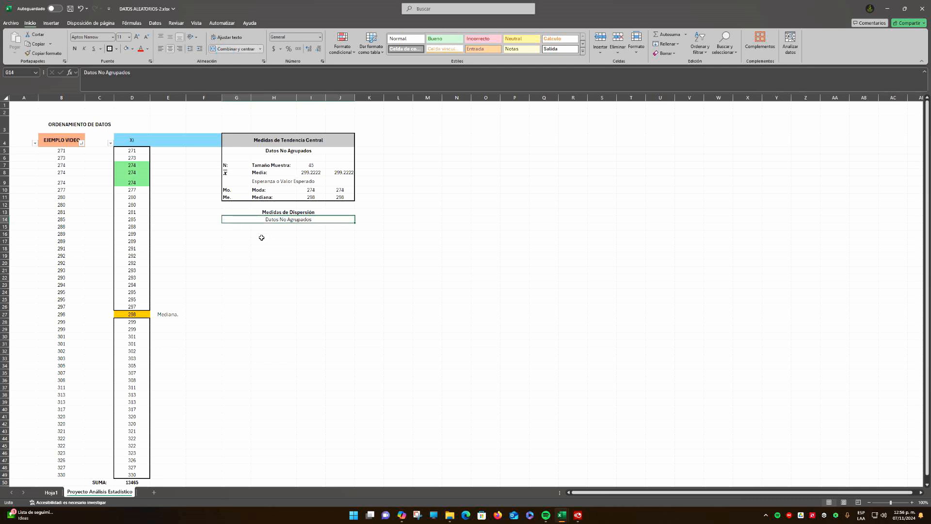
left_click(246, 233)
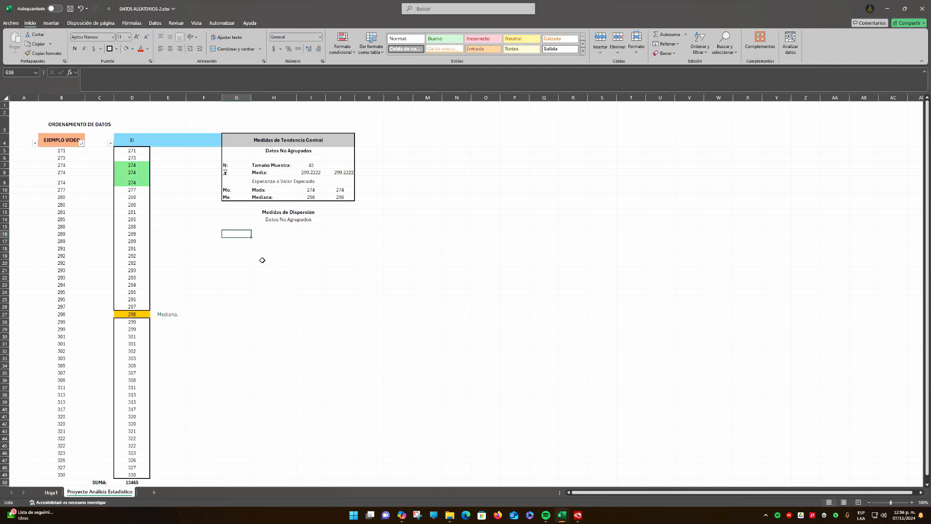
Enter the label "Rango:" in G17 and relocate it to H17 under the Medidas de Dispersión heading
left_click(240, 242)
type("Rango:")
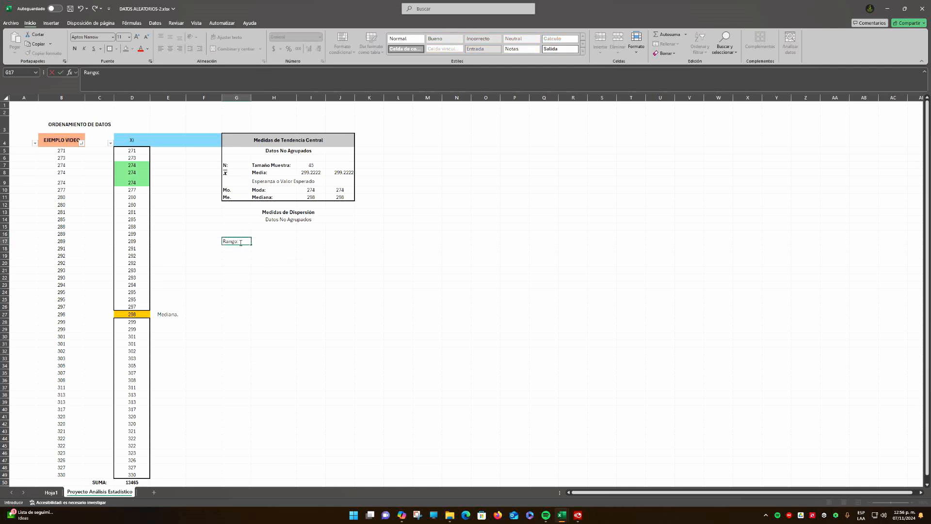
key("Return")
key("Return")
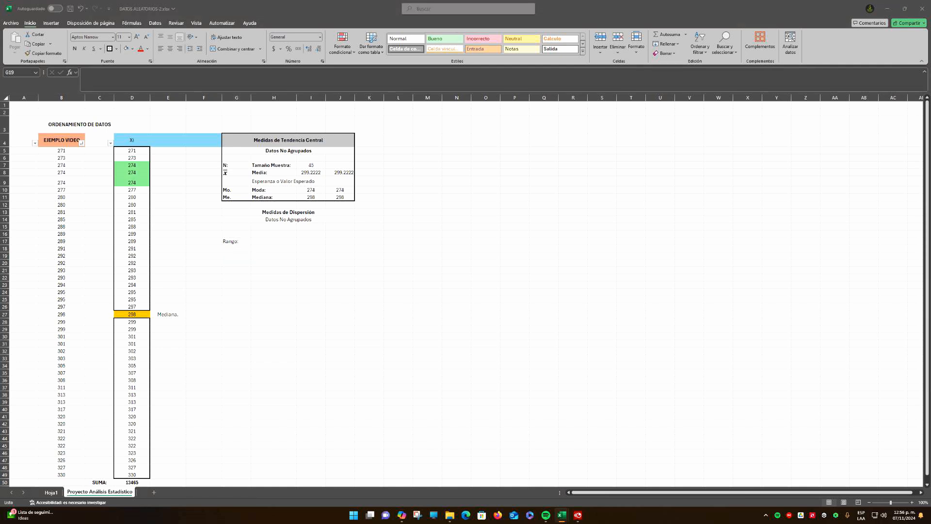
left_click(237, 256)
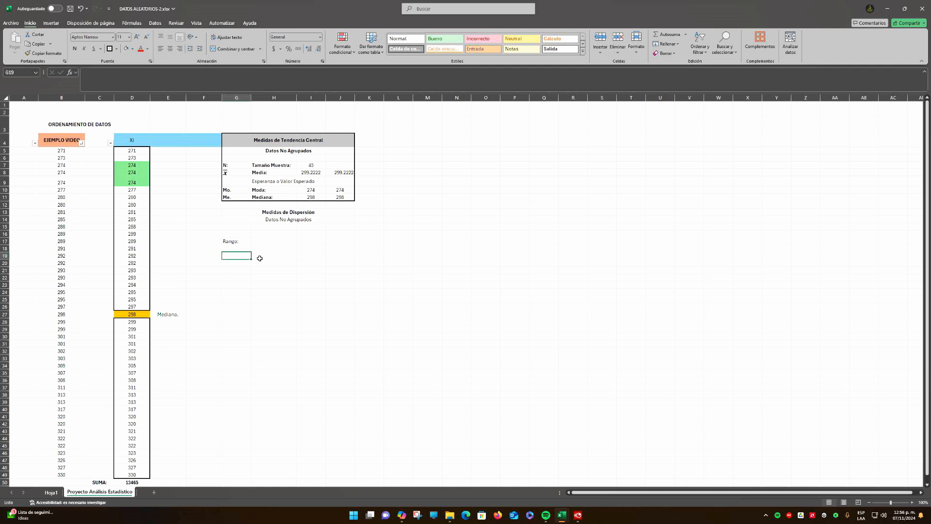
type("Var")
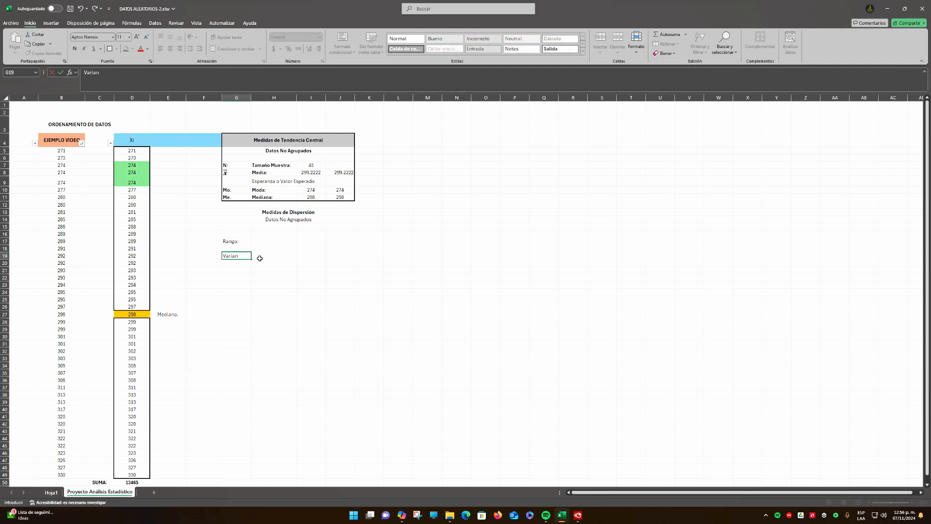
left_click_drag(244, 242, 275, 244)
Enter the label "Varianza:" in H19
left_click(266, 254)
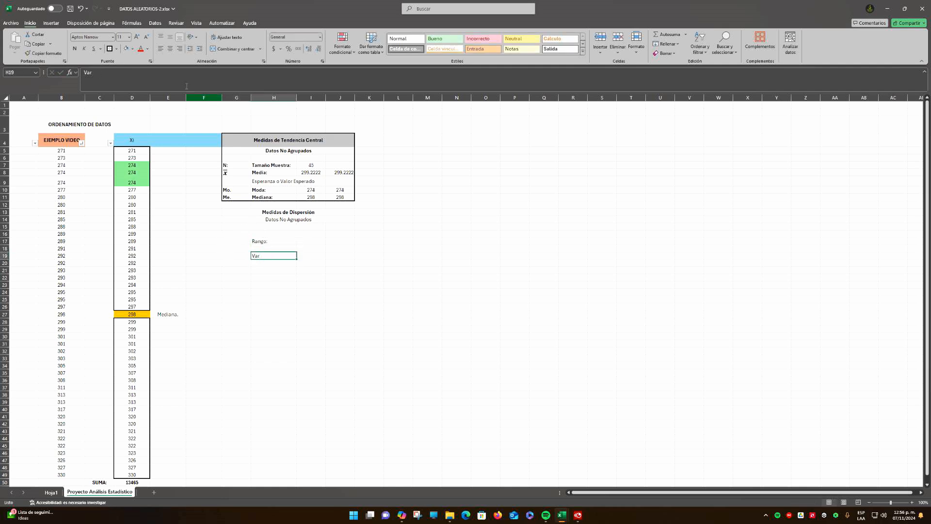
left_click(106, 76)
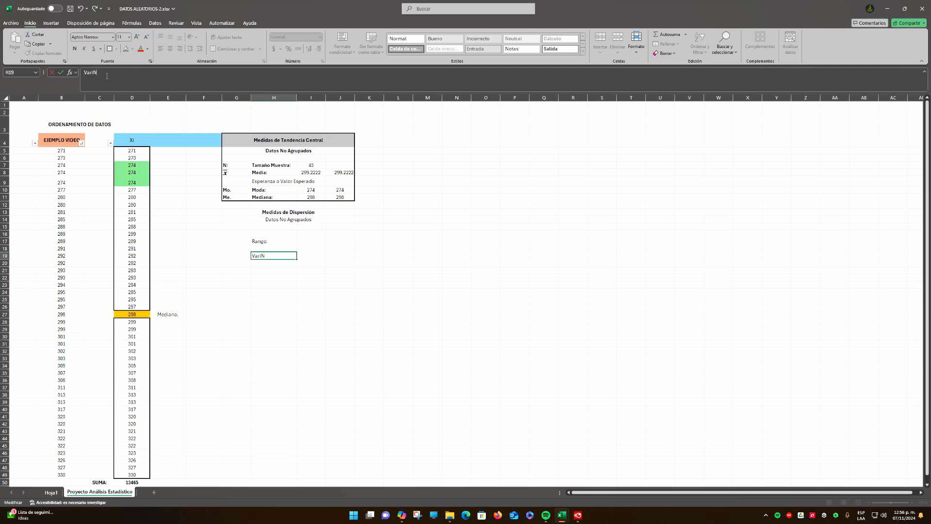
key("BackSpace")
key("BackSpace")
key("Return")
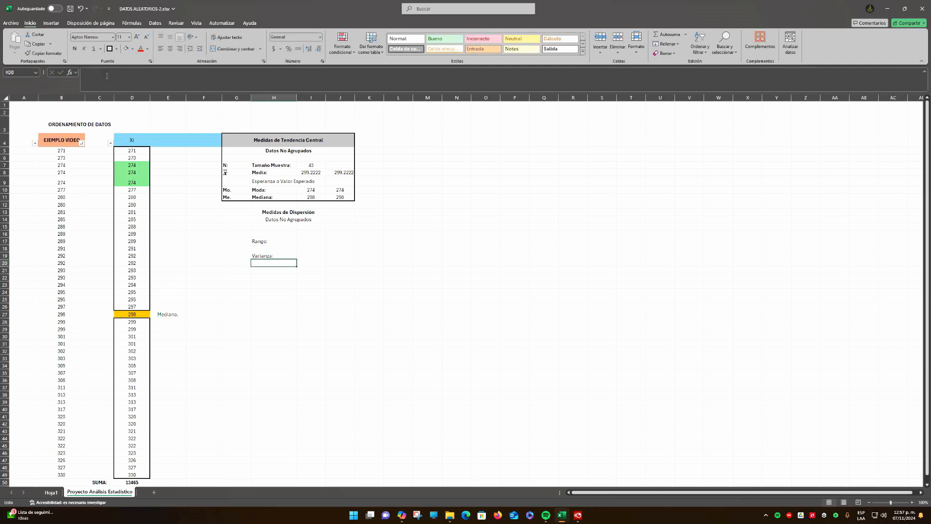
Enter the label "Desviación Estándar:" in H21 and widen column H to fit it
key("Return")
type("Desviación Estándar:")
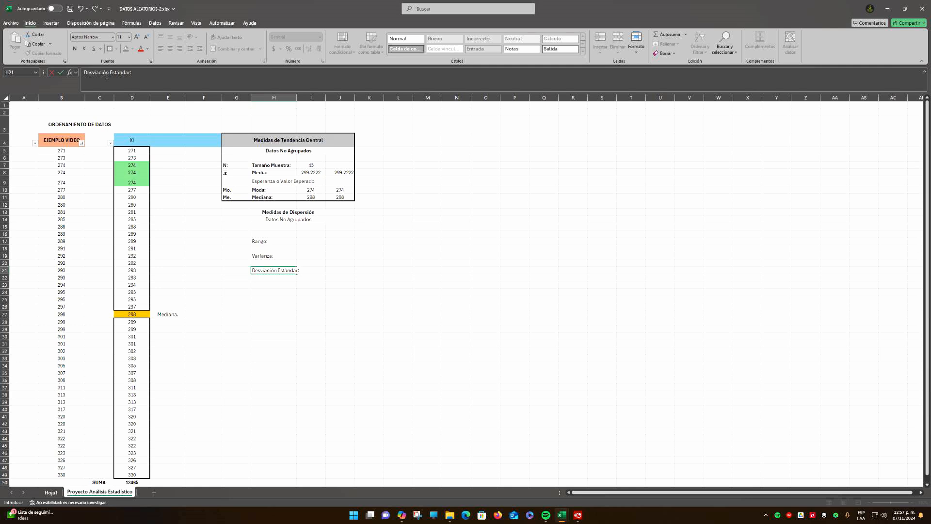
key("Return")
left_click_drag(296, 98, 305, 98)
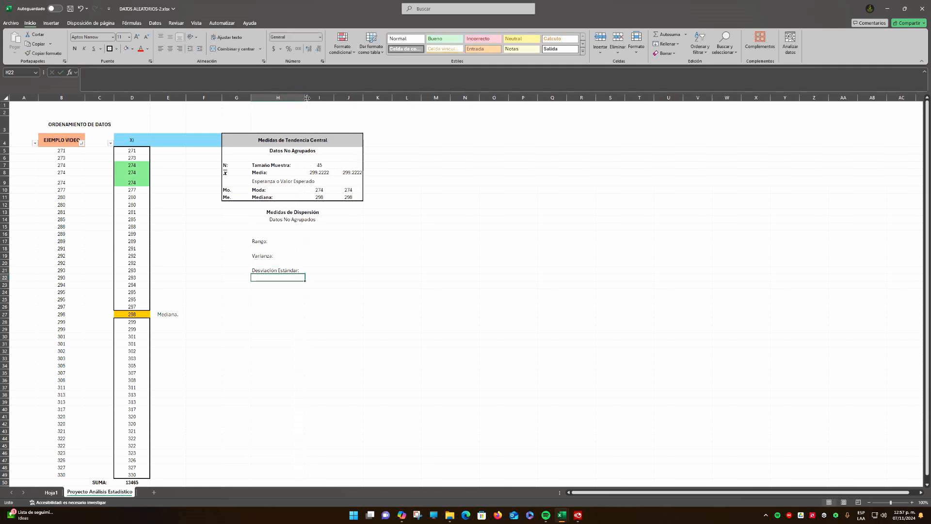
Make the Rango label in H17 bold
left_click(266, 261)
left_click(241, 244)
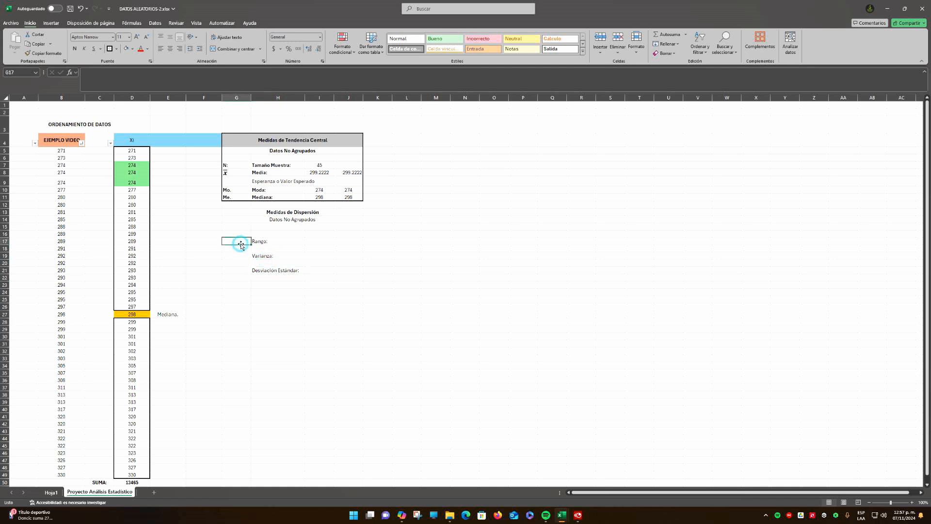
left_click(265, 244)
left_click(76, 49)
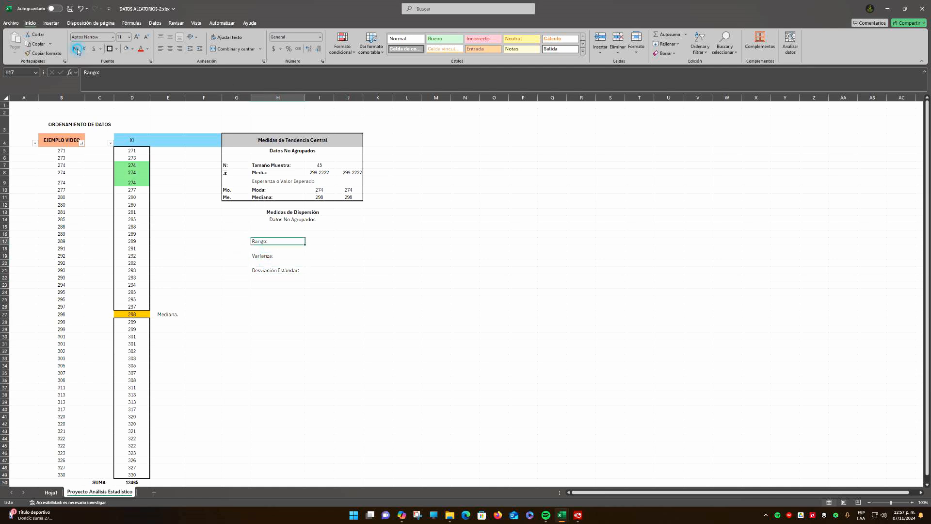
Calculate the range in I17 by subtracting the smallest Xi value from the largest with =D49-D5
left_click(315, 241)
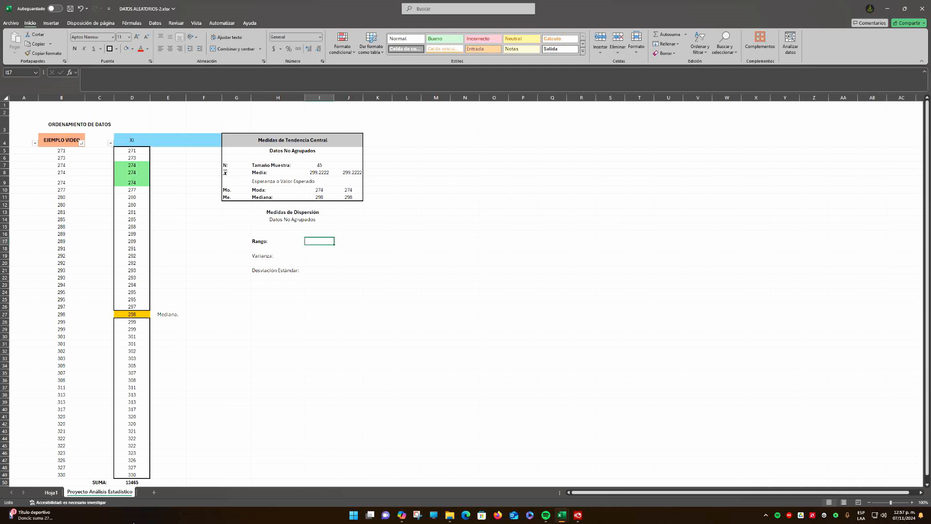
left_click(131, 475)
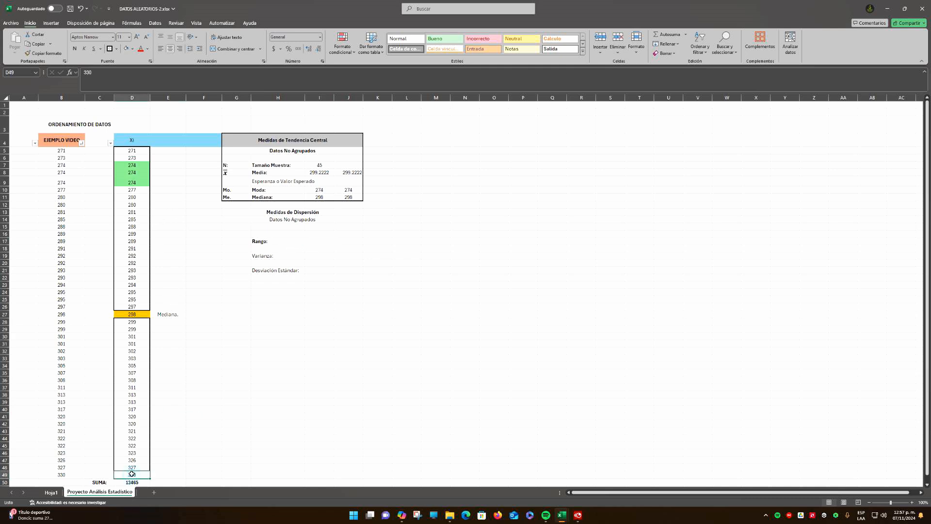
left_click(133, 151)
left_click(320, 242)
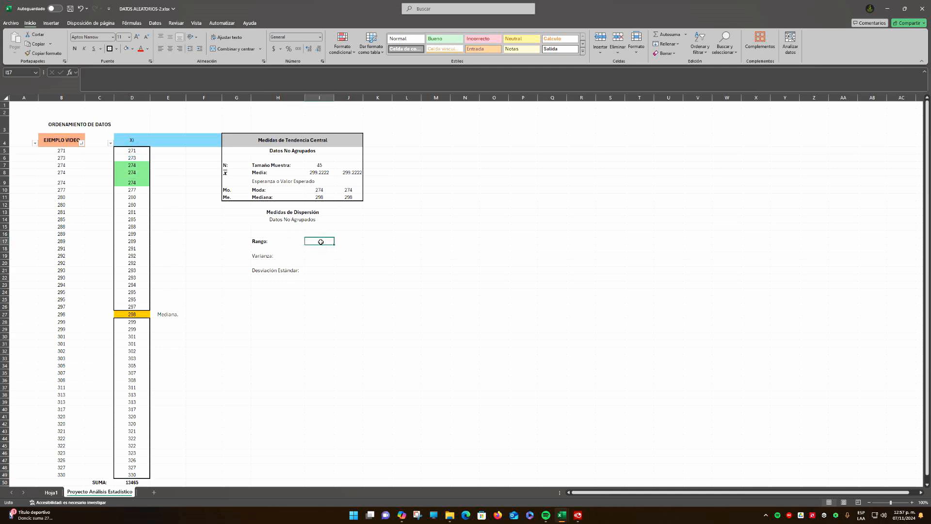
type("=")
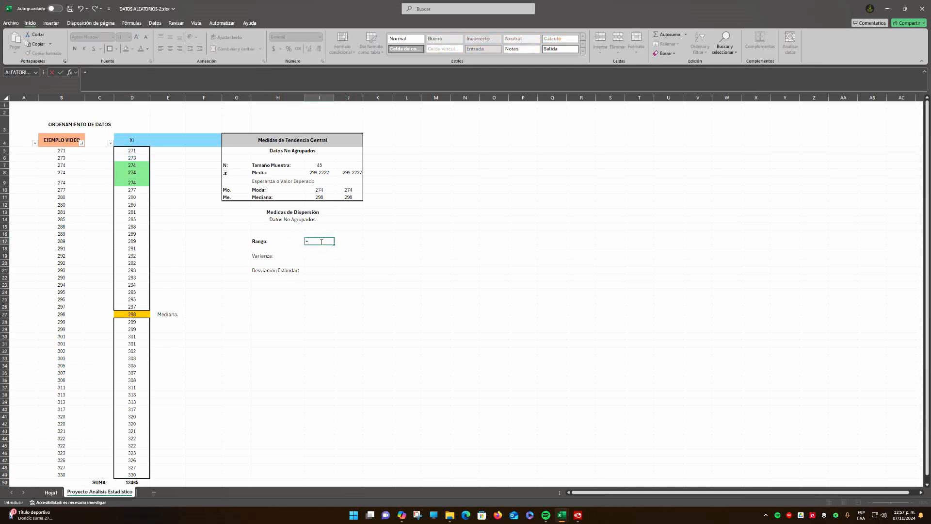
left_click(139, 475)
left_click(133, 151)
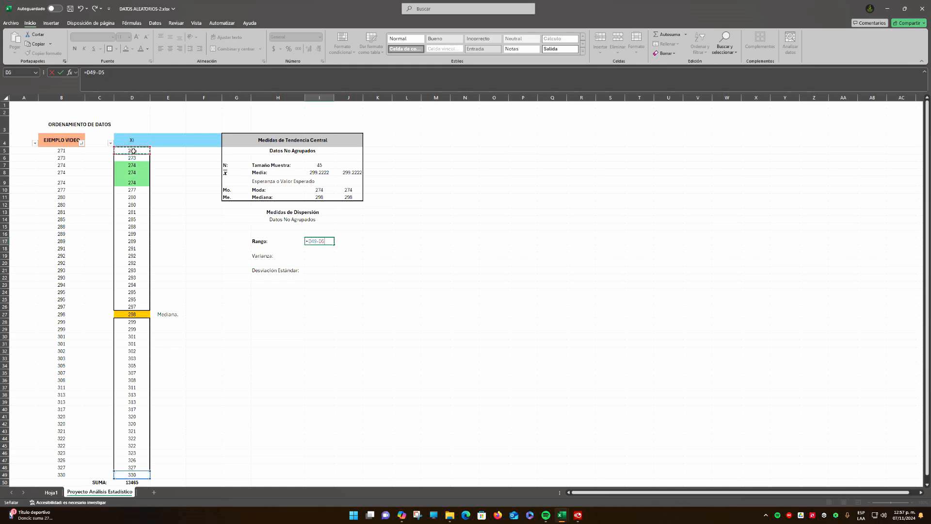
key("Return")
key("Up")
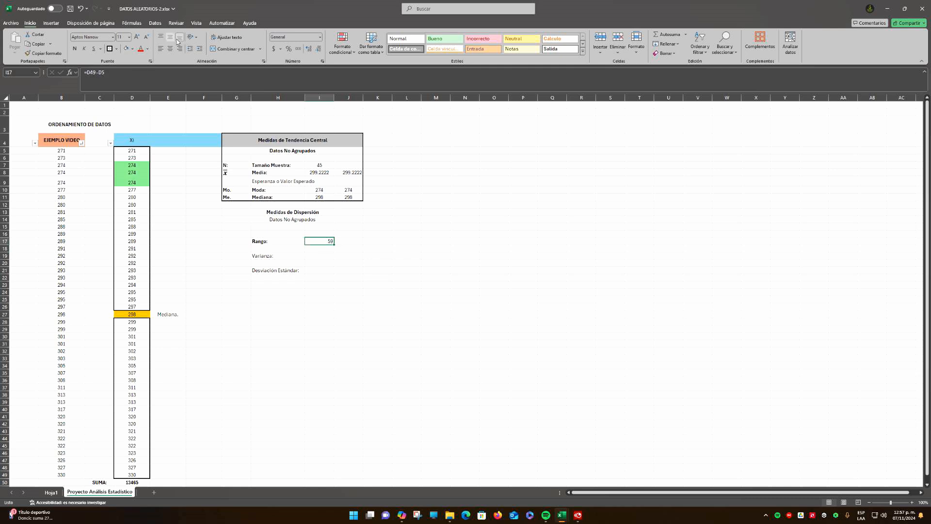
left_click(310, 264)
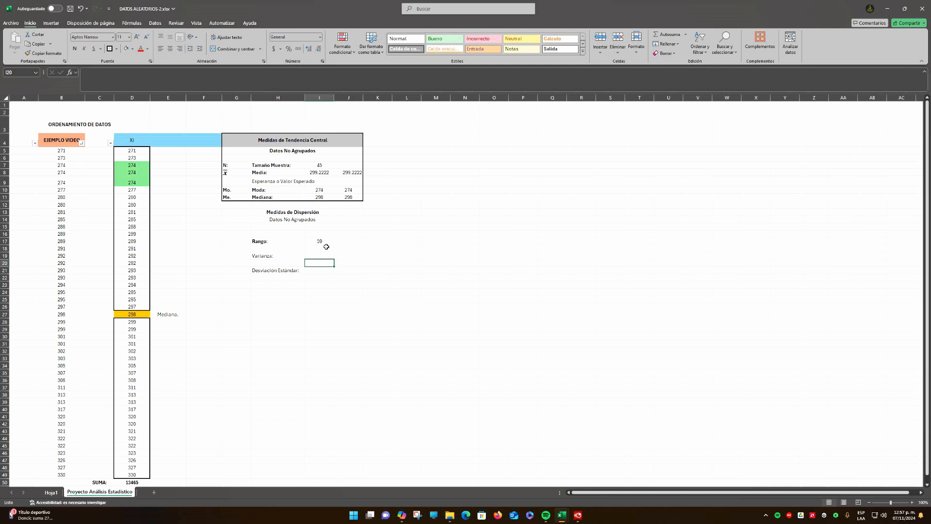
left_click(316, 241)
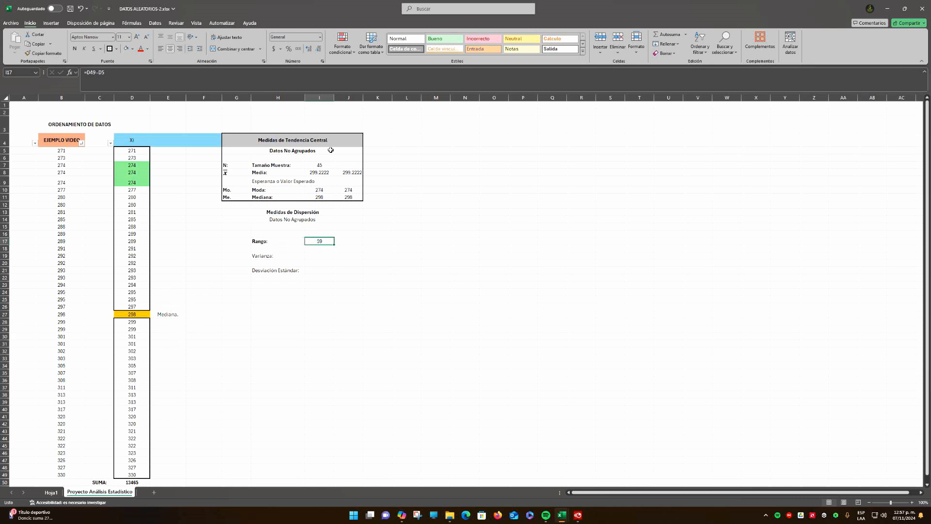
Switch to the workbook EBA_U3_EA_OSDC.xlsx and examine the ordered percentage data in its Porcentaje column on Hoja1
left_click(24, 124)
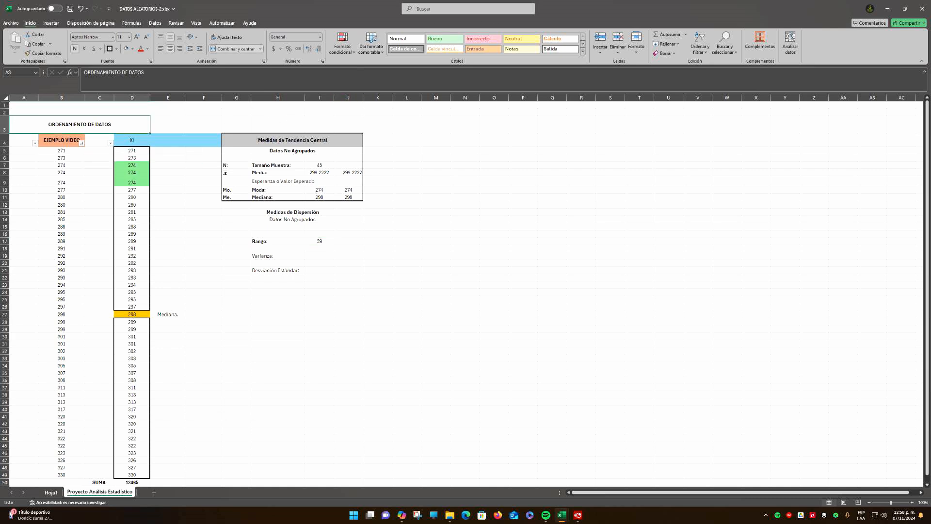
left_click_drag(592, 1, 573, 2)
scroll(220, 400, "up", 3)
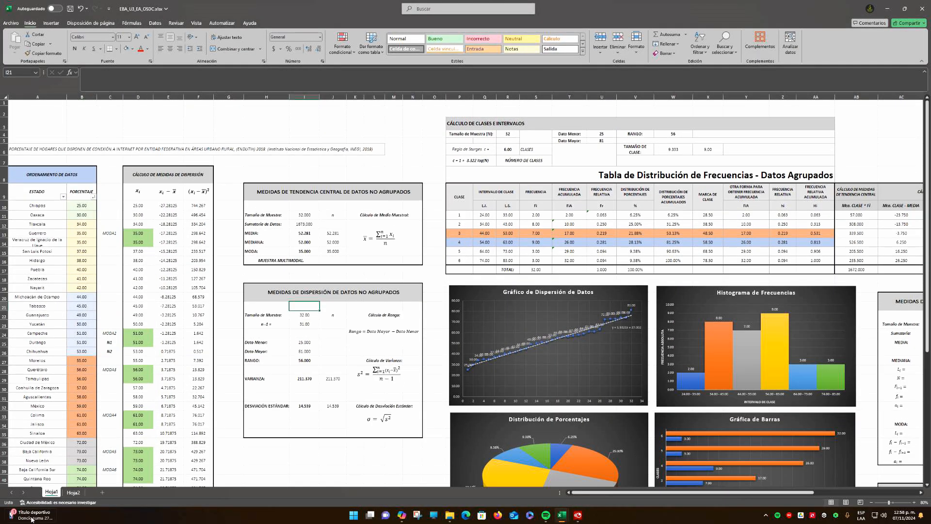
left_click(358, 451)
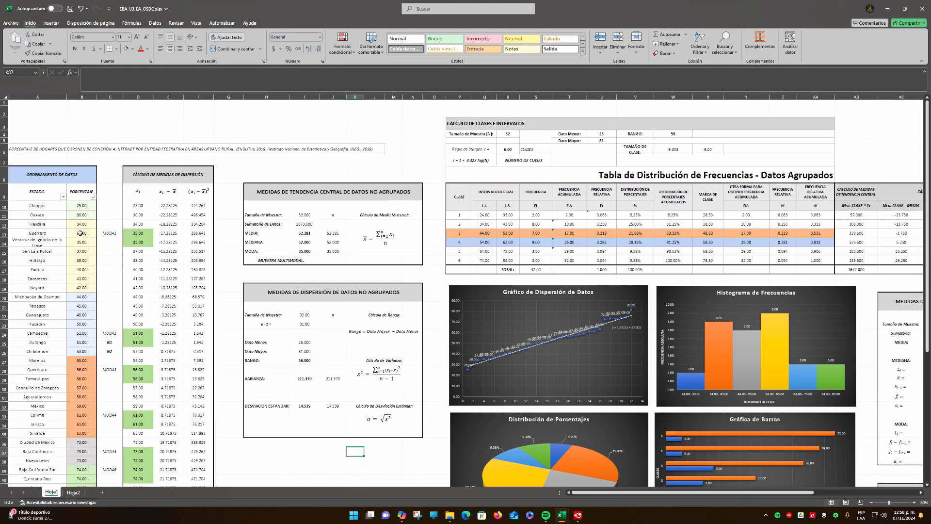
left_click_drag(84, 204, 82, 462)
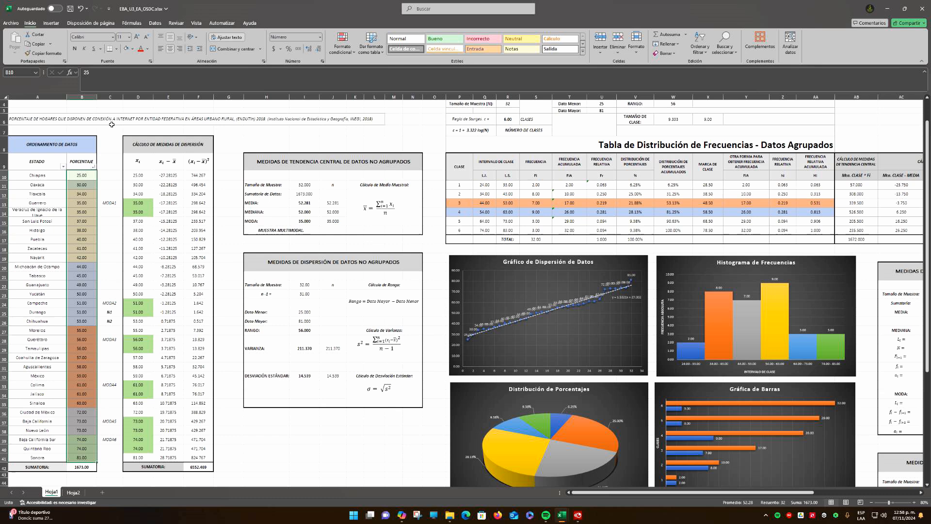
left_click(82, 177)
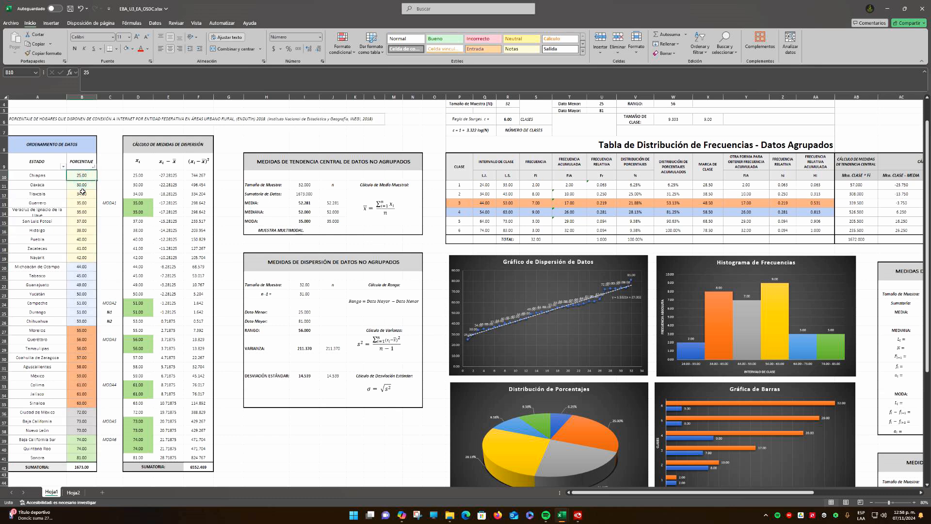
left_click(84, 213)
left_click(82, 238)
left_click(80, 275)
left_click(78, 294)
left_click(73, 328)
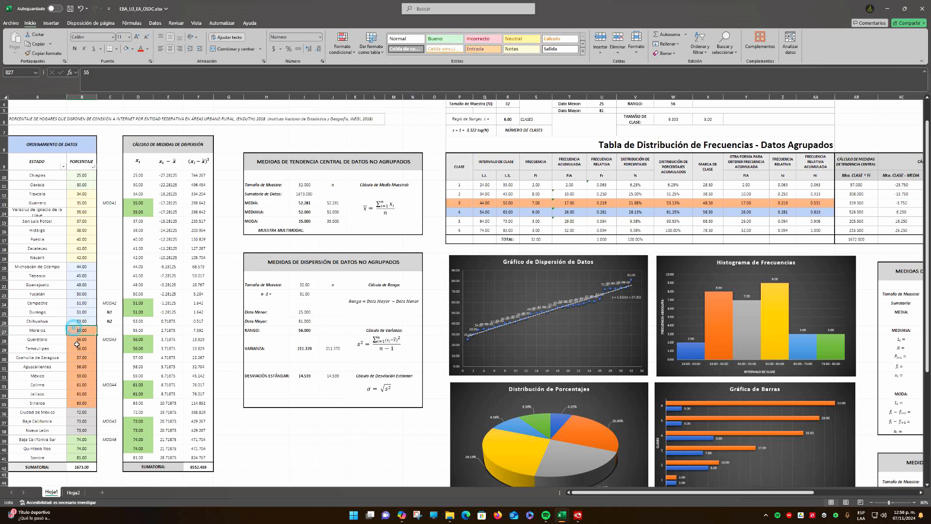
left_click(75, 359)
left_click_drag(82, 175, 82, 457)
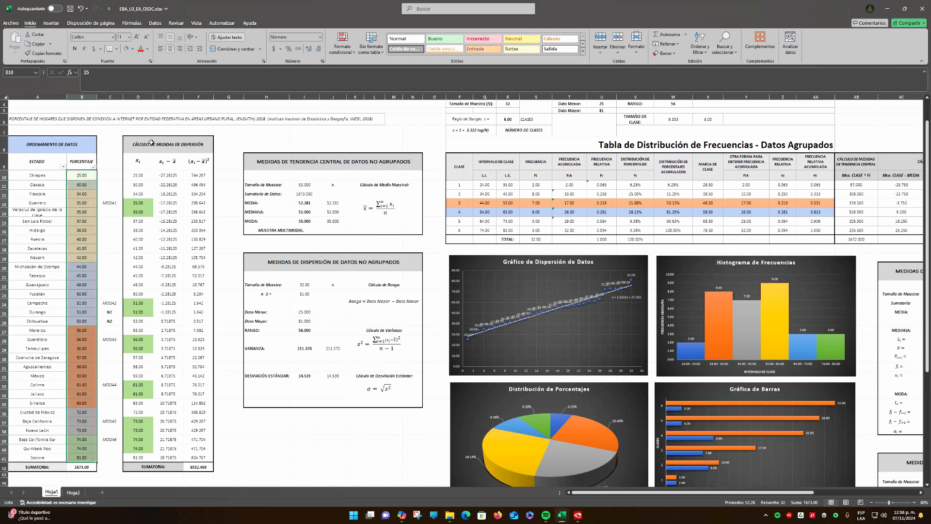
Examine the ungrouped central tendency table's mean equation and its sample size, mean, median and mode formulas
left_click_drag(290, 161, 399, 221)
left_click(391, 260)
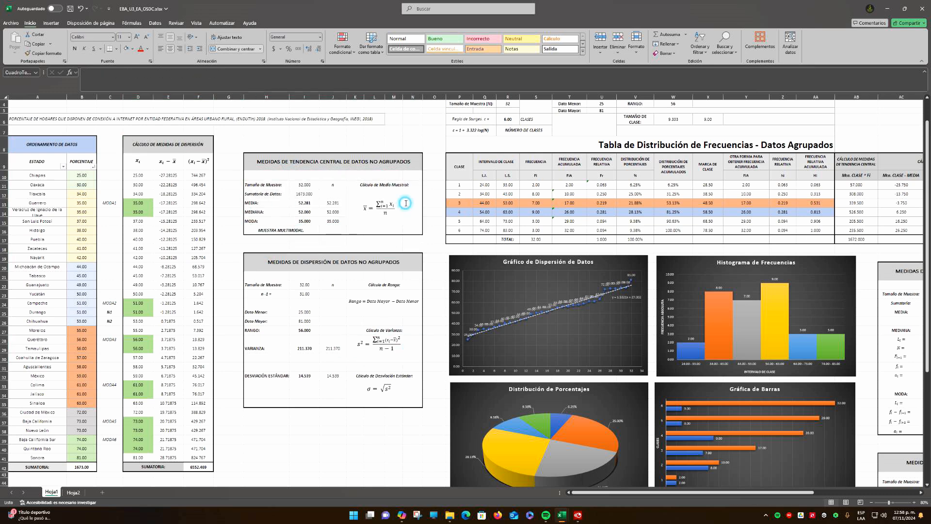
left_click(383, 206)
left_click(406, 242)
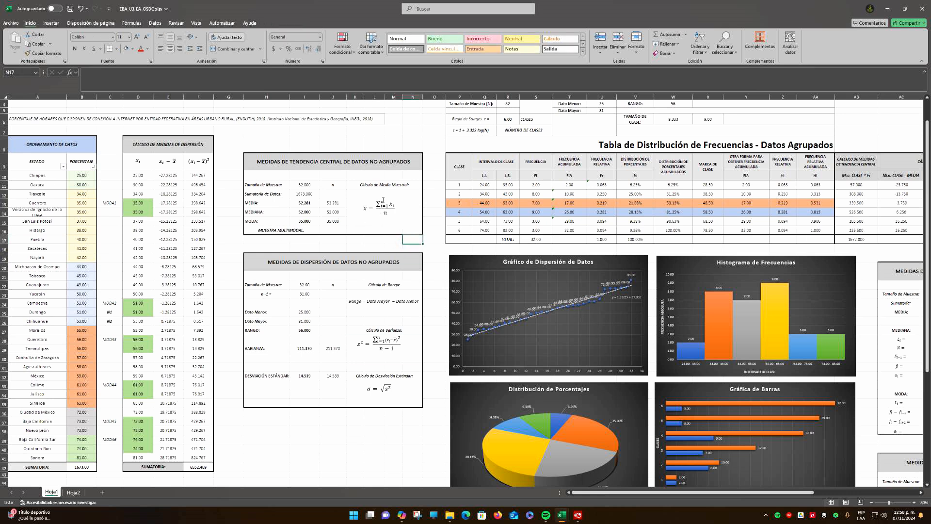
left_click(306, 186)
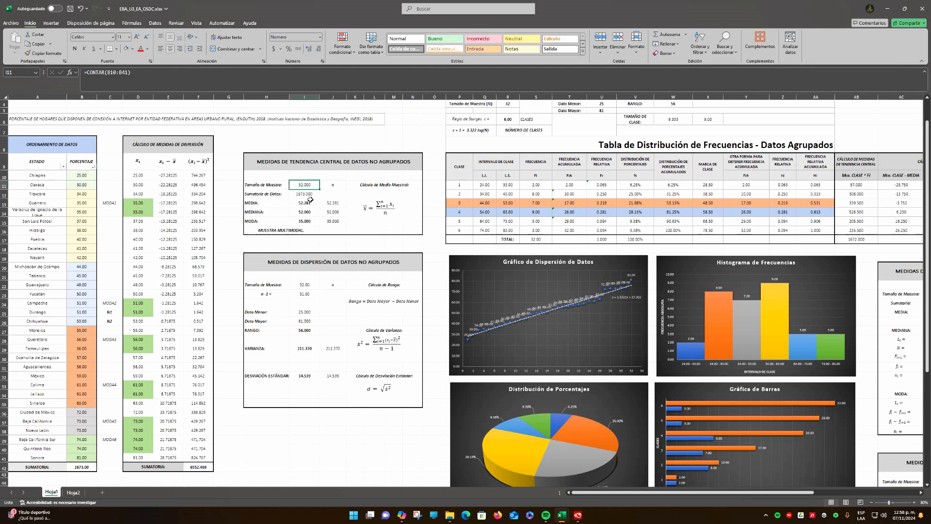
left_click(309, 203)
left_click(309, 212)
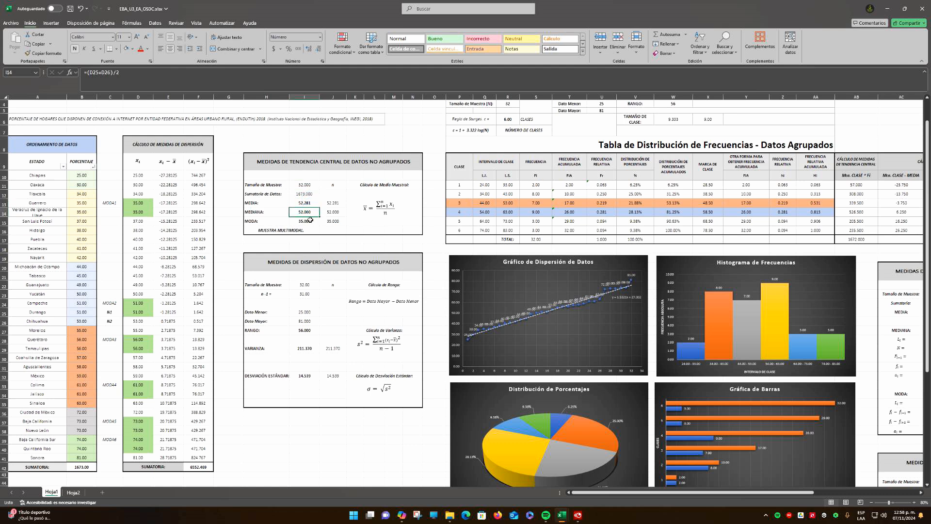
left_click(310, 221)
left_click(310, 212)
left_click(335, 212)
left_click(335, 222)
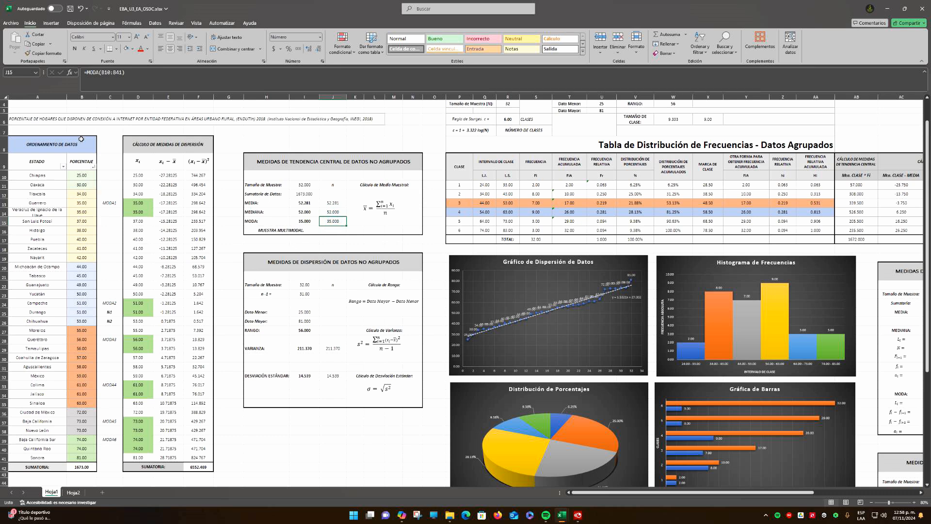
Open Hoja2 and examine its ordered data, deviation columns, simple frequency table and ungrouped central tendency and dispersion measures
left_click(73, 494)
scroll(404, 330, "up", 4, "ctrl")
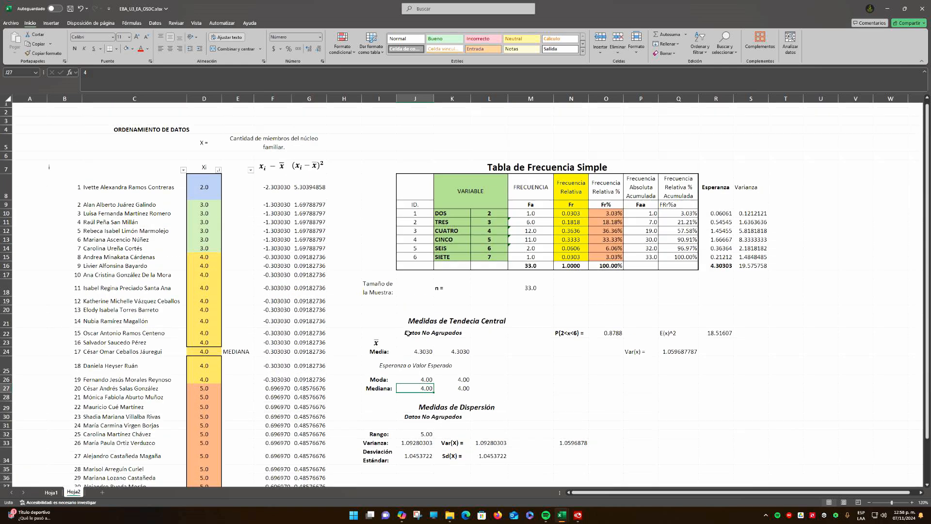
scroll(402, 259, "down", 2, "ctrl")
scroll(403, 259, "up", 2, "ctrl")
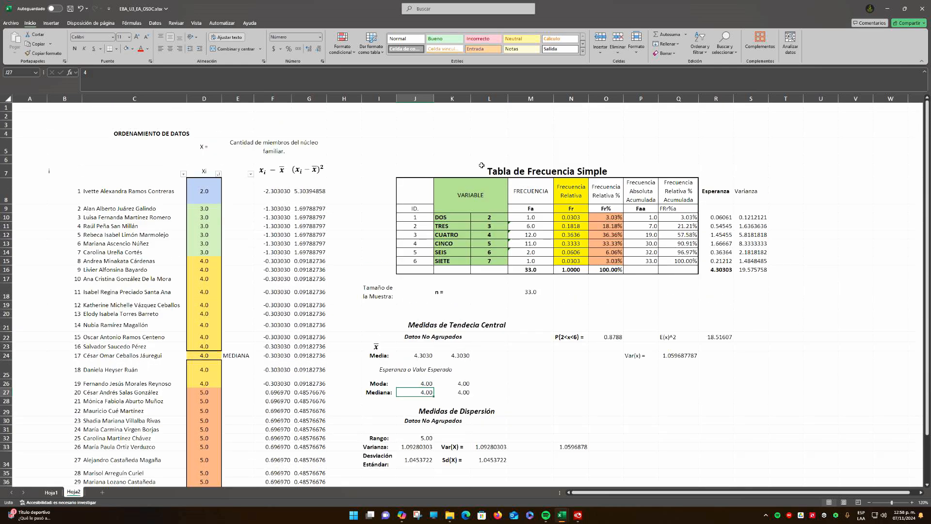
left_click(443, 168)
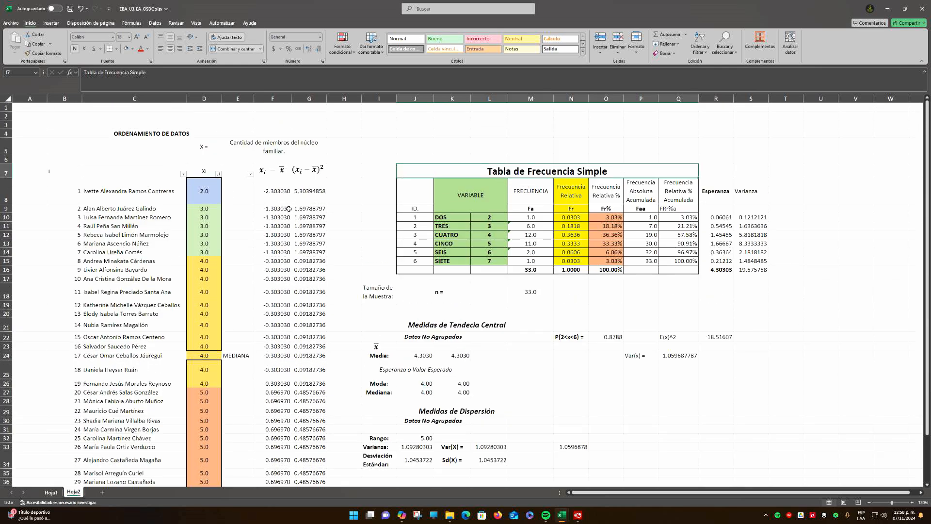
scroll(250, 275, "down", 3)
scroll(250, 274, "up", 3)
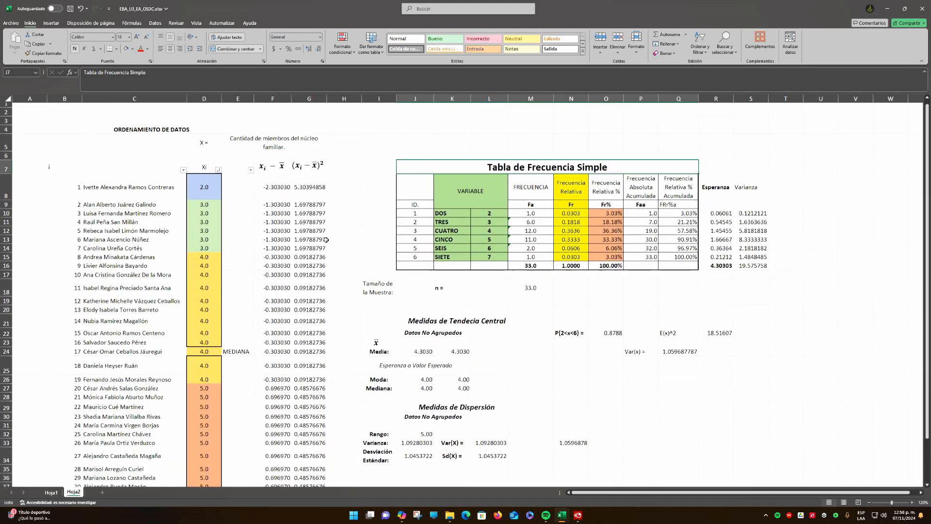
Return to Hoja1 and examine the frequency distribution table for grouped data with its dispersion calculation columns
left_click(51, 492)
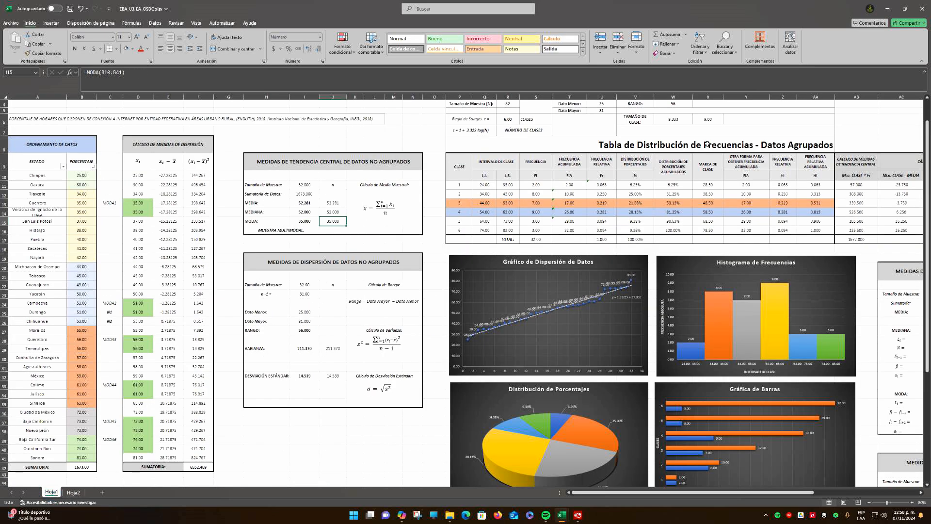
left_click(664, 146)
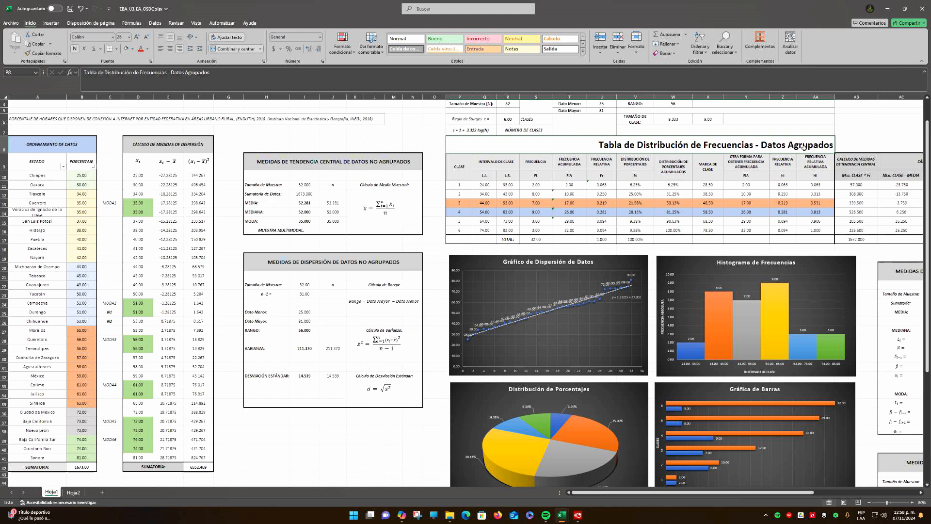
left_click_drag(642, 495, 699, 494)
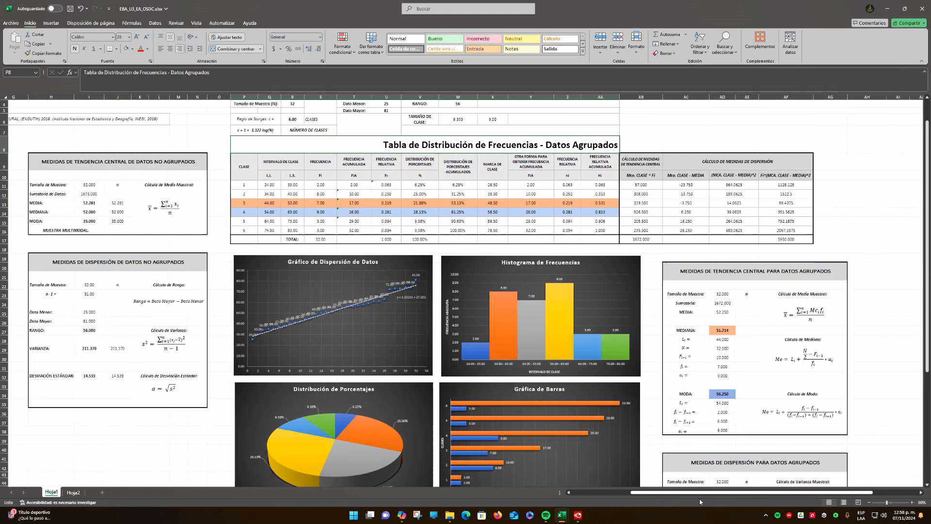
scroll(677, 351, "up", 1)
scroll(677, 350, "down", 1)
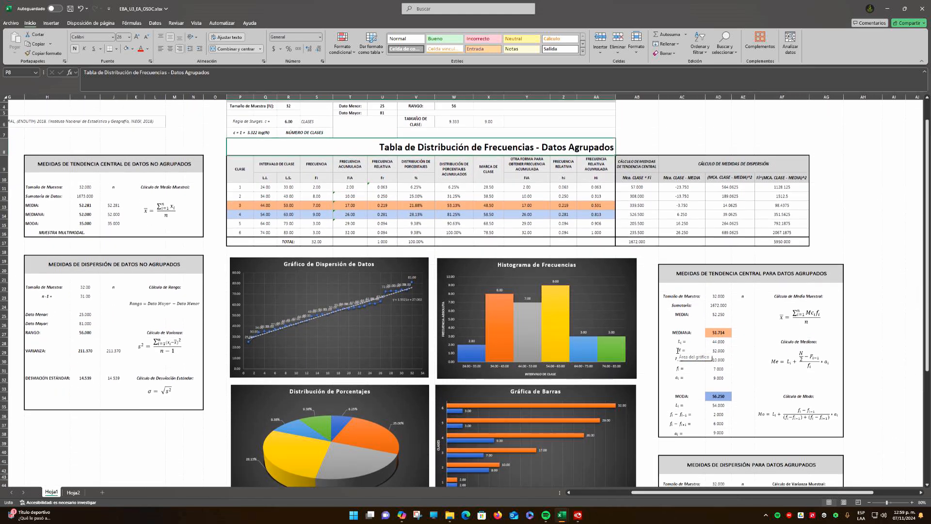
scroll(478, 210, "up", 1)
scroll(555, 210, "down", 1)
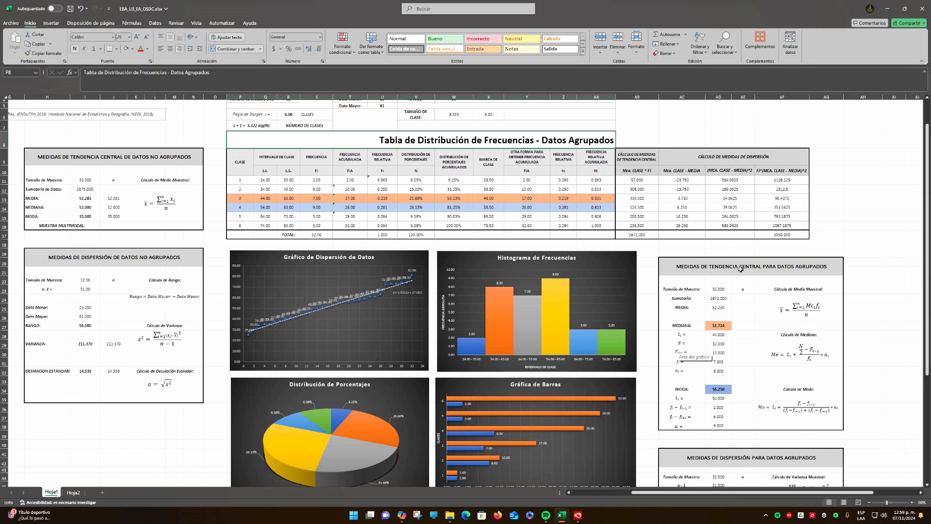
Examine the central tendency and dispersion tables for grouped data, along with the scatter chart and frequency histogram
scroll(555, 211, "down", 1)
left_click_drag(751, 231, 783, 390)
scroll(778, 358, "down", 3)
left_click_drag(682, 333, 759, 407)
scroll(372, 229, "up", 1)
scroll(372, 229, "down", 1)
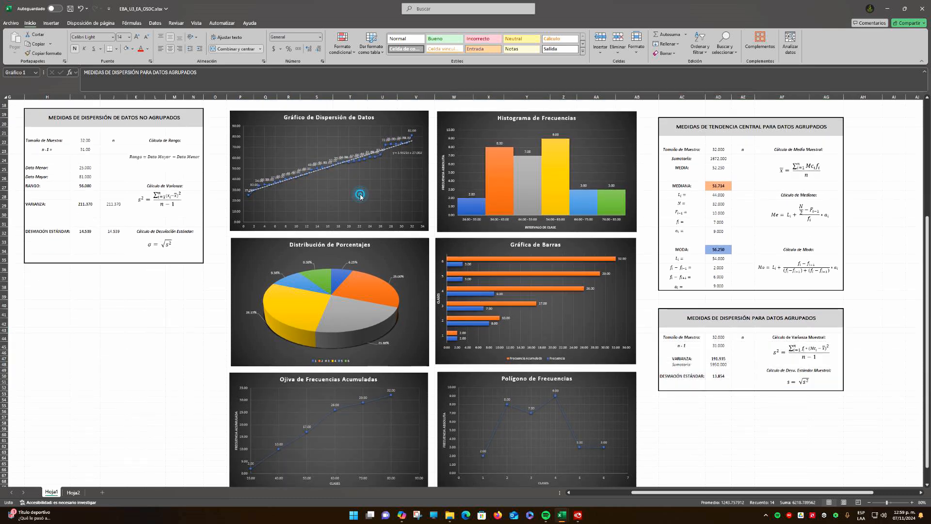
left_click(359, 191)
left_click(597, 123)
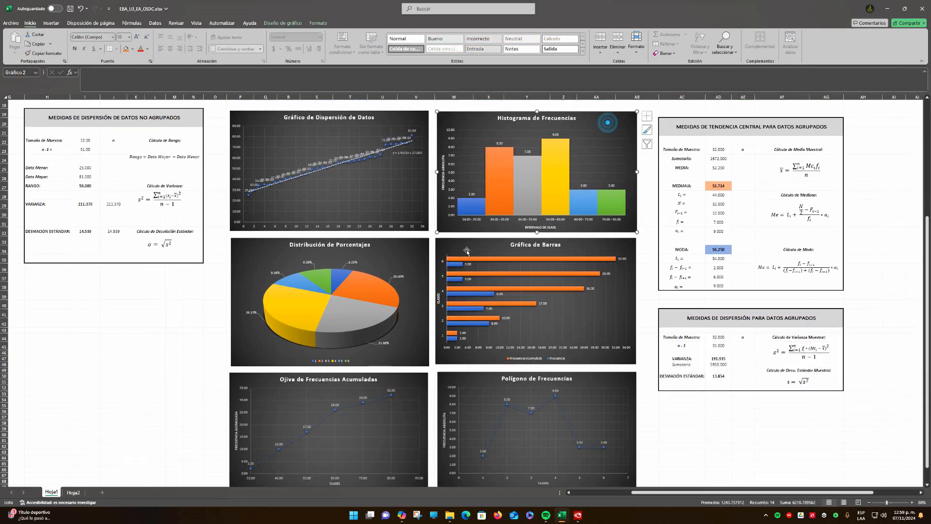
left_click(195, 303)
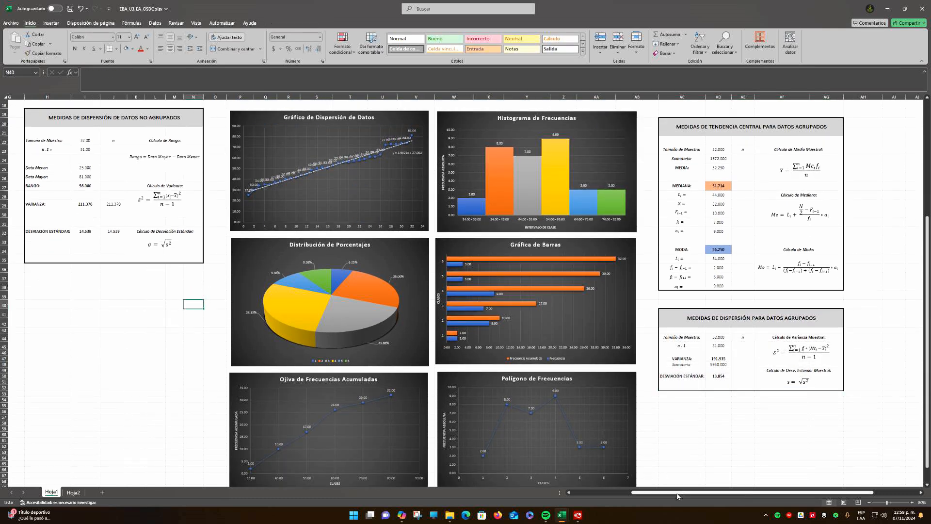
Switch back to the workbook DATOS ALEATORIOS-2.xlsx and enter the label N: in G15 beneath the dispersion heading
left_click_drag(560, 9, 558, 0)
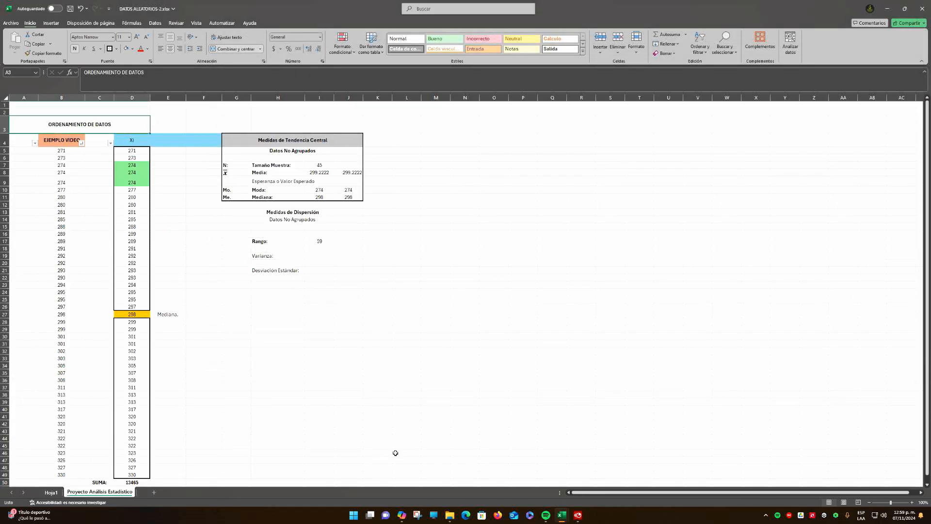
left_click(227, 239)
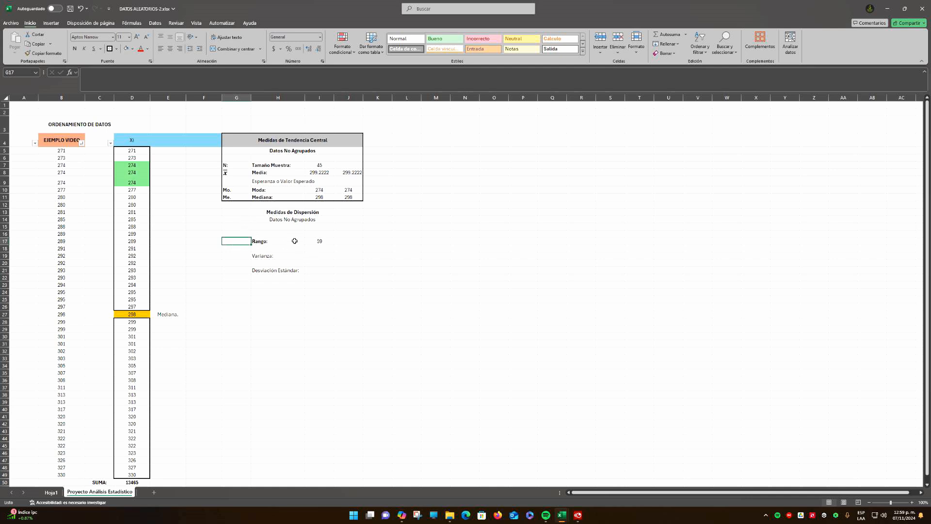
left_click(317, 242)
left_click(277, 257)
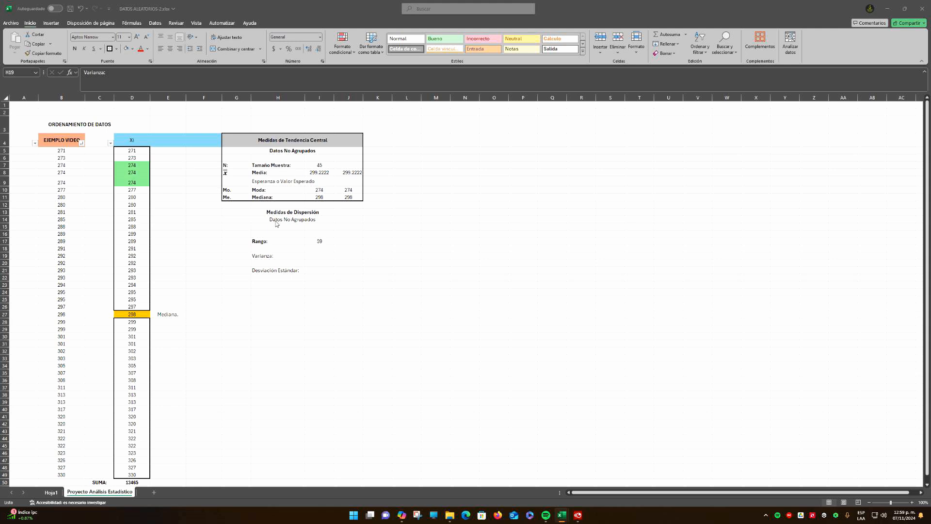
left_click(241, 225)
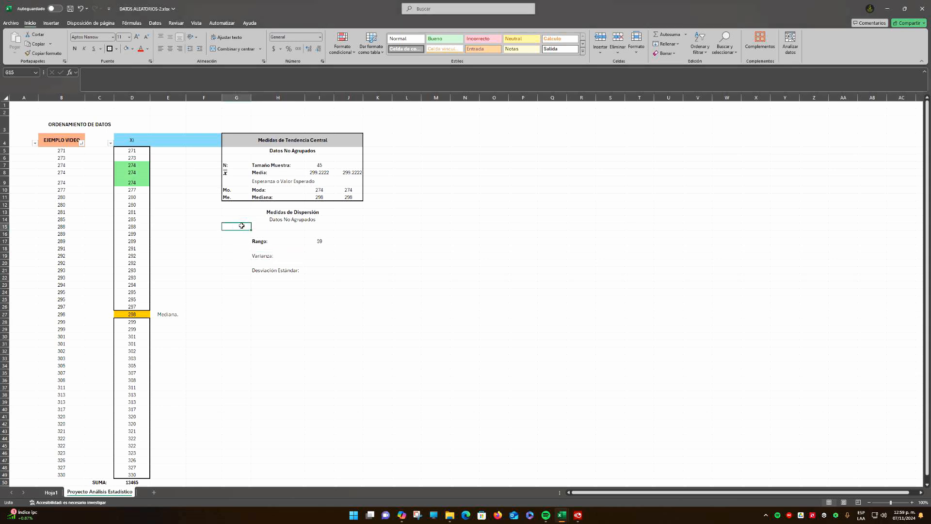
type("N")
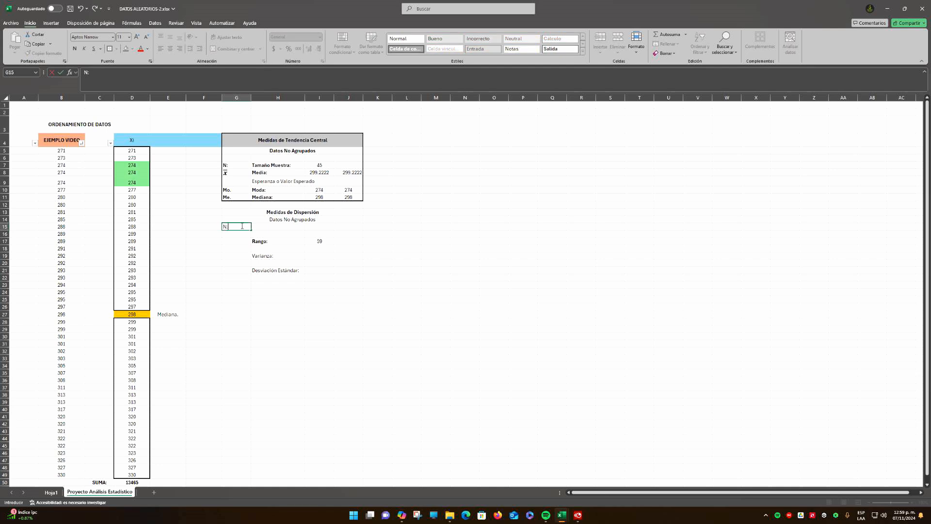
type(":")
key("Return")
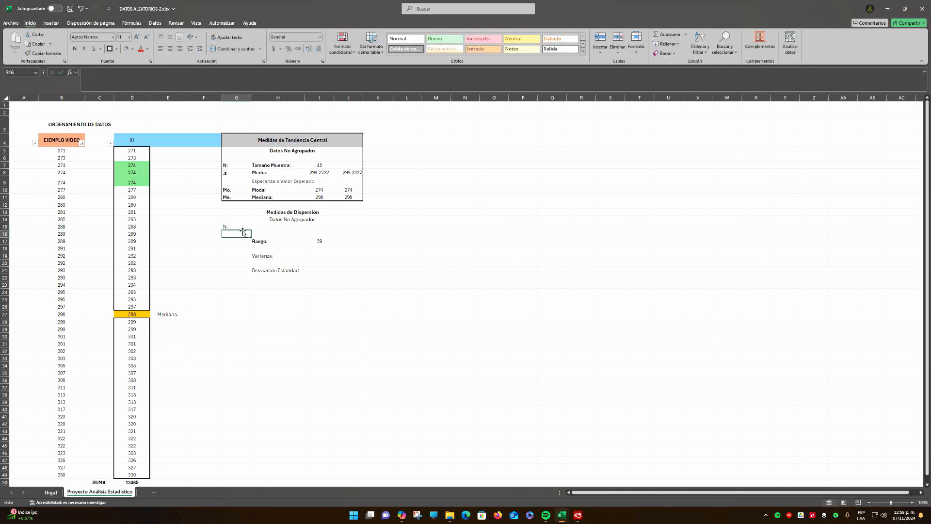
Move the Rango, Varianza and Desviación Estándar block down one row and the N: label down to G16
left_click_drag(262, 241, 325, 282)
left_click(229, 228)
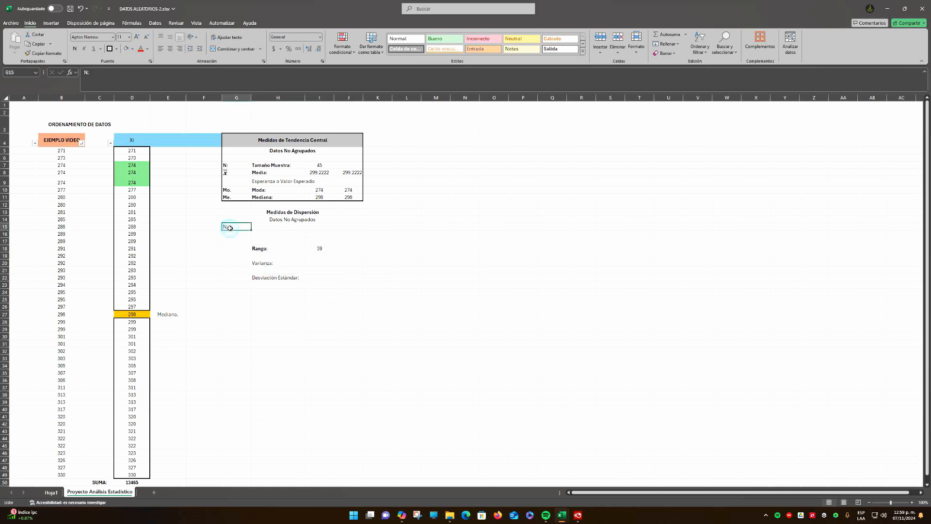
left_click_drag(229, 228, 229, 235)
Copy the Tamaño Muestra: label from H7 into H16 beside the dispersion table's N: label
left_click(272, 231)
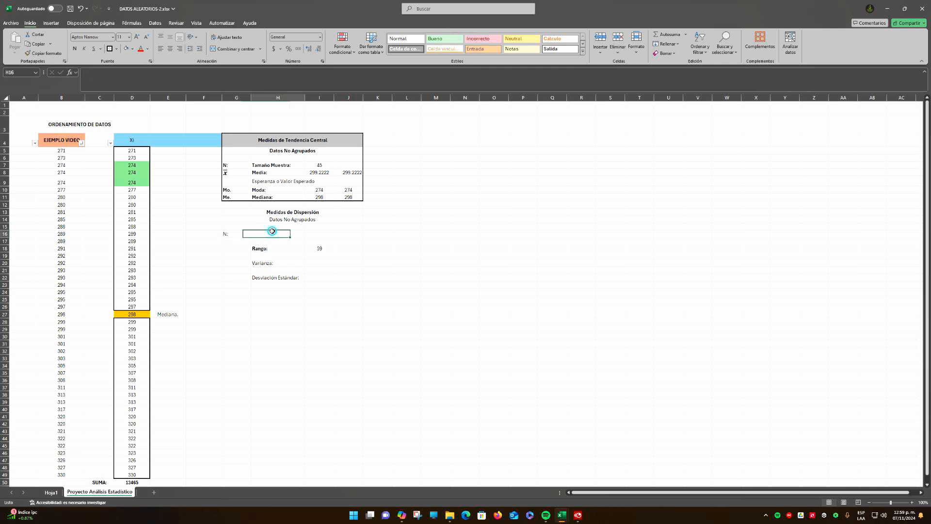
left_click(273, 165)
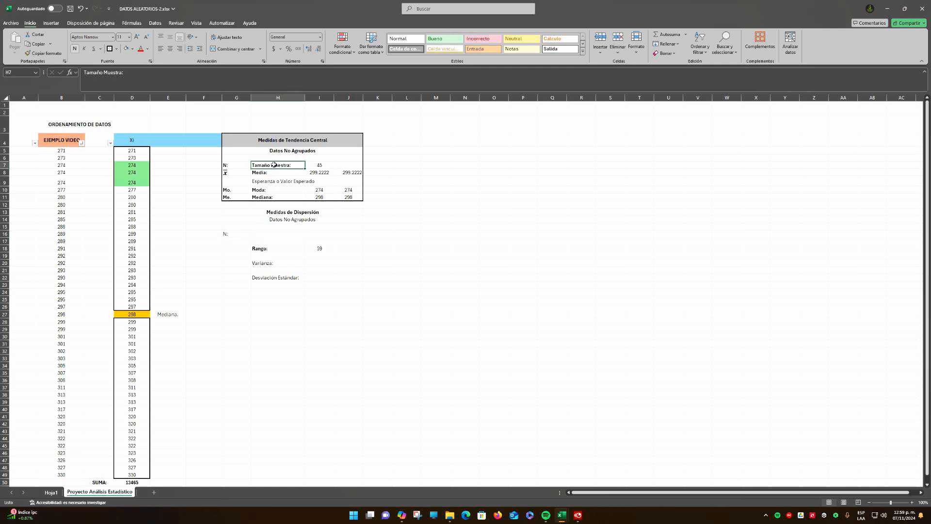
key("ctrl+c")
left_click(261, 233)
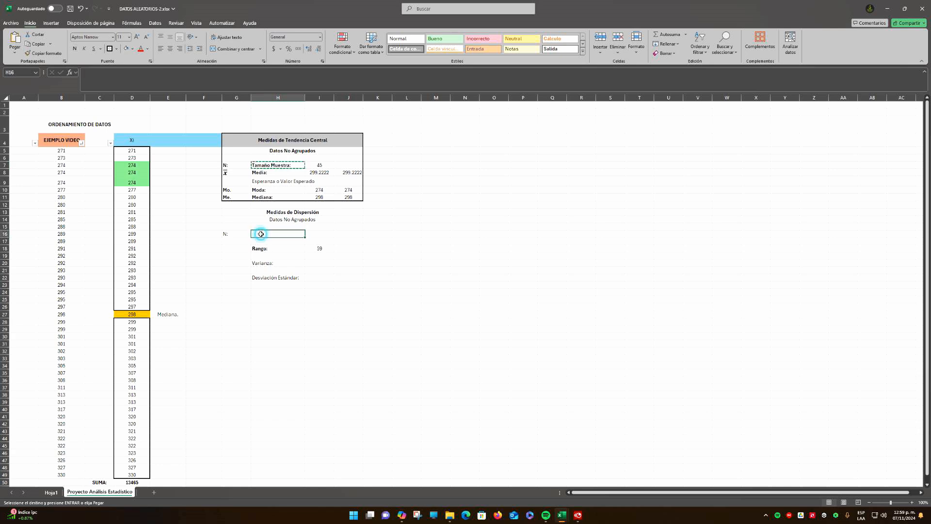
key("ctrl+v")
key("Up")
key("Right")
key("Right")
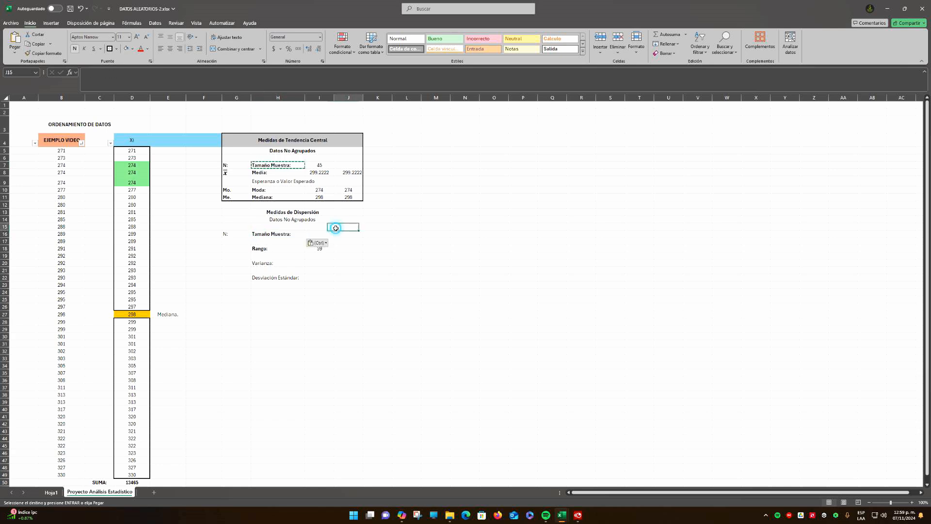
Calculate the sample size in I16 by counting the Xi values with +CONTAR(D5:D49)
left_click(319, 234)
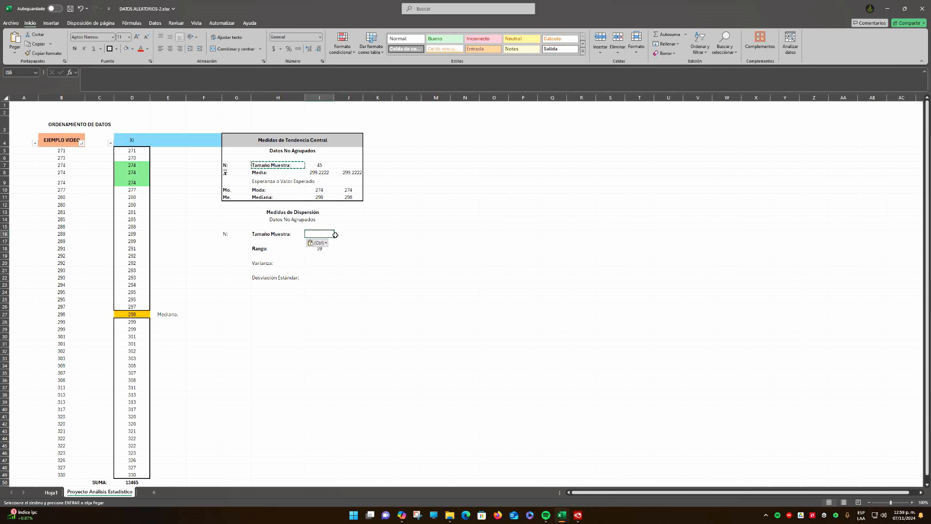
type("+")
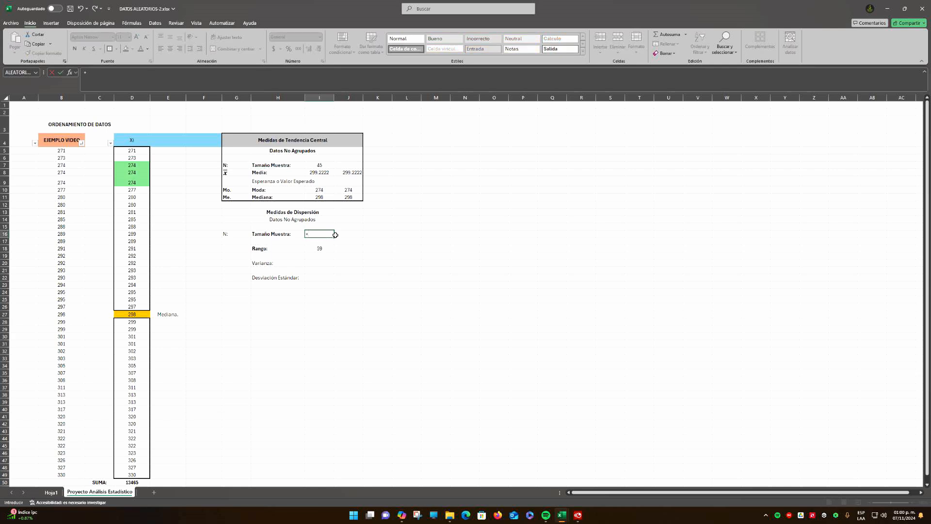
type("conta")
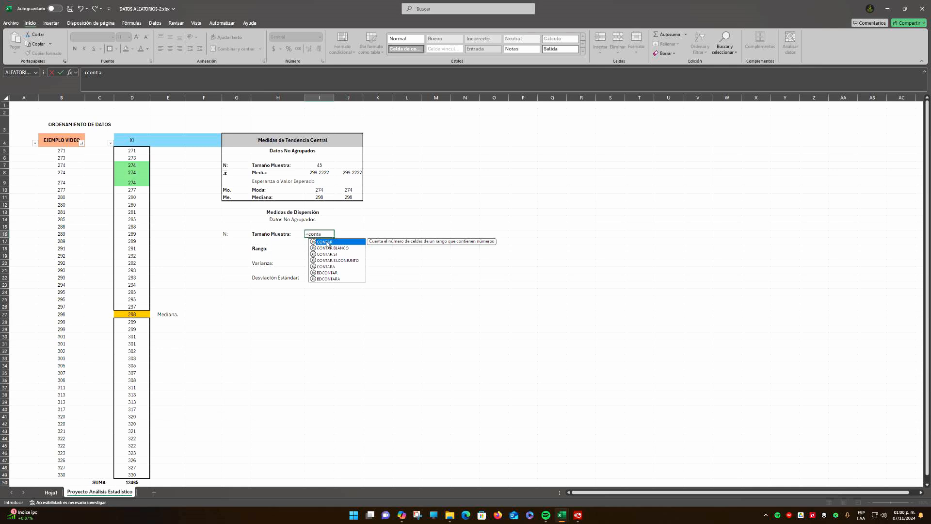
double_click(328, 243)
left_click_drag(132, 151, 135, 473)
key("Return")
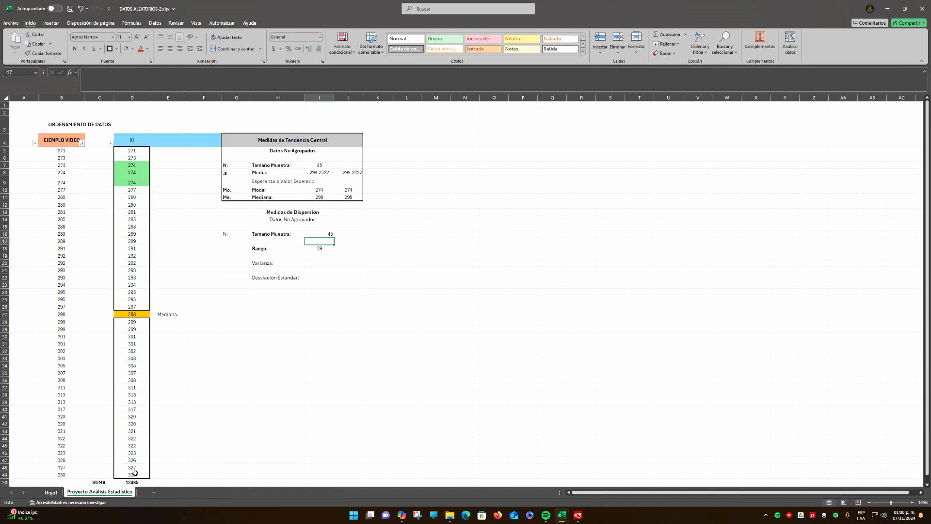
Enter the label N - 1 : in G17 below the N: label
key("Left")
key("Left")
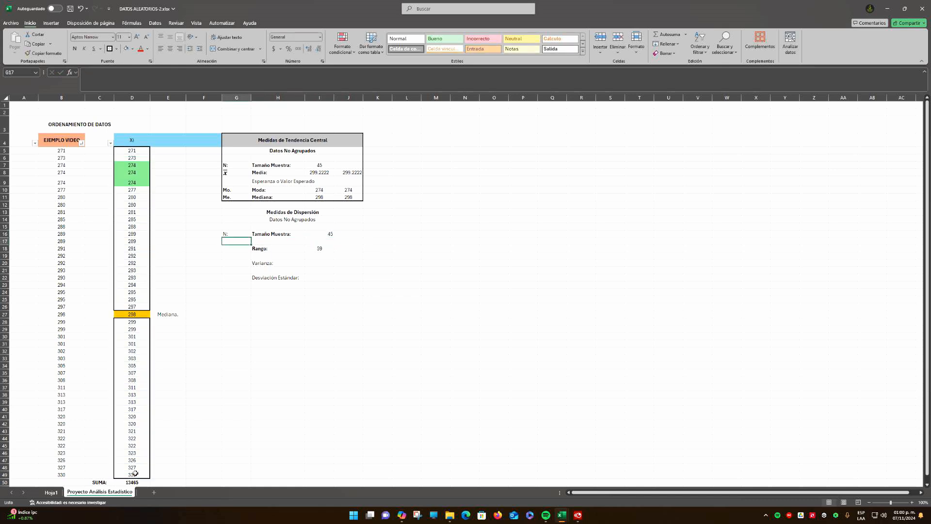
type("N:")
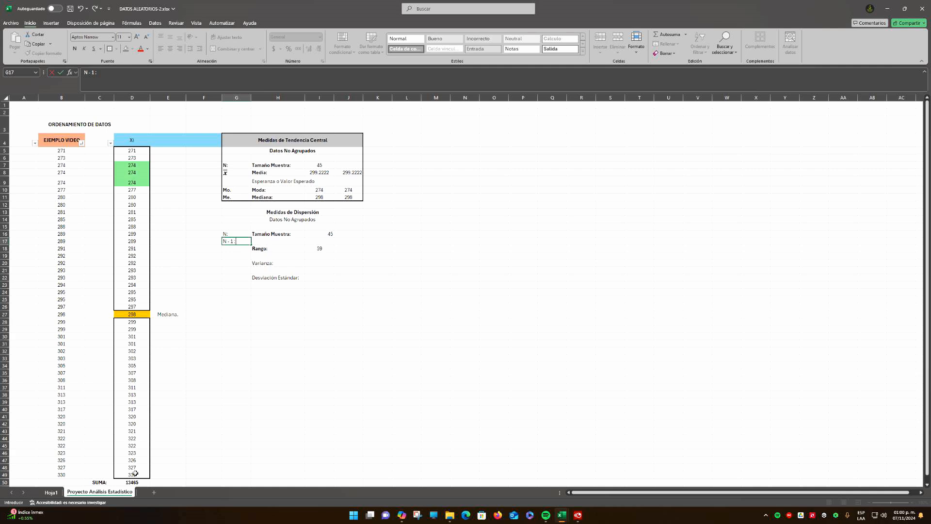
key("Return")
key("Up")
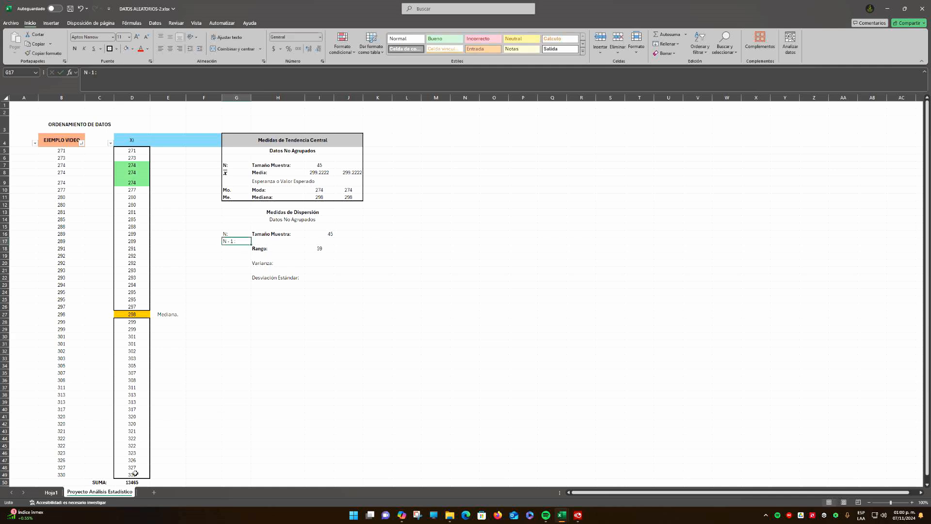
key("Right")
key("Right")
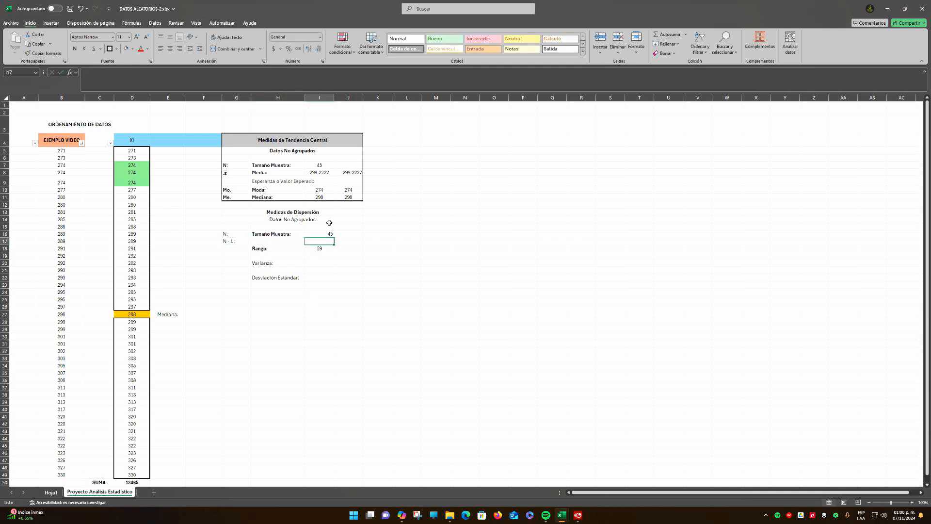
Center the sample size in I16, then calculate N - 1 in I17 with =I16-1 and center it too
left_click(319, 233)
left_click(170, 48)
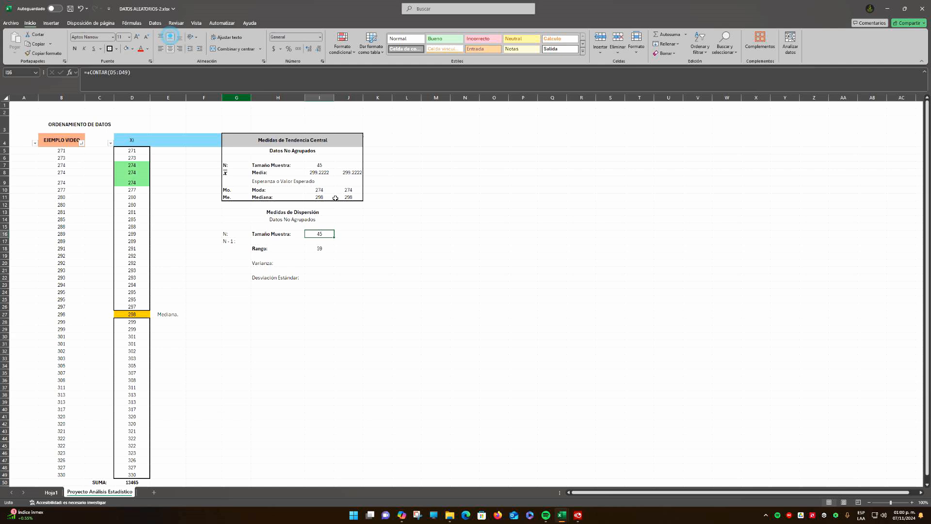
left_click(325, 240)
type("=")
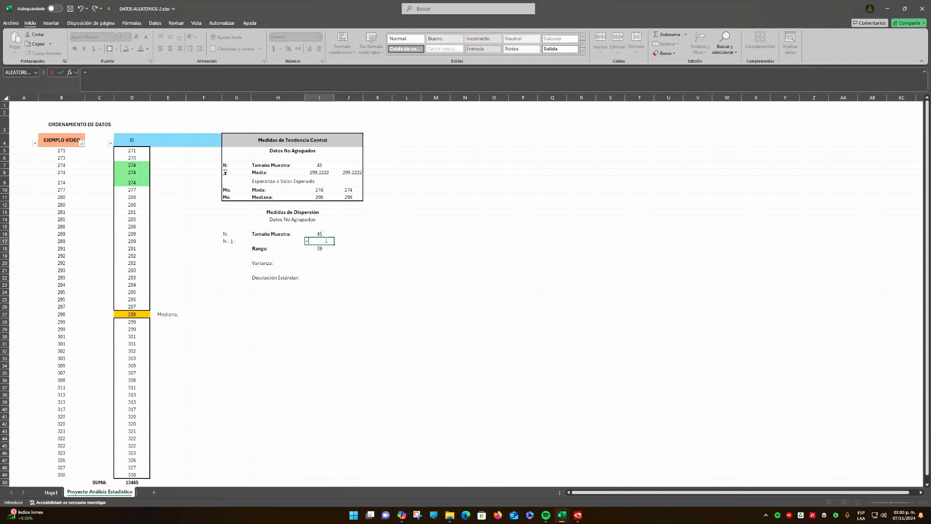
left_click(320, 234)
type("-1")
key("ctrl+Return")
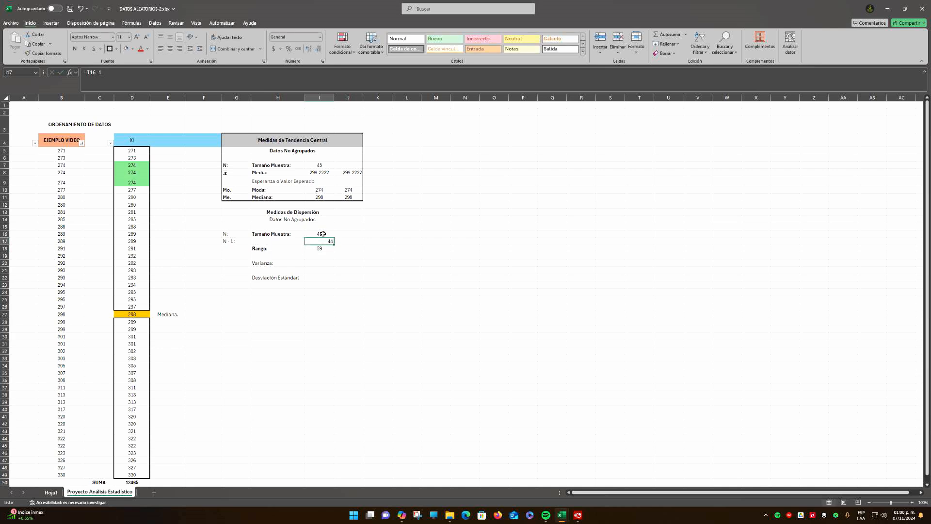
left_click(170, 49)
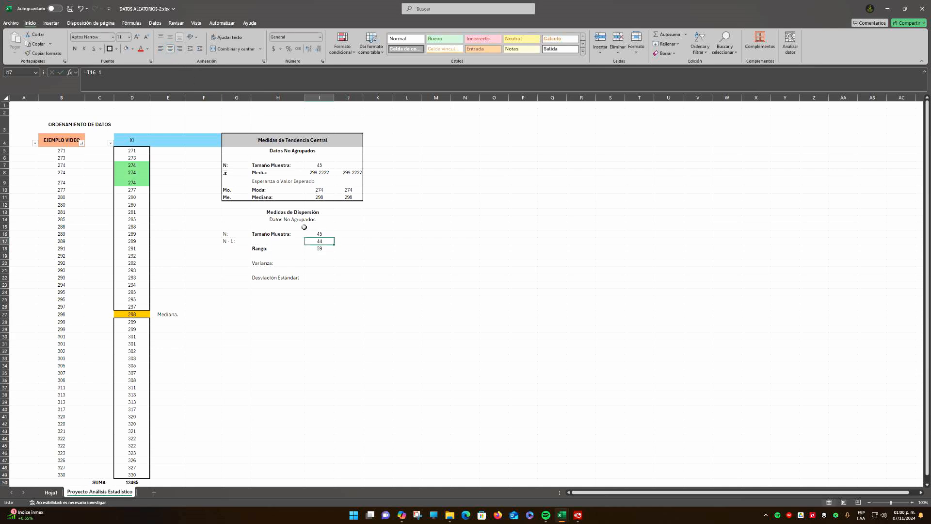
Make the Varianza: label in H20 bold
left_click(234, 241)
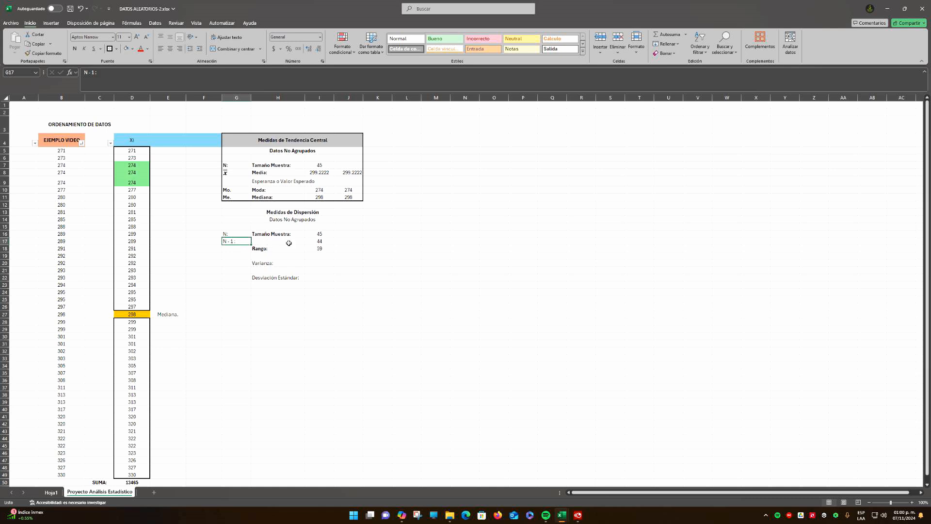
left_click(320, 241)
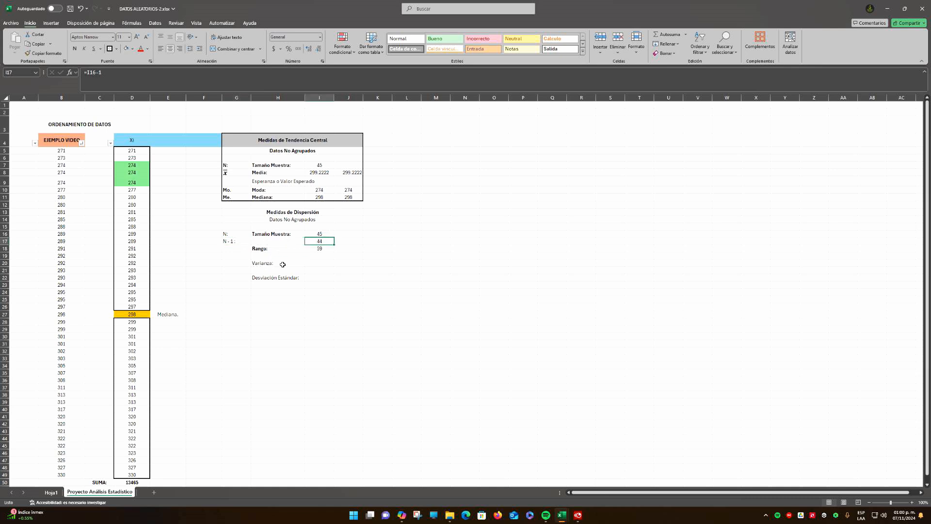
left_click(283, 265)
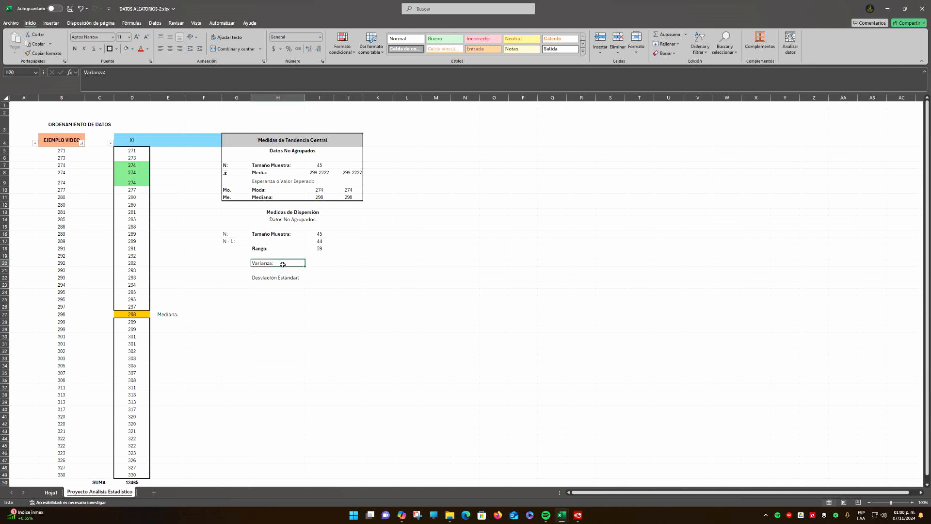
Insert one new column at F, between the Xi data and the Medidas de Tendencia Central table
left_click(170, 98)
left_click(202, 99)
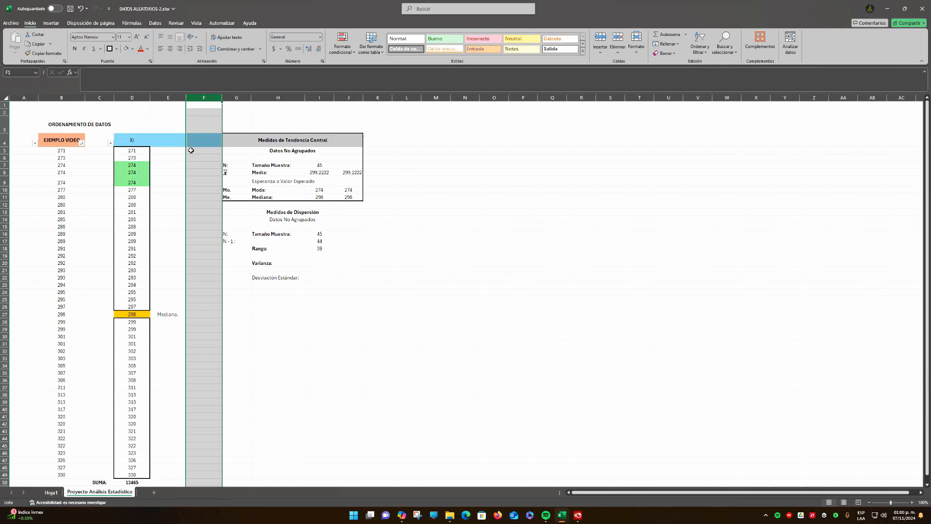
left_click(174, 99)
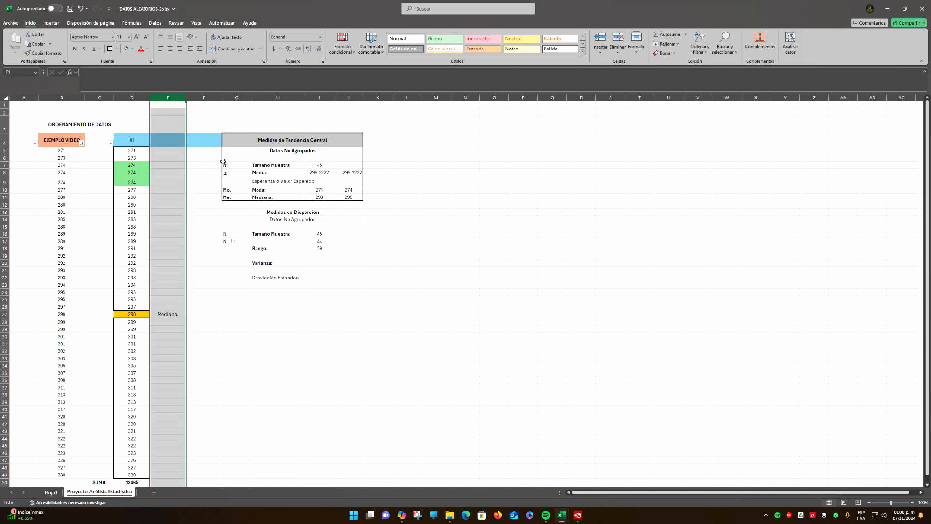
left_click(206, 99)
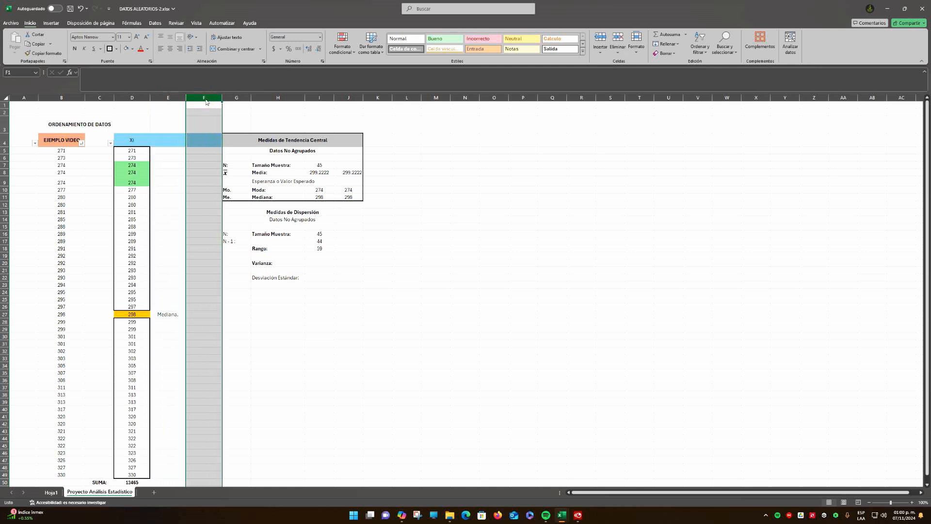
right_click(205, 99)
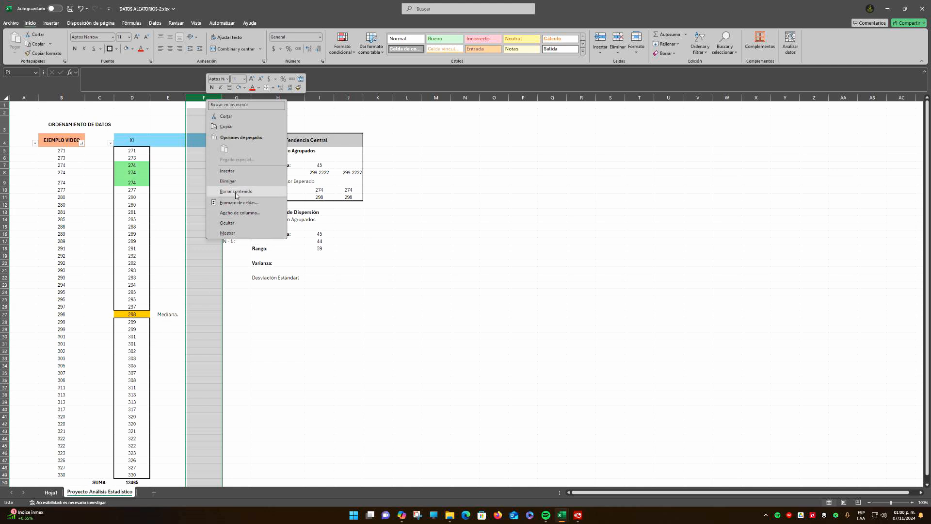
left_click(234, 191)
left_click(203, 112)
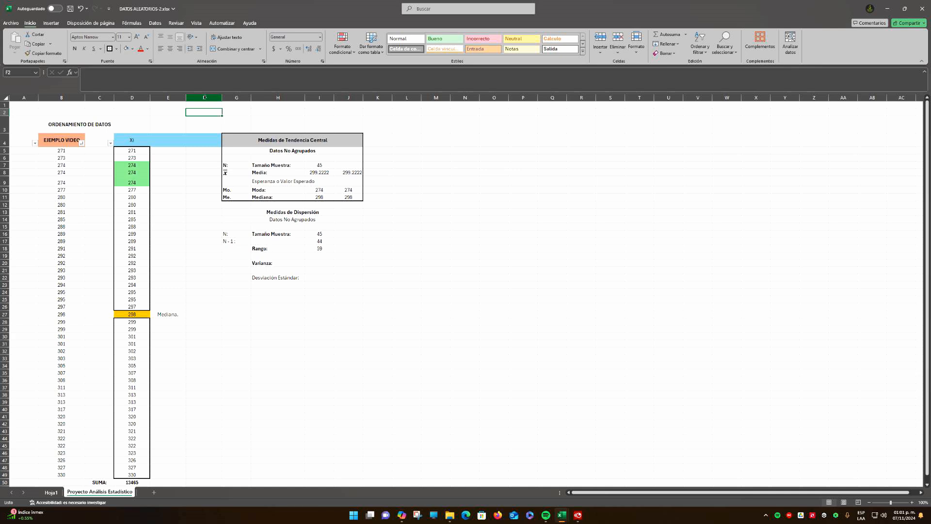
left_click(204, 97)
right_click(205, 100)
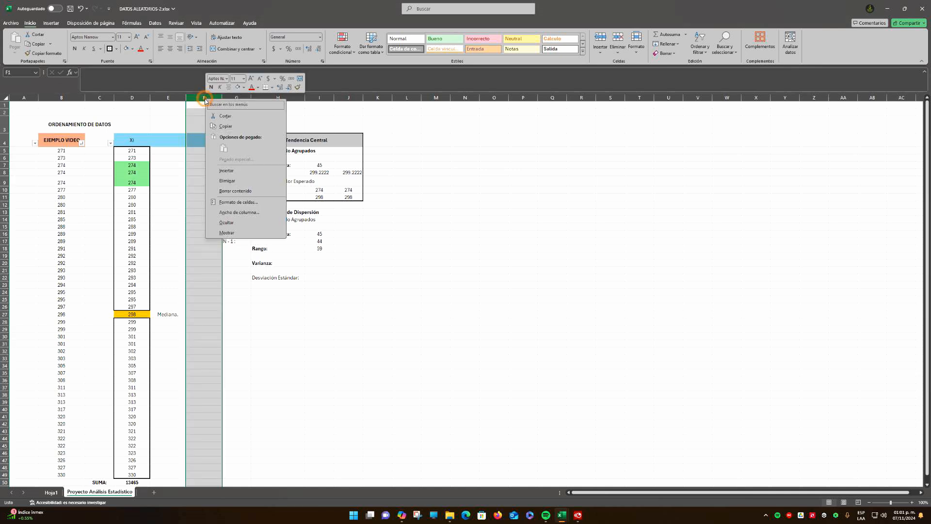
left_click(227, 173)
left_click(228, 166)
Remove the blue fill from cell G4 beside the Medidas de Tendencia Central table
left_click(240, 140)
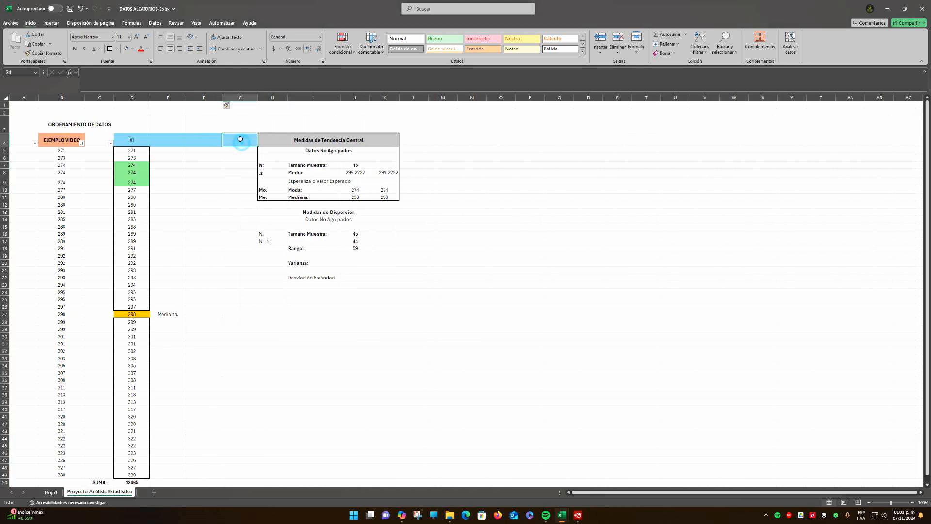
left_click(131, 48)
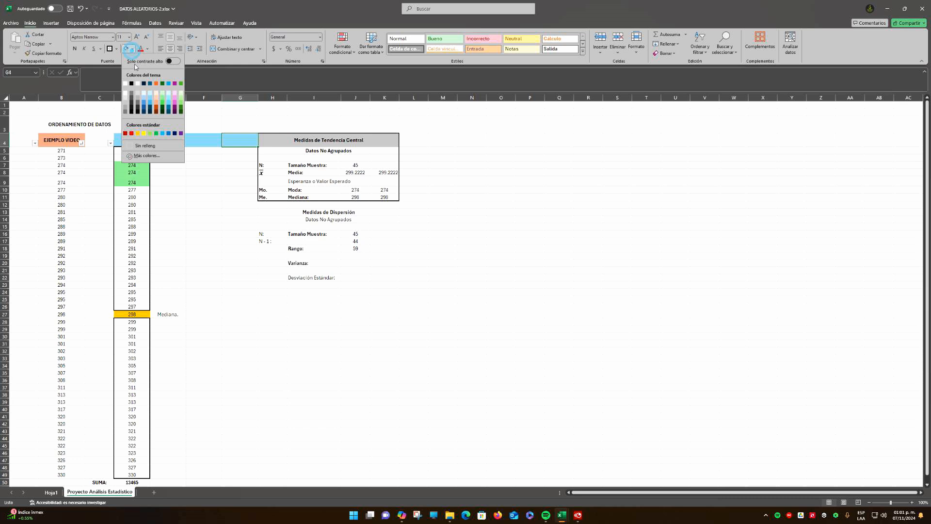
left_click(145, 145)
left_click(240, 165)
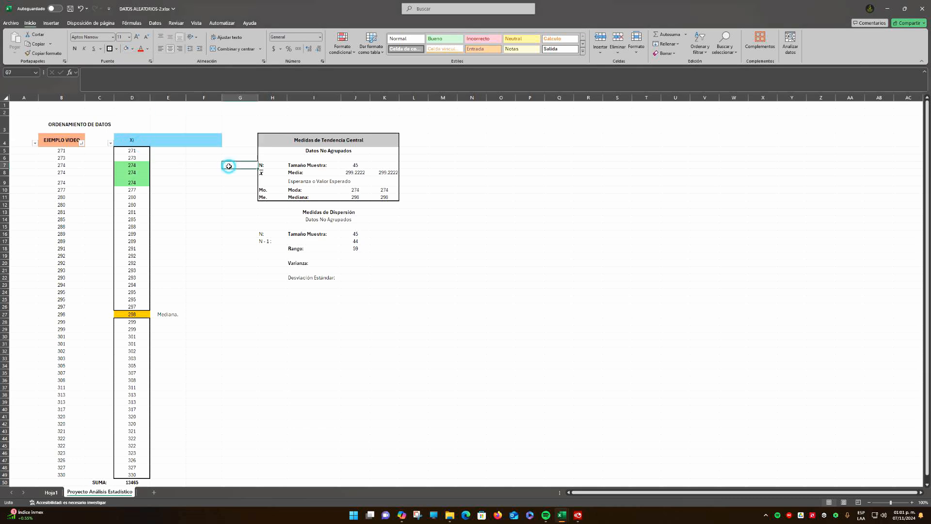
Move the Mediana. label from E27 to C27, beside the highlighted 298
left_click(169, 316)
left_click_drag(173, 320, 100, 319)
left_click(198, 321)
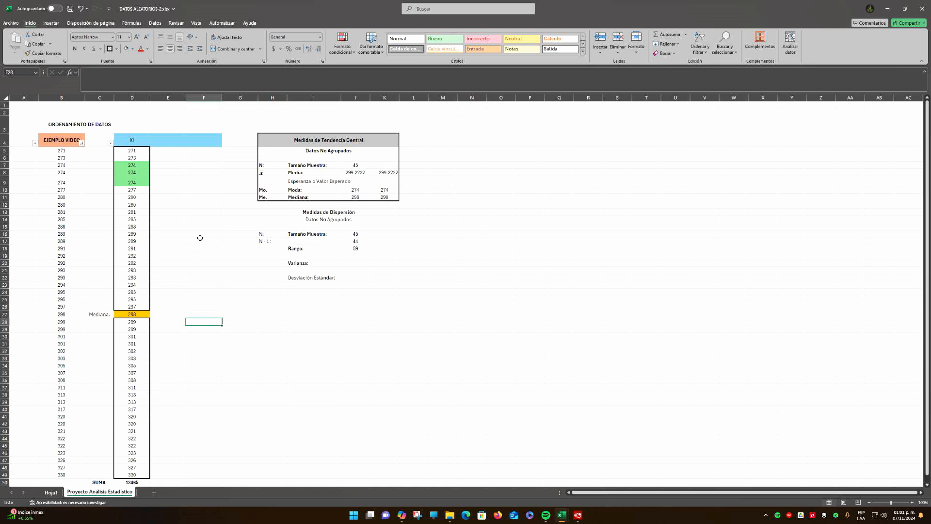
Paste the copied equation xᵢ − x̄ as the heading of column E and center it over cell E4
left_click(167, 144)
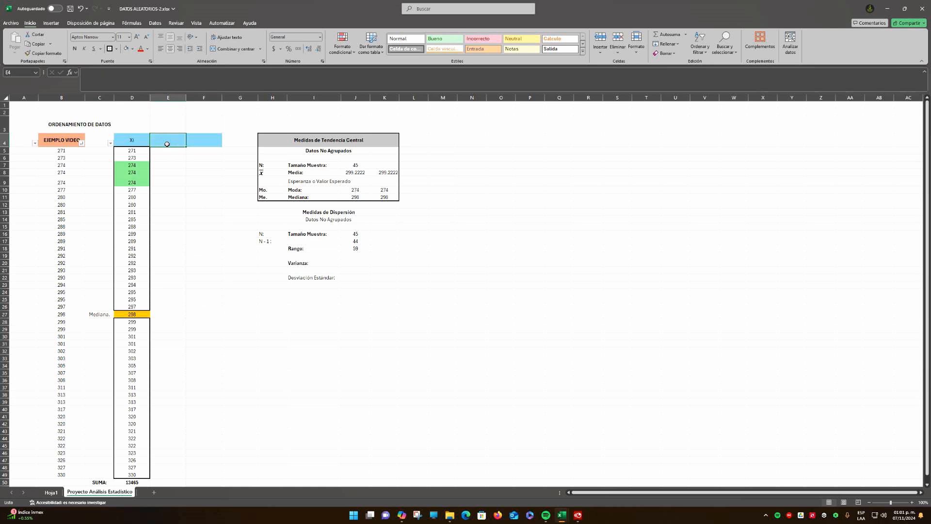
left_click(137, 141)
left_click(166, 141)
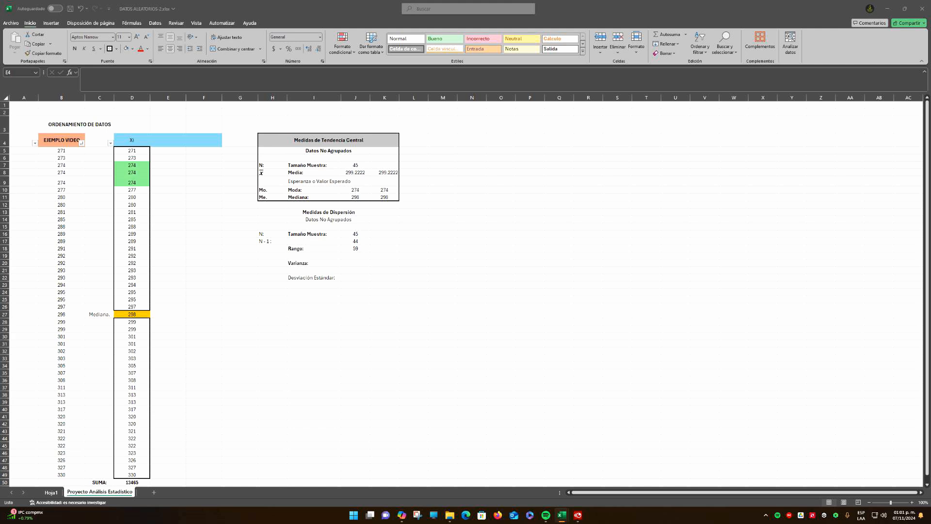
left_click(166, 140)
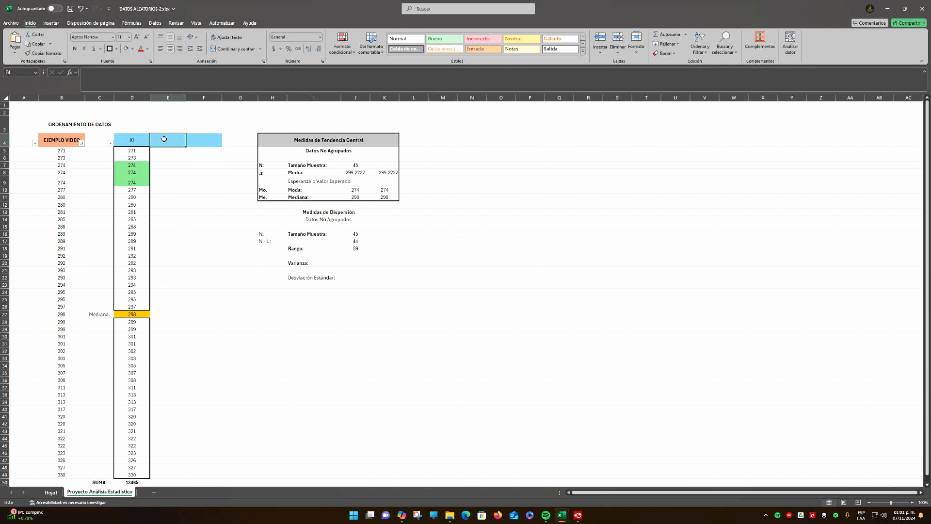
key("ctrl+v")
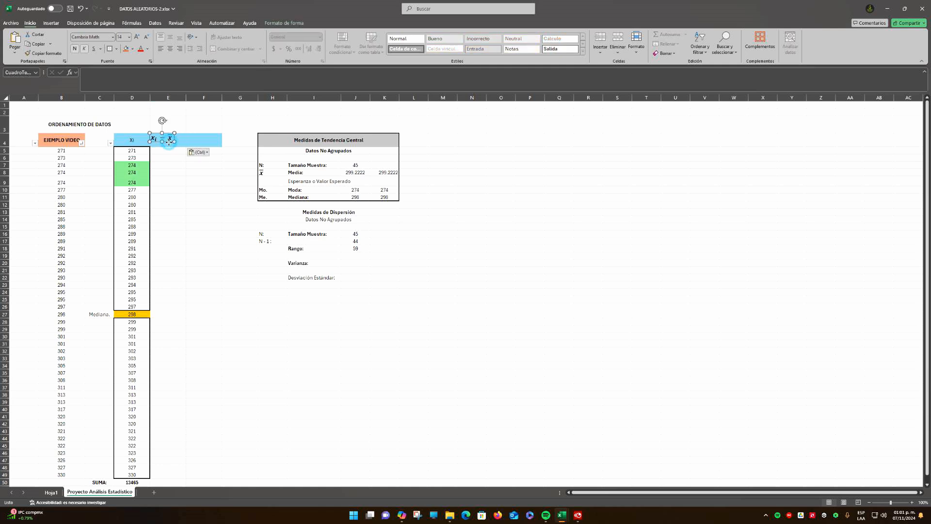
left_click_drag(169, 142, 174, 145)
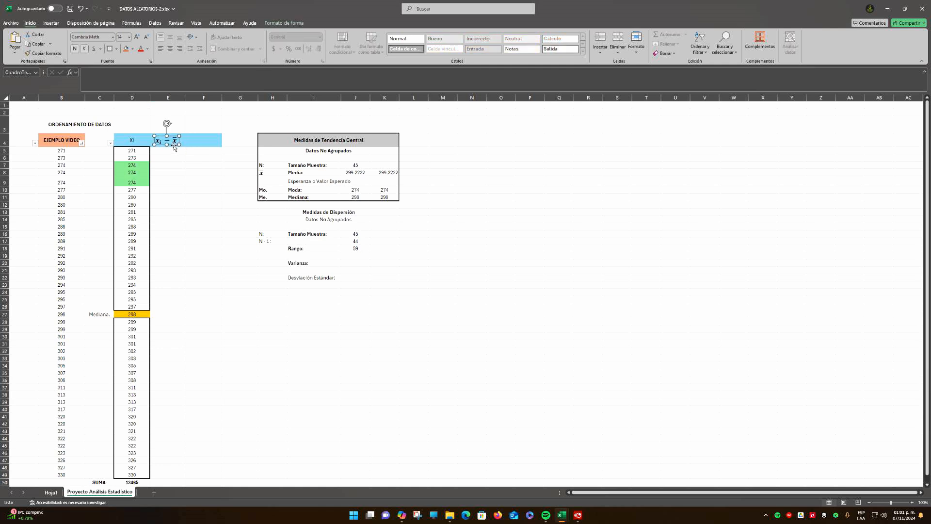
left_click(134, 153)
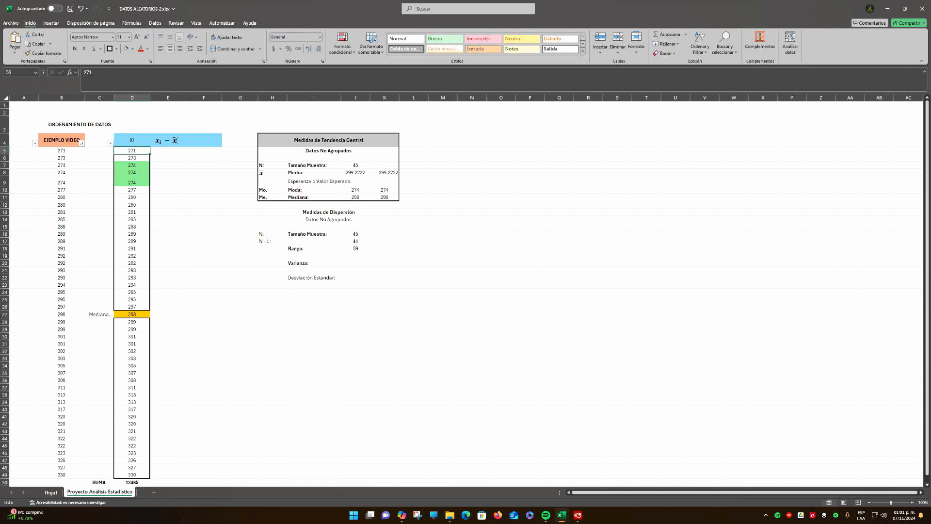
left_click(174, 140)
left_click(179, 182)
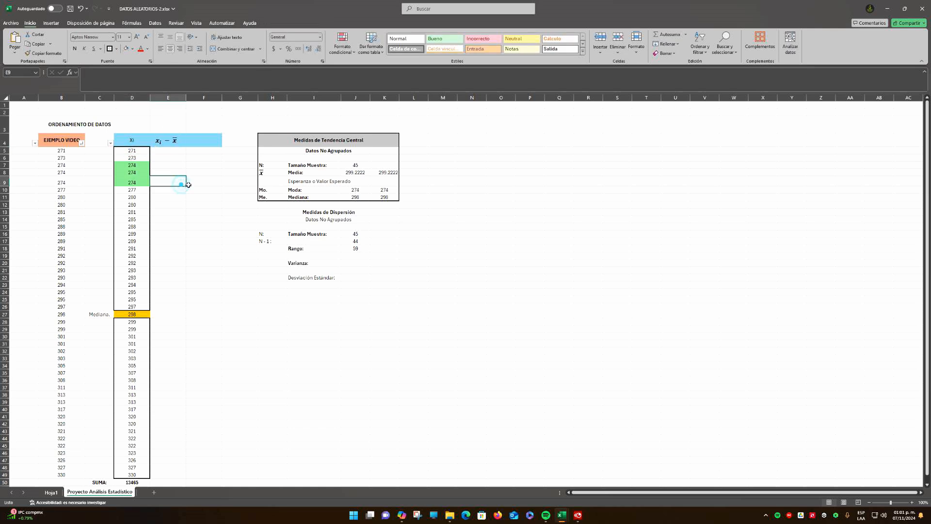
Calculate the first deviation from the mean in E5 with =D5-J$8, keeping the mean's row fixed
left_click(354, 174)
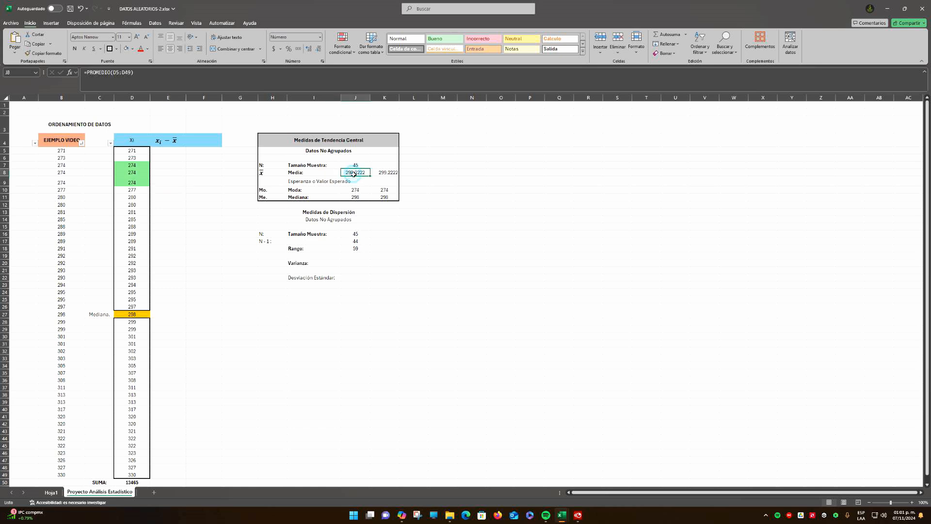
left_click(164, 153)
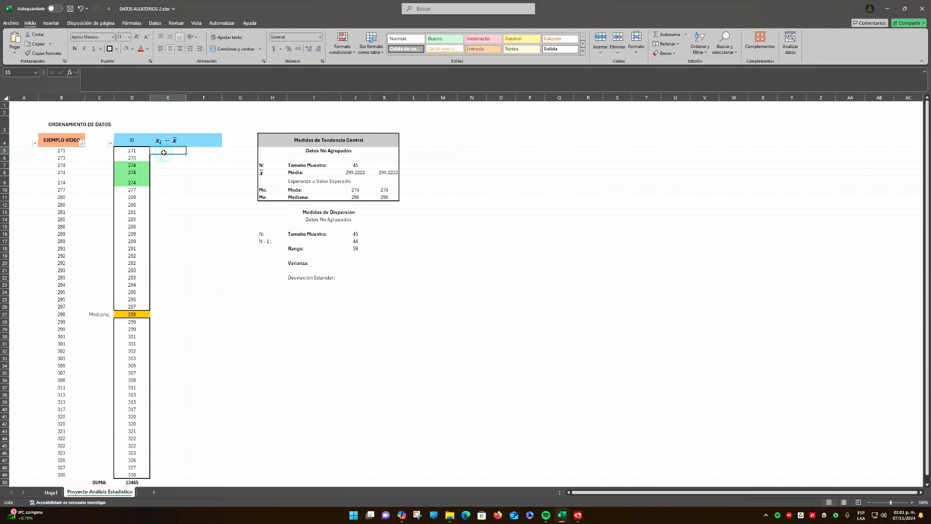
type("=")
left_click(137, 151)
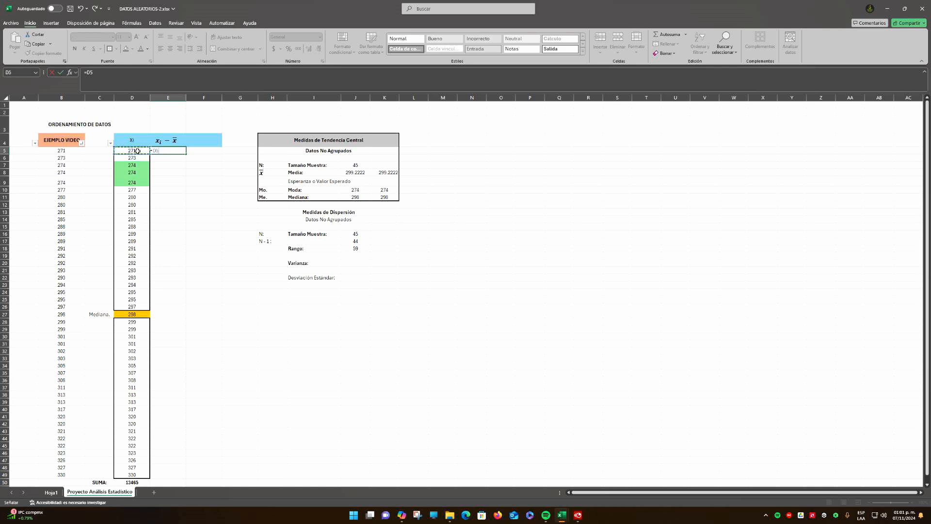
type("-")
left_click(354, 173)
left_click(166, 151)
left_click(165, 151)
key("Return")
Fill the deviation formula from E5 down to E49 for all Xi values
left_click(169, 150)
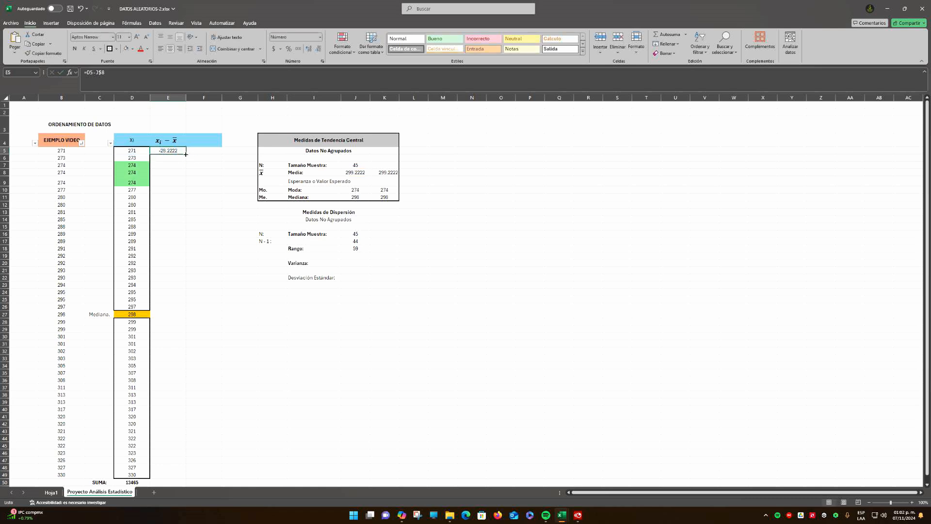
left_click(168, 165)
left_click(170, 152)
left_click_drag(186, 155, 186, 480)
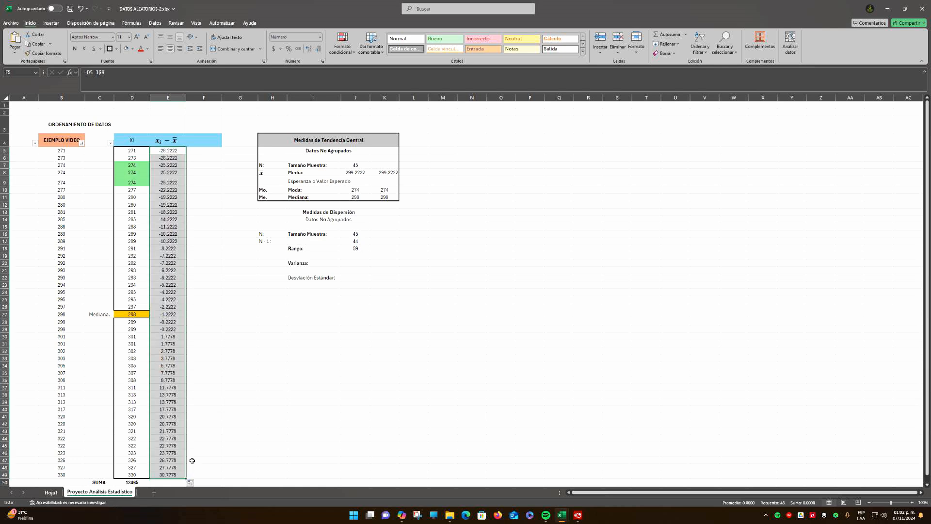
left_click(219, 415)
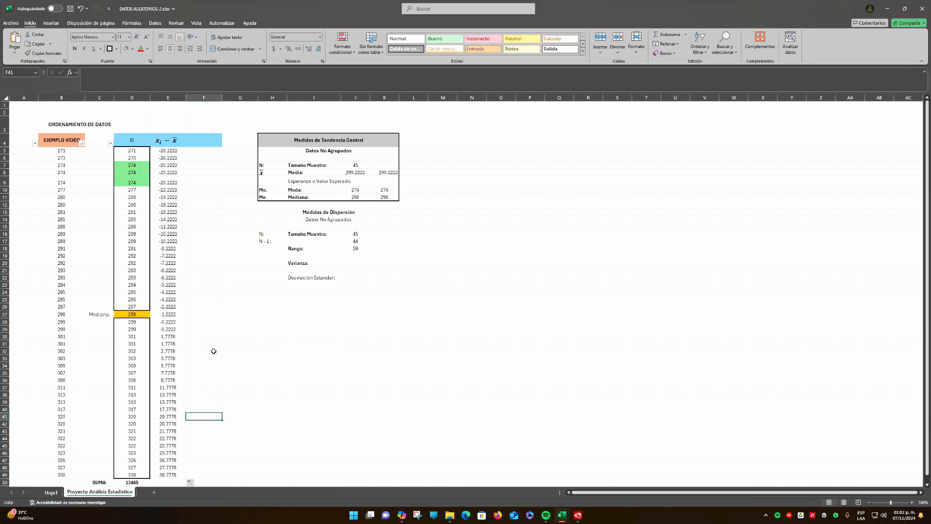
left_click_drag(173, 152, 165, 473)
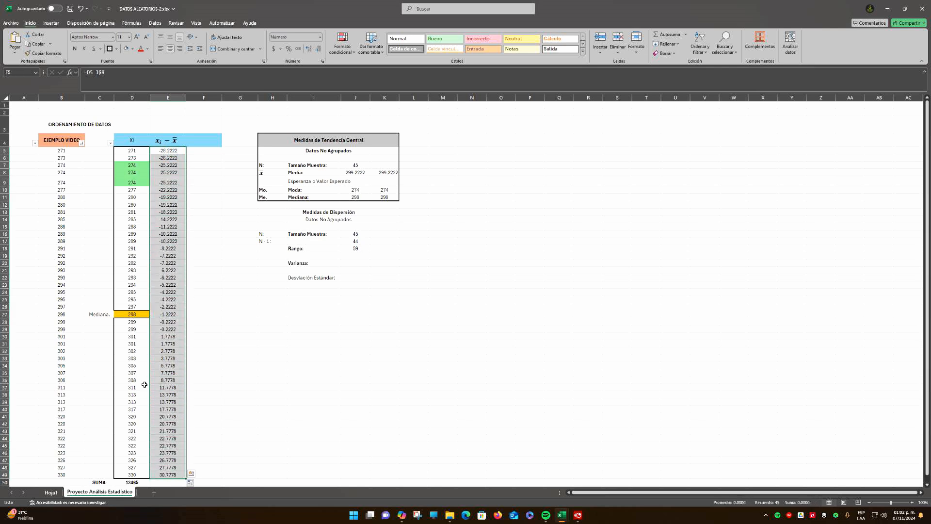
left_click_drag(132, 248, 132, 270)
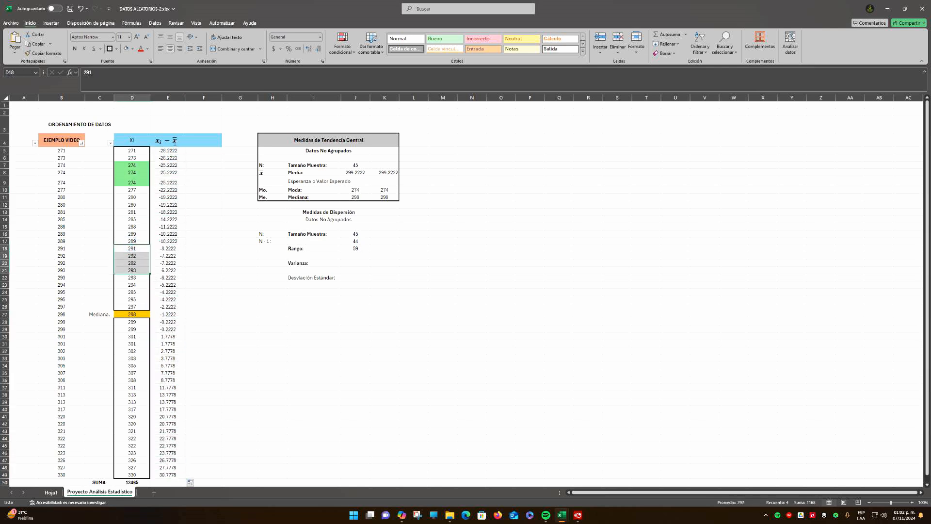
left_click(189, 199)
left_click(357, 172)
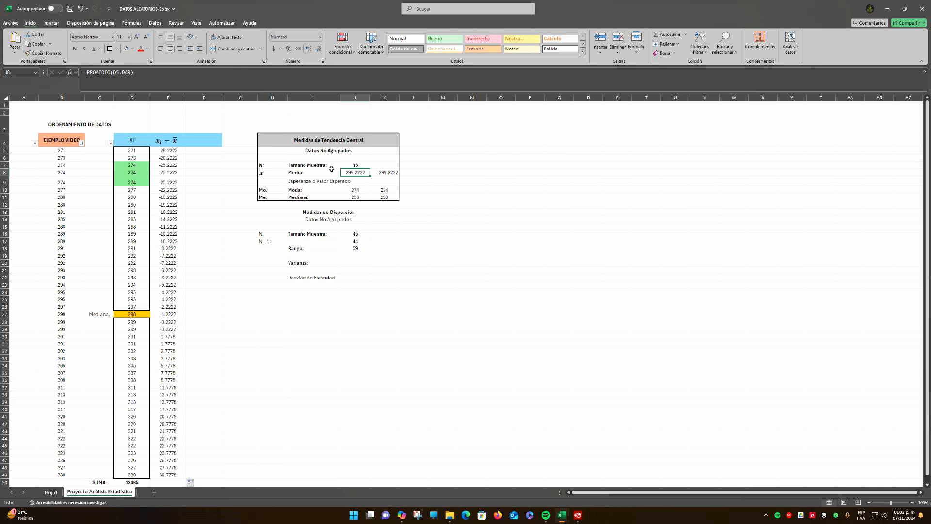
left_click(179, 150)
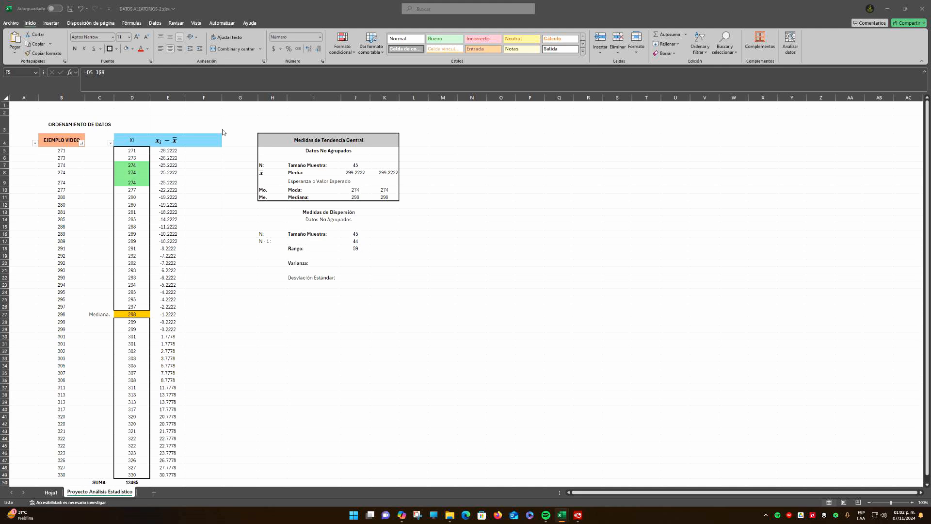
Paste the copied equation (xᵢ − x̄)² as the heading of column F and position it within cell F4
left_click(204, 142)
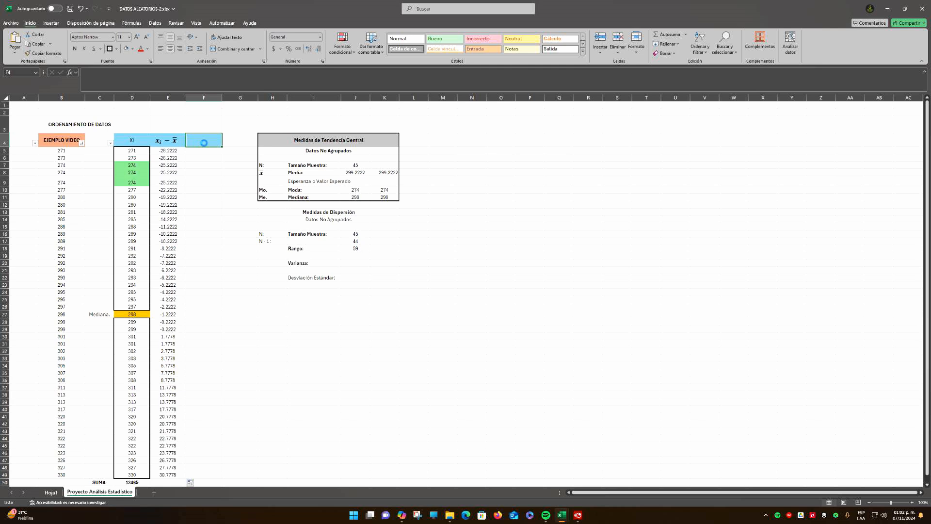
key("ctrl+v")
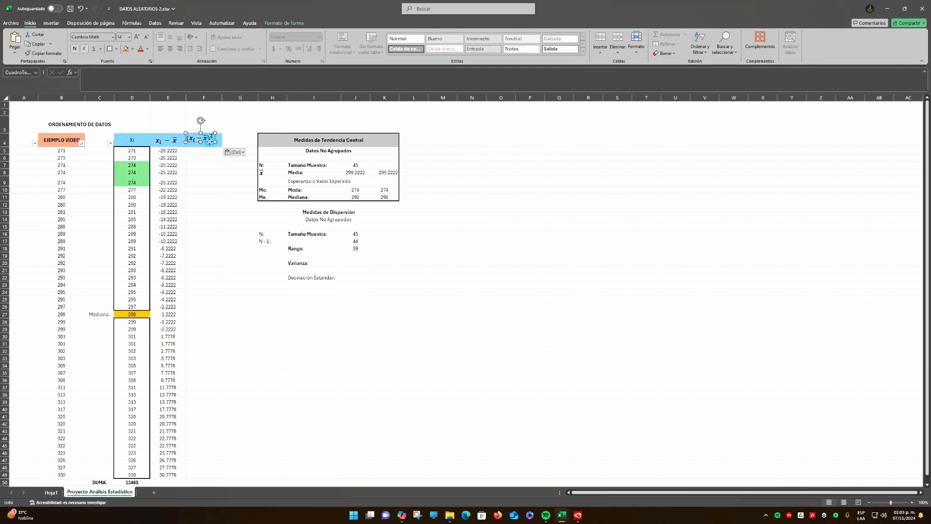
left_click_drag(210, 142, 214, 144)
left_click(208, 151)
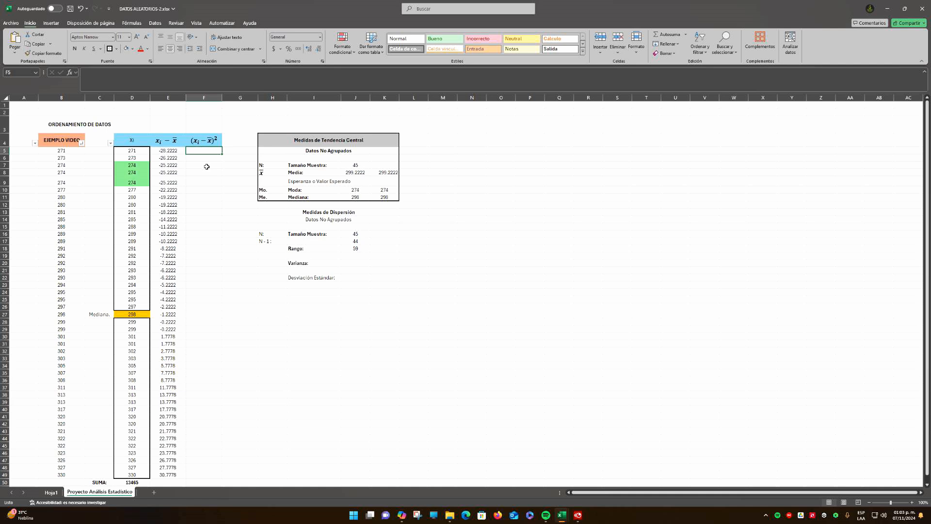
Calculate the first squared deviation in F5 with the formula =E5^2
left_click_drag(175, 151, 177, 474)
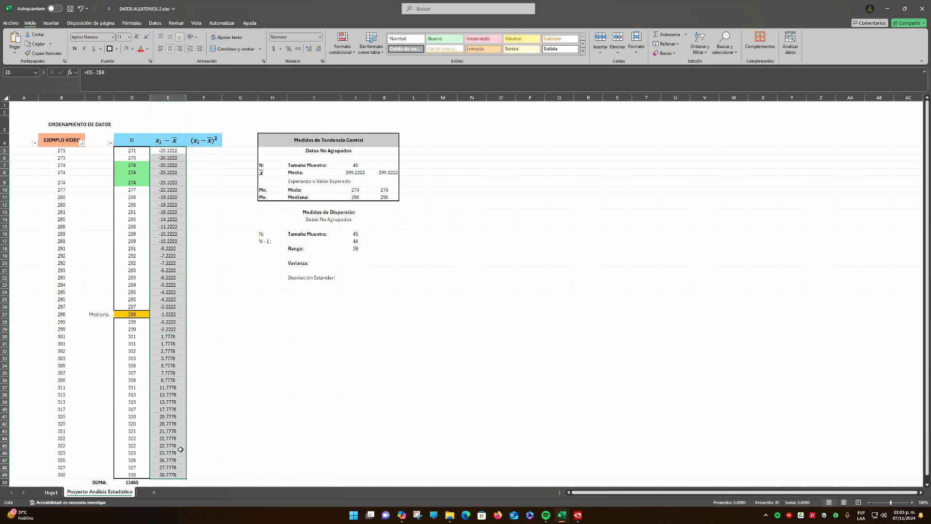
left_click(203, 151)
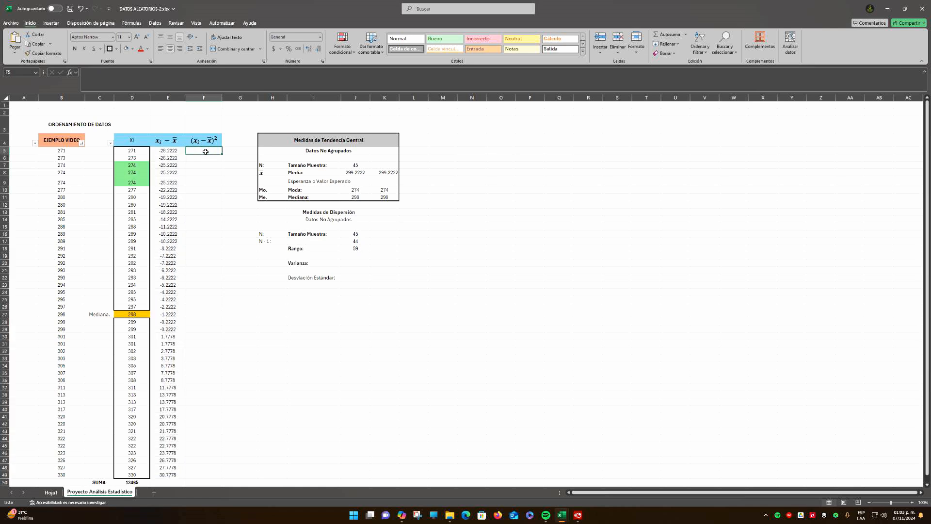
type("=")
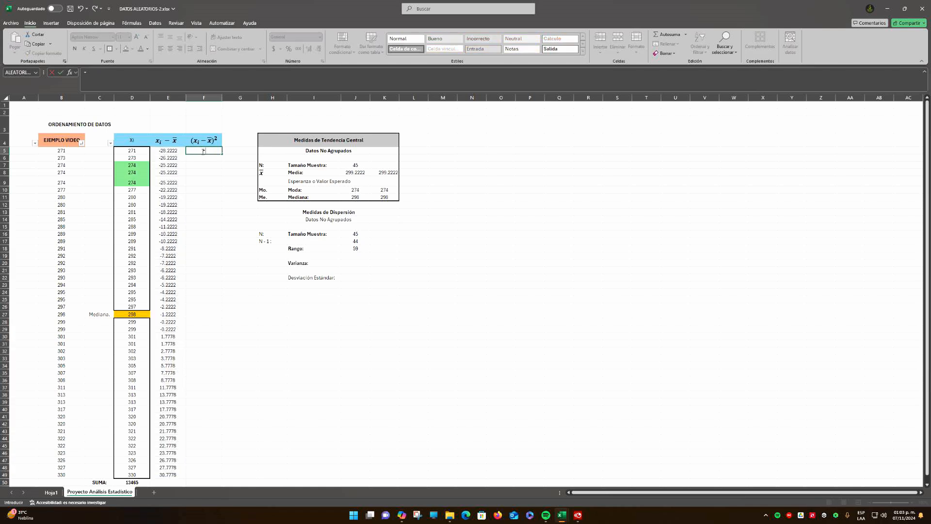
left_click(177, 152)
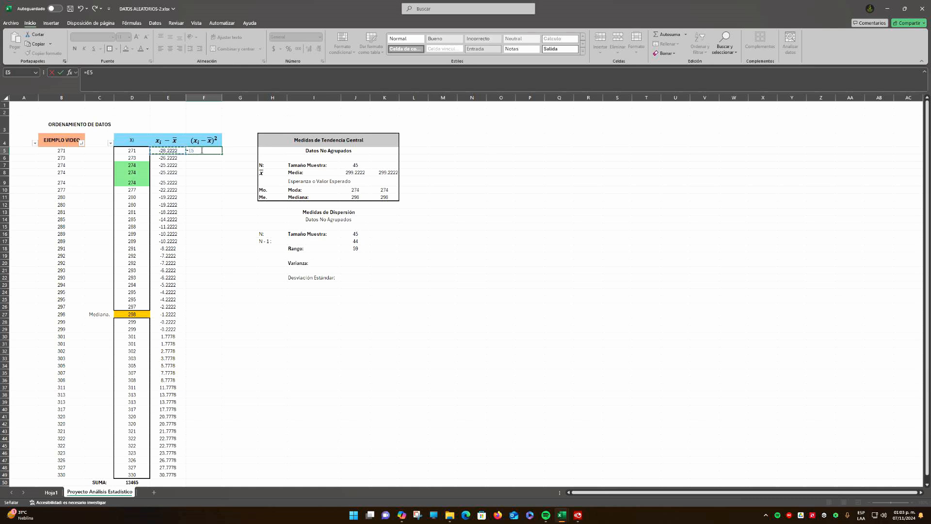
type("^")
left_click(199, 151)
key("Return")
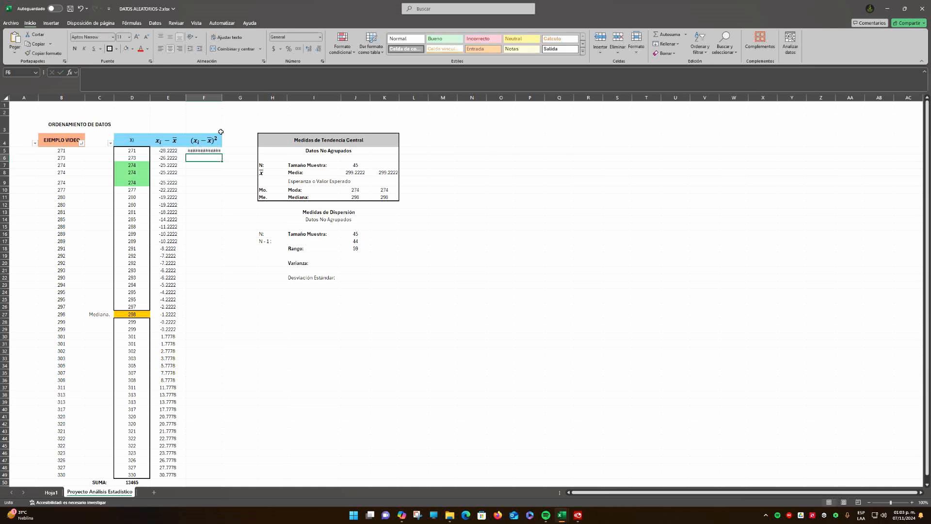
Widen column F to fit its values and display F5 with three decimals
mouse_move(224, 97)
left_mouse_down()
mouse_move(235, 98)
mouse_move(221, 98)
left_mouse_up()
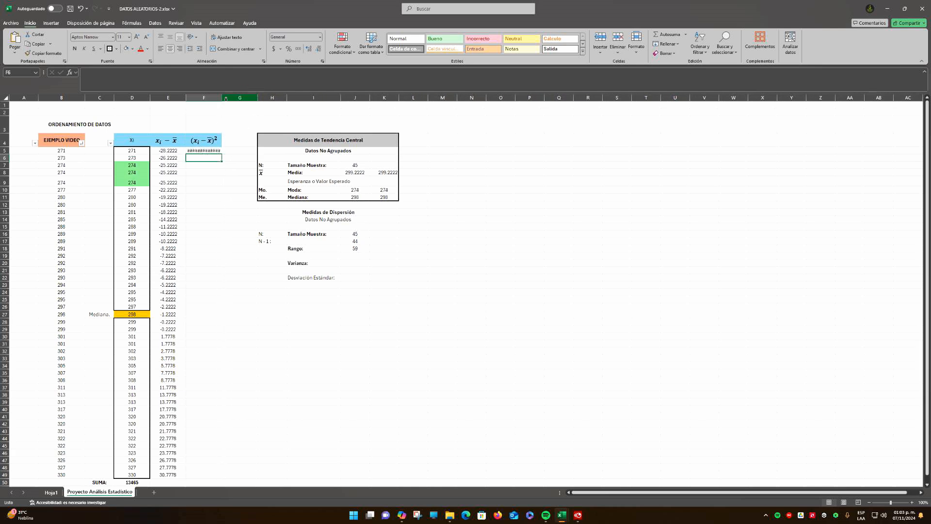
left_click_drag(222, 98, 238, 98)
left_click(213, 150)
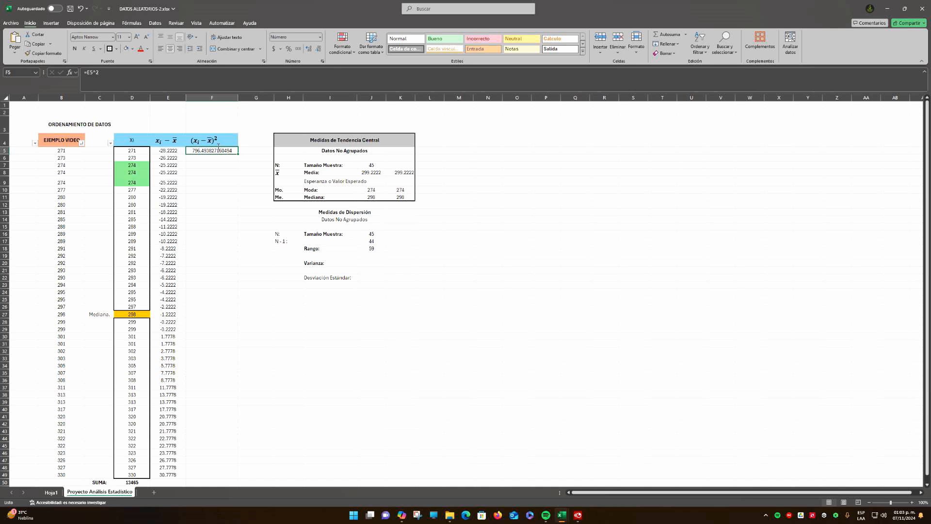
left_click(319, 50)
left_click(319, 50)
left_click(318, 50)
left_click(318, 50)
left_click(319, 50)
left_click(319, 50)
left_click(319, 50)
left_click(318, 50)
left_click(319, 50)
left_click(215, 165)
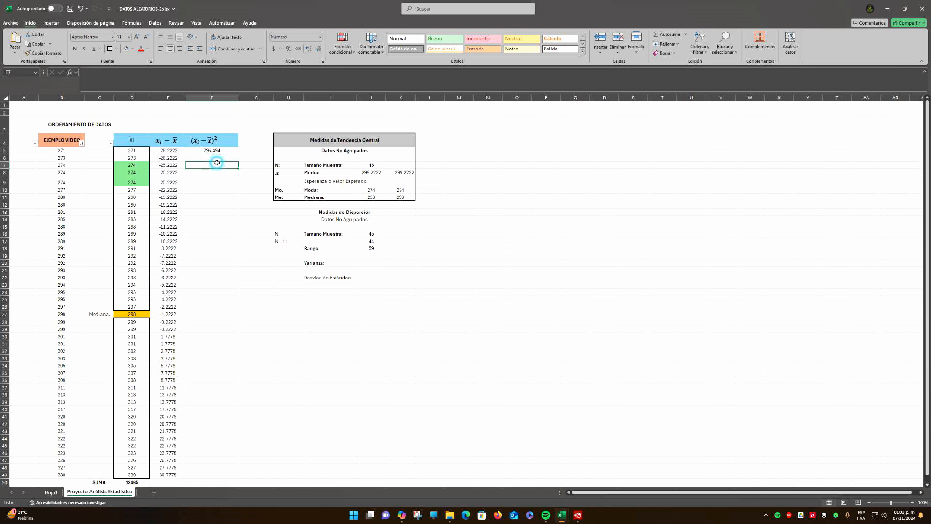
left_click(322, 336)
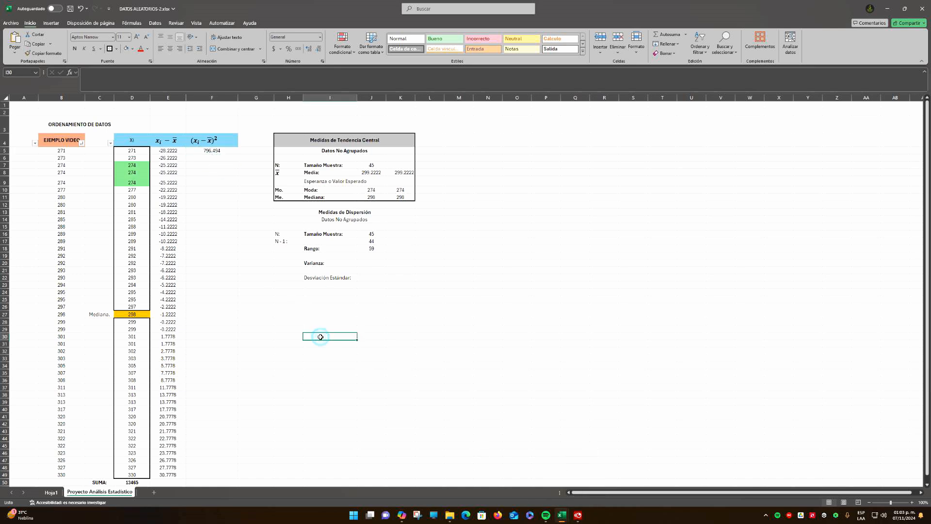
left_click(202, 167)
left_click(207, 151)
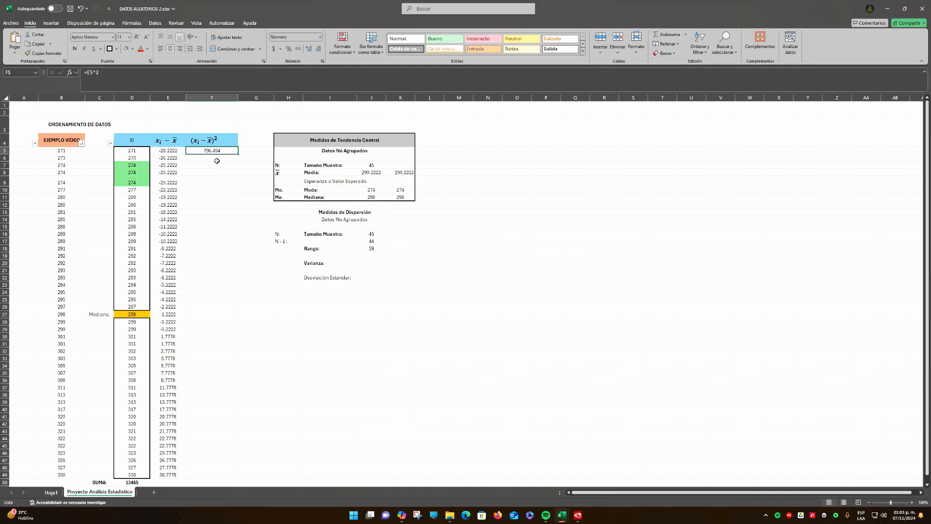
left_click(218, 165)
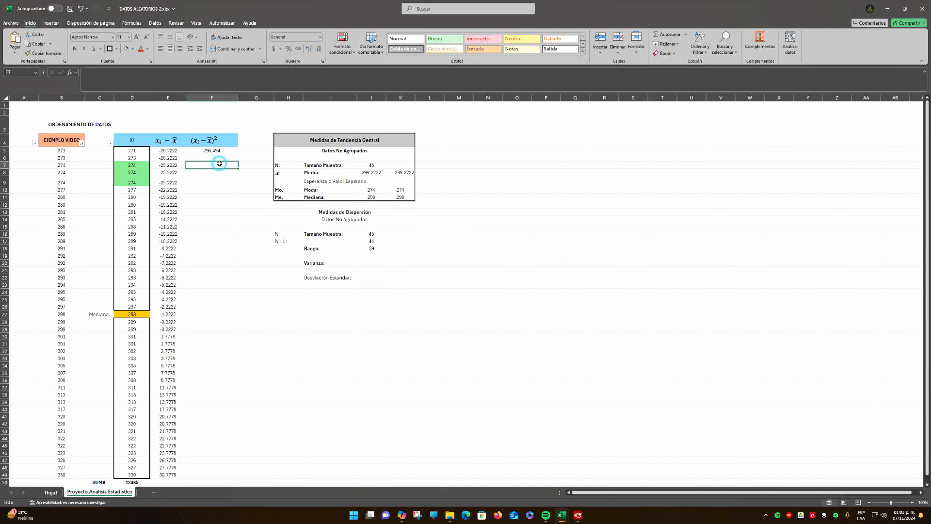
key("F9")
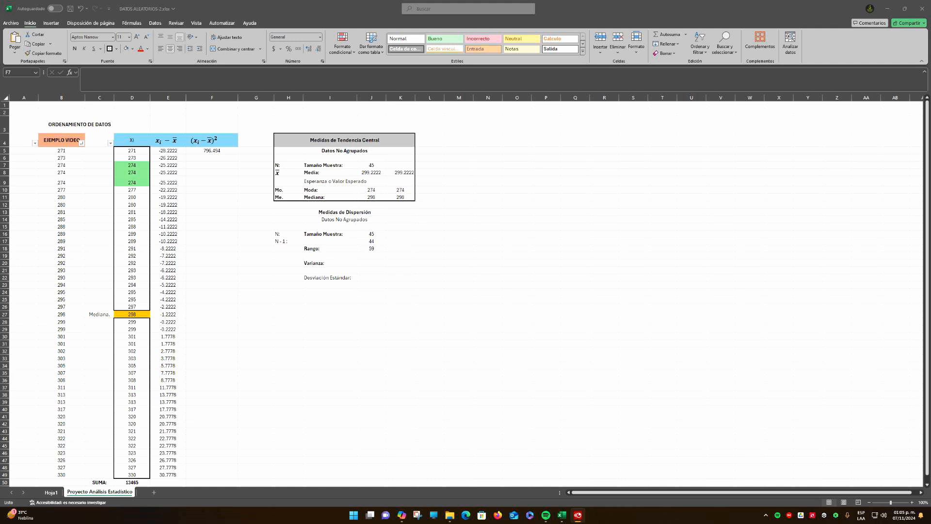
left_click(202, 165)
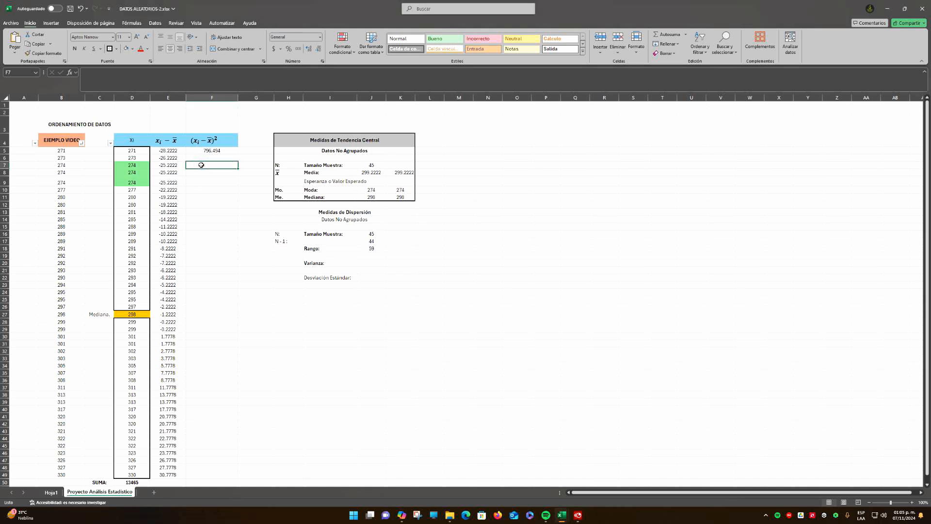
Fill the squared-deviation formula from F5 down to F49
left_click(213, 151)
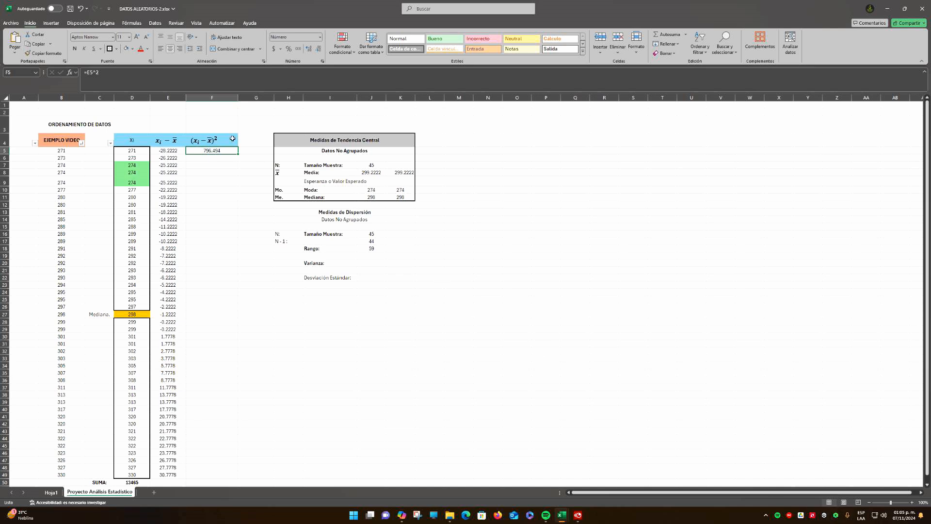
left_click(202, 151)
mouse_move(238, 154)
left_mouse_down()
mouse_move(229, 202)
mouse_move(227, 475)
mouse_move(229, 152)
left_mouse_up()
left_click_drag(238, 154, 233, 477)
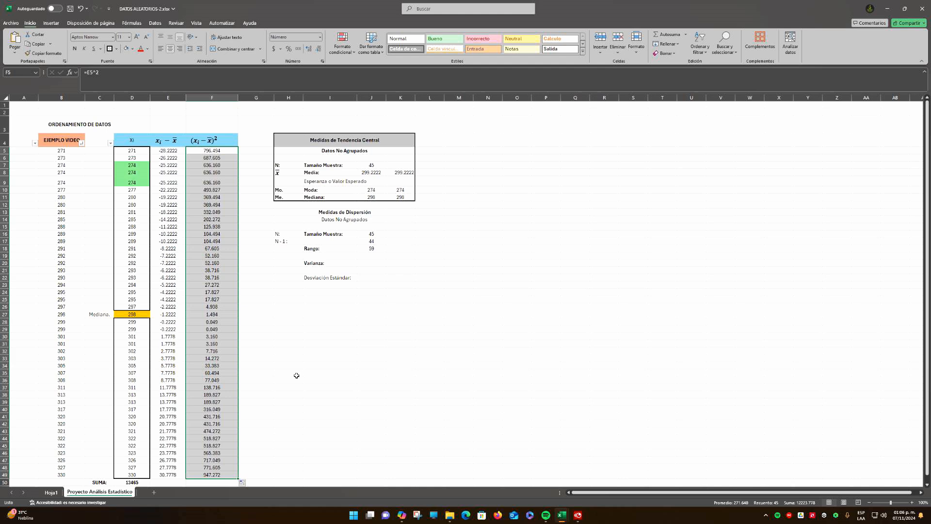
scroll(270, 365, "down", 1)
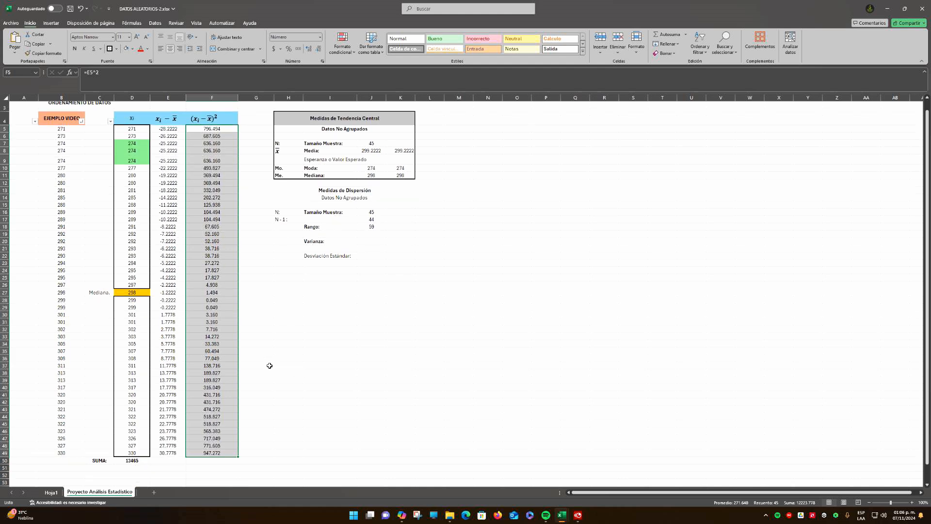
scroll(262, 270, "up", 1)
Vary the number of decimals displayed in F5 and return it to three
left_click(222, 152)
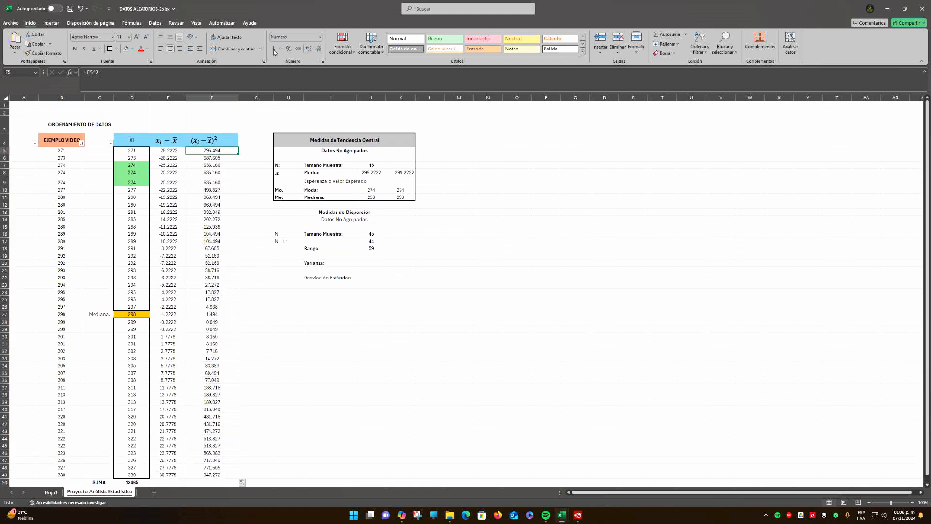
left_click(318, 49)
left_click(318, 49)
left_click(307, 49)
left_click(306, 49)
left_click(307, 49)
left_click(306, 49)
left_click(307, 49)
left_click(306, 49)
left_click(306, 49)
left_click(307, 49)
left_click(318, 49)
left_click(318, 49)
left_click(318, 49)
left_click(319, 49)
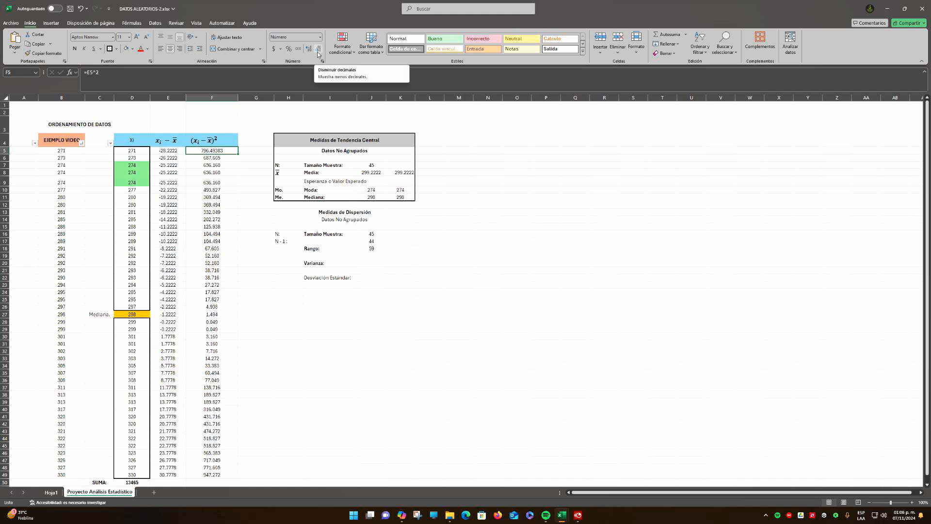
left_click(318, 51)
left_click(318, 51)
left_click(245, 166)
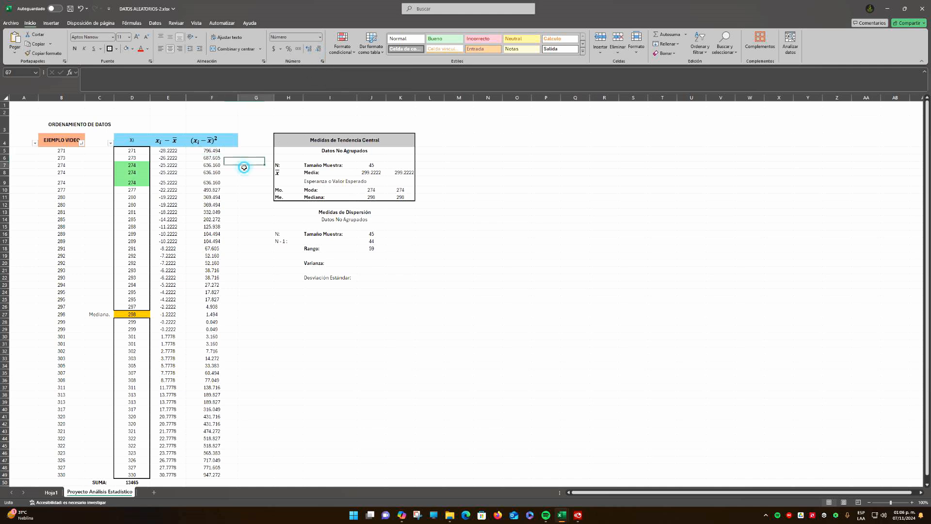
Center the (xᵢ − x̄)² heading equation over the widened cell F4
scroll(245, 169, "down", 1)
scroll(245, 169, "up", 1)
scroll(245, 168, "down", 1)
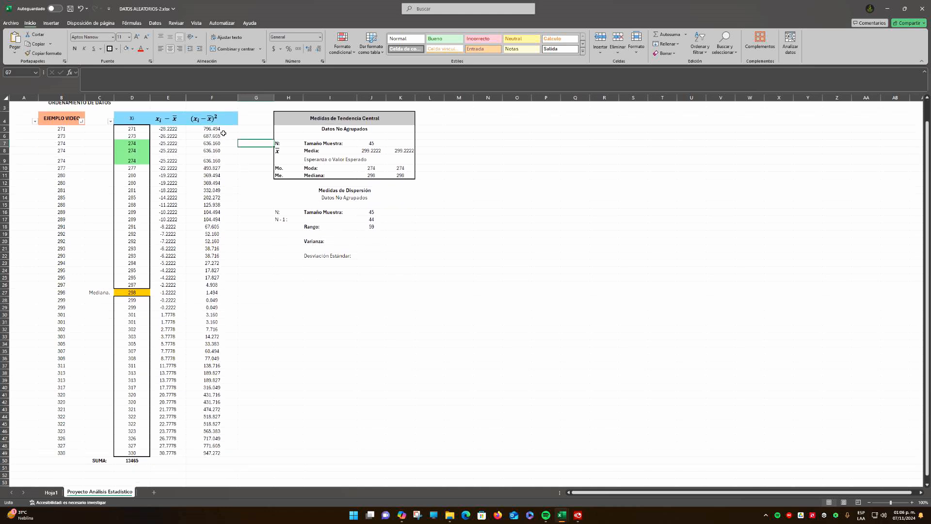
left_click(209, 120)
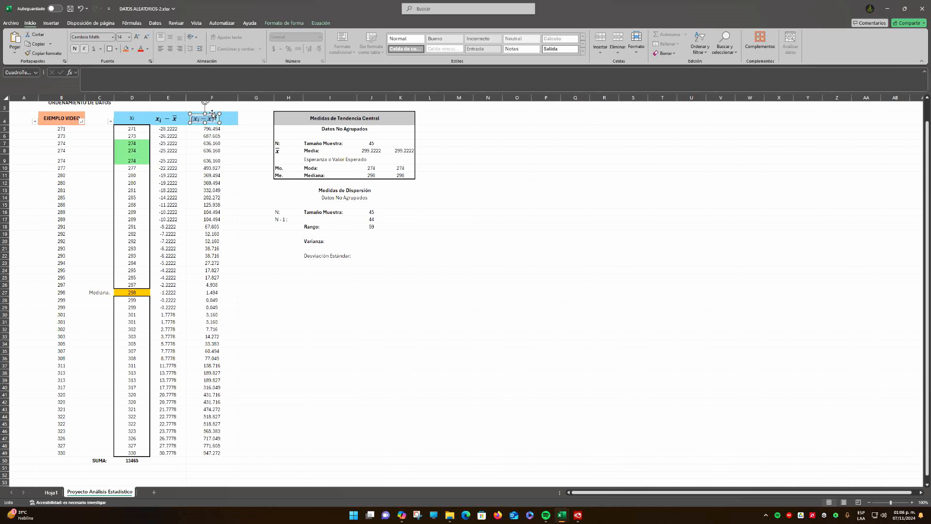
left_click_drag(213, 114, 217, 114)
Sum the squared deviations in F50 with =SUMA(F5:F49)
left_click(220, 461)
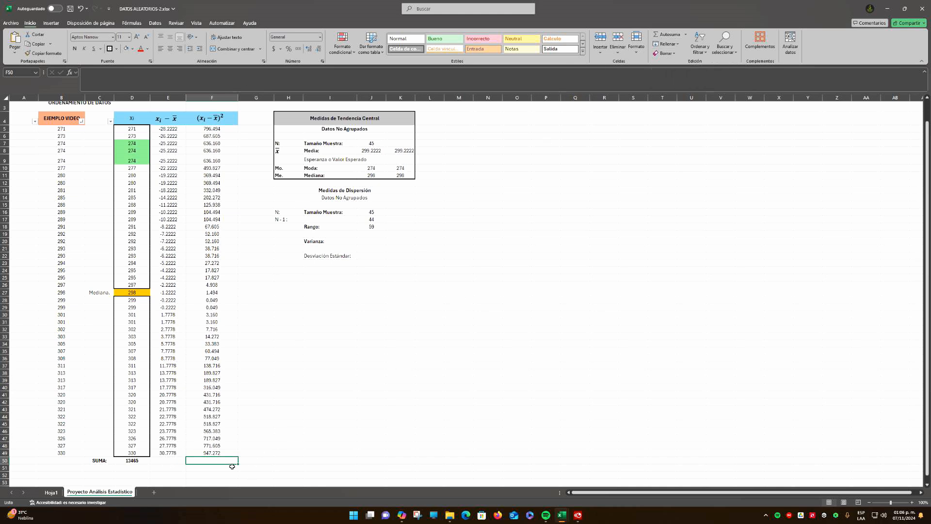
left_click(214, 460)
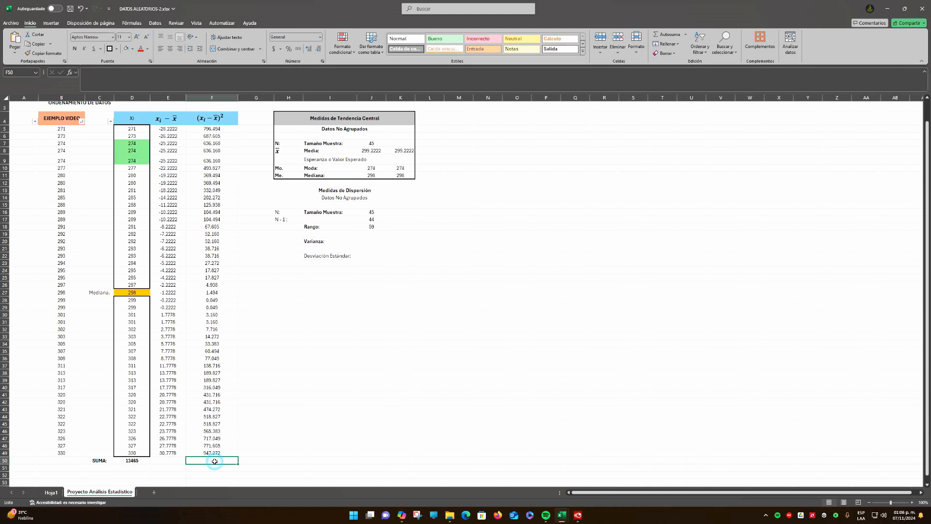
left_click(663, 39)
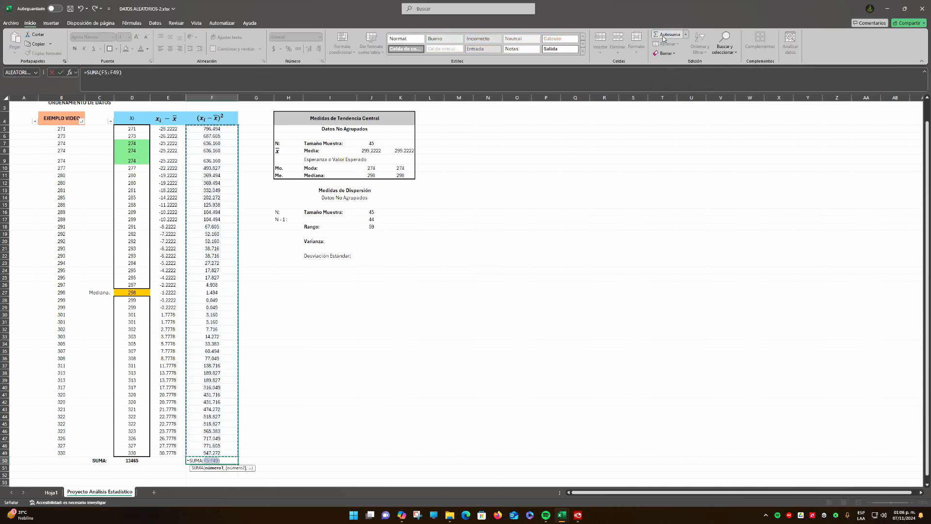
left_click(663, 38)
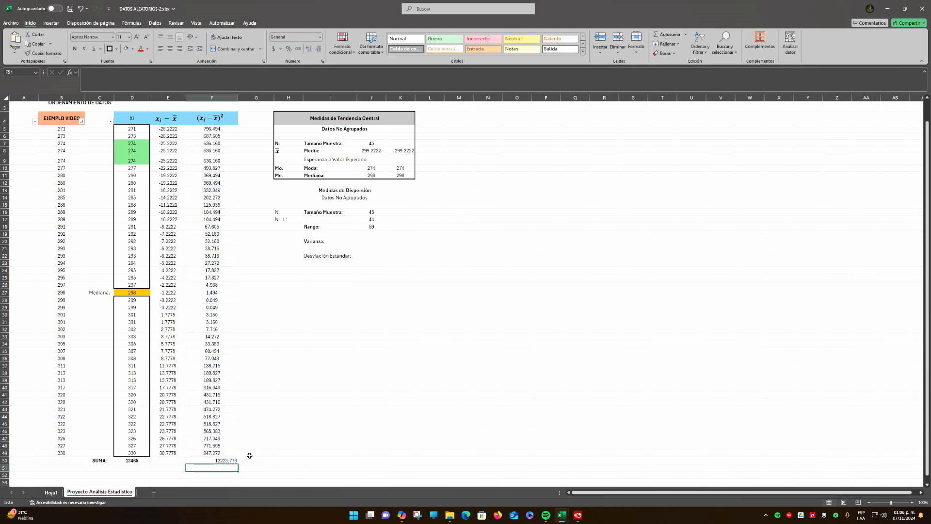
Center the squared-deviations total in F50 and make it bold
left_click(224, 460)
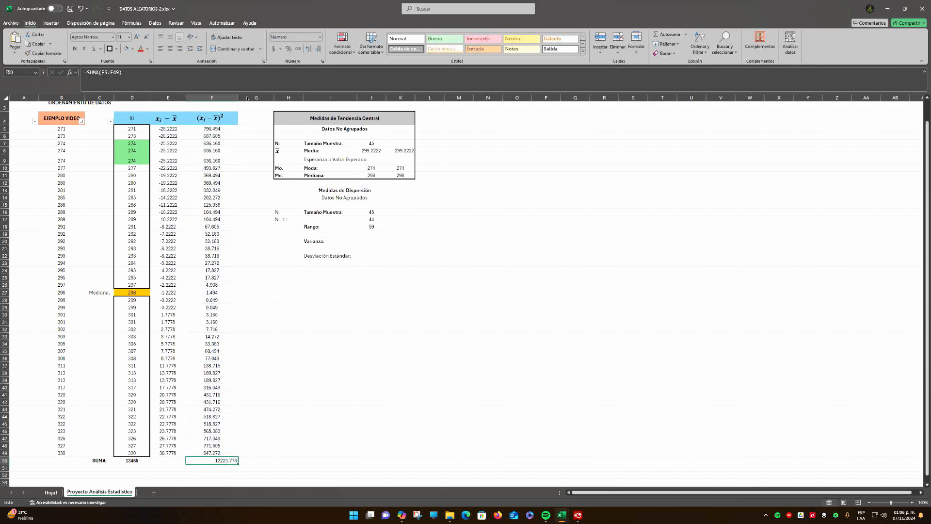
left_click(170, 49)
left_click(75, 48)
left_click(249, 466)
left_click(213, 463)
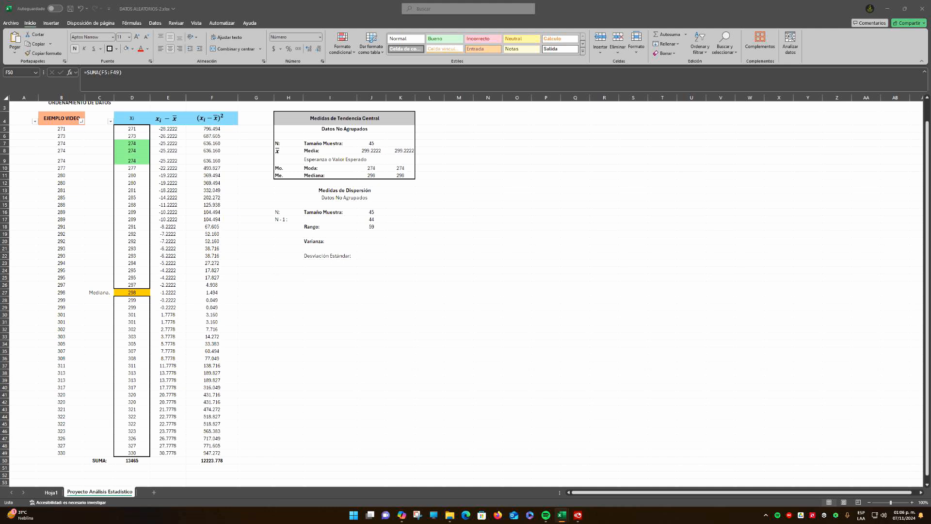
key("F2")
Enter the label Var(x): in H20, beside Varianza
left_click(285, 240)
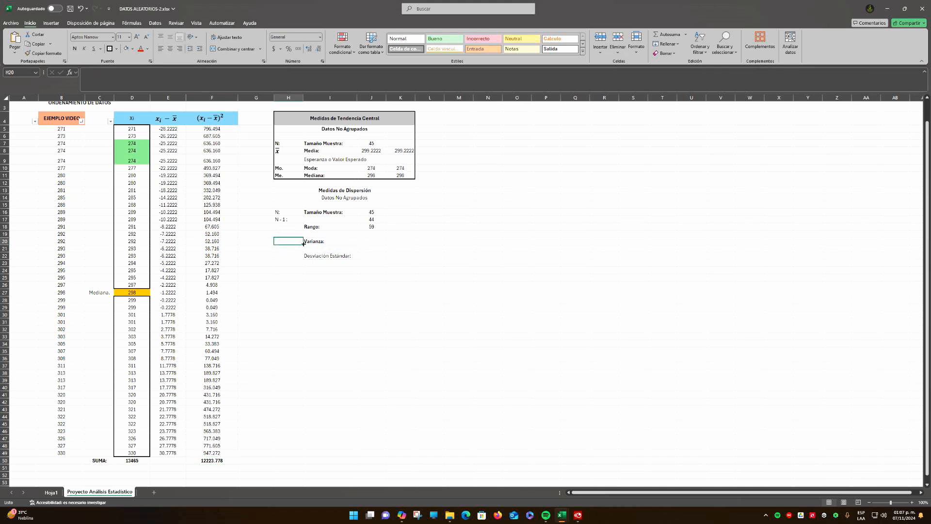
type("Var(x):")
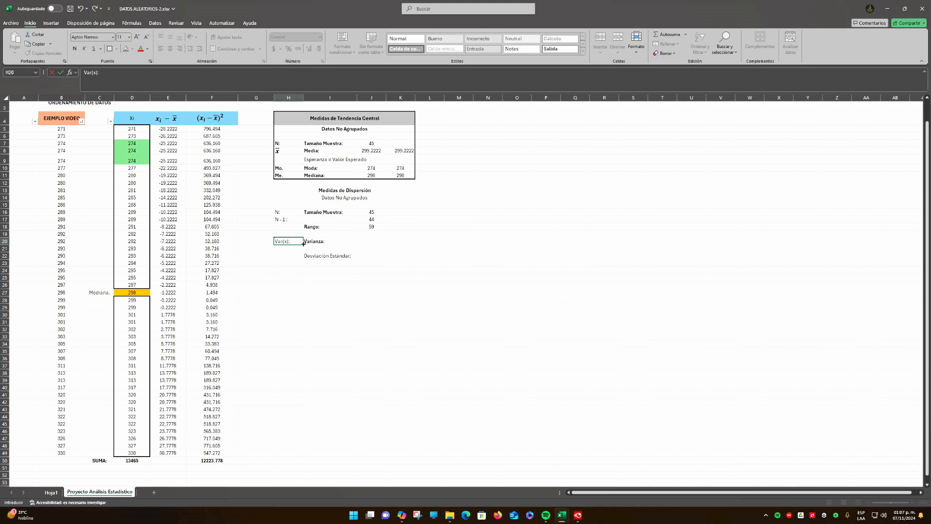
key("Return")
Make the symbol labels in H16:H20 of the dispersion table bold
key("Up")
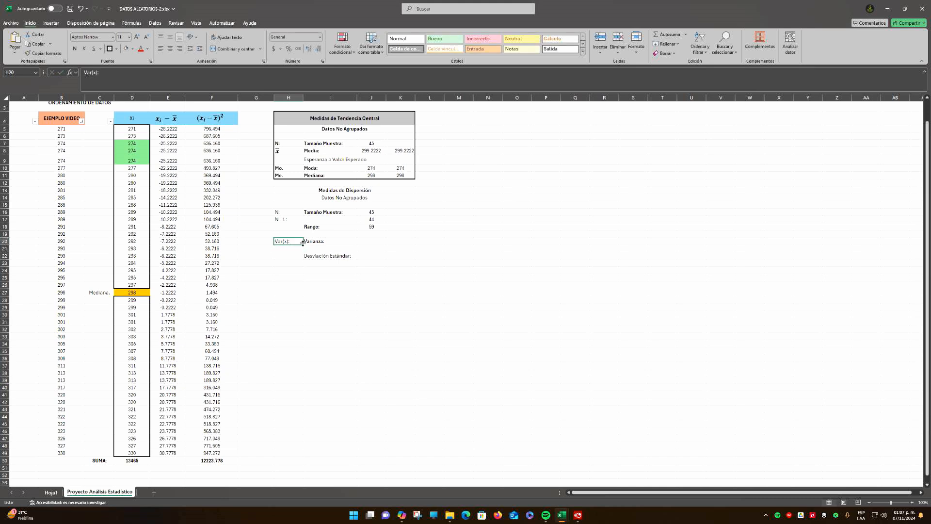
key("shift+Up")
key("shift+Up")
key("shift+Up")
key("shift+Up")
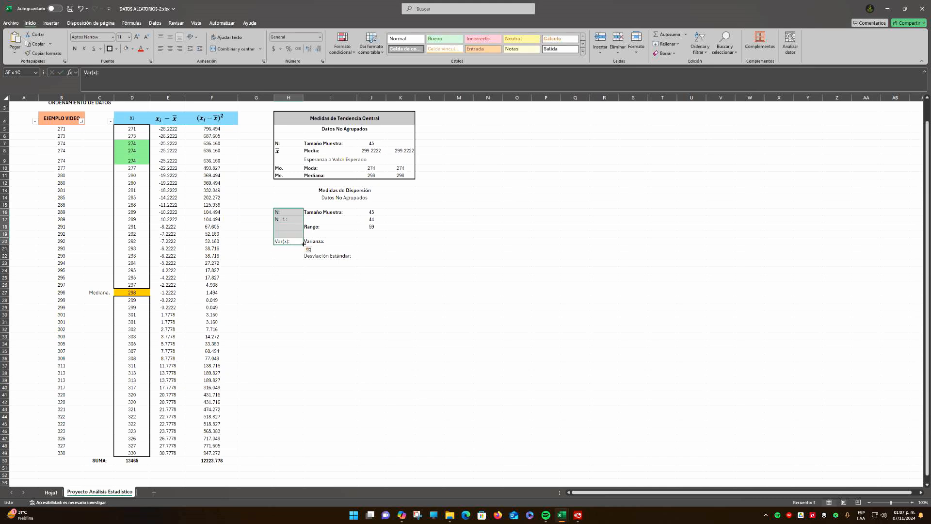
key("ctrl+n")
left_click(303, 268)
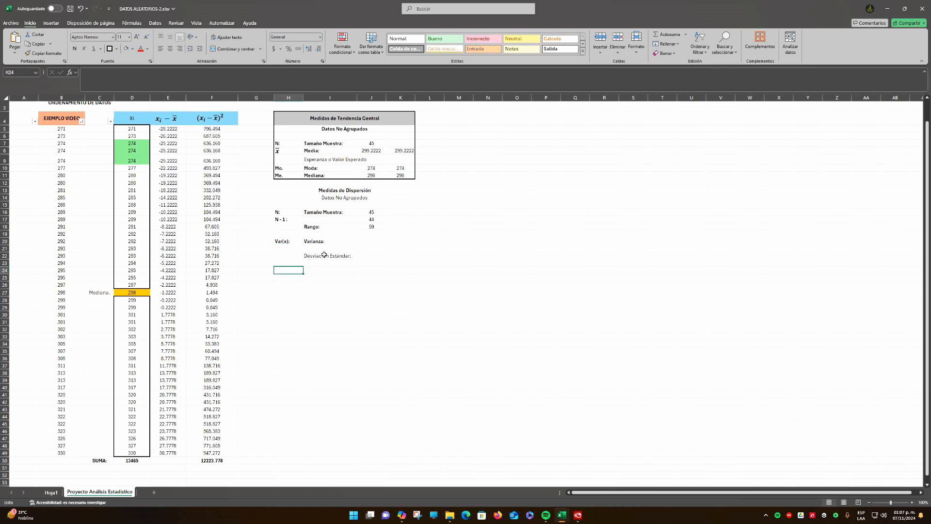
Calculate the sample variance of the Xi data in J20 with =VAR.S(D5:D49)
left_click(376, 241)
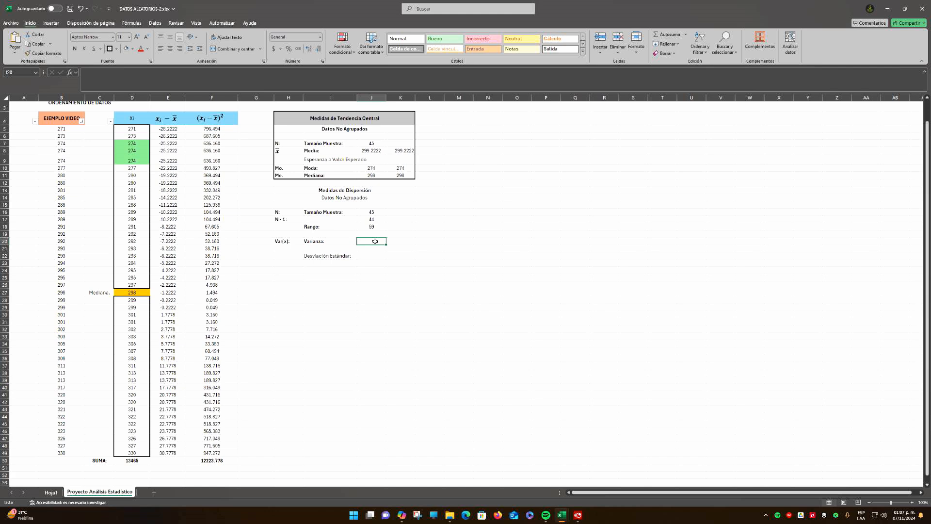
left_click(371, 151)
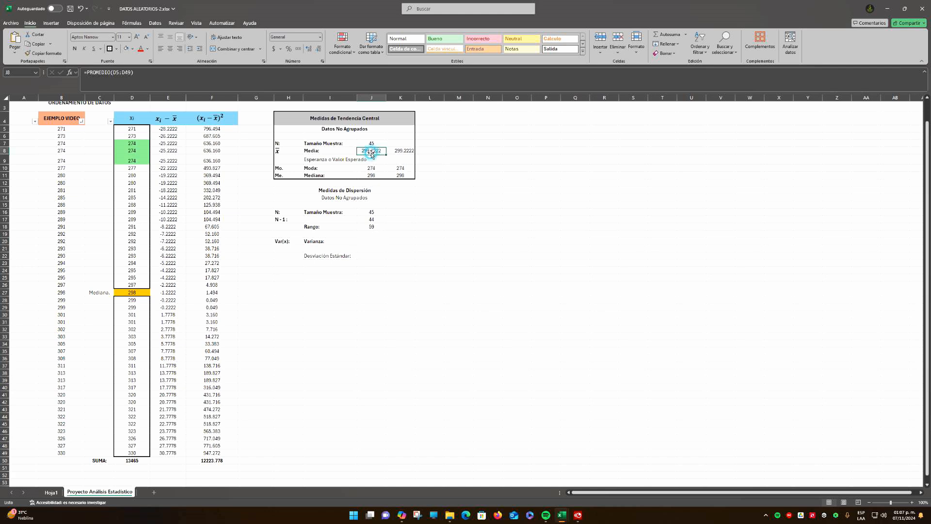
left_click(372, 239)
left_click(371, 151)
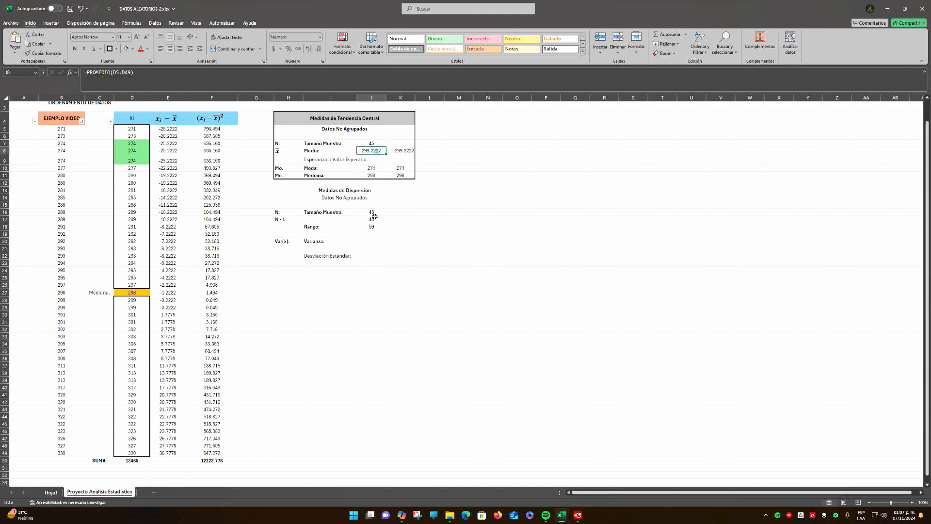
left_click(371, 241)
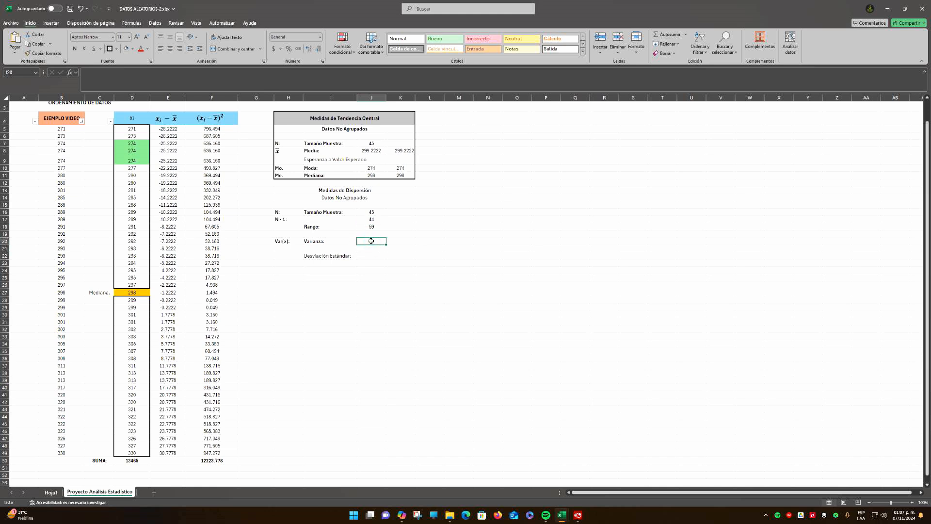
type("=")
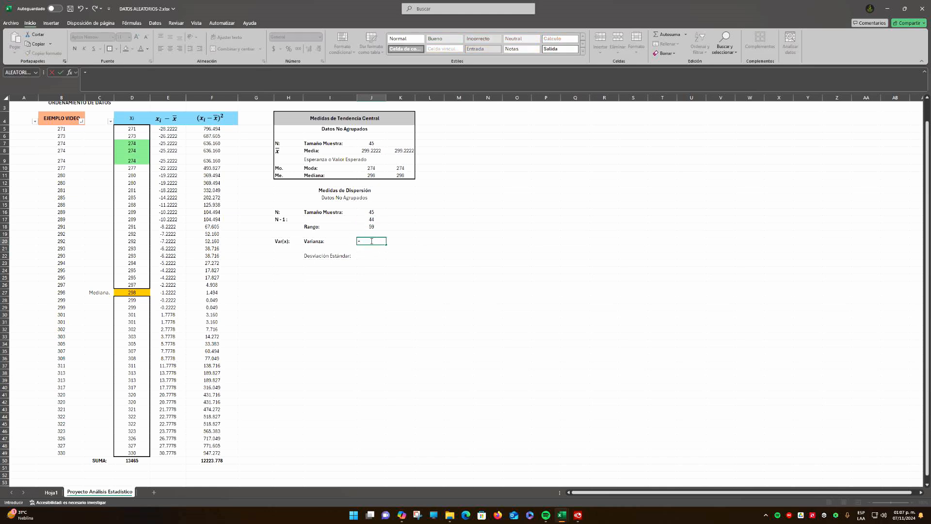
type("var")
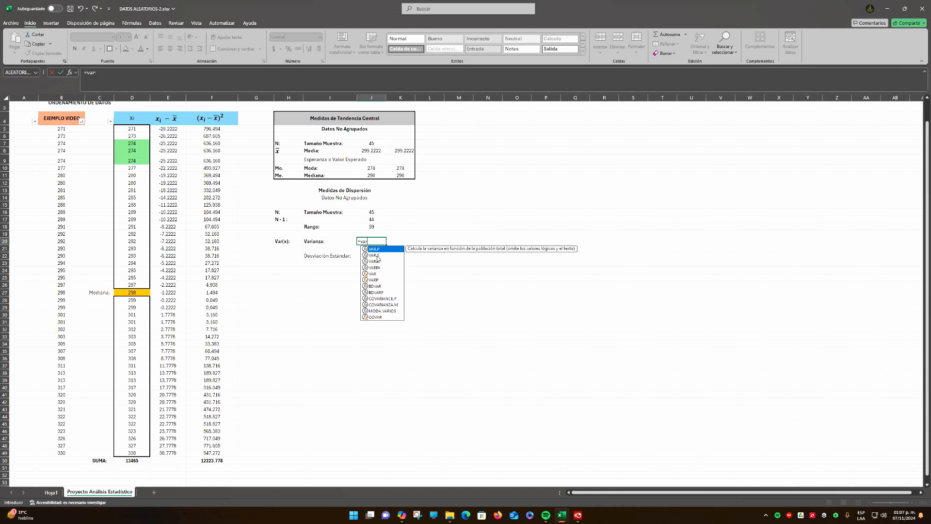
double_click(377, 256)
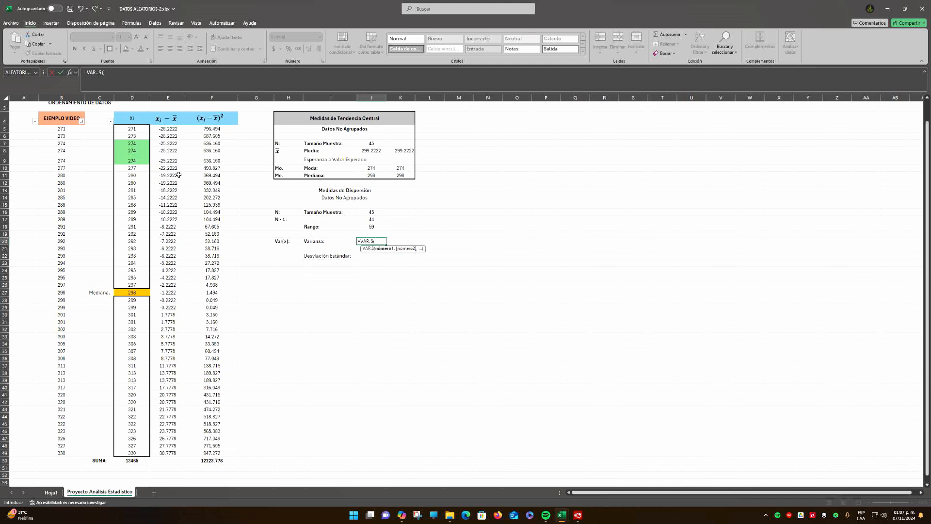
left_click_drag(132, 133, 124, 457)
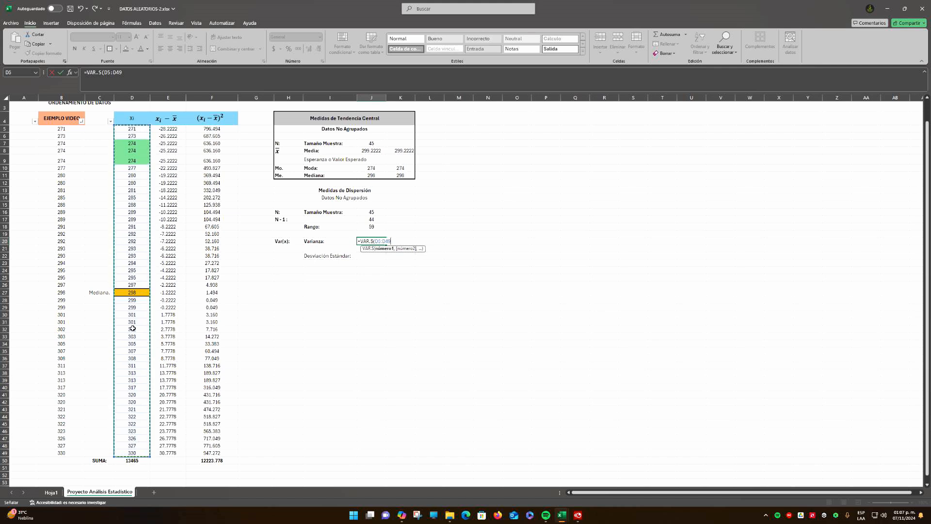
key("Return")
key("Up")
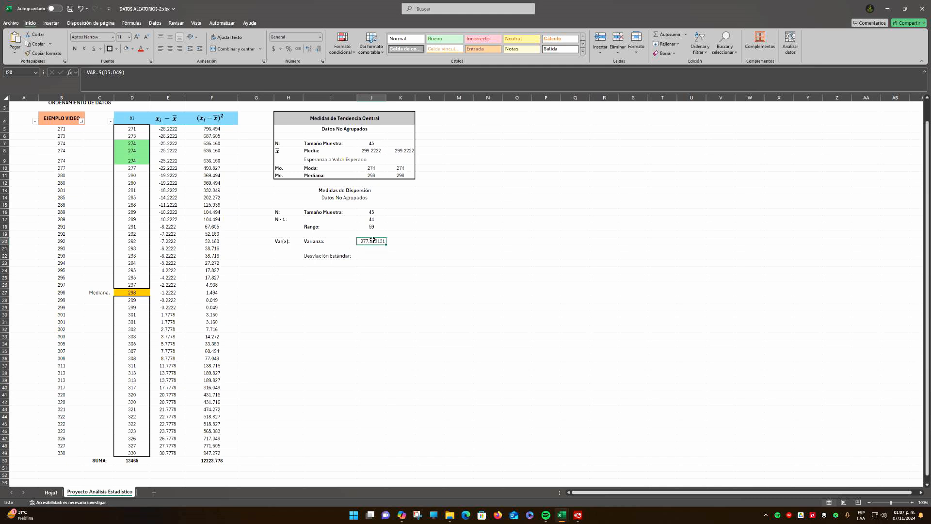
Format the variance in J20 to three decimal places and center it in the cell
left_click(318, 49)
left_click(319, 48)
left_click(318, 48)
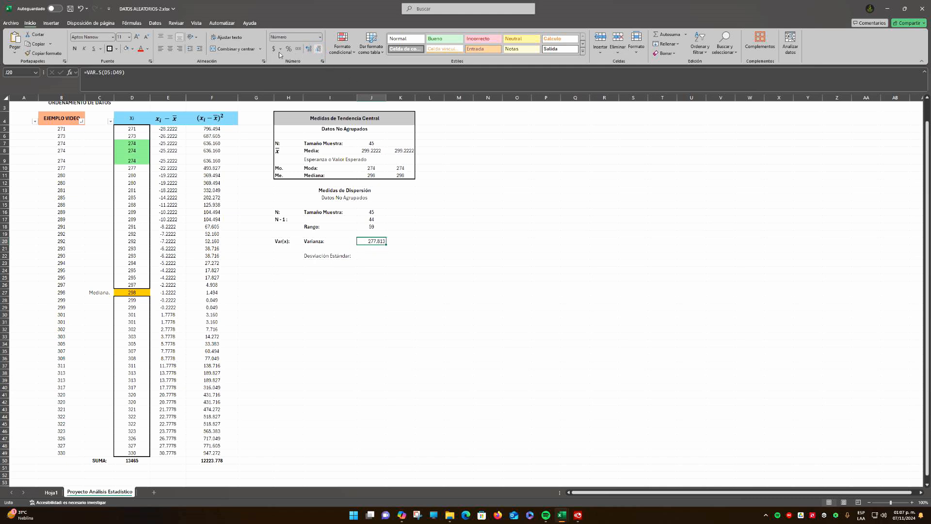
left_click(170, 49)
left_click(401, 239)
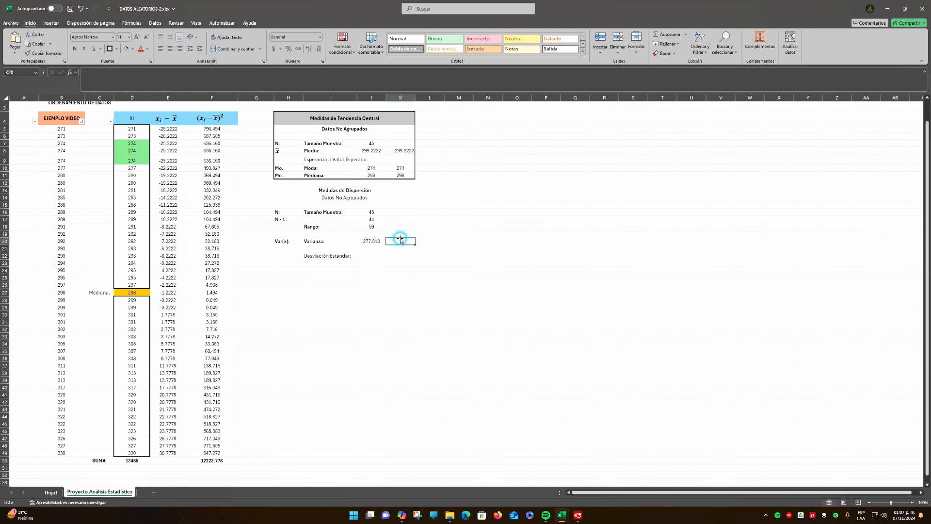
left_click(371, 241)
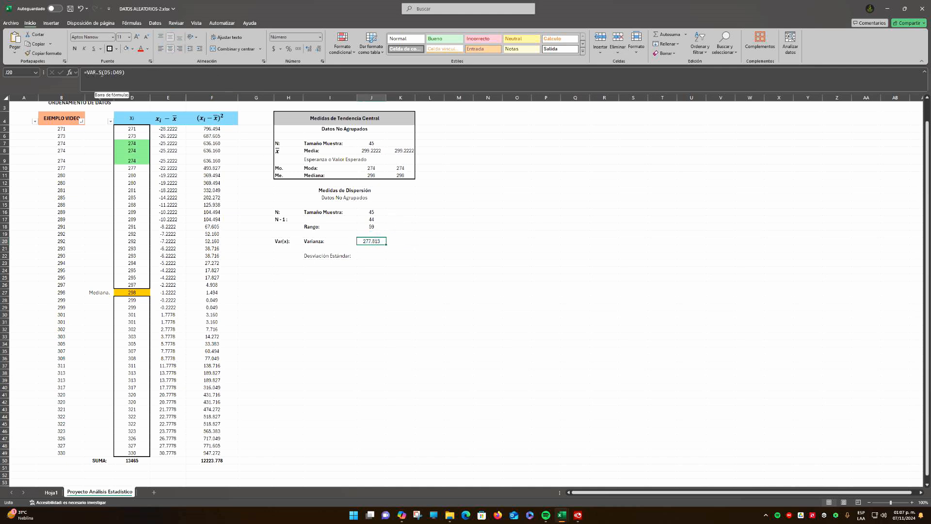
Calculate the variance manually in K20 by dividing the squared-deviations total by N - 1 with =F50/J17, and open the formula to check its references
left_click(402, 241)
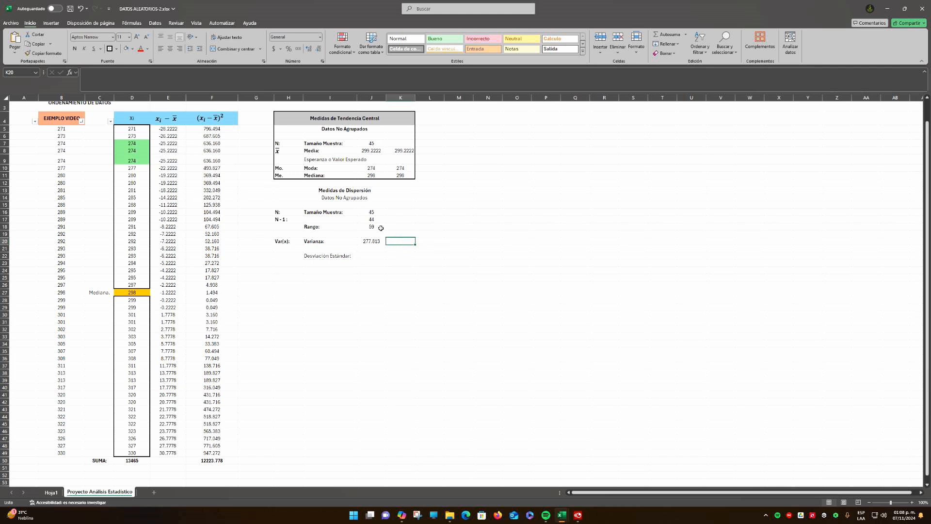
type("=")
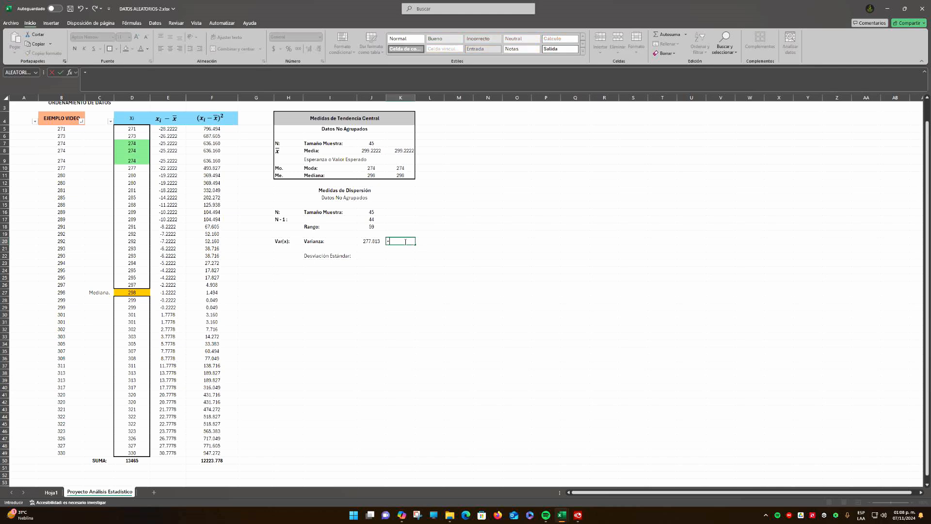
left_click(214, 460)
type("/")
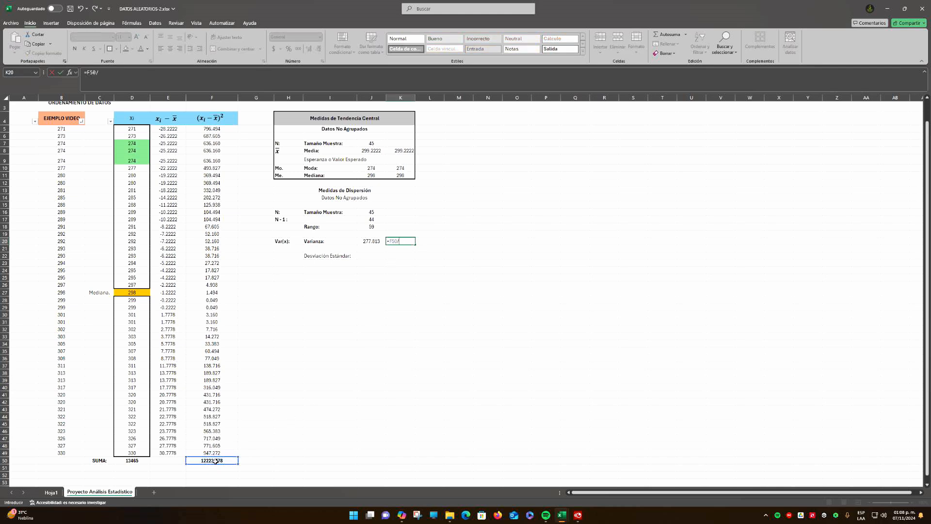
left_click(373, 219)
key("Return")
key("Up")
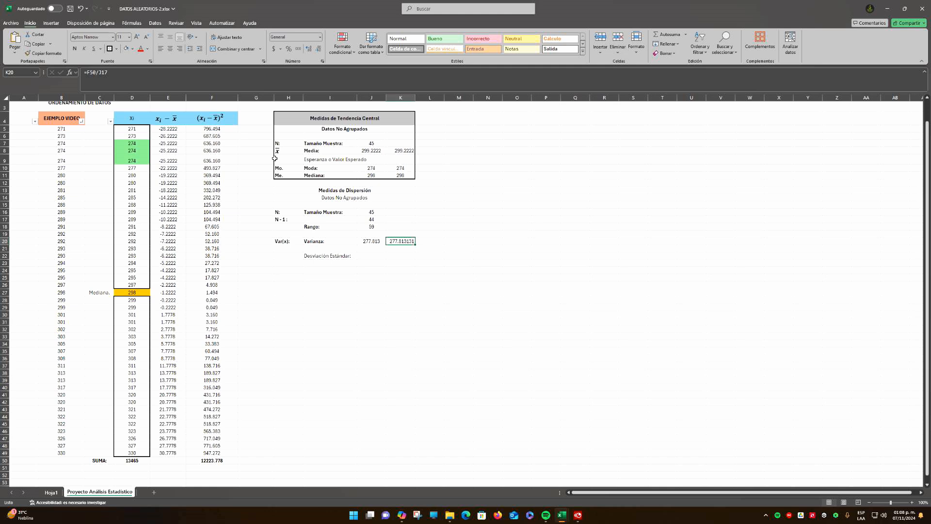
left_click(103, 77)
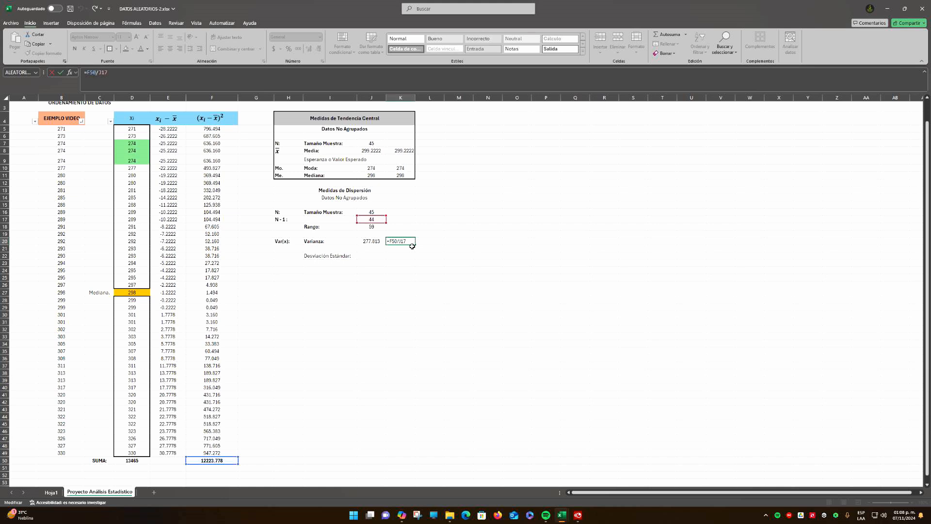
Format the manual variance in K20 to three decimal places, center it, and compare its formula with the one in J20
key("Return")
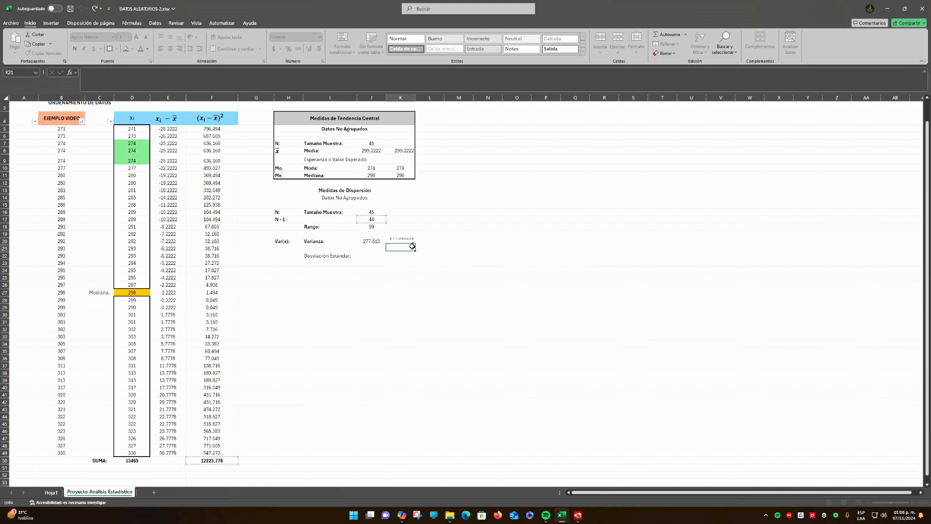
left_click(405, 241)
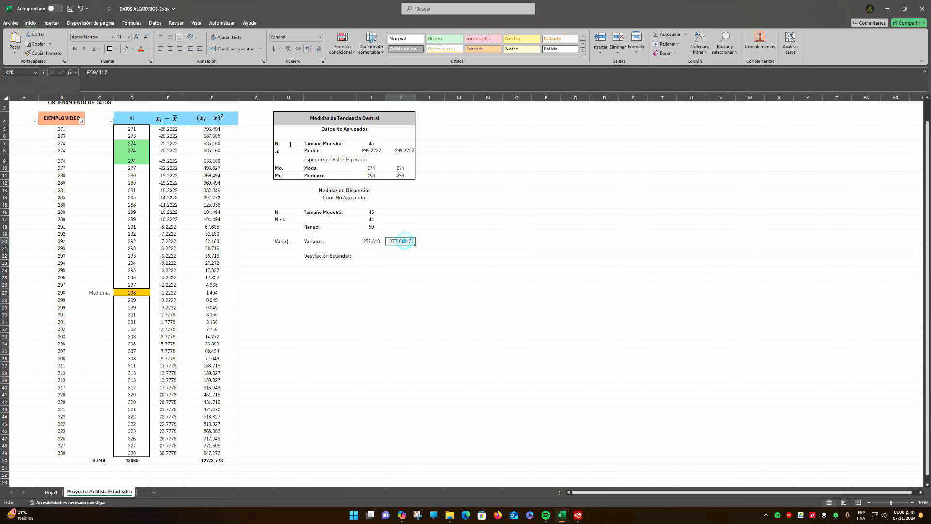
left_click(318, 48)
left_click(318, 49)
left_click(318, 48)
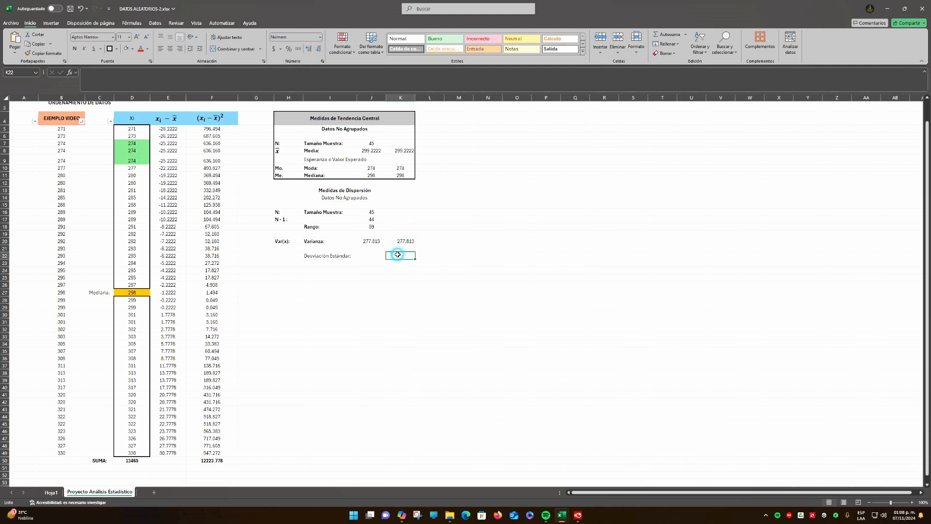
left_click(170, 48)
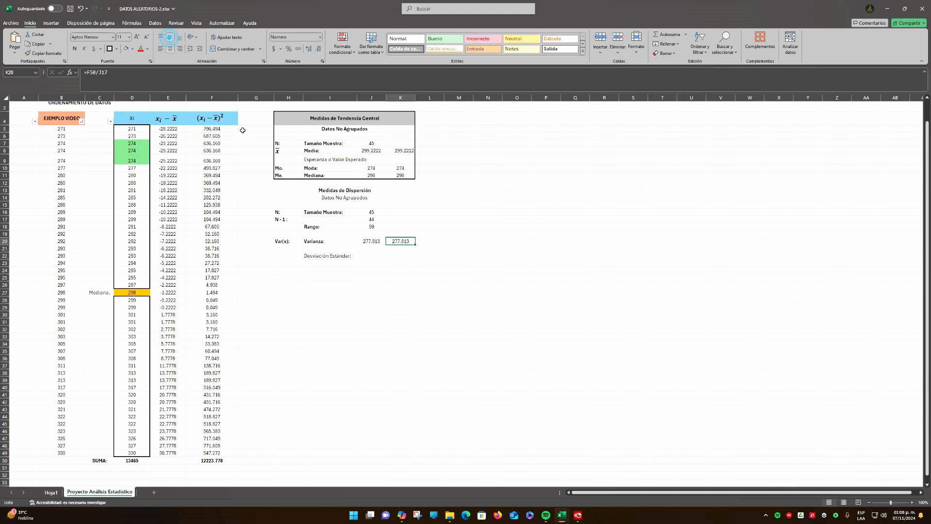
key("Left")
left_click(107, 76)
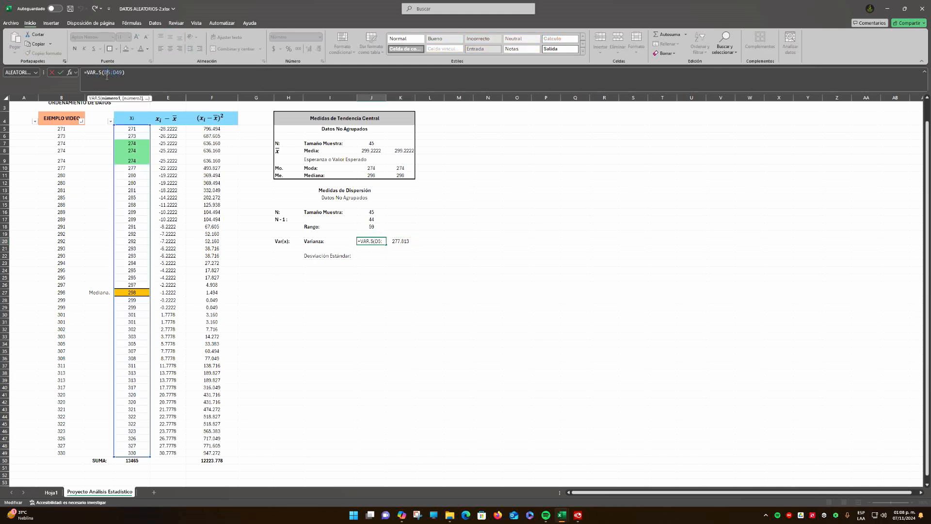
left_click(400, 242)
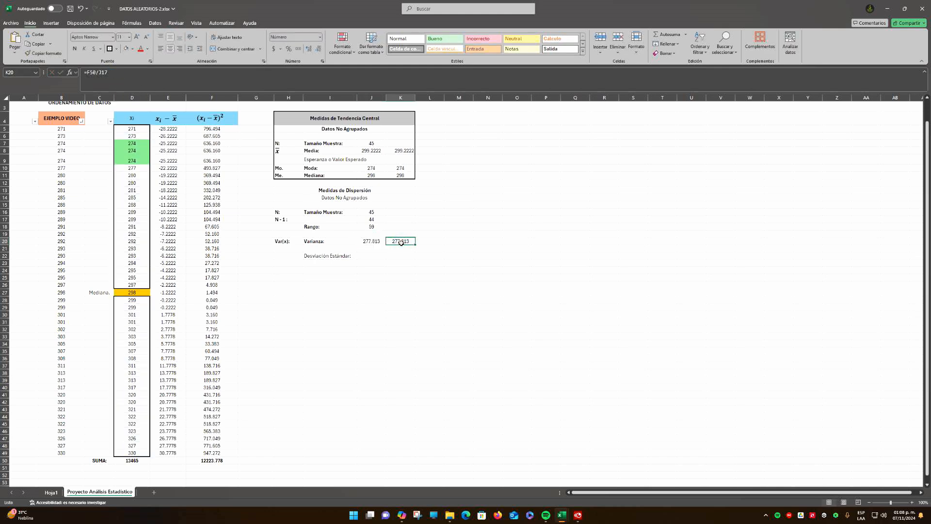
key("Down")
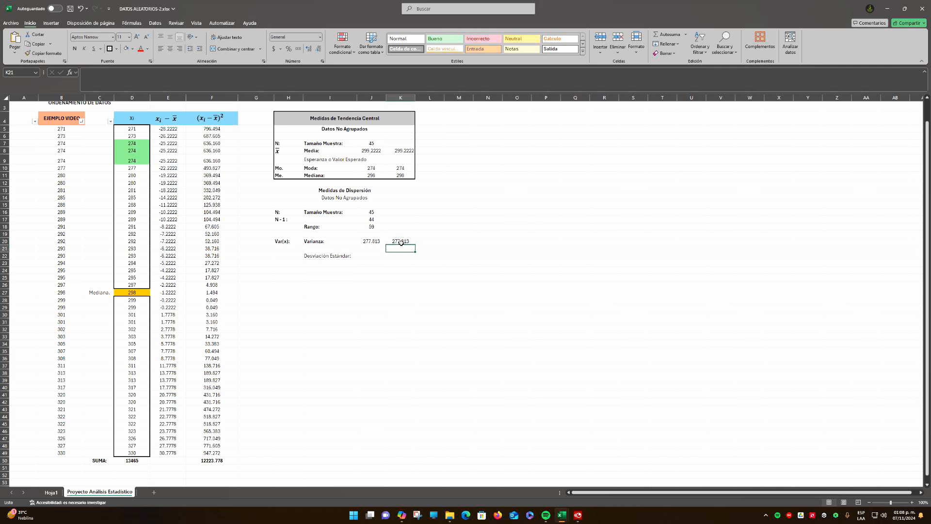
Label H22 as "Sd(x):" and make it and the Desviación Estándar label in I22 bold
left_click(286, 257)
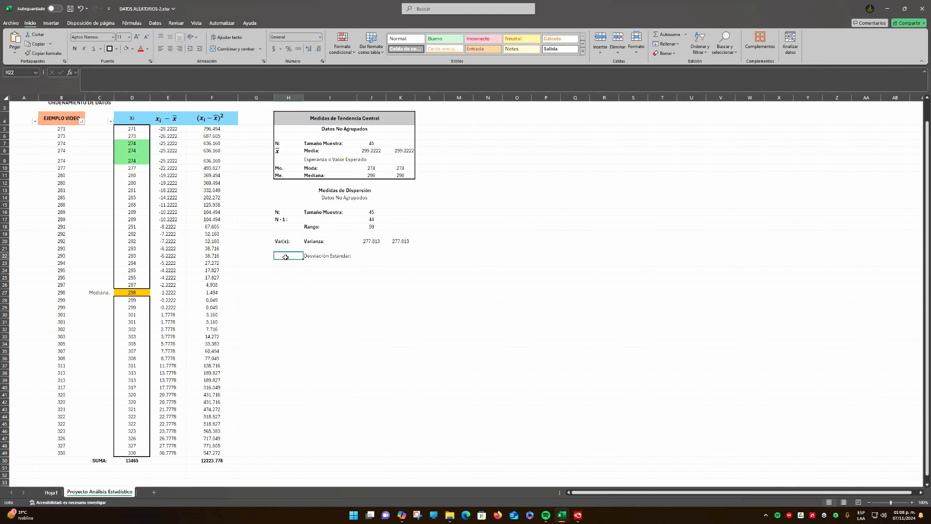
type("Sd(x):")
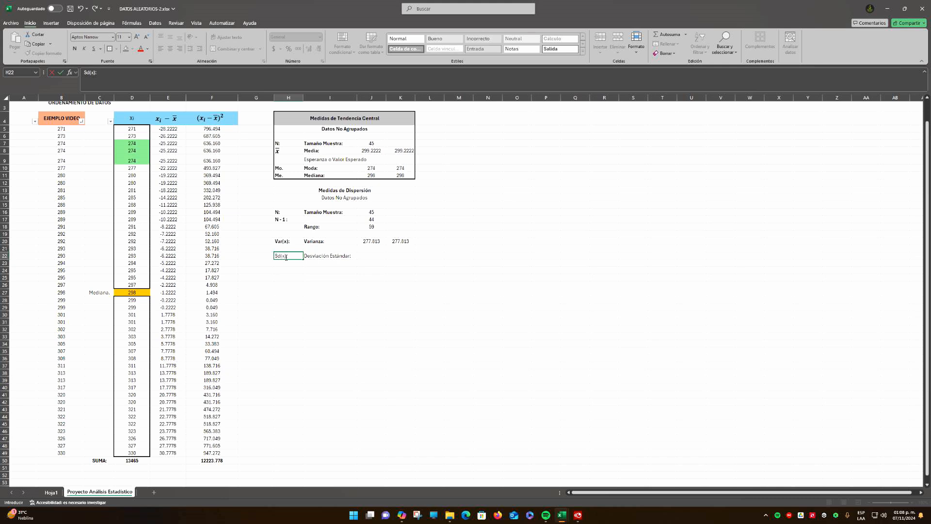
key("Return")
key("Up")
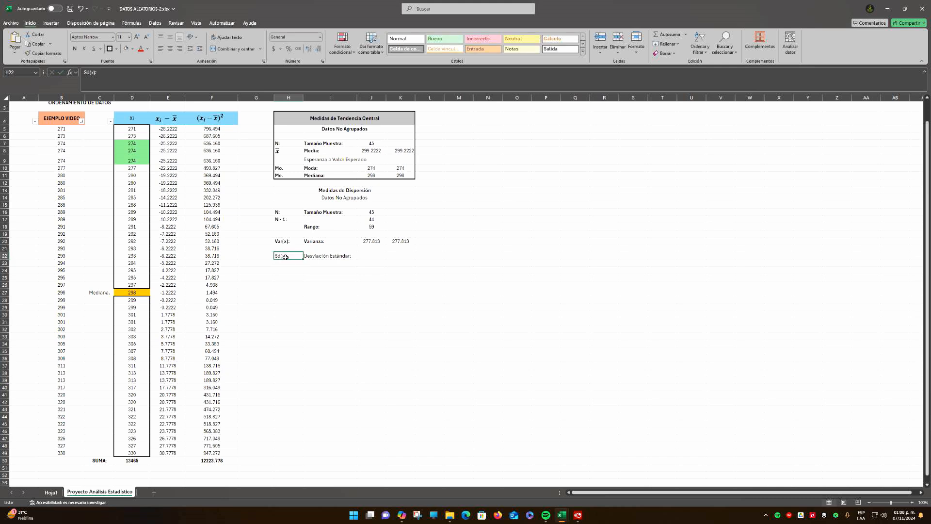
key("shift+Right")
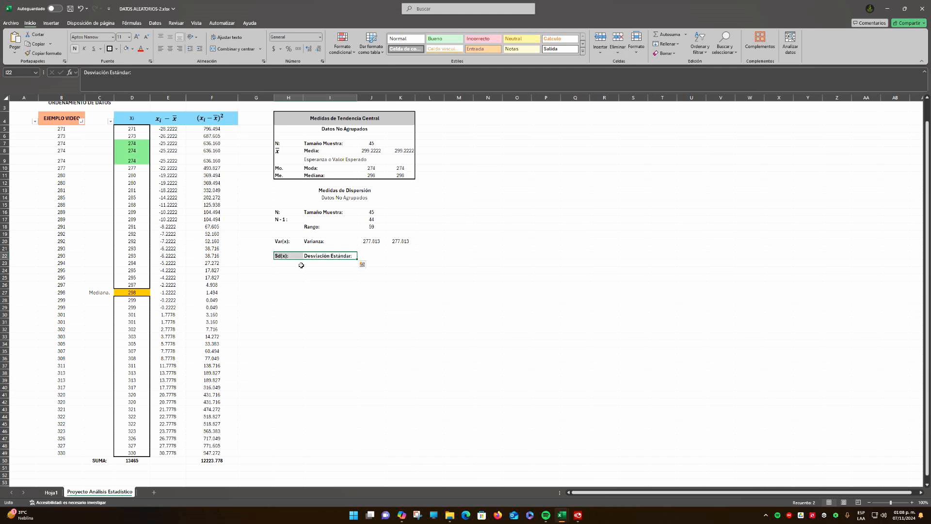
left_click(318, 274)
left_click(364, 256)
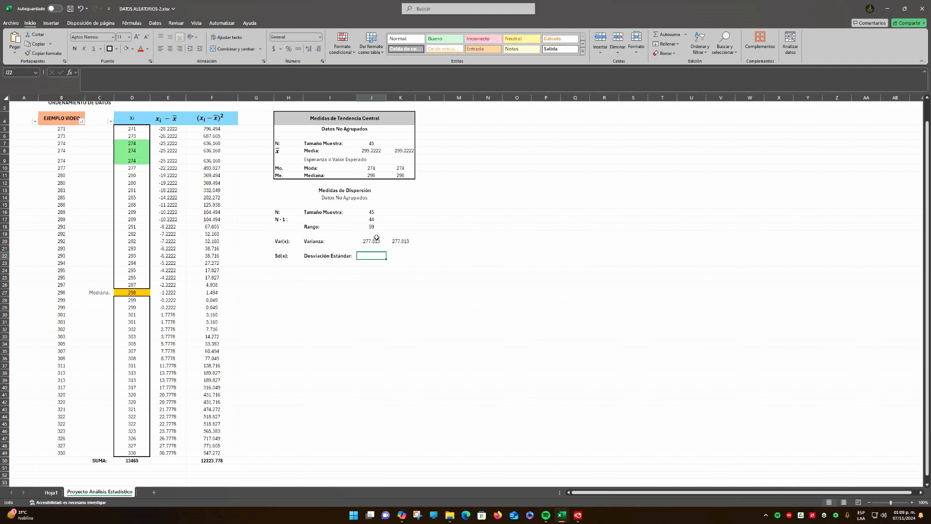
left_click_drag(163, 129, 171, 452)
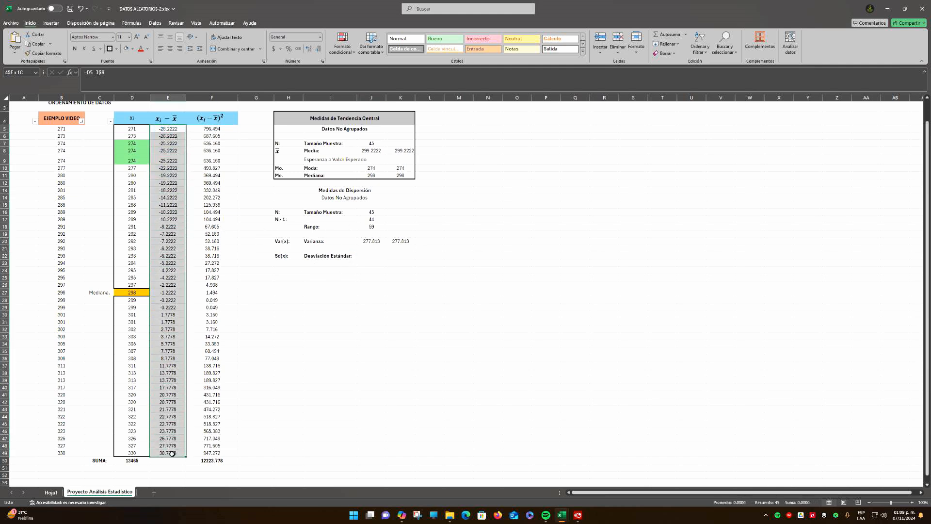
left_click(337, 315)
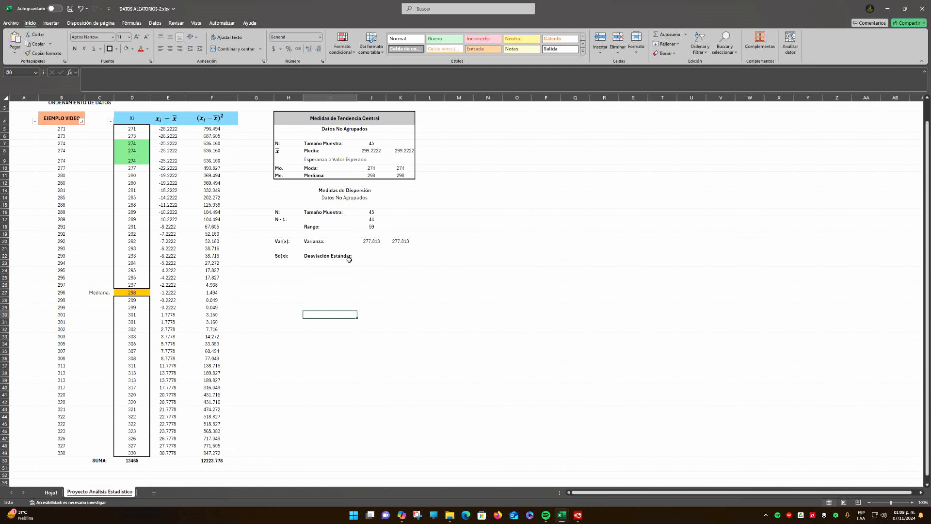
left_click(371, 257)
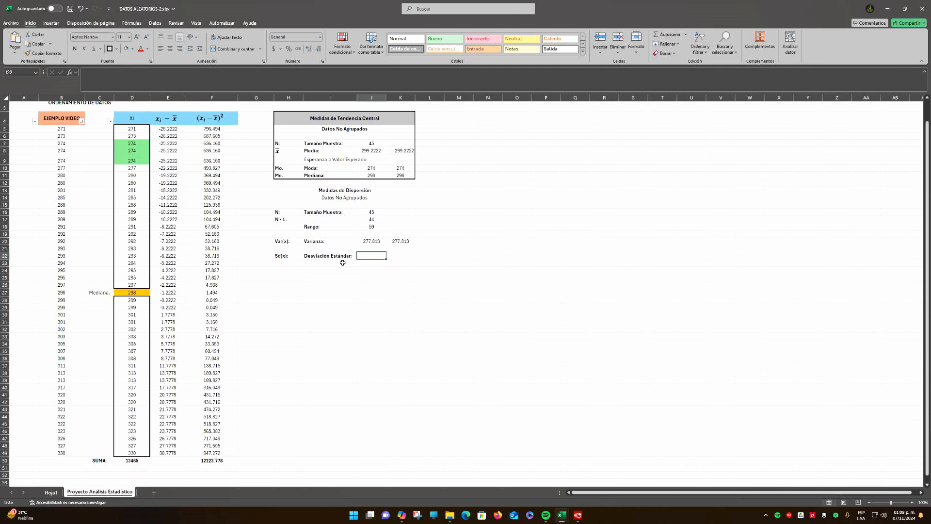
left_click(373, 242)
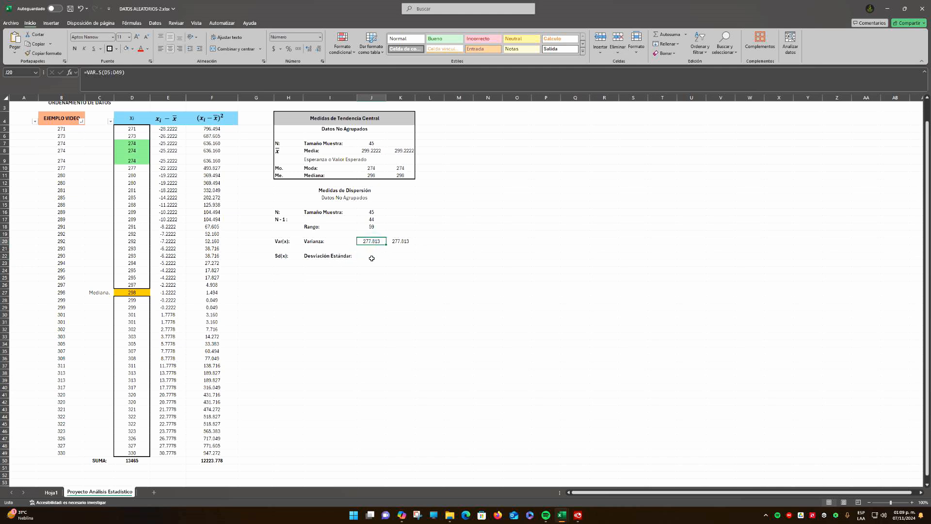
Calculate the sample standard deviation of the Xi data in J22 with =DESVEST.M(D5:D49)
left_click(370, 255)
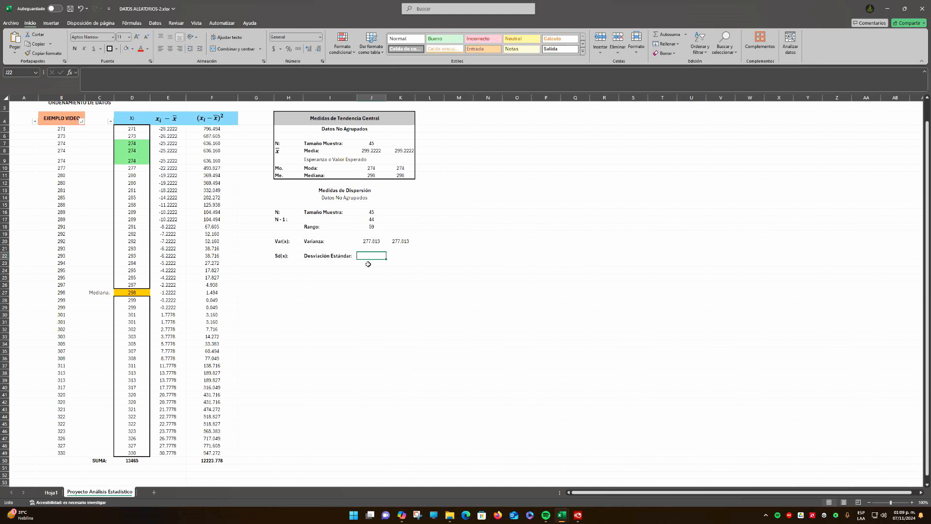
type("=")
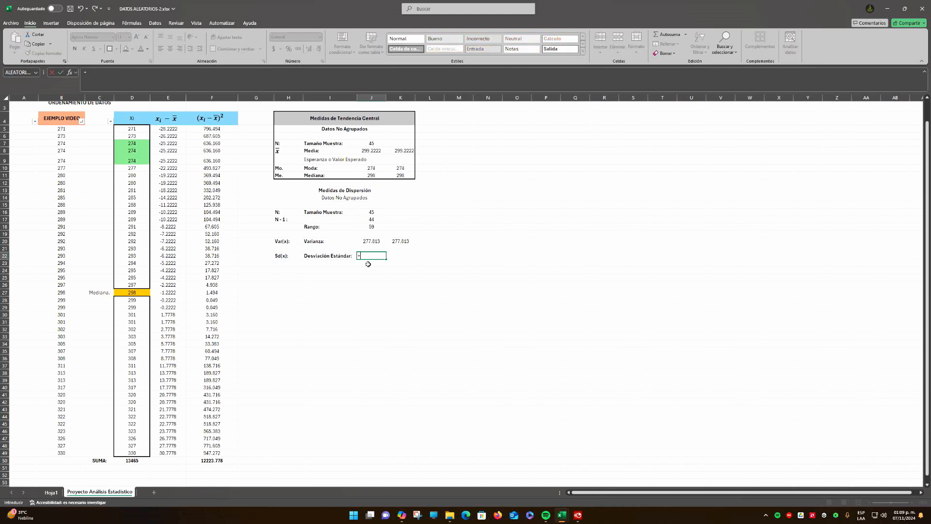
type("desc")
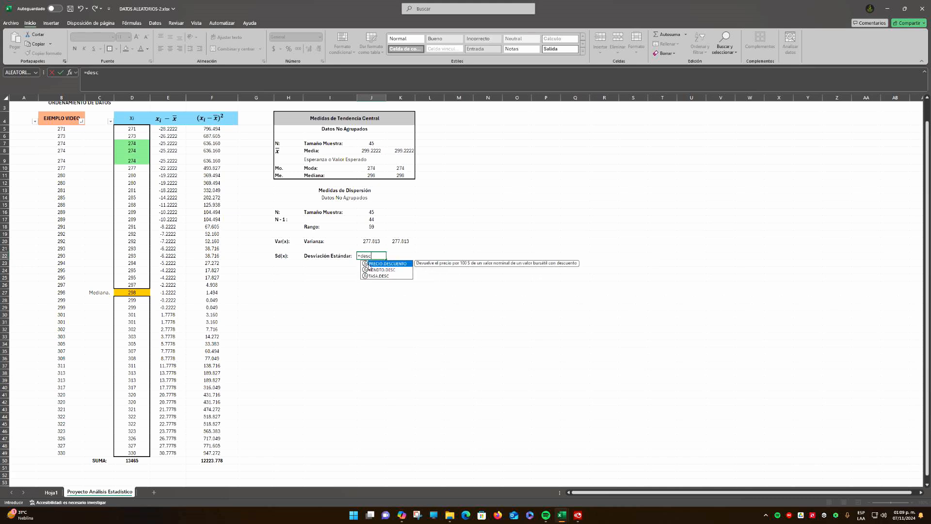
key("BackSpace")
type("v")
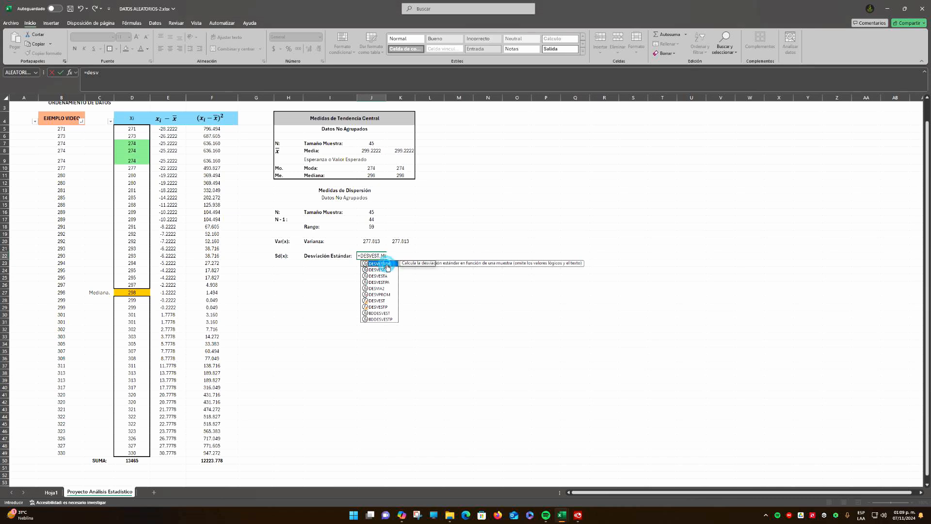
double_click(379, 263)
left_click_drag(132, 132, 125, 453)
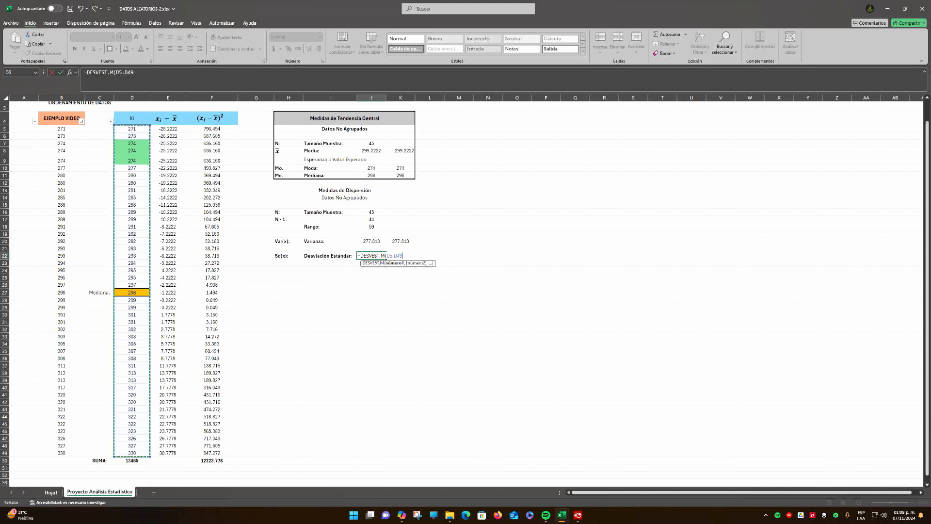
key("Return")
Format the standard deviation in J22 to three decimal places and center it in the cell
left_click(372, 256)
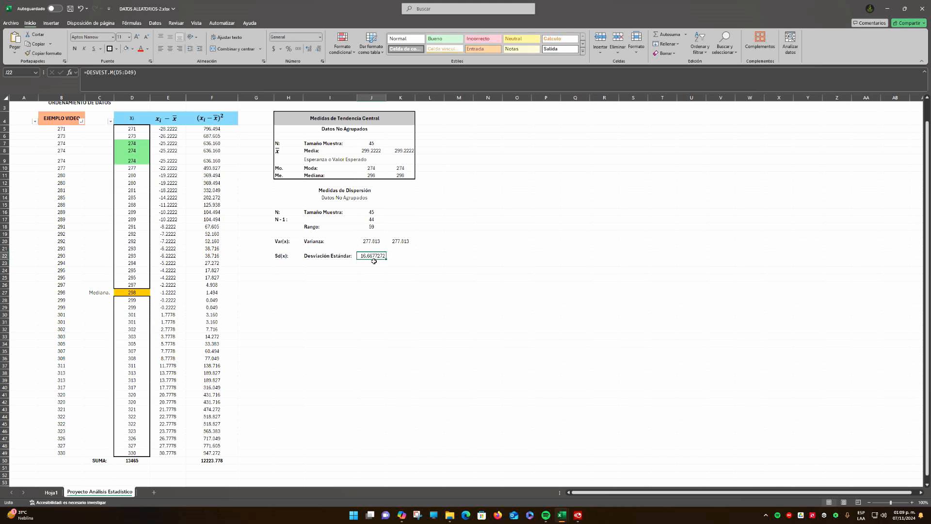
left_click(320, 49)
left_click(320, 50)
left_click(319, 50)
left_click(319, 50)
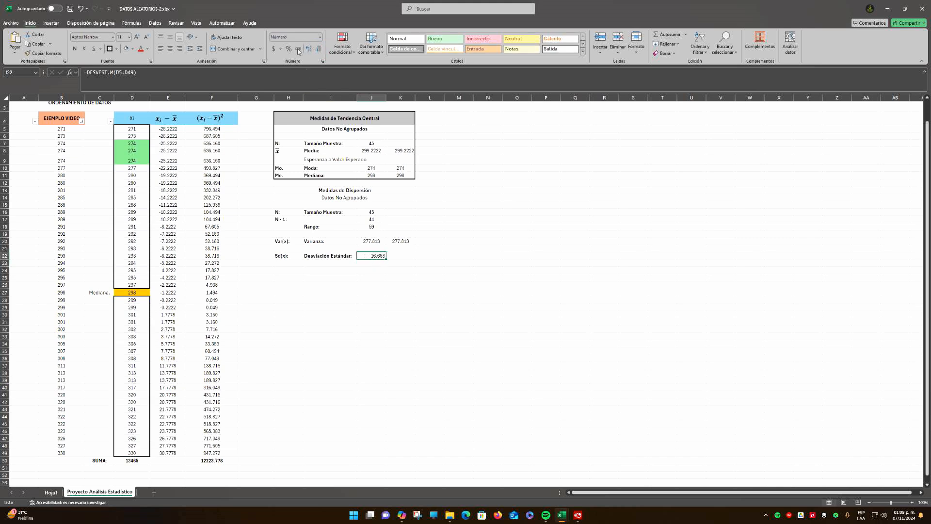
left_click(170, 48)
left_click(170, 36)
Calculate the standard deviation manually in K22 as the square root of the manual variance with =RAIZ(K20)
left_click(395, 255)
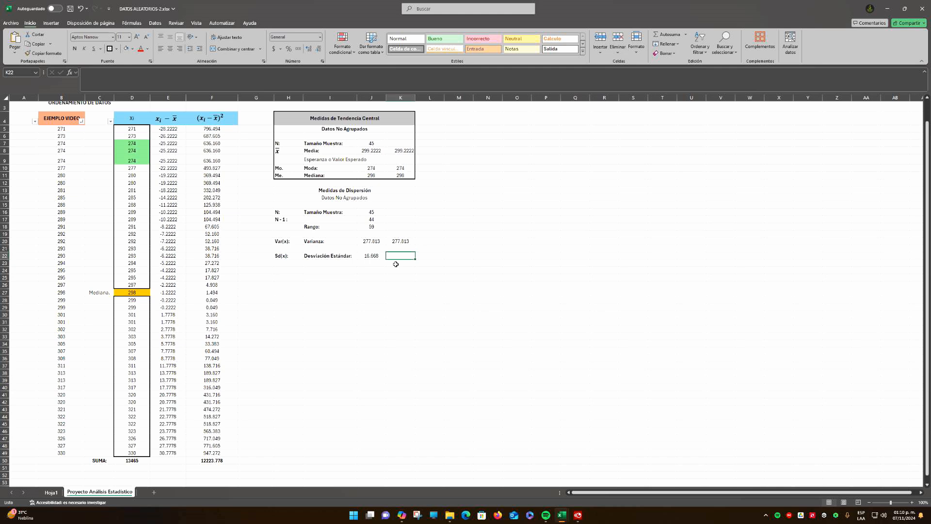
type("=")
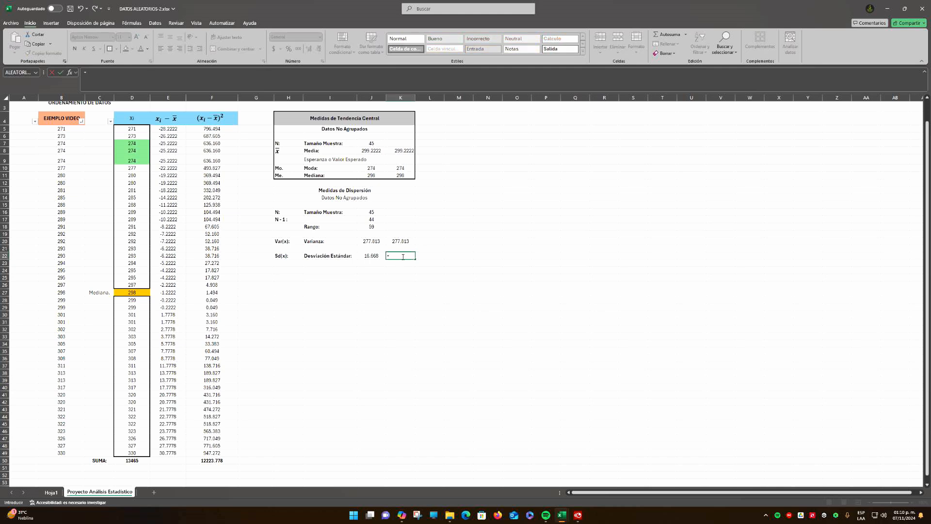
type("ra")
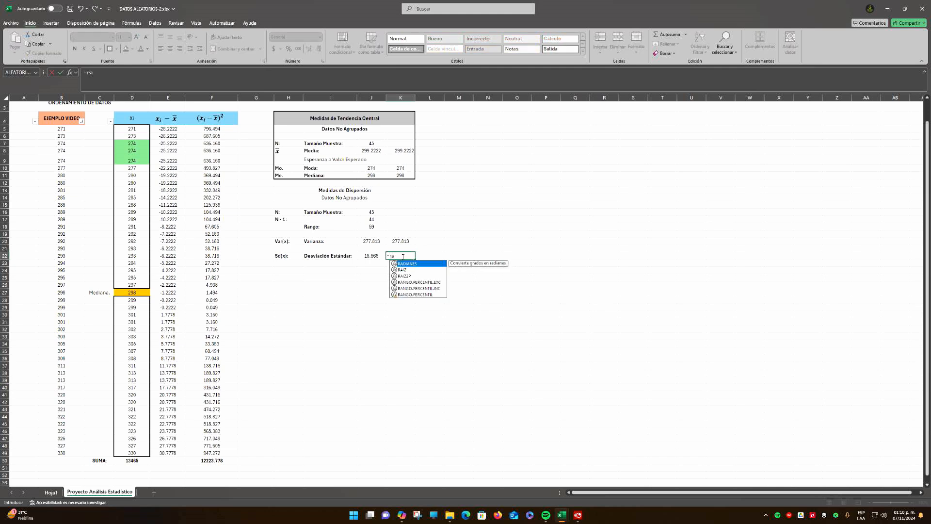
double_click(405, 270)
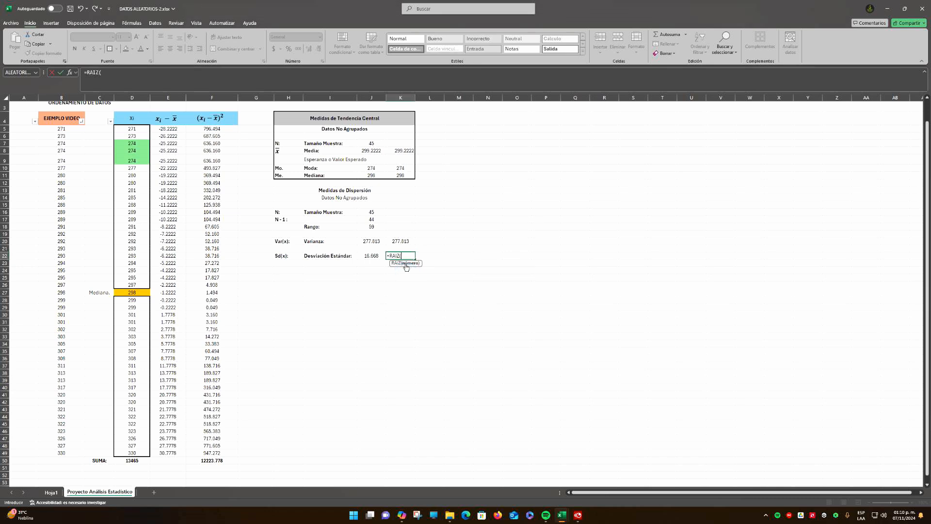
left_click(401, 241)
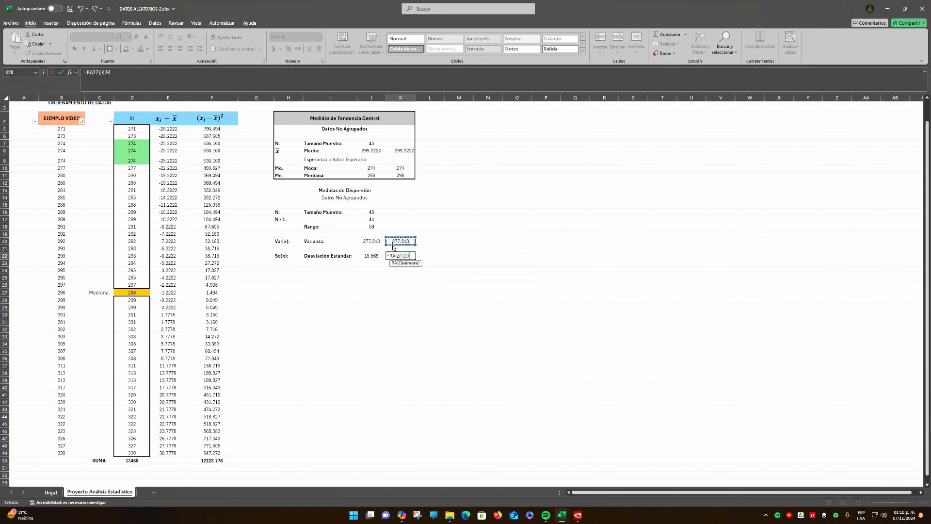
key("Return")
Format the manual standard deviation in K22 to three decimal places and center it
left_click(406, 255)
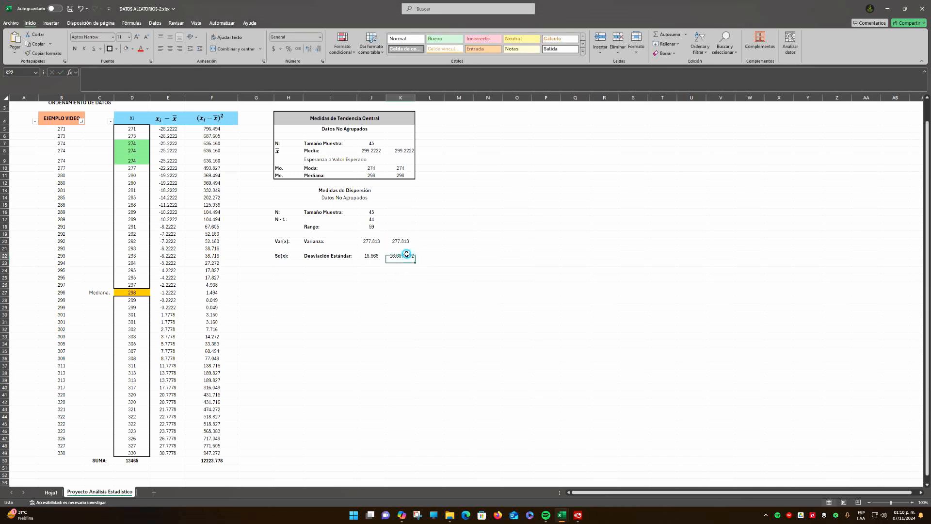
left_click(318, 49)
left_click(318, 50)
left_click(318, 50)
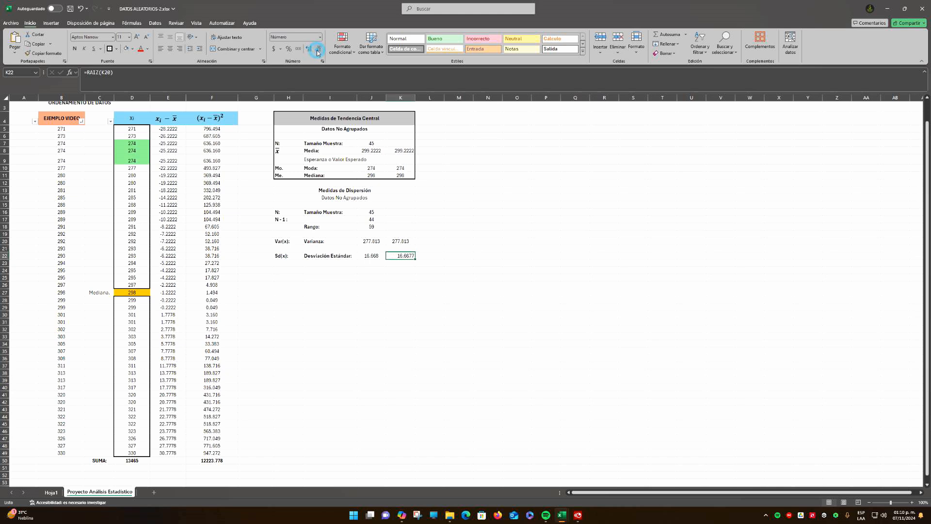
left_click(318, 49)
left_click(170, 48)
left_click(429, 286)
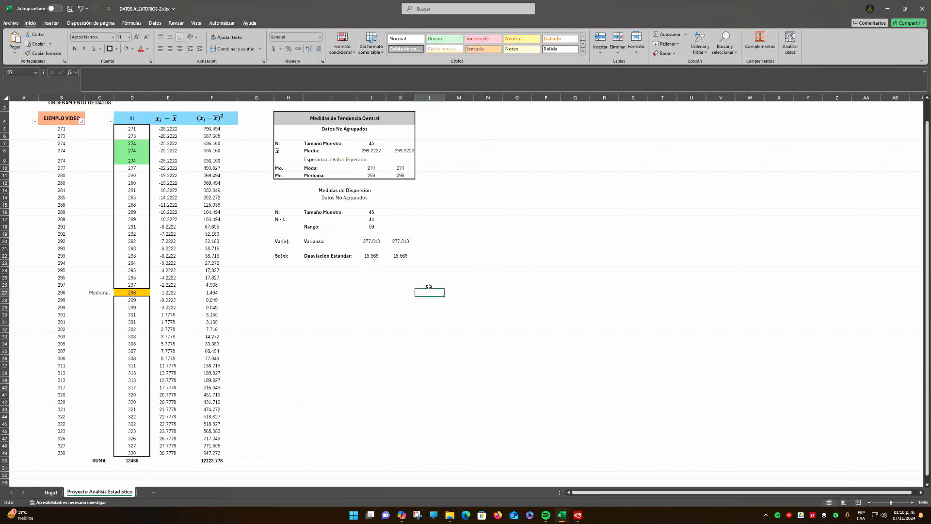
Compare the built-in variance and standard deviation in J20 and J22 with the manual ones in K20 and K22
left_click(372, 241)
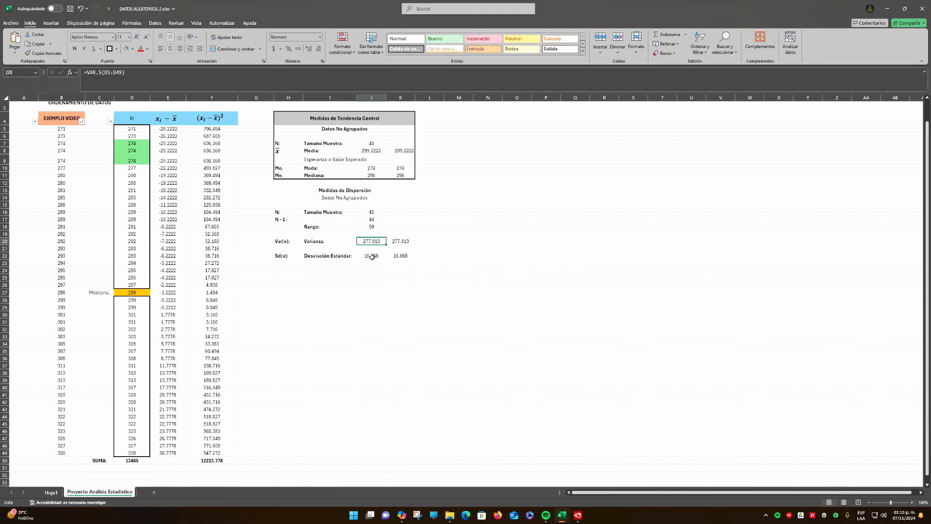
left_click(371, 257)
left_click(369, 241)
left_click(372, 256)
left_click(370, 241)
left_click(371, 256)
left_click(370, 241)
left_click(371, 257)
left_click(407, 243)
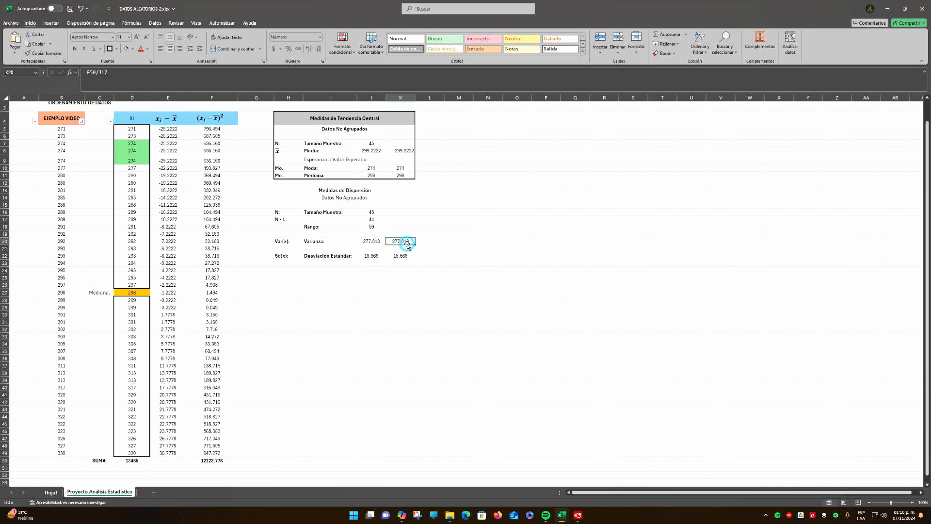
left_click(400, 257)
left_click(402, 242)
left_click(401, 256)
left_click(402, 242)
left_click(400, 257)
left_click(403, 242)
left_click(401, 256)
left_click(403, 242)
Fill the Medidas de Dispersión heading in row 13 with gray
left_click(285, 191)
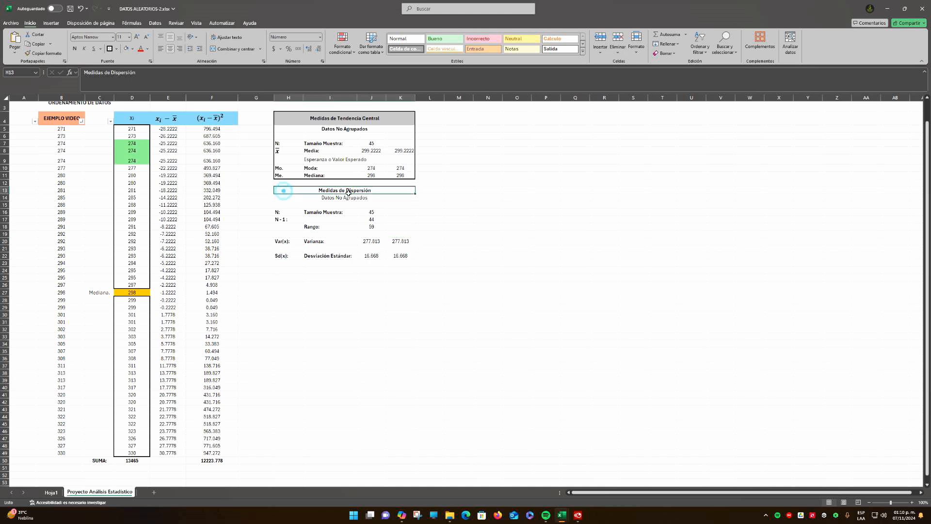
left_click(133, 48)
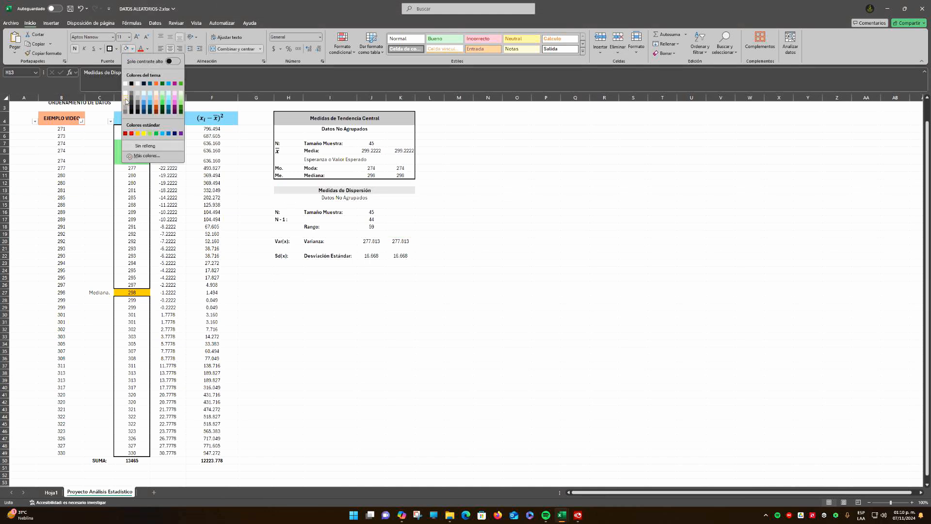
left_click(126, 103)
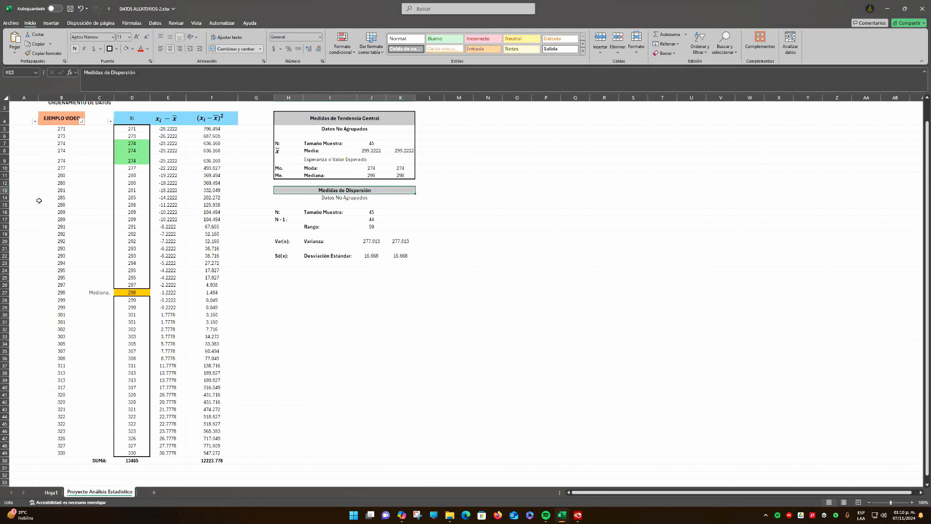
Increase the height of row 13 and center the Medidas de Dispersión heading vertically in it
left_click_drag(6, 194, 6, 198)
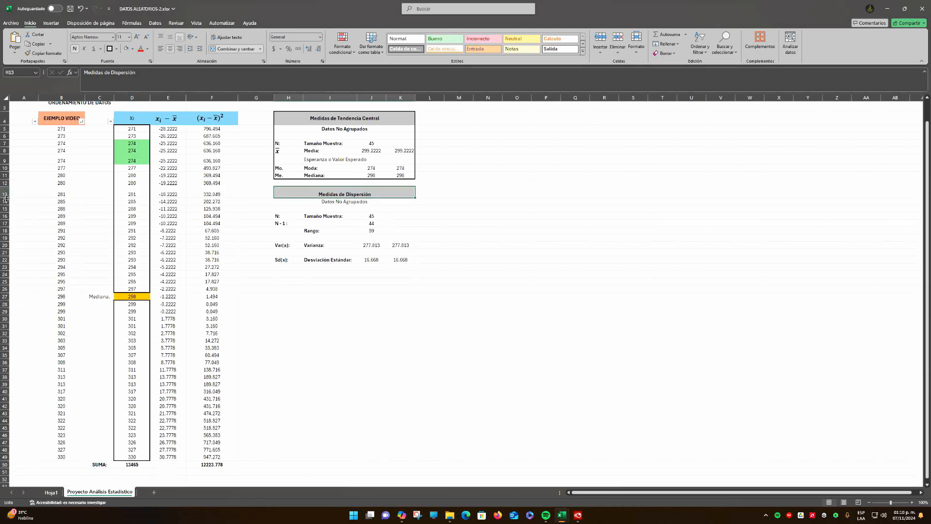
left_click(397, 222)
left_click(321, 195)
left_click(172, 39)
left_click(355, 208)
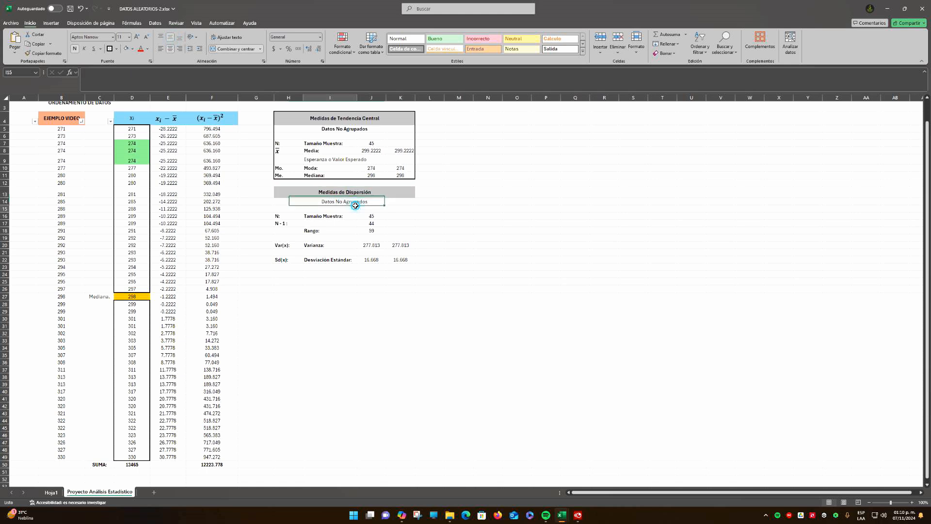
Add an outside border around the dispersion table H13:K22
left_click_drag(283, 192, 387, 262)
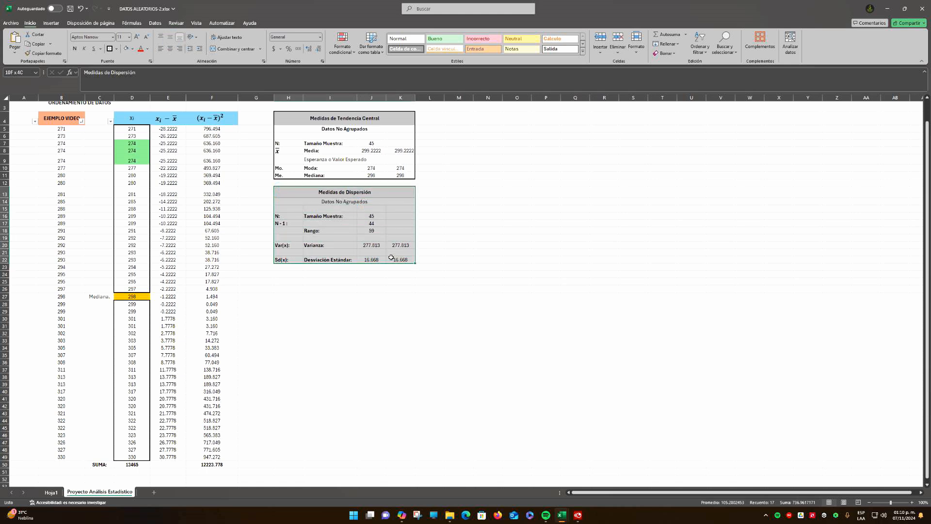
left_click(110, 51)
left_click(535, 229)
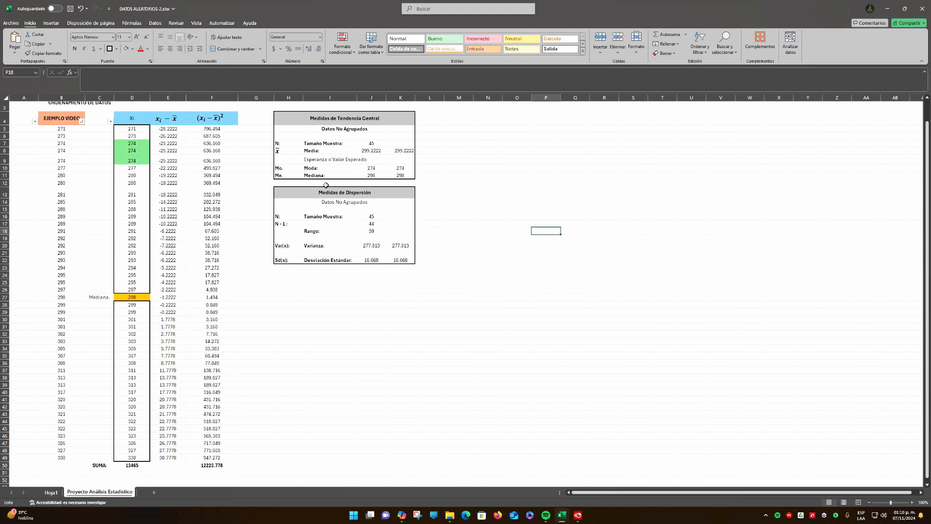
left_click_drag(372, 217, 374, 261)
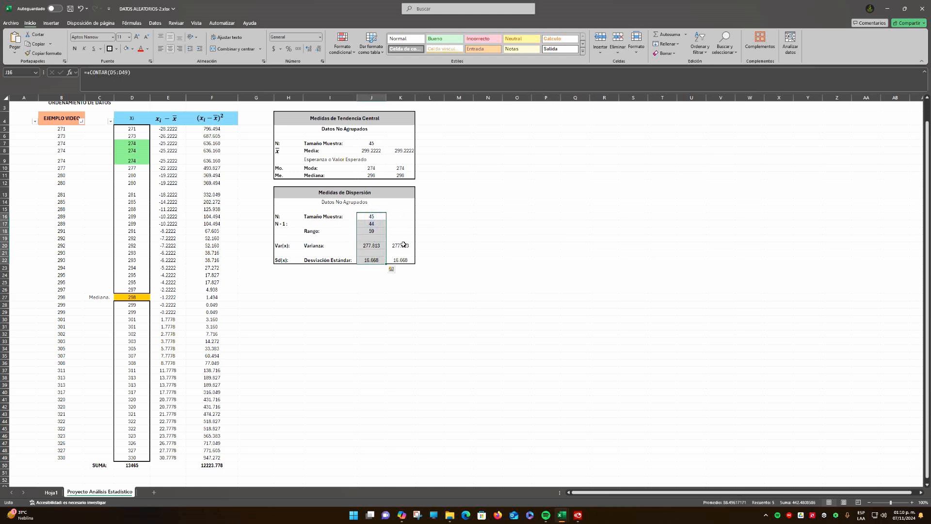
left_click(375, 246)
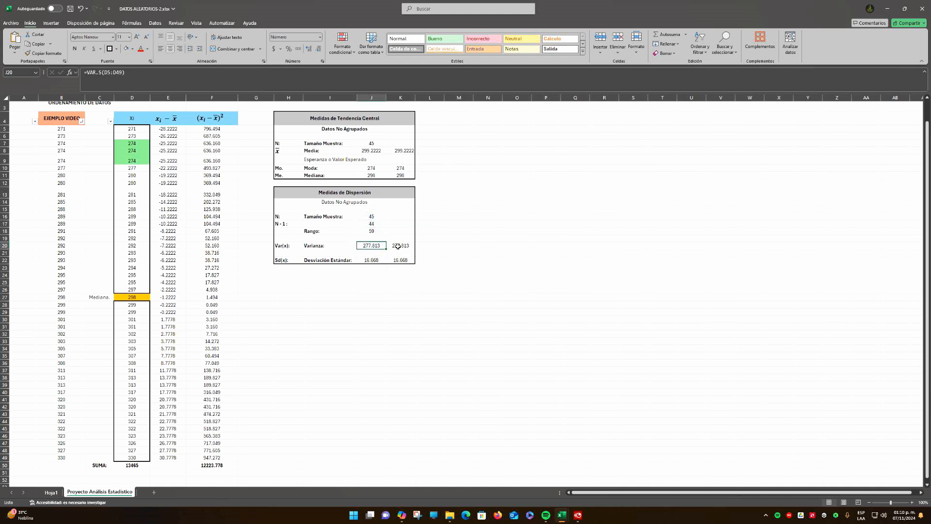
left_click_drag(397, 245, 399, 259)
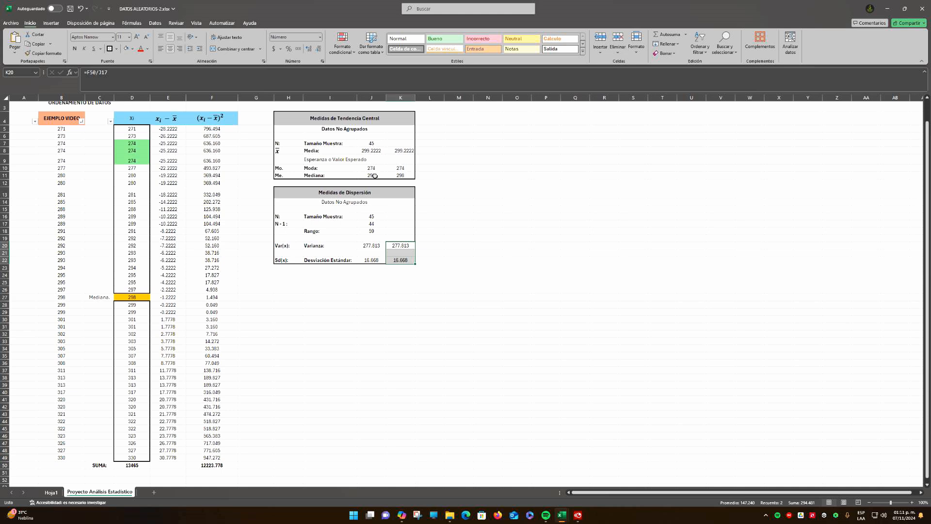
Make the Datos No Agrupados subtitle in row 14 bold, like the one in the central tendency table
left_click(320, 123)
left_click(359, 193)
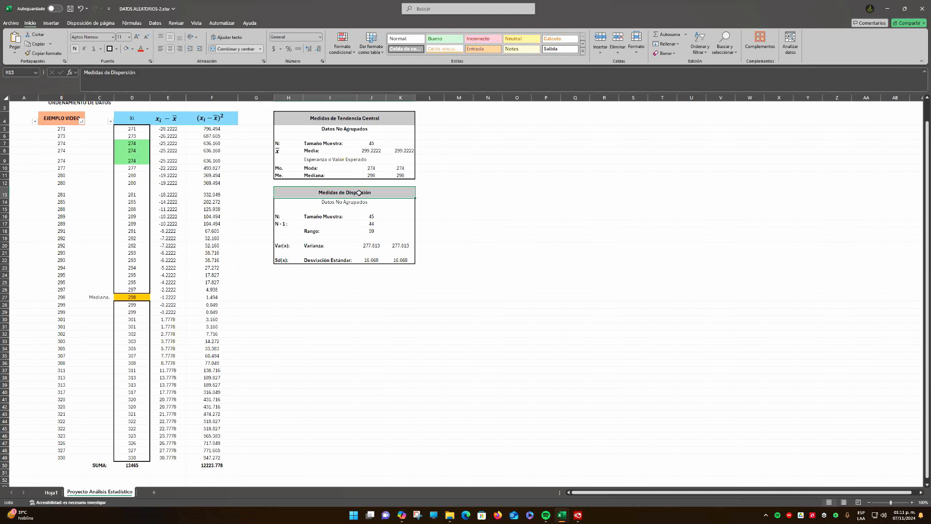
left_click(322, 129)
left_click(363, 203)
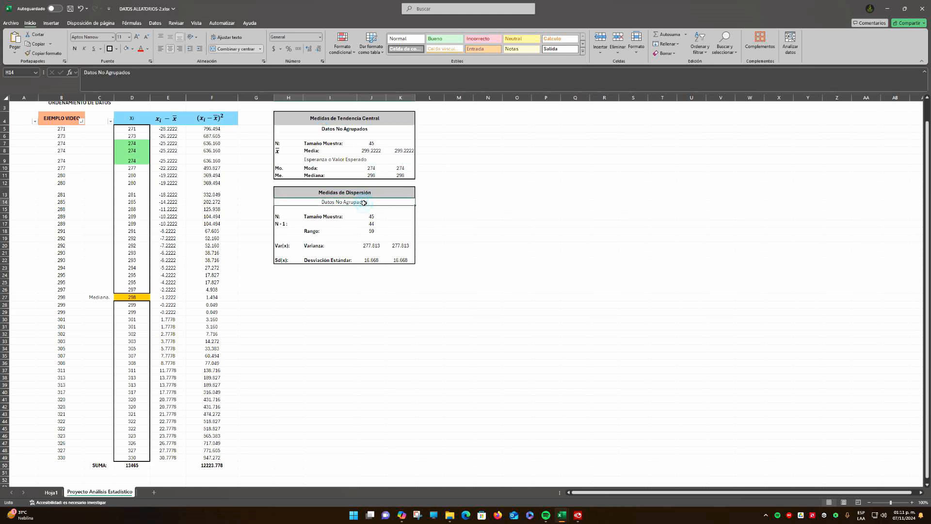
left_click(504, 244)
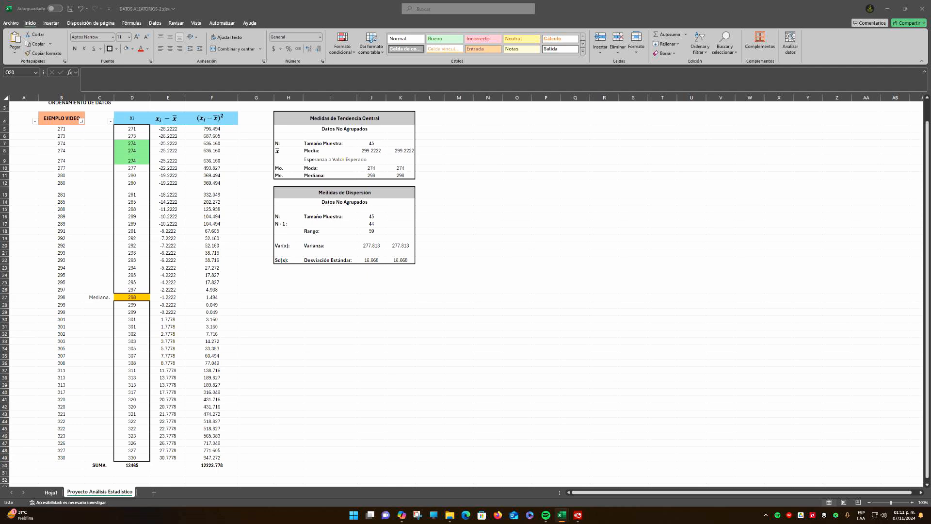
left_click(289, 339)
left_click(343, 304)
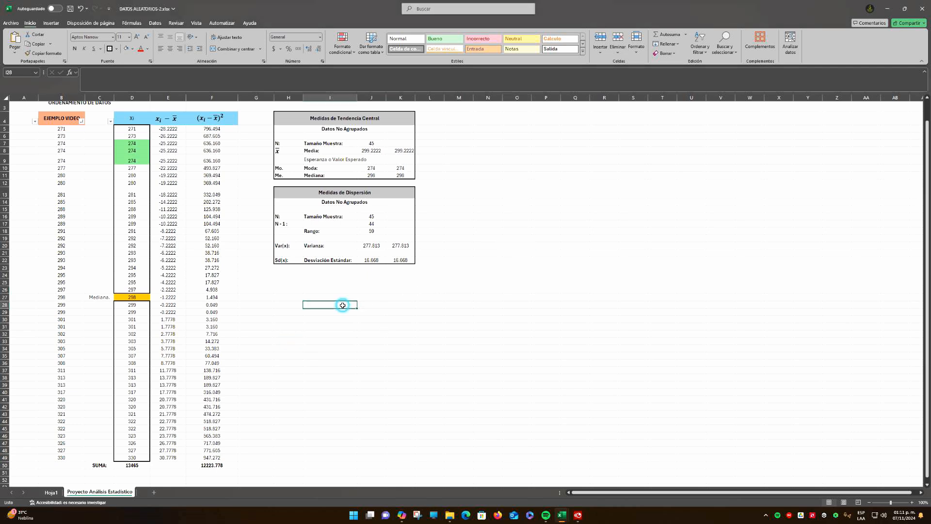
left_click(392, 291)
left_click(298, 291)
left_click(421, 298)
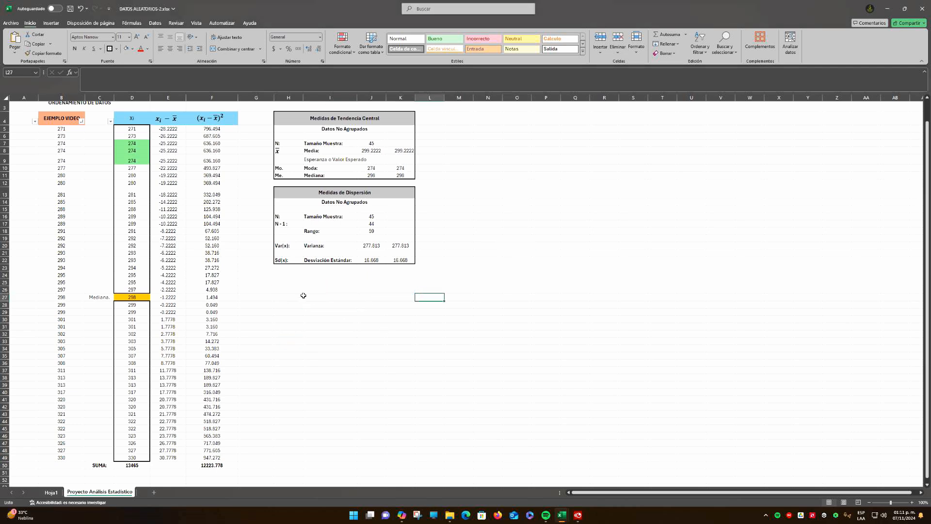
left_click(307, 296)
left_click(401, 298)
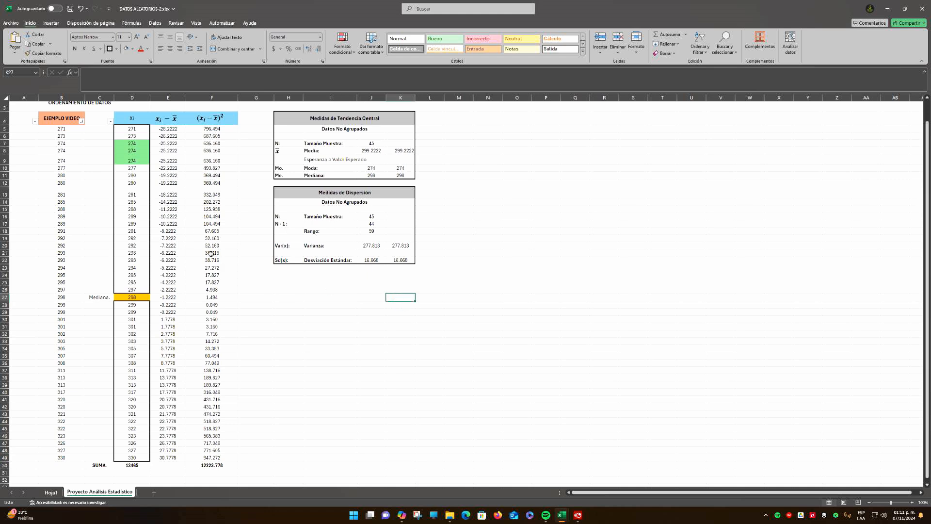
Examine the sorted Xi values in D5:D25 for unique and repeated data
left_click_drag(131, 130, 134, 137)
left_click(137, 130)
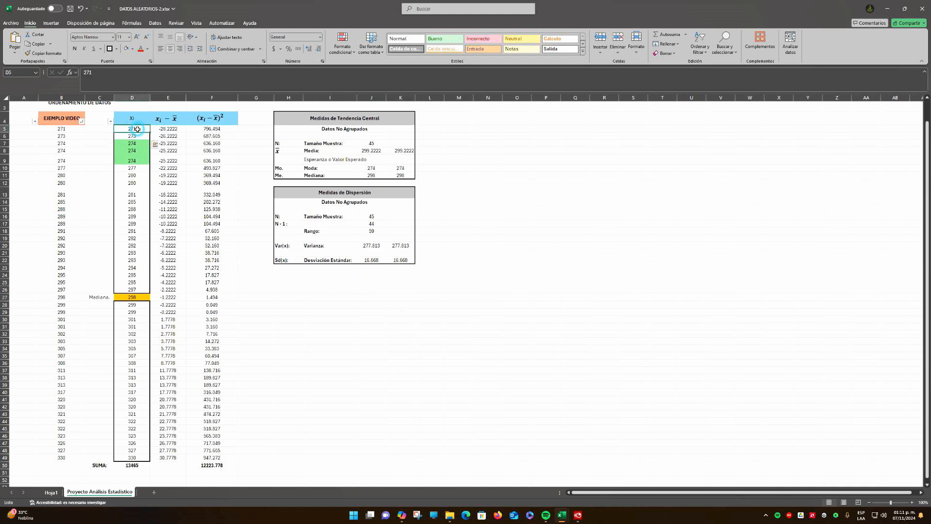
left_click(139, 135)
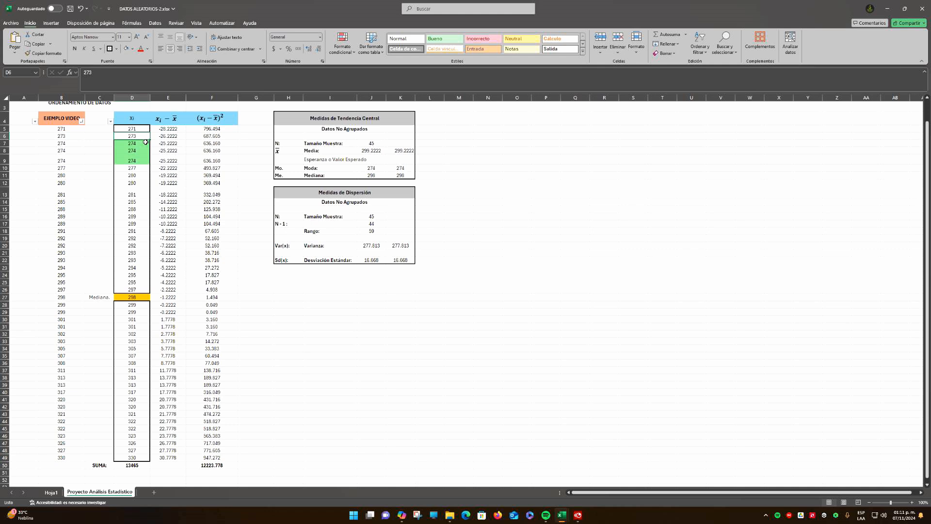
left_click_drag(132, 144, 134, 189)
left_click(135, 193)
left_click(139, 204)
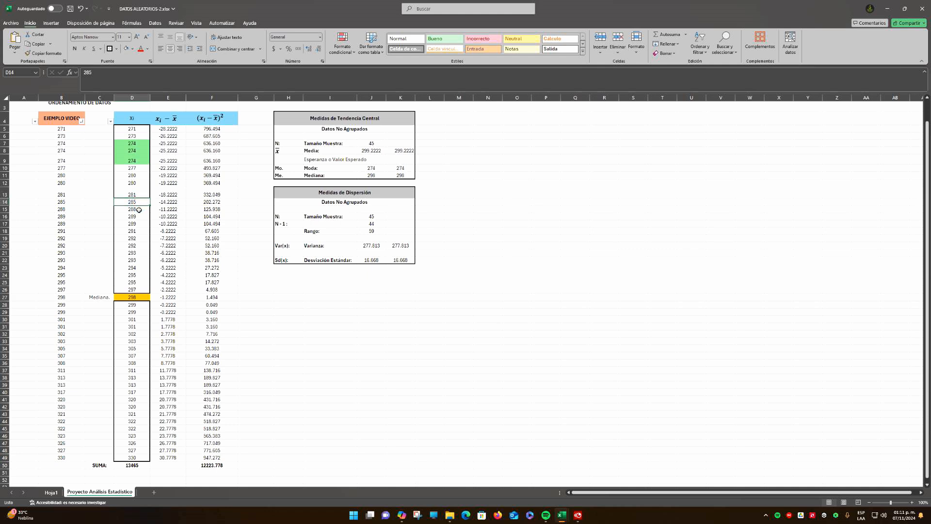
left_click(139, 209)
left_click(142, 217)
left_click_drag(142, 225, 140, 260)
left_click(139, 232)
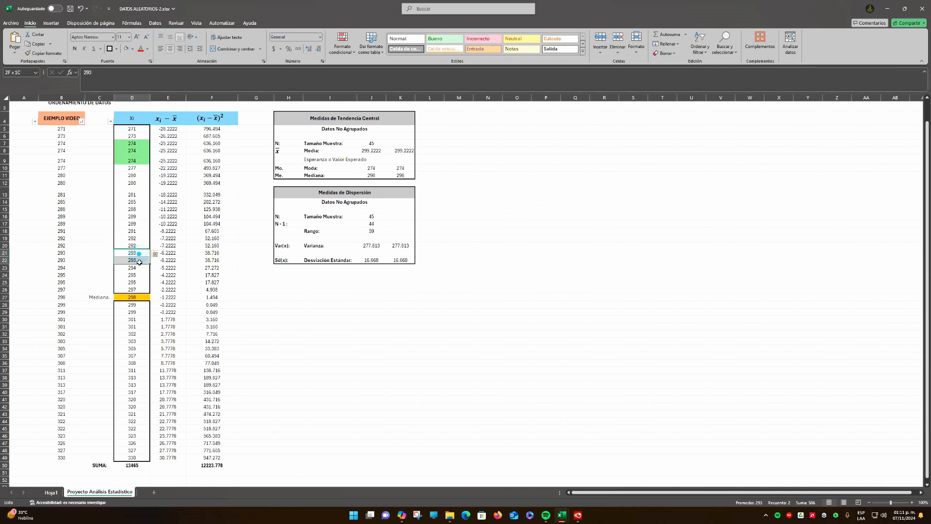
left_click(139, 268)
left_click(141, 276)
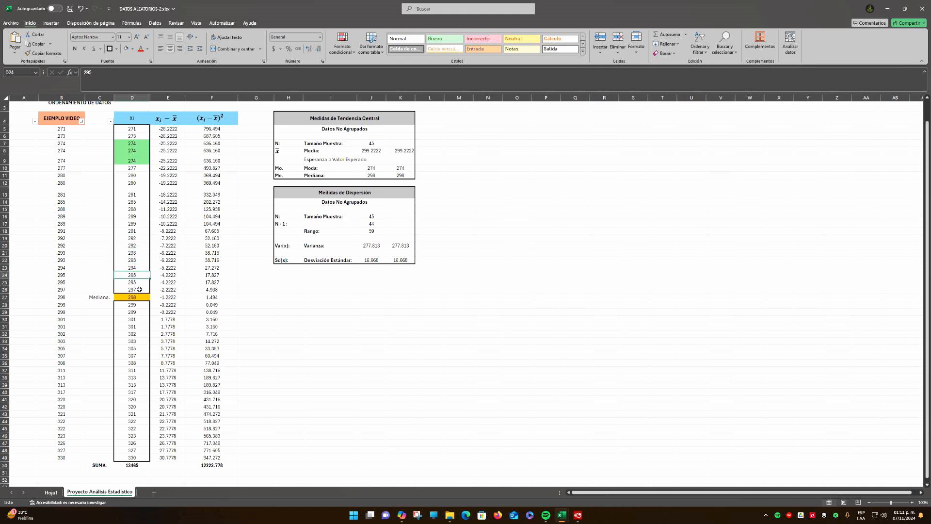
left_click(138, 284)
Enter the title Tabla de Frecuencias Simple in M3
scroll(419, 292, "up", 1)
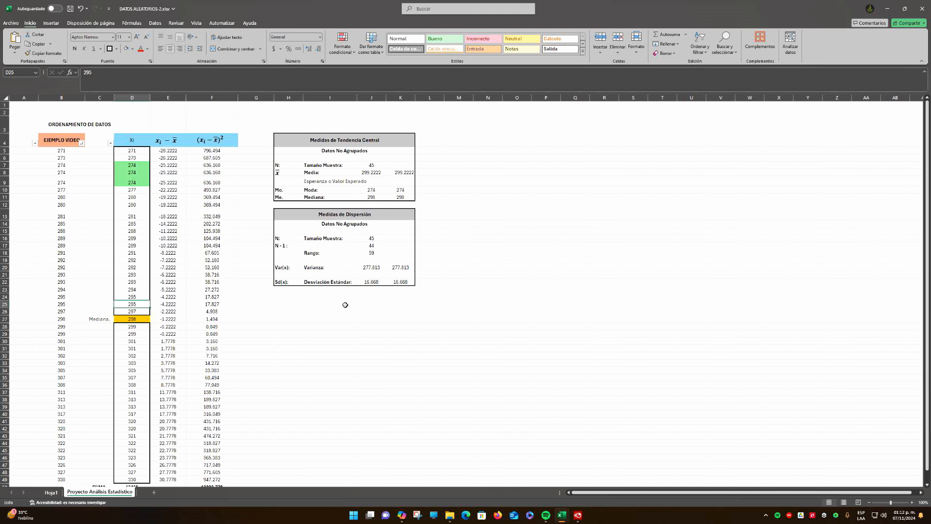
left_click(299, 305)
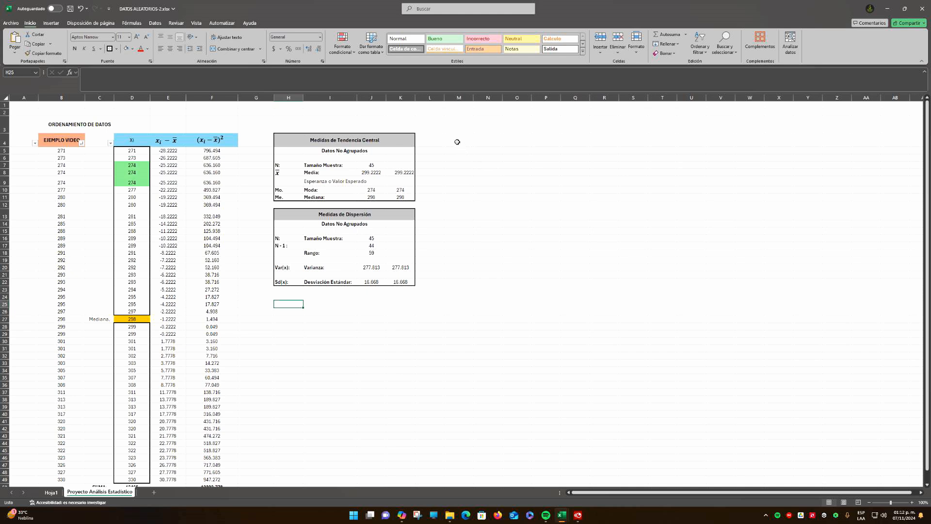
left_click(457, 141)
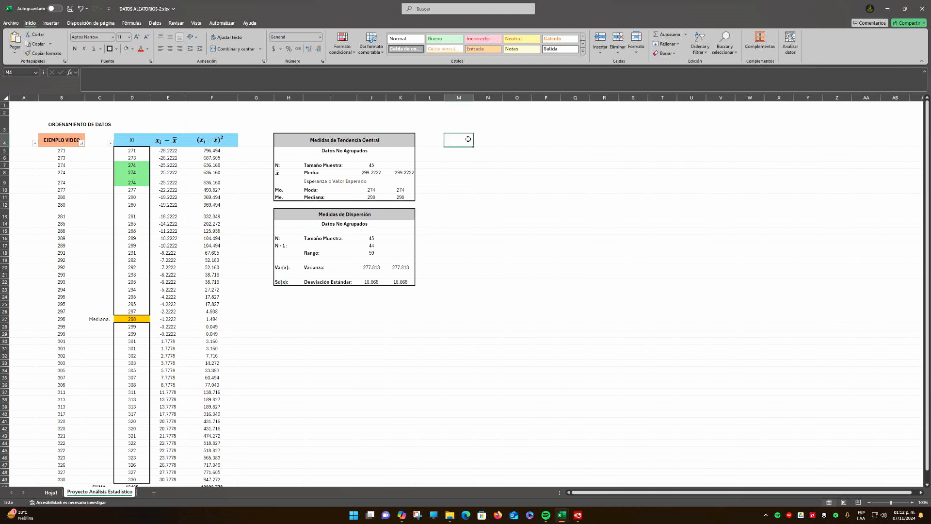
left_click(464, 126)
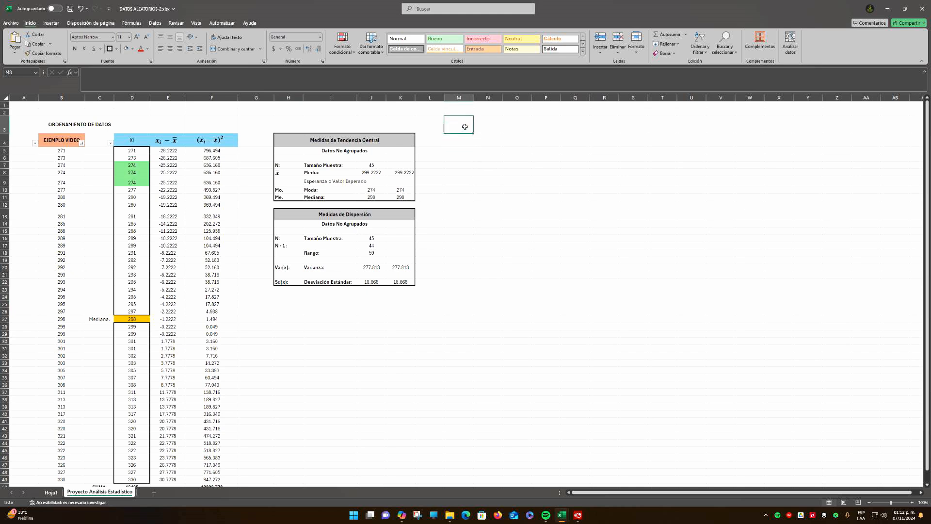
type("Tabla de Frecuencias Simple")
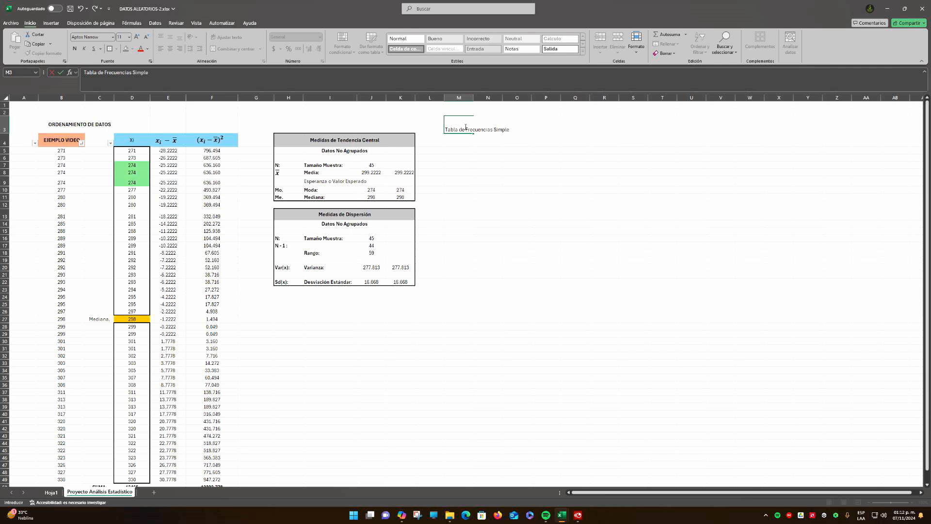
key("Return")
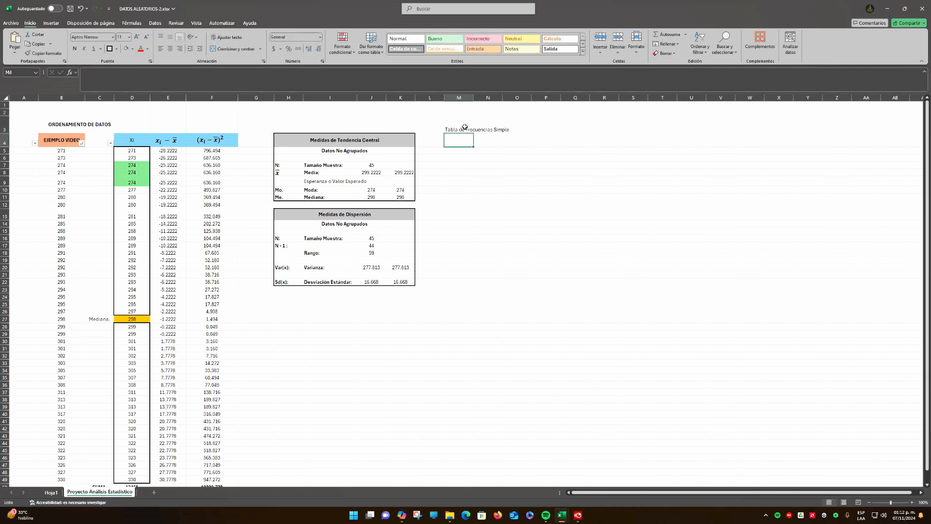
Make the Tabla de Frecuencias Simple title bold and merge and center it across M3:R3
left_click(465, 127)
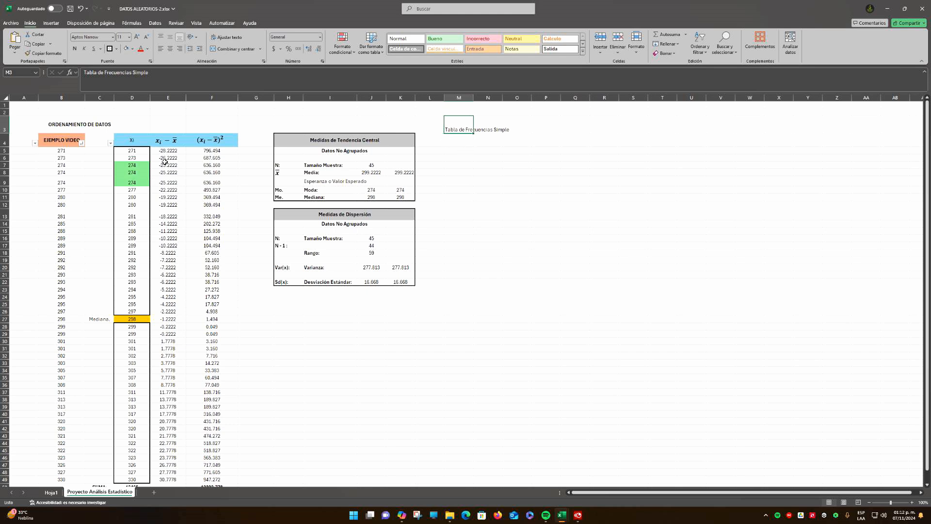
left_click(461, 151)
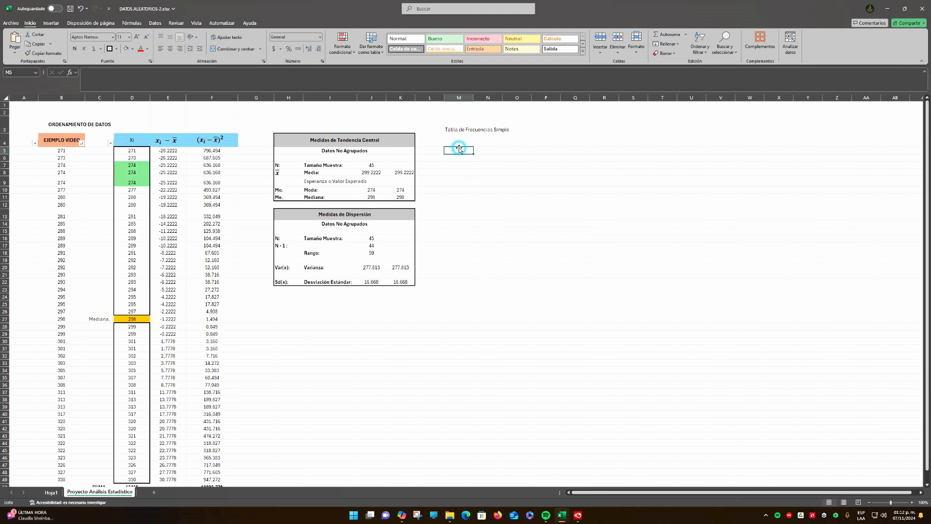
left_click(488, 145)
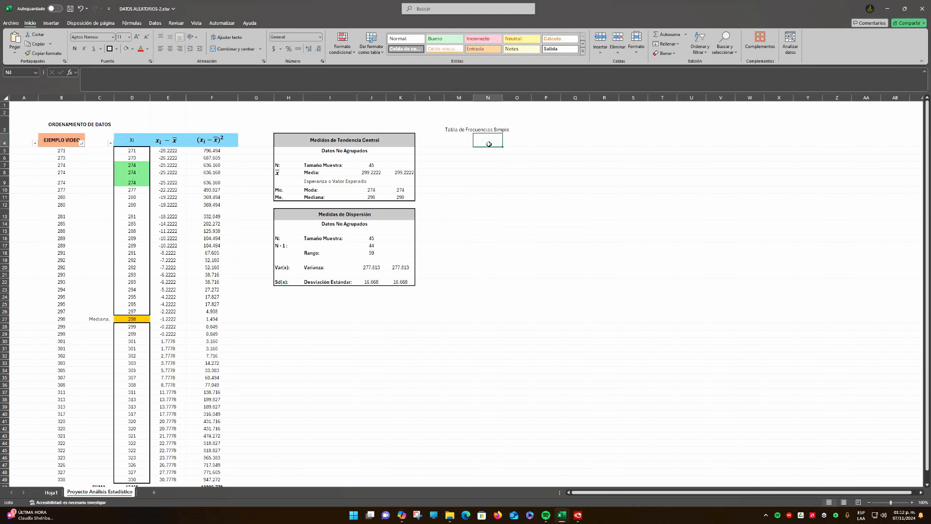
left_click(472, 128)
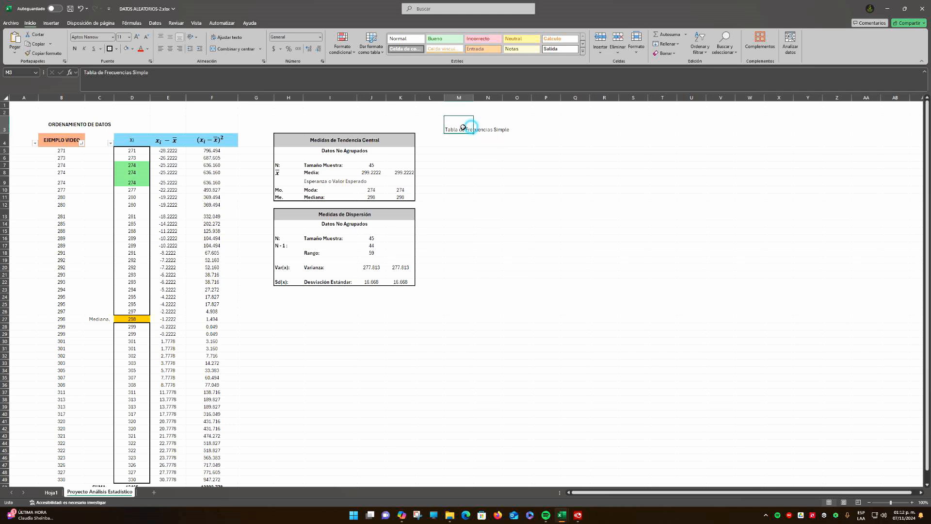
left_click(74, 48)
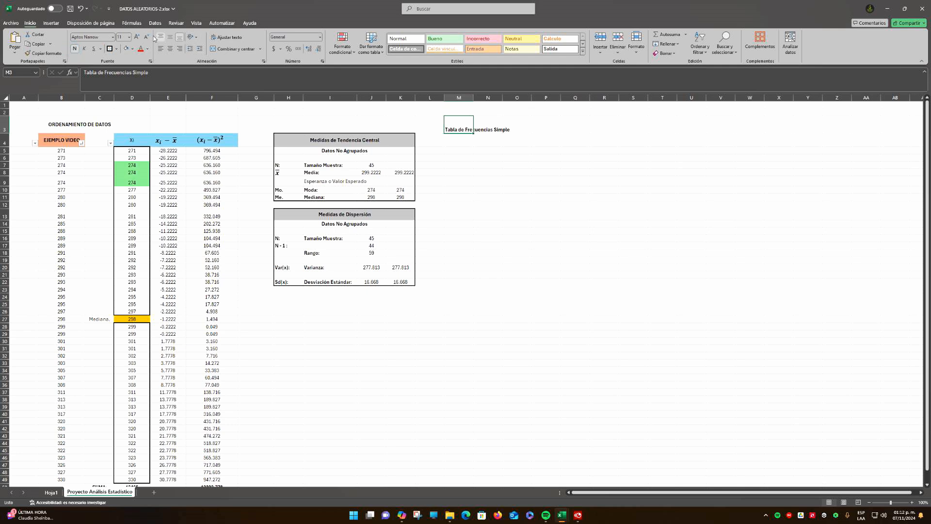
left_click_drag(464, 124, 615, 126)
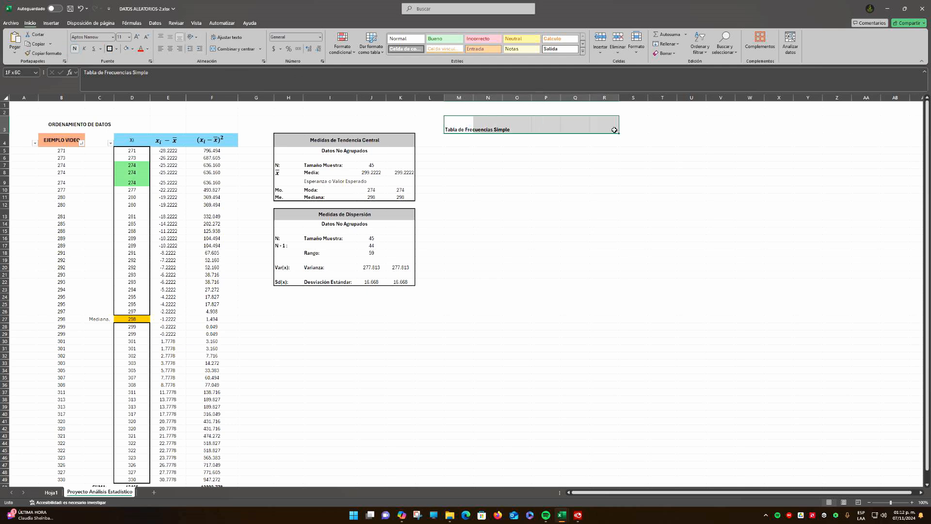
left_click(233, 49)
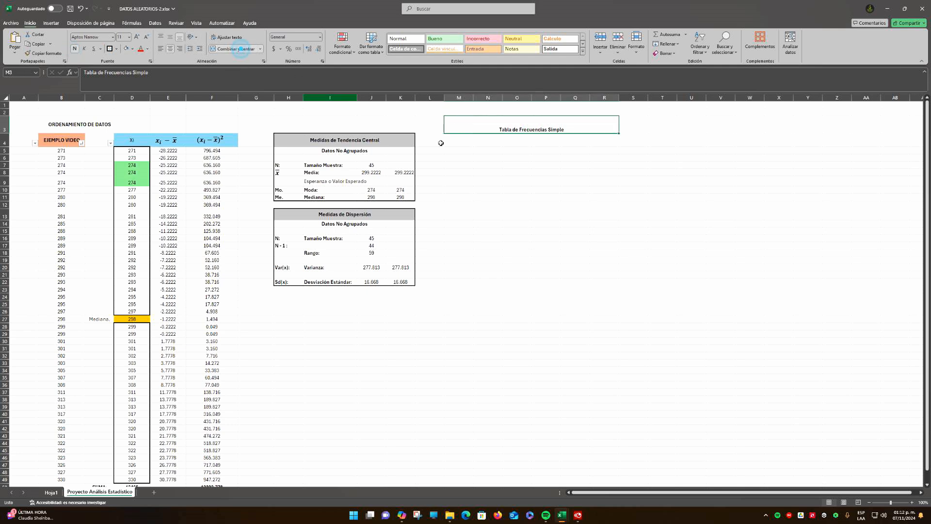
Center the frequency table title vertically in its merged cell and enlarge its font
left_click(169, 36)
left_click(136, 38)
left_click(137, 37)
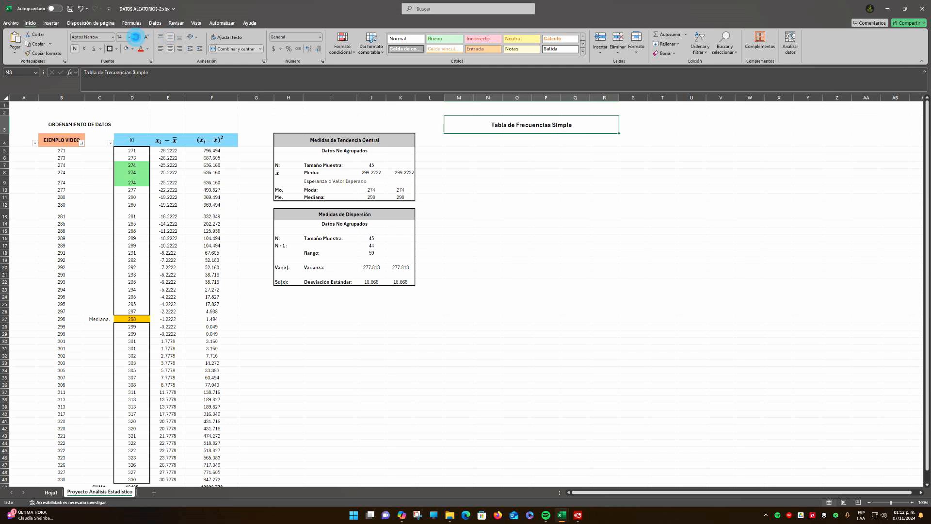
left_click(137, 38)
left_click(136, 37)
left_click(424, 182)
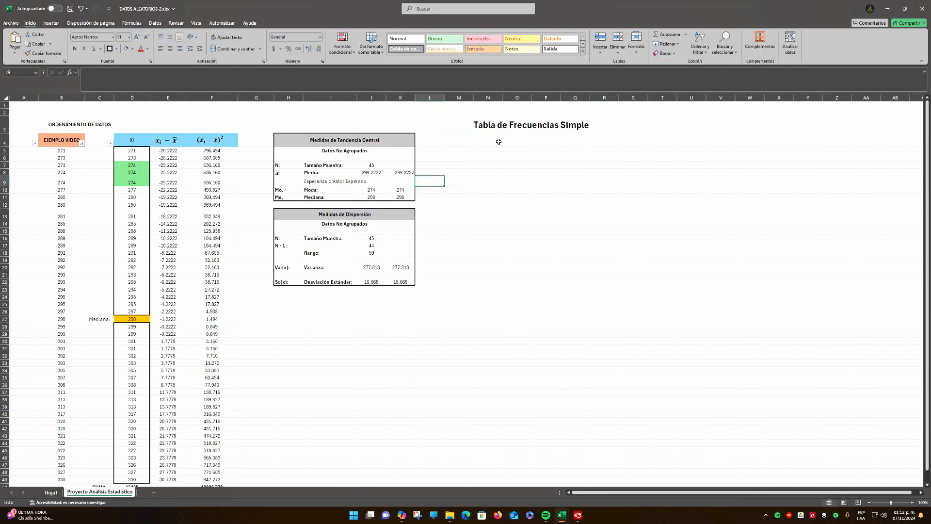
Enter the column header ID. in M4 under the Tabla de Frecuencias Simple title
left_click(499, 141)
left_click(458, 142)
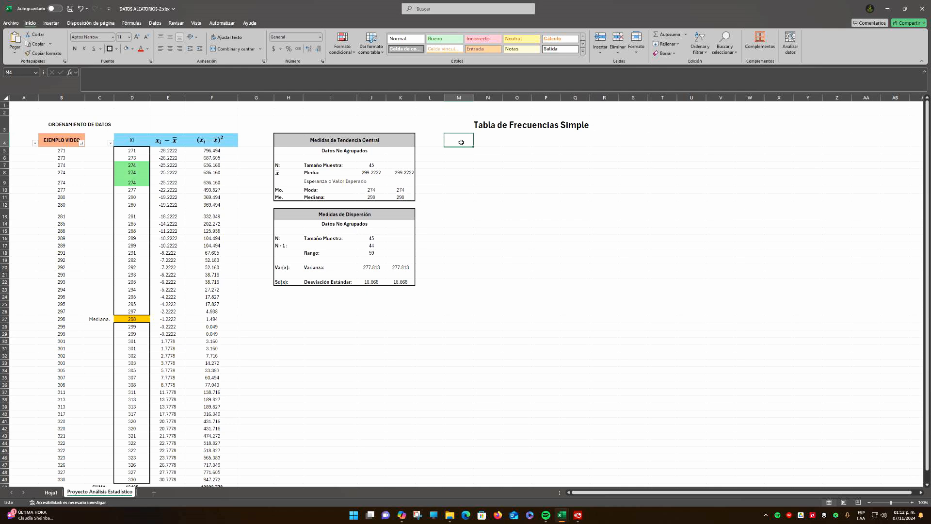
type("ID")
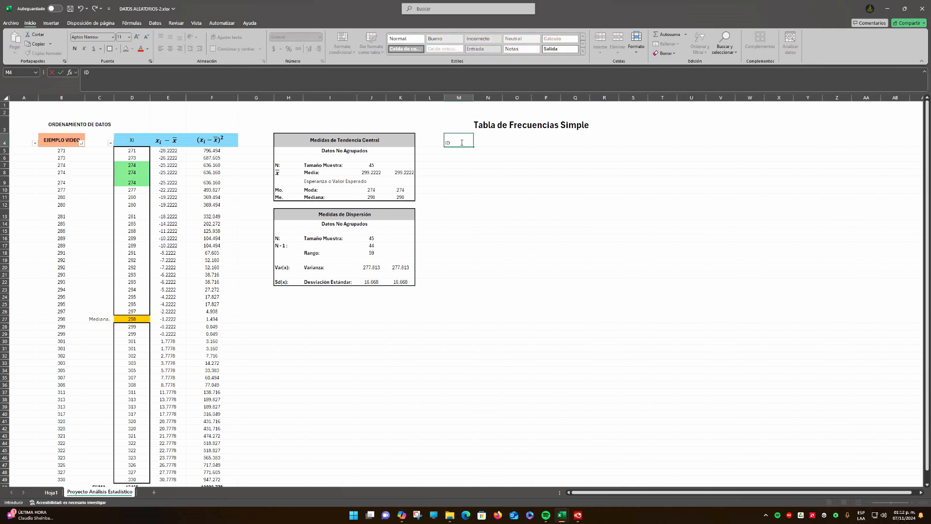
type(".")
key("Return")
key("Up")
key("Down")
key("Down")
key("Down")
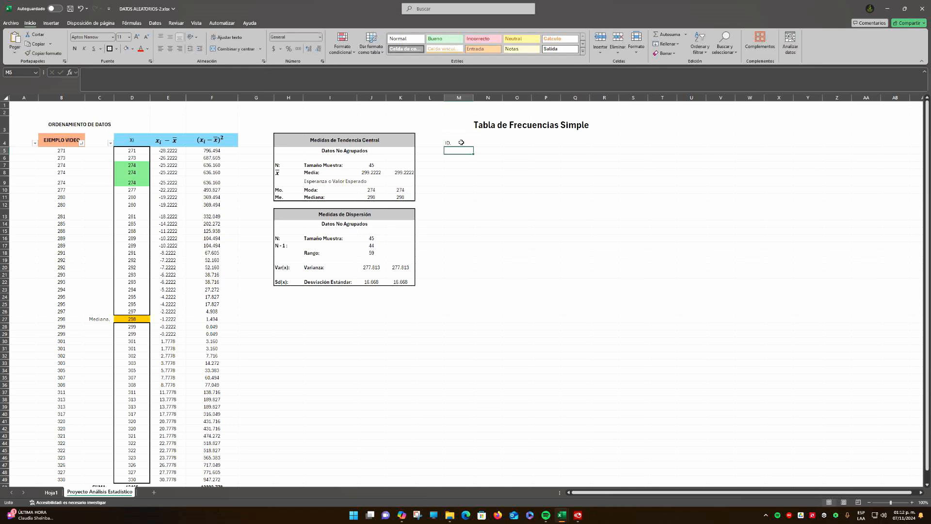
key("Down")
key("Down")
key("Down")
key("Up")
key("Up")
Check the sample size, the range, and the first and last sorted Xi values
left_click(373, 238)
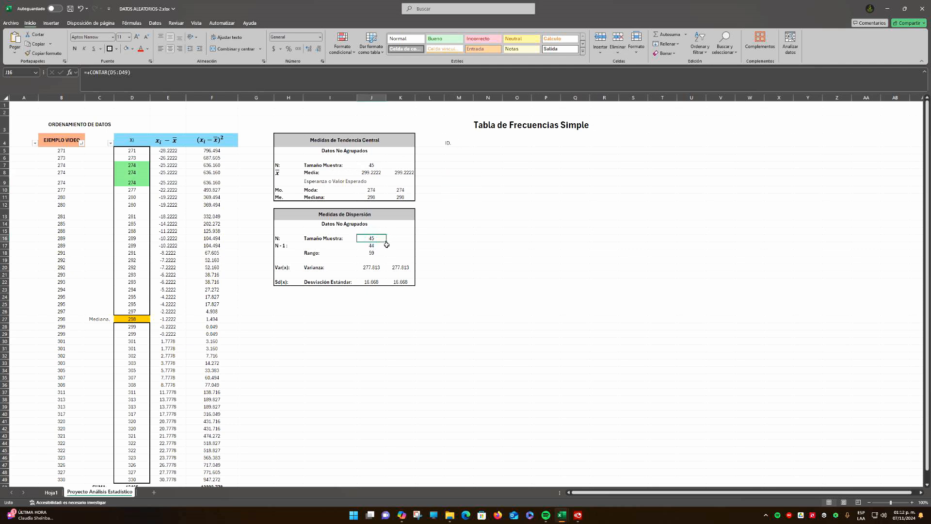
left_click(372, 253)
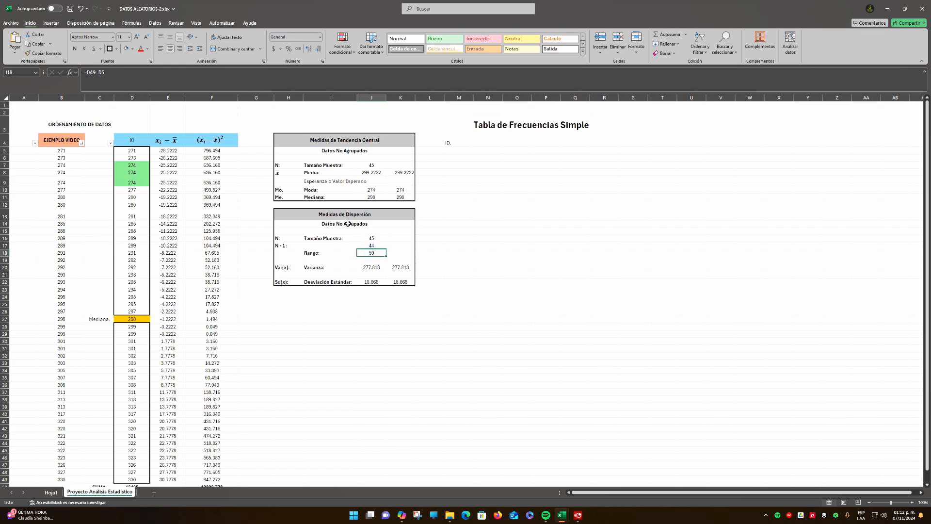
left_click(133, 152)
scroll(143, 162, "down", 5)
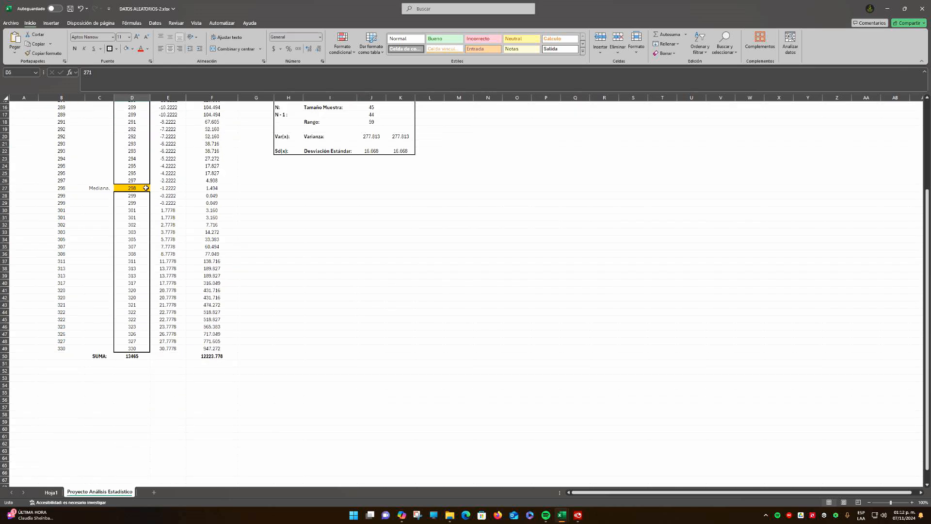
left_click(137, 350)
scroll(138, 349, "up", 5)
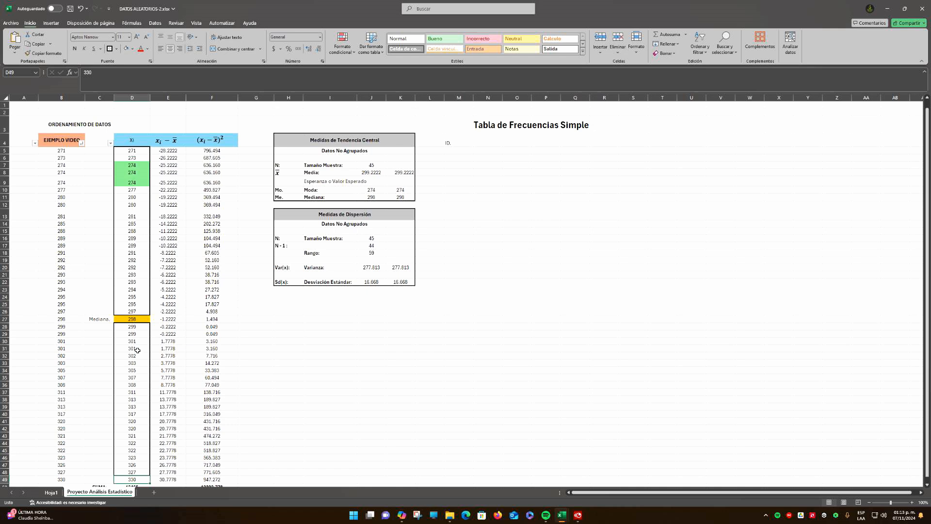
Center the ID. header horizontally in M4
left_click(463, 150)
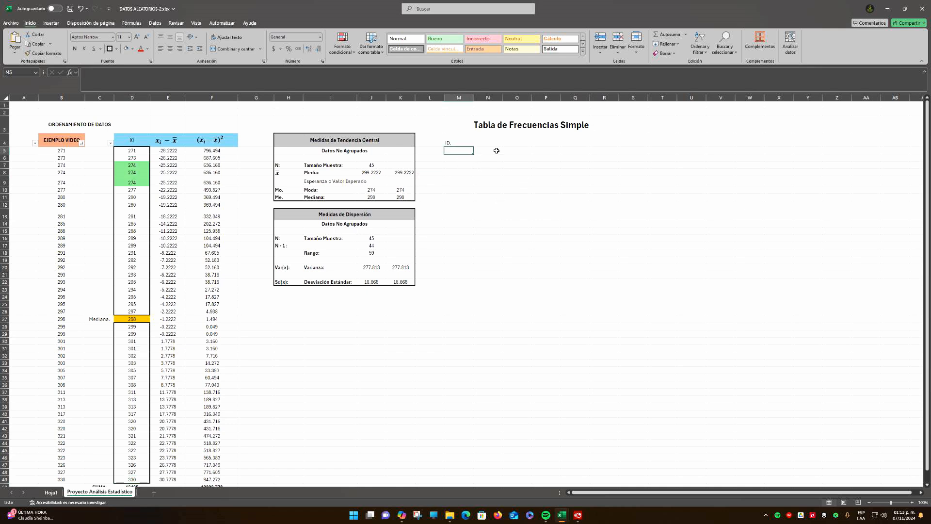
left_click(468, 137)
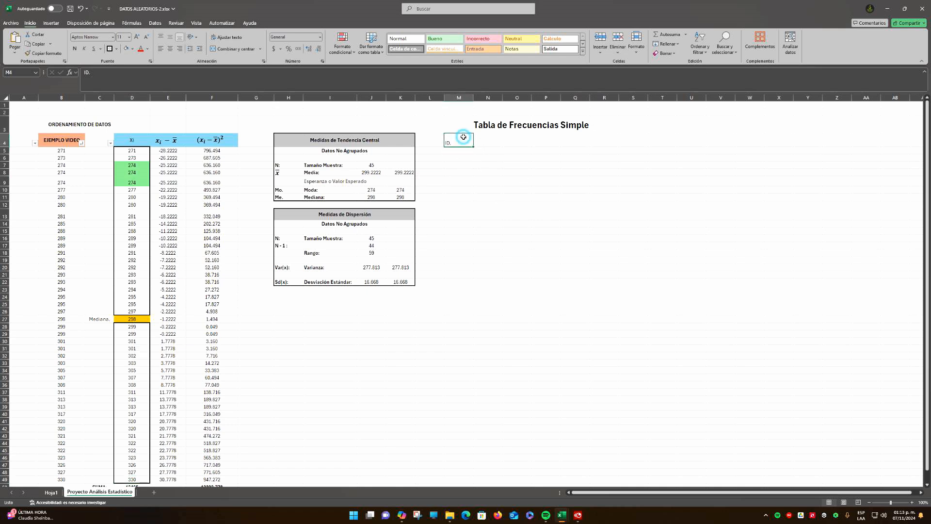
left_click(170, 49)
Enter 271 in M5 and center it horizontally
left_click(466, 151)
type("2")
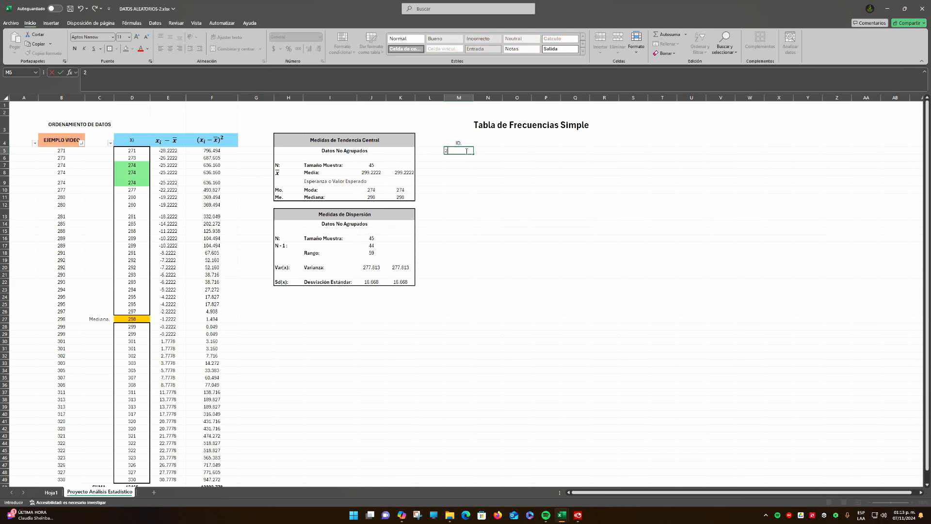
type("71")
key("Return")
left_click(466, 151)
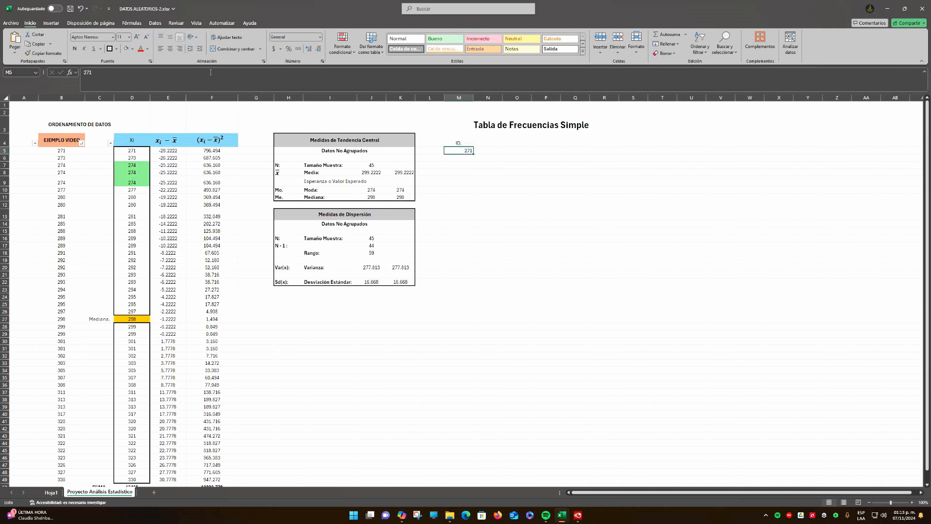
left_click(171, 49)
Enter a centered 272 in M6 and fill the consecutive series down column M to 330
left_click(462, 157)
type("2")
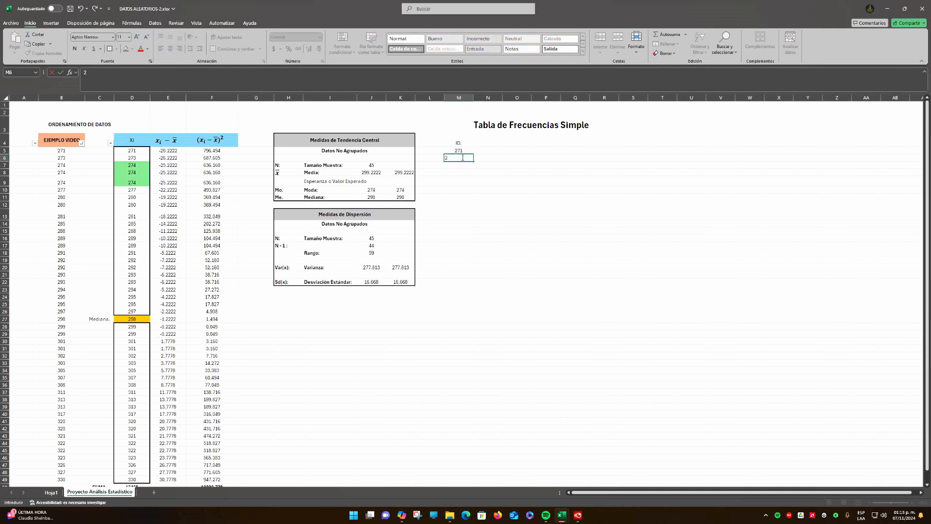
type("72")
key("Return")
left_click(462, 157)
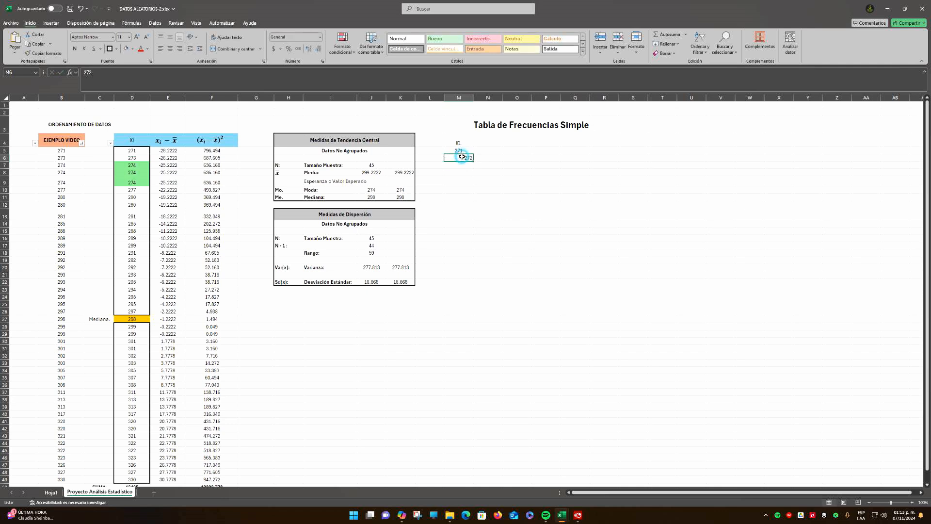
left_click(171, 49)
left_click_drag(458, 151, 467, 467)
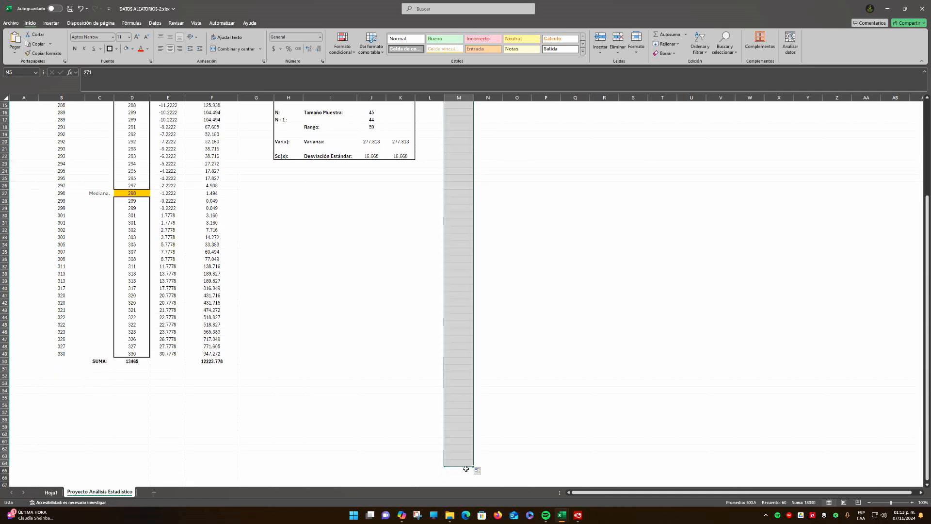
scroll(489, 361, "up", 5)
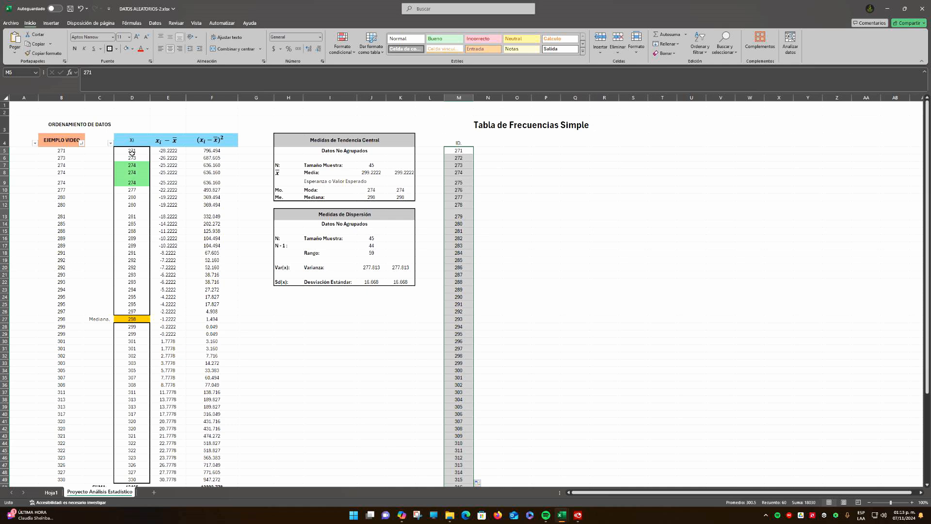
Compare the consecutive series in column M with the sorted Xi values to find numbers missing from the data
left_click(461, 159)
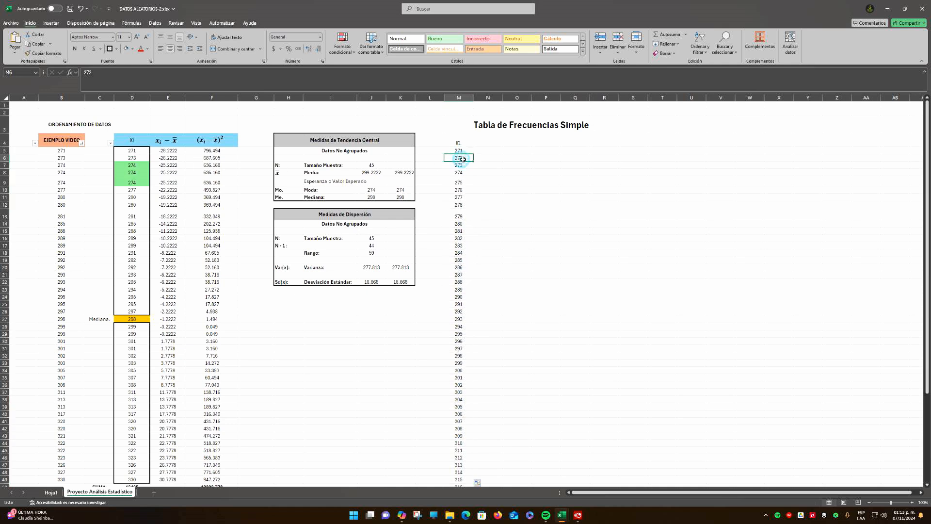
left_click(493, 159)
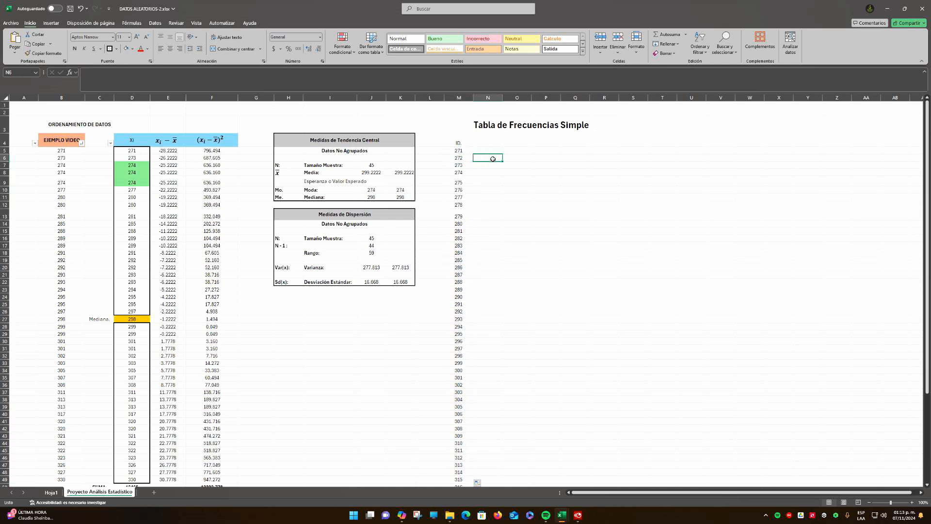
left_click(460, 158)
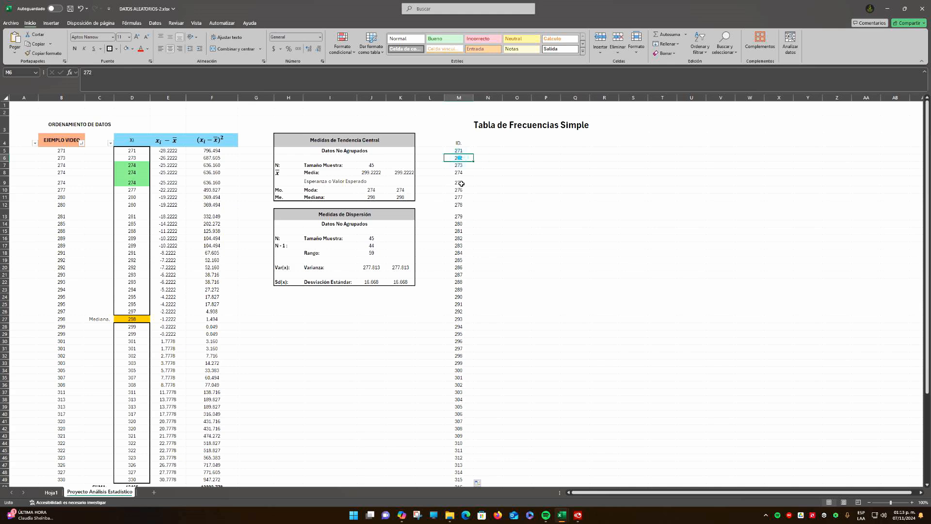
scroll(464, 248, "down", 2)
scroll(466, 247, "down", 6)
scroll(466, 247, "up", 5)
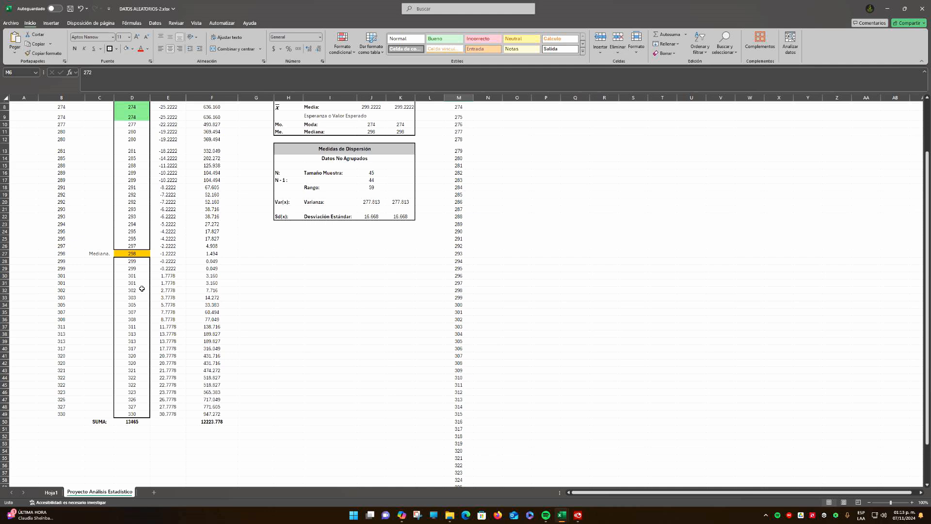
left_click(132, 261)
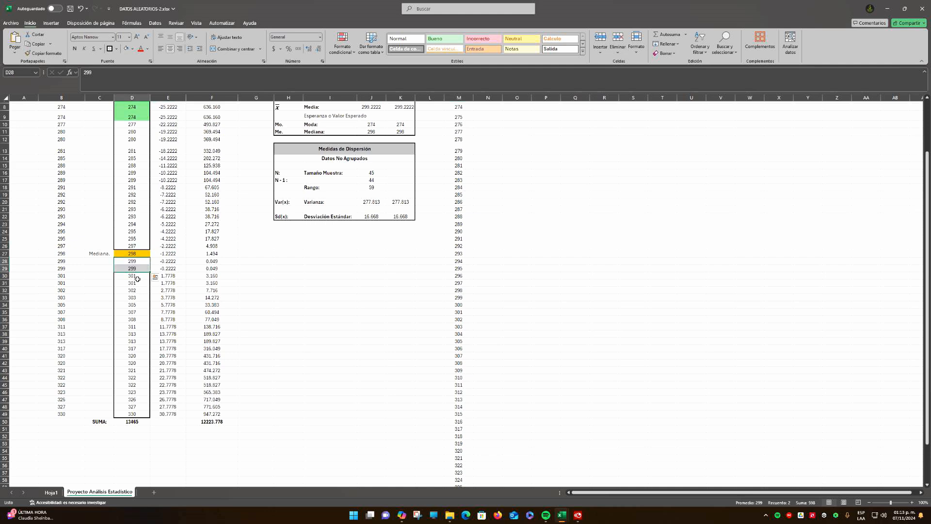
left_click(132, 276)
Enter 0 in N34 beside the value 300, and clear it again
left_click(463, 305)
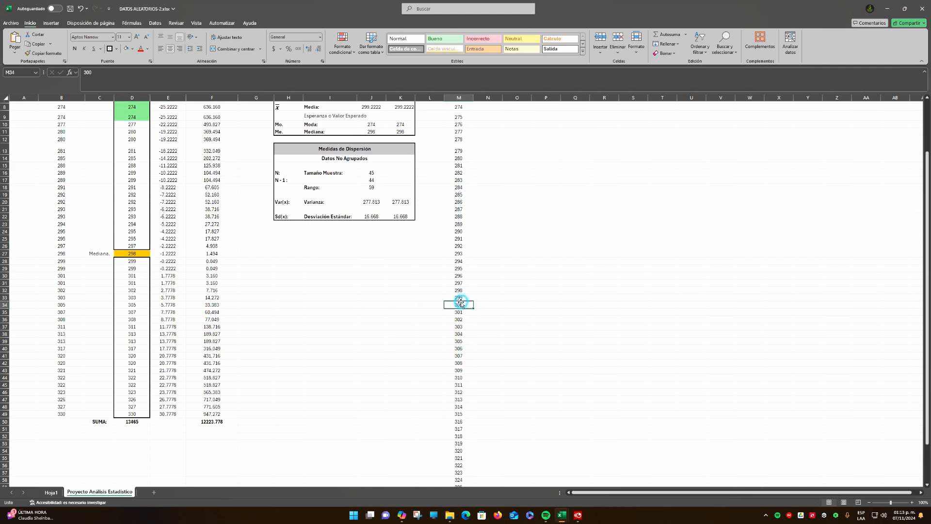
left_click(489, 305)
type("0")
key("Return")
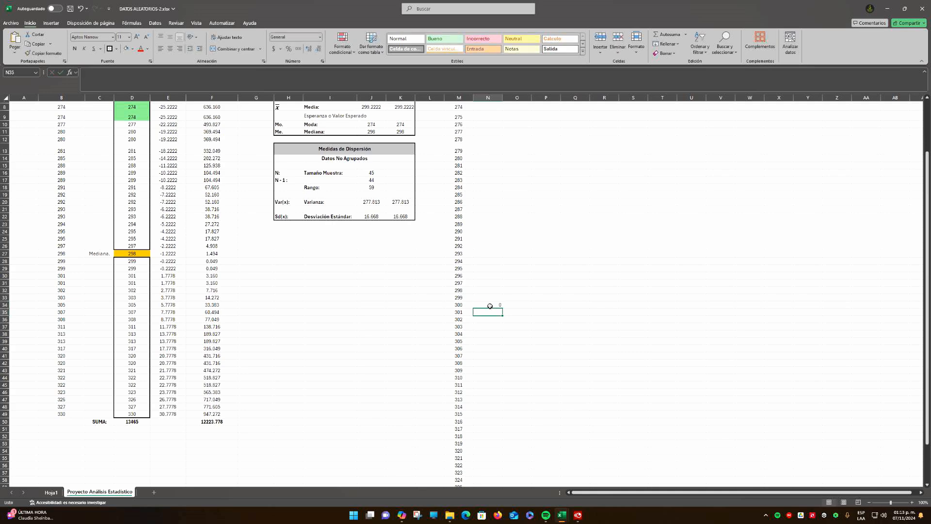
left_click(489, 306)
scroll(490, 306, "up", 3)
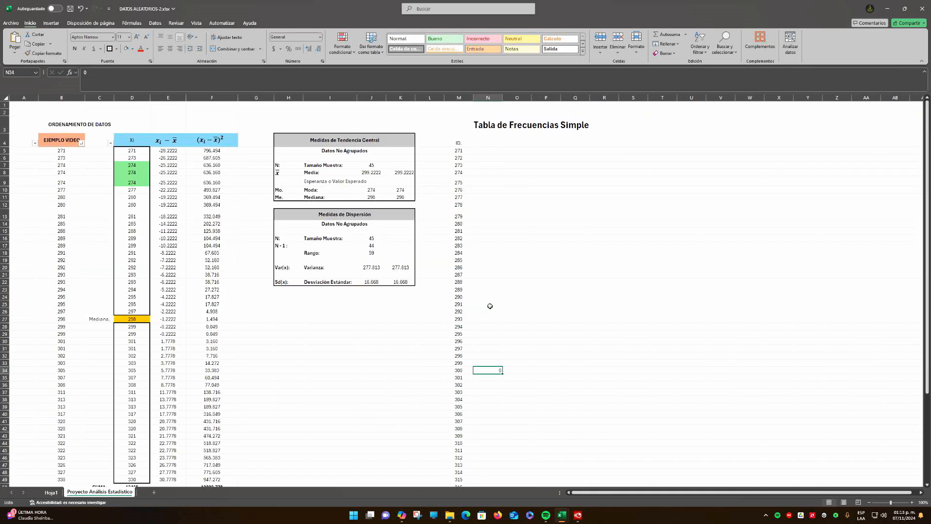
scroll(492, 277, "down", 4)
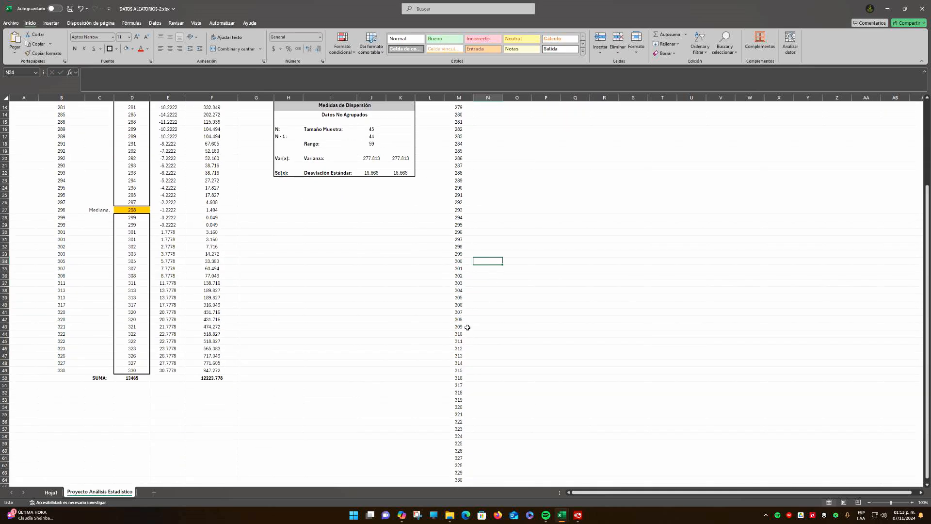
Clear the whole number series from 271 to 330 below the ID. header
scroll(466, 326, "down", 5)
left_click(463, 371)
left_click_drag(463, 371, 464, 135)
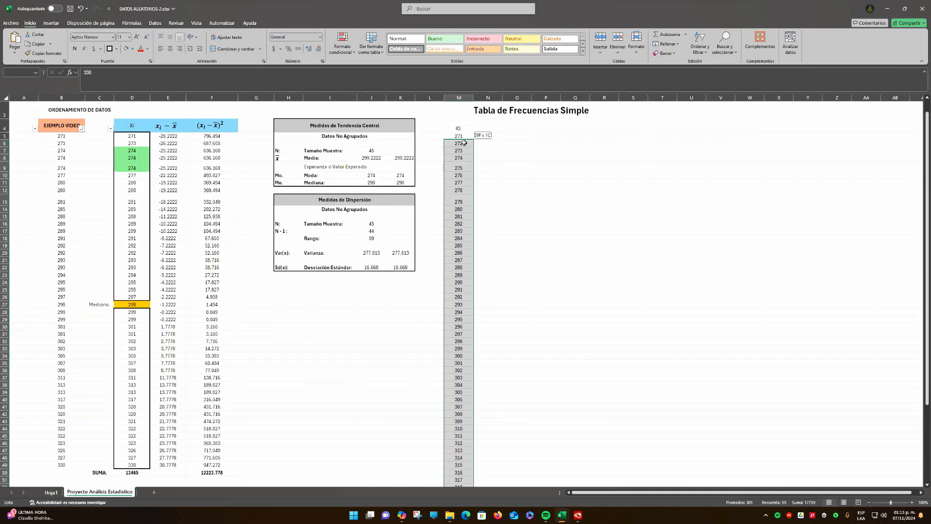
key("Delete")
scroll(499, 156, "down", 8)
left_click(499, 156)
Enter 1 as the first ID in M5
scroll(499, 155, "up", 9)
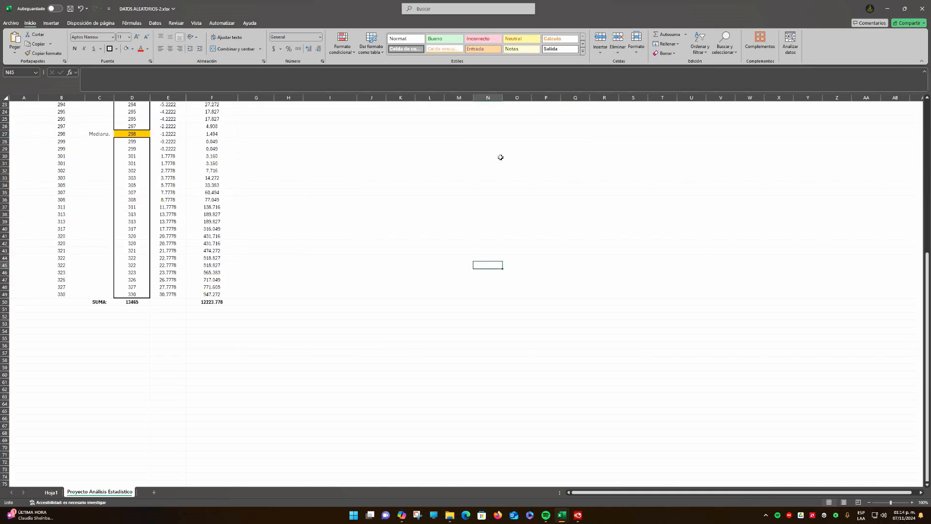
left_click(458, 151)
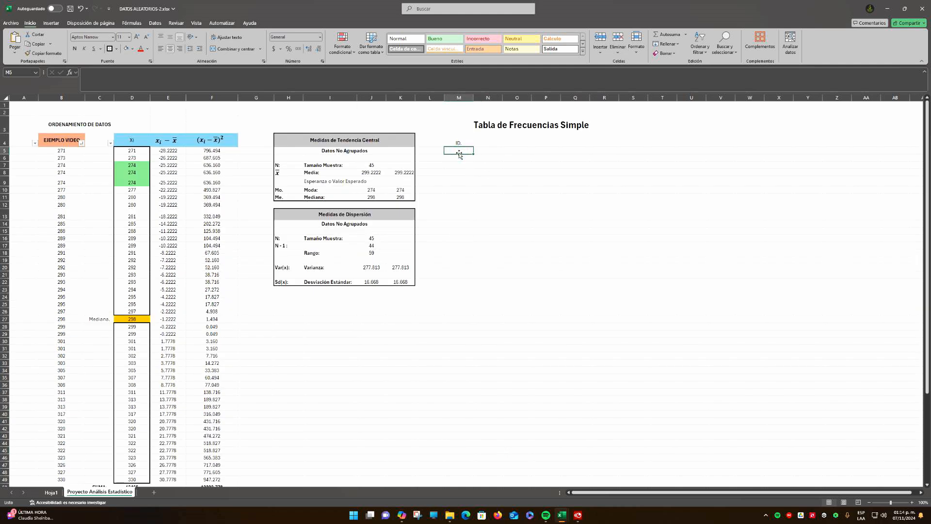
type("1")
key("Return")
Copy the equation box from the xᵢ − x̄ column header and paste it at N4
left_click(490, 150)
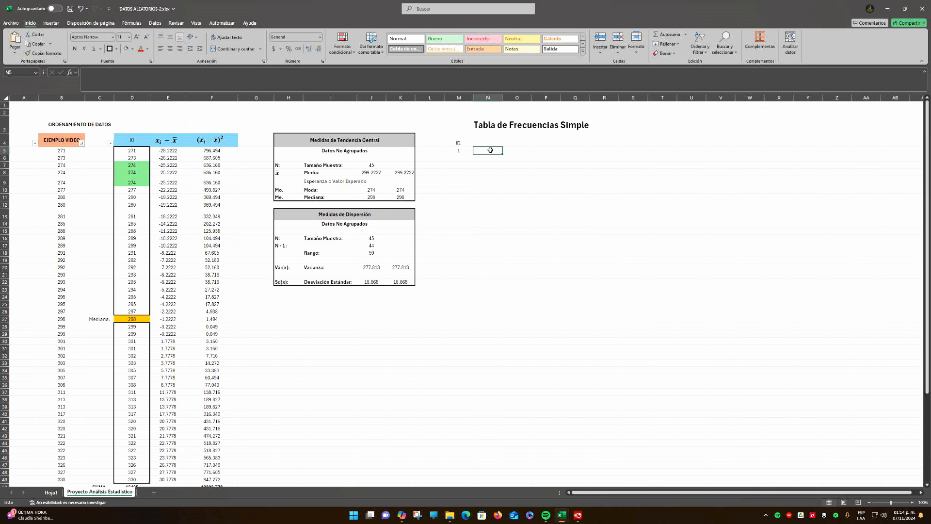
left_click(157, 143)
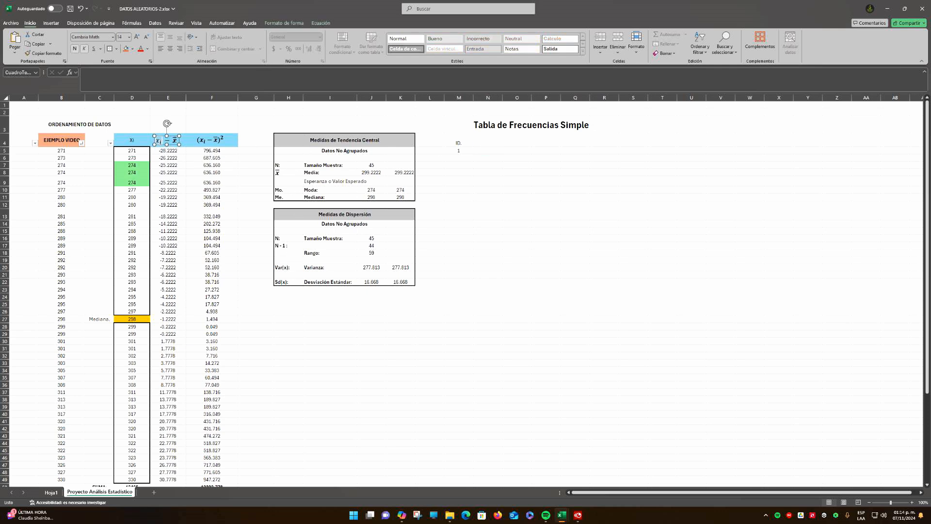
left_click(171, 137)
key("ctrl+c")
left_click(487, 143)
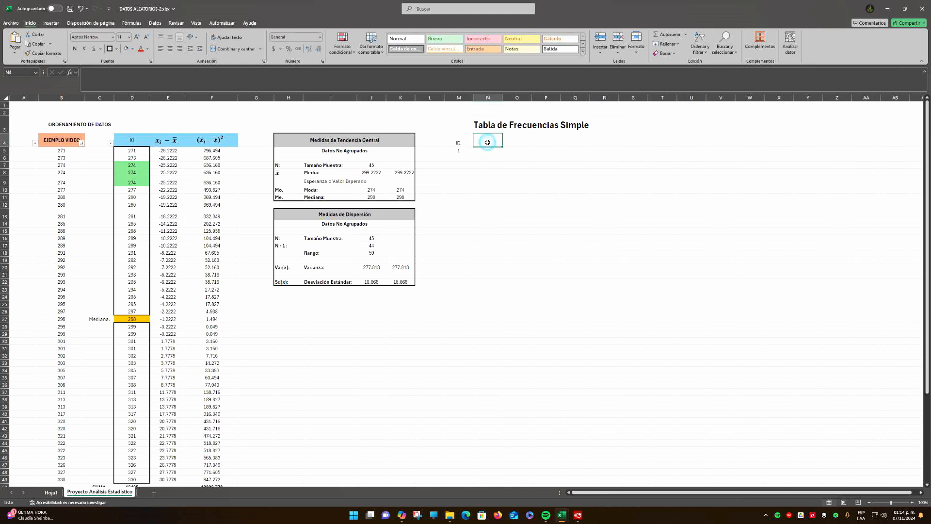
key("ctrl+v")
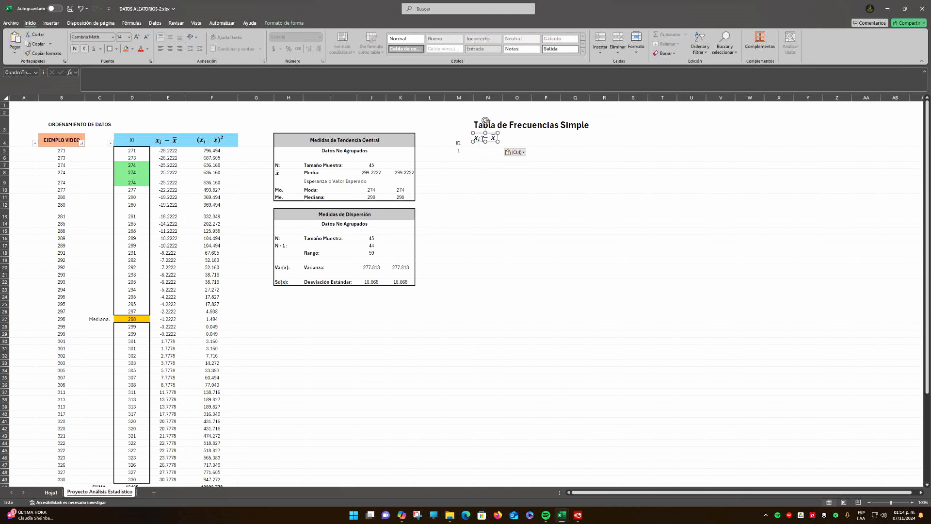
Shorten the pasted equation to xᵢ and move its box down over N5
left_click_drag(483, 138, 496, 141)
key("Delete")
left_click(469, 178)
left_click(489, 139)
left_click_drag(492, 133, 495, 144)
left_click(518, 180)
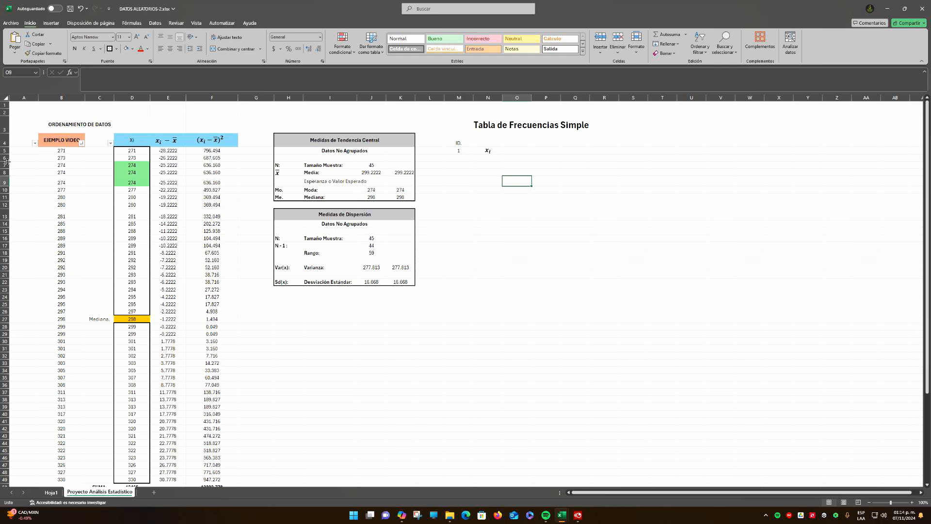
Increase the height of row 5 slightly and position the xᵢ equation box over N5
mouse_move(7, 161)
left_mouse_down()
mouse_move(7, 148)
mouse_move(7, 158)
left_mouse_up()
key("ctrl+z")
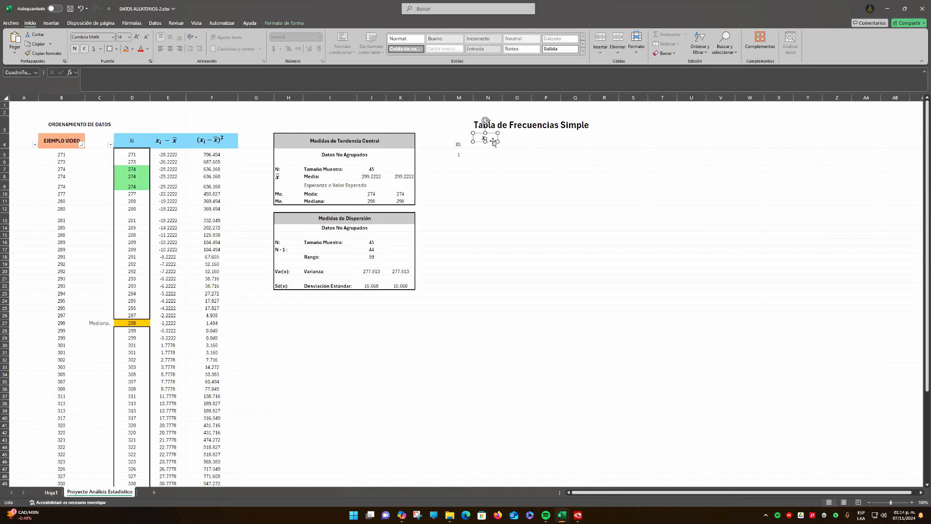
left_click_drag(493, 142, 495, 157)
Move the first ID value down to M6, merge M4:M5 for the ID. header, and center it vertically
left_click(461, 153)
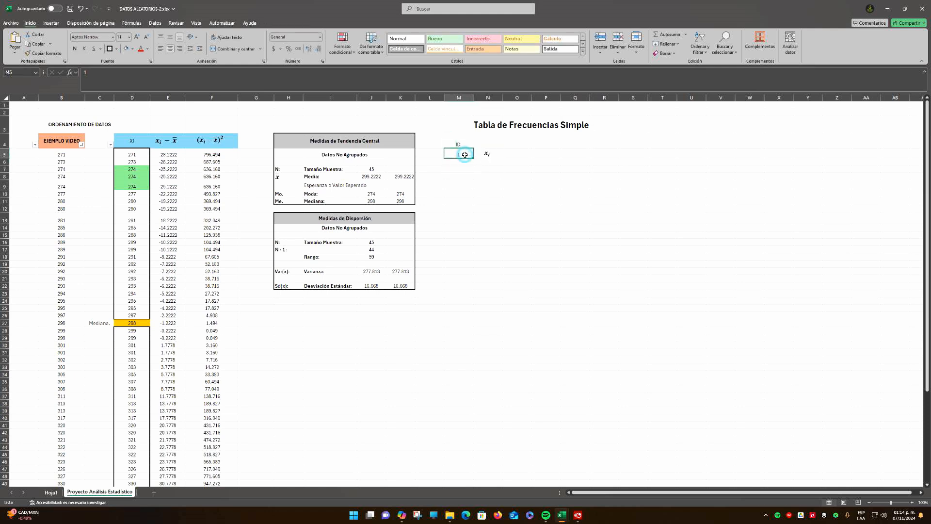
key("Down")
left_click_drag(460, 142, 459, 154)
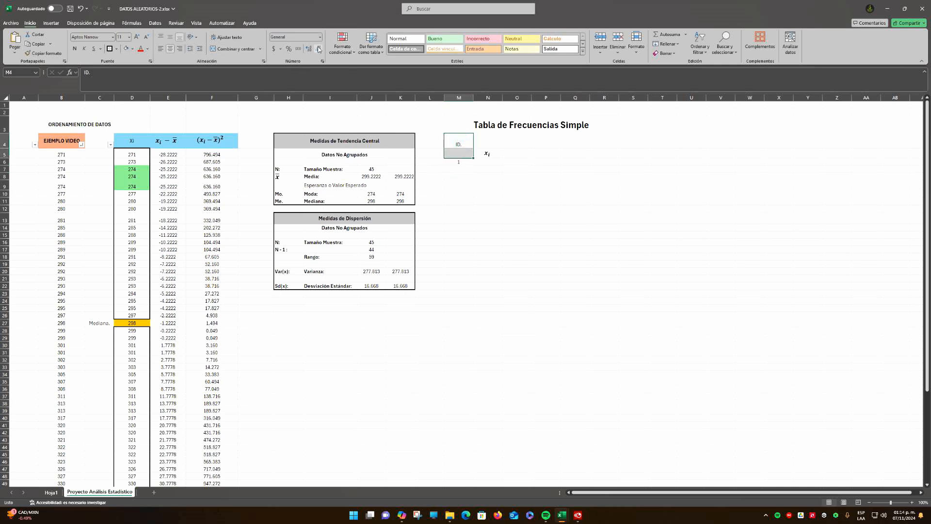
left_click(228, 48)
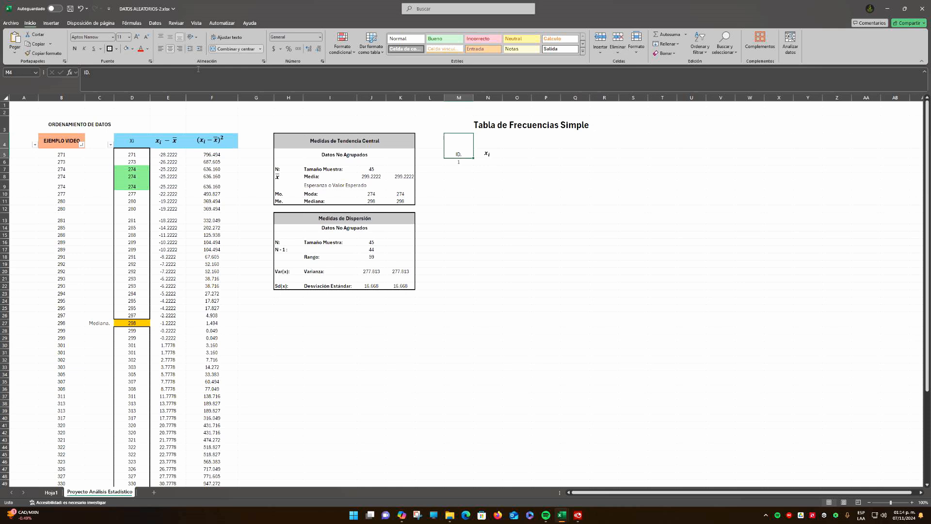
left_click(170, 36)
left_click(506, 189)
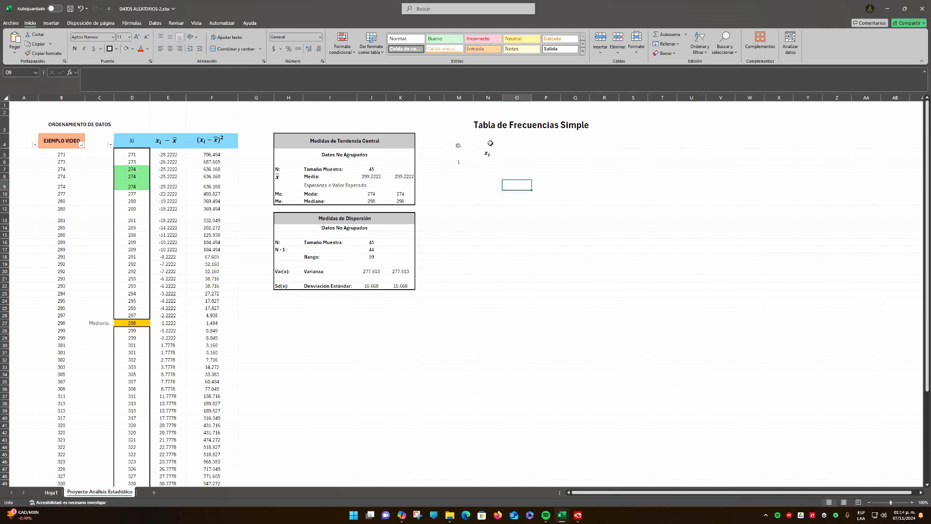
Merge and center N4:O4, enter the header Variable, and center it vertically
left_click_drag(490, 143, 517, 143)
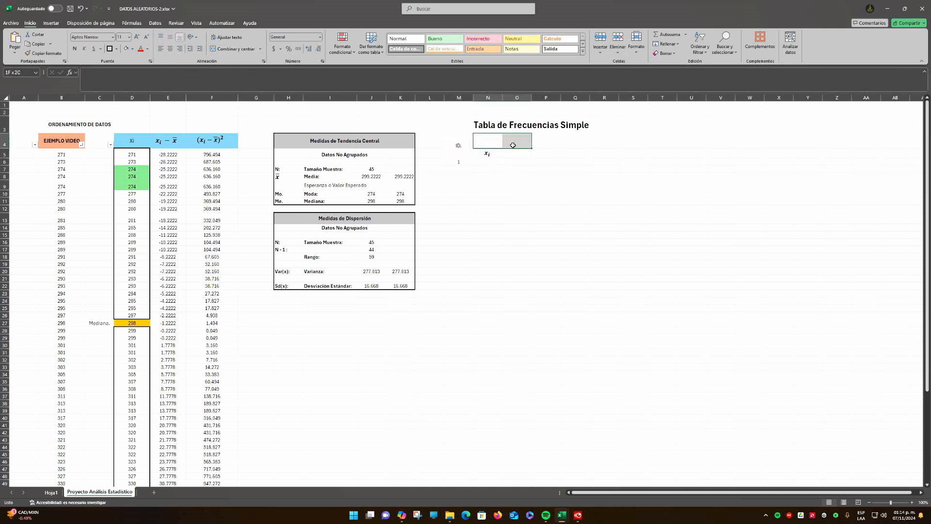
left_click(234, 51)
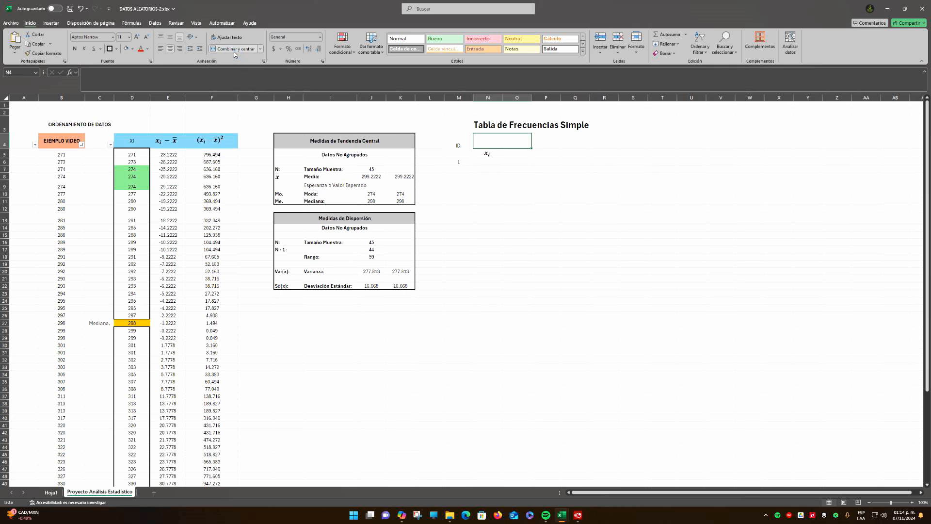
type("Var")
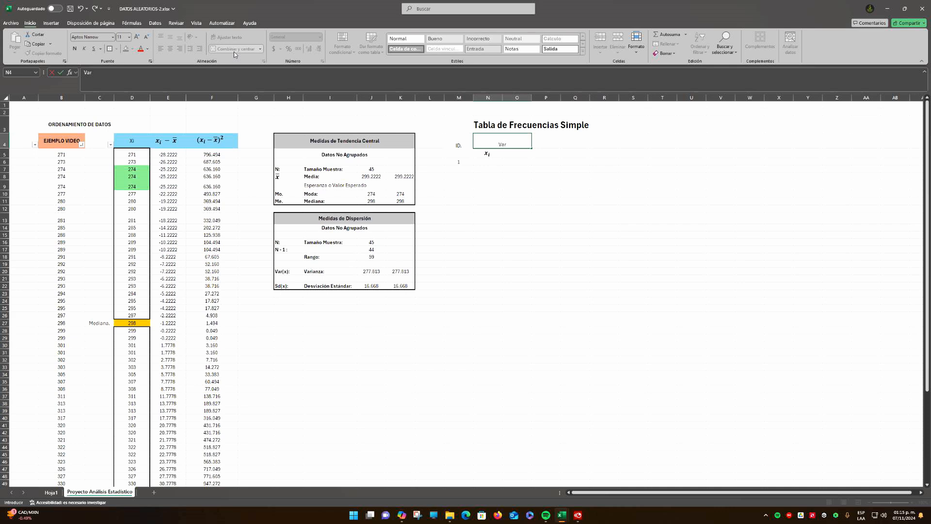
type("iable")
key("Return")
left_click(491, 143)
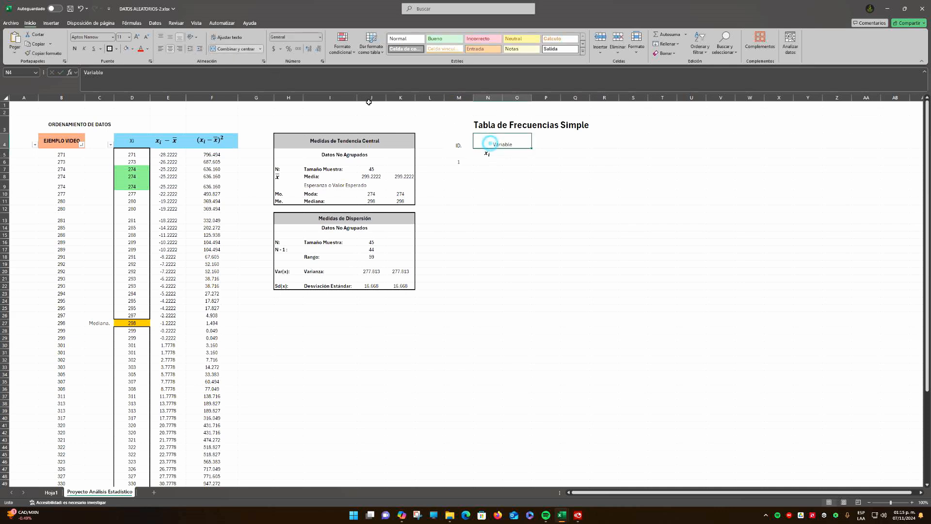
left_click(170, 39)
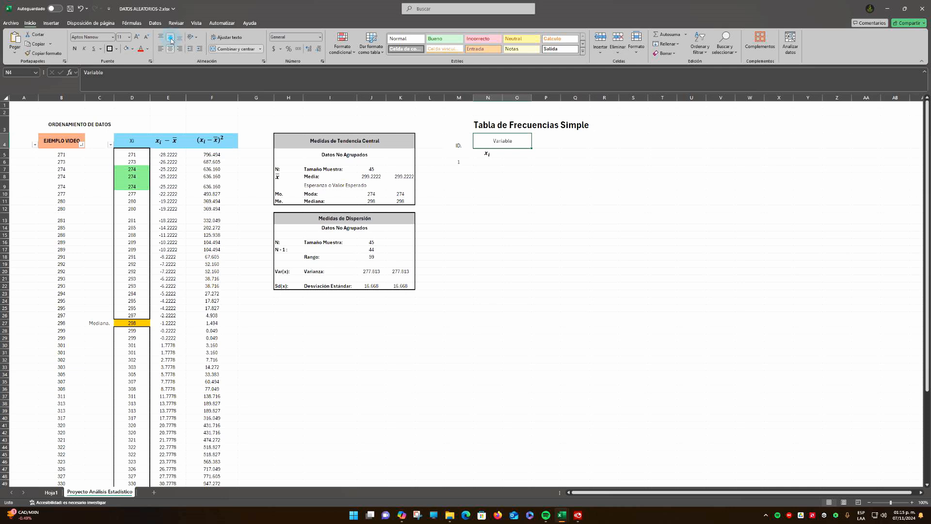
left_click(544, 189)
Nudge the xᵢ equation box slightly to the right within N5
left_click(487, 153)
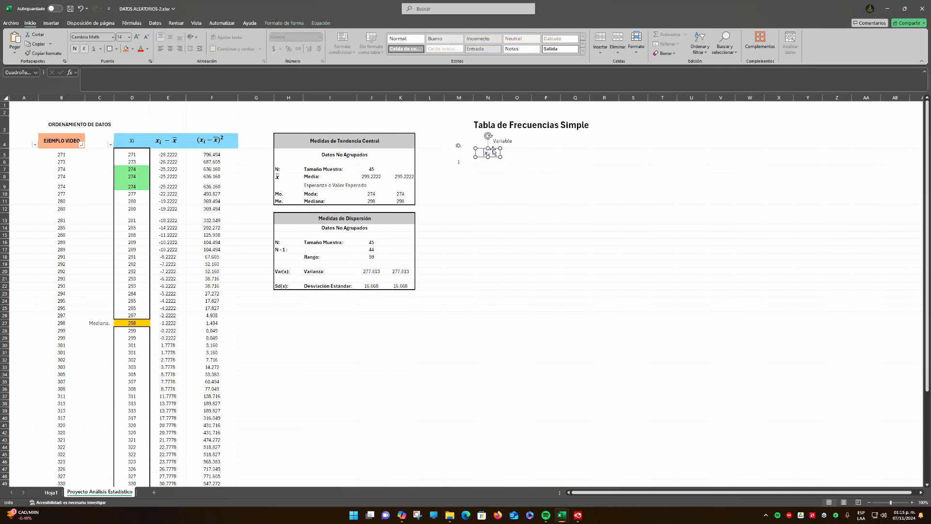
left_click_drag(489, 152, 522, 151)
left_click_drag(522, 148, 495, 149)
Unmerge N4:O4 and center the Variable header horizontally in N4
left_click(515, 144)
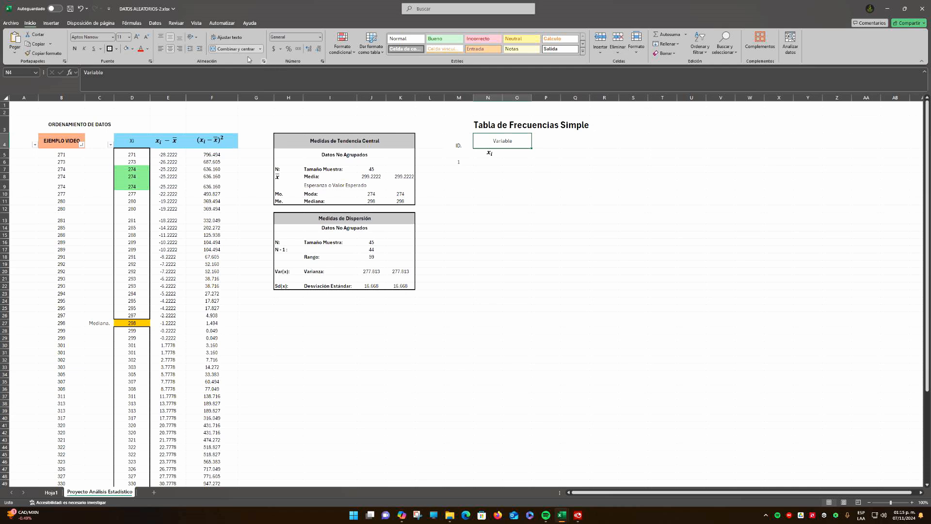
left_click(234, 48)
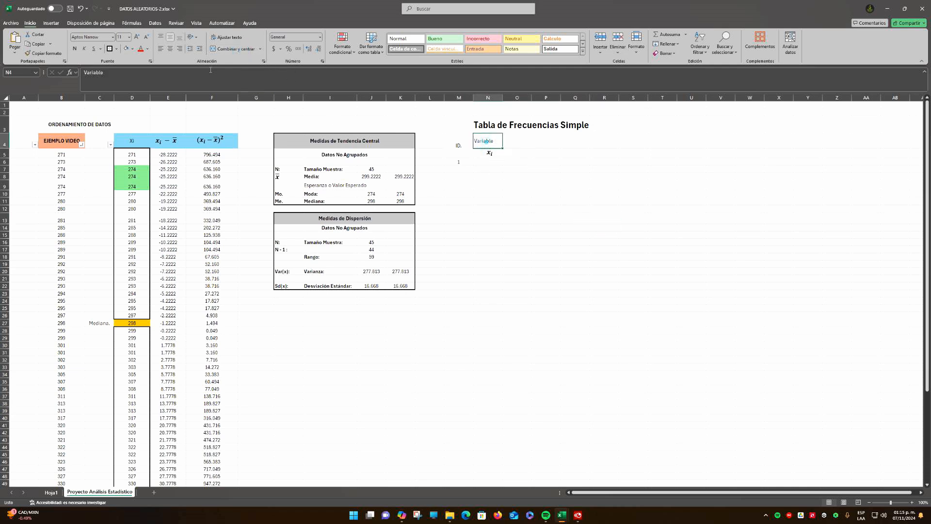
left_click(170, 48)
left_click(509, 179)
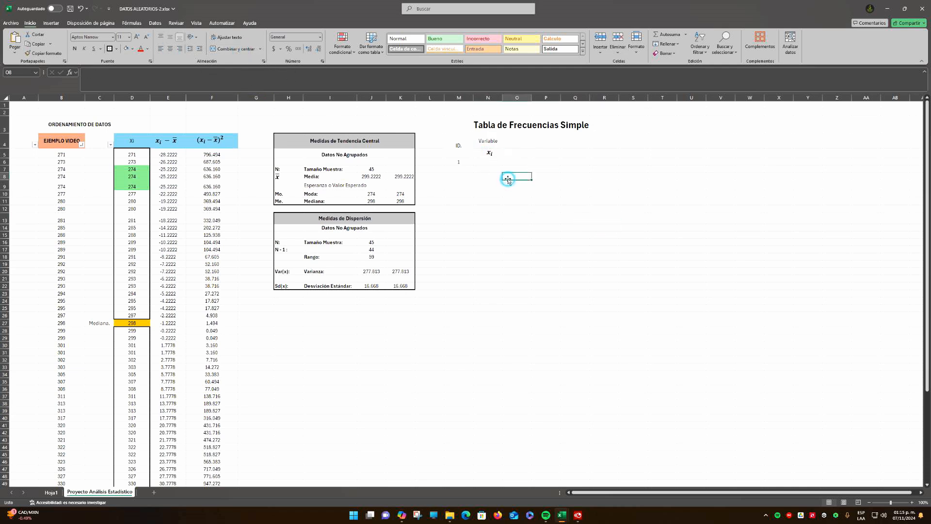
Enter 271 as the first xᵢ value in N6 and center it horizontally
left_click(488, 162)
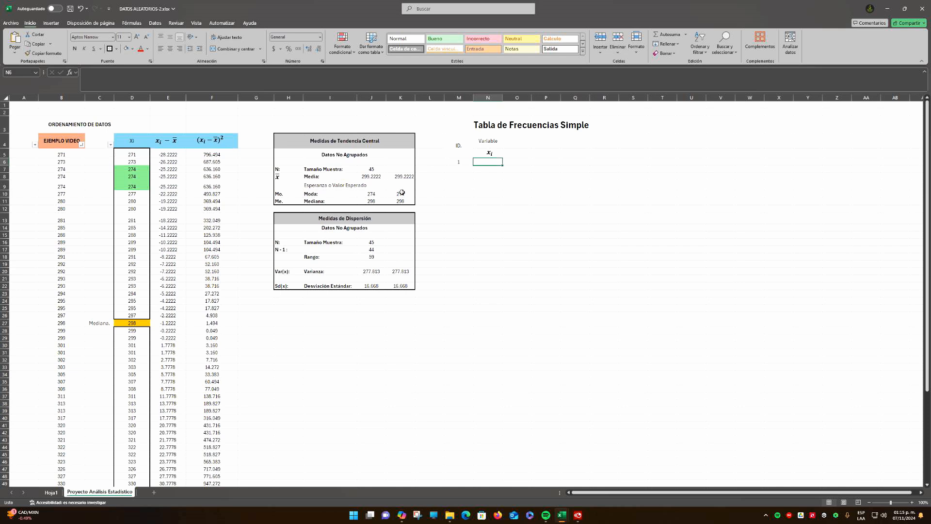
type("271")
key("ctrl+Return")
left_click(169, 48)
Enter the column header FRECUENCIA ABSOLUTA in O4
left_click(517, 145)
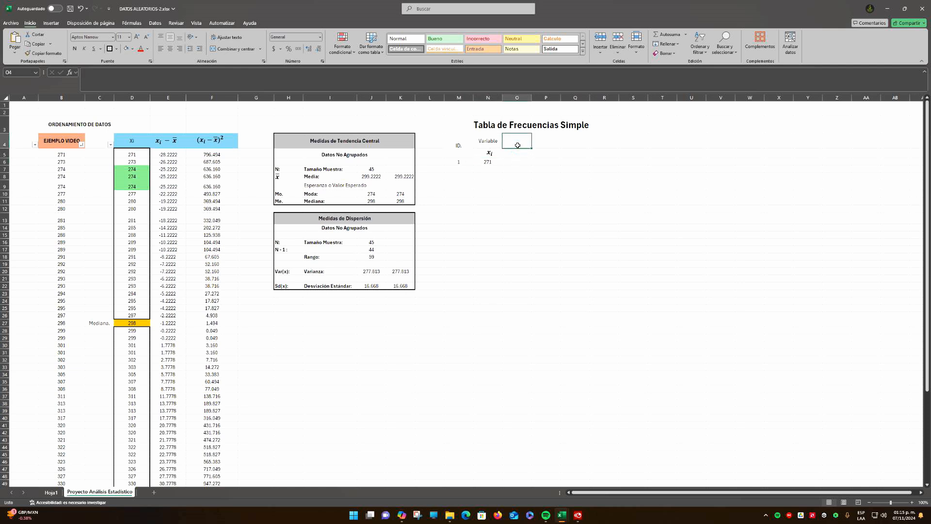
type("f")
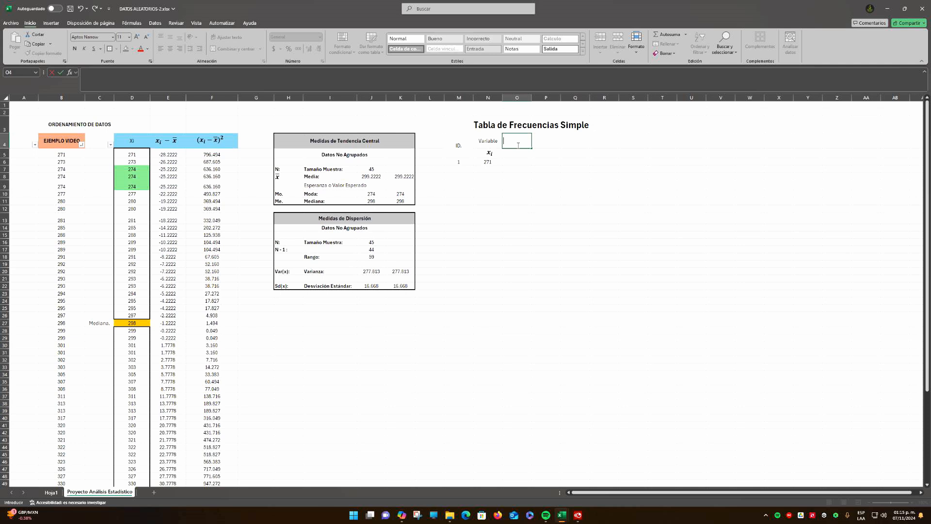
type("RECUENCIA ABSOLUTA")
key("Return")
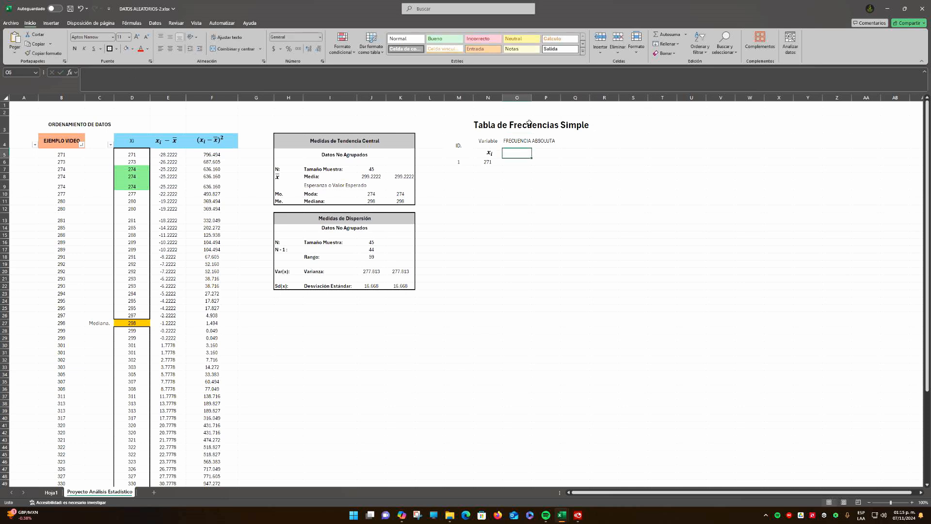
left_click(516, 141)
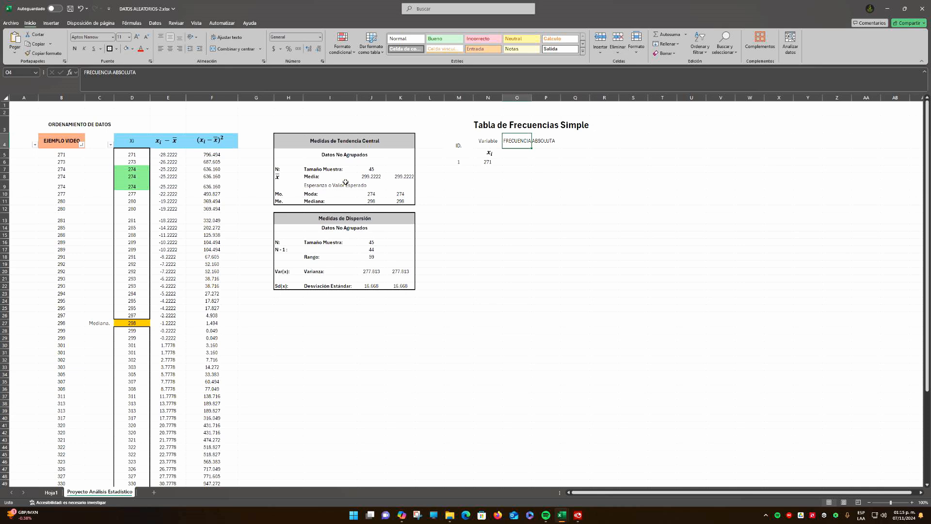
left_click(469, 208)
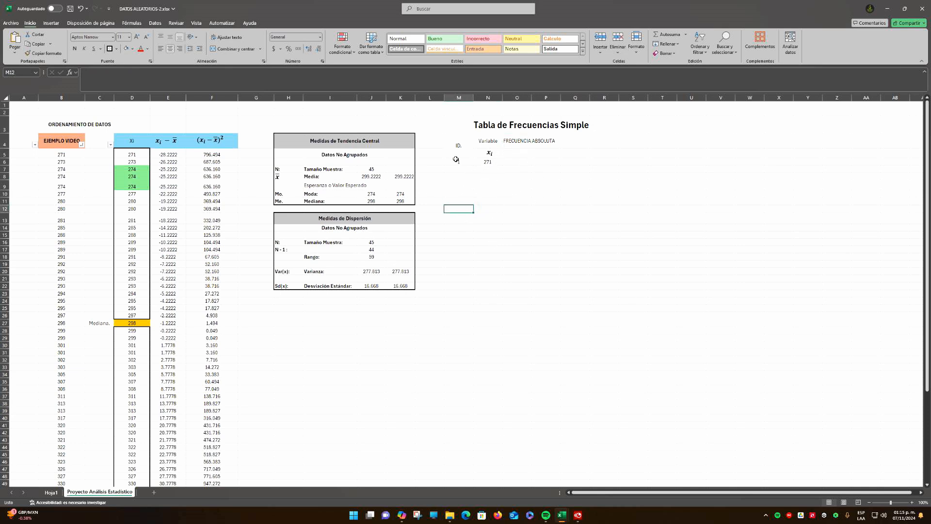
left_click(6, 97)
key("Down")
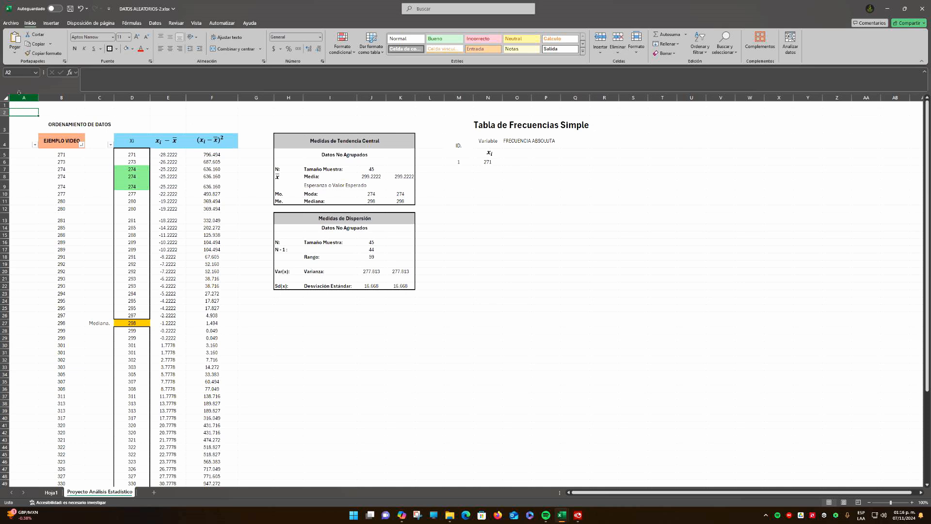
double_click(23, 111)
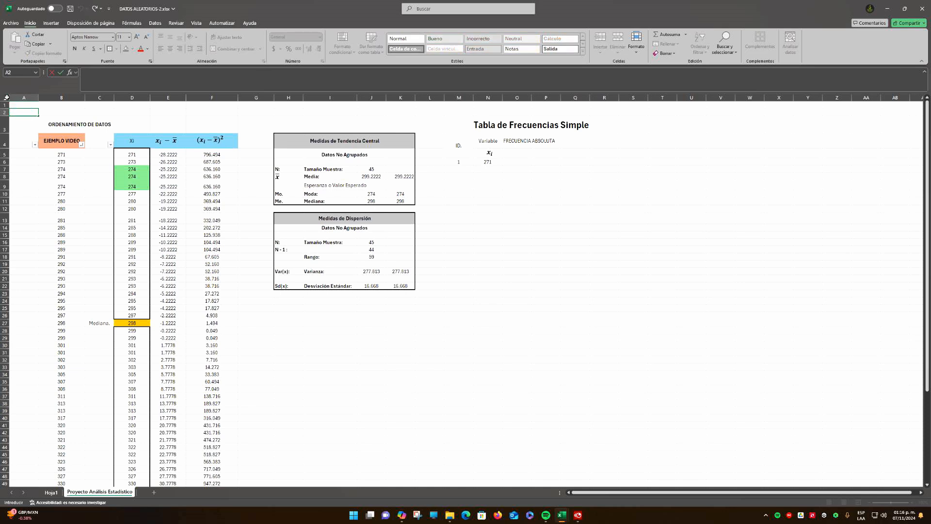
Format all cells of the worksheet with centered horizontal and vertical alignment and wrapped text
left_click(6, 97)
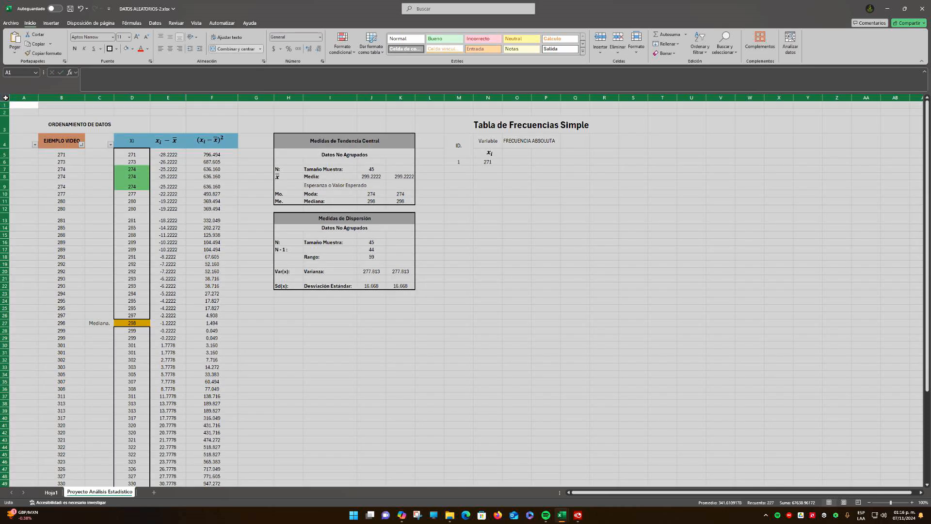
right_click(6, 97)
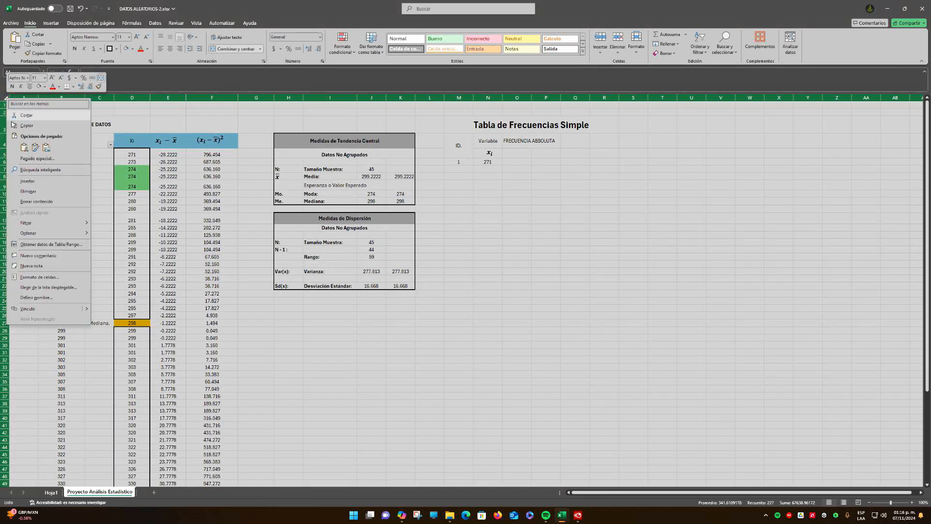
left_click(49, 276)
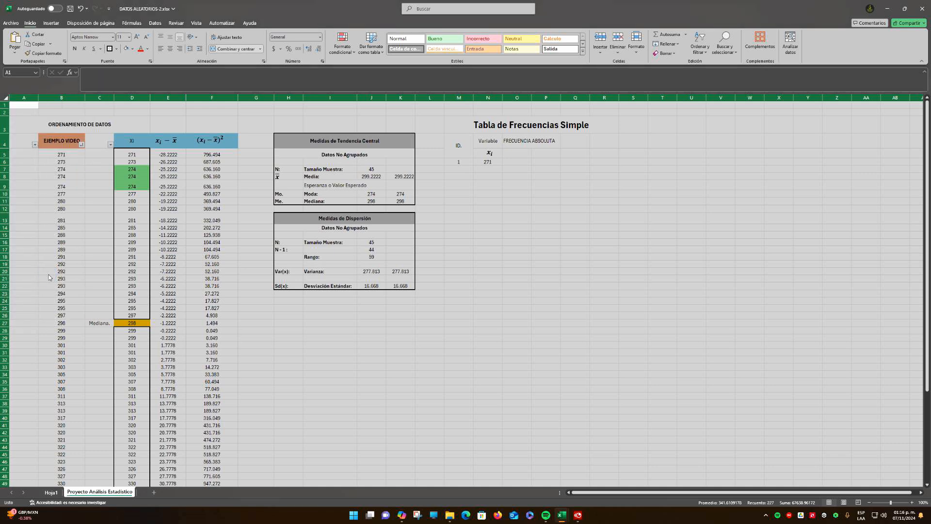
left_click_drag(62, 187, 456, 178)
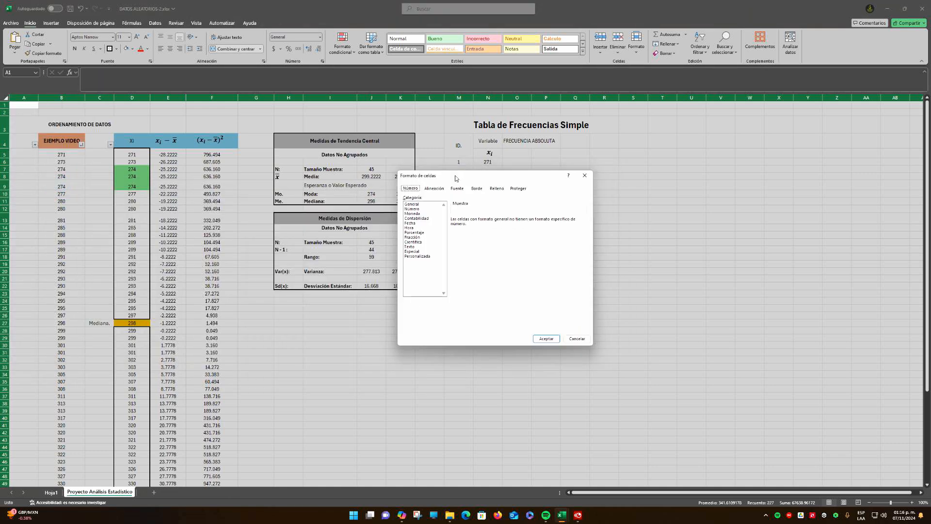
left_click(434, 189)
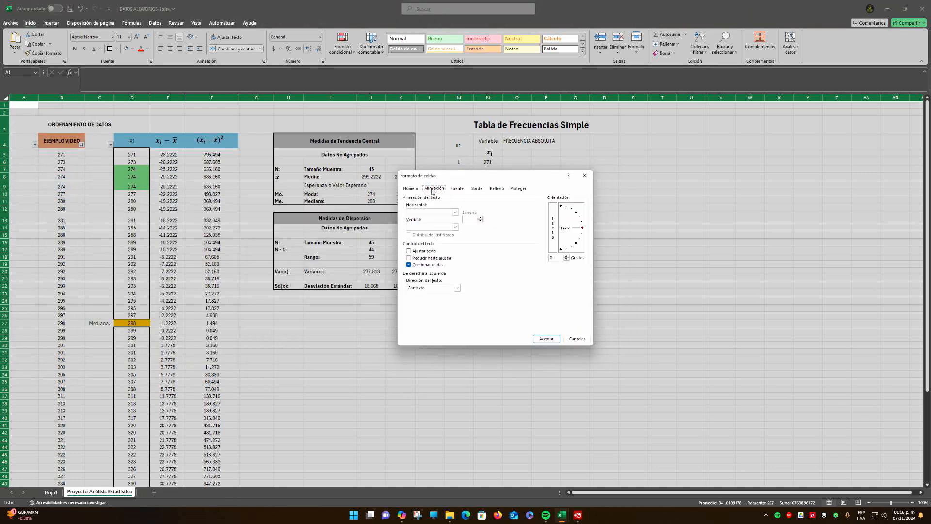
left_click(455, 212)
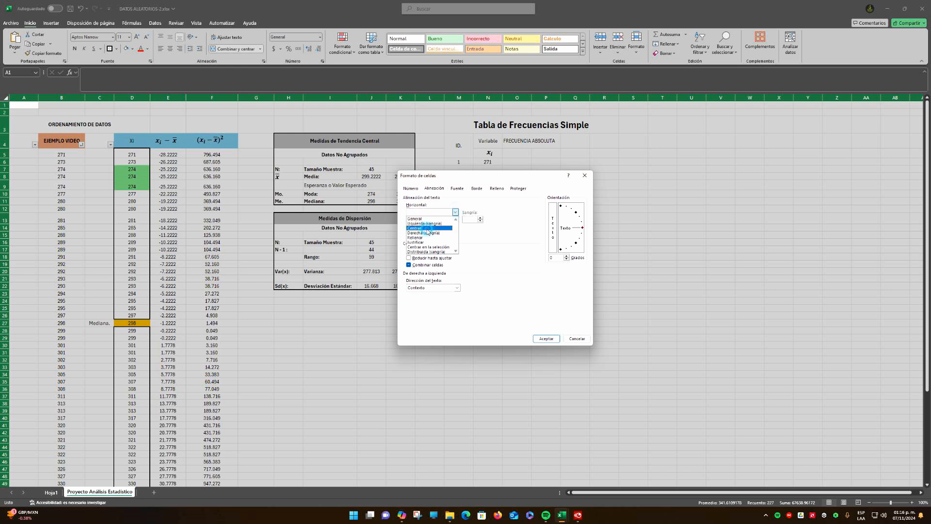
left_click(425, 228)
left_click(456, 227)
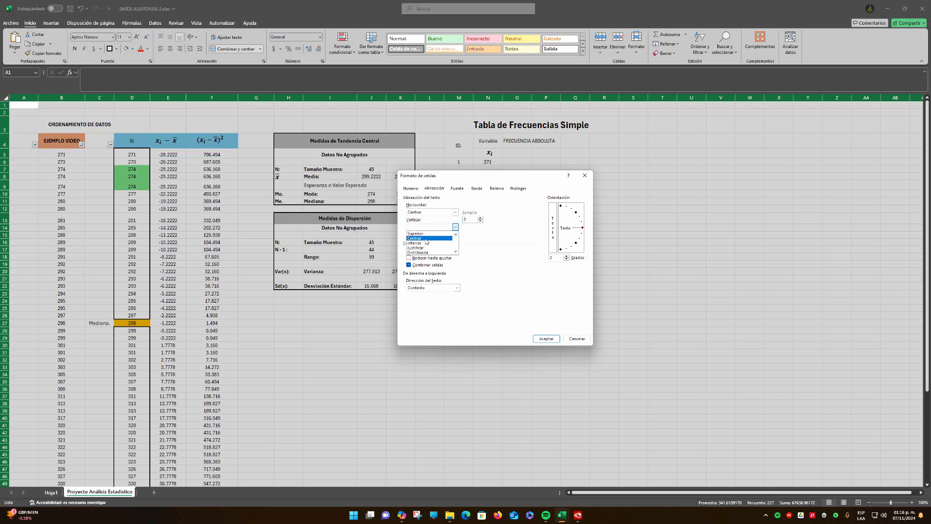
left_click(430, 241)
left_click(408, 251)
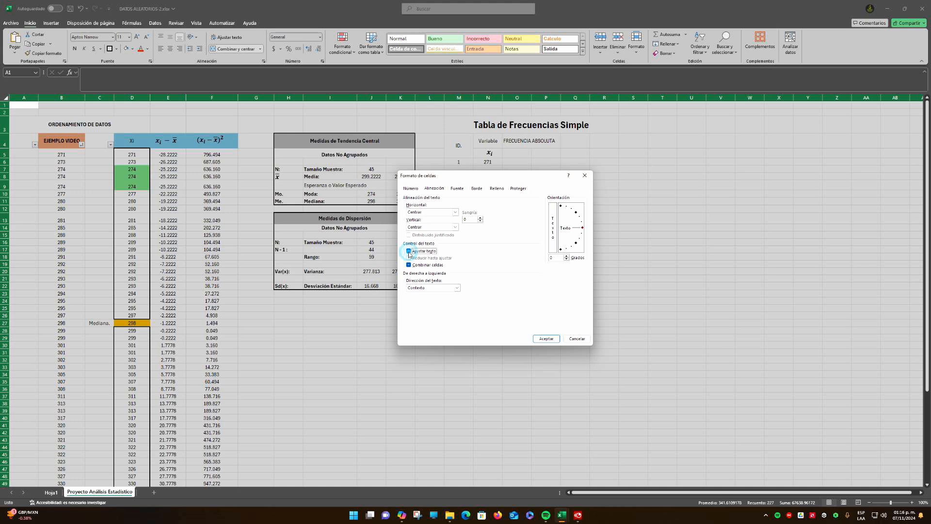
left_click(549, 342)
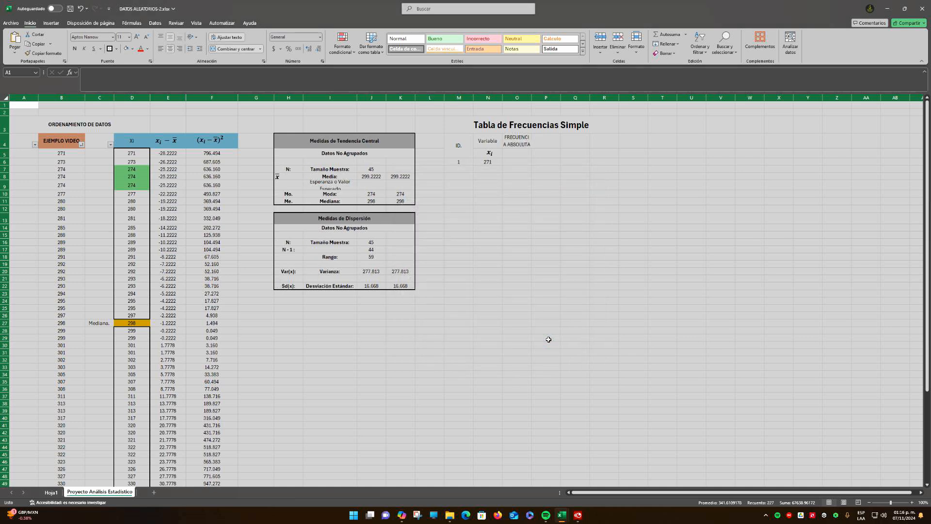
left_click(519, 176)
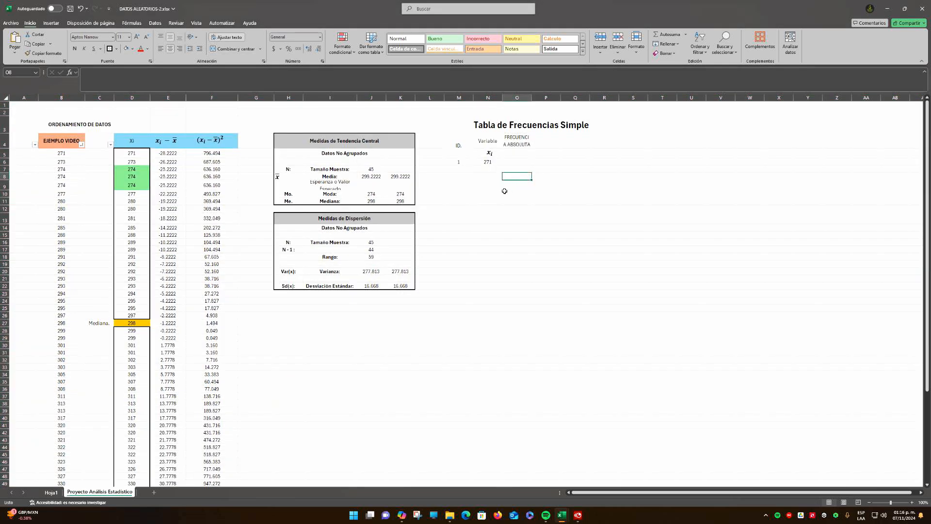
Merge and center Esperanza o Valor Esperado across H9:I9, and move the x̄ equation box to the middle of H8
left_click(335, 187)
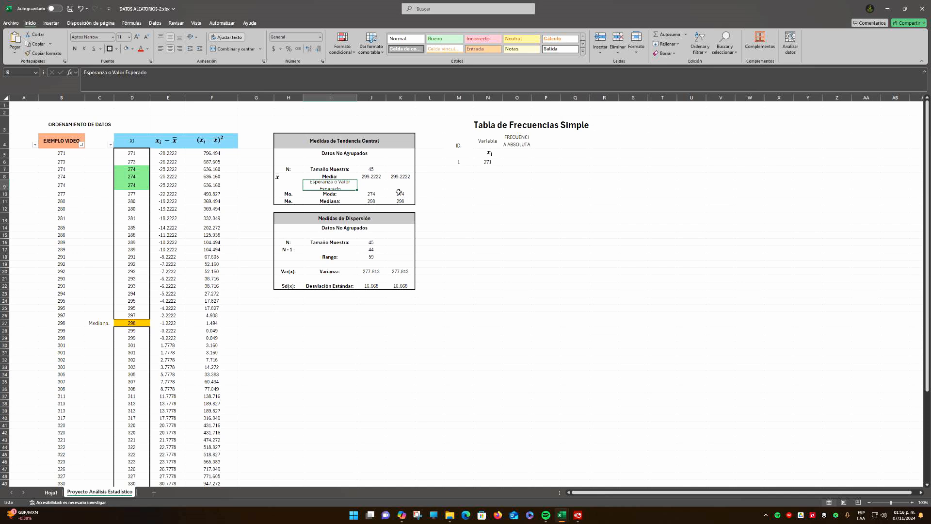
left_click_drag(294, 184, 326, 186)
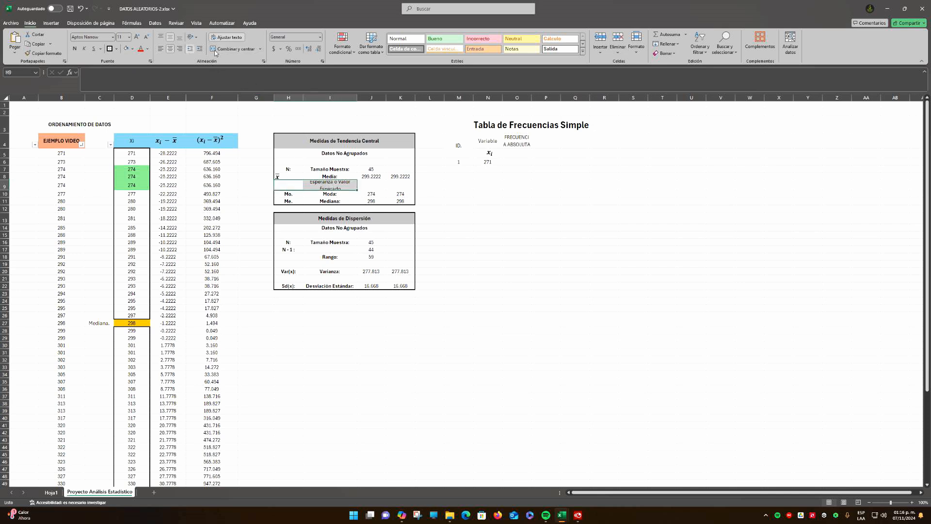
left_click(232, 48)
left_click(475, 210)
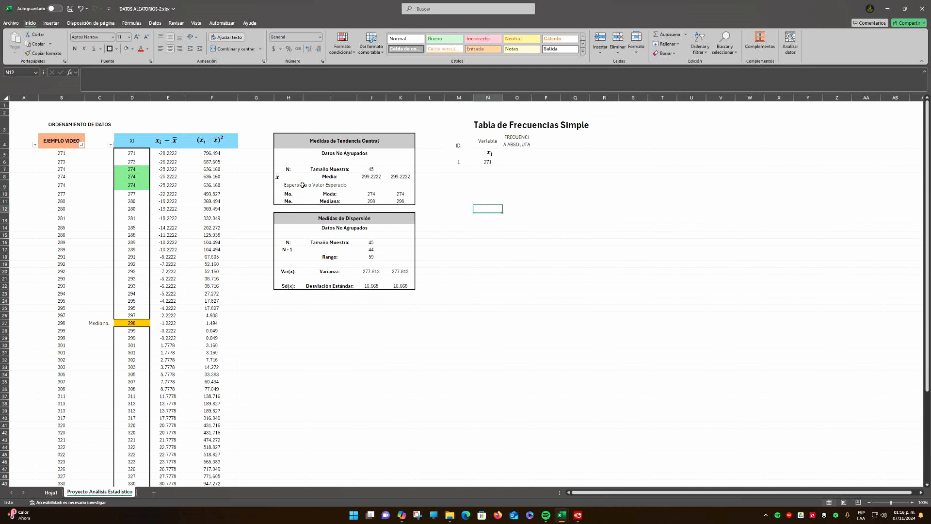
left_click(278, 176)
left_click_drag(278, 176, 290, 172)
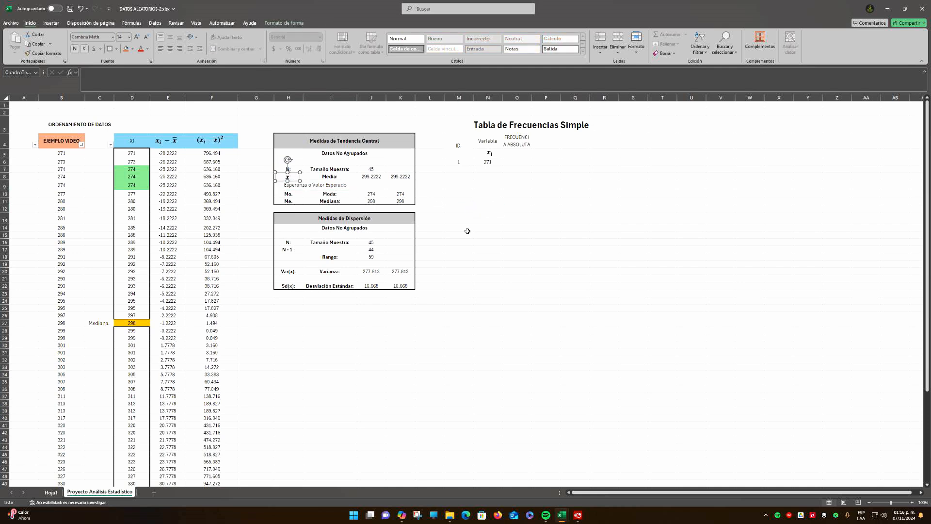
Widen column O so the word FRECUENCIA in the O4 header fits on one line
left_click(519, 241)
left_click(521, 194)
left_click(517, 153)
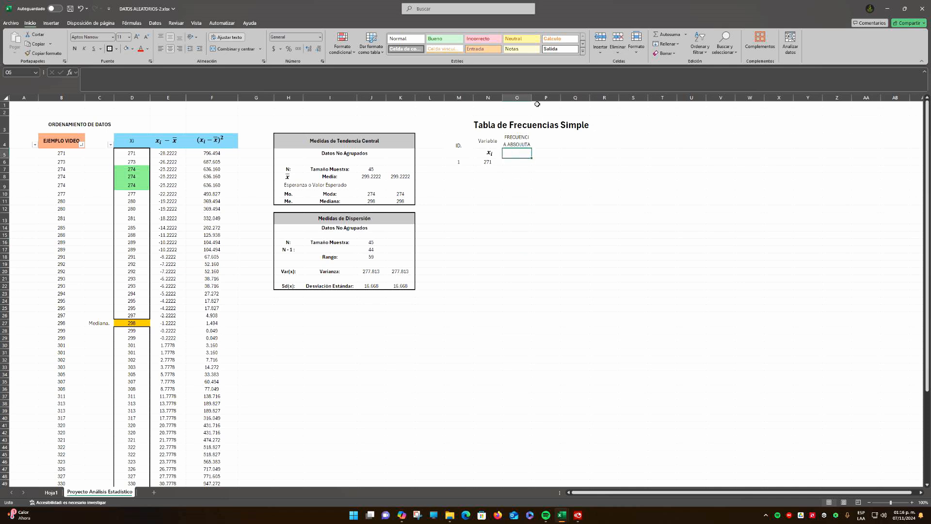
left_click_drag(532, 98, 539, 99)
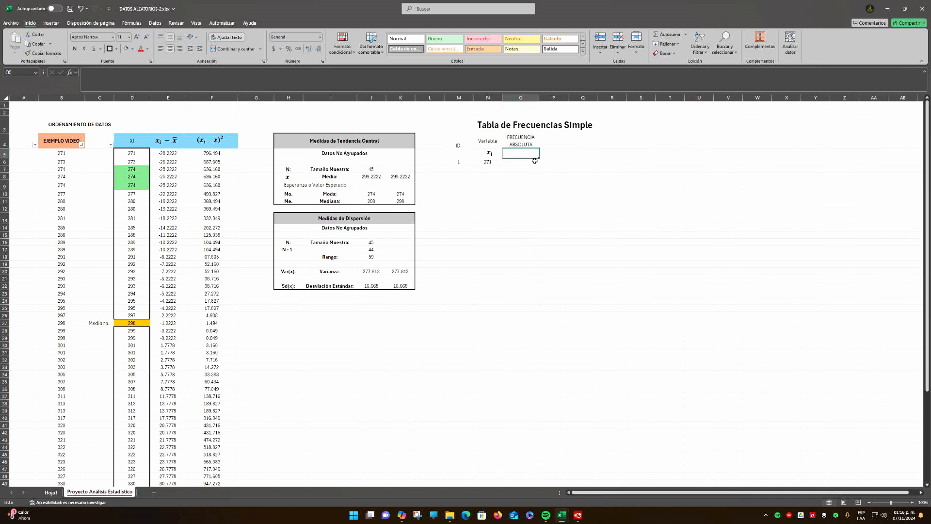
Enter the symbol Fa in O5 below the FRECUENCIA ABSOLUTA header and make it bold
left_click(522, 144)
left_click(521, 156)
double_click(521, 156)
type("FRECUENCIA ABSOLUTA")
type("f")
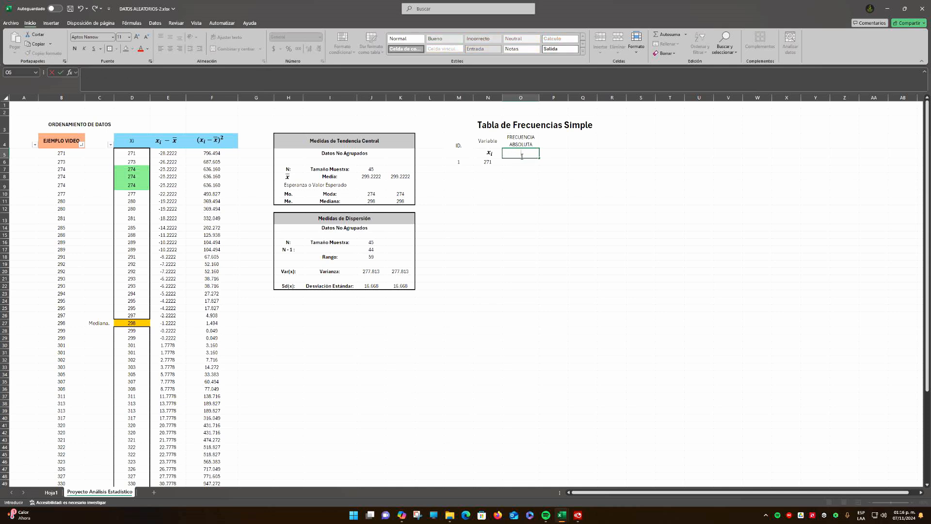
type("Fa")
key("ctrl+Return")
key("ctrl+n")
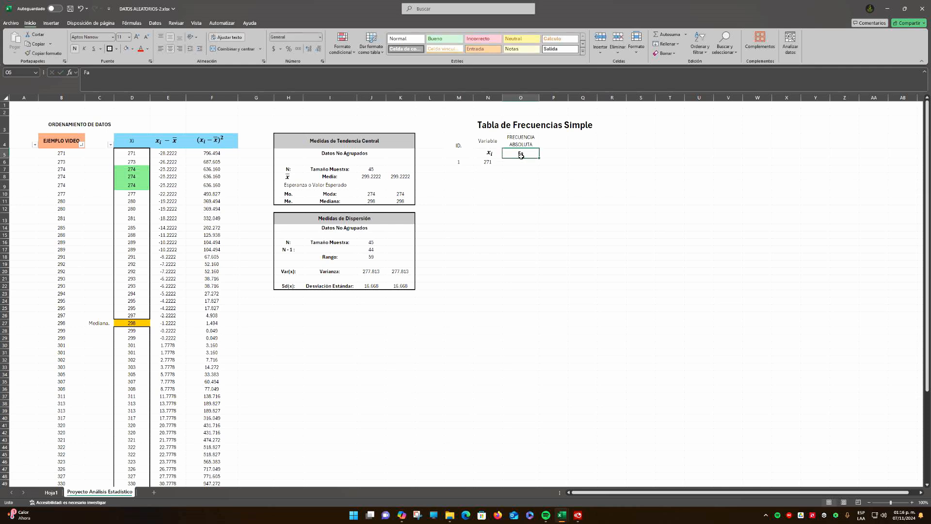
Enter 1 in O6 as the absolute frequency of 271
left_click(523, 160)
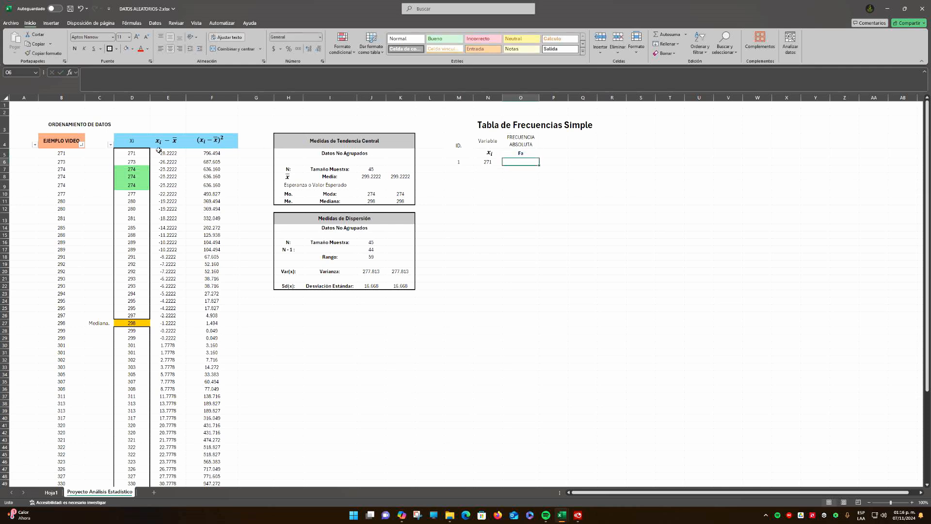
double_click(517, 163)
type("1")
key("Return")
Enter 273 as the second xᵢ value in N7, with an absolute frequency of 1 in O7
left_click(490, 167)
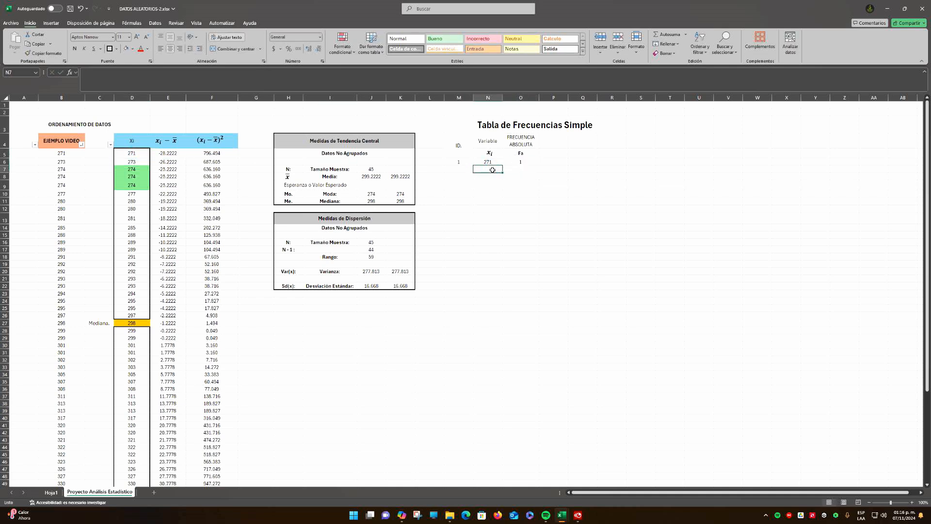
type("273")
key("Return")
key("Up")
key("Right")
type("1")
key("Return")
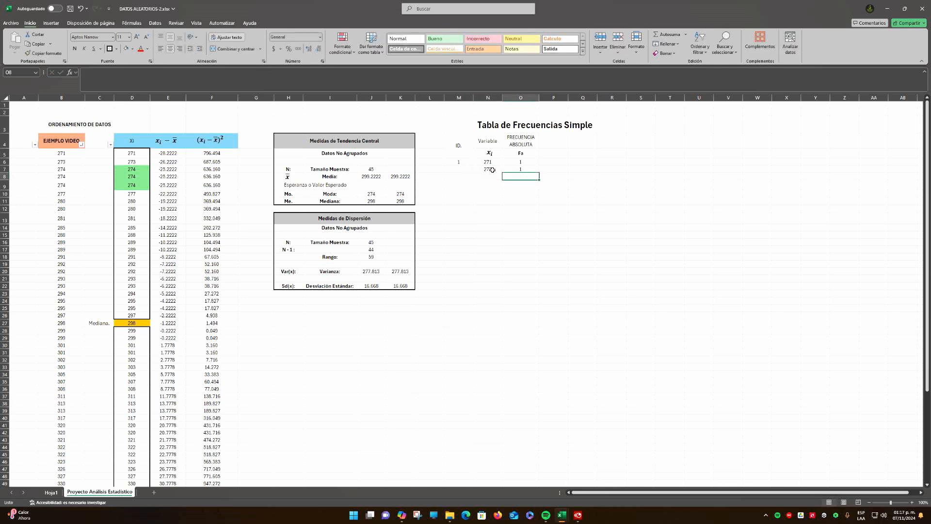
Enter 274 in N8 with an absolute frequency of 3 in O8, and check its repetitions in the ordered data
key("Left")
type("274")
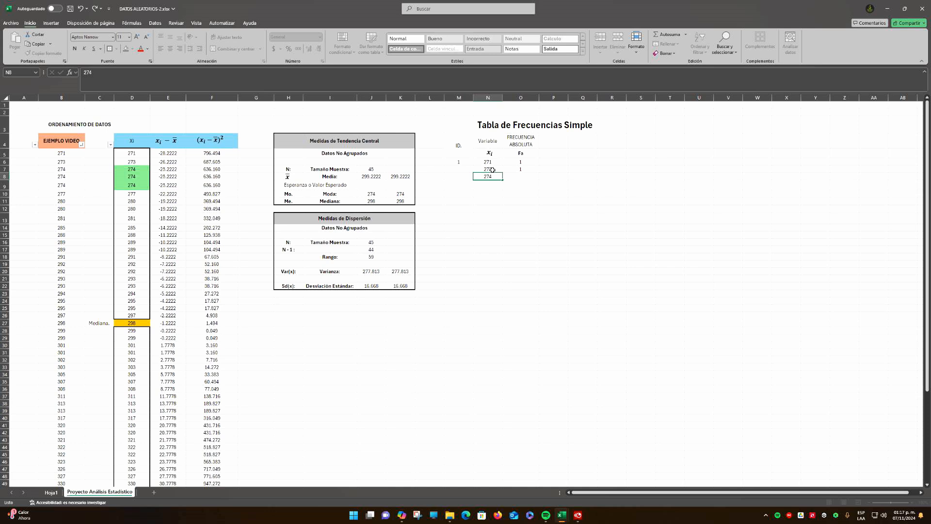
key("Return")
key("Up")
key("Right")
type("3")
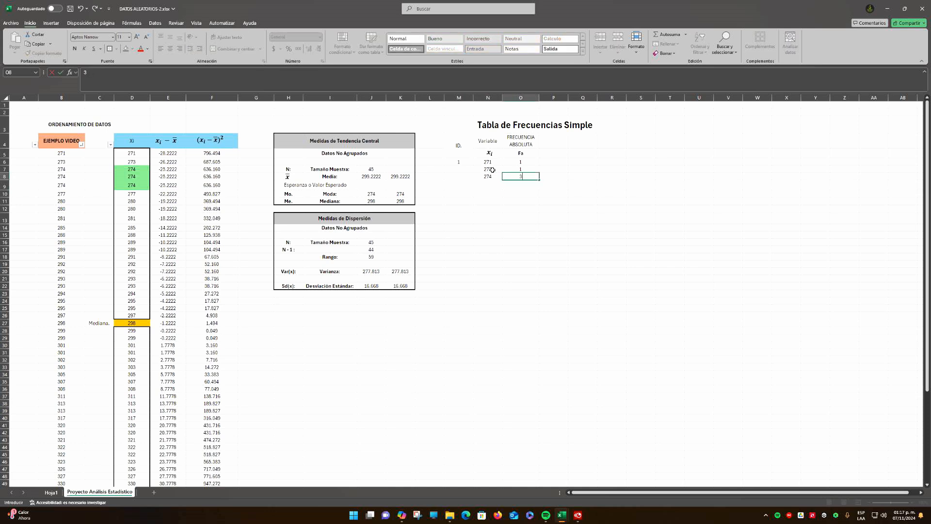
key("Return")
key("Left")
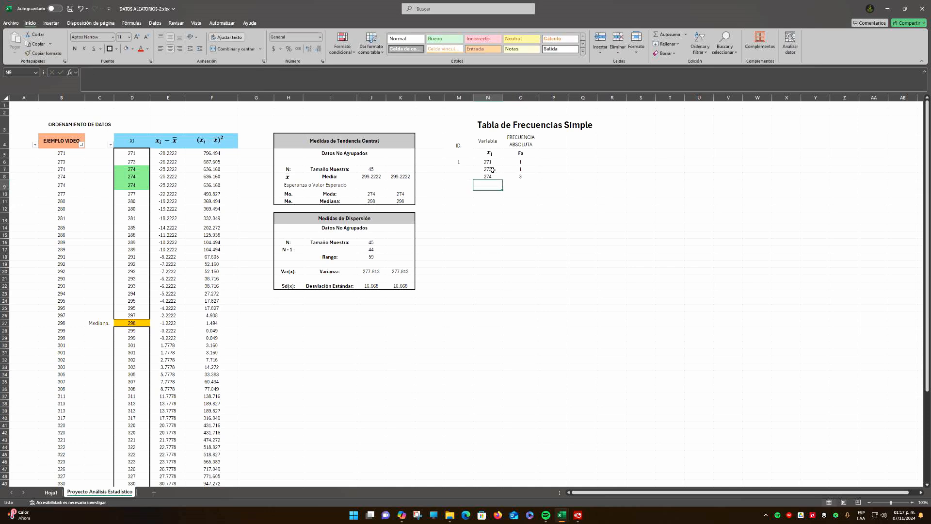
left_click_drag(137, 188, 140, 170)
Enter the next ordered value, 277, in N9 with an absolute frequency of 1 in O9
left_click(139, 194)
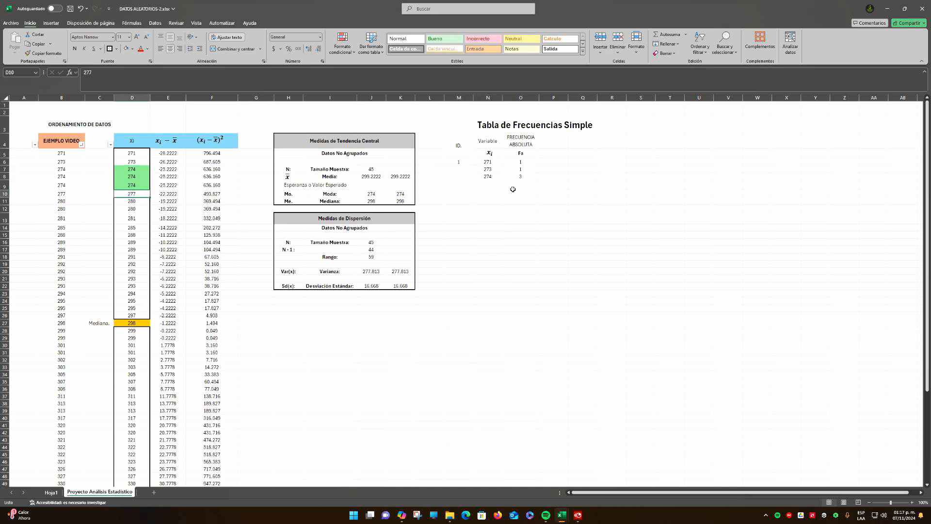
left_click(498, 185)
type("2")
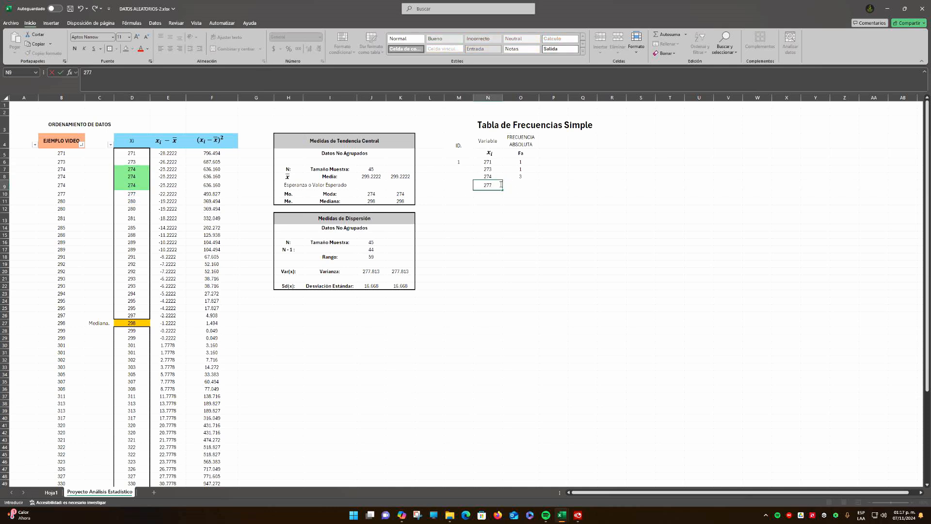
type("77")
key("Tab")
type("1")
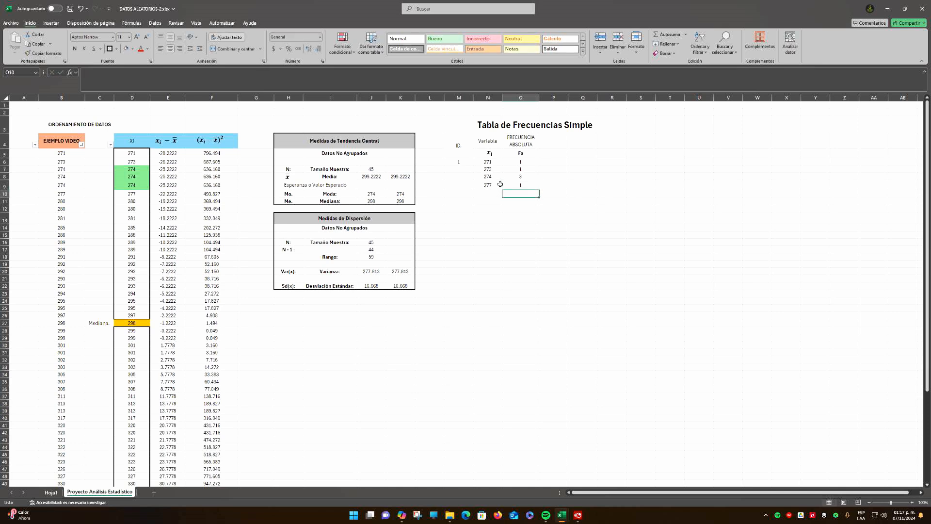
key("Return")
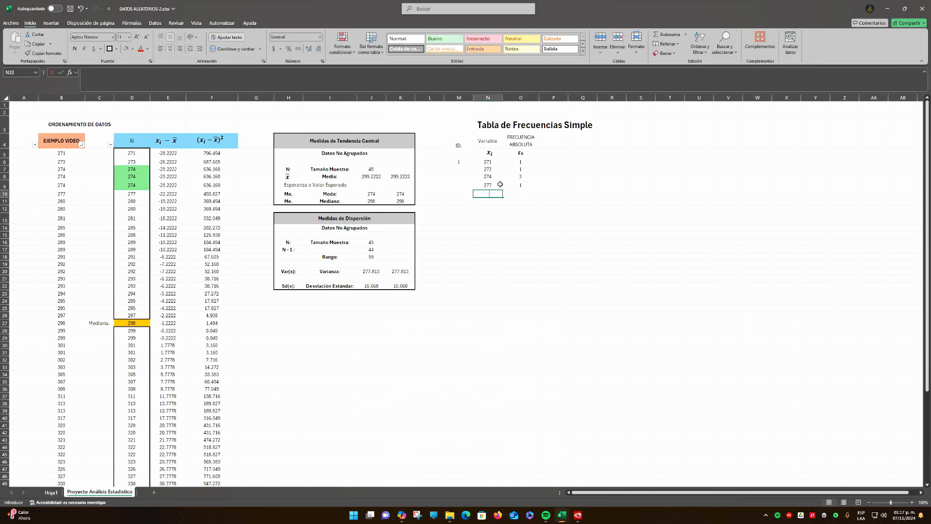
Enter 280 in N10 with an absolute frequency of 2 in O10, and check its repetitions in column D
type("280")
key("Return")
key("Up")
key("Right")
type("2")
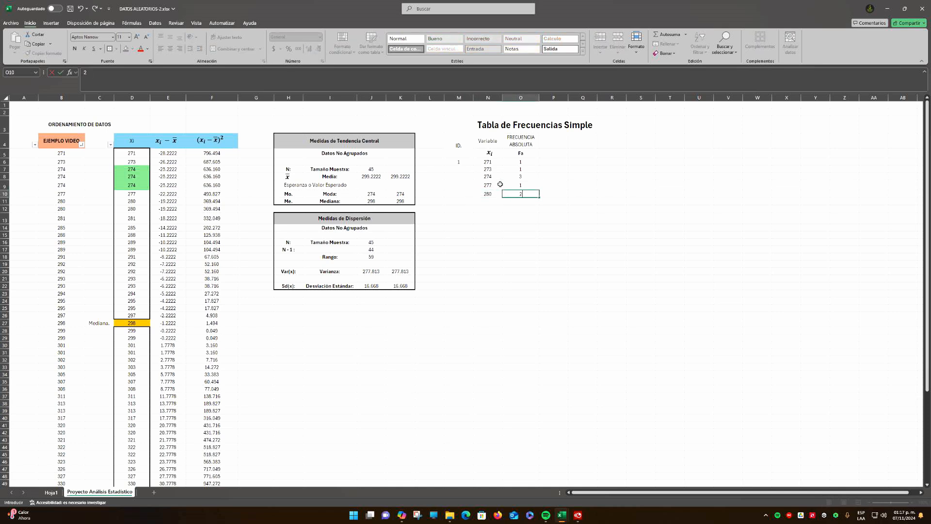
key("Return")
left_click_drag(140, 202, 144, 208)
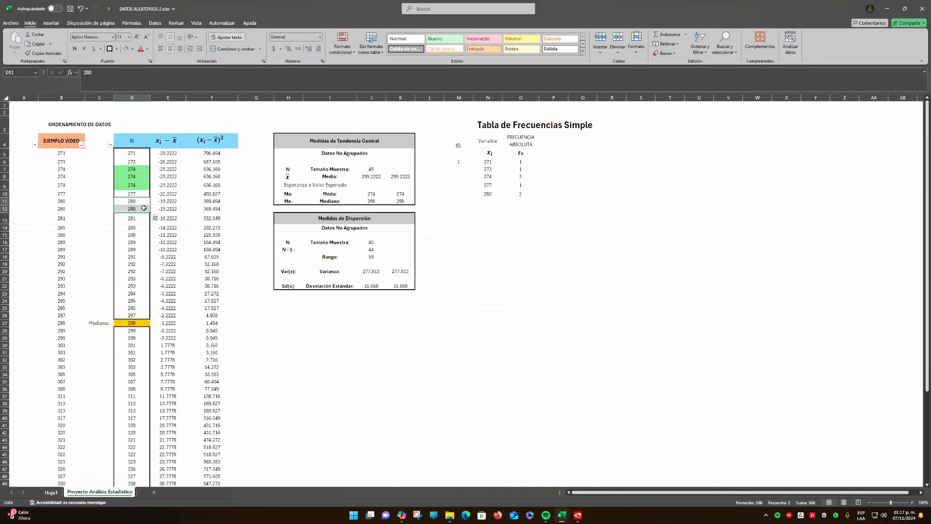
Enter 281 from the ordered data in N11, with an absolute frequency of 1 in O11
left_click(145, 221)
left_click(486, 202)
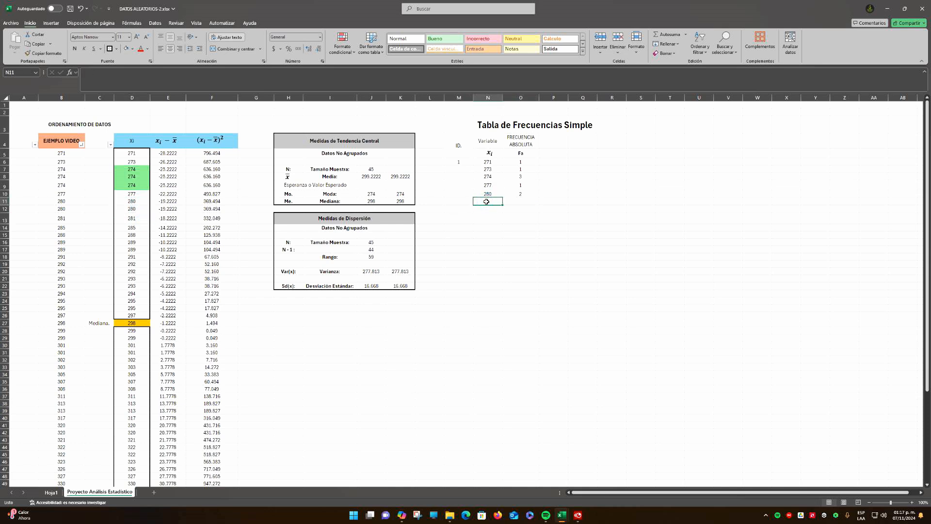
type("281")
key("Tab")
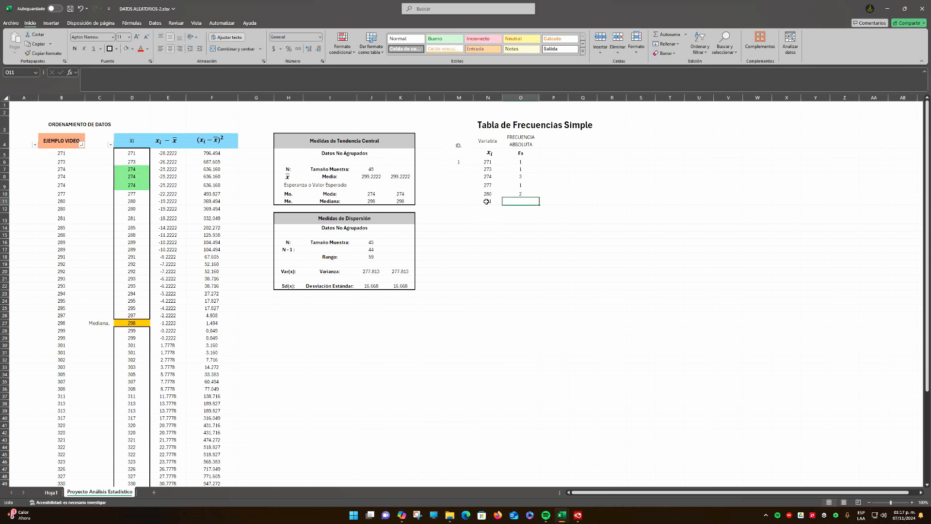
left_click(489, 209)
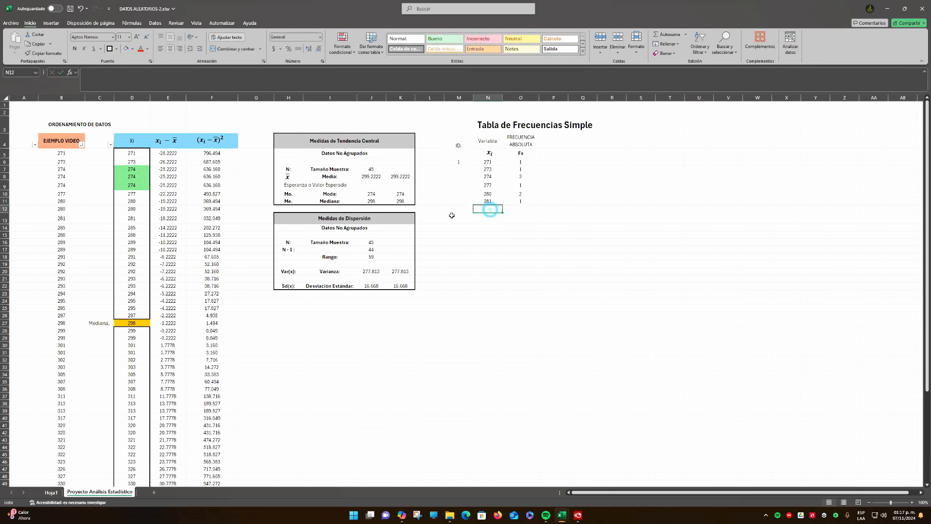
Enter 285 from the ordered data in N12, with an absolute frequency of 1 in O12
left_click(133, 228)
key("ctrl+c")
left_click(488, 208)
type("285")
key("Return")
key("Up")
key("Right")
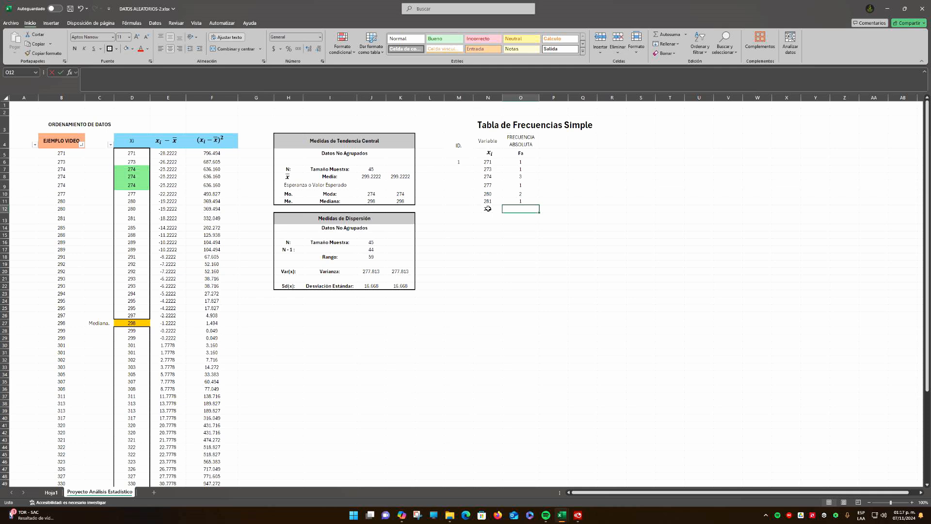
type("1")
key("Return")
Enter 288 from the ordered data in N13, with an absolute frequency of 1 in O13
left_click(140, 234)
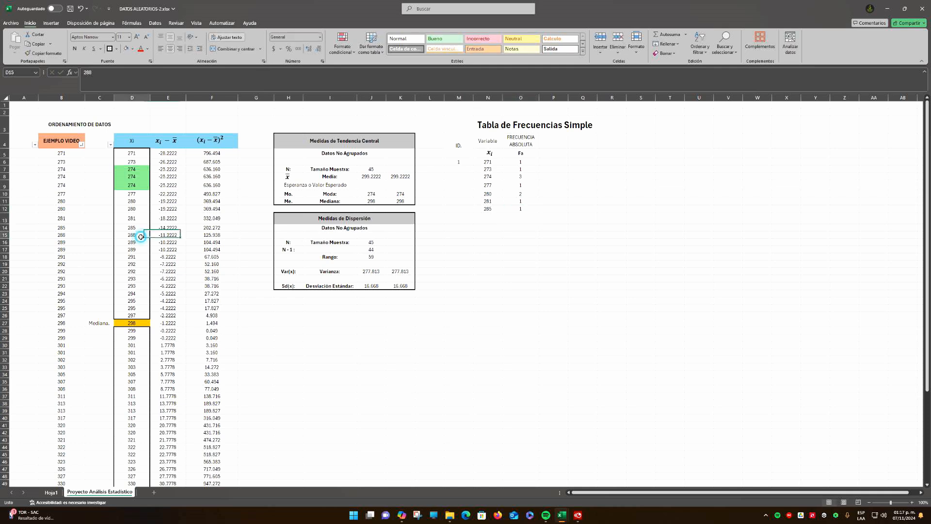
left_click(485, 218)
type("2")
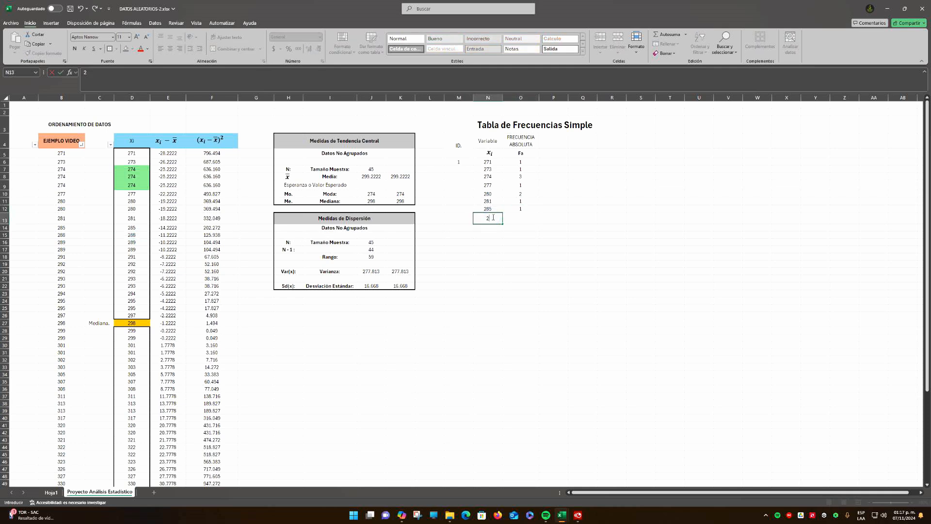
type("88")
key("Right")
type("1")
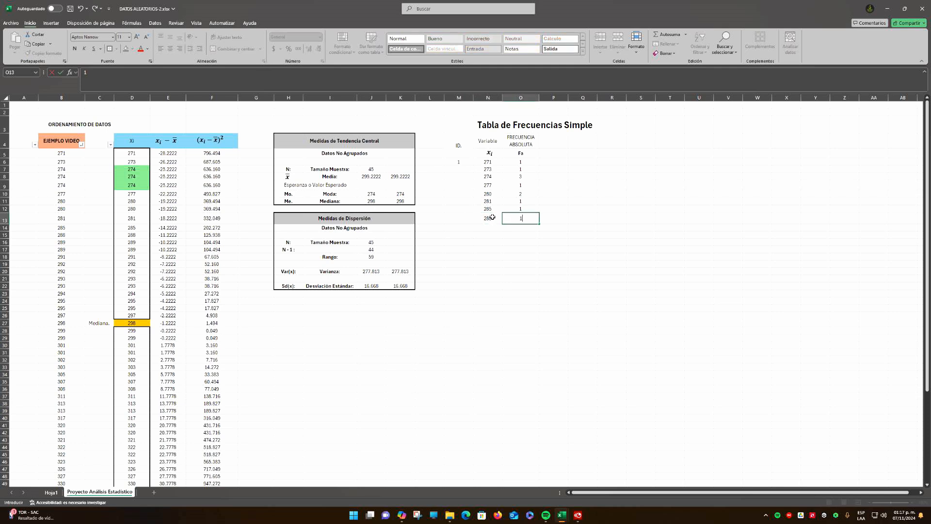
key("Return")
Check how often 289 repeats in column D, and enter 289 in N14 with an absolute frequency of 2 in O14
left_click_drag(139, 243, 138, 249)
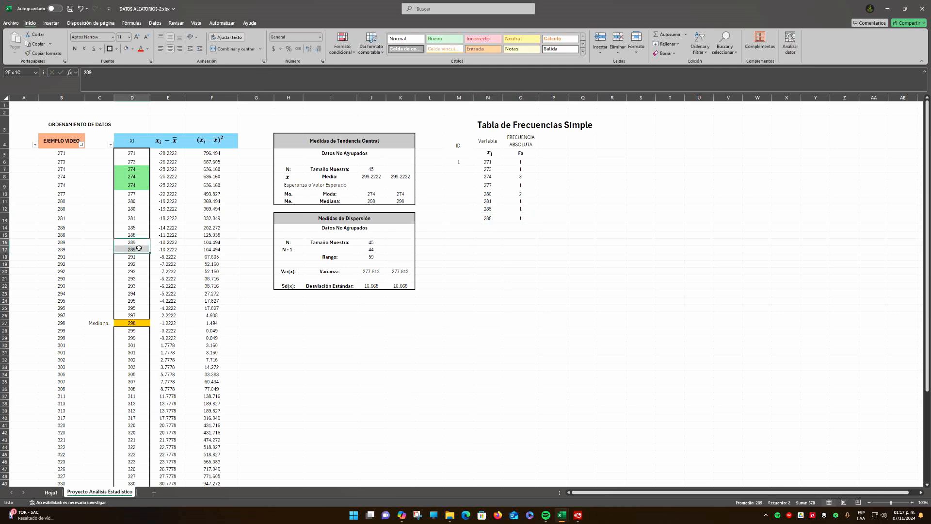
left_click(484, 226)
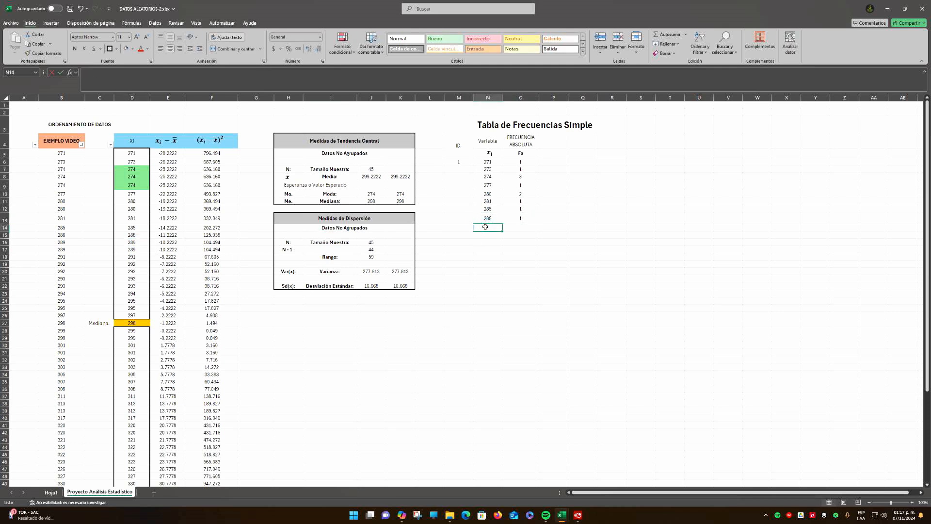
type("289")
key("Right")
type("2")
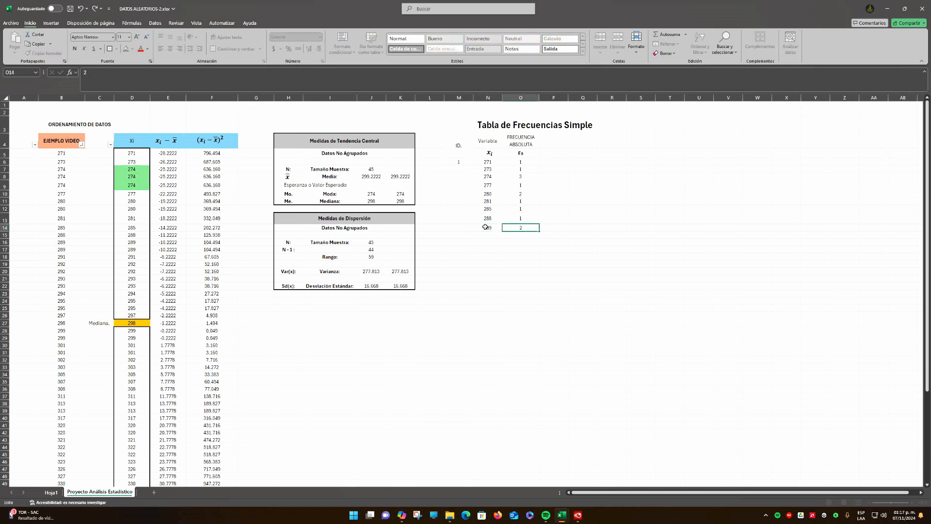
key("Return")
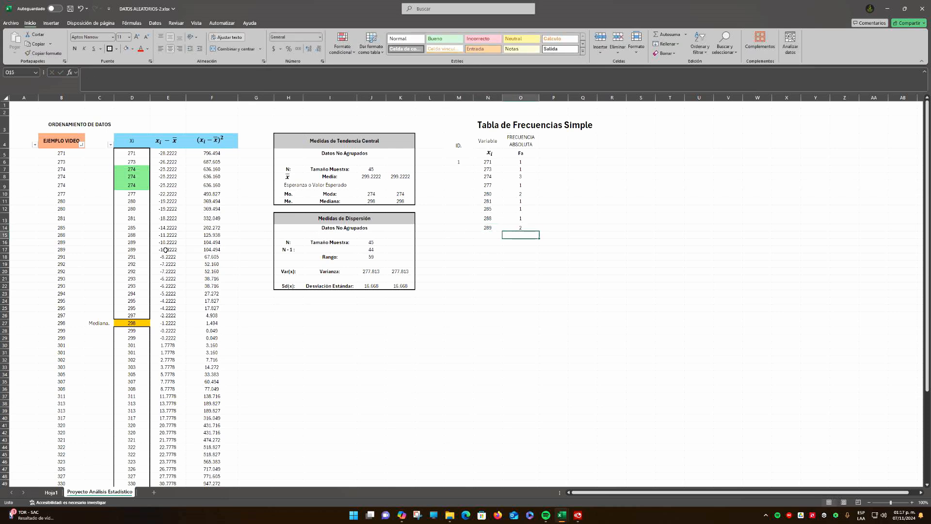
Enter 291 from the ordered data in N15, with an absolute frequency of 1 in O15
left_click(138, 255)
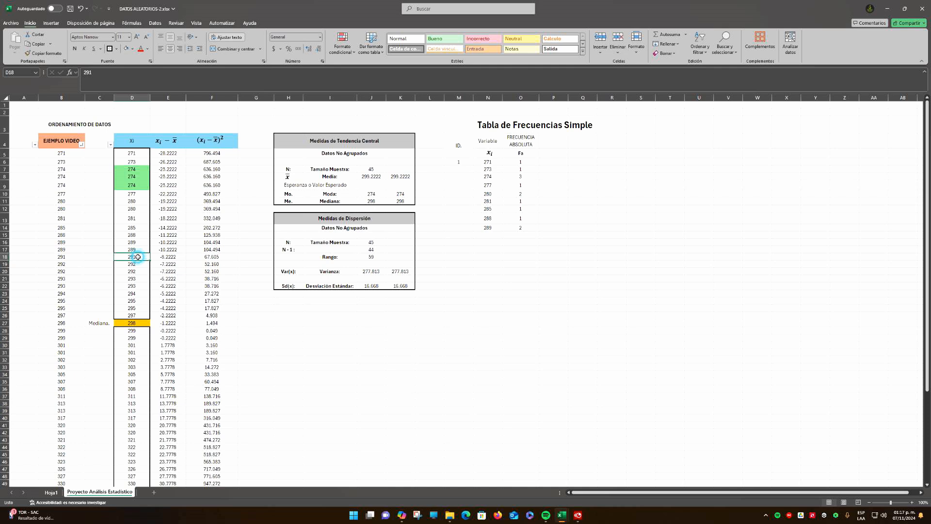
left_click(498, 233)
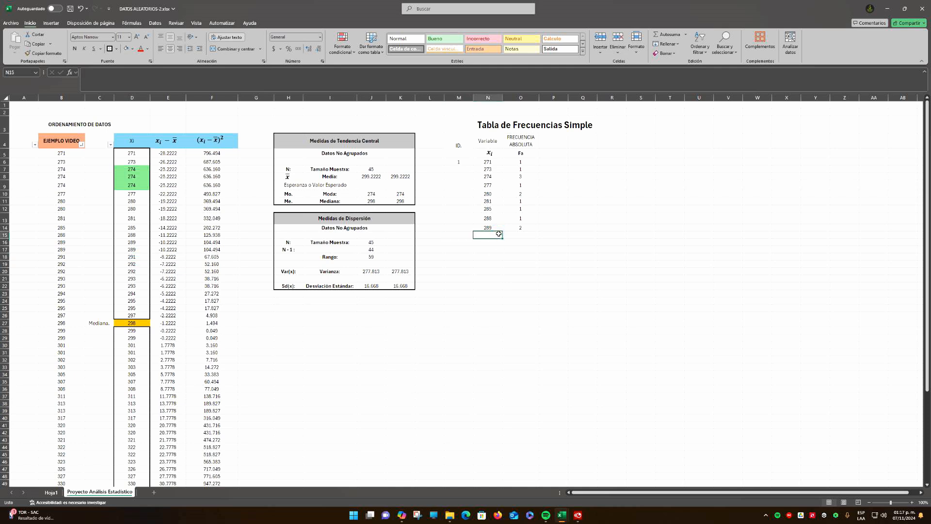
type("291")
key("Tab")
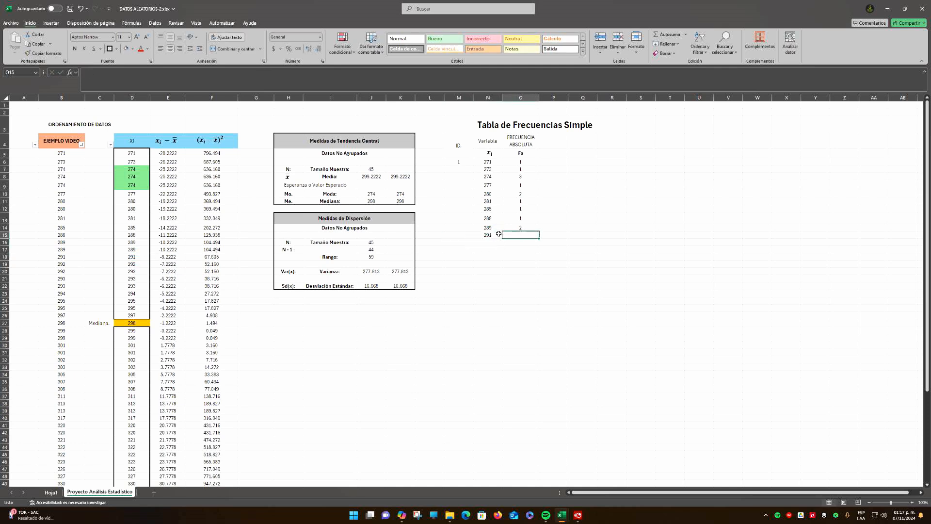
type("1")
key("Return")
Check how often 292 repeats in column D, and enter 292 in N16 with an absolute frequency of 2 in O16
type("292")
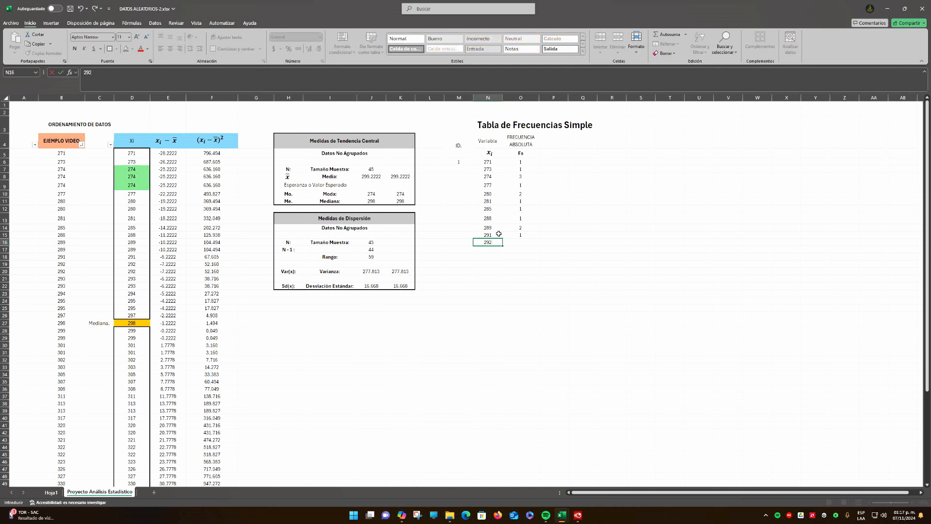
key("Return")
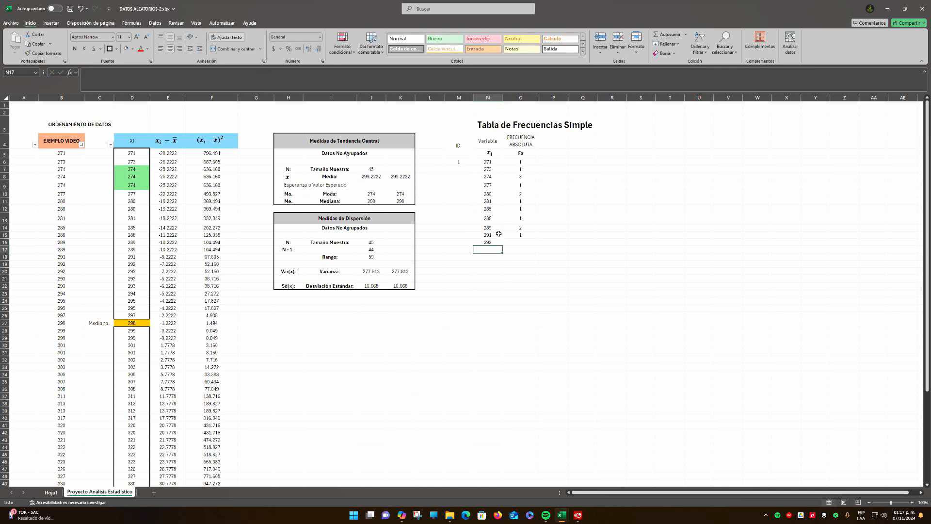
left_click_drag(133, 265, 135, 270)
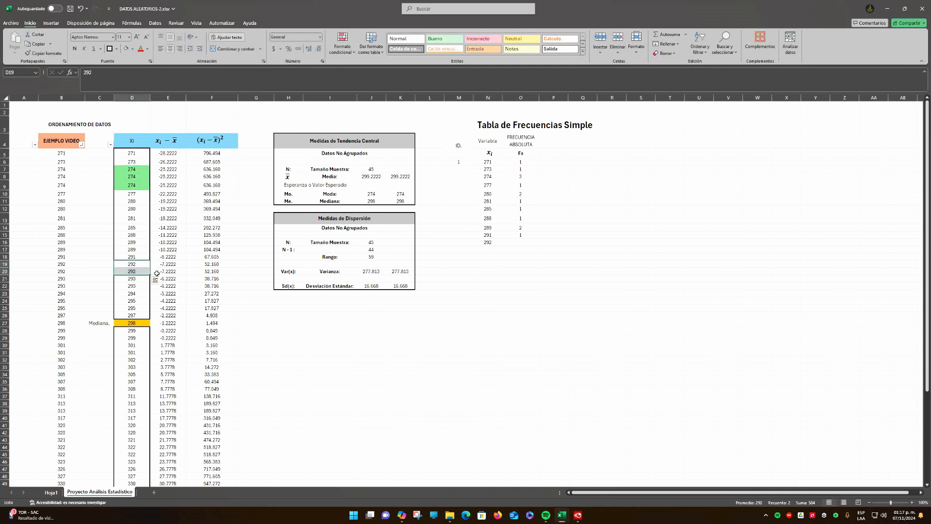
left_click(522, 242)
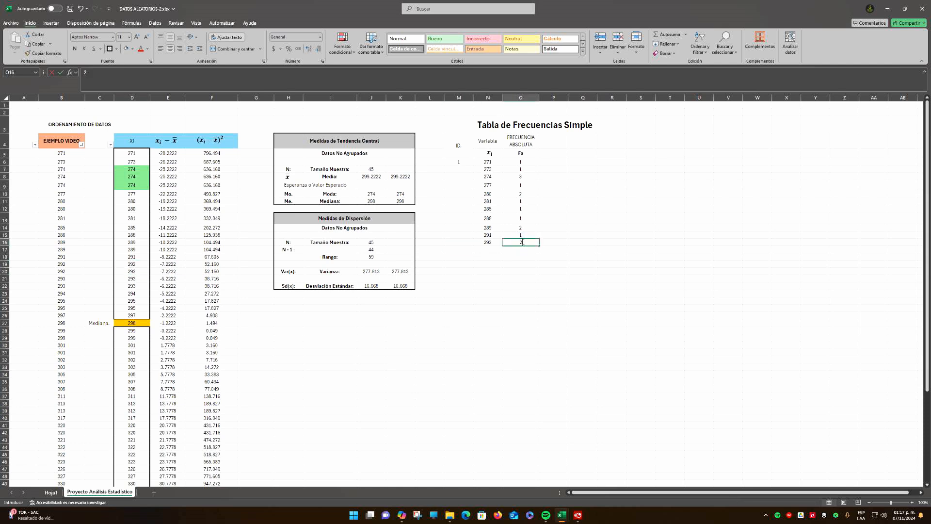
type("2")
key("Return")
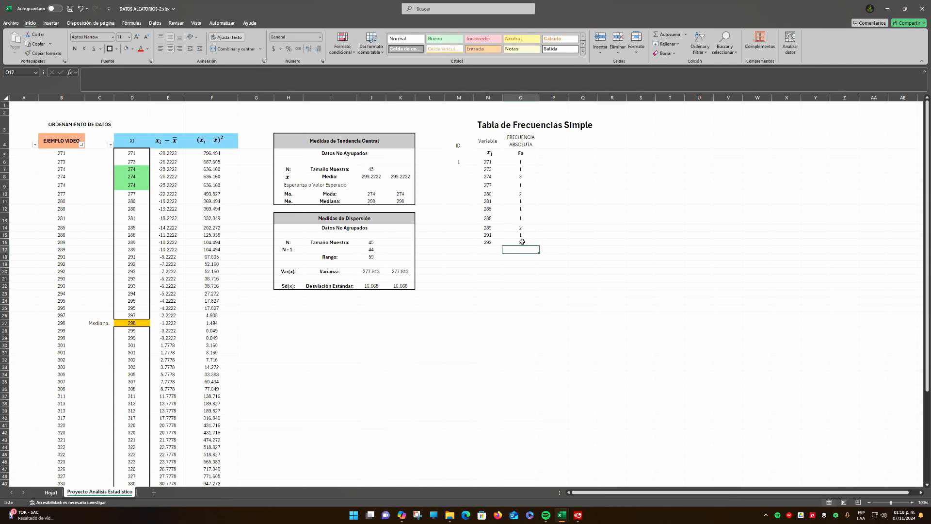
left_click(493, 249)
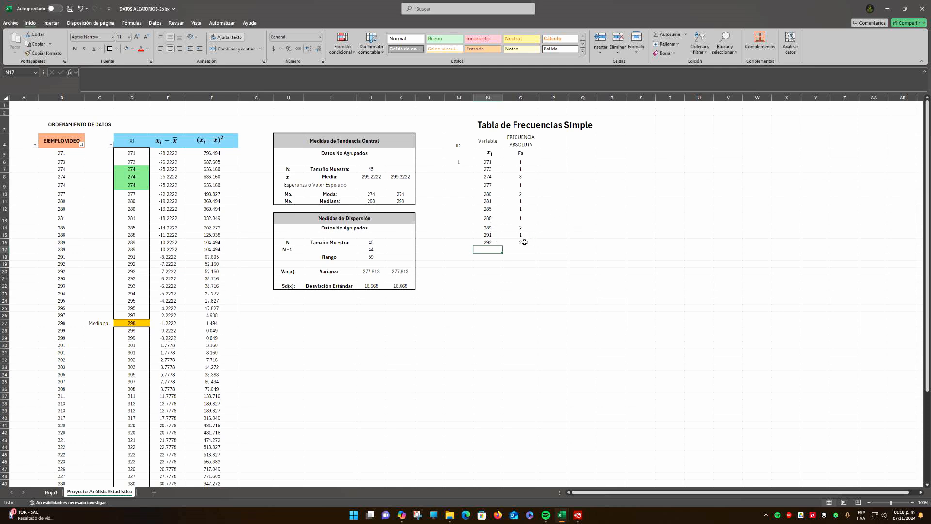
left_click(498, 242)
left_click(528, 243)
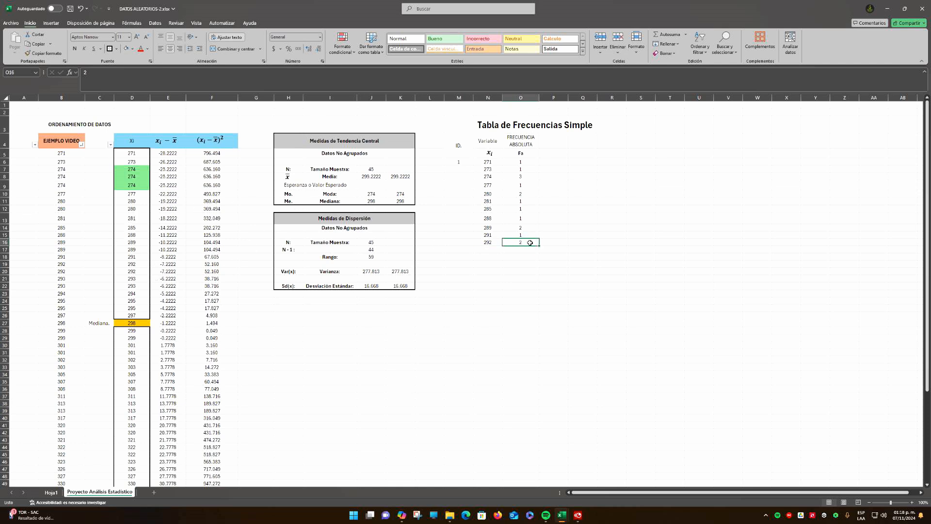
Check how often 293 repeats in column D, and enter 293 in N17 with an absolute frequency of 2 in O17
left_click(493, 252)
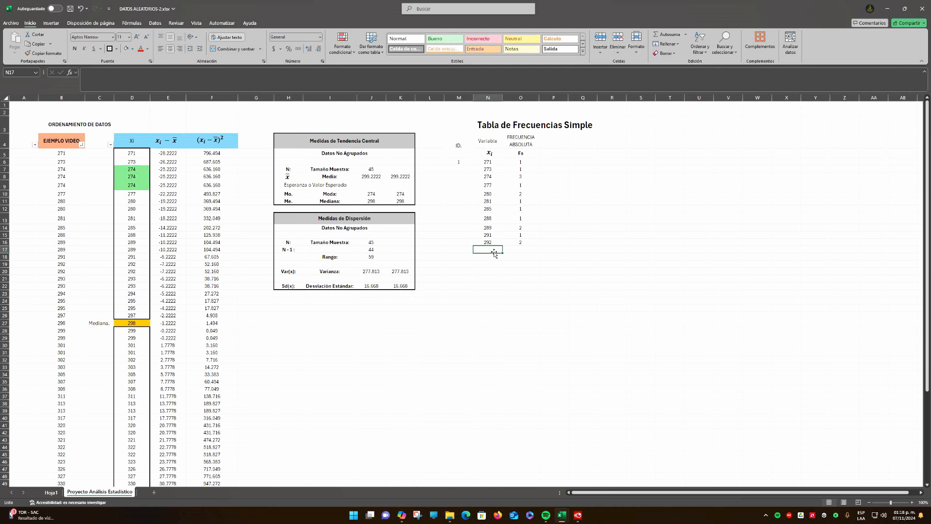
left_click_drag(138, 271, 139, 286)
left_click(138, 280)
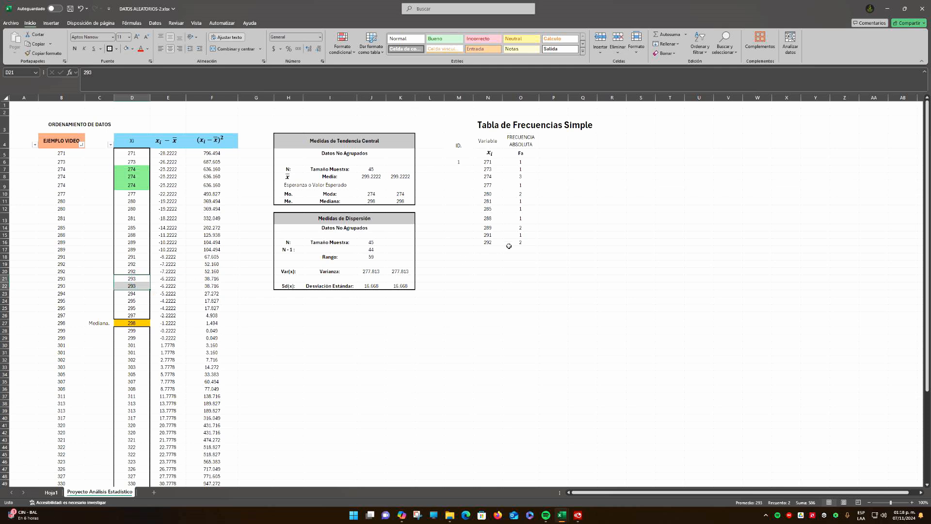
left_click(489, 251)
type("293")
key("Tab")
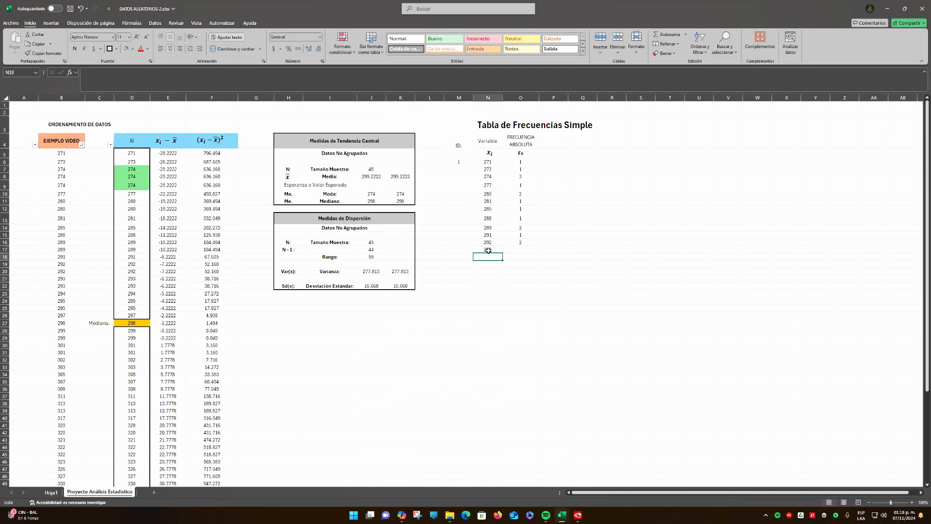
type("2")
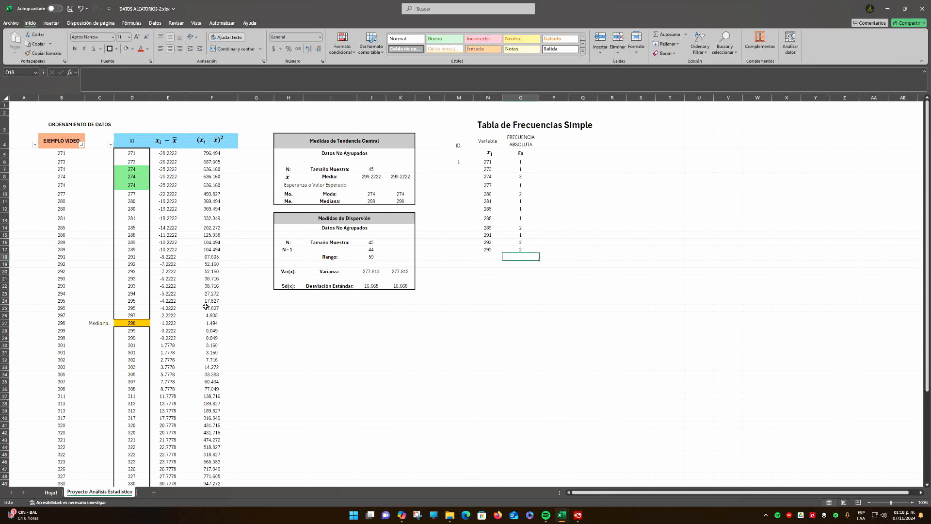
Enter 294 from the ordered data in N18, with an absolute frequency of 1 in O18
left_click(141, 294)
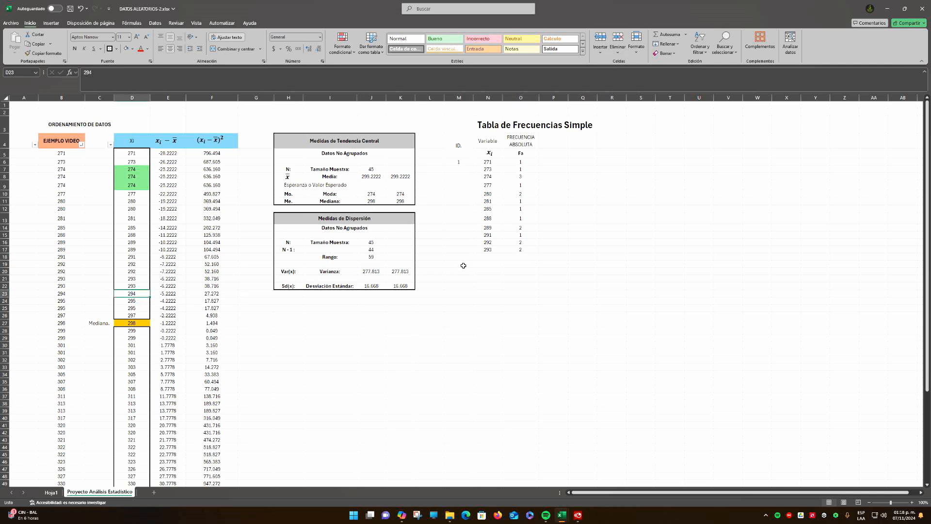
left_click(496, 258)
type("294")
key("Tab")
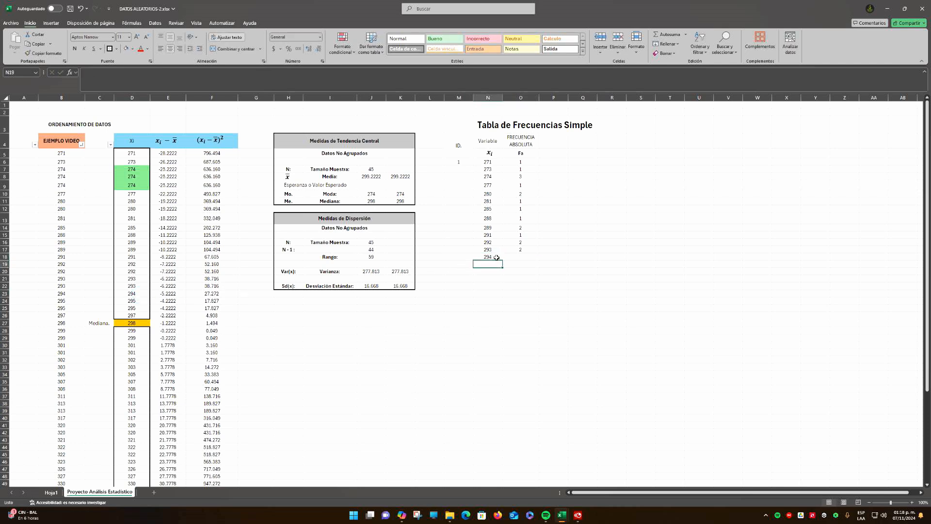
type("1")
key("Return")
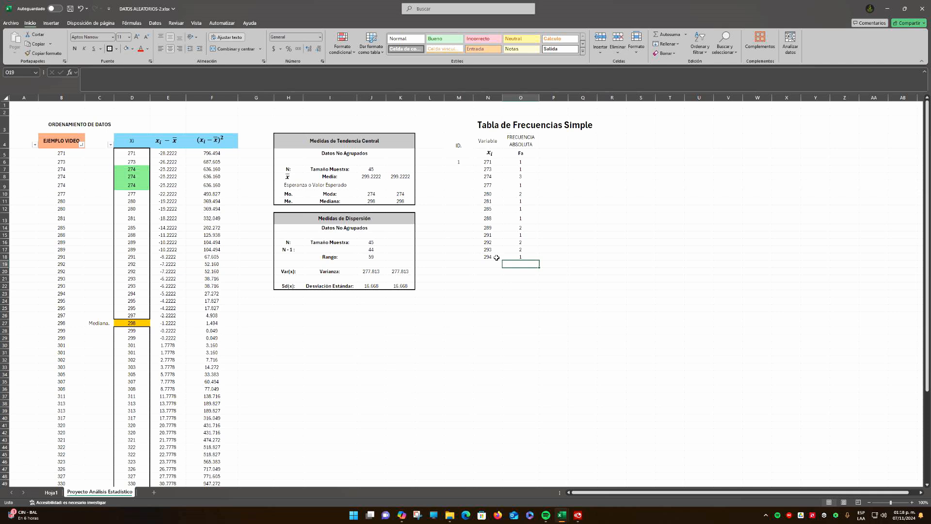
Enter 295 in N19, check its repetitions in column D, and record an absolute frequency of 2 in O19
key("Left")
type("0")
key("Tab")
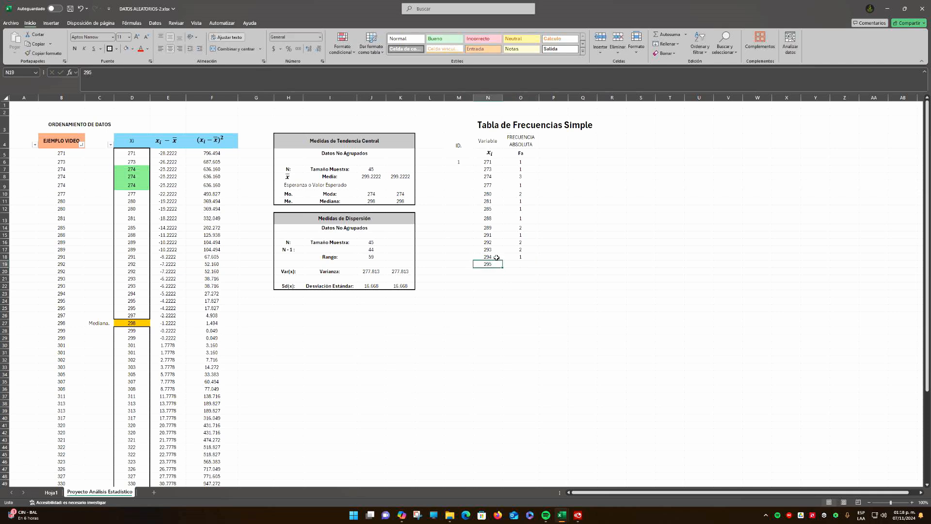
key("Left")
type("295")
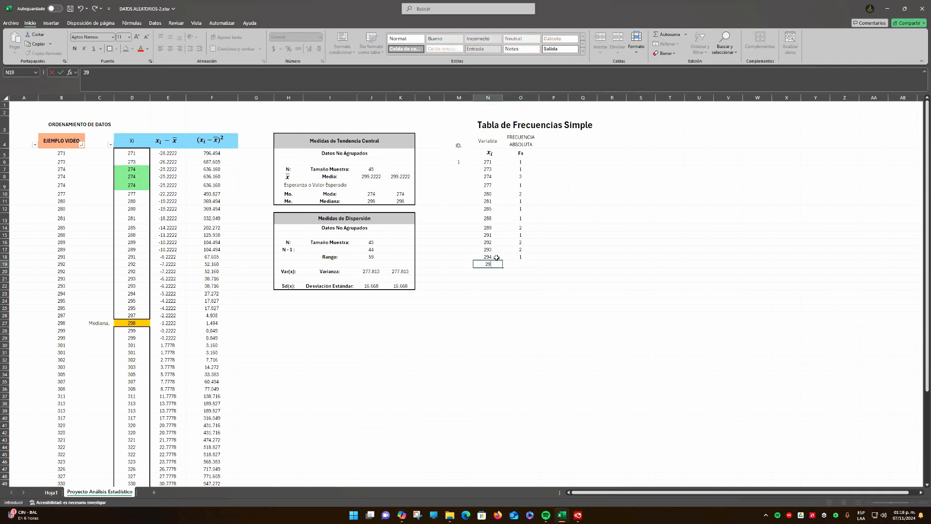
key("Return")
key("Up")
key("Right")
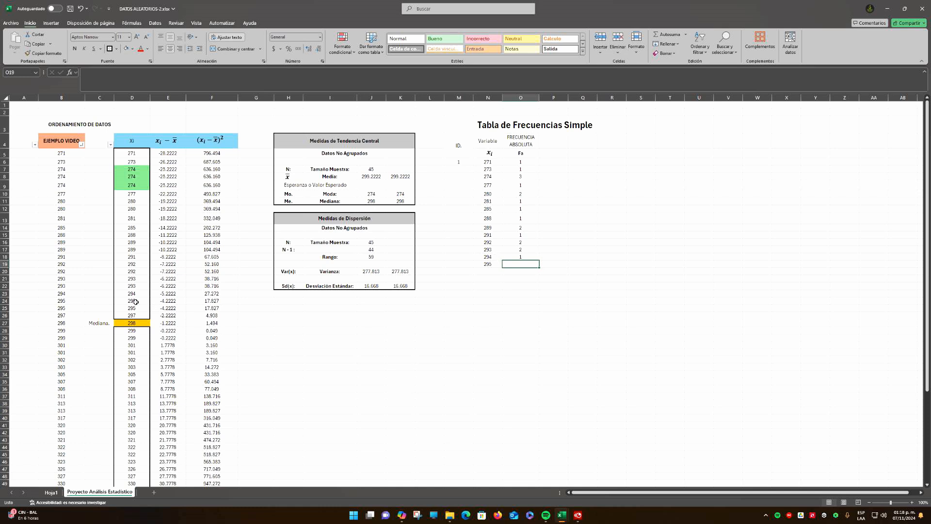
left_click_drag(133, 301, 133, 308)
left_click(528, 261)
type("2")
key("Return")
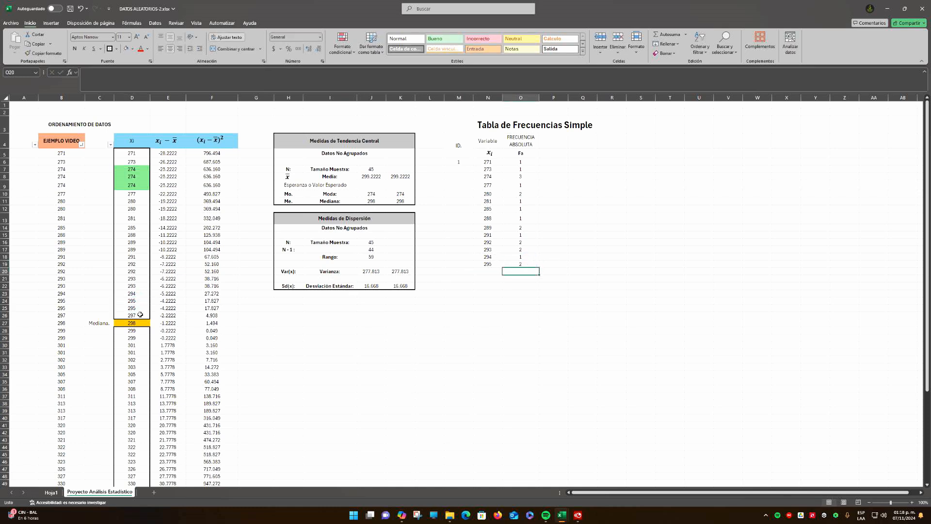
Enter 297 from the ordered data in N20, with an absolute frequency of 1 in O20
left_click(486, 273)
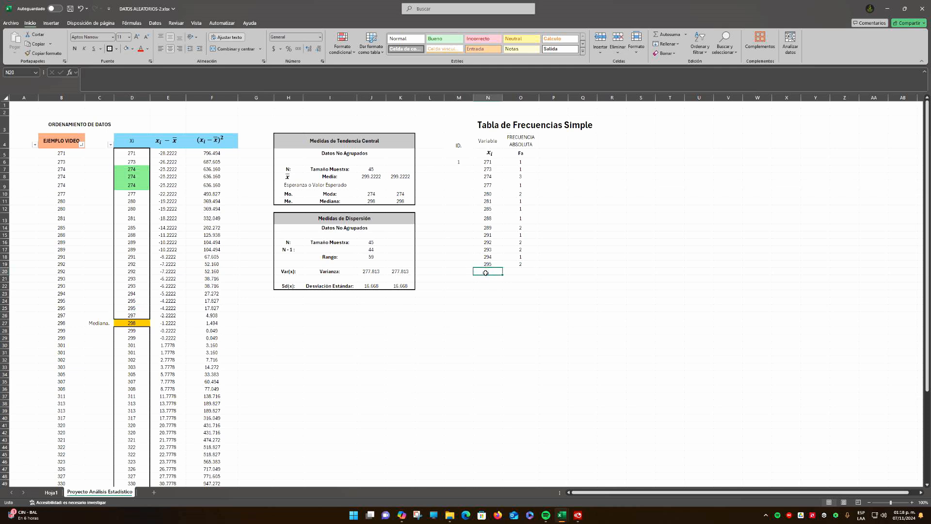
type("297")
key("Tab")
type("1")
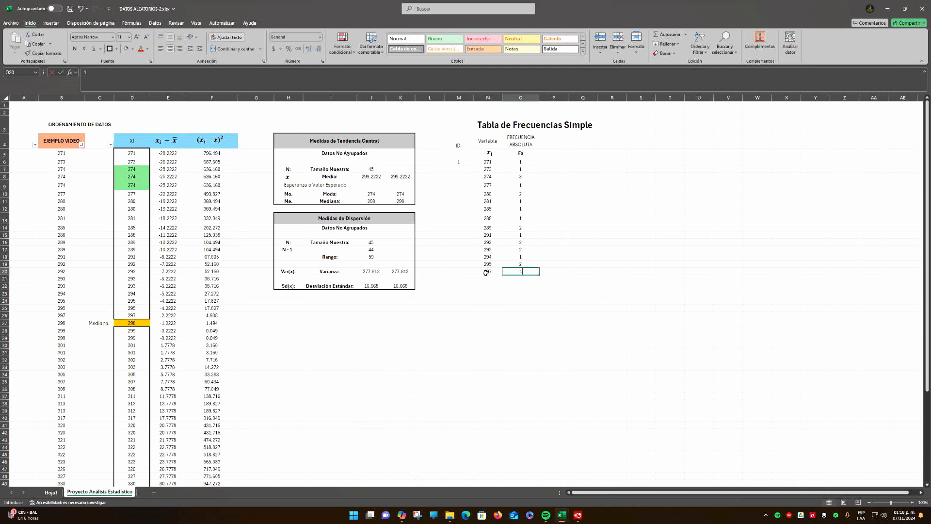
key("Return")
Enter 298 from the ordered data in N21, with an absolute frequency of 1 in O21
key("Left")
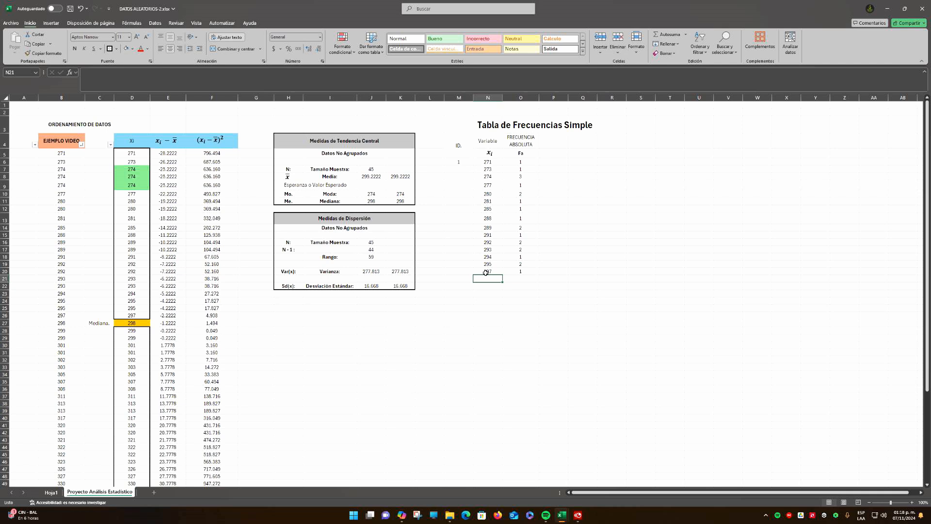
type("298")
key("Tab")
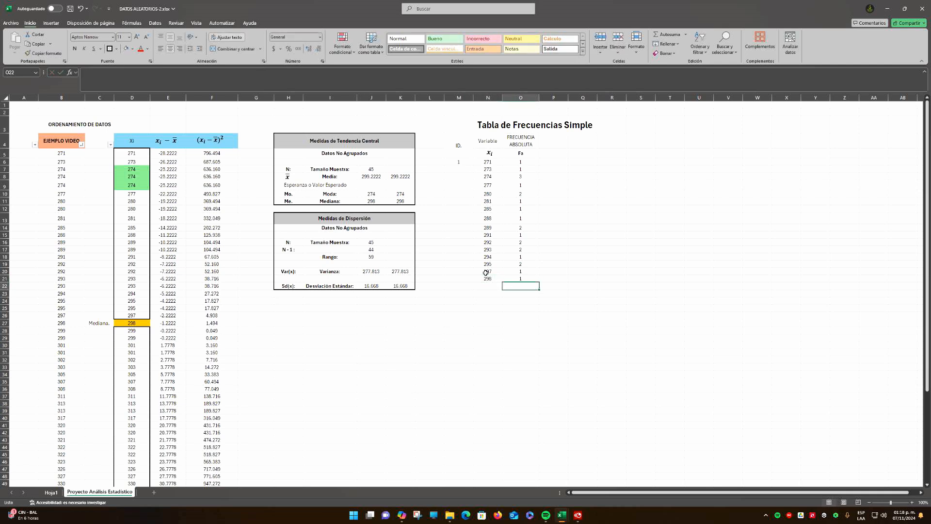
type("1")
key("Return")
Enter 299 from the ordered data in N22, with an absolute frequency of 2 in O22
type("299")
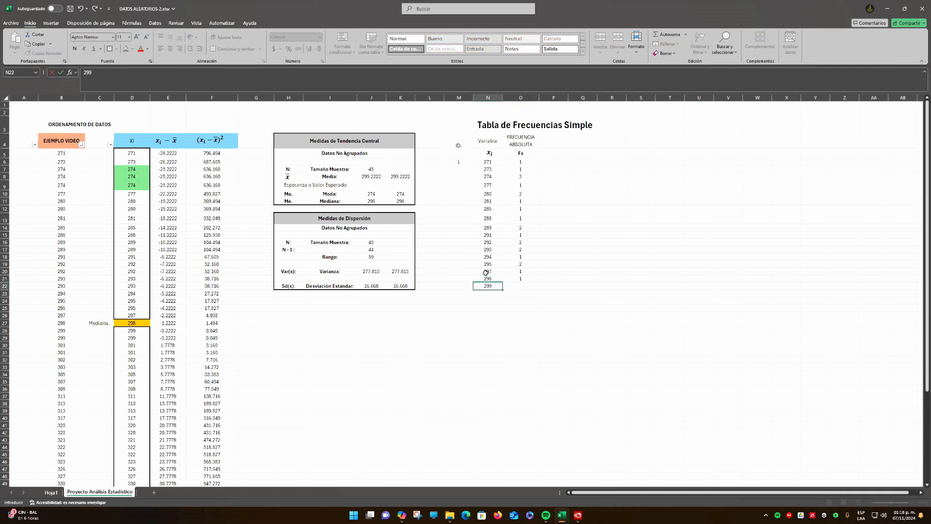
key("Return")
key("Up")
key("Right")
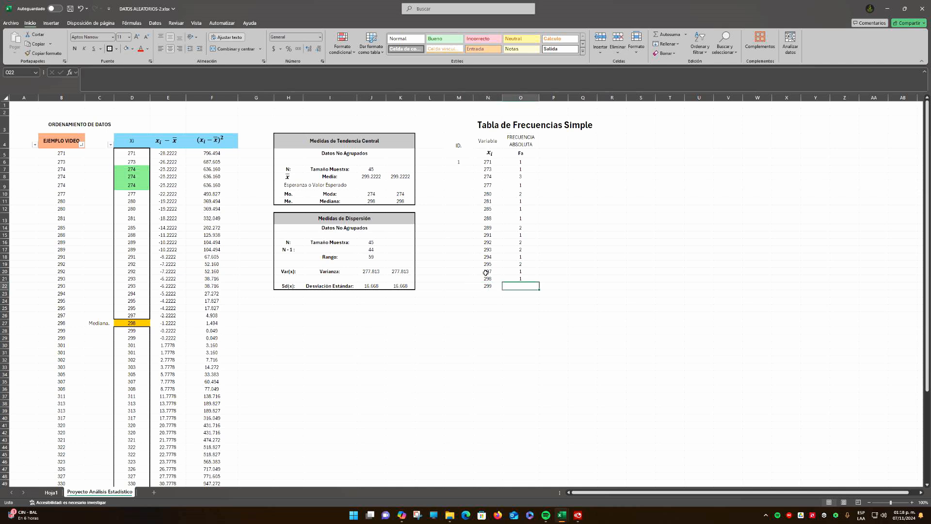
type("2")
Check how often 301 repeats in column D, and enter 301 in N23 with an absolute frequency of 2 in O23
left_click_drag(143, 330, 140, 352)
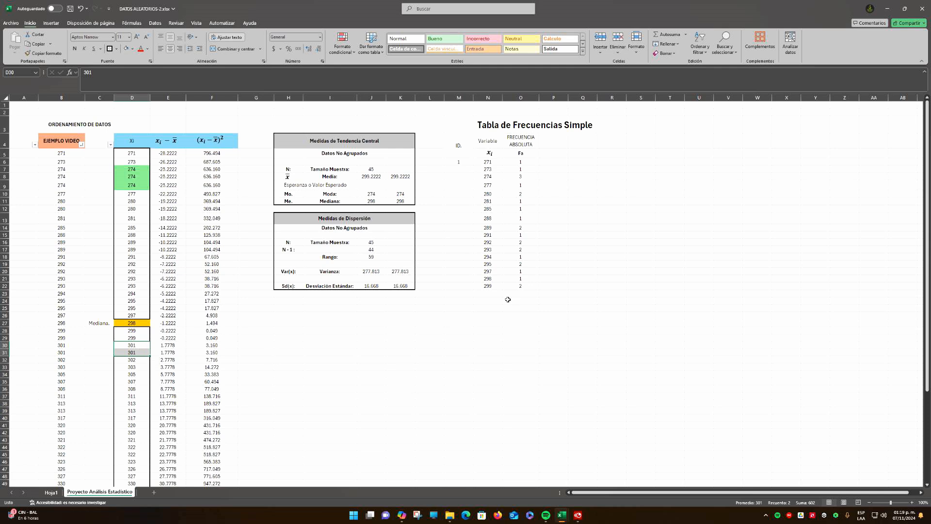
left_click(431, 301)
left_click(489, 293)
type("301")
key("Return")
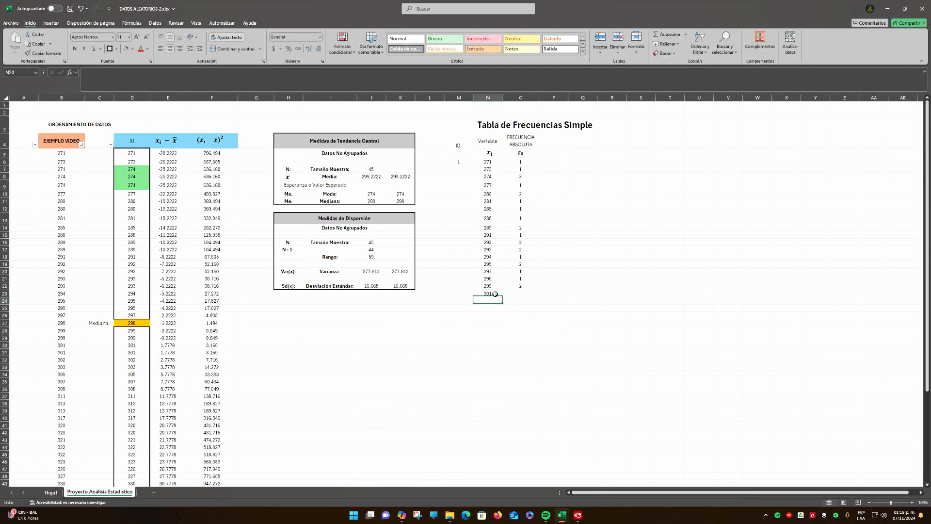
key("Up")
key("Right")
type("2")
key("Return")
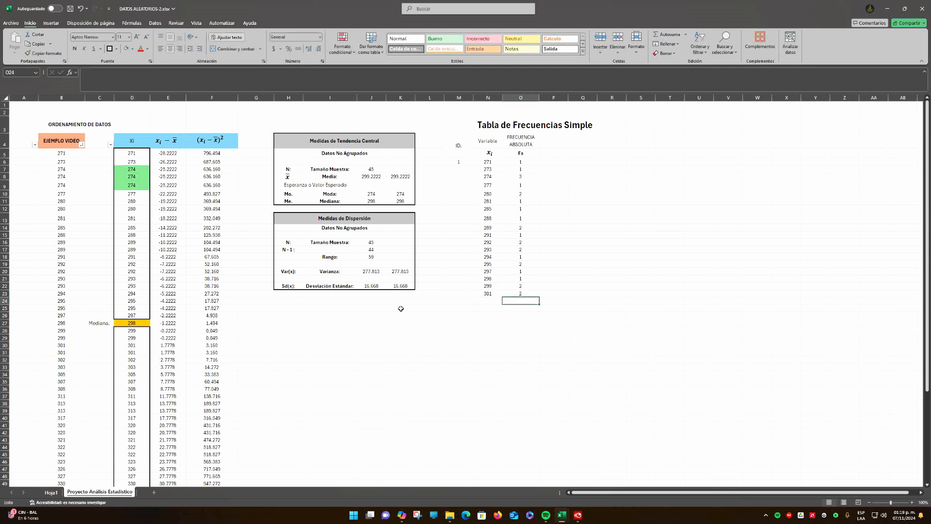
Locate 302 in column D, and enter it in N24 with an absolute frequency of 1 in O24
left_click_drag(147, 344, 145, 361)
left_click(146, 361)
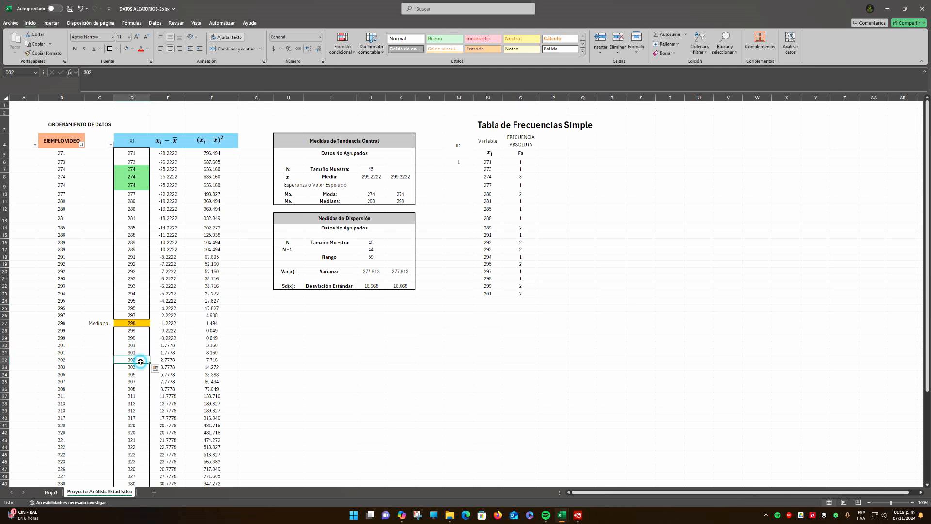
left_click(489, 301)
type("302")
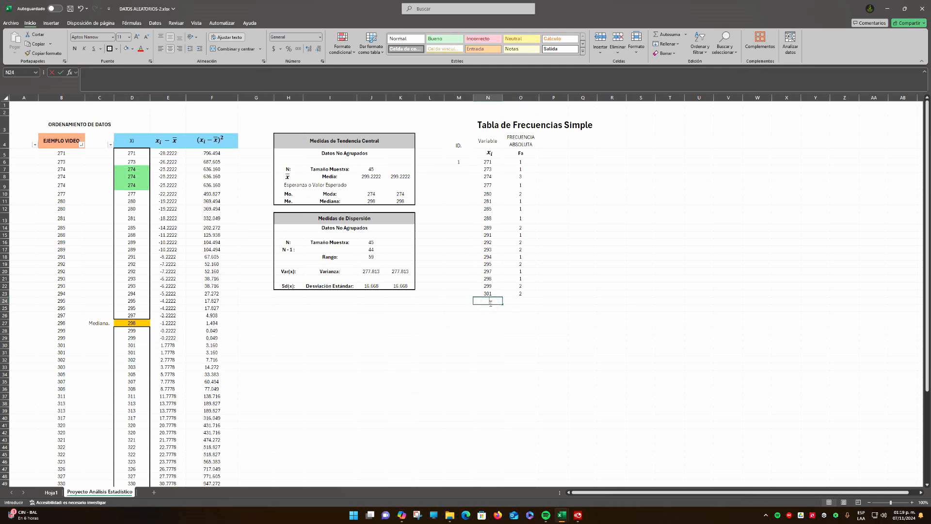
key("Return")
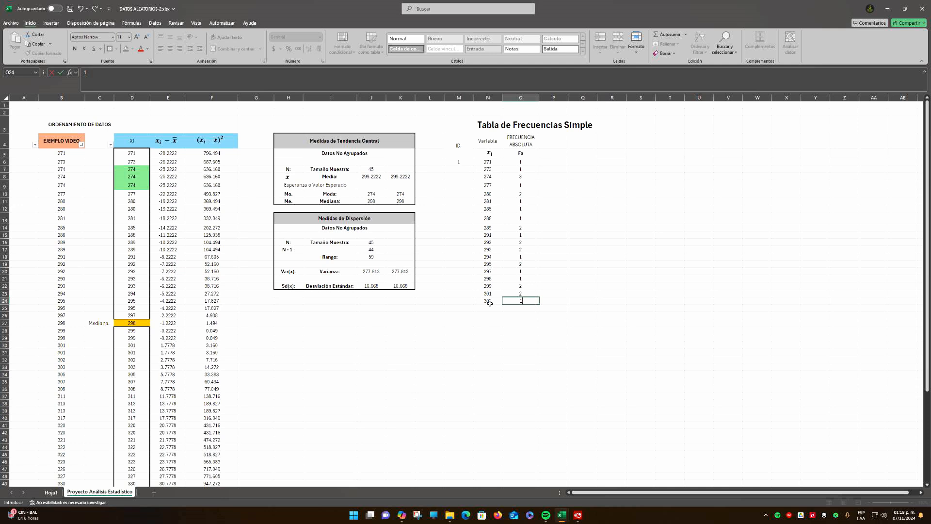
Locate 303 in column D, and enter it in N25 with an absolute frequency of 1 in O25
left_click(137, 368)
left_click(491, 308)
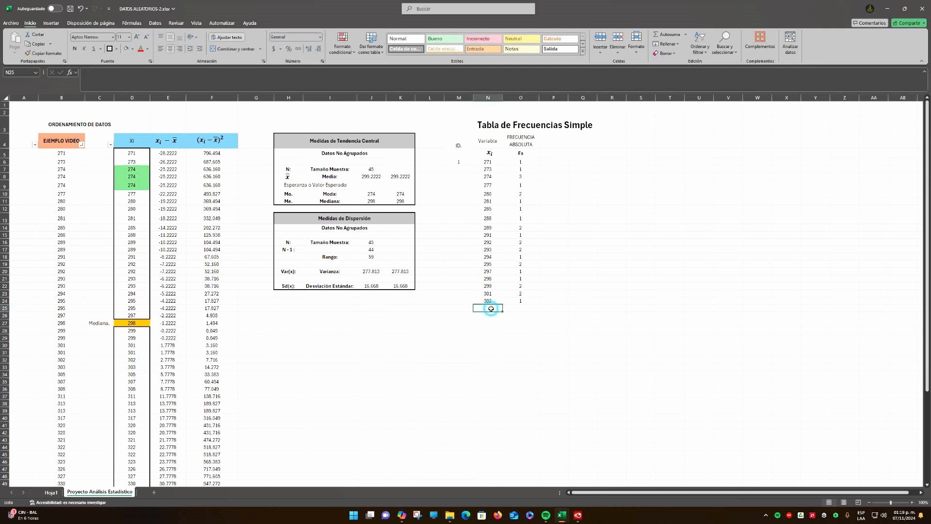
type("303")
key("Return")
left_click(491, 309)
key("Right")
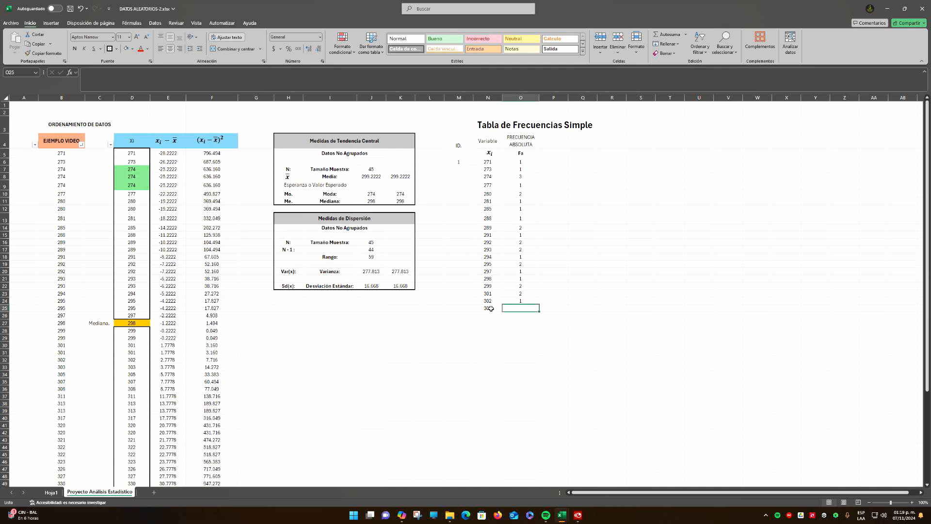
type("1")
key("Return")
Enter 305 from the ordered data in N26, with an absolute frequency of 1 in O26
key("Left")
type("30")
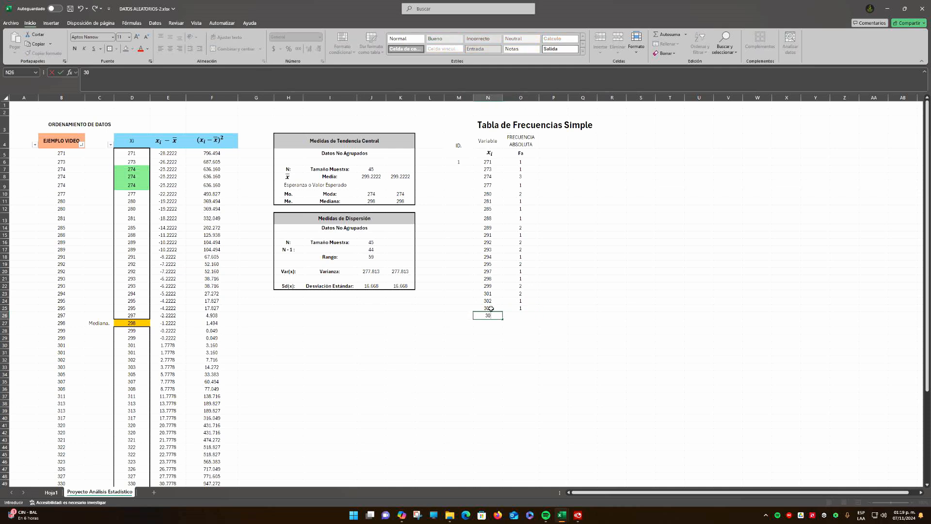
type("5")
key("Return")
key("Up")
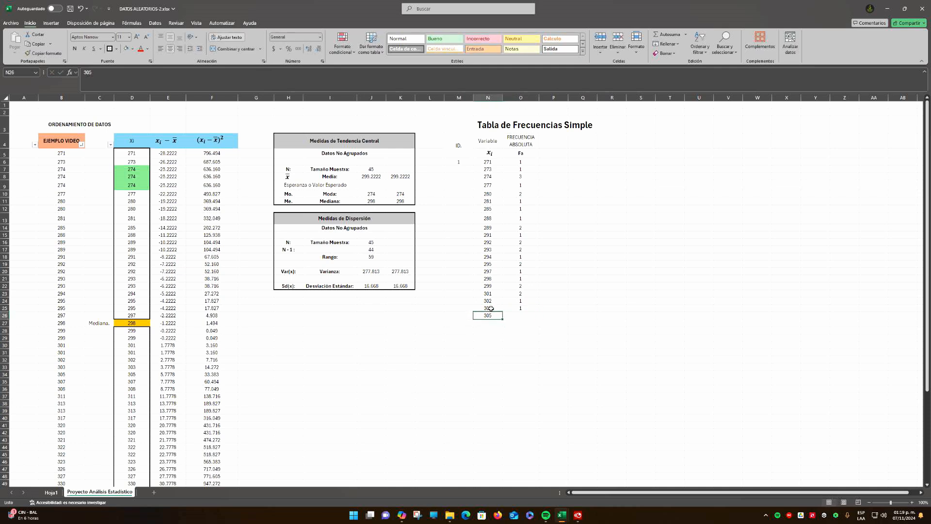
key("Right")
type("1")
key("Return")
Enter 307 from the ordered data in N27, with an absolute frequency of 1 in O27
key("Left")
type("307")
key("Return")
key("Up")
key("Right")
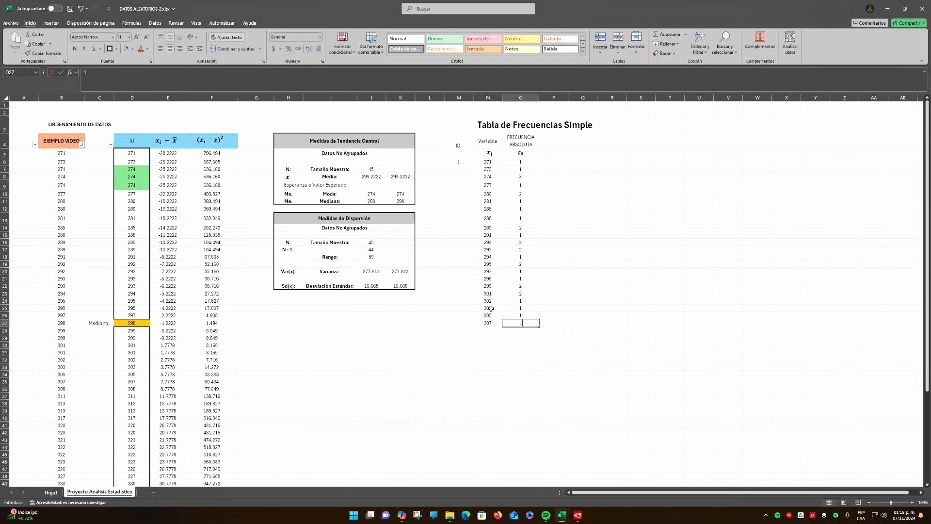
type("1")
key("Return")
key("Left")
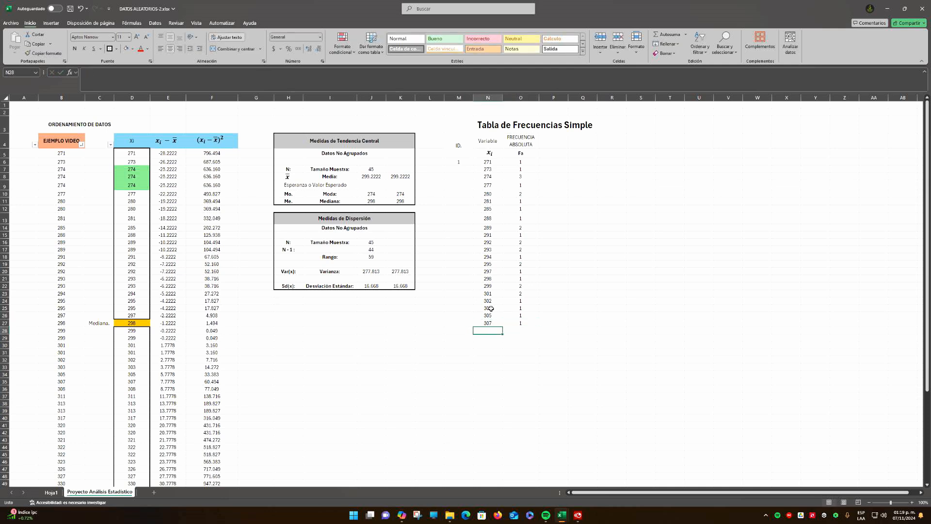
Enter 308 from the ordered data in N28, with an absolute frequency of 1 in O28
type("308")
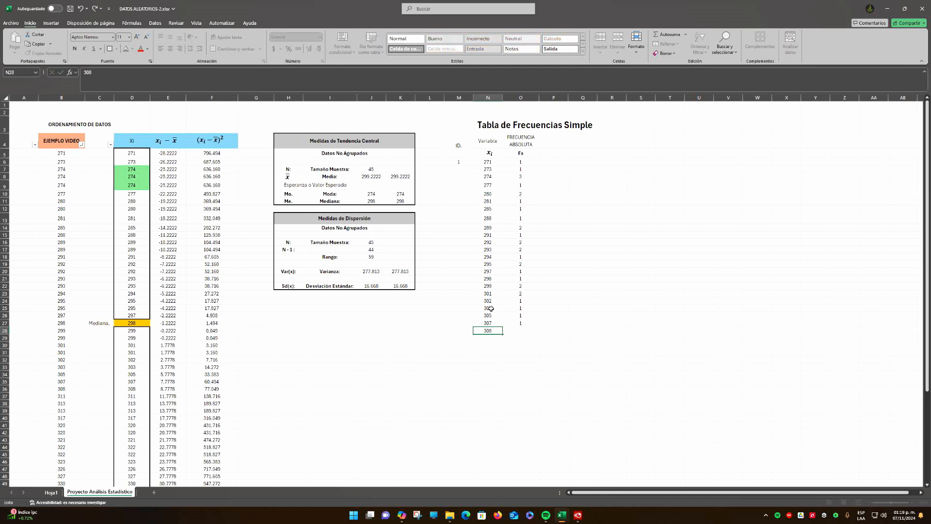
key("Return")
key("Up")
key("Right")
type("1")
key("Return")
key("Left")
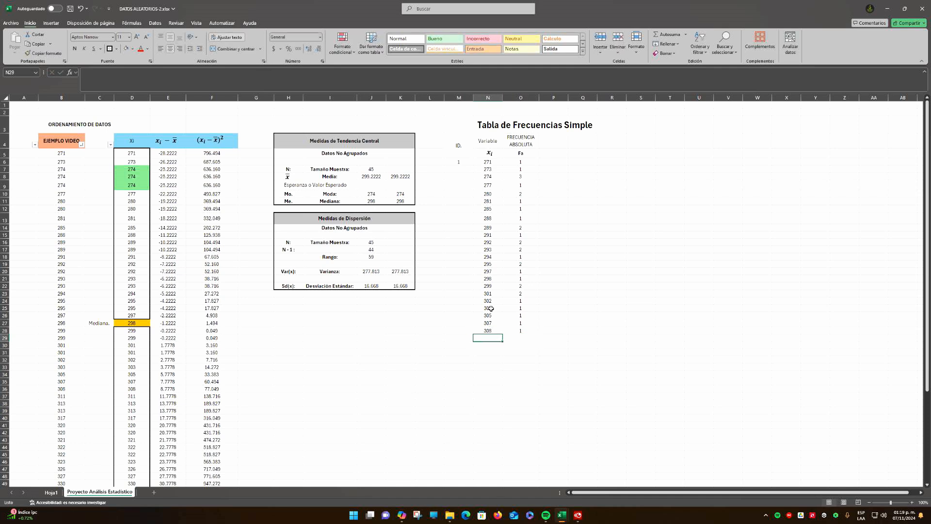
Locate 311 in column D, and enter it in N29 with an absolute frequency of 1 in O29
left_click(141, 393)
left_click(500, 337)
type("311")
key("Tab")
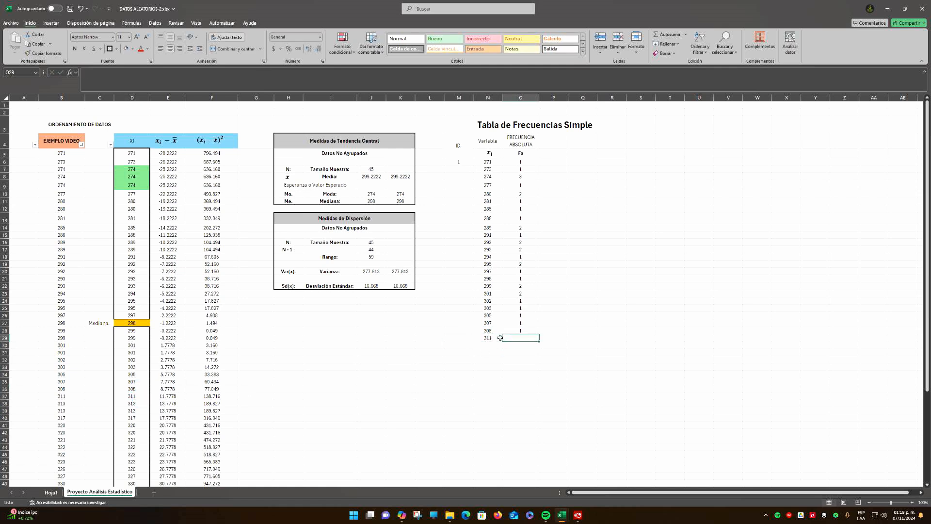
type("1")
key("Return")
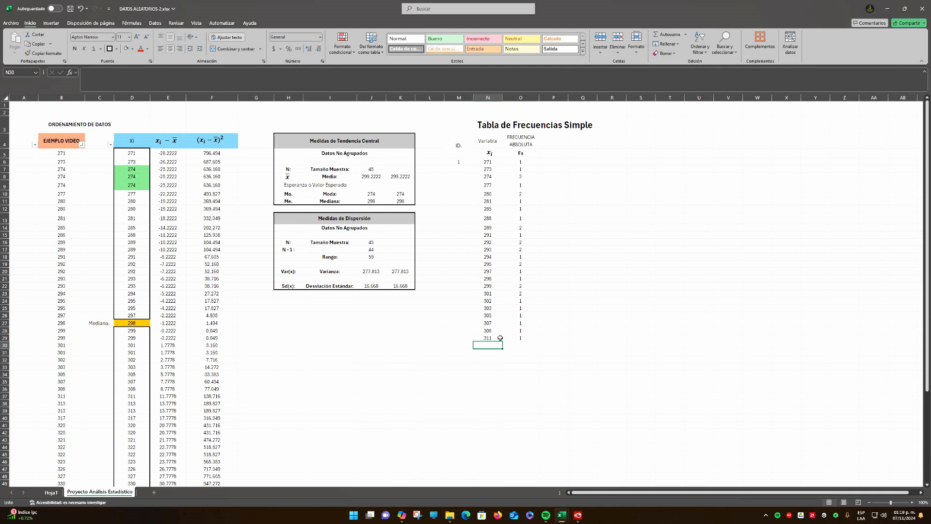
Enter 313 from the ordered data in N30, with an absolute frequency of 2 in O30
type("313")
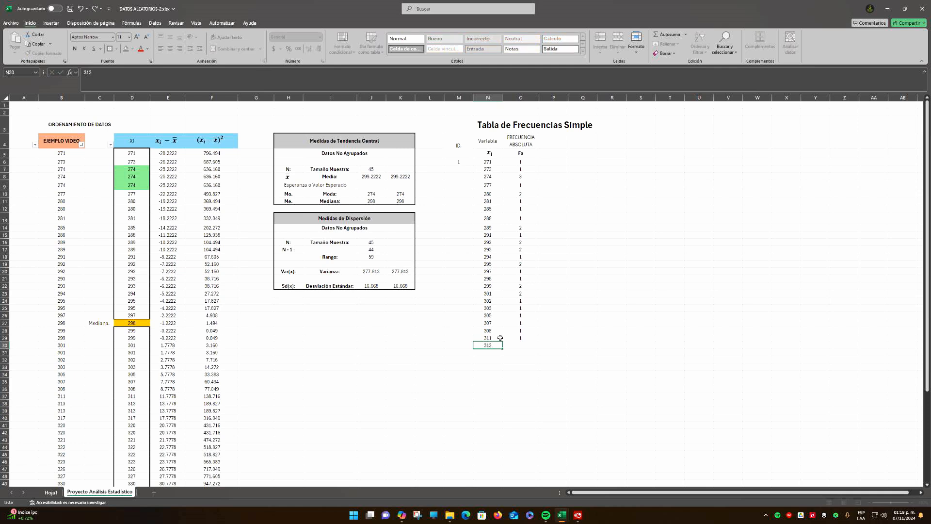
key("Tab")
type("2")
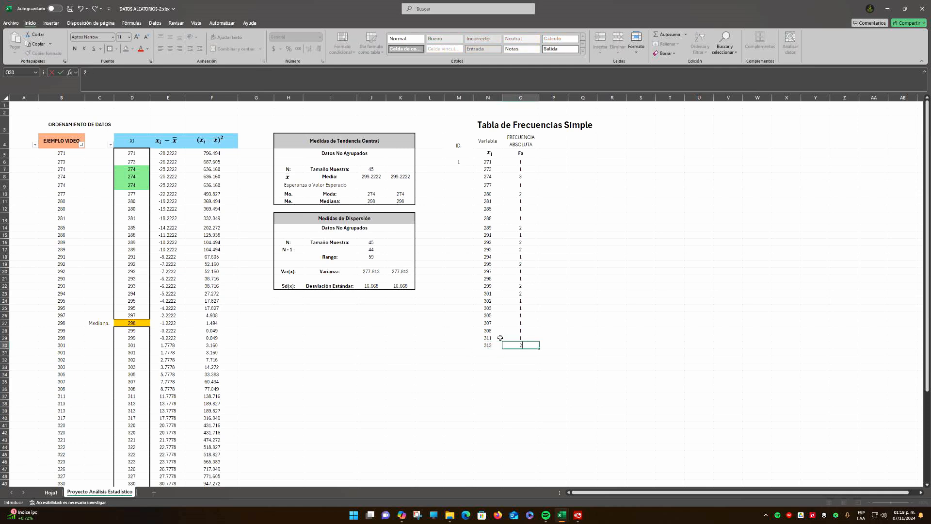
key("Return")
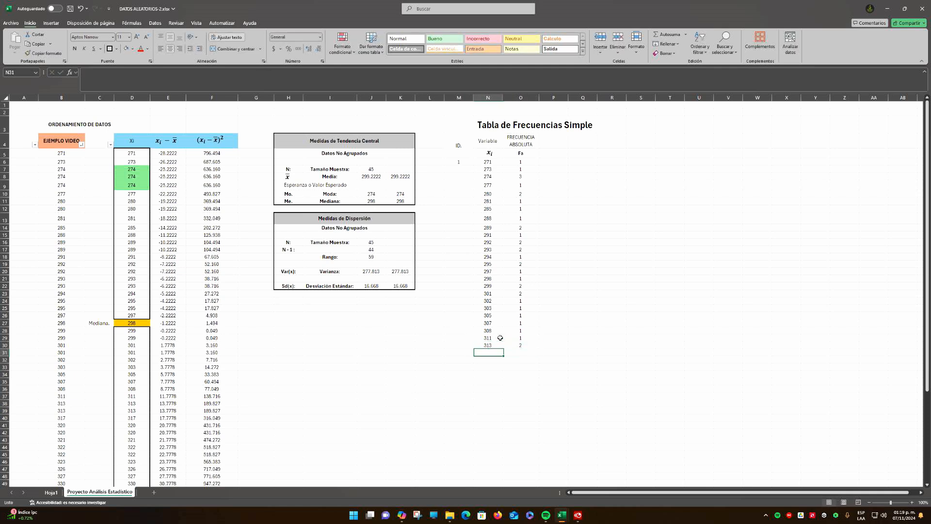
Locate 317 in column D, and enter it in N31 with an absolute frequency of 1 in O31
left_click(139, 418)
left_click(494, 353)
type("317")
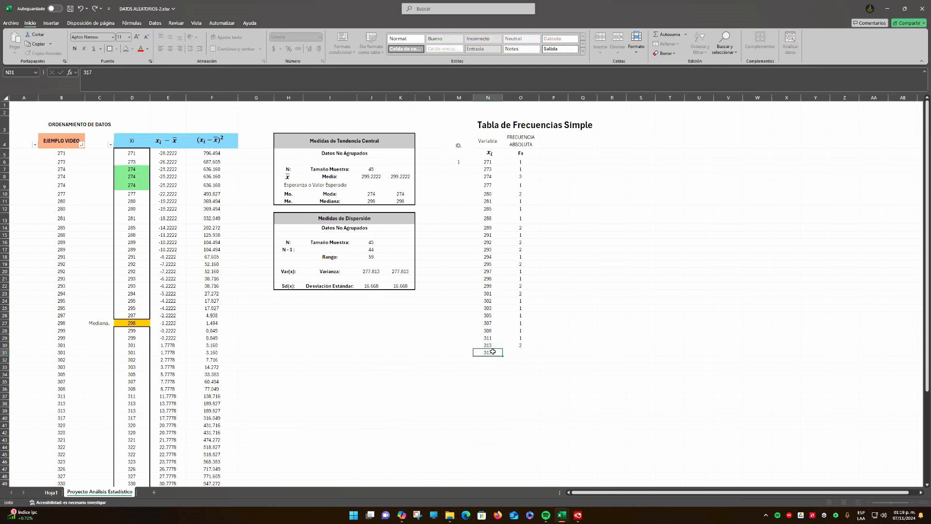
key("Tab")
type("1")
key("Return")
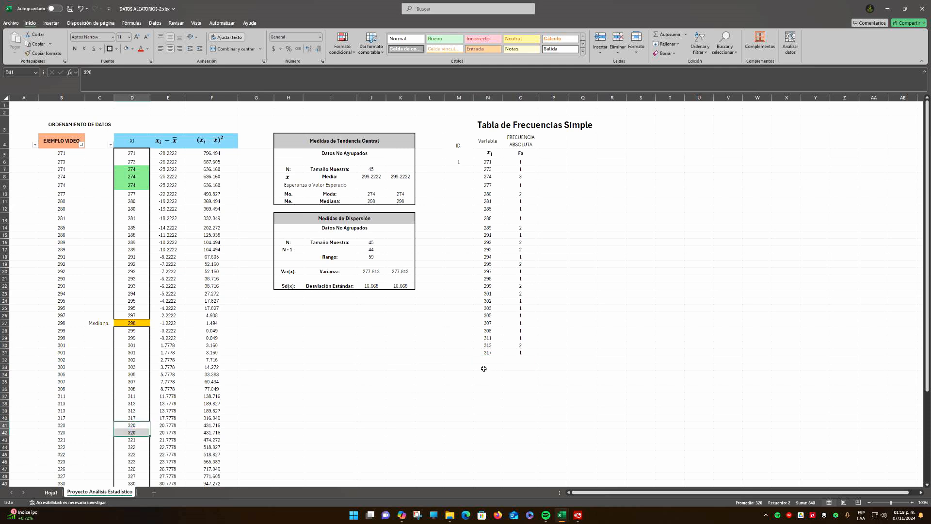
Enter 320 from the ordered data in N32, with an absolute frequency of 2 in O32
type("320")
key("Tab")
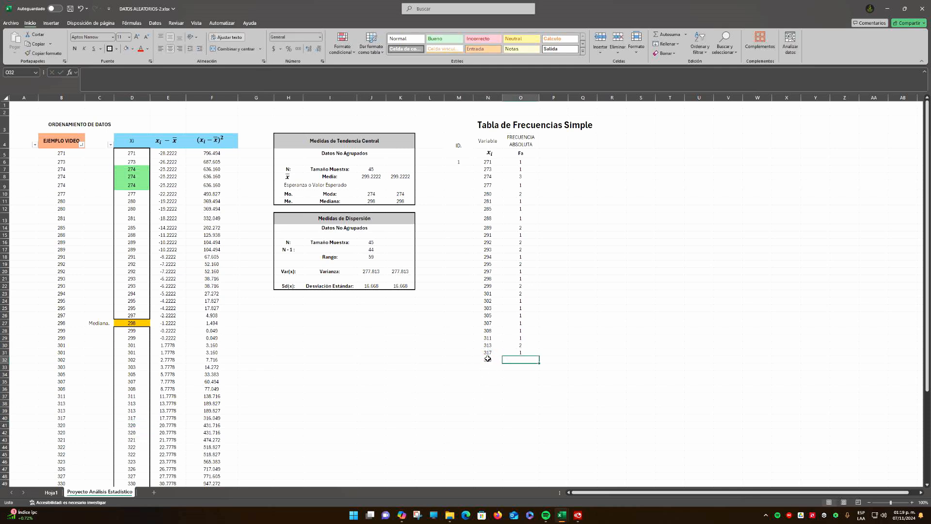
type("2")
key("Return")
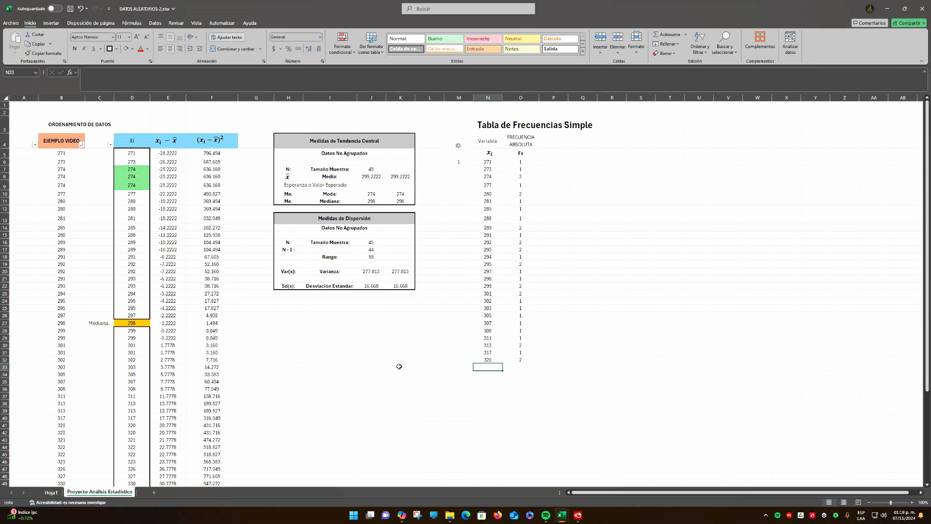
Enter 321 from the ordered data in N33, with an absolute frequency of 1 in O33
scroll(144, 434, "down", 1)
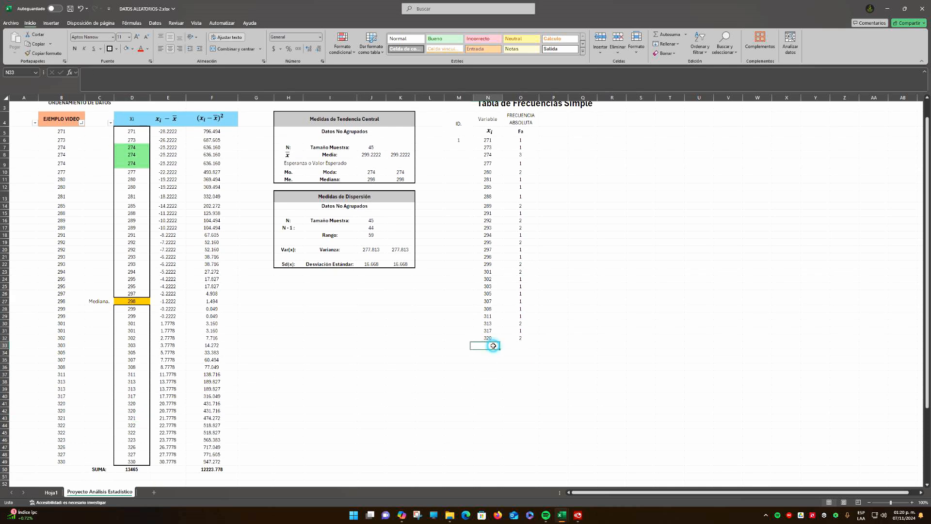
type("321")
key("Return")
key("Up")
key("Right")
type("1")
key("Return")
key("Left")
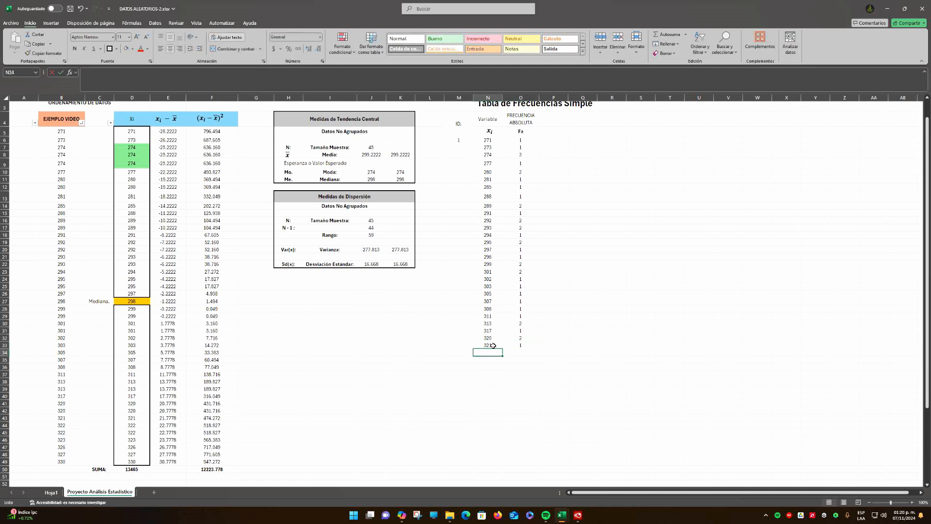
Enter 322 in N34 with an absolute frequency of 2 in O34, and check its occurrences in column D
type("322")
key("Return")
key("Up")
key("Right")
type("2")
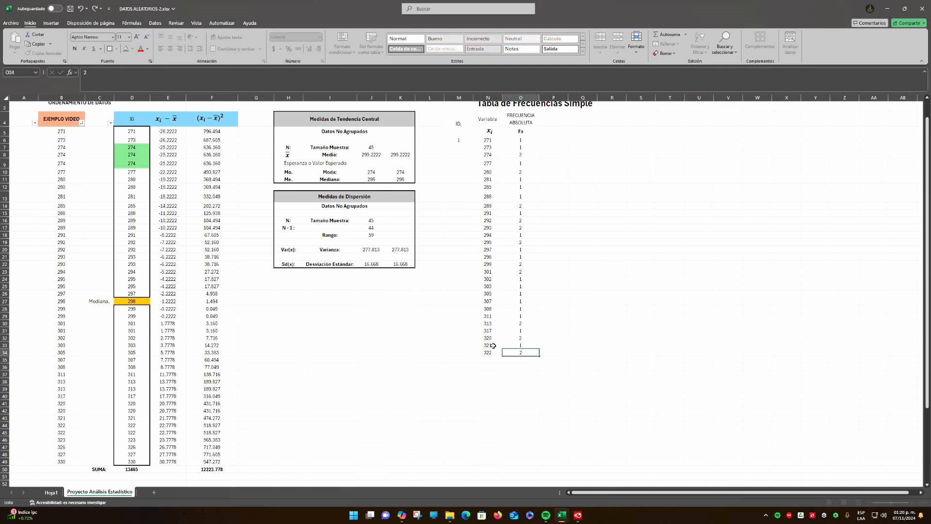
key("Return")
left_click_drag(137, 426, 138, 432)
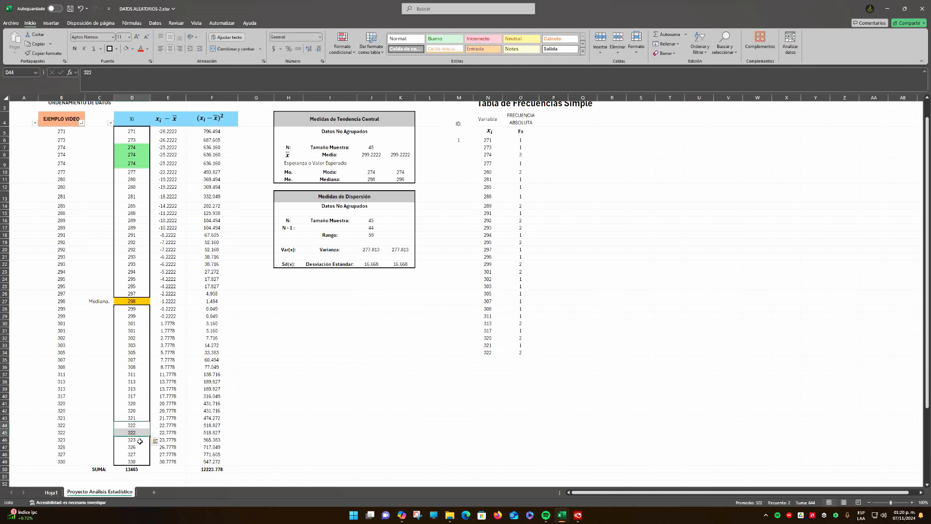
Enter 323 from the ordered data in N35, with an absolute frequency of 1 in O35
left_click(493, 359)
type("32")
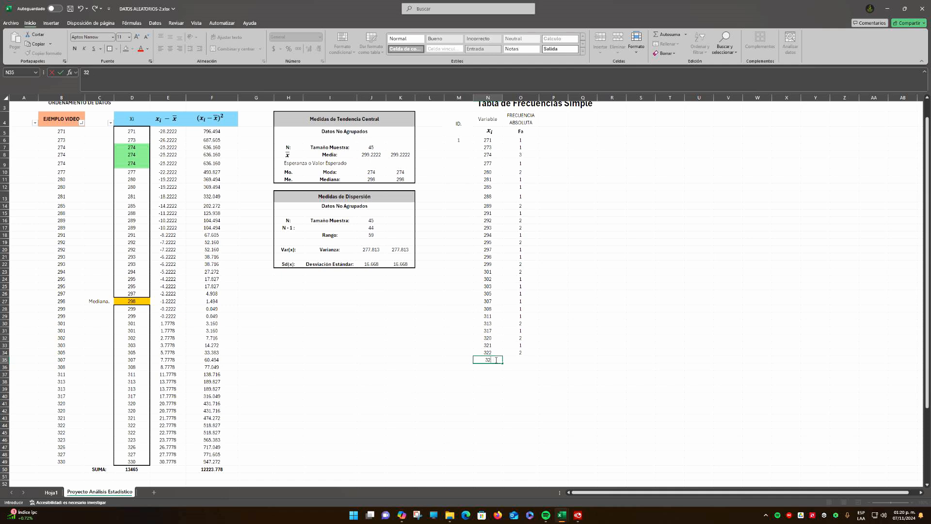
type("3")
key("Return")
key("Up")
key("Right")
type("1")
key("Return")
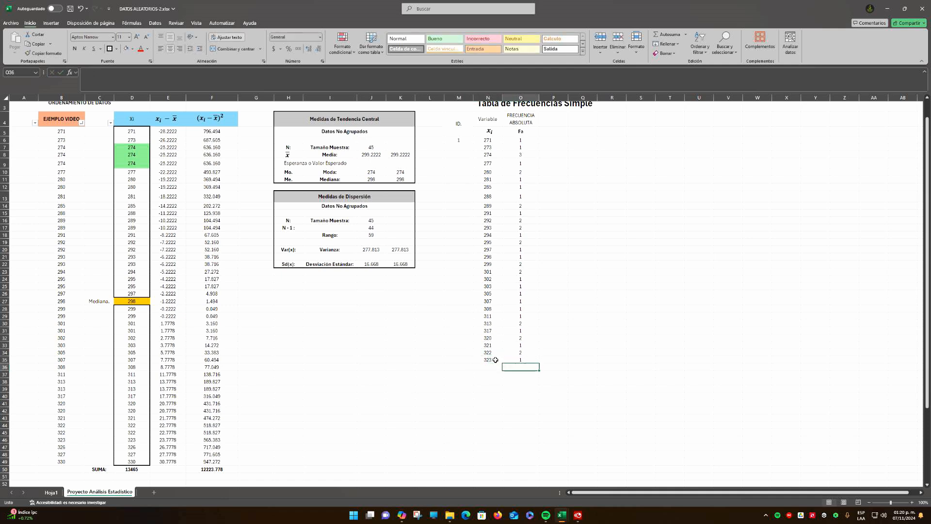
Enter 326 from the ordered data in N36, with an absolute frequency of 1 in O36
left_click(492, 367)
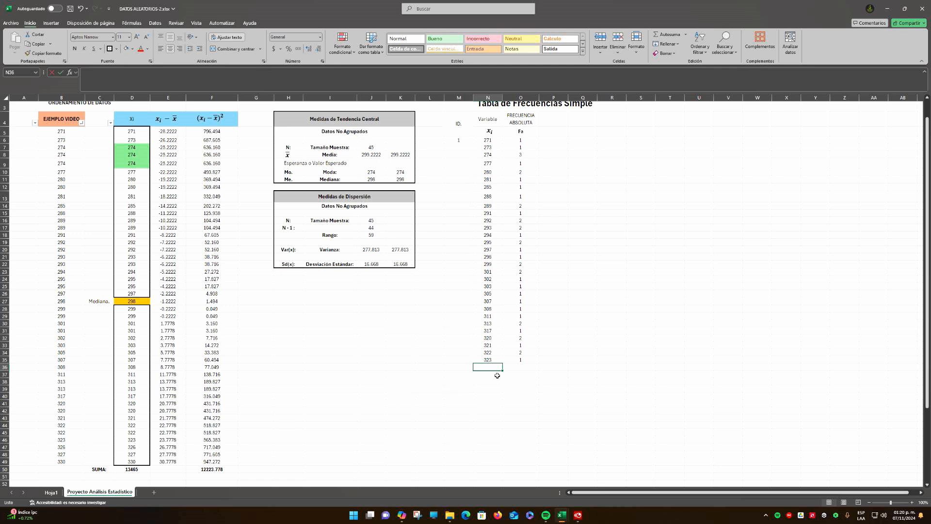
type("326")
key("Return")
key("Up")
key("Right")
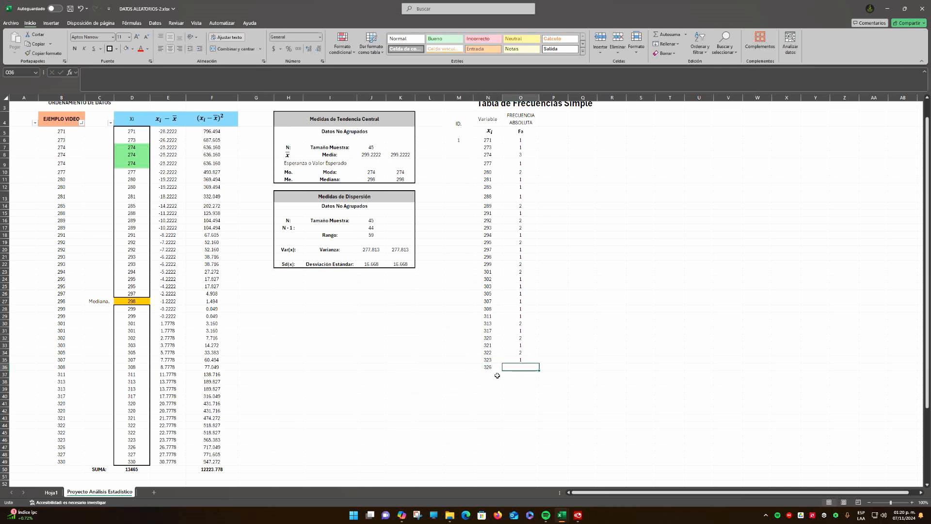
type("1")
key("Return")
Enter 327 from the ordered data in N37, with an absolute frequency of 1 in O37
left_click(497, 376)
type("32")
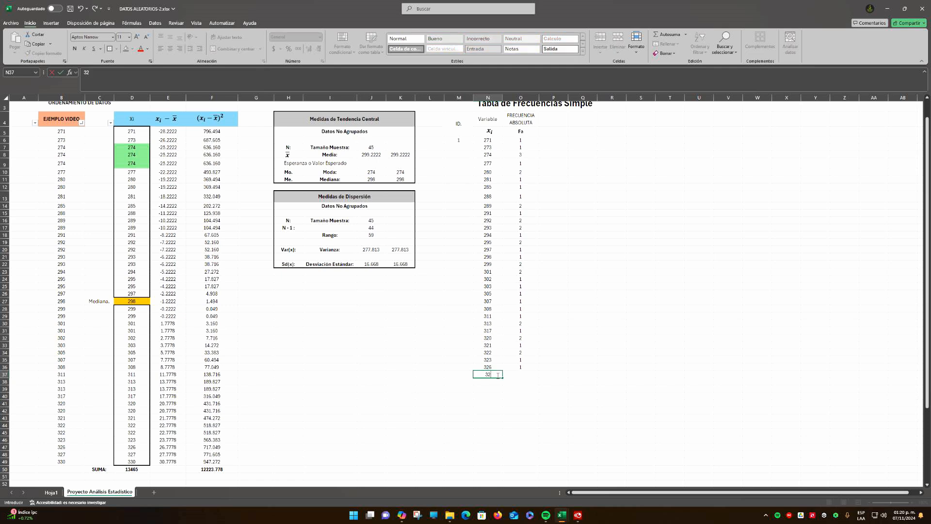
type("7")
key("Tab")
type("1")
key("Return")
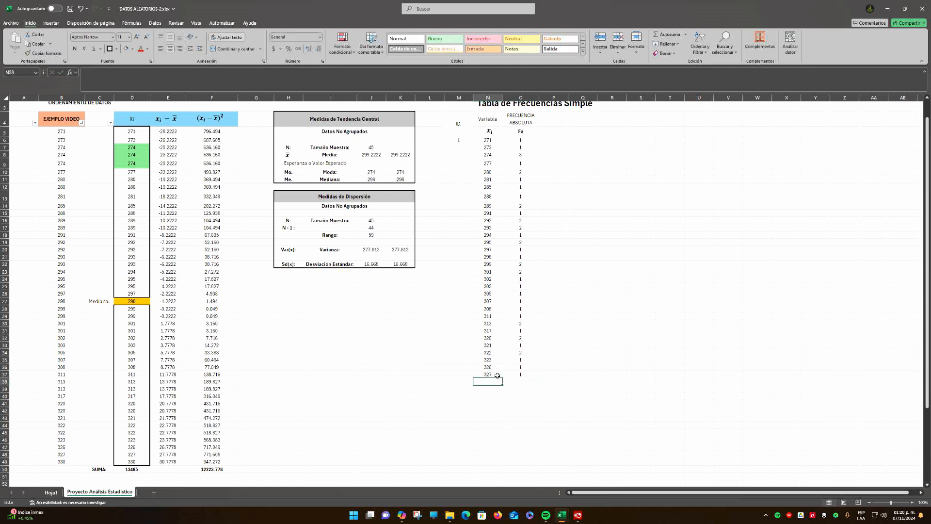
Enter the last ordered value, 330, in N38, with an absolute frequency of 1 in O38
type("330")
key("Tab")
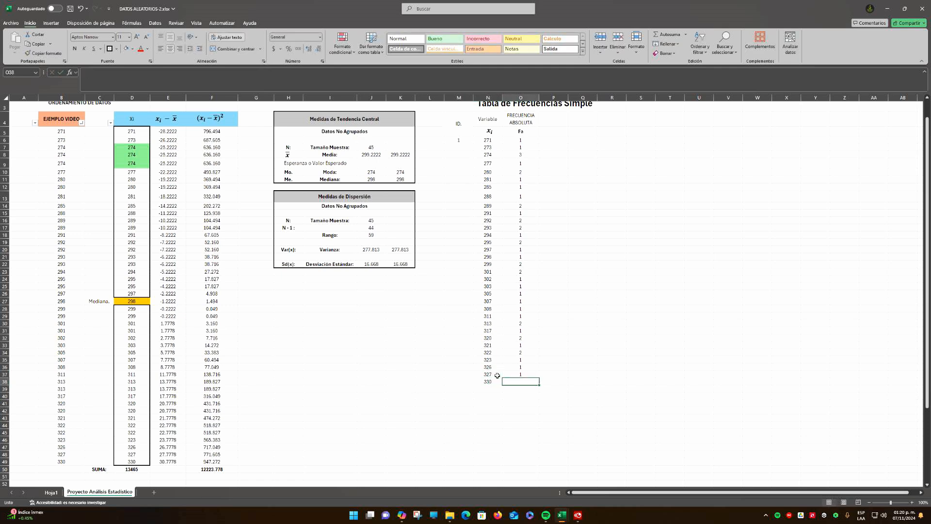
type("1")
key("Down")
Enter 2 in M7 and fill the ID. column as a series from 1 to 33 down to M38
scroll(519, 332, "up", 1)
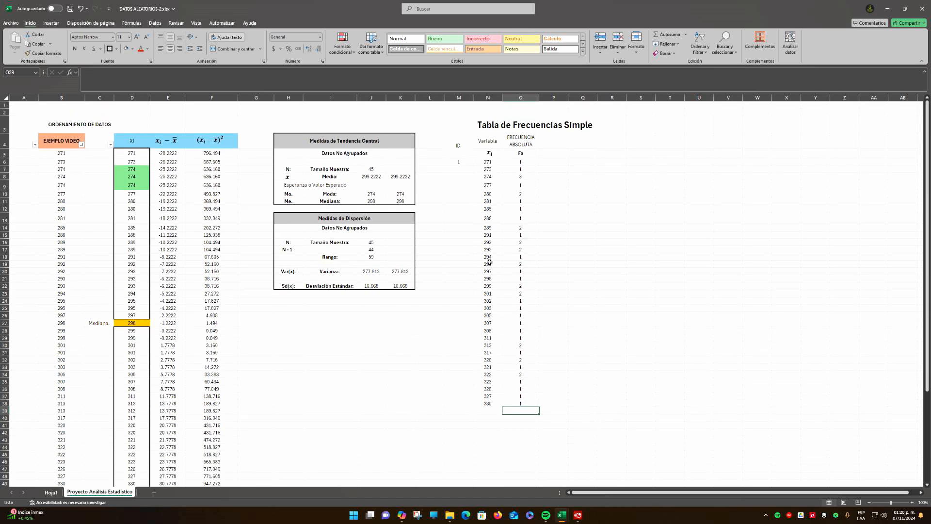
left_click(461, 164)
left_click(461, 171)
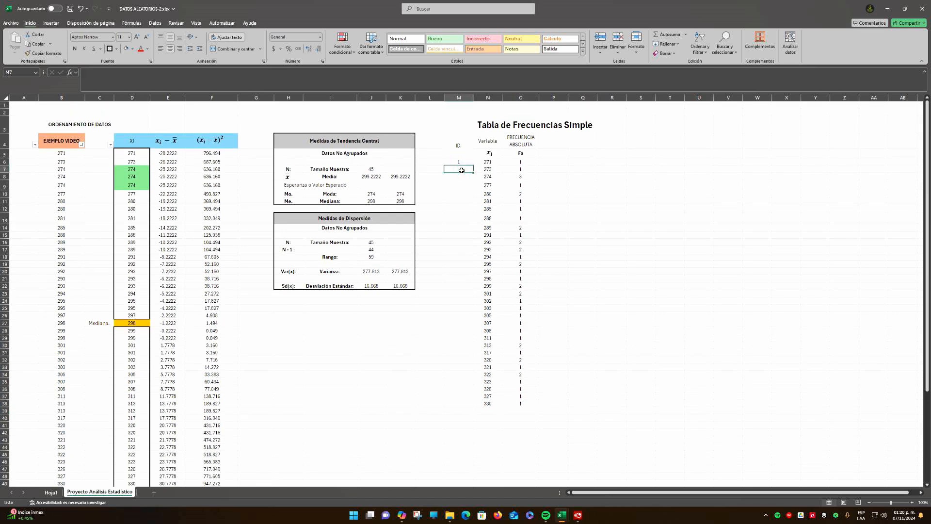
type("2")
key("Return")
left_click(466, 161)
left_click_drag(466, 161, 468, 405)
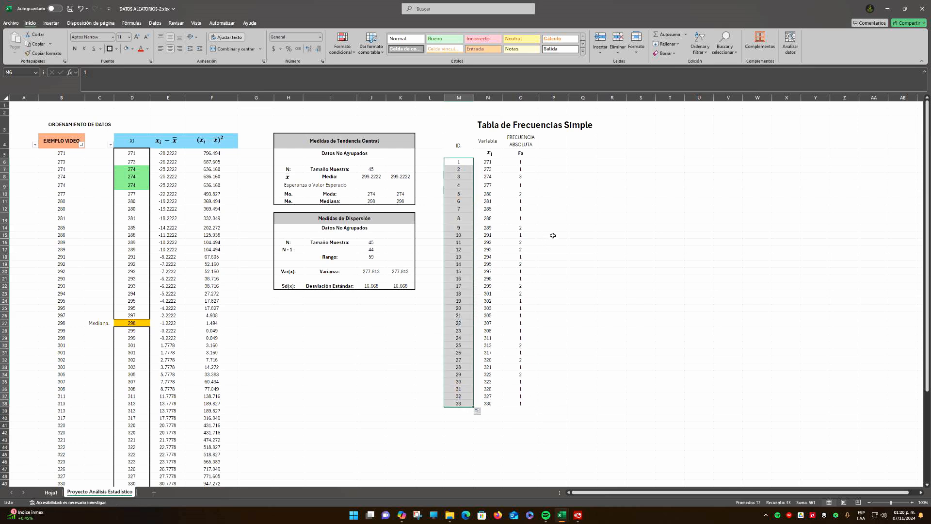
Make the ID., Variable and FRECUENCIA ABSOLUTA headings in M4:O5 of the frequency table bold
left_click(487, 185)
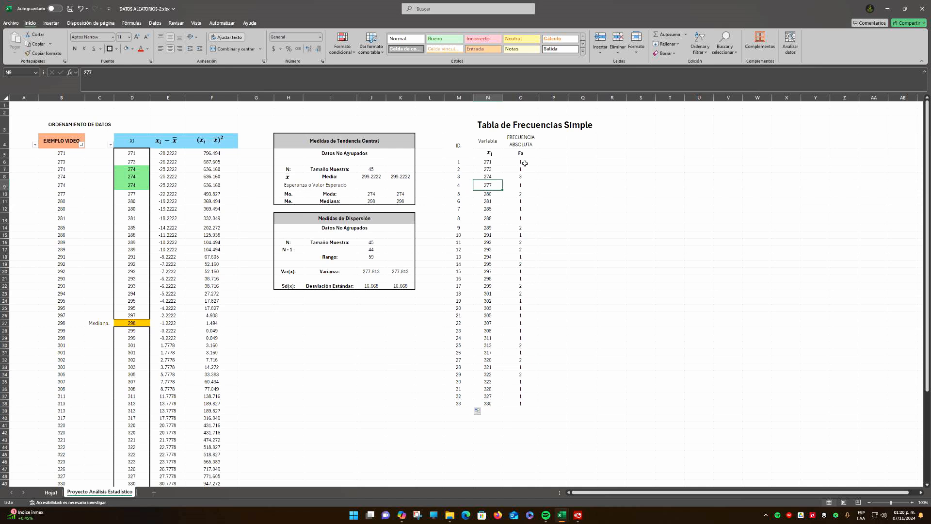
left_click(526, 162)
left_click_drag(459, 144, 527, 155)
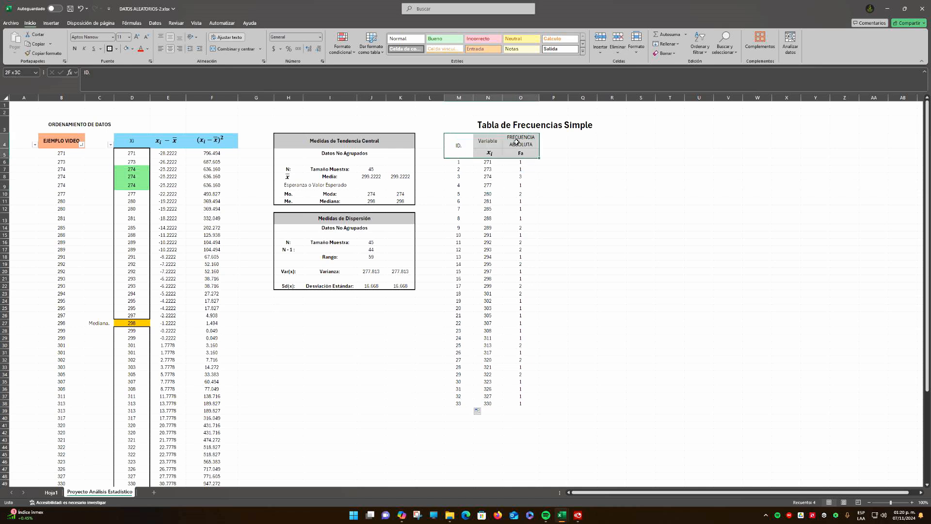
left_click(76, 49)
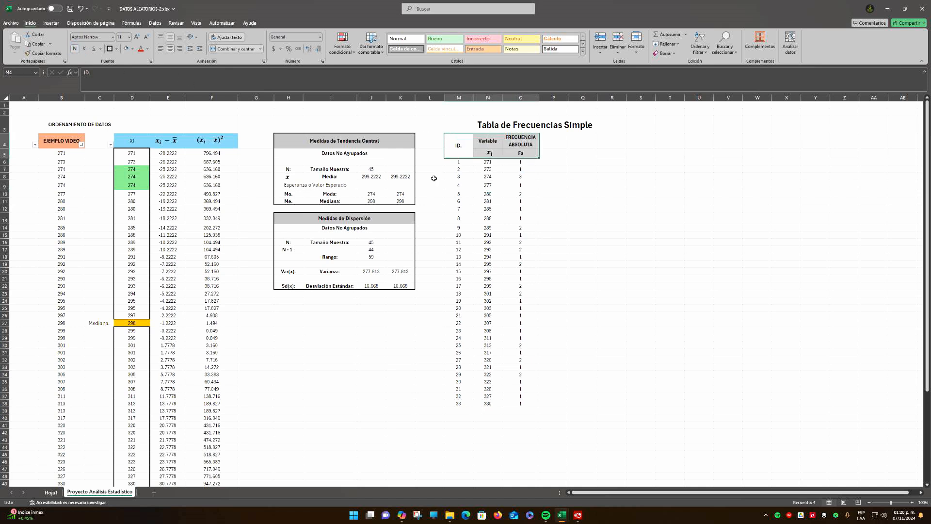
left_click(581, 241)
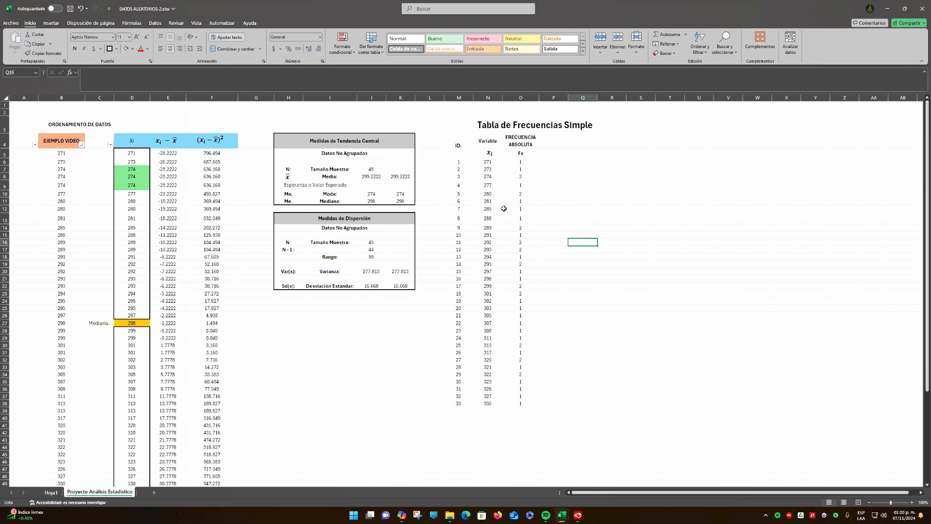
Check the sum of the absolute frequencies in column O, and label N39 as SUMA:
left_click_drag(523, 163, 523, 410)
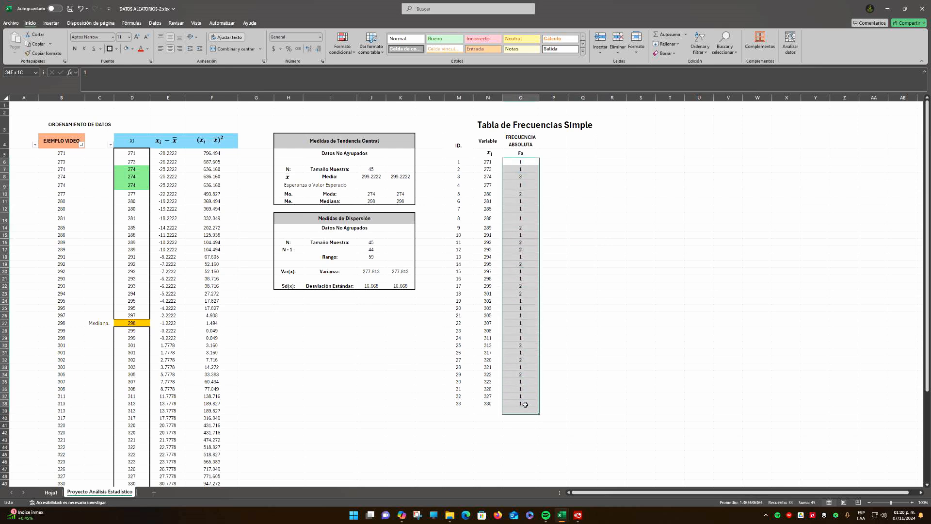
left_click(488, 410)
type("SUMA:")
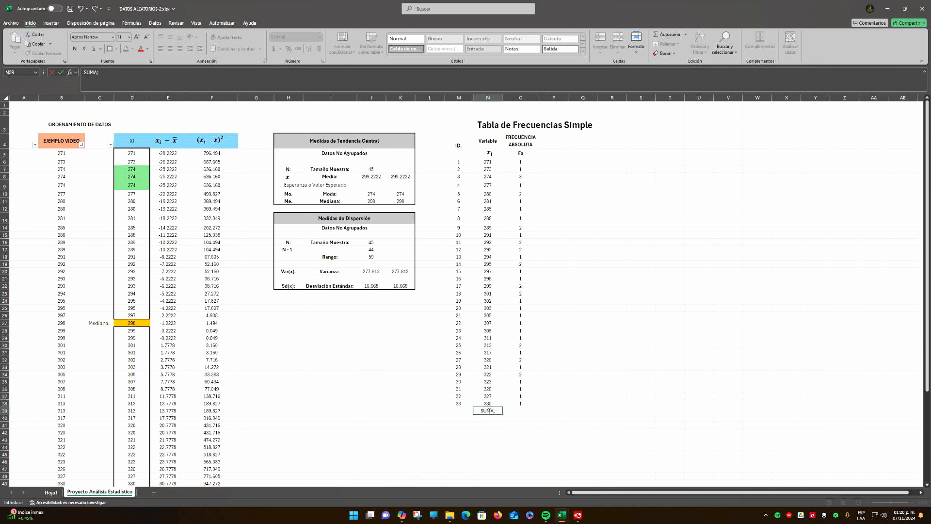
key("Return")
key("Up")
key("Right")
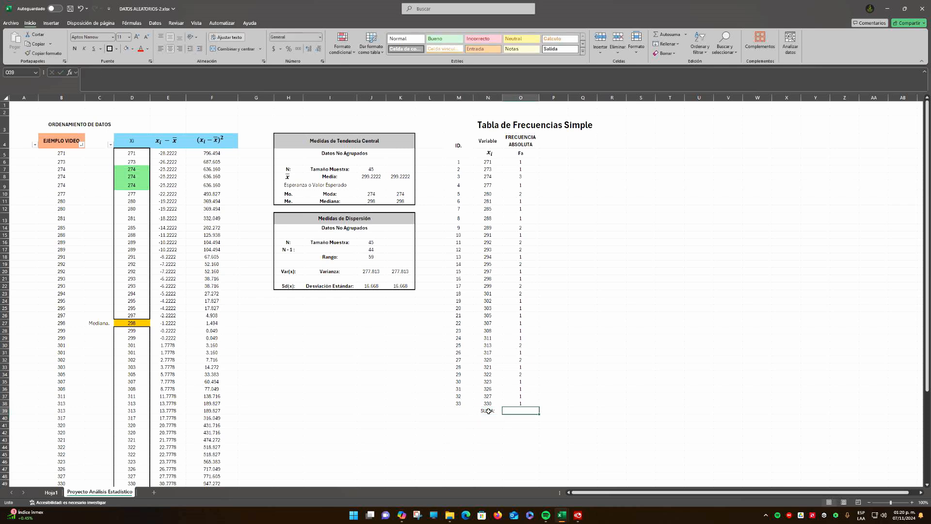
Check the absolute frequency sum against the sample size in J7, and total O6:O38 in O39 with SUMA
left_click_drag(526, 162, 534, 411)
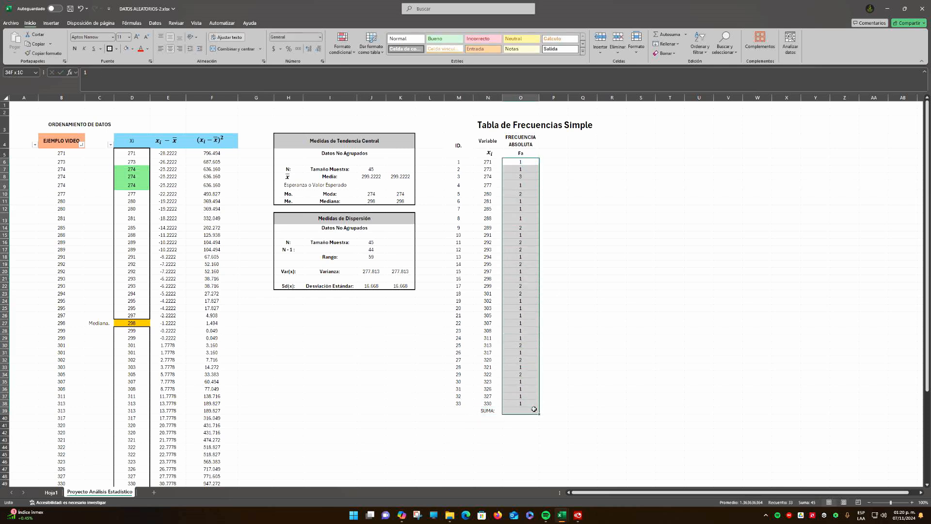
left_click(368, 168)
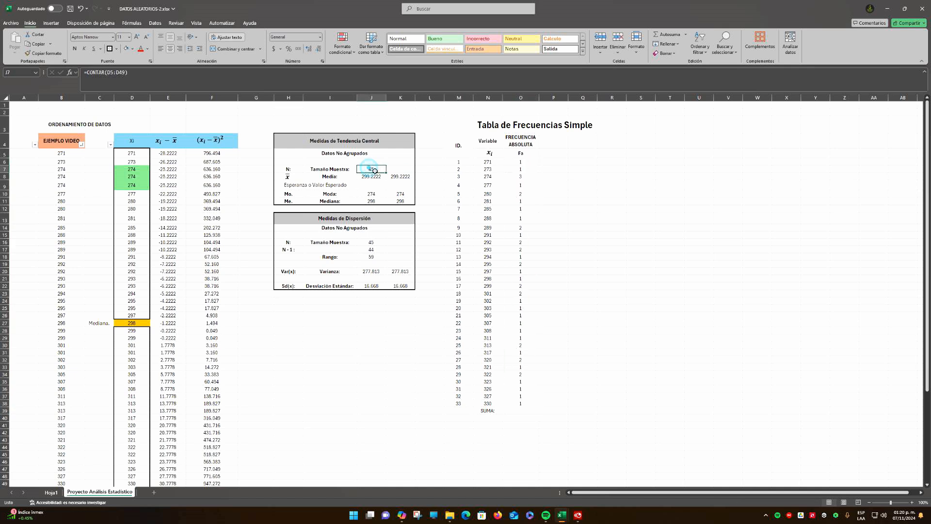
left_click(525, 410)
left_click(665, 35)
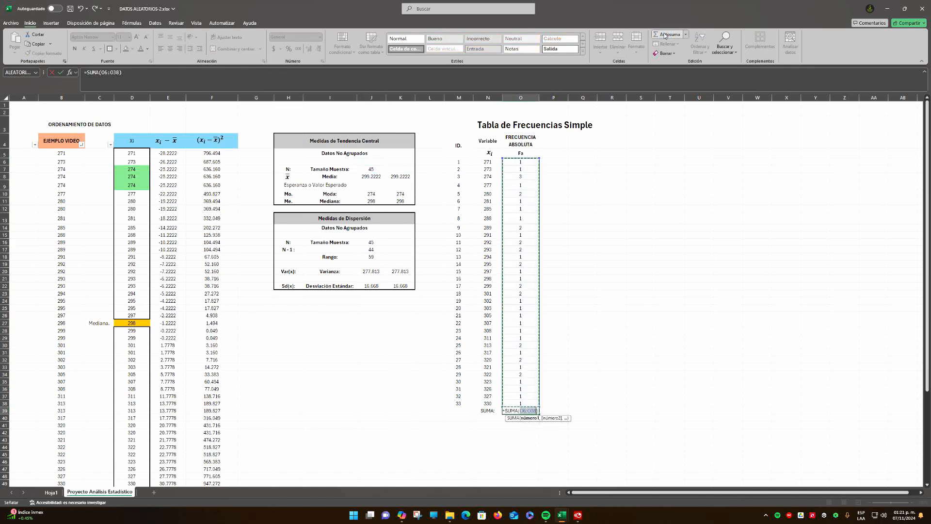
left_click(666, 35)
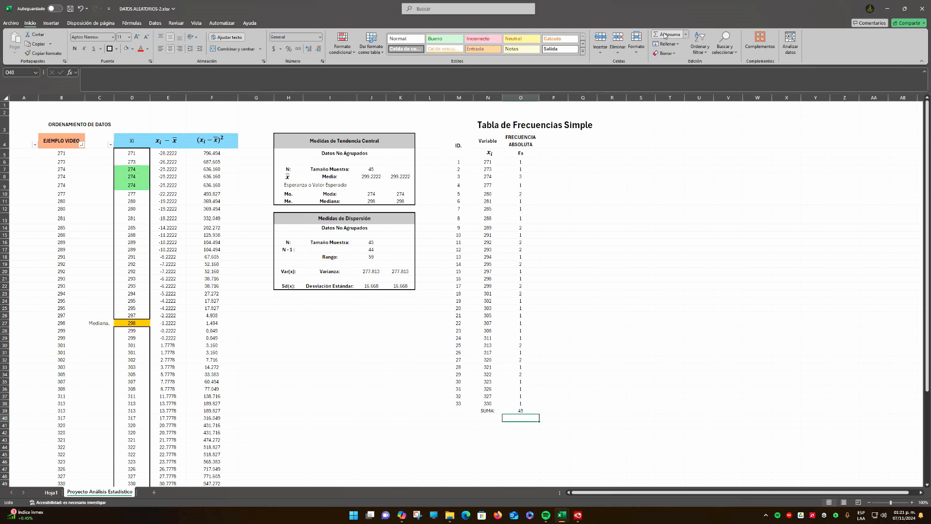
Make the SUMA: label and its total in N39:O39 bold and shade both cells gray
key("Left")
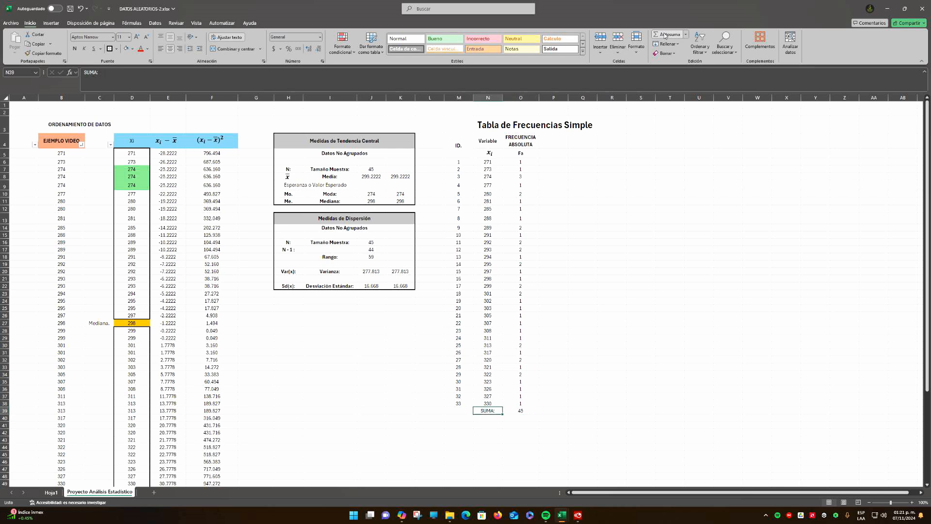
key("shift+Right")
key("ctrl+n")
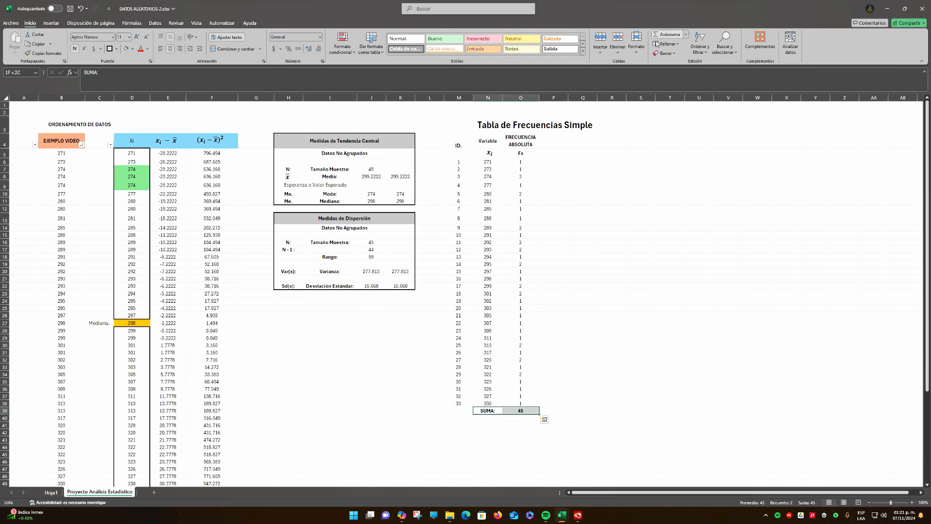
left_click(507, 445)
left_click_drag(495, 411, 519, 411)
left_click(132, 50)
left_click(128, 51)
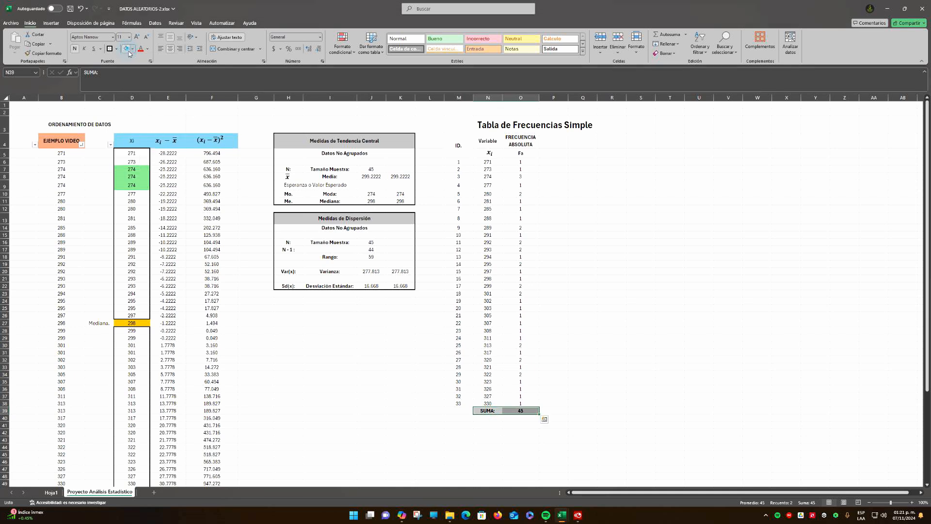
left_click(307, 334)
Shade the SUMA: row of the ordered data table, C50:F50, with the same gray fill
scroll(275, 445, "down", 2)
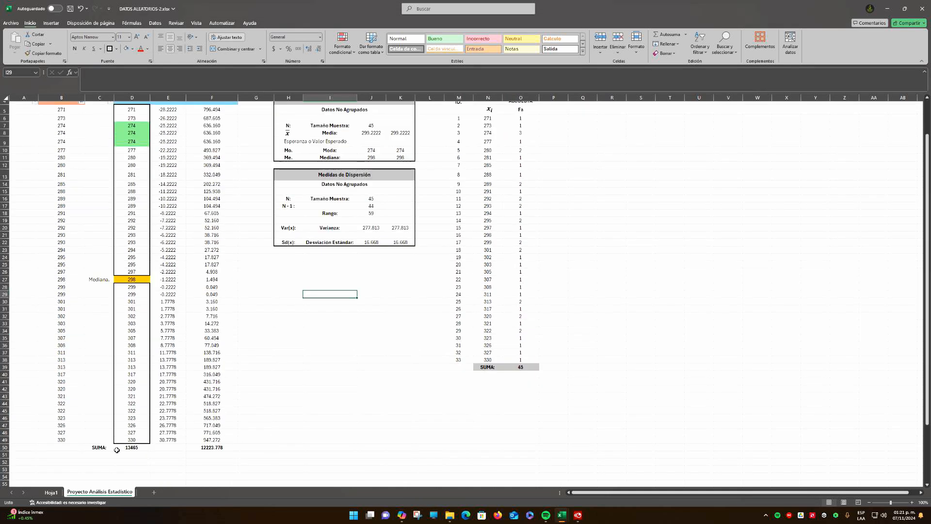
left_click_drag(104, 447, 225, 447)
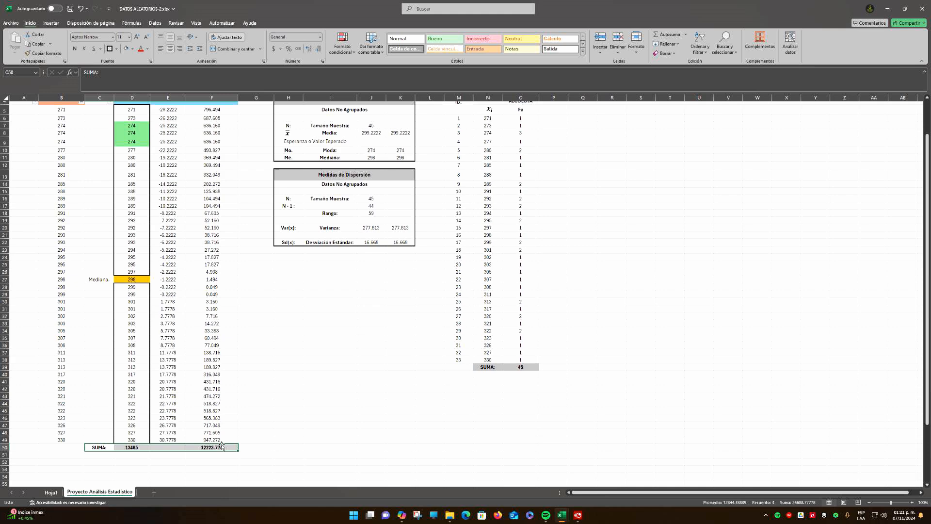
left_click(126, 48)
left_click(288, 360)
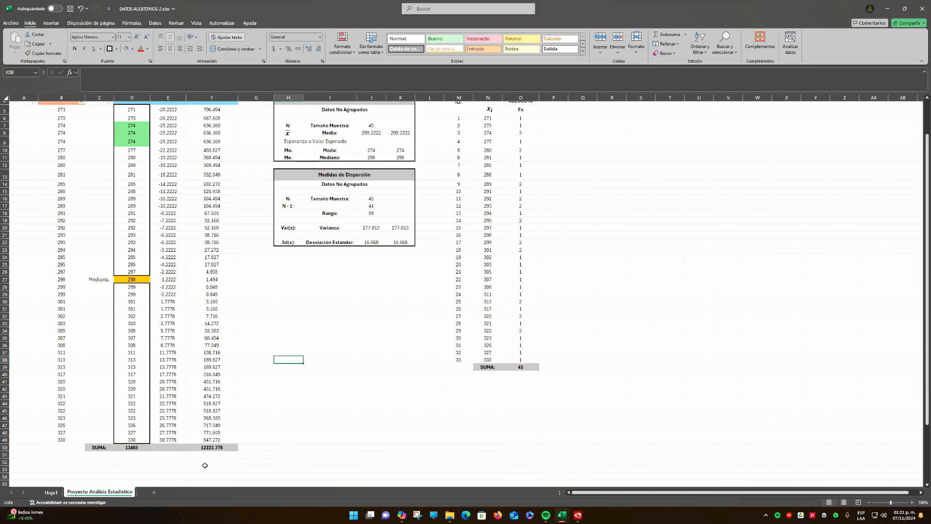
scroll(204, 465, "up", 2)
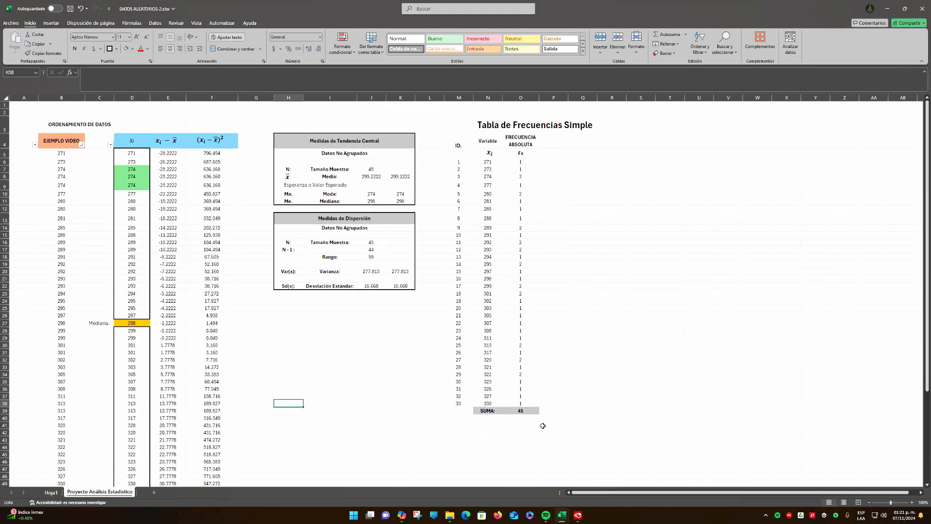
left_click(486, 412)
left_click(524, 411)
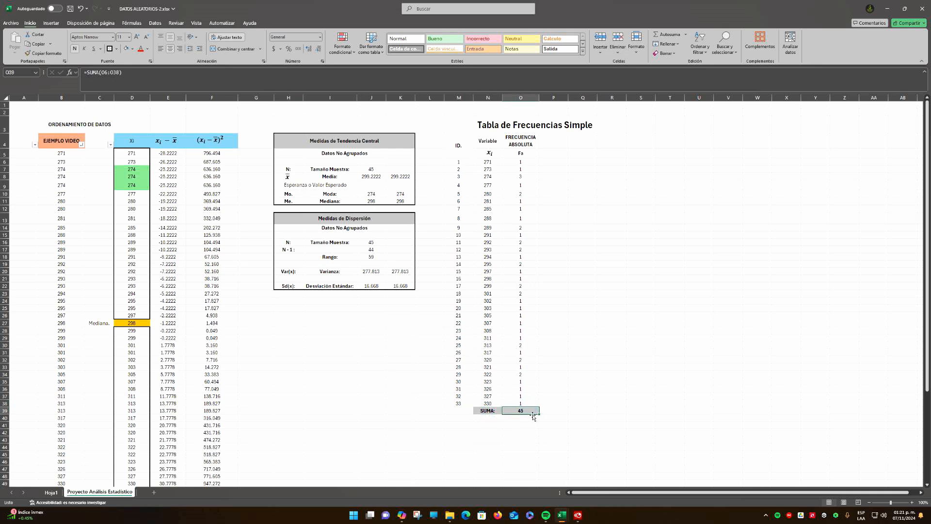
left_click_drag(526, 161, 530, 405)
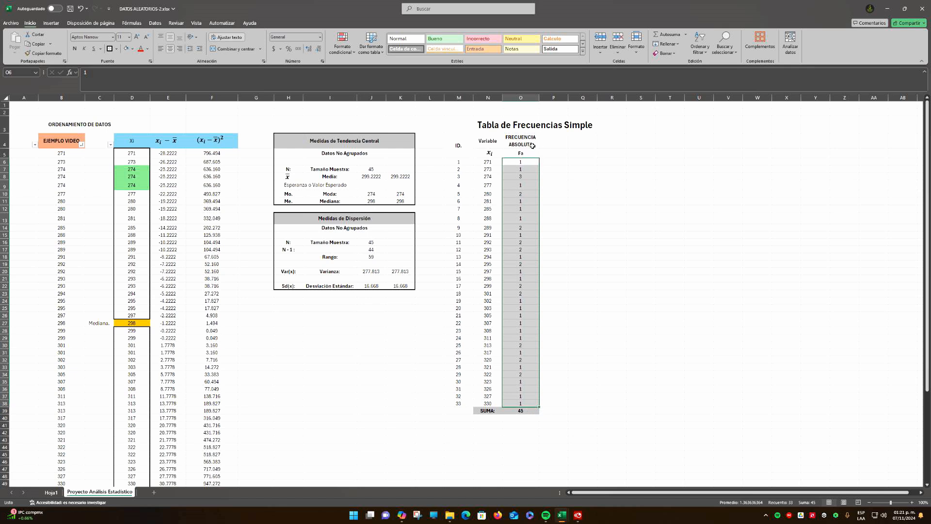
Add the heading FRECUENCIA RELATIVA in P4 and its symbol Fr in P5
left_click(553, 142)
type("F")
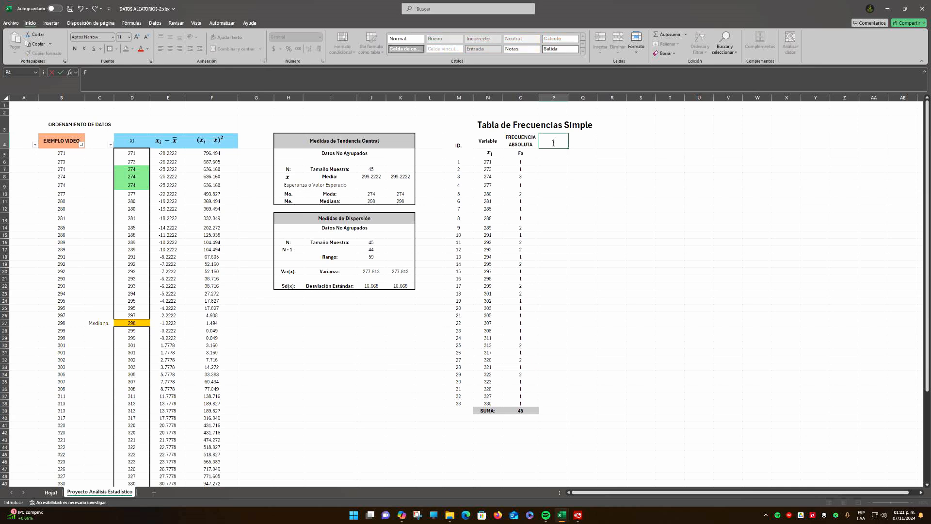
type("RECUENCIA RELATIVA")
key("Return")
type("F")
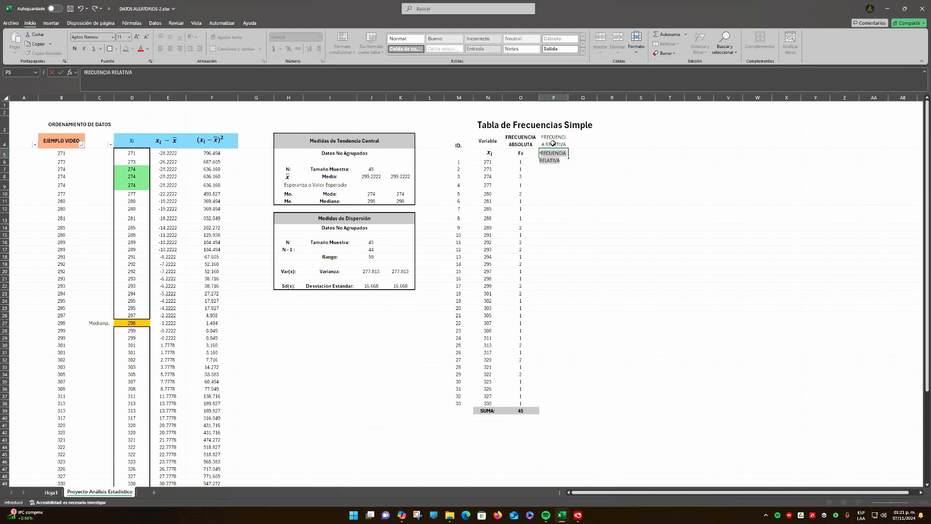
key("BackSpace")
key("BackSpace")
type("Fr")
key("Delete")
key("Return")
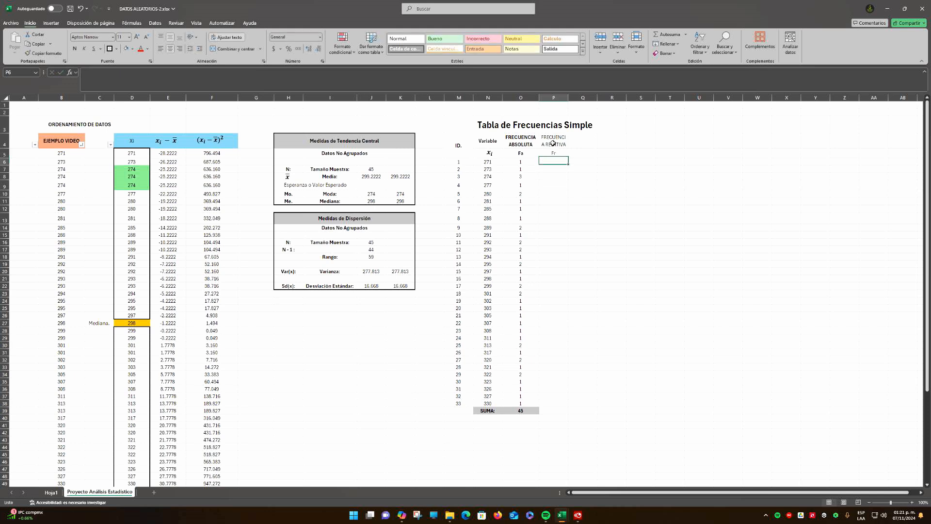
Make the P4:P5 headings bold and widen column P so FRECUENCIA fits on one line
key("Up")
left_click(553, 143, "shift")
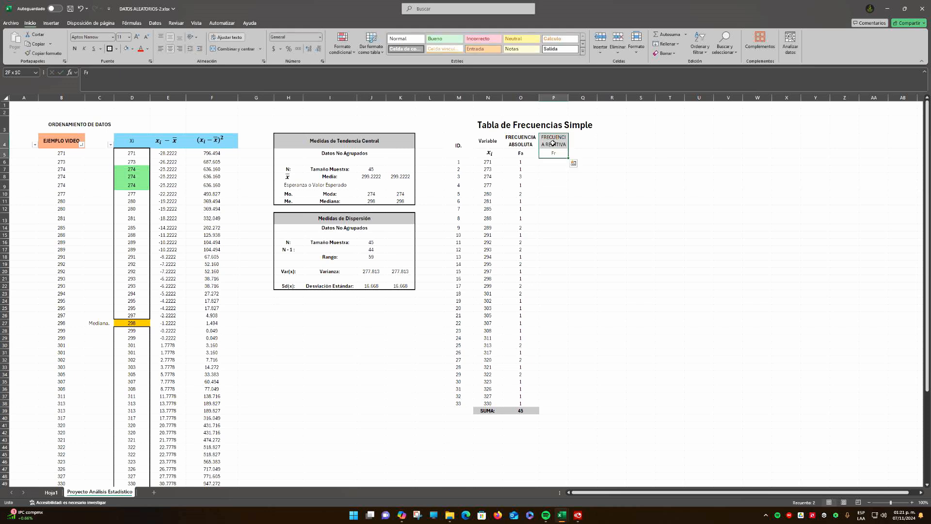
key("ctrl+n")
left_click_drag(567, 110, 574, 110)
left_click(562, 200)
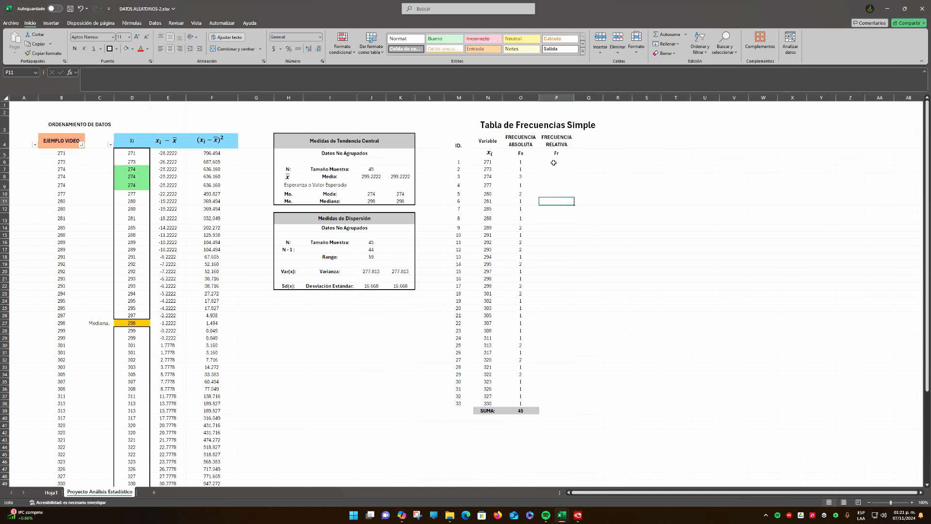
key("Up")
key("Up")
key("Up")
key("Up")
key("Up")
key("Up")
key("Up")
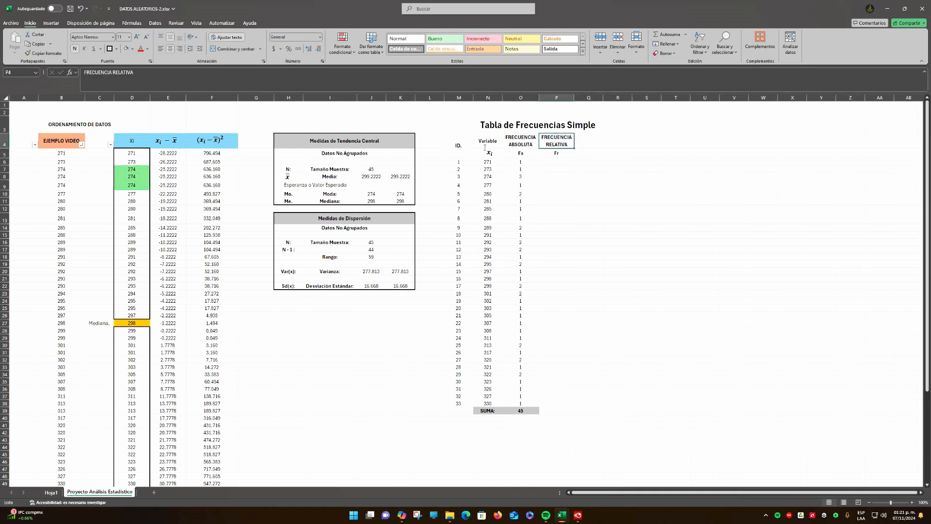
left_click(563, 154)
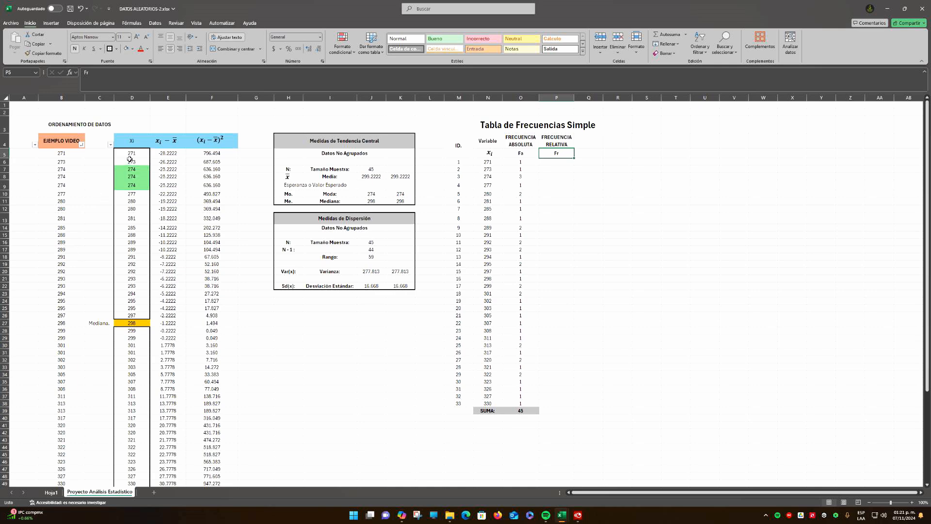
left_click_drag(130, 154, 131, 473)
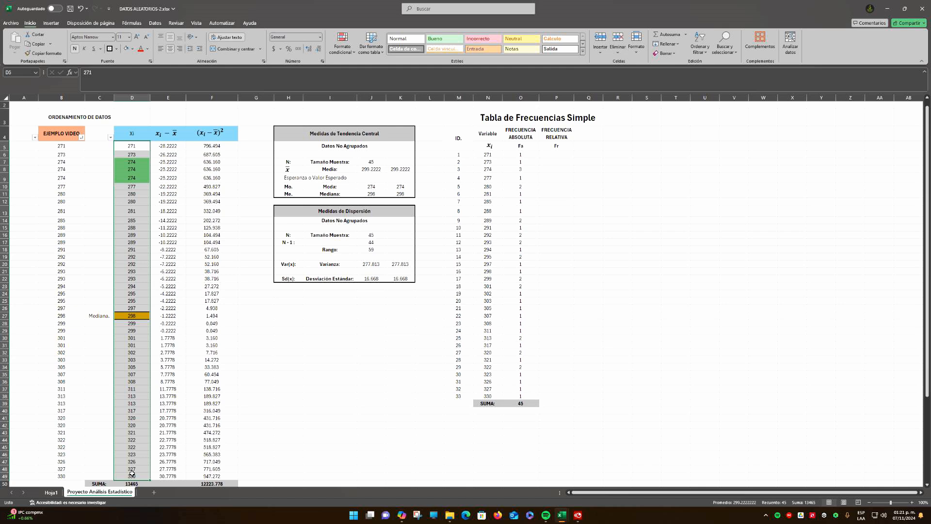
Start the relative frequency formula in P6 with the absolute frequency in O6 as the dividend
left_click(565, 153)
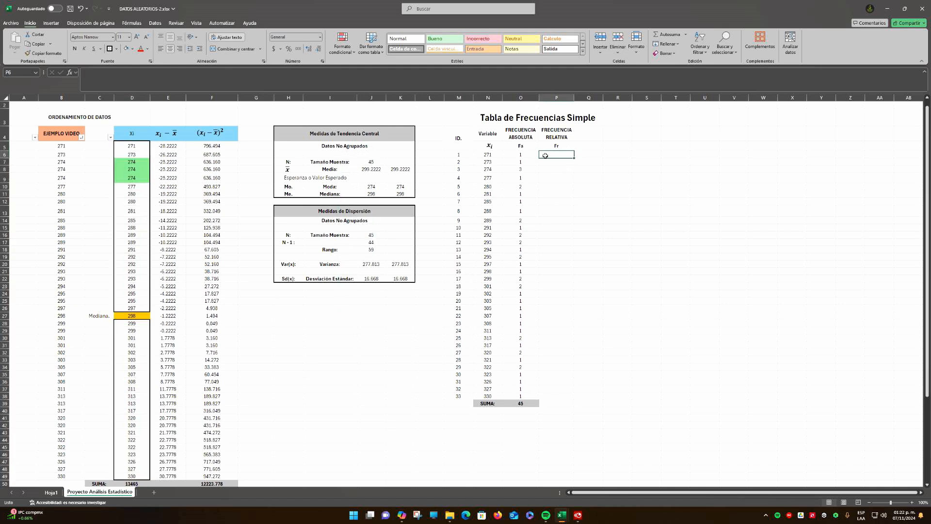
type("=")
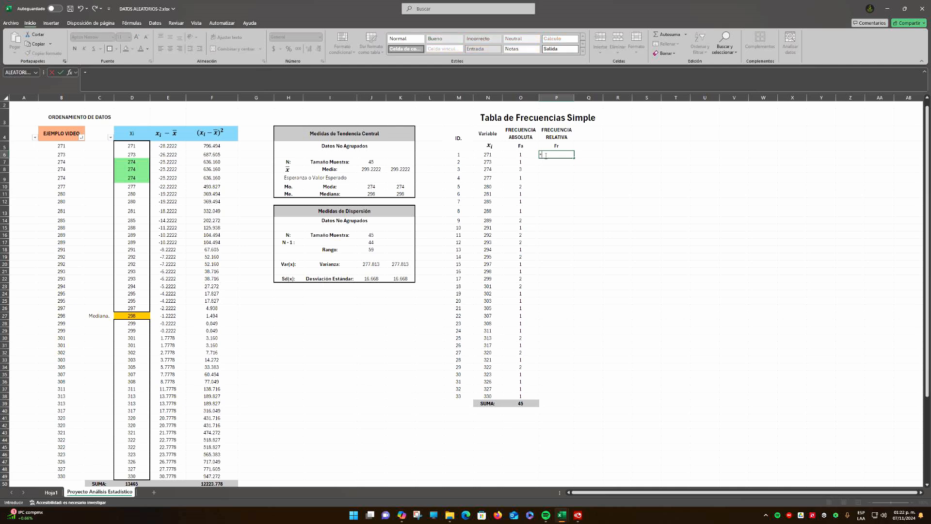
left_click(523, 155)
type("/")
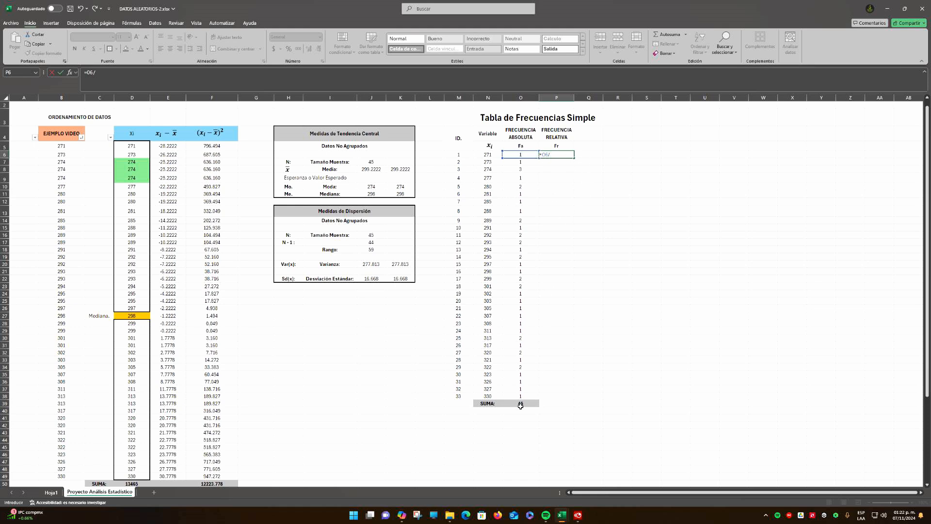
Complete the relative frequency formula in P6 by dividing by the total in O39 with its row locked, =O6/O$39
left_click(521, 404)
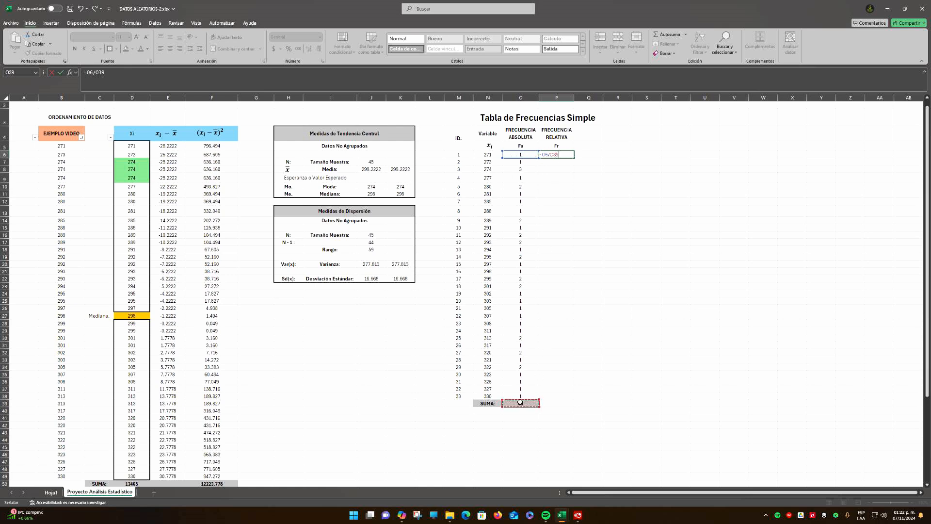
left_click(557, 153)
type("$")
key("ctrl+Return")
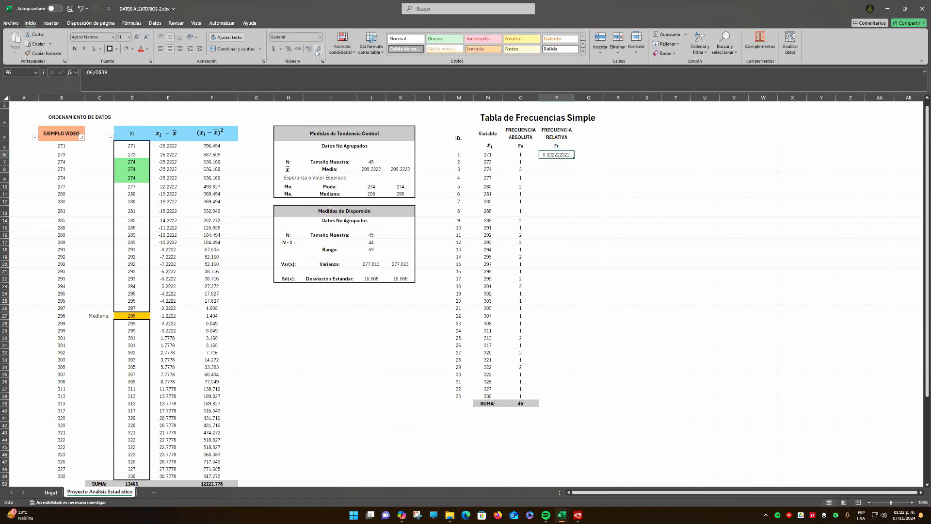
Format P6 with four decimal places and fill its relative frequency formula down through P38
left_click(318, 49)
left_click(318, 49)
left_click(318, 49)
left_click(318, 49)
left_click(318, 50)
left_click(566, 174)
left_click(562, 154)
left_click_drag(574, 159, 581, 401)
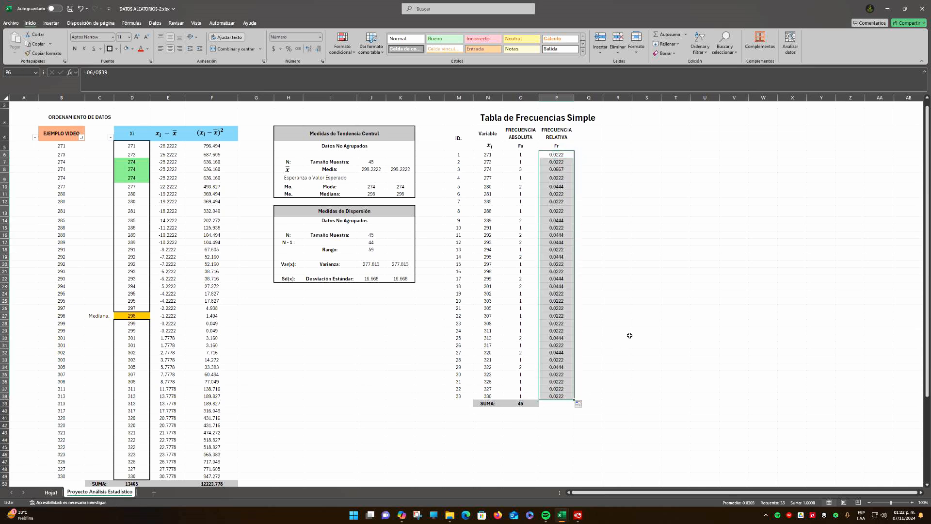
left_click(616, 272)
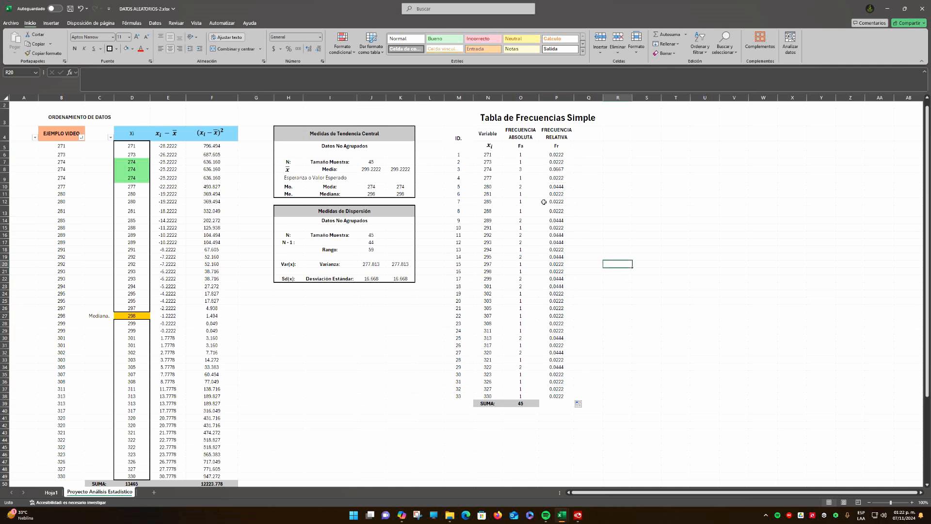
left_click_drag(493, 154, 494, 396)
left_click(619, 301)
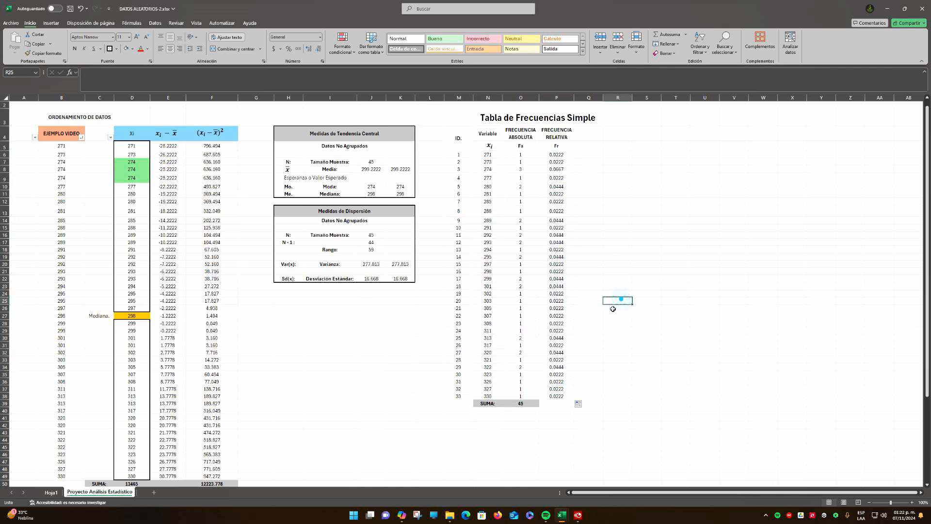
Total the relative frequencies P6:P38 in P39 and give that cell bold text and the gray SUMA: row fill
left_click(558, 403)
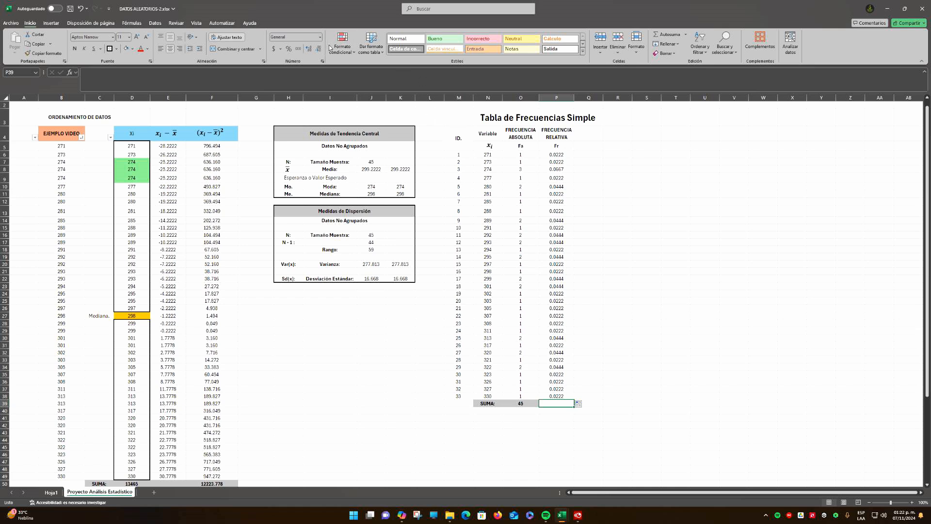
left_click(658, 35)
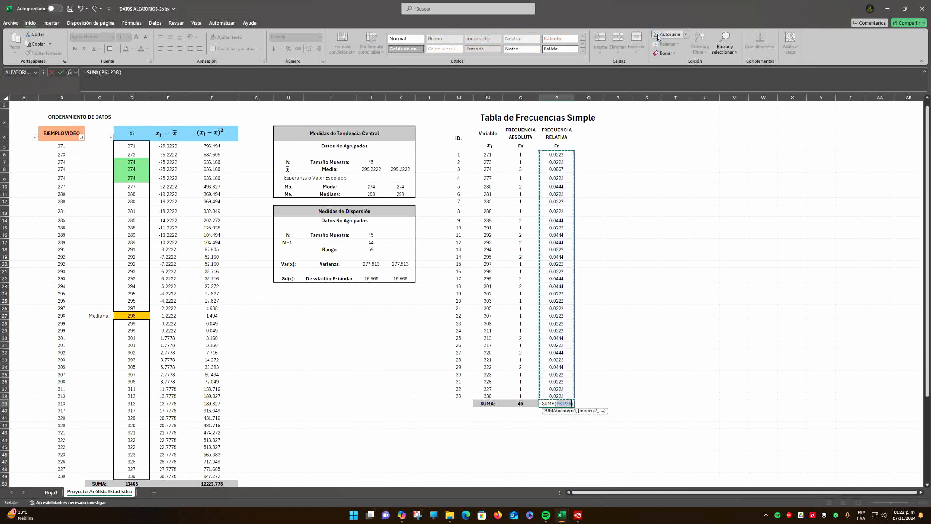
key("Return")
key("Up")
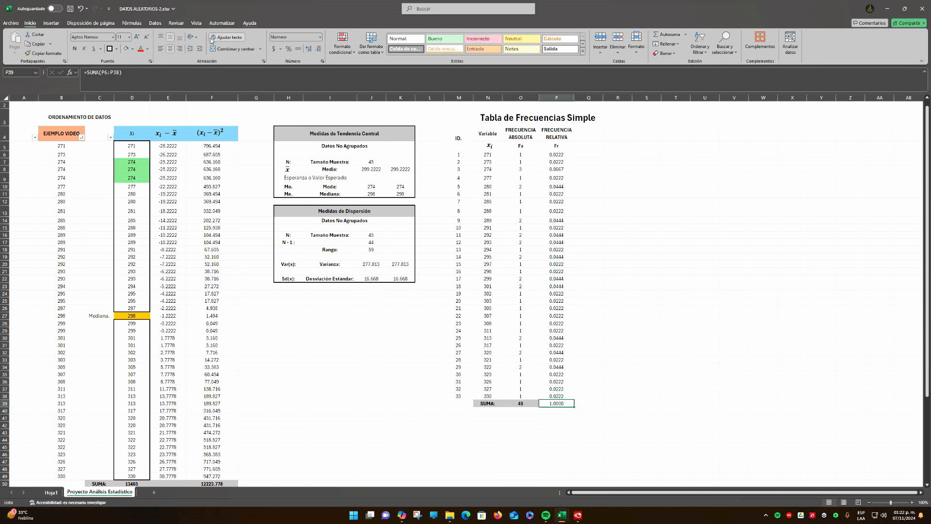
left_click(76, 49)
left_click(124, 49)
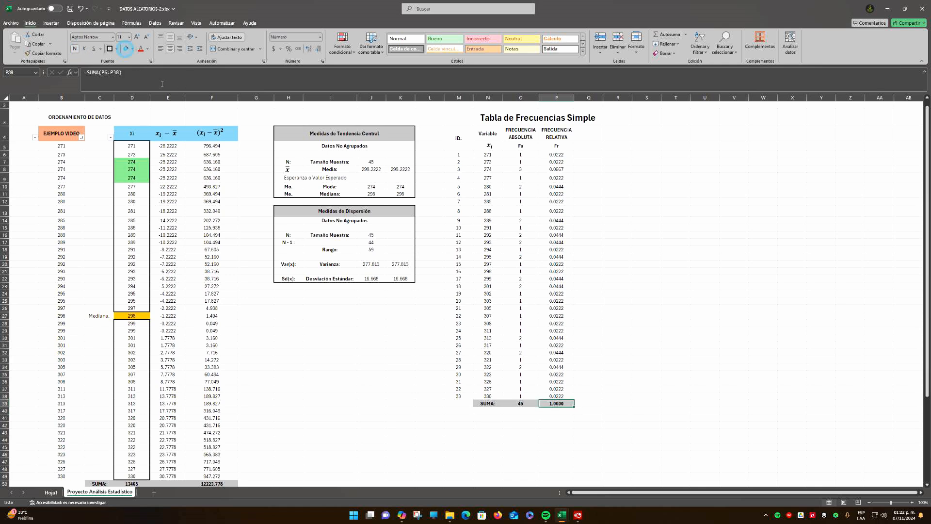
left_click(615, 321)
Copy the FRECUENCIA RELATIVA heading from P4 to Q4 and widen column Q so FRECUENCIA fits on one line
scroll(561, 205, "up", 1)
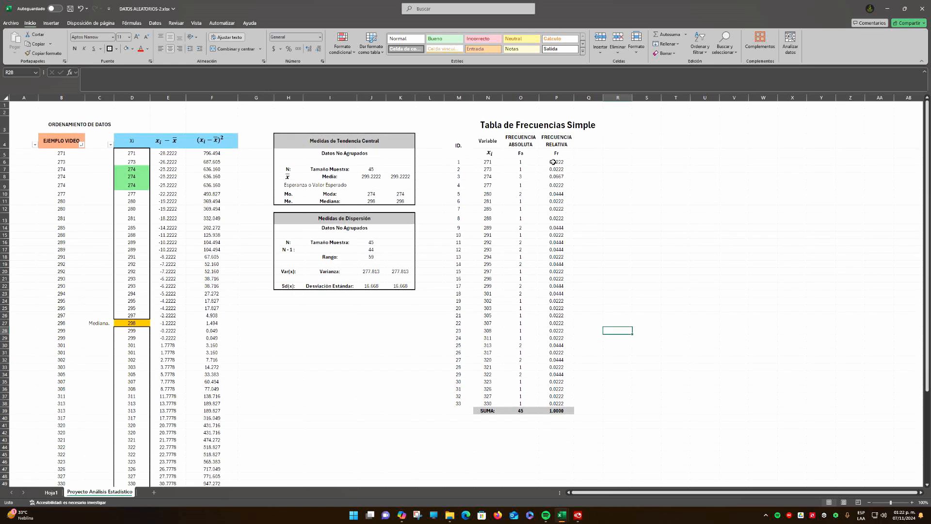
left_click(596, 141)
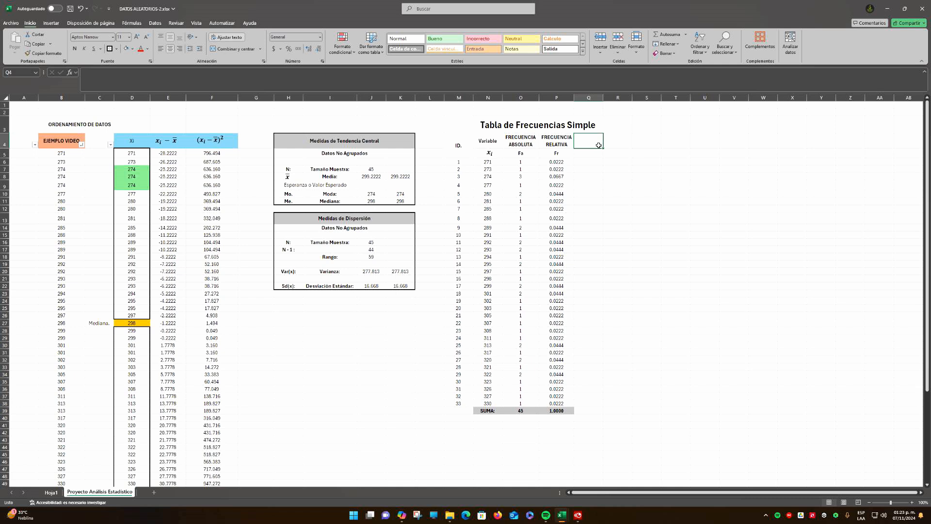
left_click(561, 144)
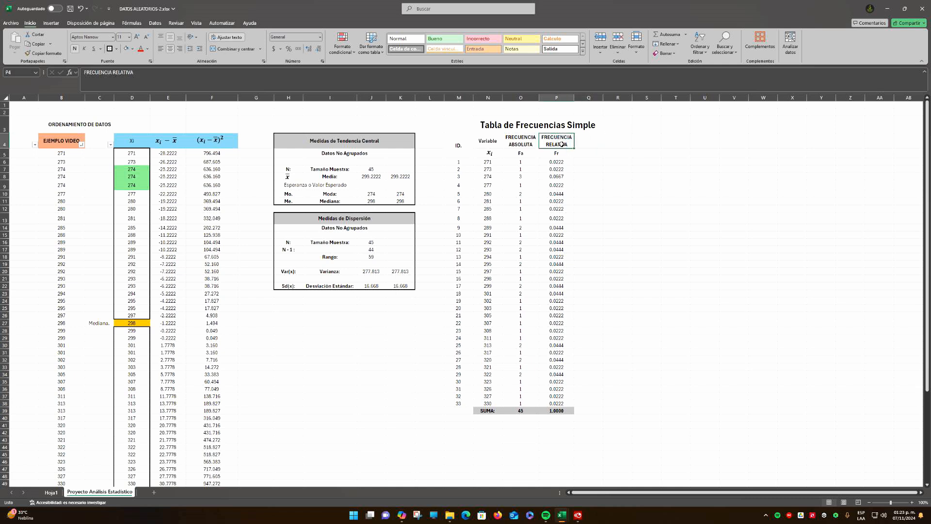
key("ctrl+c")
left_click(577, 144)
key("Return")
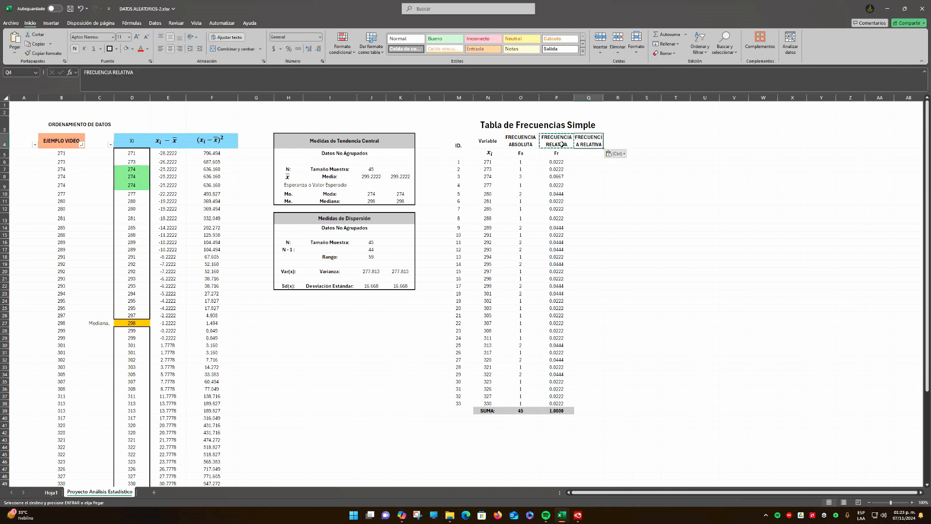
left_click_drag(603, 97, 612, 97)
Change the Q4 heading to FRECUENCIA RELATIVA % and enter its symbol Fr% in bold in Q5
left_click(144, 73)
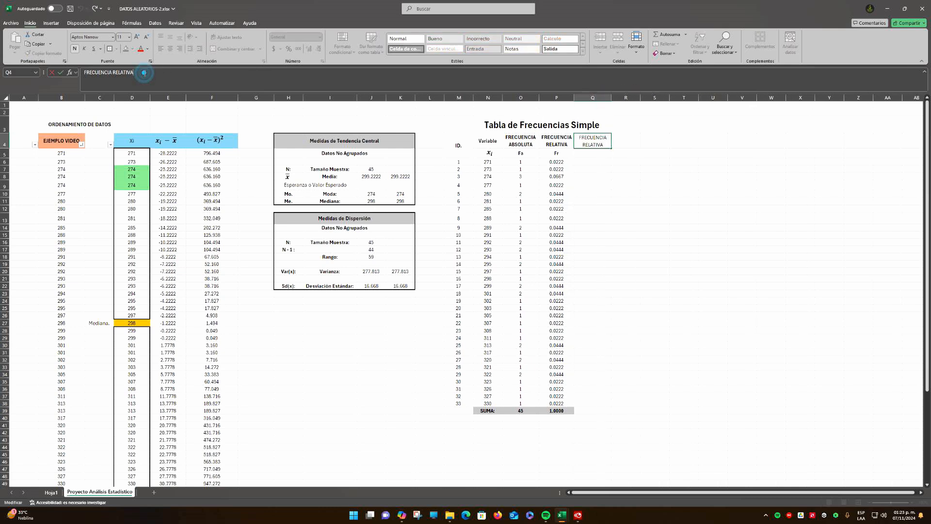
type("%")
key("Return")
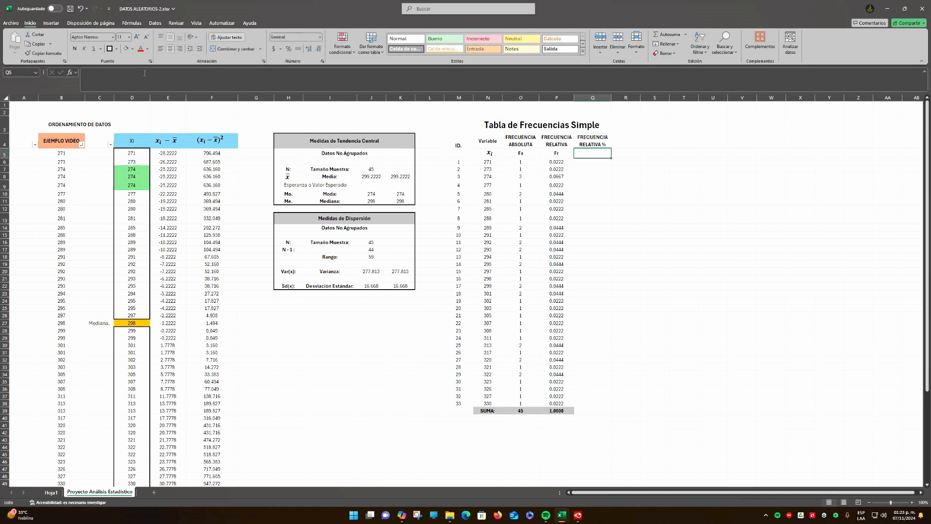
type("Fr")
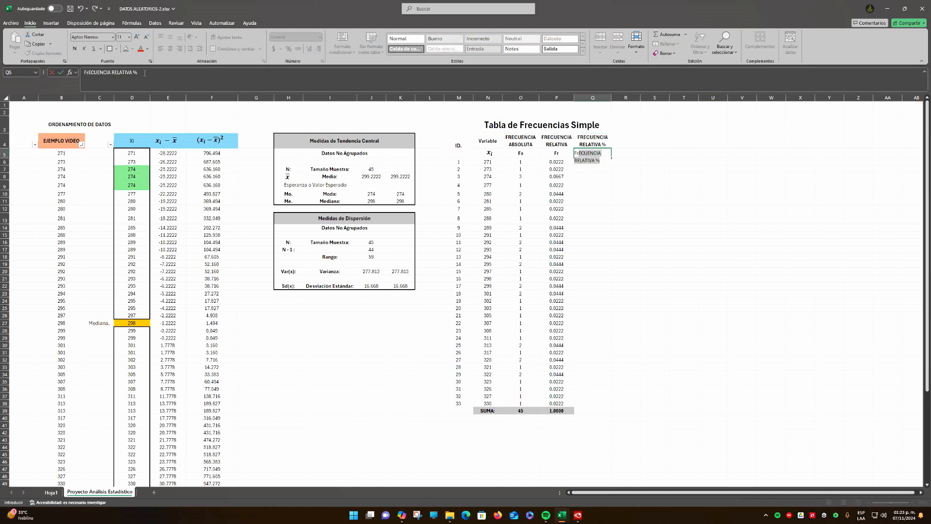
type("%")
key("ctrl+Return")
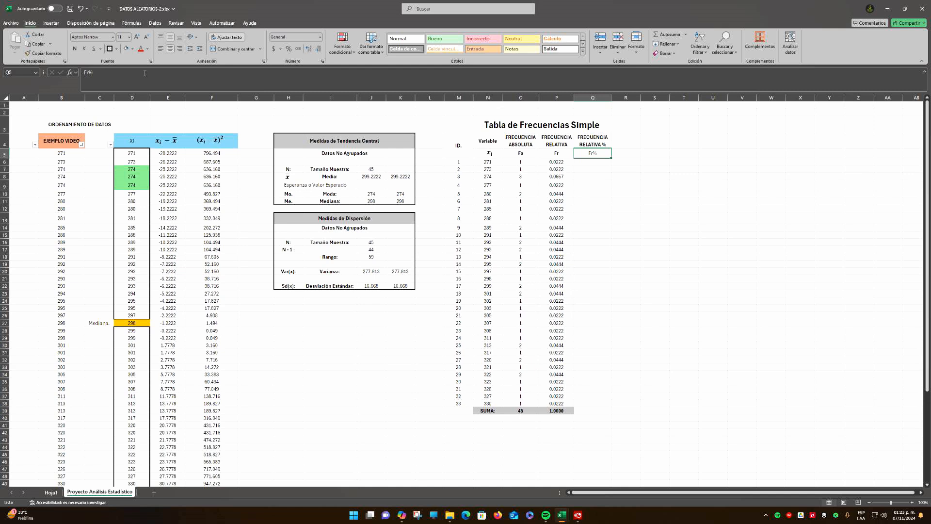
key("ctrl+n")
Enter the percentage formula =P6*100 in Q6, based on the first relative frequency
left_click(601, 183)
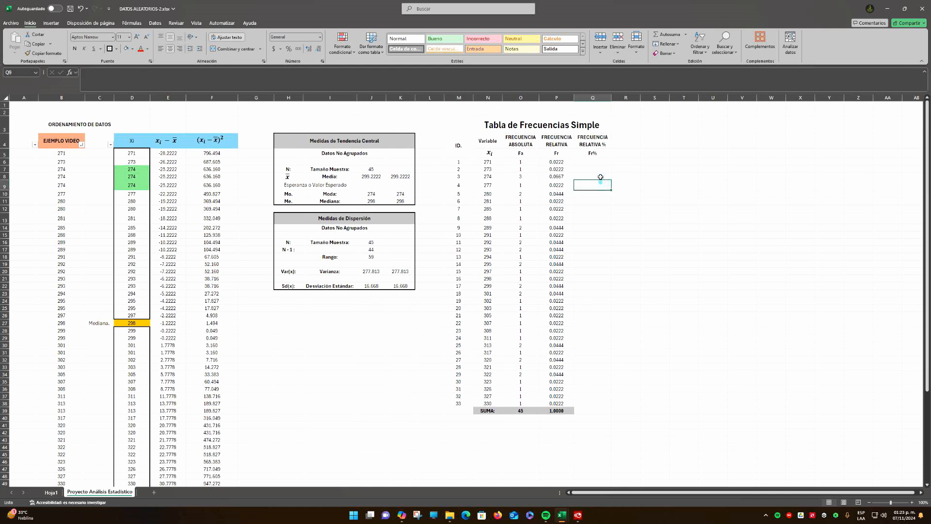
left_click(594, 163)
left_click(551, 162)
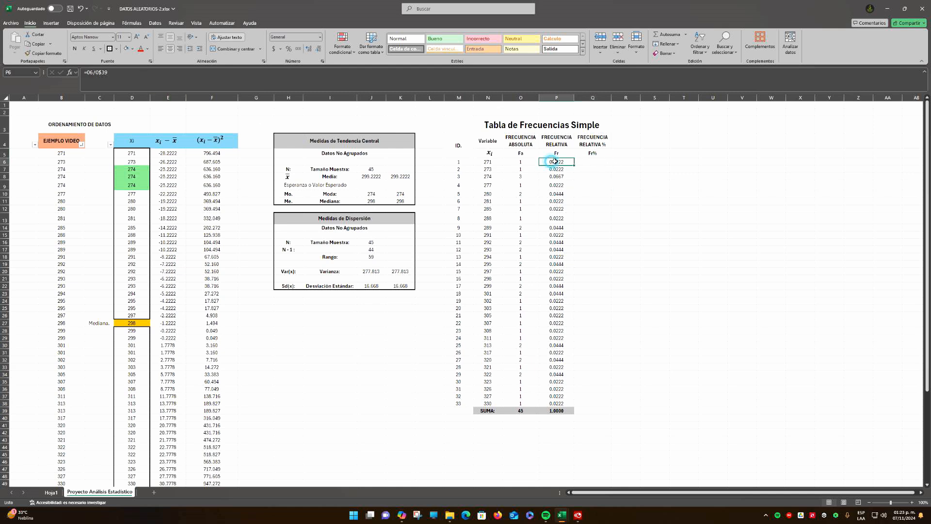
left_click(594, 161)
left_click(550, 161)
left_click(585, 162)
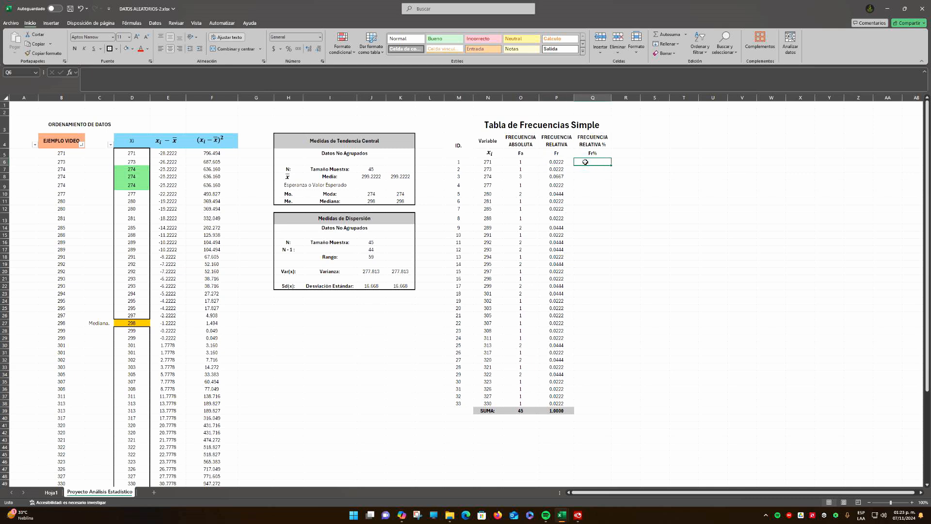
type("?")
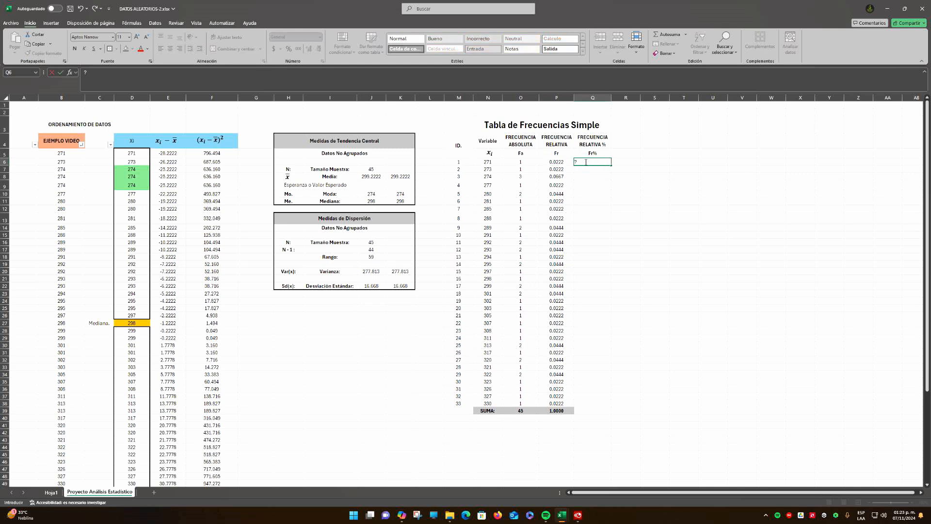
type("=")
left_click(559, 163)
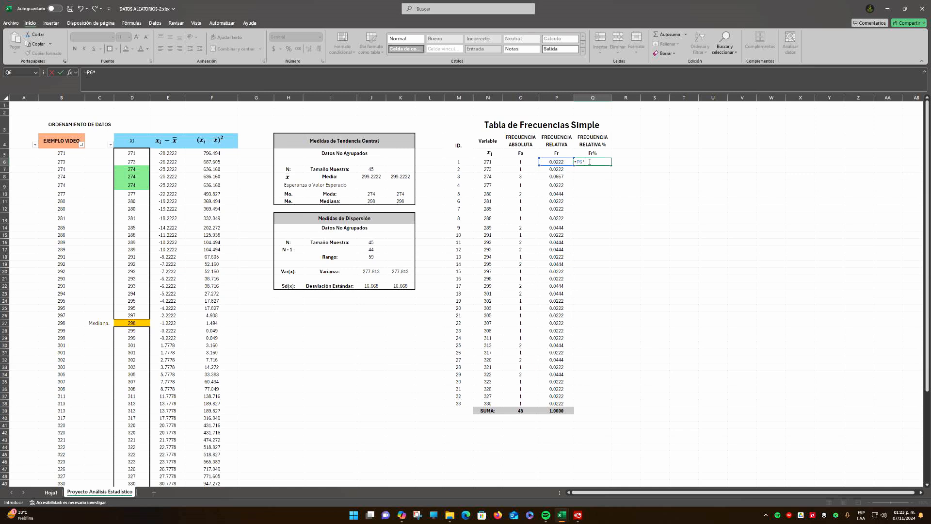
key("Return")
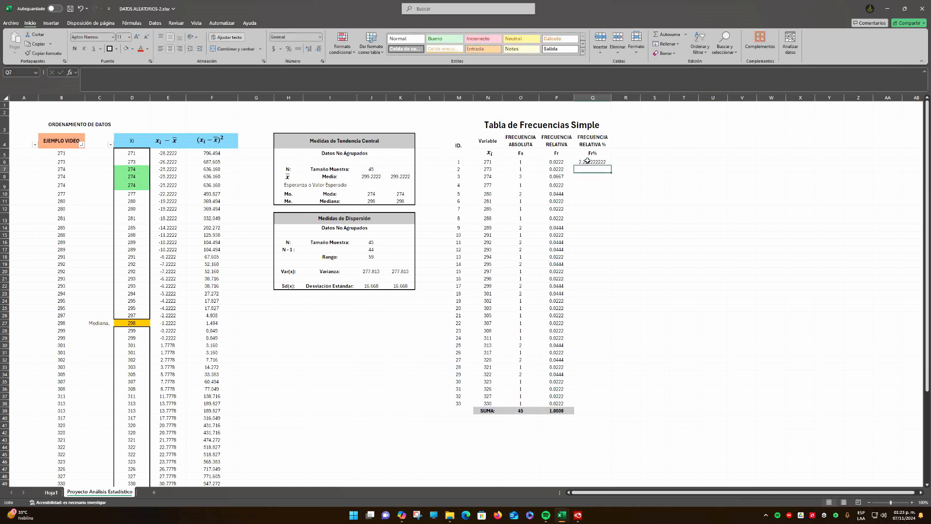
Format Q6 with four decimal places and fill its percentage formula down through Q38
left_click(588, 161)
left_click(319, 50)
left_click(320, 50)
left_click(319, 51)
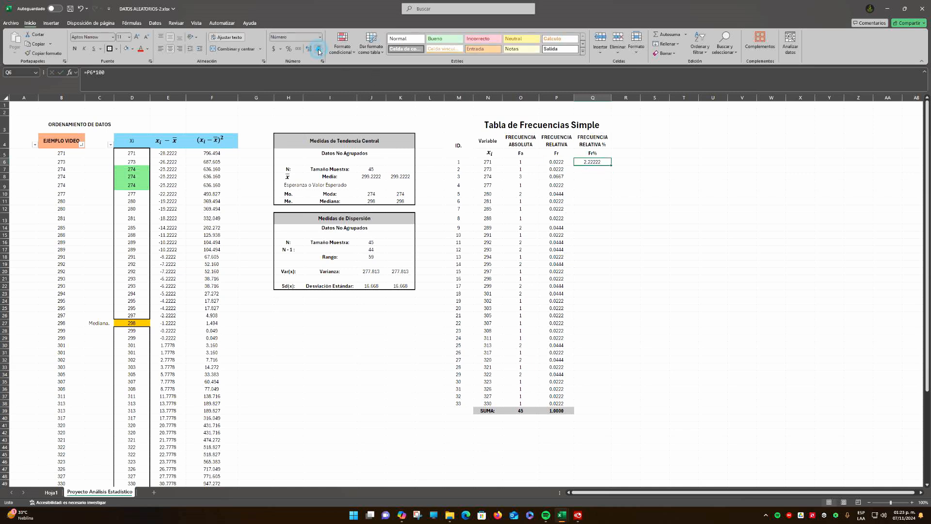
left_click(319, 50)
left_click(319, 50)
left_click(600, 187)
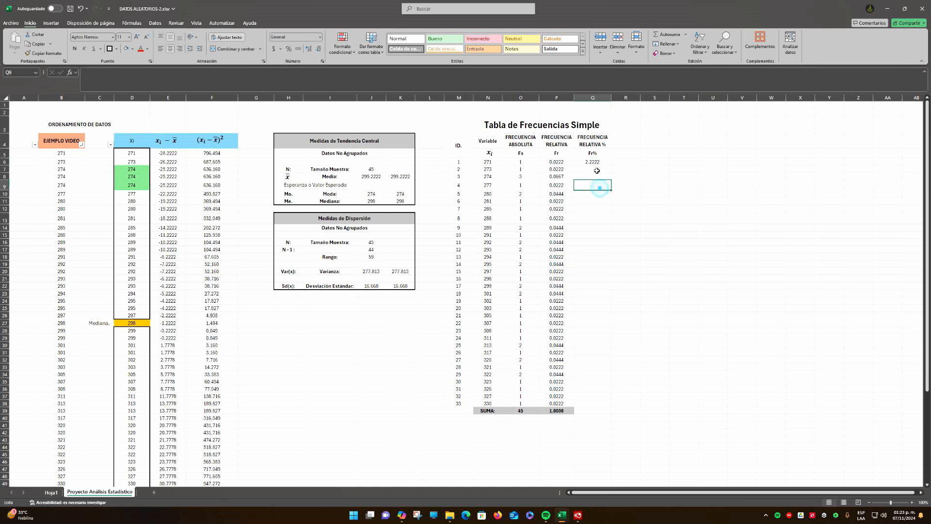
left_click(593, 163)
left_click_drag(610, 165, 614, 410)
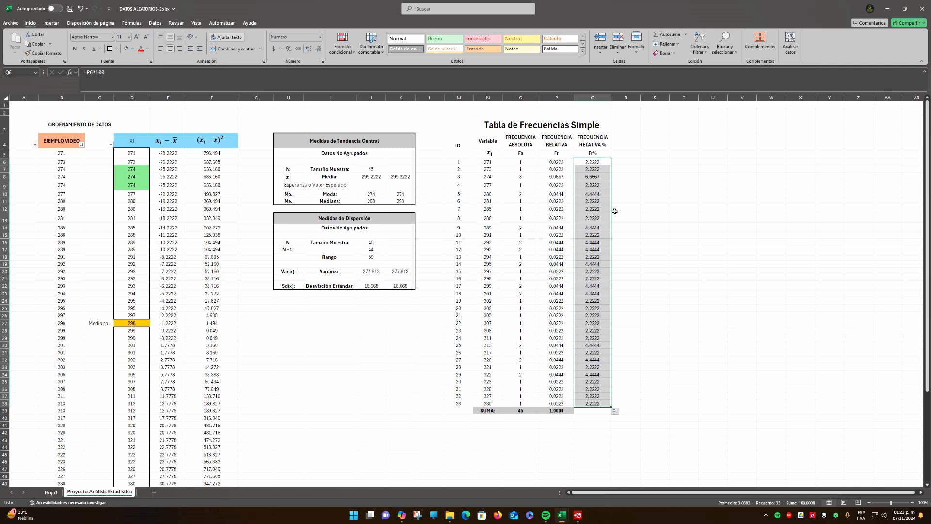
left_click(655, 202)
left_click_drag(592, 162, 598, 405)
Total the percentages Q6:Q38 in Q39 and give that cell bold text and the gray SUMA: row fill
left_click(597, 410)
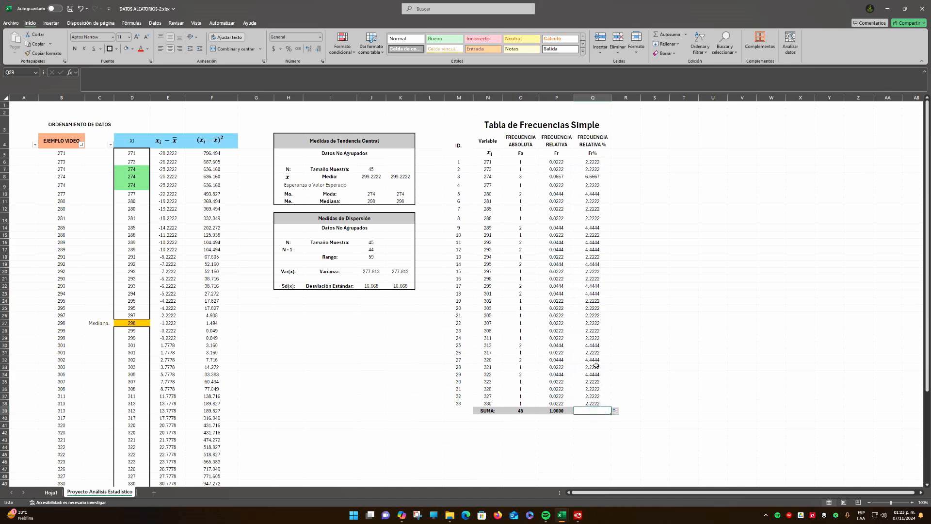
left_click(660, 34)
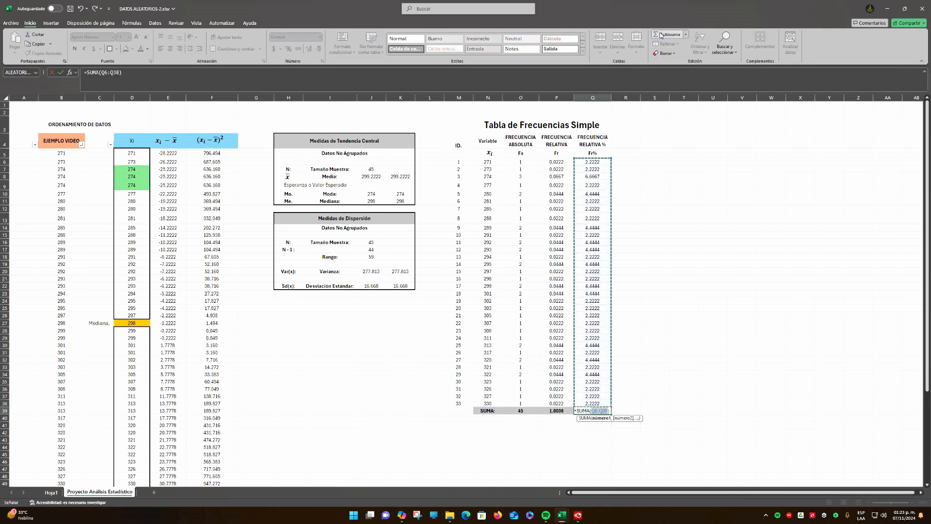
left_click(660, 35)
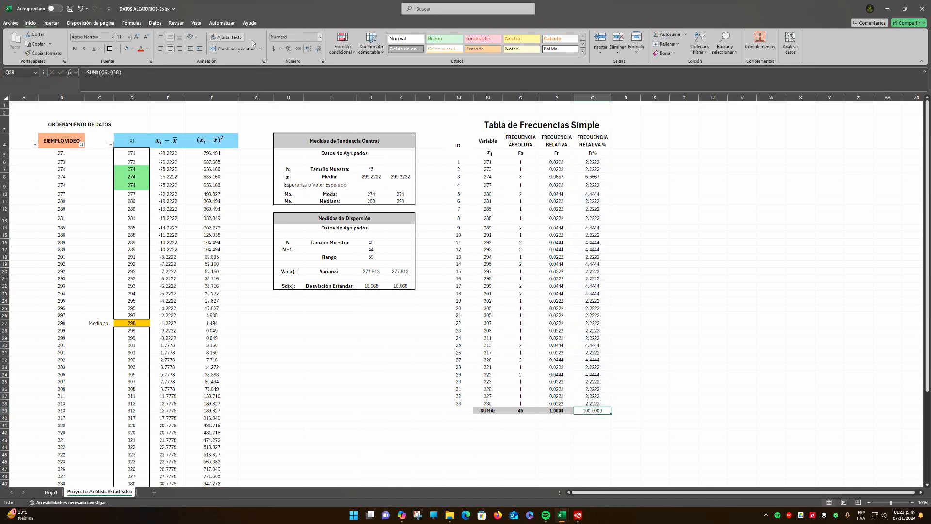
left_click(125, 49)
left_click(674, 336)
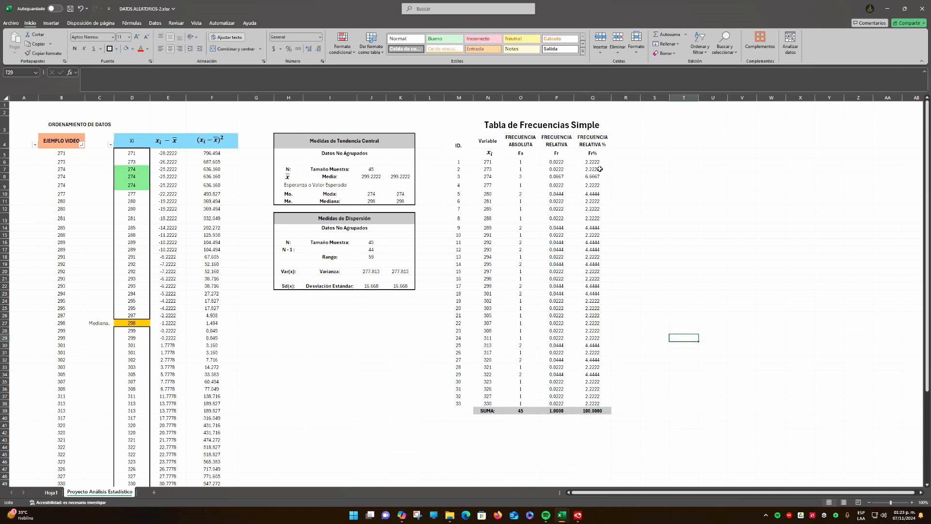
left_click_drag(602, 164, 595, 404)
left_click(656, 202)
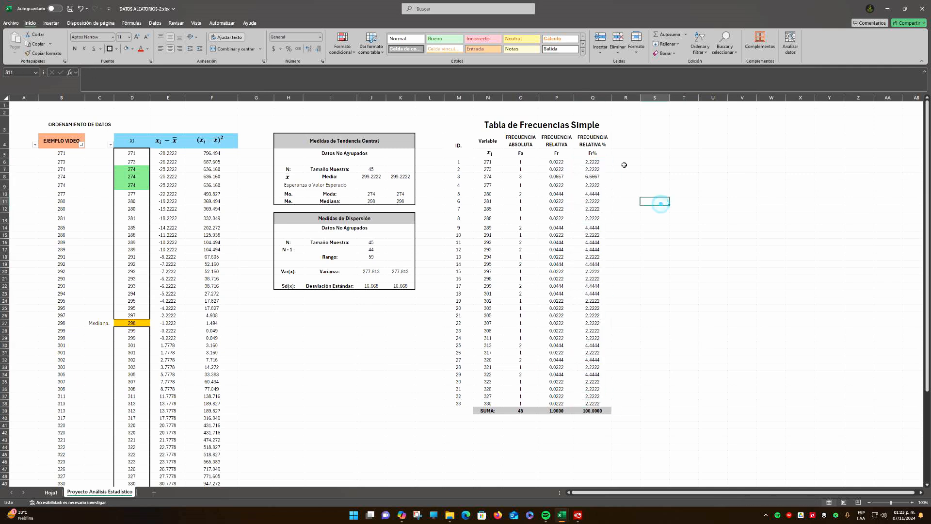
Widen columns P and Q slightly so the two relative frequency columns have matching widths
left_click(603, 146)
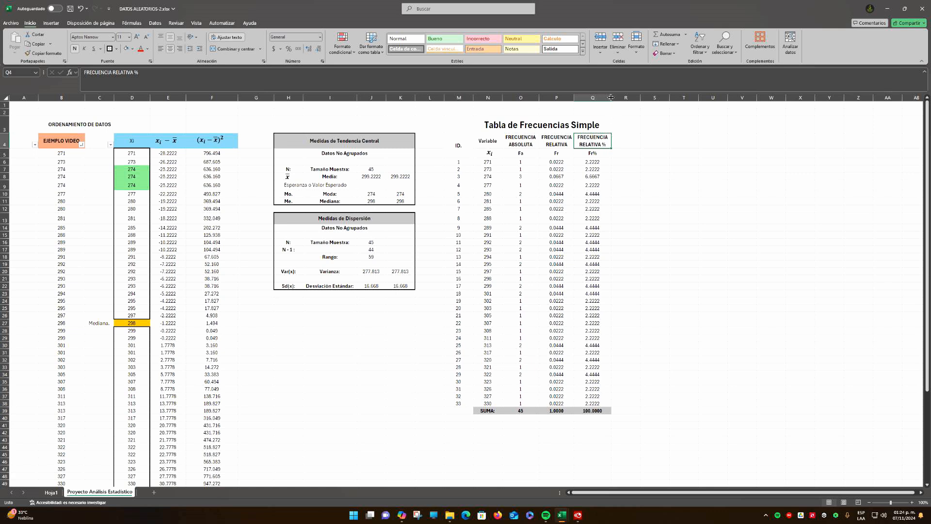
left_click_drag(612, 97, 577, 98)
left_click(630, 142)
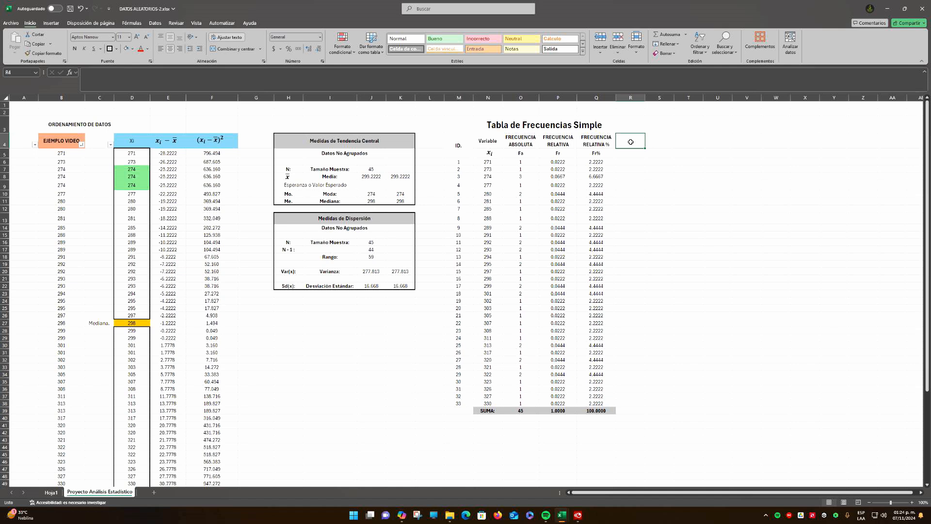
left_click(522, 126)
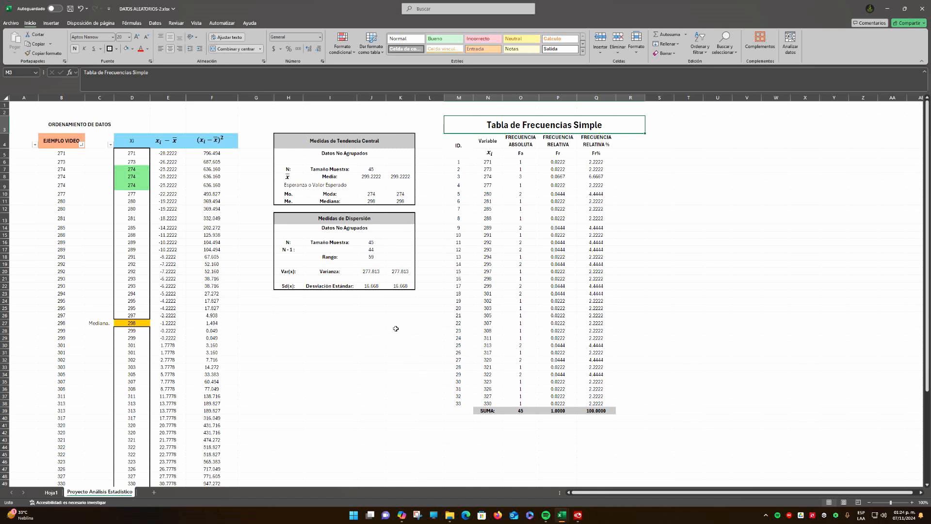
left_click(361, 154)
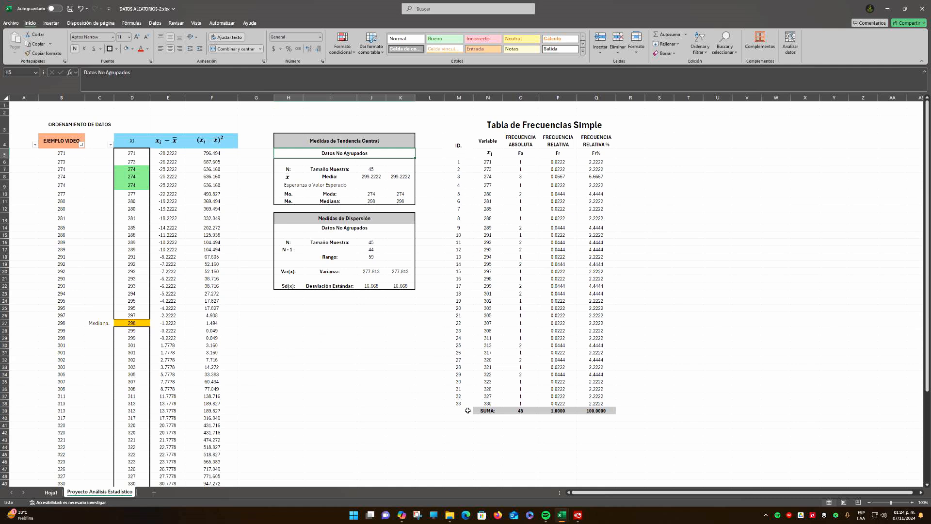
Enter the header FRECUENCIA ABSOLUTA ACUMULADA in R4, beside the percentage frequency header
left_click(633, 144)
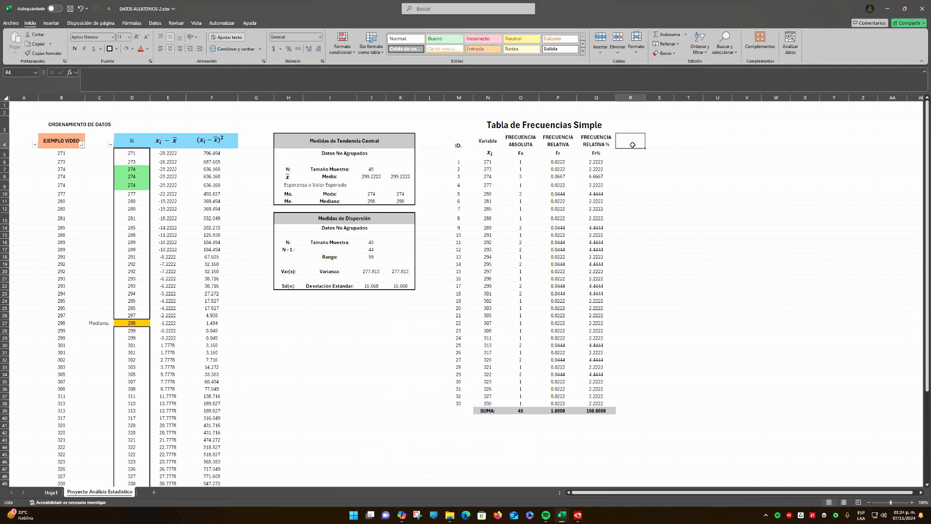
type("F")
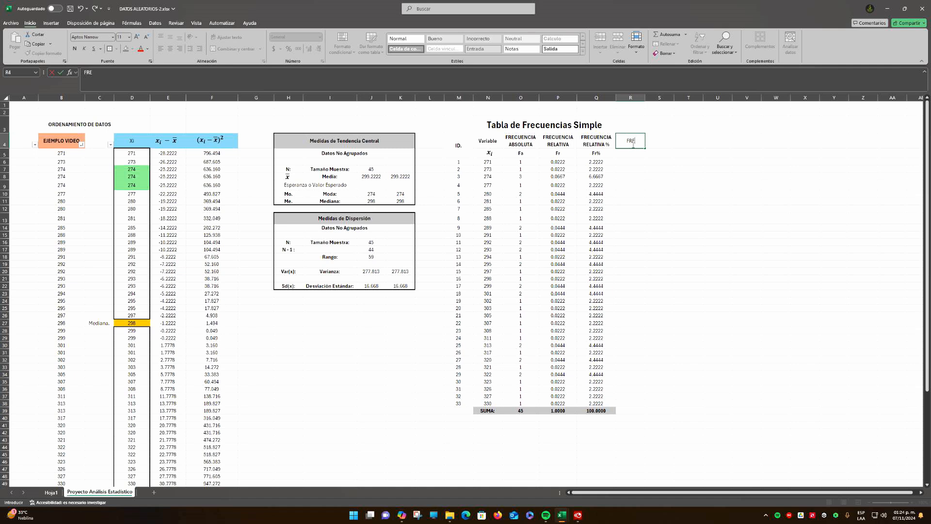
type("RECUENCIA ABSOLUTA ACUMULADA")
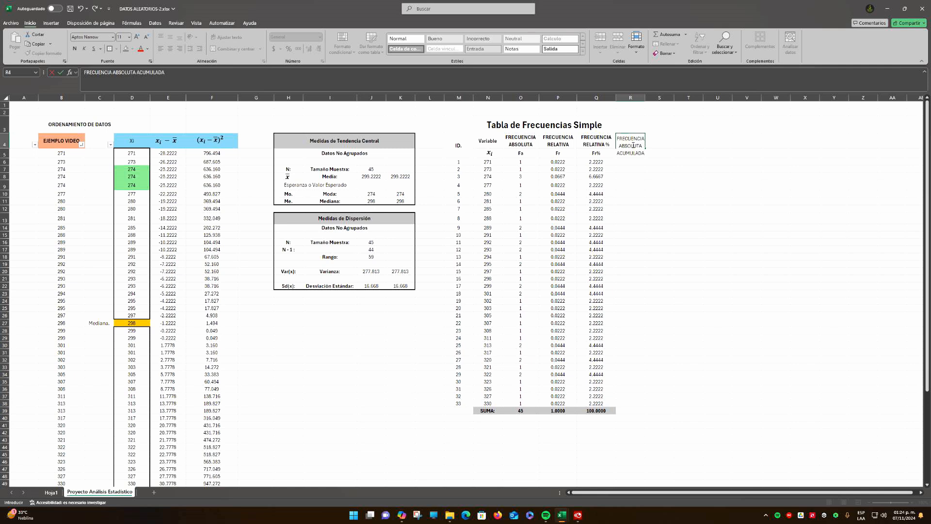
key("Return")
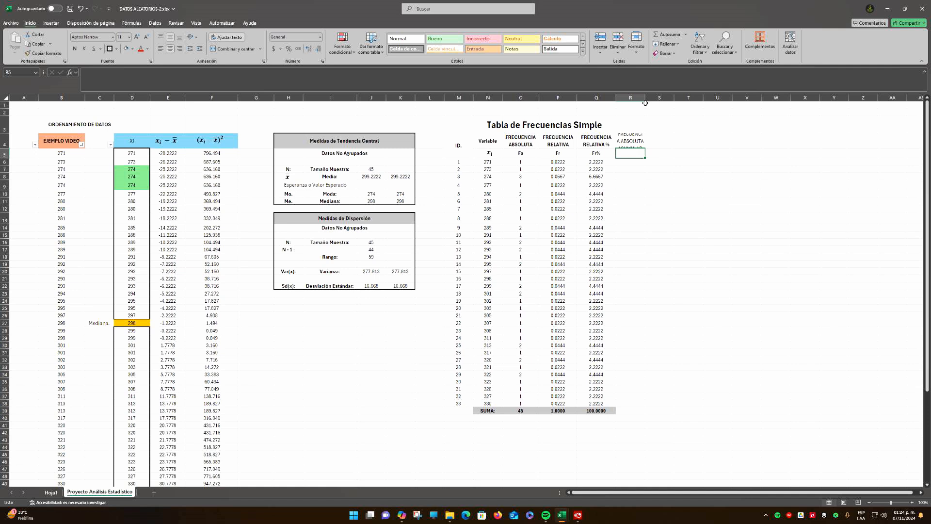
Widen column R and increase the height of row 4 so the new header fits on three lines
left_click_drag(645, 102, 670, 98)
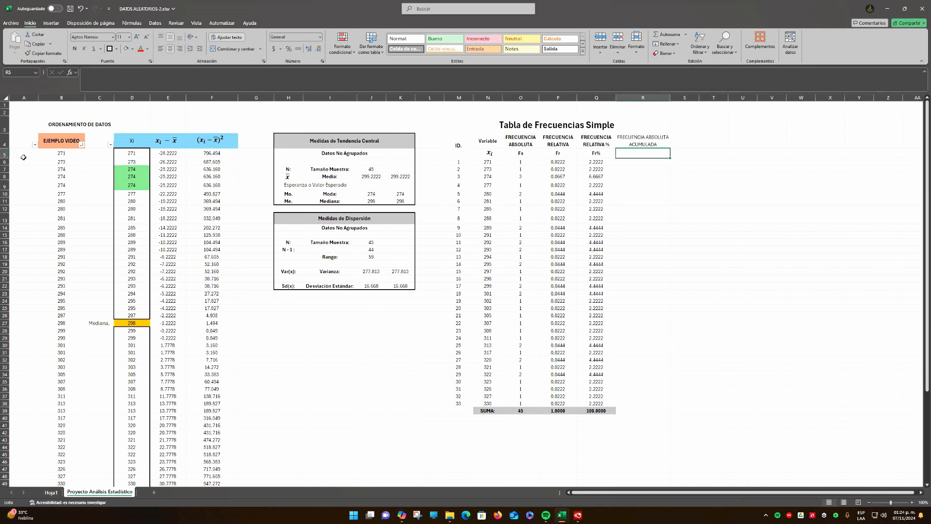
left_click_drag(5, 148, 5, 154)
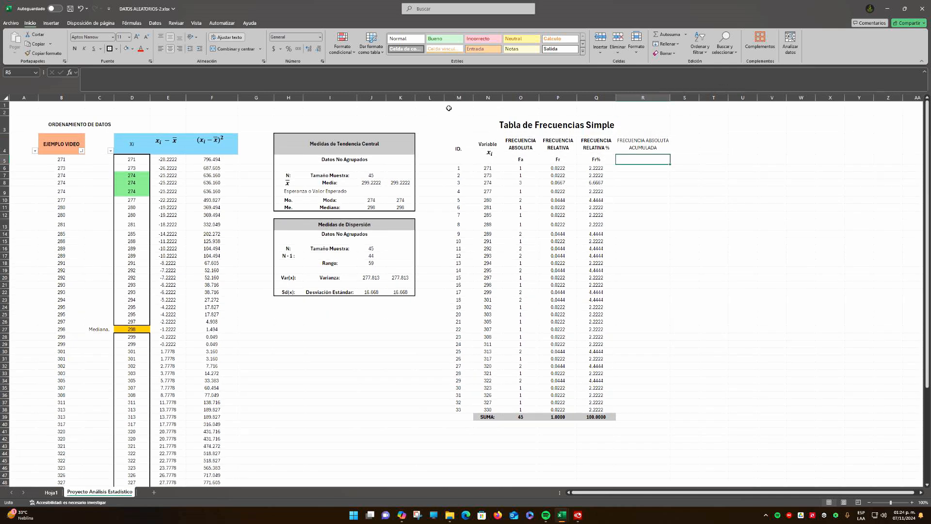
left_click_drag(669, 100, 666, 101)
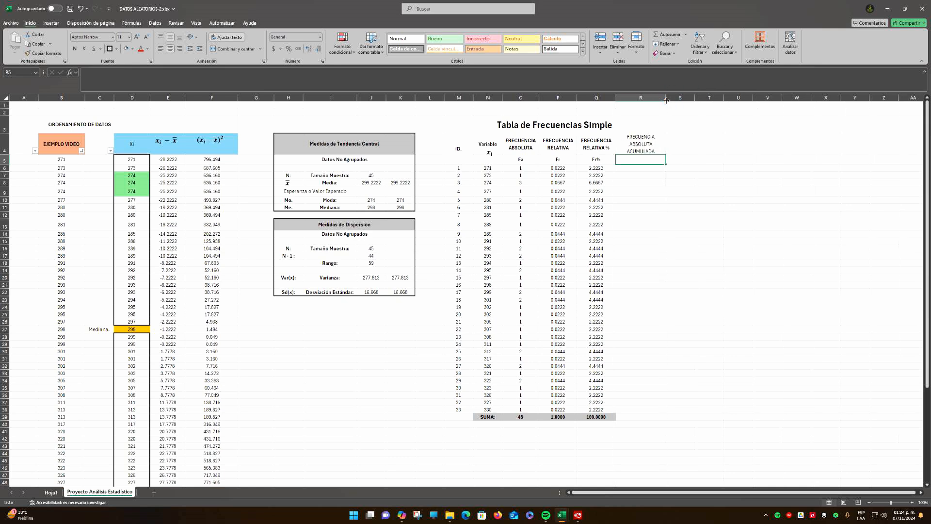
left_click_drag(8, 154, 8, 156)
left_click(551, 194)
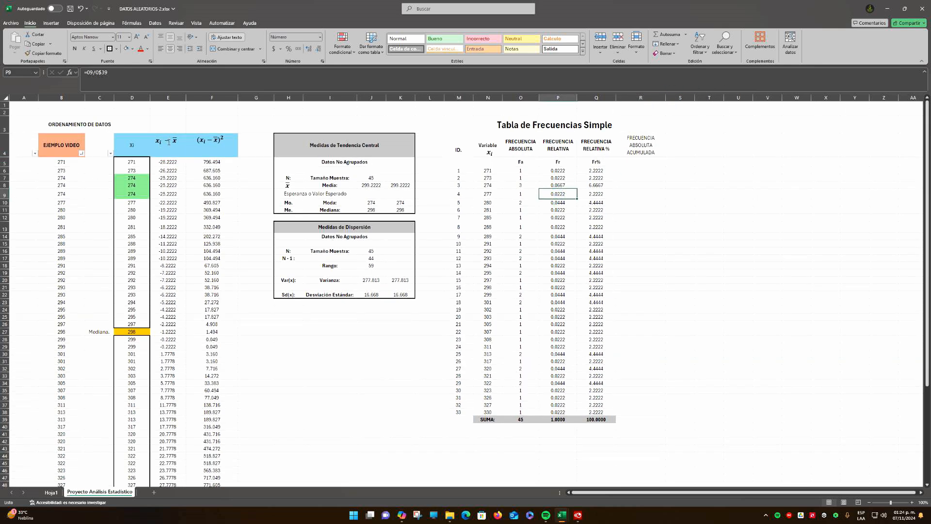
Move the two deviation equation text boxes above columns E and F down to centre them in the taller blue header row
left_click(175, 138)
left_click(175, 138)
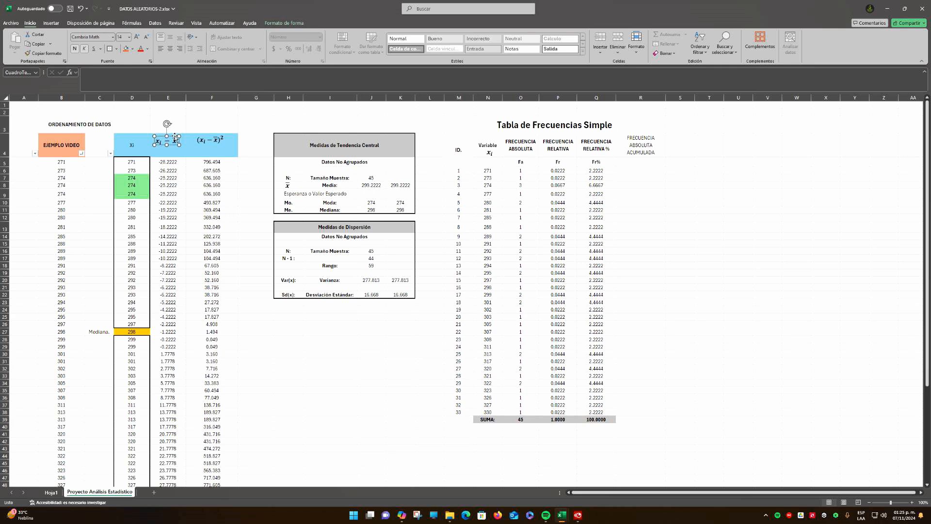
left_click_drag(175, 138, 175, 142)
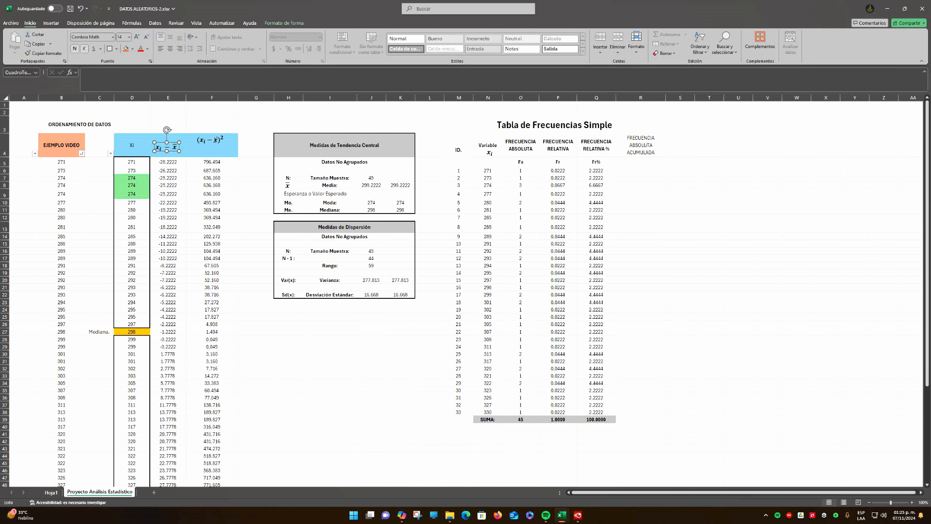
left_click(212, 140)
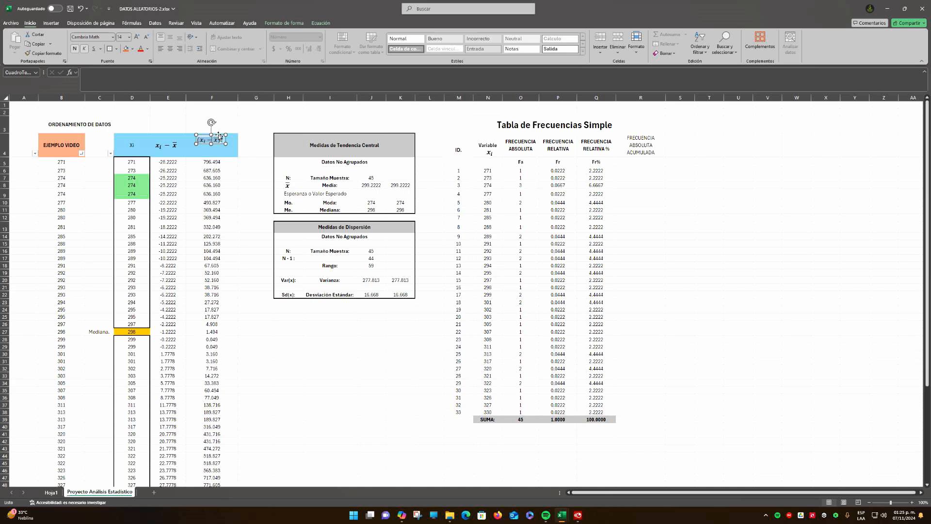
left_click(219, 136)
key("Down")
key("Down")
key("Down")
left_click(254, 266)
Save the workbook
scroll(339, 328, "down", 4)
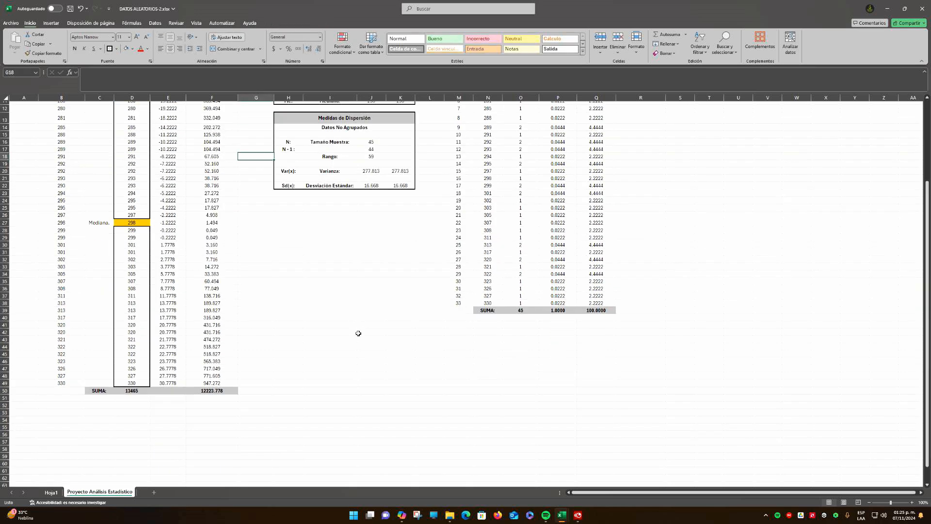
scroll(358, 334, "up", 4)
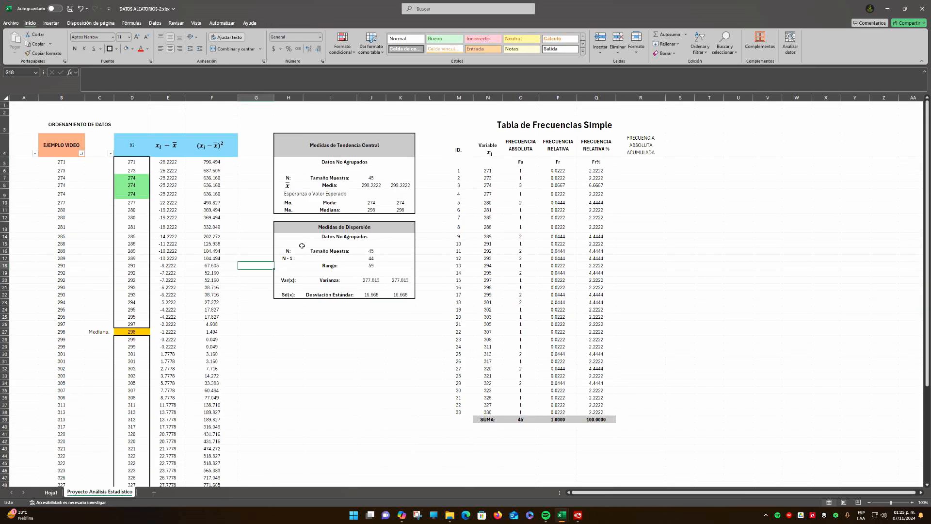
left_click(70, 9)
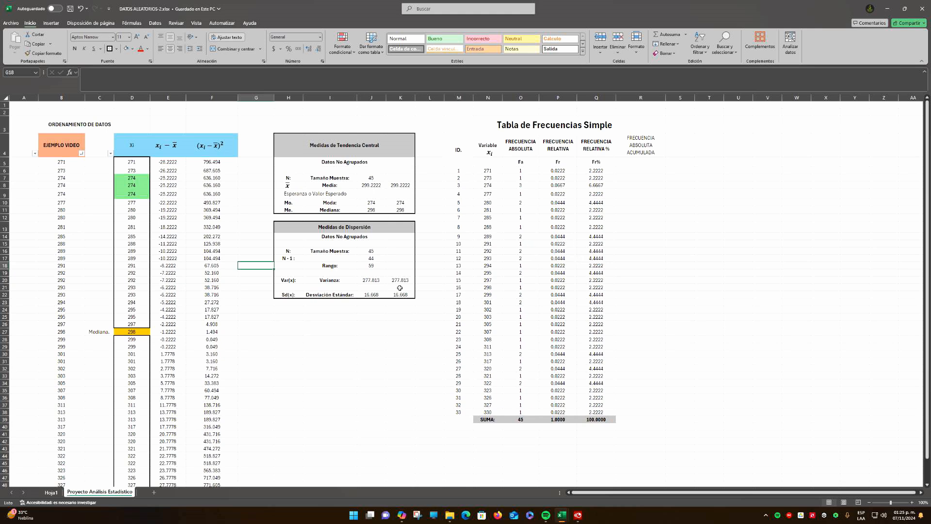
left_click(379, 346)
Make the R4 header bold and enter the bold symbol Faa below it in R5
left_click(648, 145)
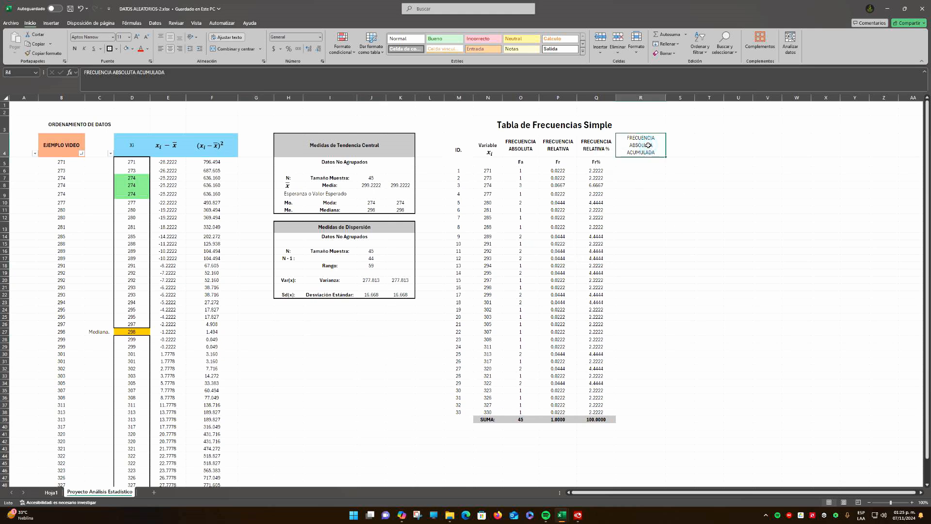
key("ctrl+n")
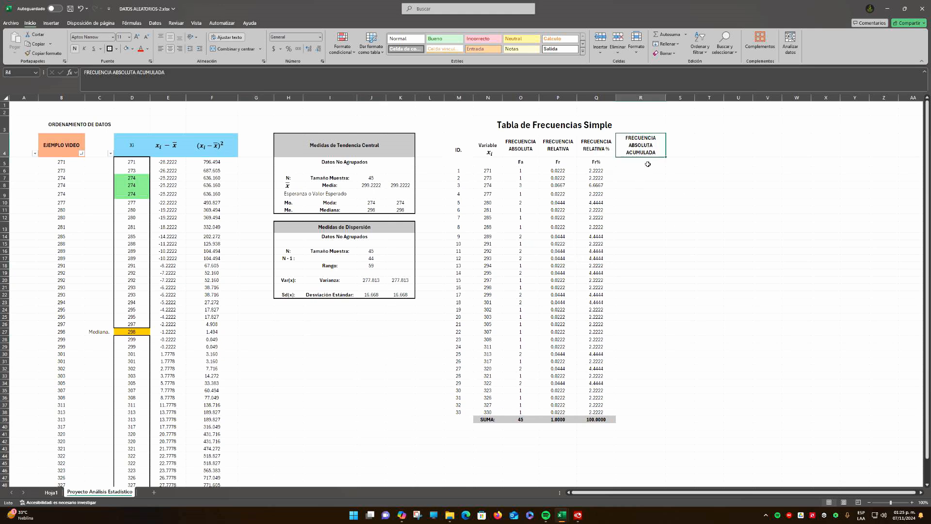
left_click(647, 164)
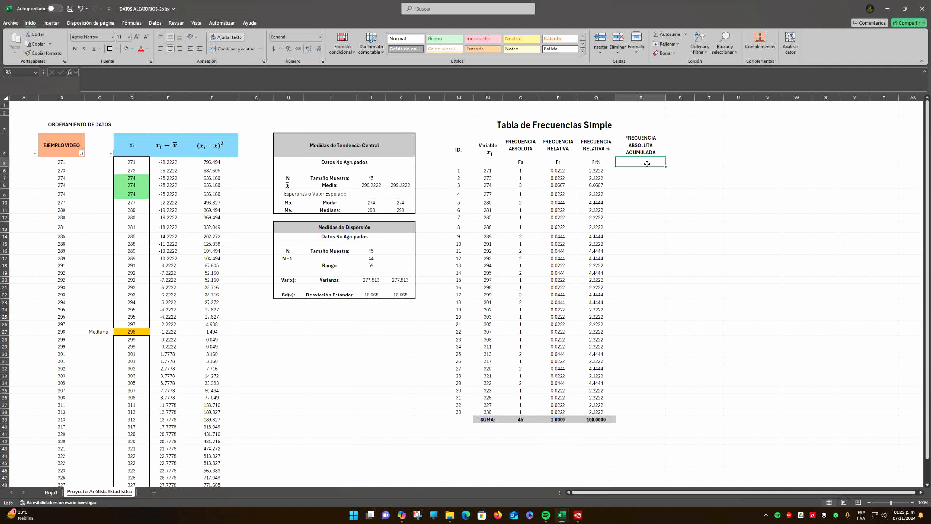
type("Faa")
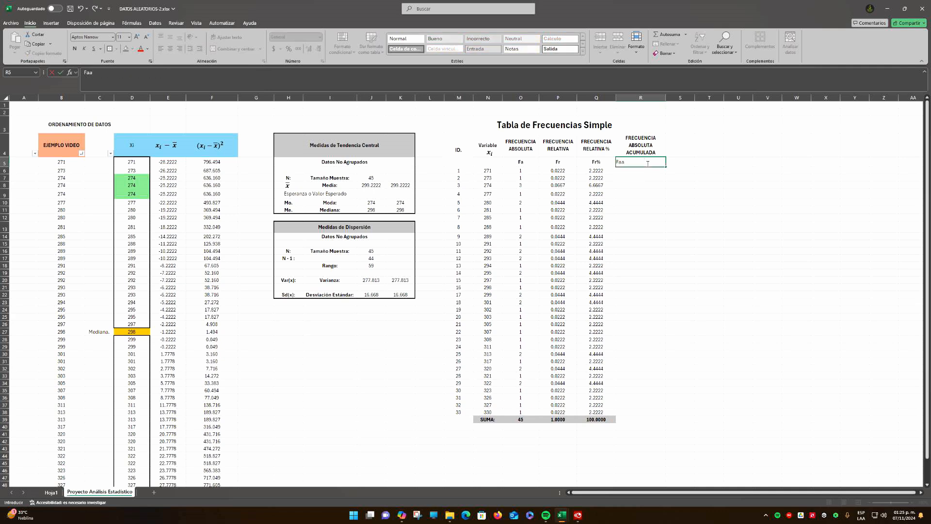
key("ctrl+Return")
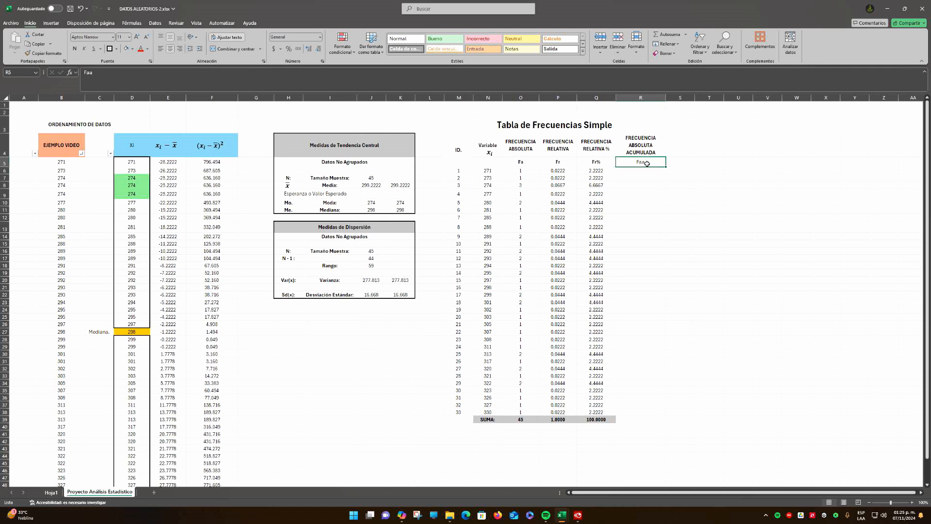
key("ctrl+n")
key("Return")
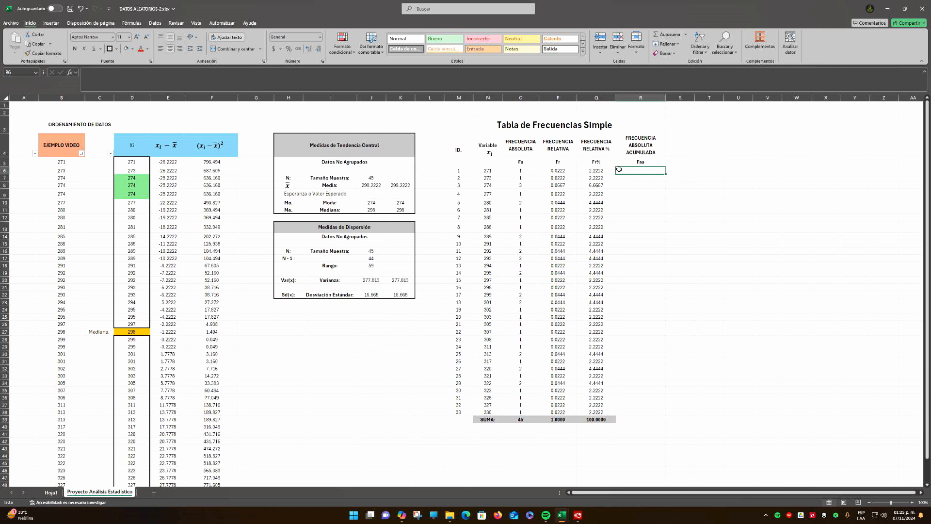
Enter the formula =O6 in R6 as the first cumulative absolute frequency
left_click_drag(540, 156, 543, 418)
type("?")
key("BackSpace")
type("=")
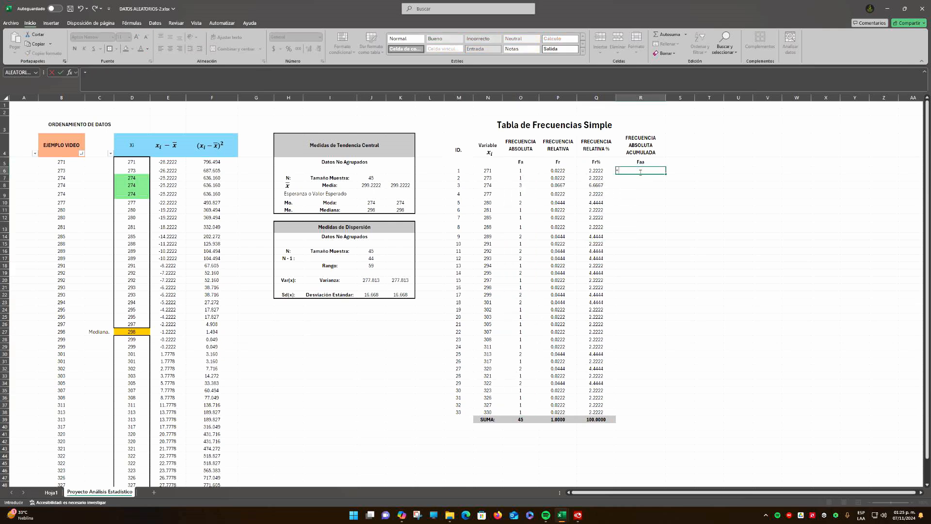
left_click(515, 172)
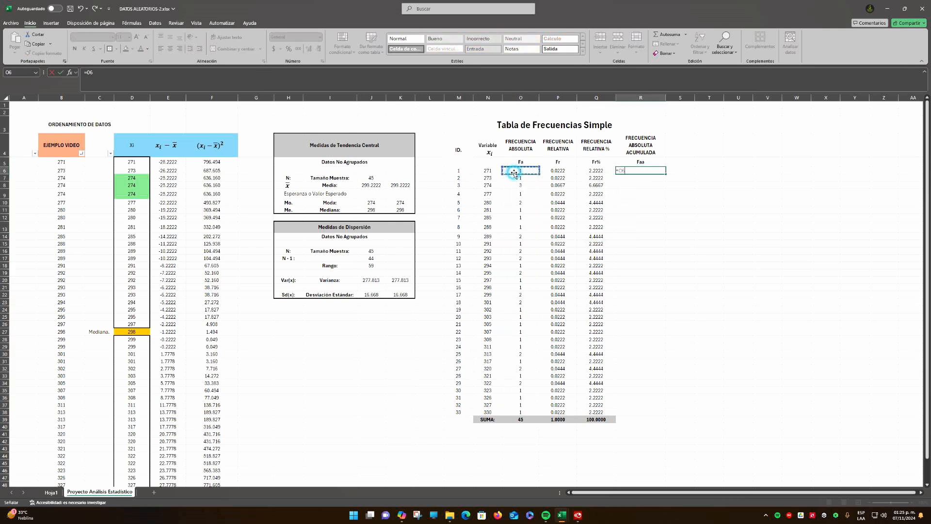
key("Return")
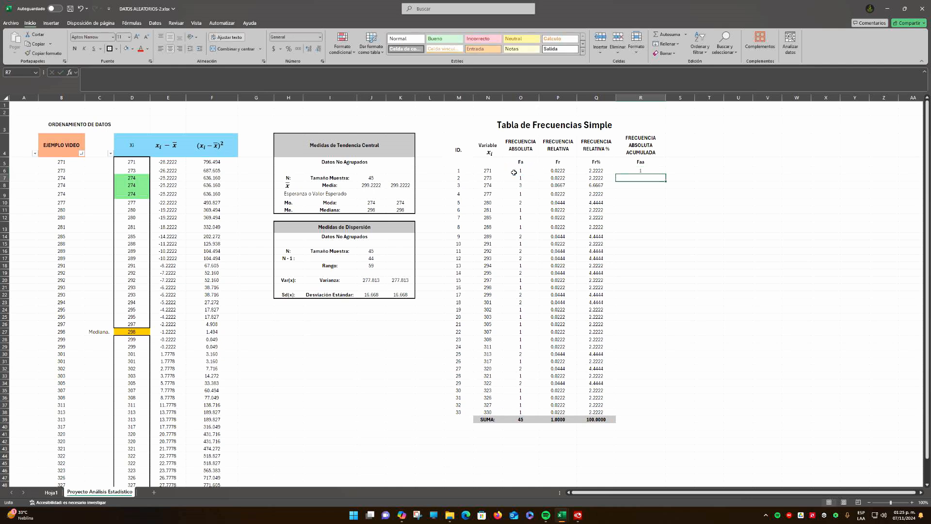
Enter the formula =R6+O7 in R7 to add the second absolute frequency to the running total
left_click(636, 170)
left_click(639, 179)
type("?")
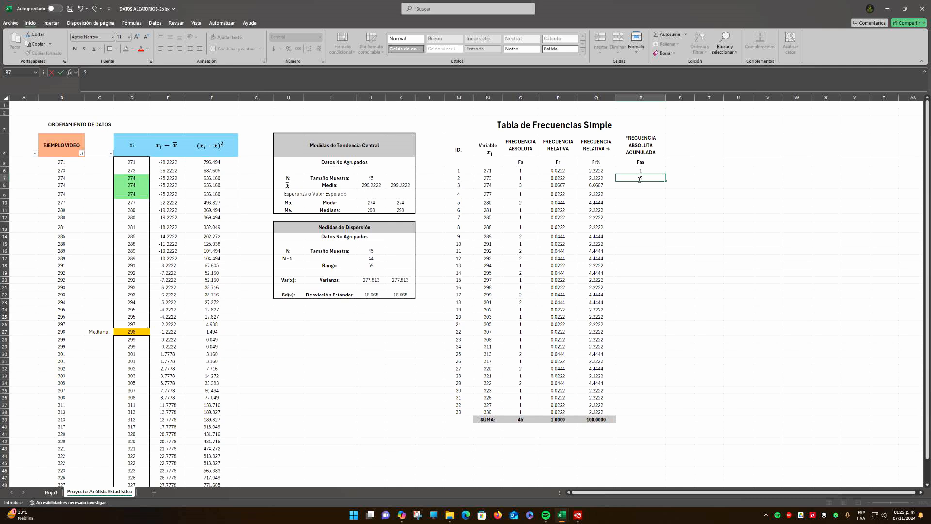
type("=")
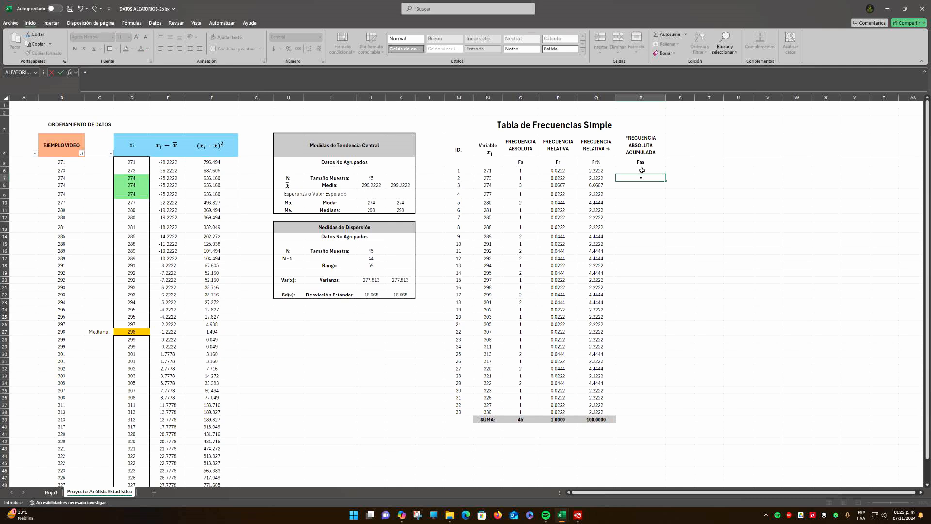
left_click(641, 170)
type("+")
left_click(521, 178)
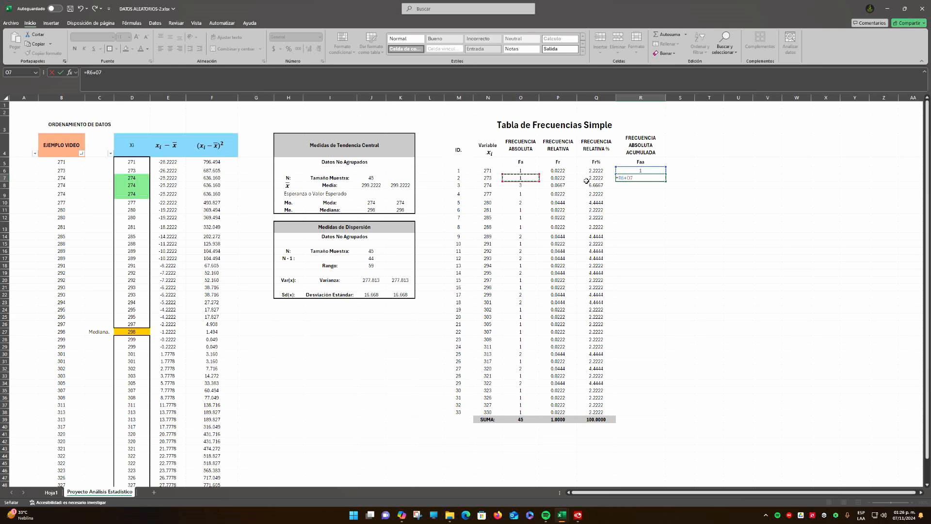
key("Return")
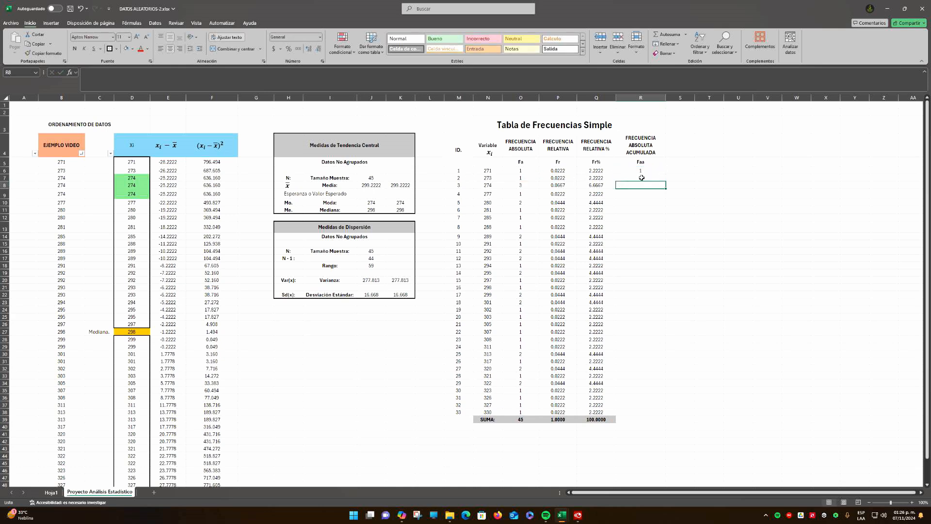
Fill the cumulative frequency formula from R7 down through R38
left_click(653, 177)
left_click_drag(666, 183, 668, 415)
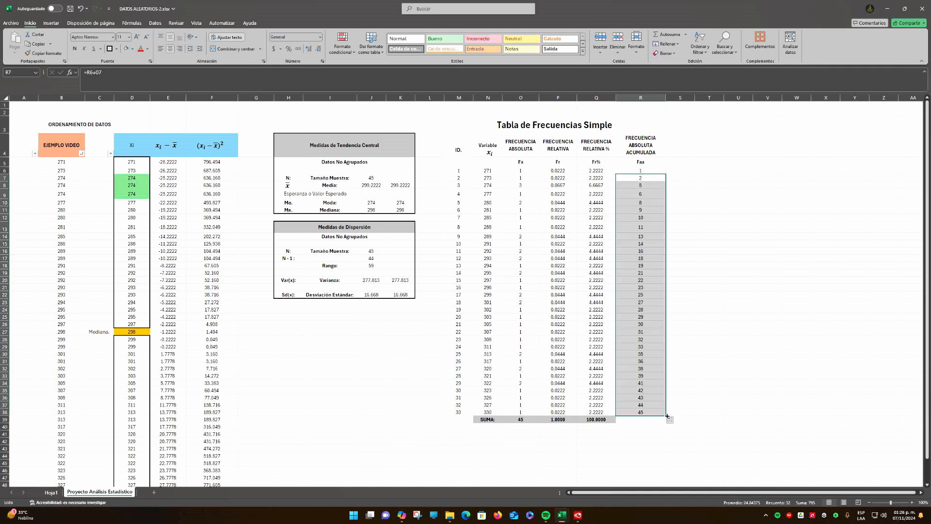
left_click(684, 403)
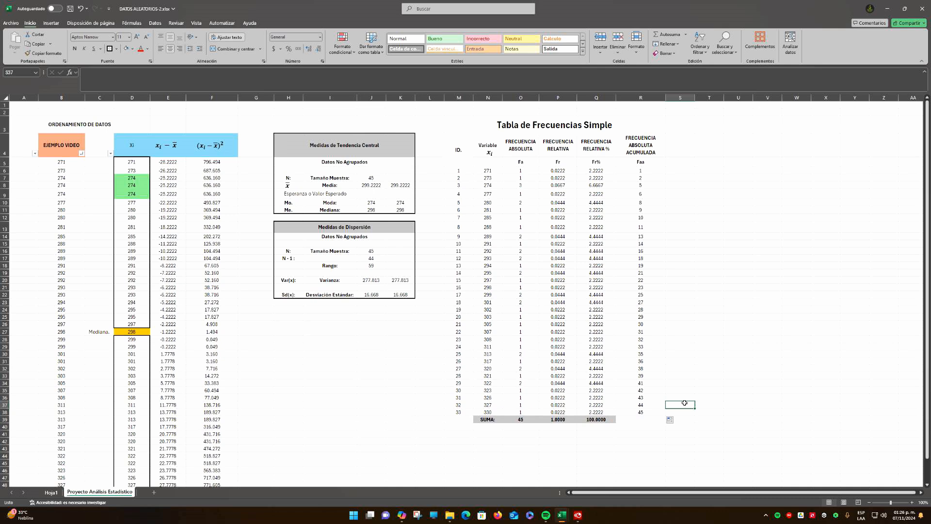
Compare the last cumulative absolute frequency in R38 with the absolute frequency total in O39
left_click(641, 413)
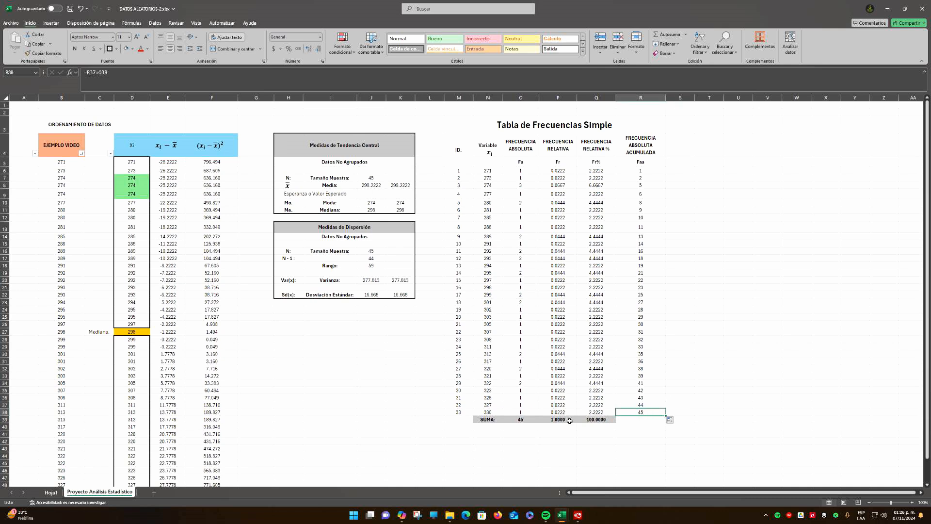
left_click(521, 420)
left_click(641, 413)
left_click(516, 420)
left_click(641, 412)
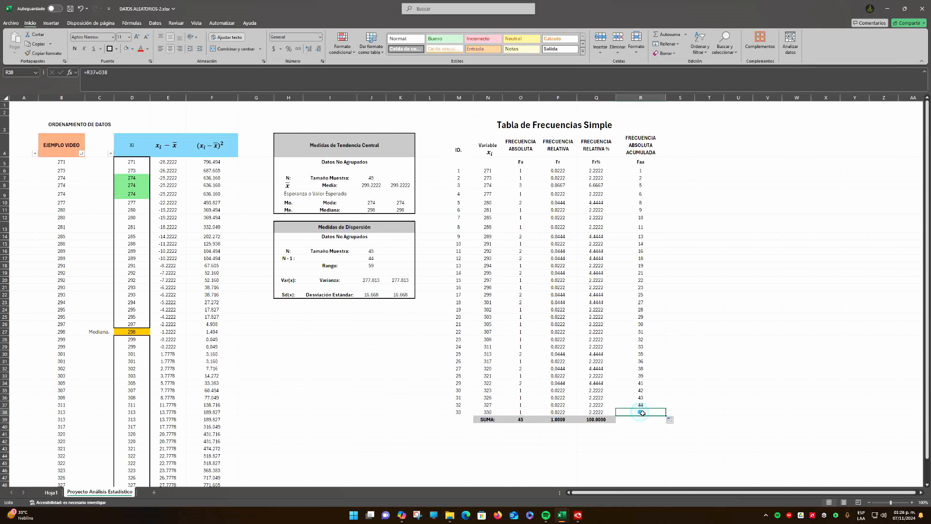
left_click(524, 418)
left_click(635, 412)
left_click(645, 153)
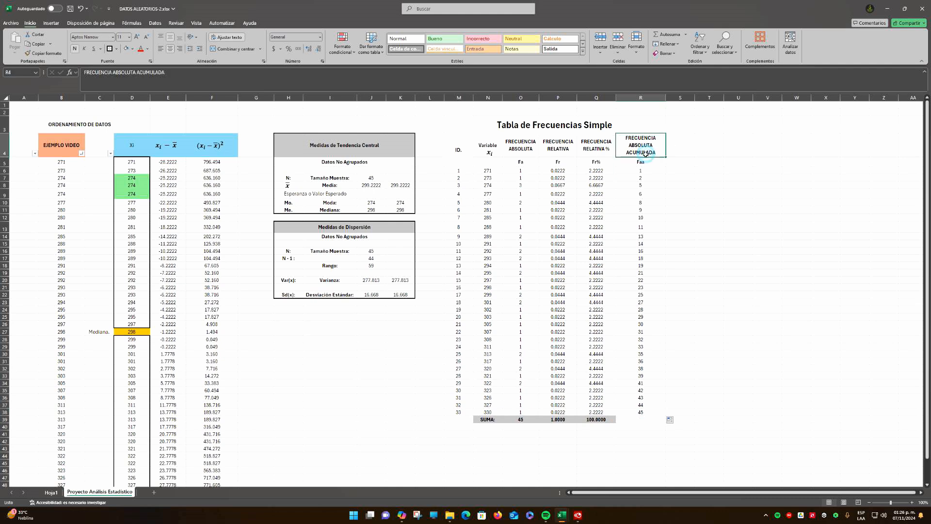
Widen column S to about the width of column R
left_click(604, 150)
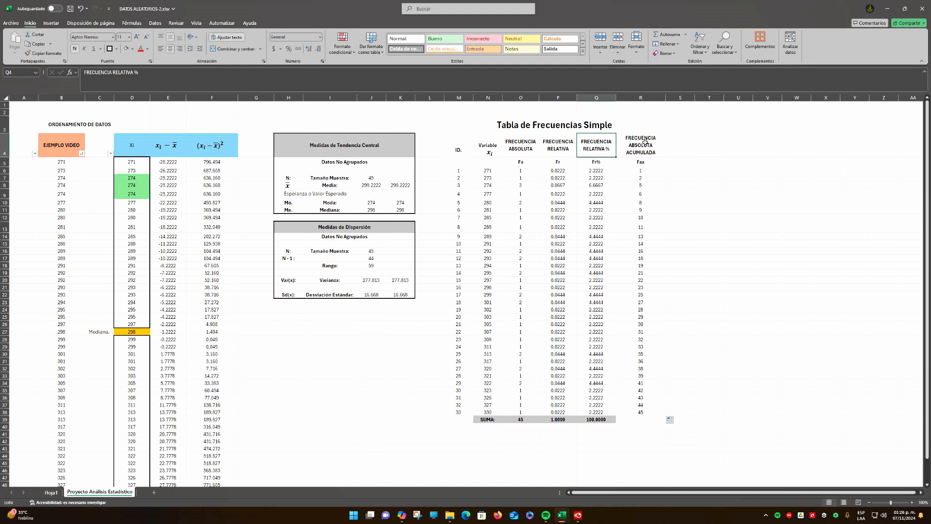
left_click(682, 148)
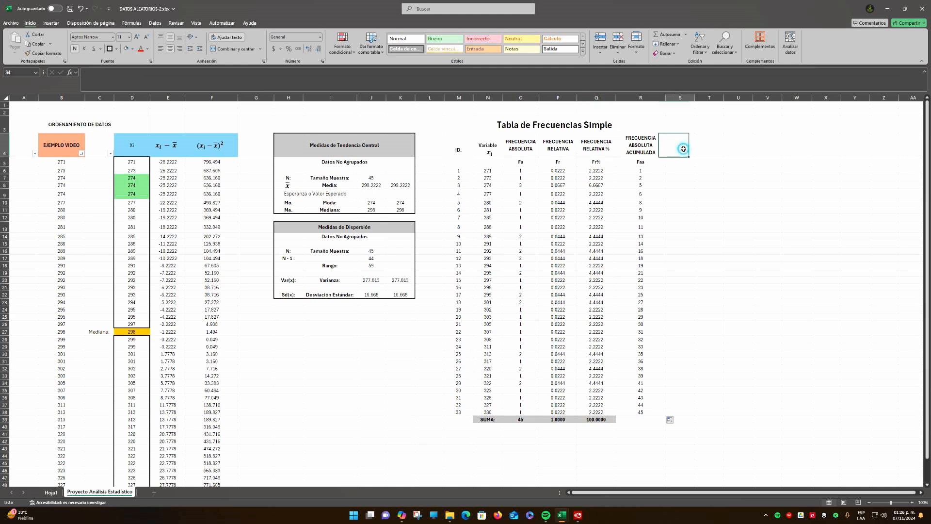
left_click_drag(694, 97, 717, 98)
Copy the FRECUENCIA RELATIVA % header from Q4 to S4 and extend it to FRECUENCIA RELATIVA % ACUMULADA
left_click(608, 144)
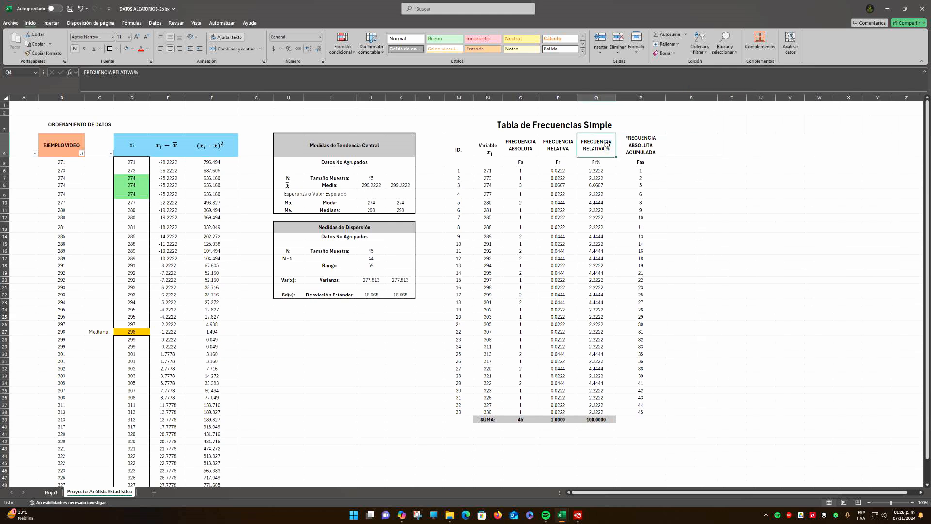
key("ctrl+c")
left_click(676, 145)
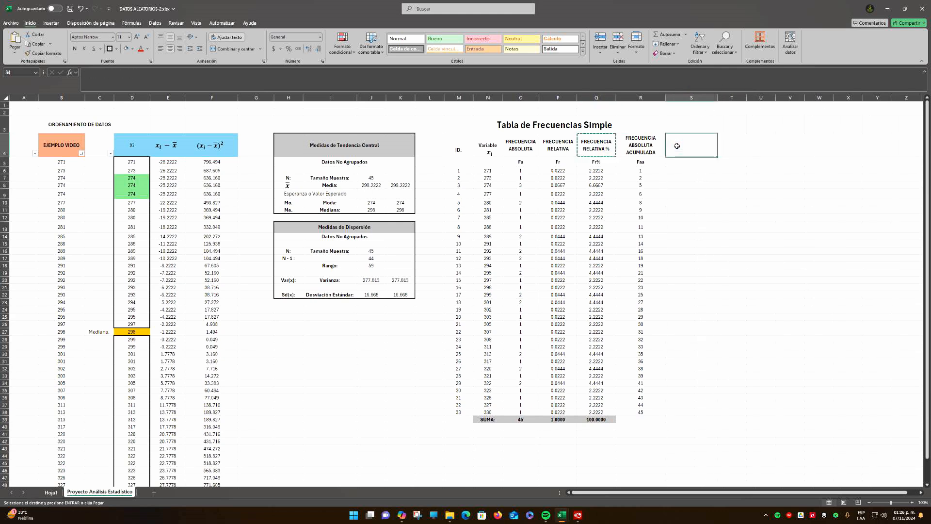
key("ctrl+v")
left_click(151, 75)
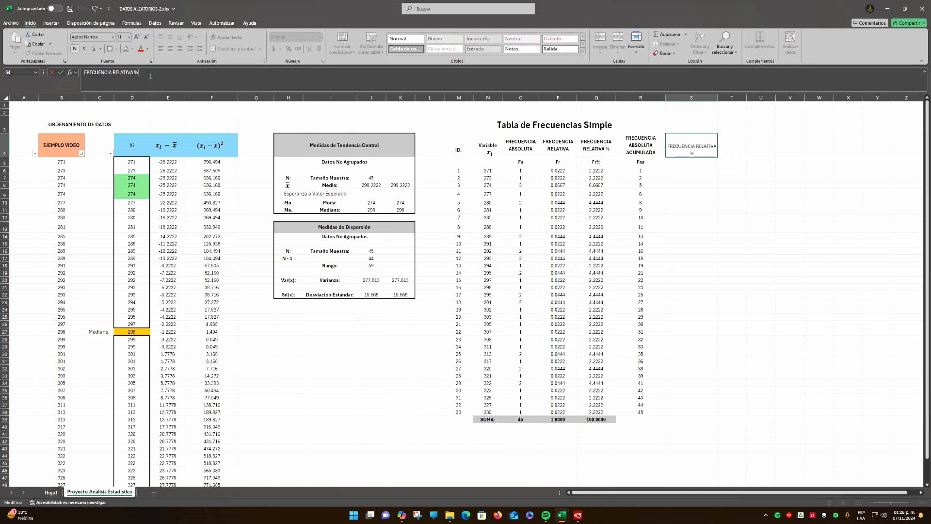
type("ACUMULADA")
key("ctrl+Return")
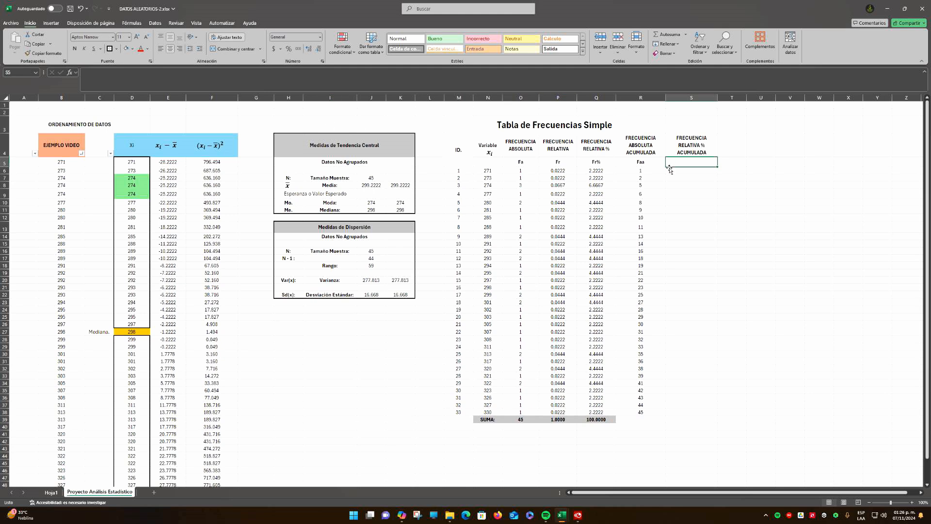
Enter the abbreviation Fr%a in S5 under the new cumulative percentage header
type("f")
key("BackSpace")
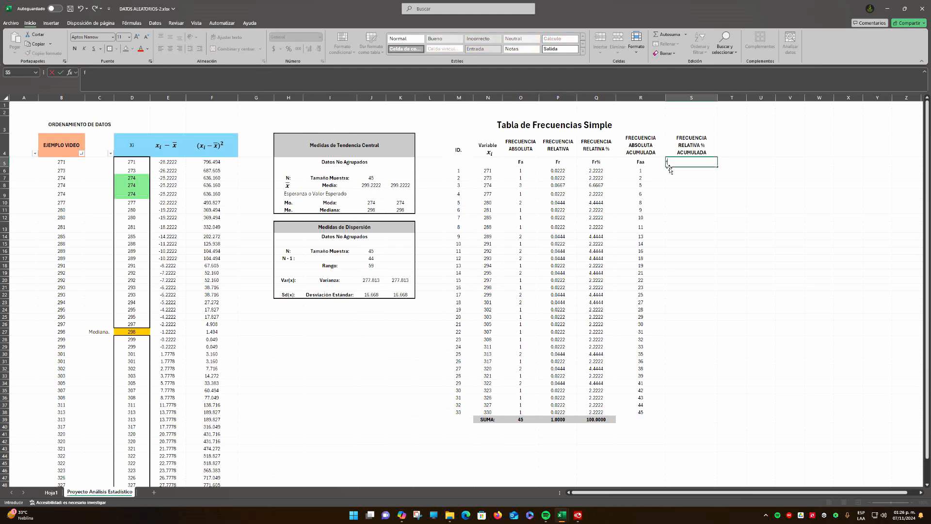
type("F")
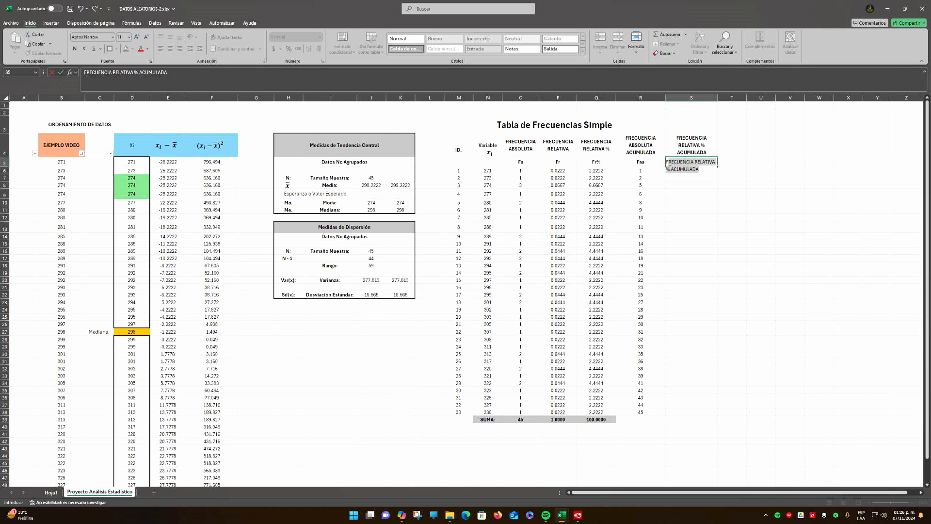
type("r%a")
key("ctrl+Return")
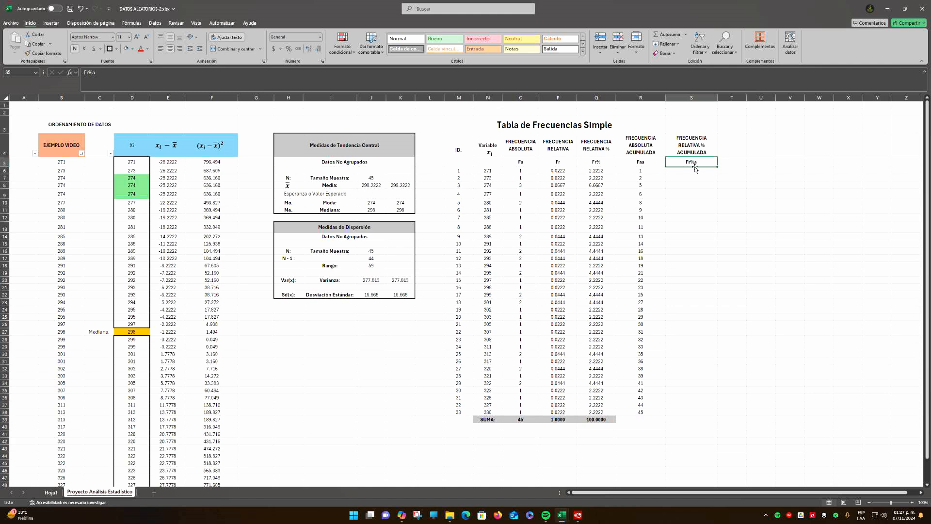
left_click(691, 171)
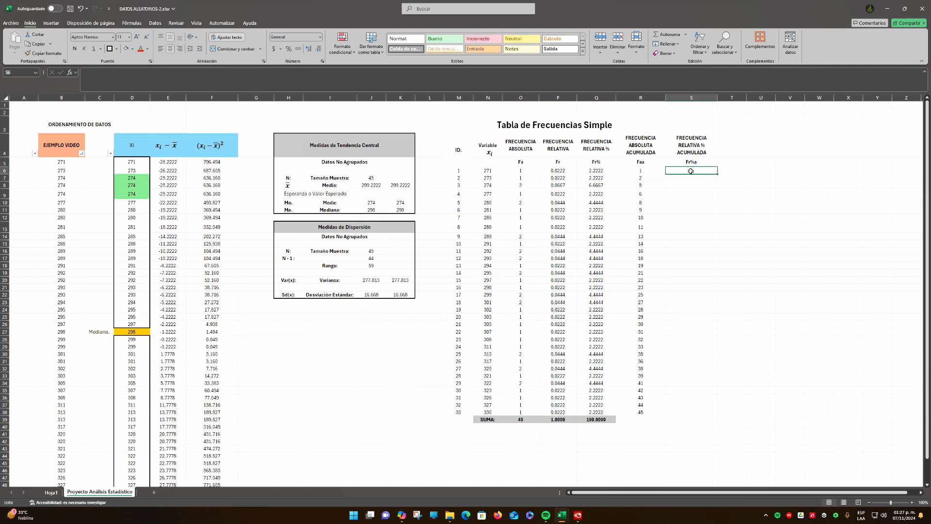
type("=")
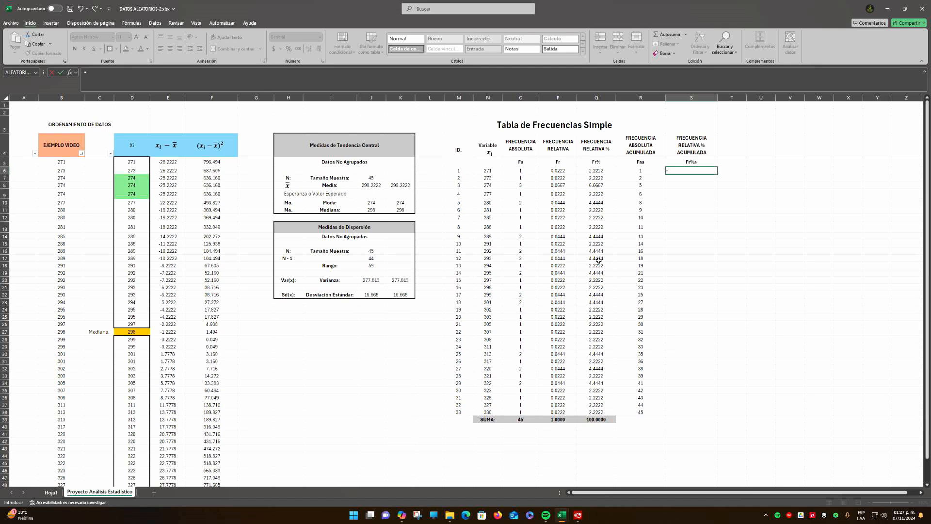
key("Escape")
left_click_drag(600, 171, 598, 412)
Enter the formula =Q6 in S6 to start the cumulative relative percentage column
left_click(687, 172)
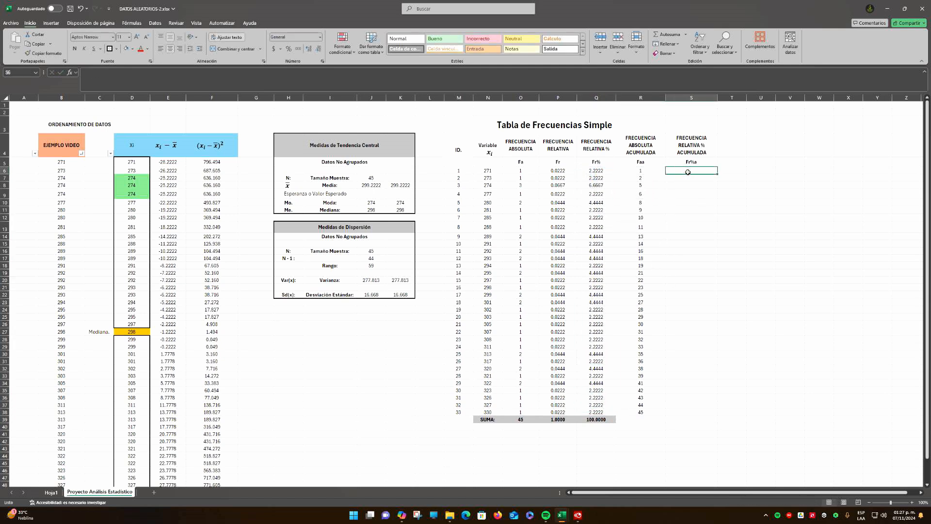
type("=")
left_click(597, 171)
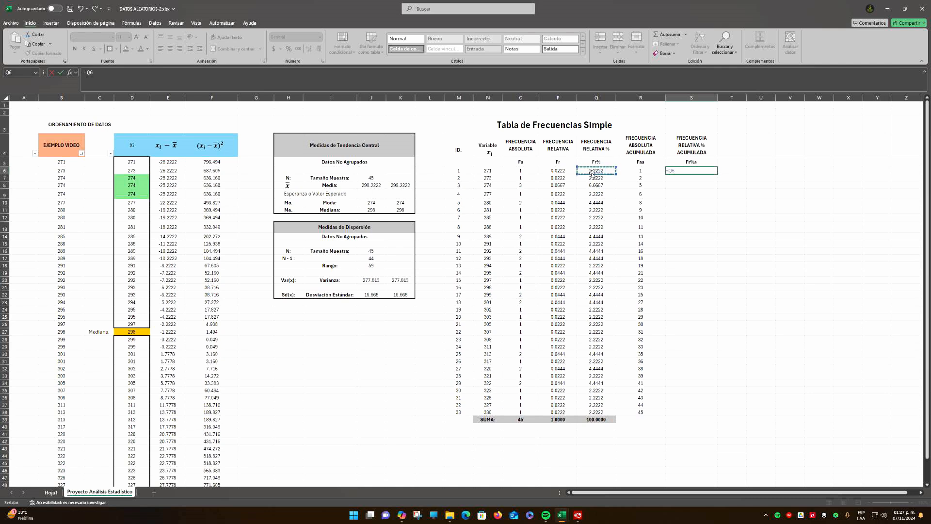
key("Return")
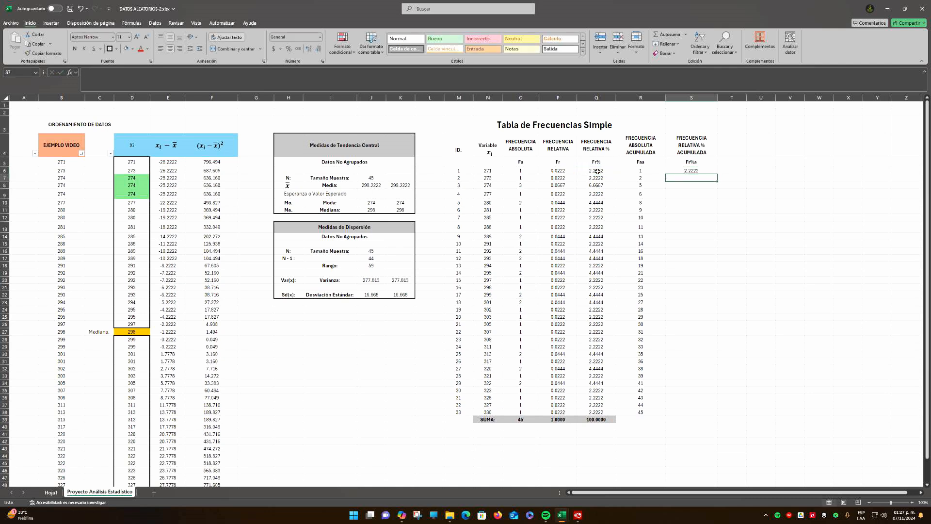
Enter the formula =S6+Q7 in S7 to add the second relative percentage to the running total
type("=")
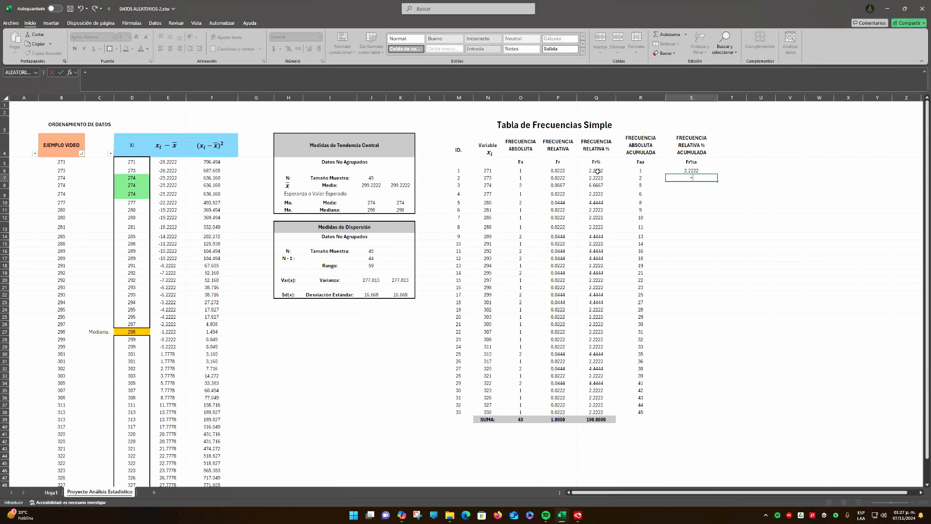
left_click(704, 170)
type("+")
left_click(600, 178)
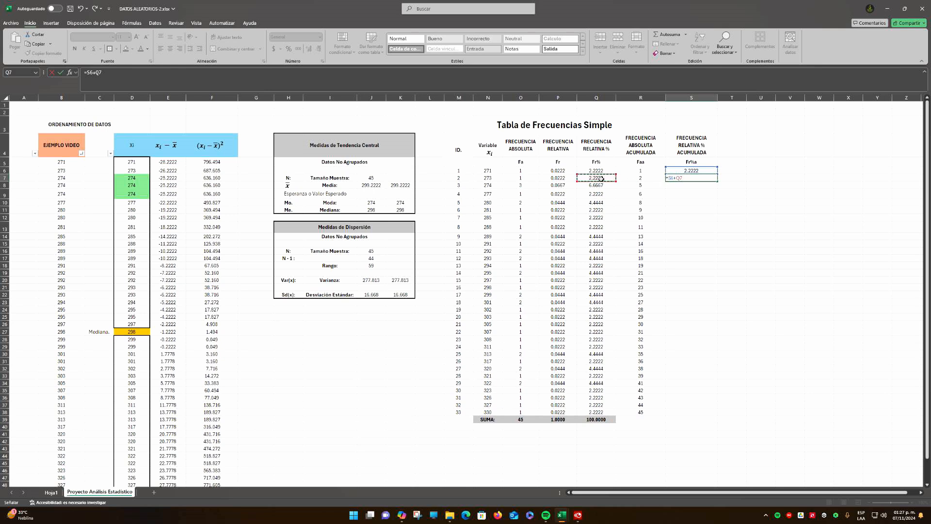
key("Return")
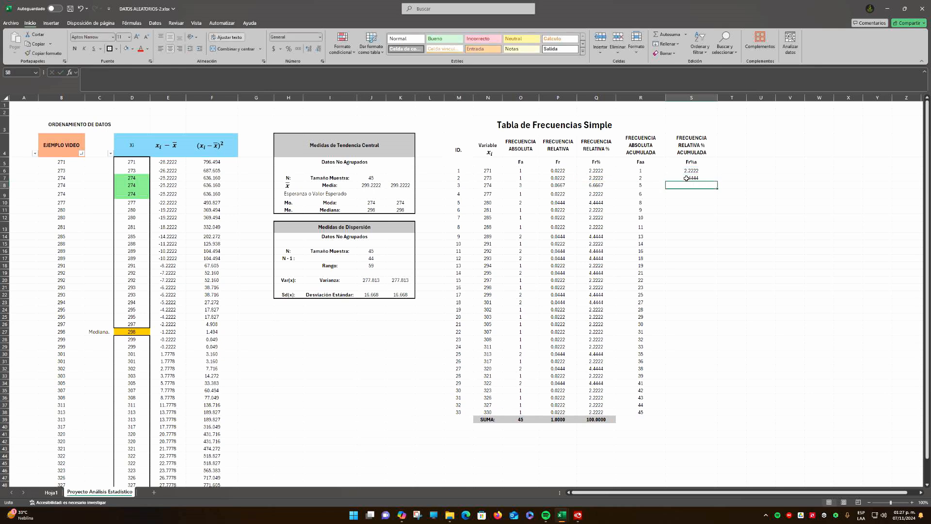
Fill the cumulative percentage formula from S7 down through S38 and check the last value in S38
left_click(685, 179)
left_click_drag(718, 182, 718, 415)
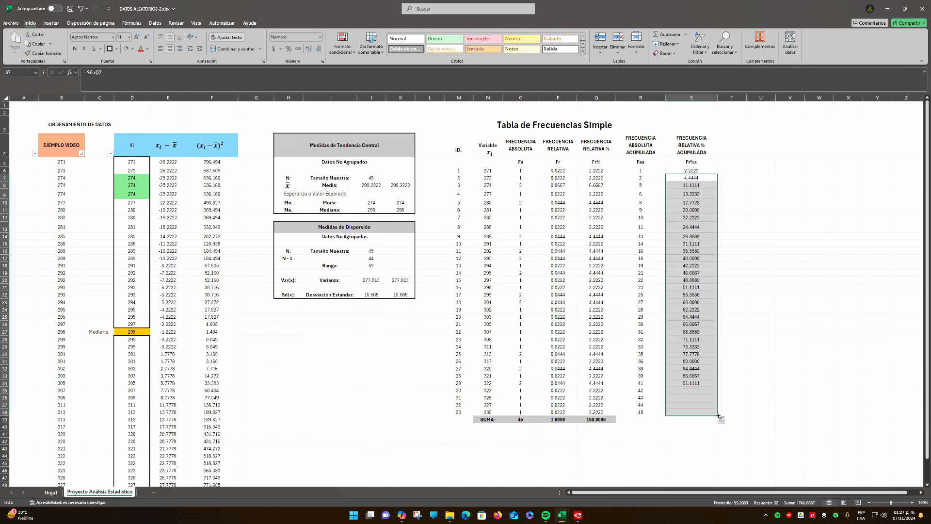
left_click(721, 400)
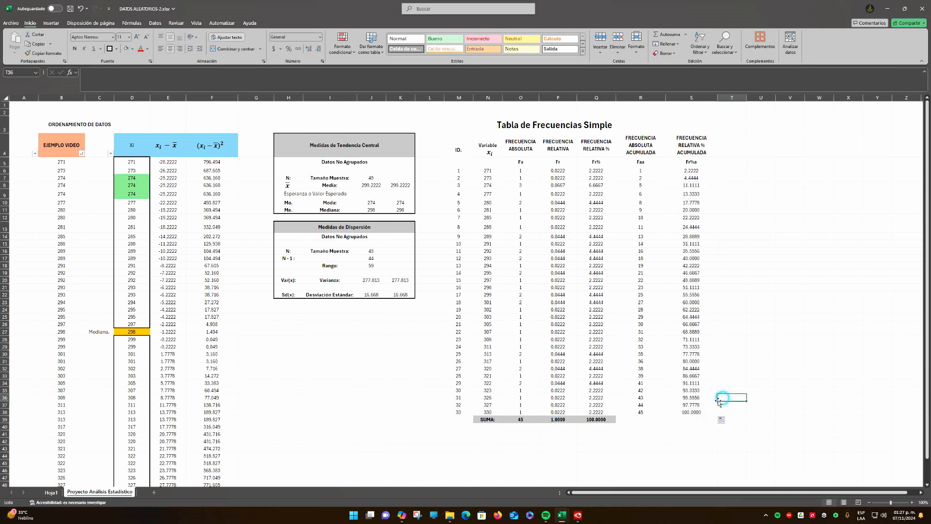
left_click(694, 413)
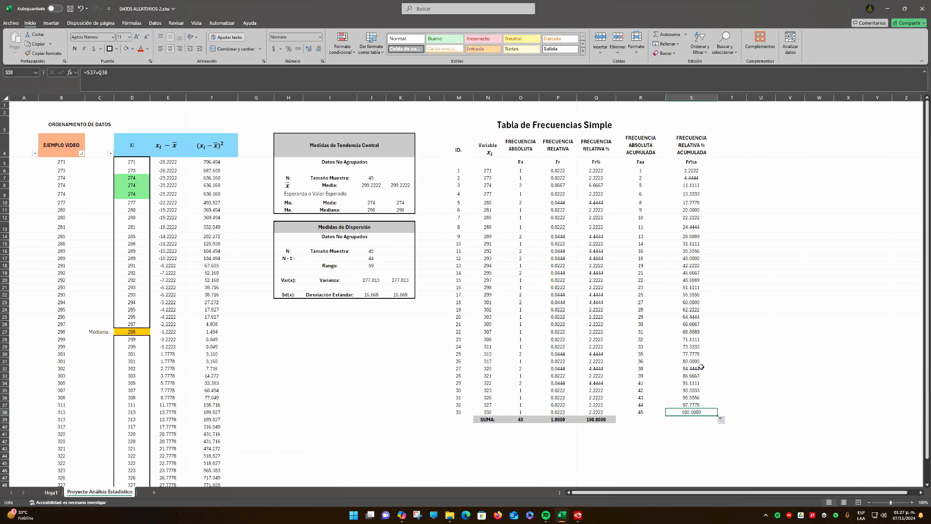
left_click(772, 266)
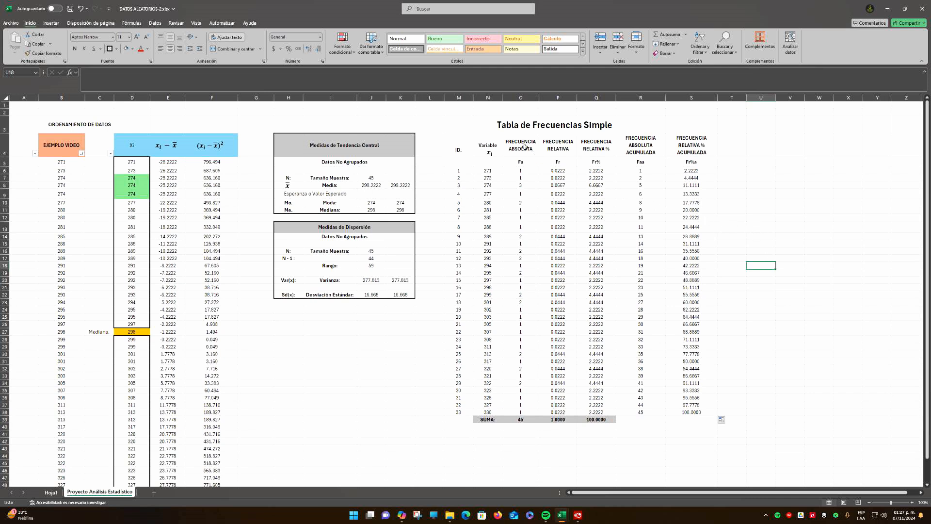
Re-merge and center the Tabla de Frecuencias Simple title across M3:S3
left_click(482, 126)
left_click_drag(530, 127, 689, 125)
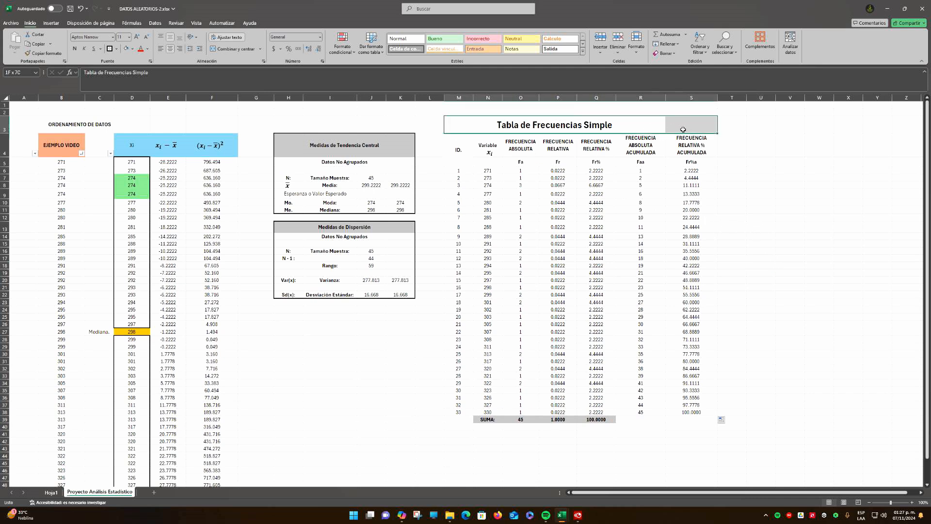
left_click(239, 50)
left_click(239, 50)
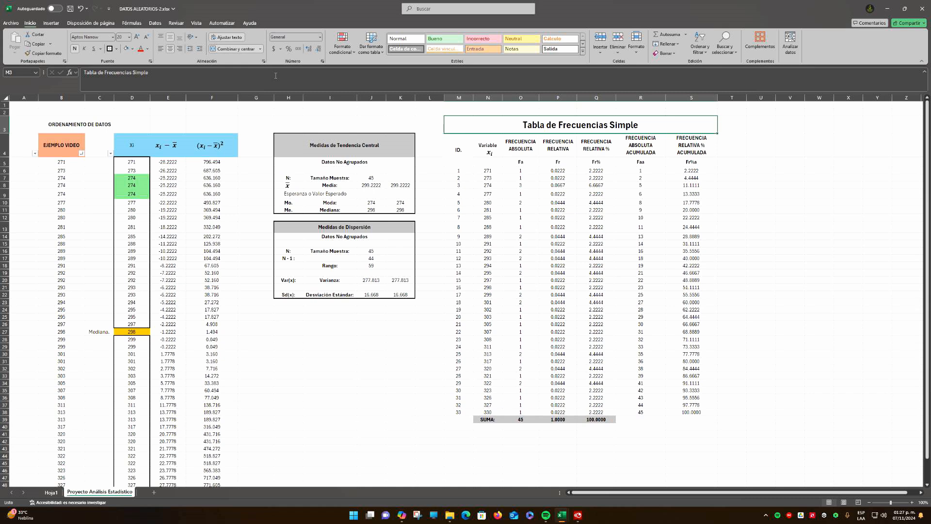
left_click(740, 221)
Fill the merged table title cell M3:S3 with light blue
left_click(491, 127)
left_click(126, 49)
left_click(132, 49)
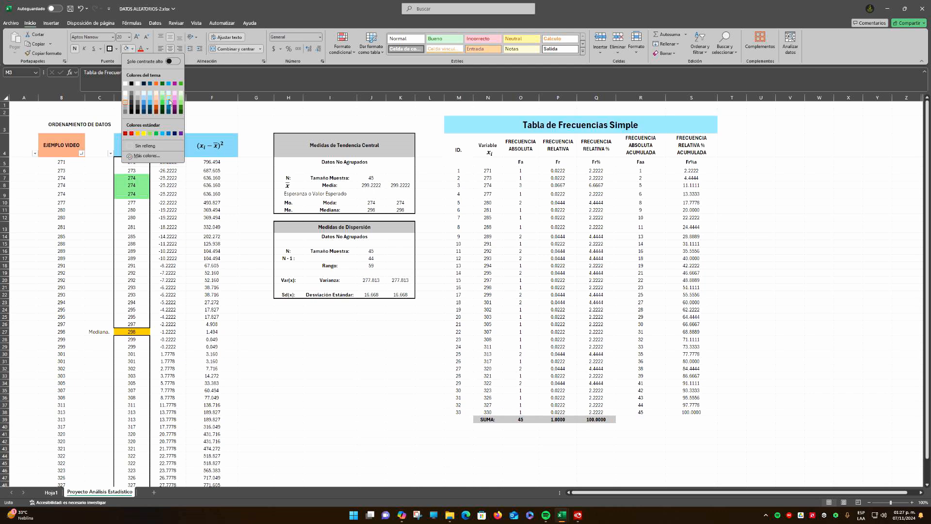
left_click(170, 102)
Fill the table's column header rows M4:S5 with light gray
left_click_drag(465, 155, 693, 158)
left_click(132, 48)
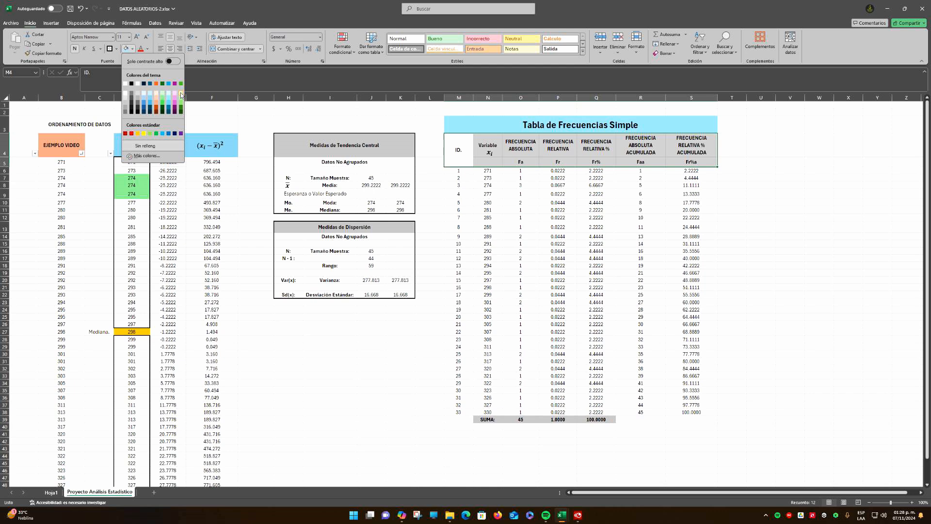
left_click(140, 94)
left_click(558, 217)
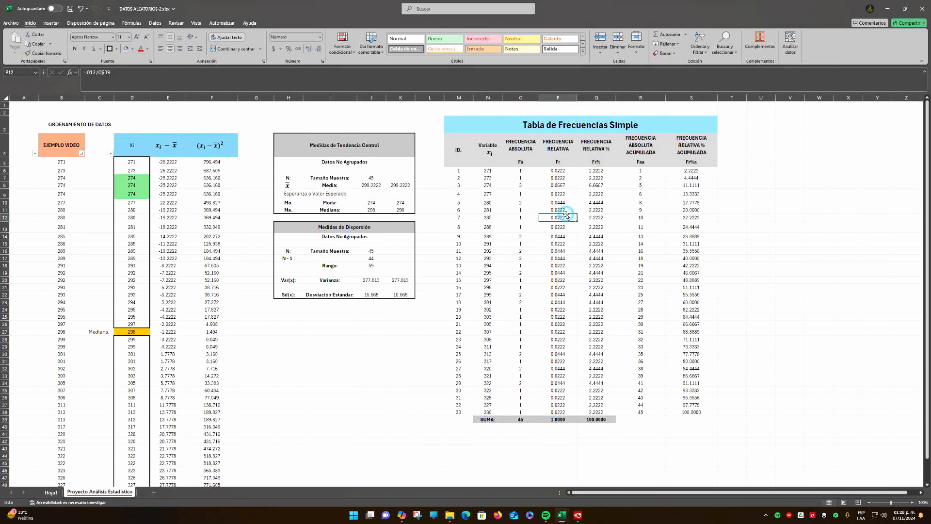
Apply a thick outside border around the title and header block M3:S5 and around the data rows M6:S38
left_click_drag(472, 130, 668, 130)
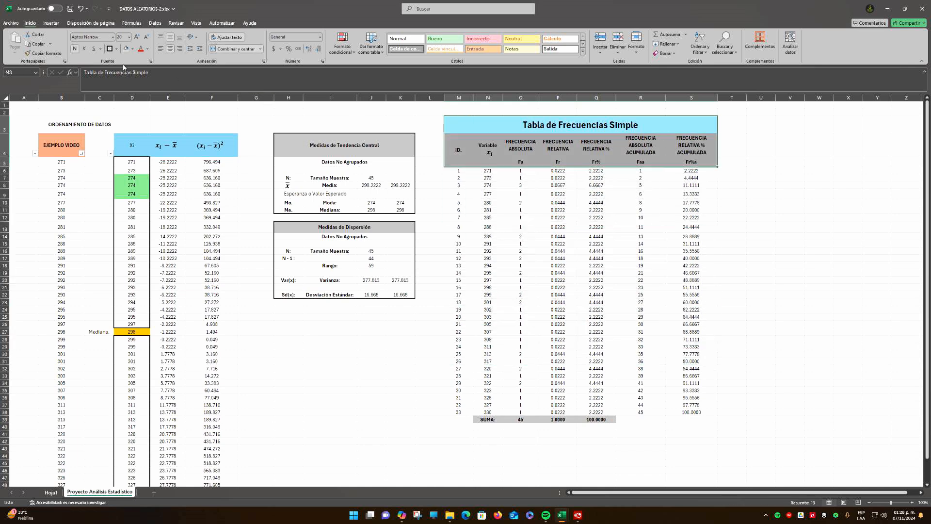
left_click(596, 273)
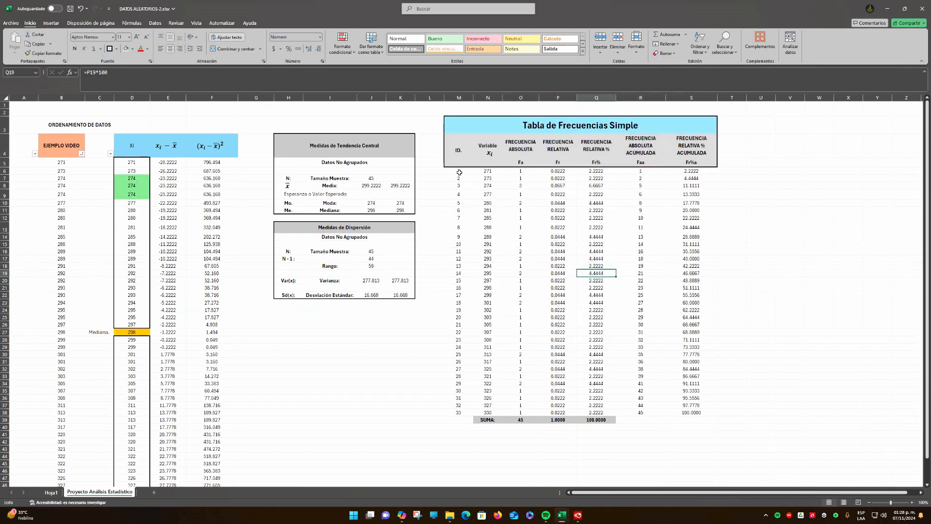
left_click_drag(459, 173, 704, 415)
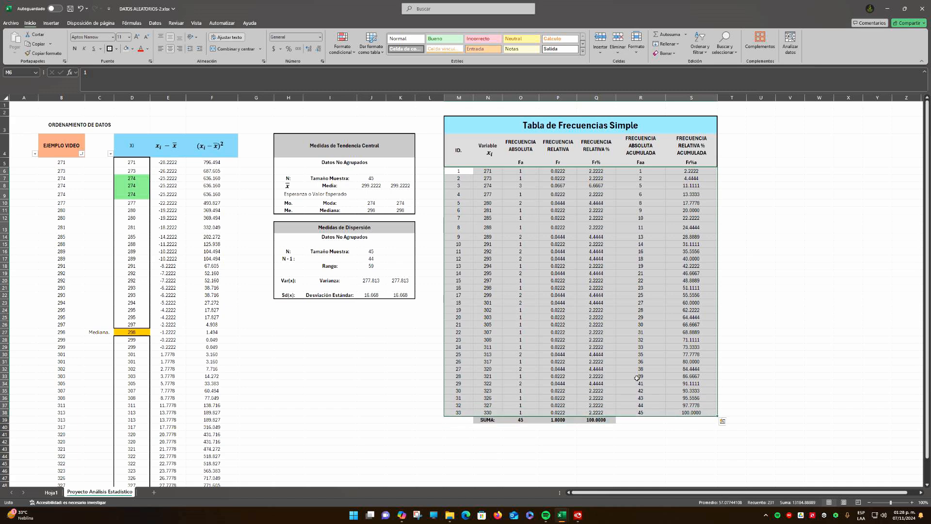
left_click(110, 49)
left_click(735, 272)
Apply a thick outside border around the SUMA row M39:S39
left_click_drag(456, 421, 701, 420)
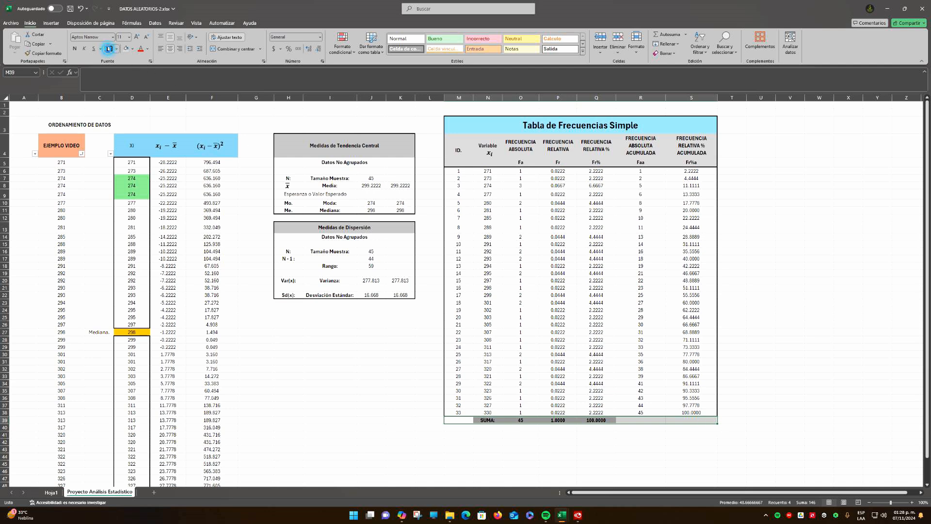
left_click(109, 49)
left_click(643, 311)
Apply all borders to the column header cells M4:S5
left_click(464, 147)
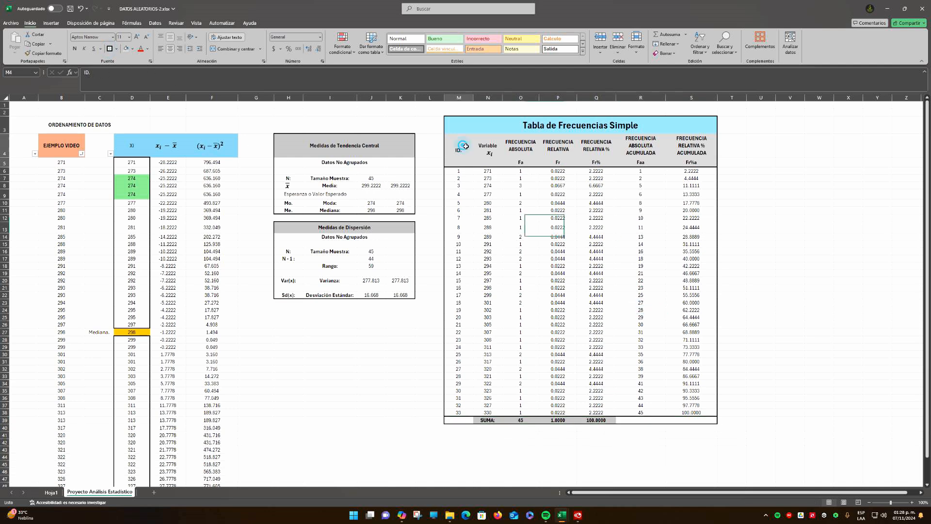
left_click_drag(464, 146, 692, 153)
left_click(117, 49)
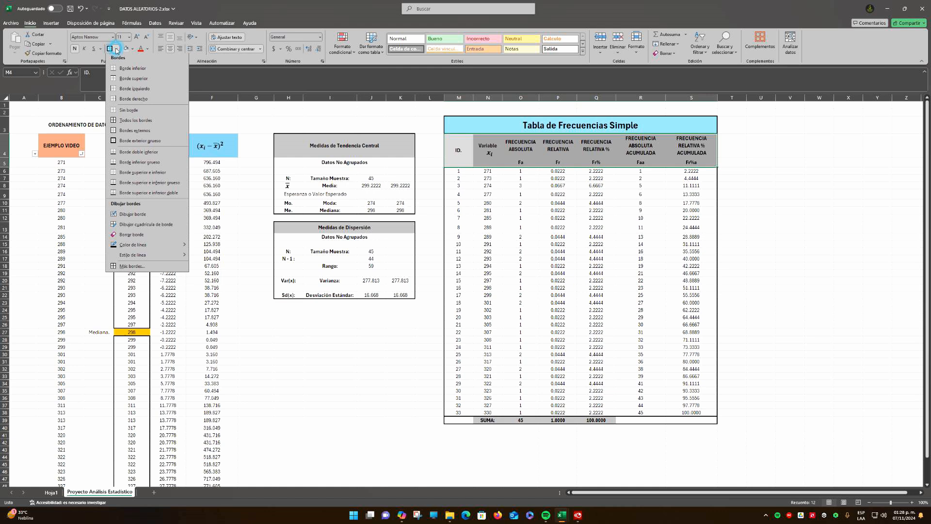
left_click(125, 121)
left_click(596, 237)
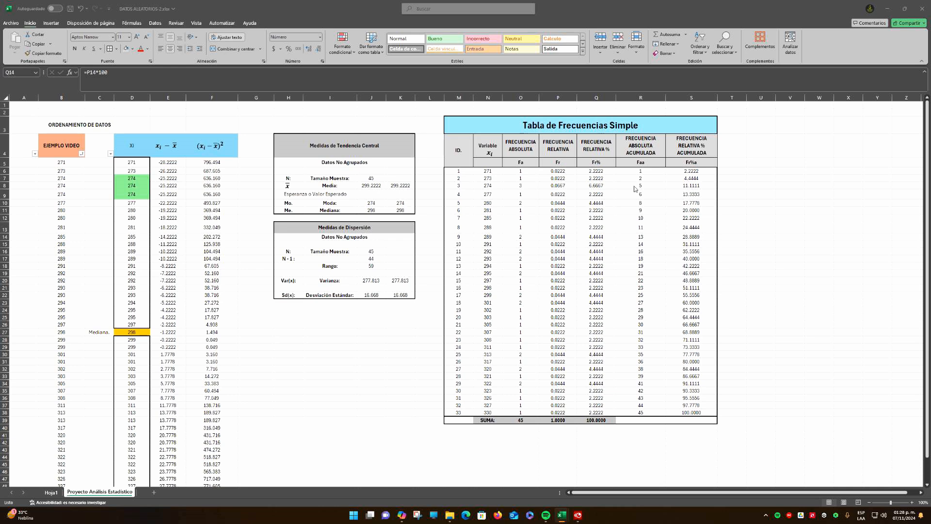
left_click(665, 213)
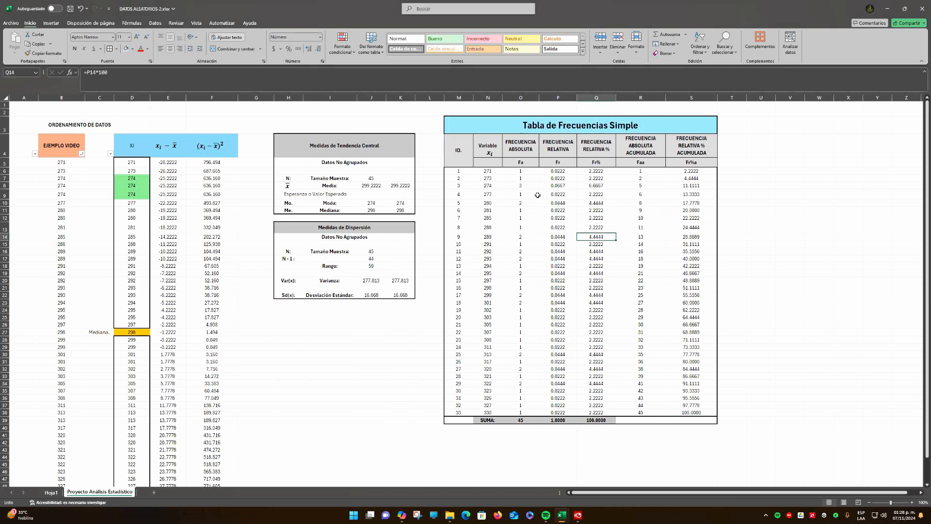
left_click(738, 146)
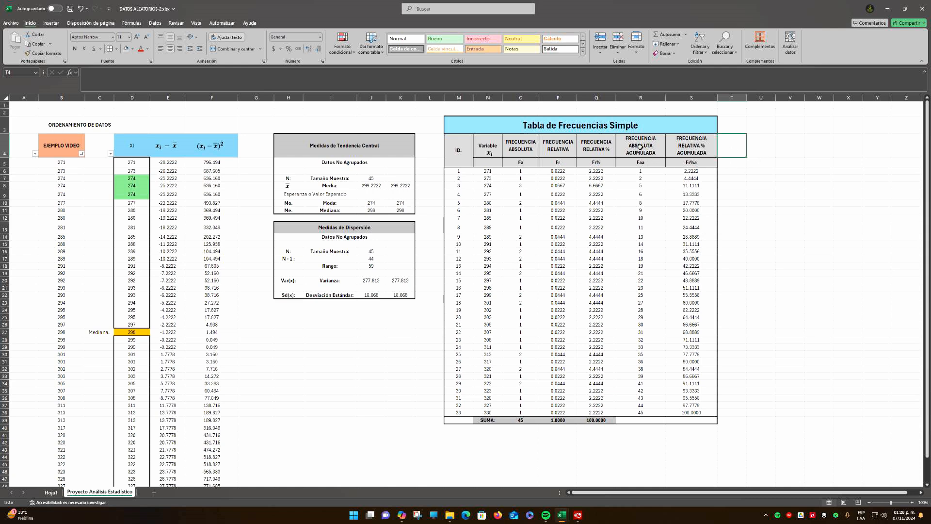
left_click_drag(480, 121, 659, 423)
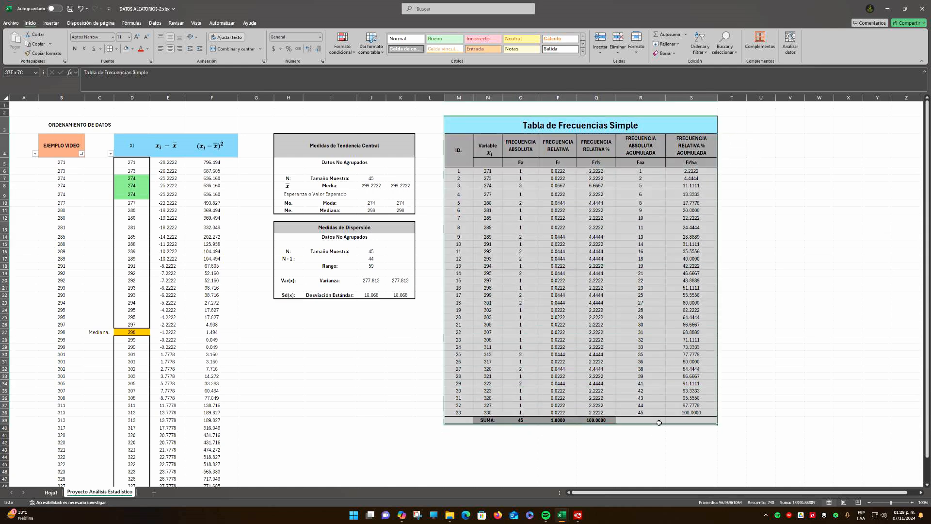
left_click(736, 154)
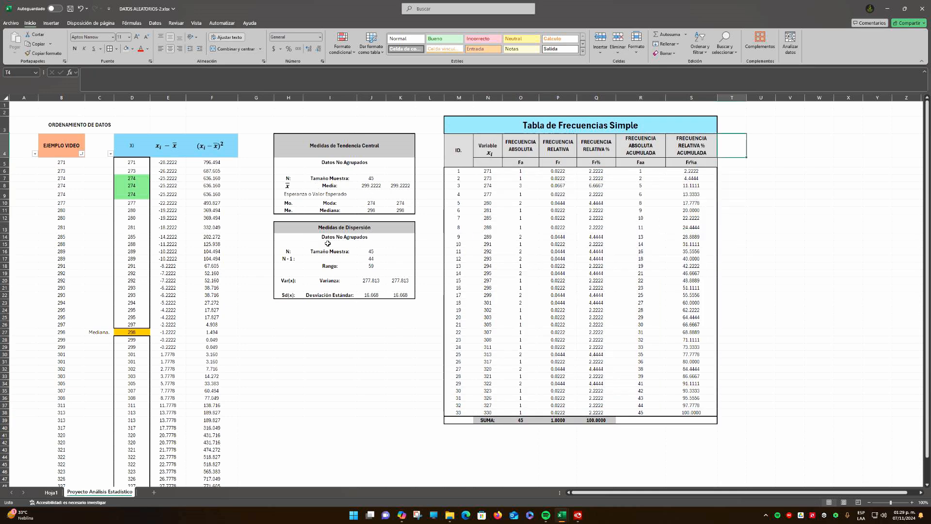
Review the Medidas de Tendencia Central block and the Tabla de Frecuencias Simple, including the empty space beside the frequency table
left_click(332, 187)
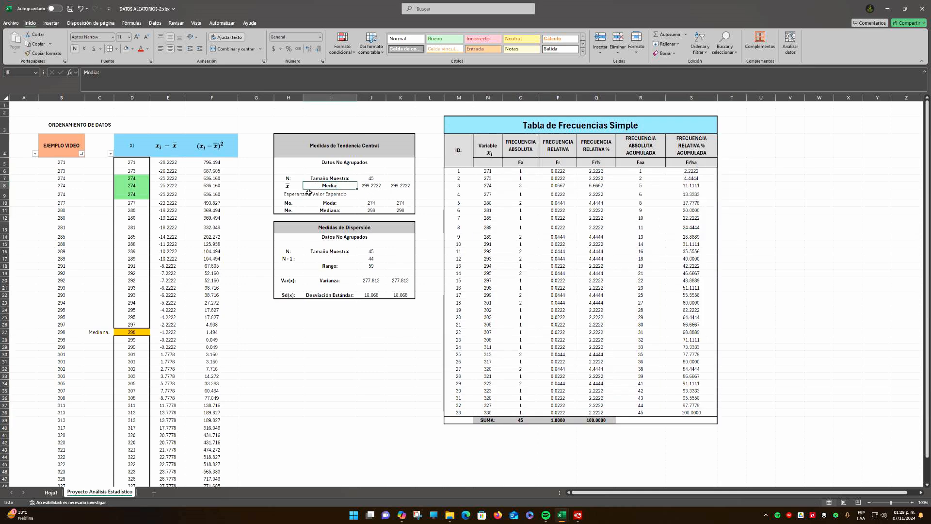
left_click(309, 192)
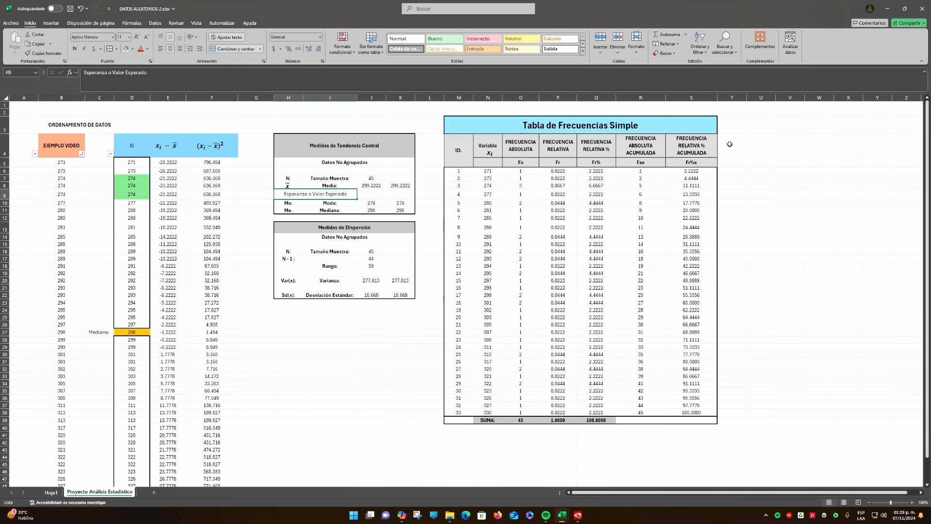
left_click_drag(730, 144, 766, 413)
left_click(761, 145)
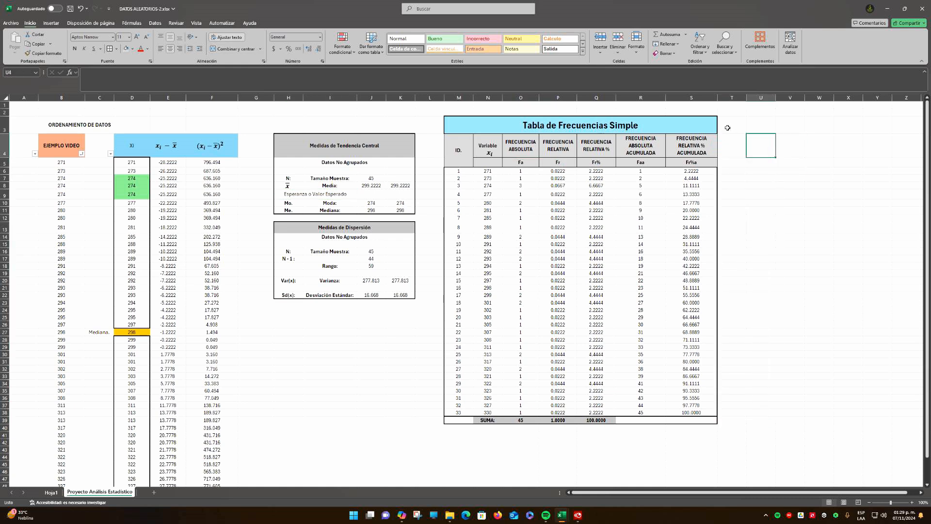
left_click_drag(727, 128, 762, 163)
left_click(325, 185)
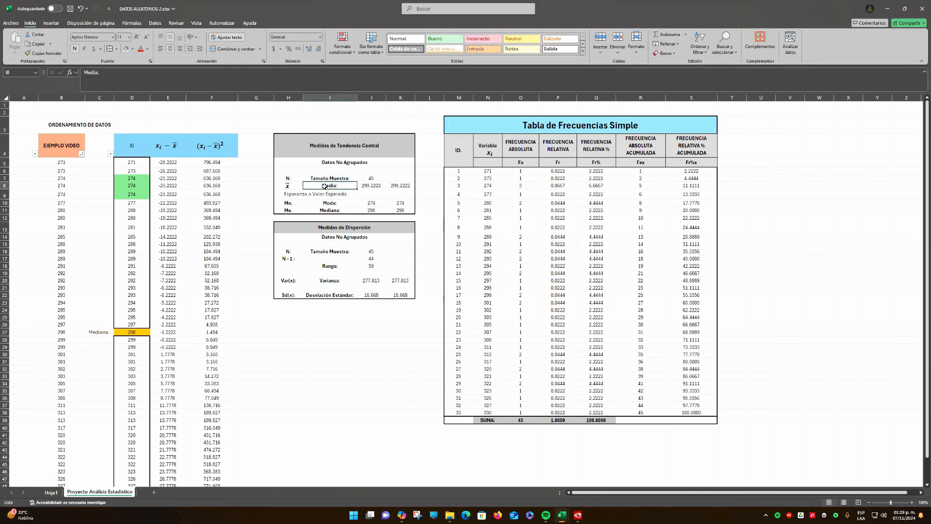
left_click(310, 194)
left_click_drag(734, 129, 738, 163)
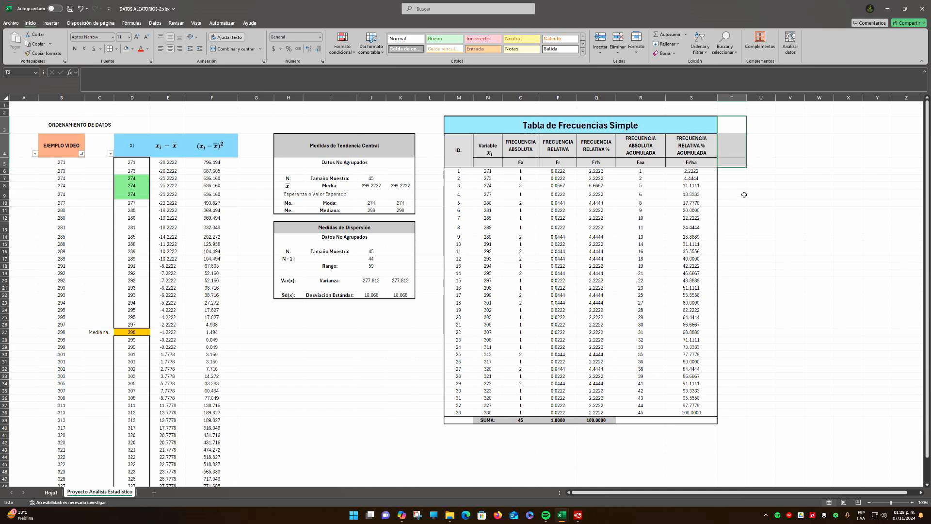
left_click(742, 193)
left_click_drag(458, 152, 706, 412)
left_click(739, 325)
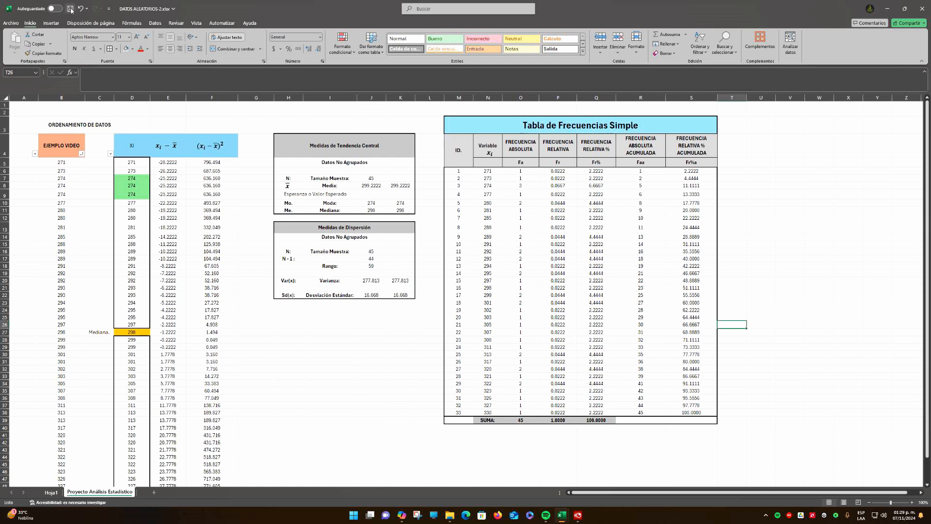
left_click(342, 163)
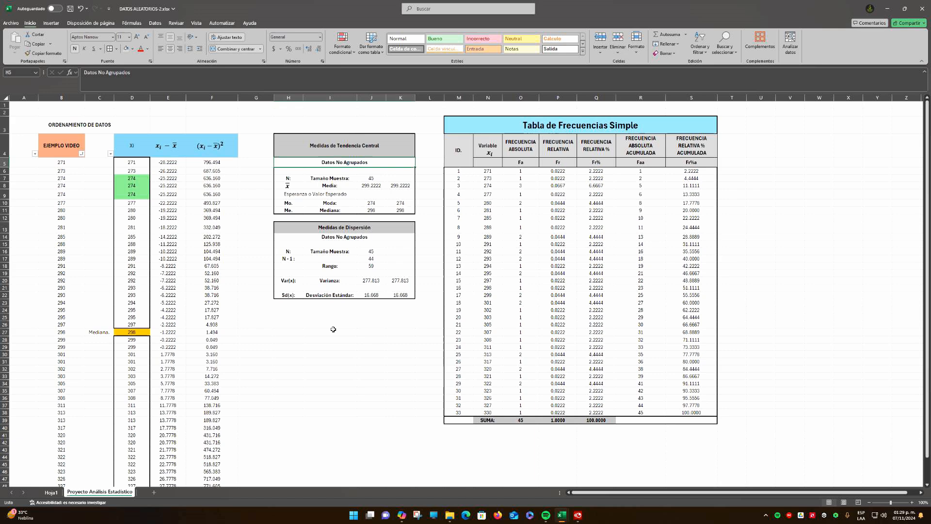
Save the workbook
scroll(333, 329, "down", 2)
scroll(333, 329, "up", 1)
left_click(70, 8)
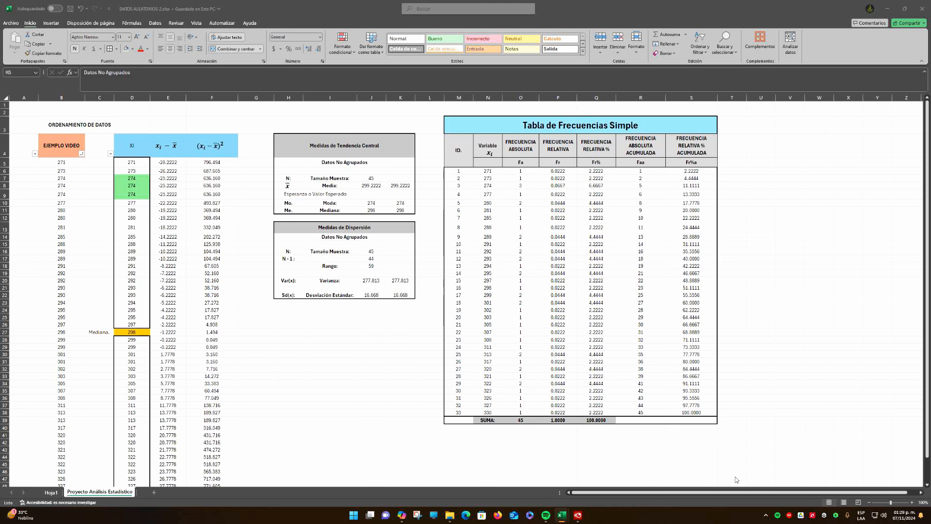
left_click(927, 485)
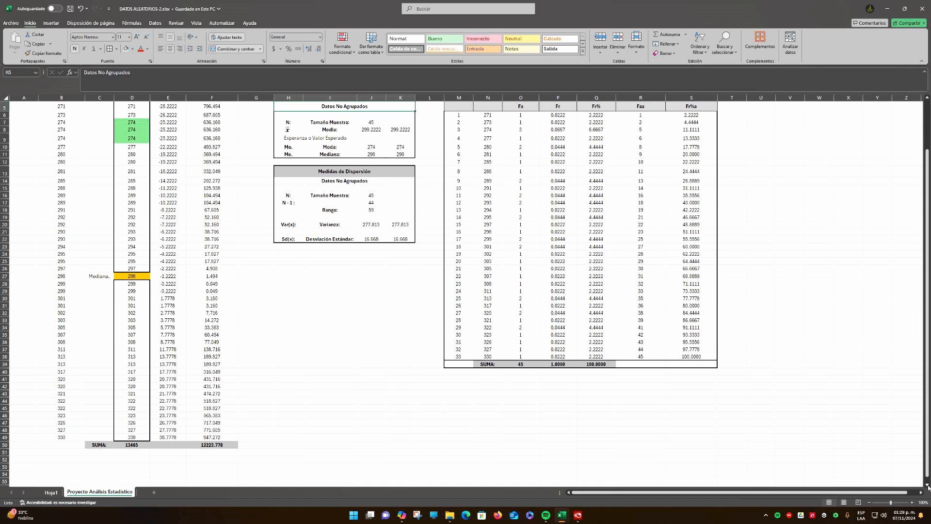
left_click(295, 413)
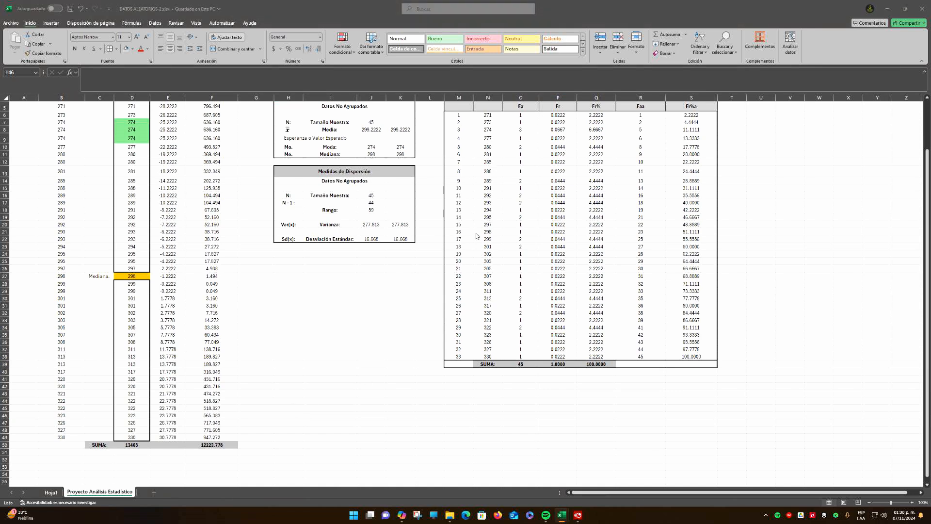
left_click(305, 405)
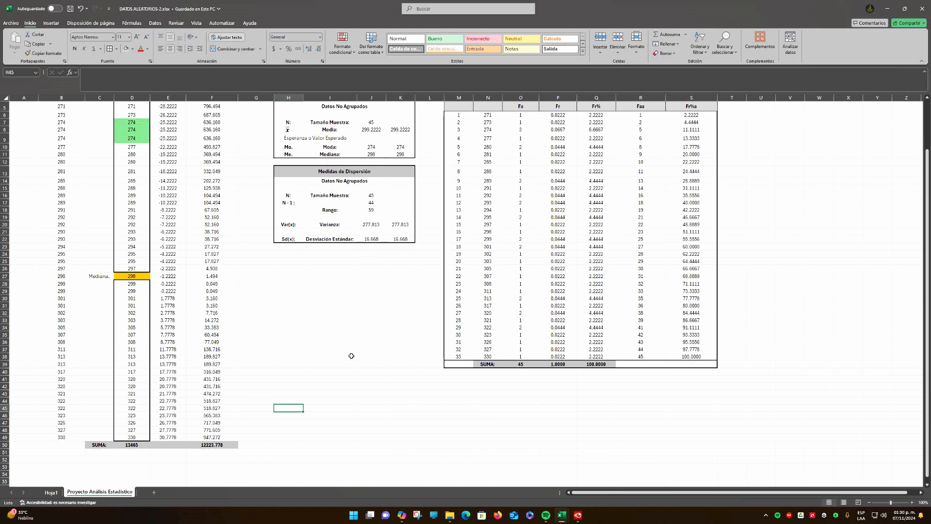
scroll(320, 374, "up", 2)
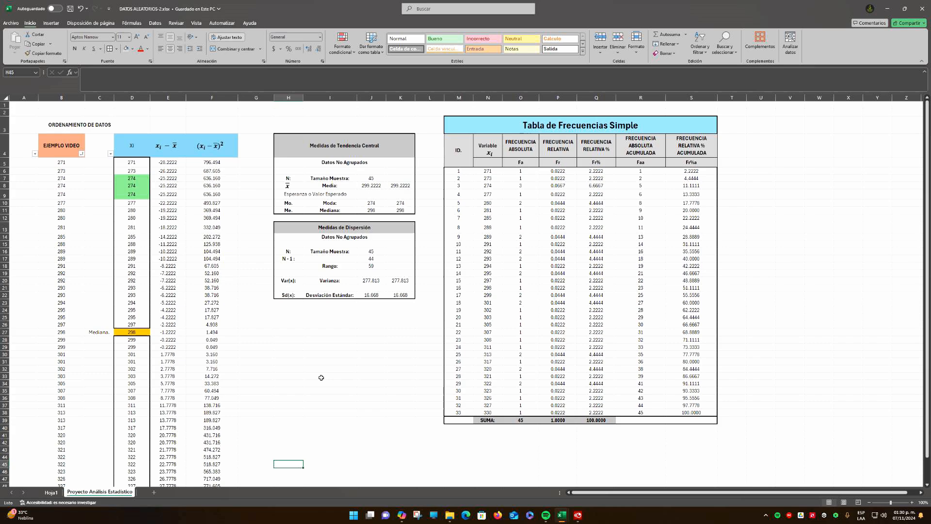
scroll(321, 377, "down", 2)
scroll(321, 378, "up", 2)
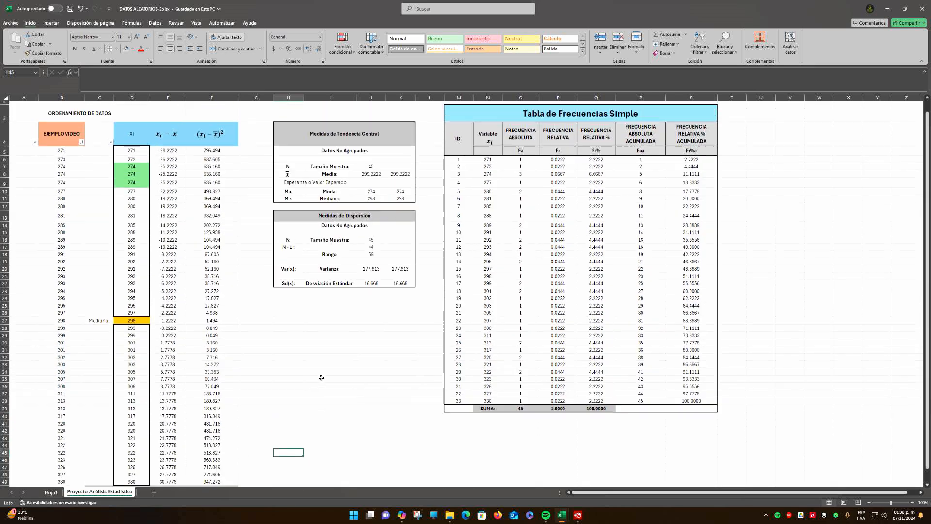
scroll(321, 378, "down", 2)
scroll(321, 378, "up", 2)
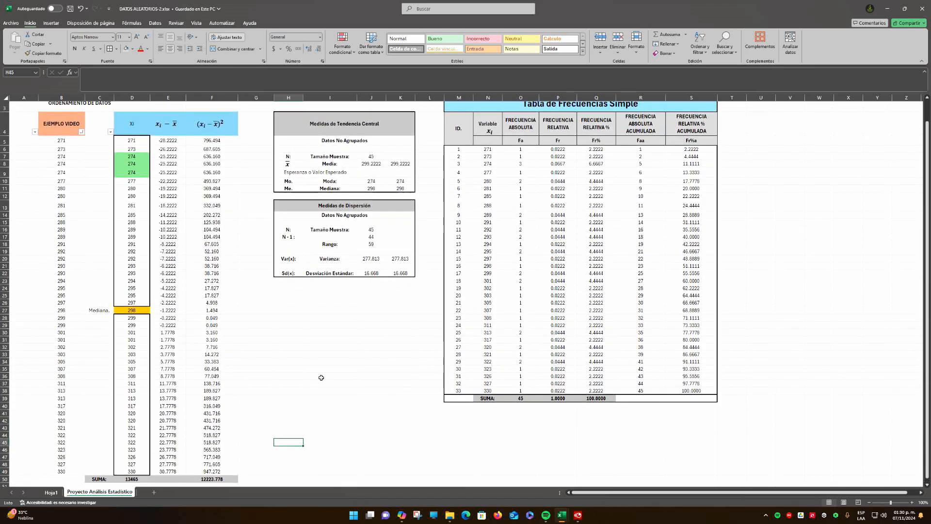
scroll(321, 377, "down", 2)
scroll(321, 377, "up", 2)
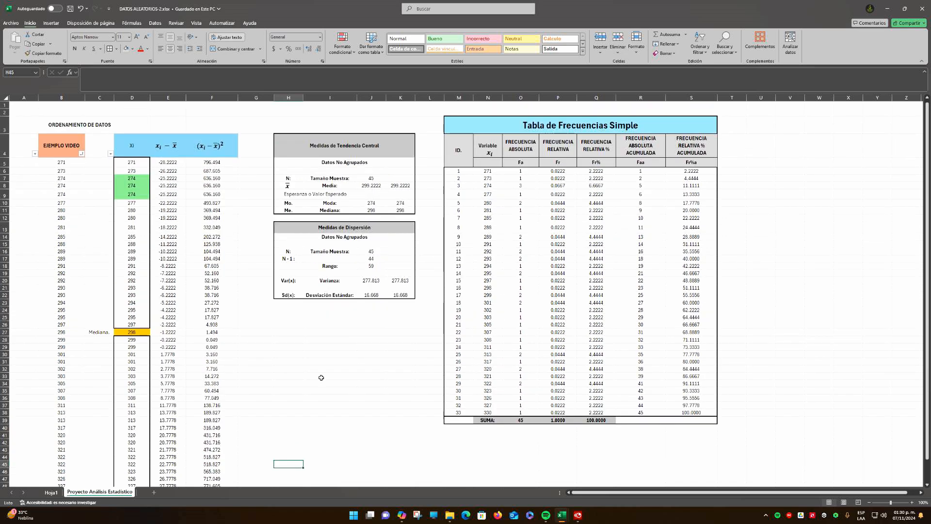
scroll(321, 377, "down", 2)
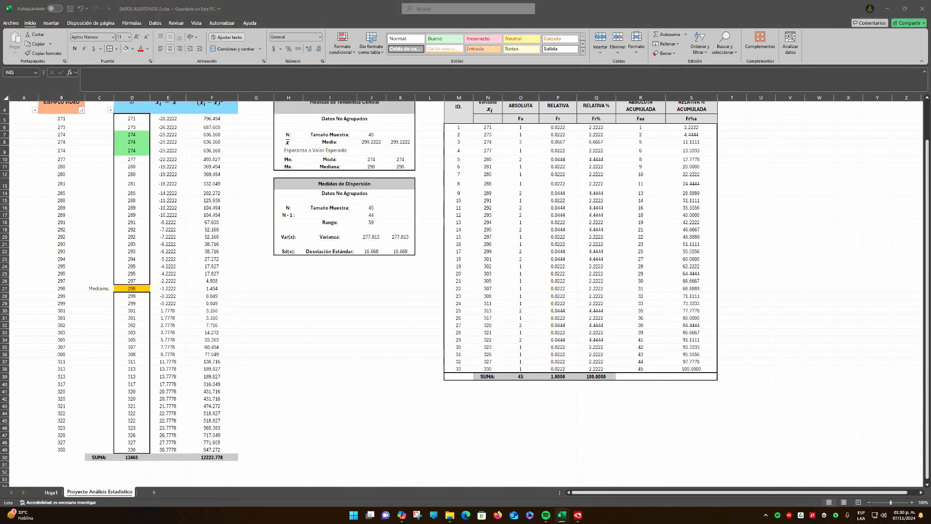
Enter the section title "CÁLCULO DE CLASE E INTERVALOS" in cell H43, below the dispersion measures
left_click(293, 413)
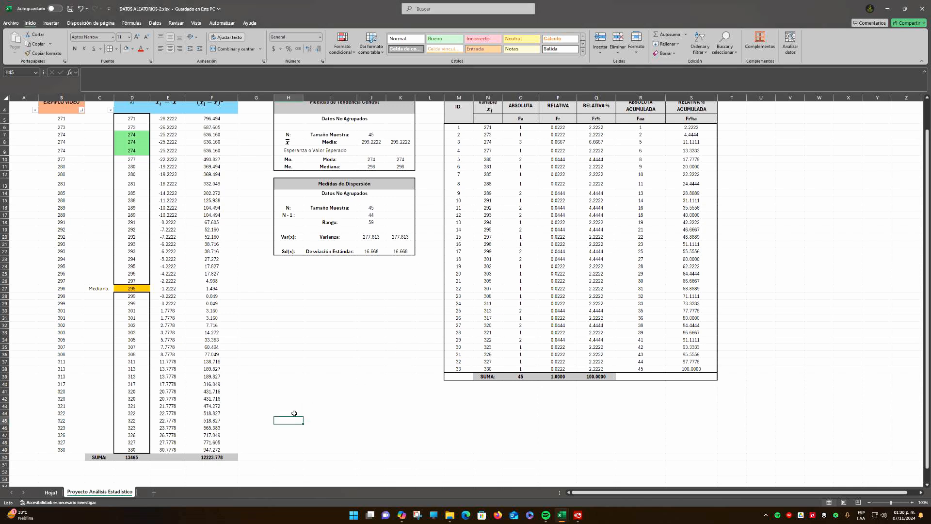
left_click(290, 405)
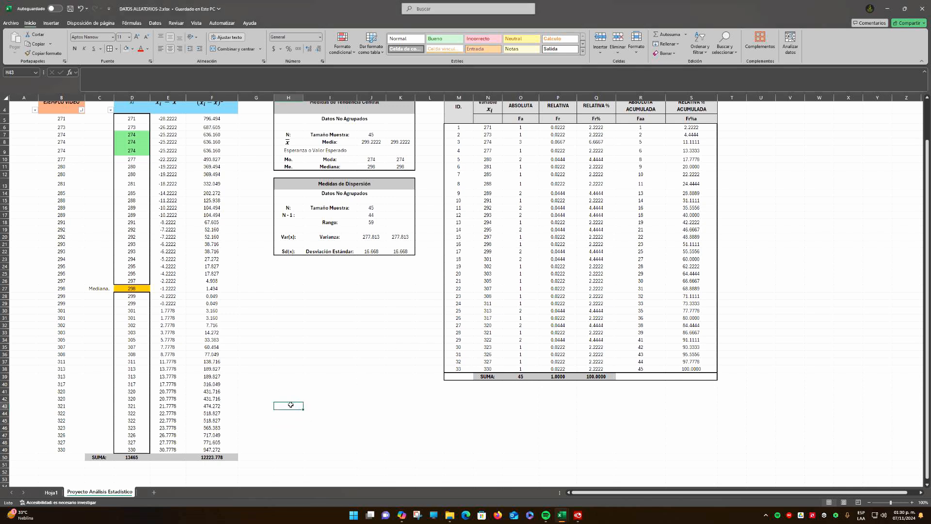
type("C")
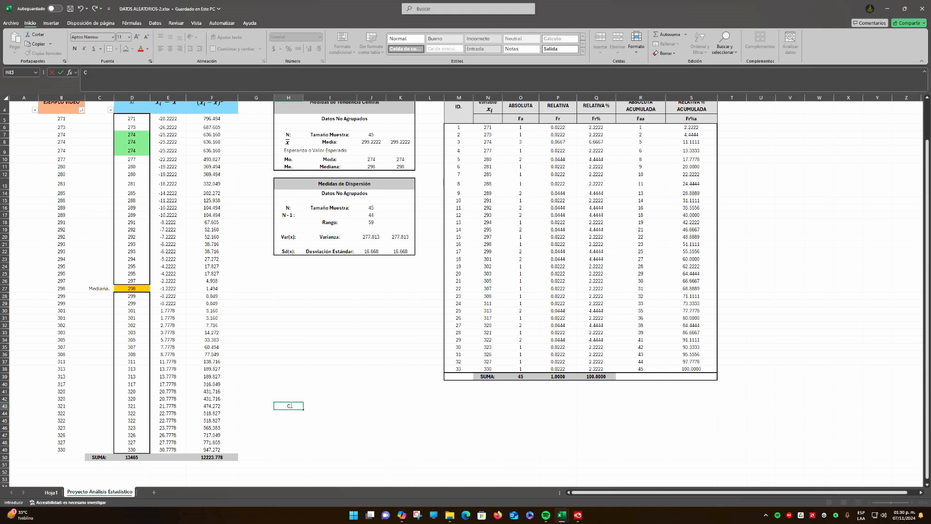
type("AÁLCULO DE CLASE E IN")
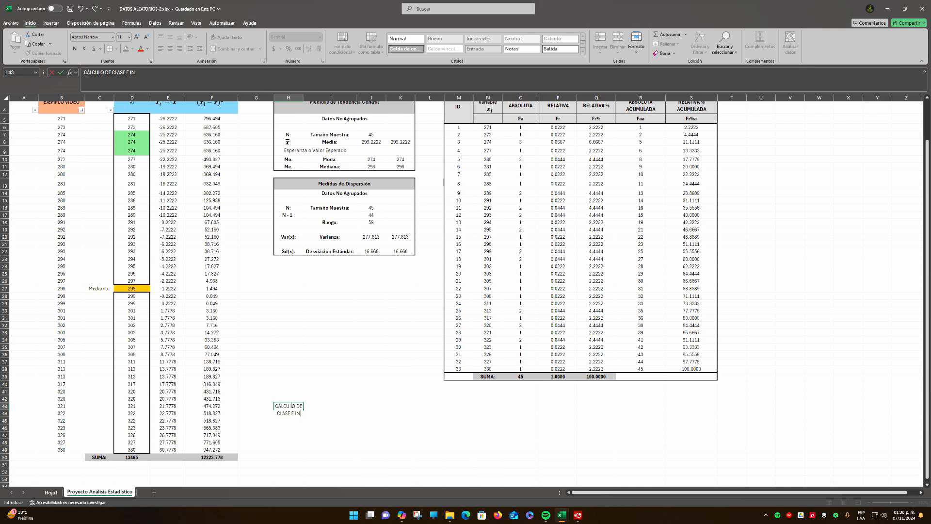
type("TERVALOS")
key("ctrl+Return")
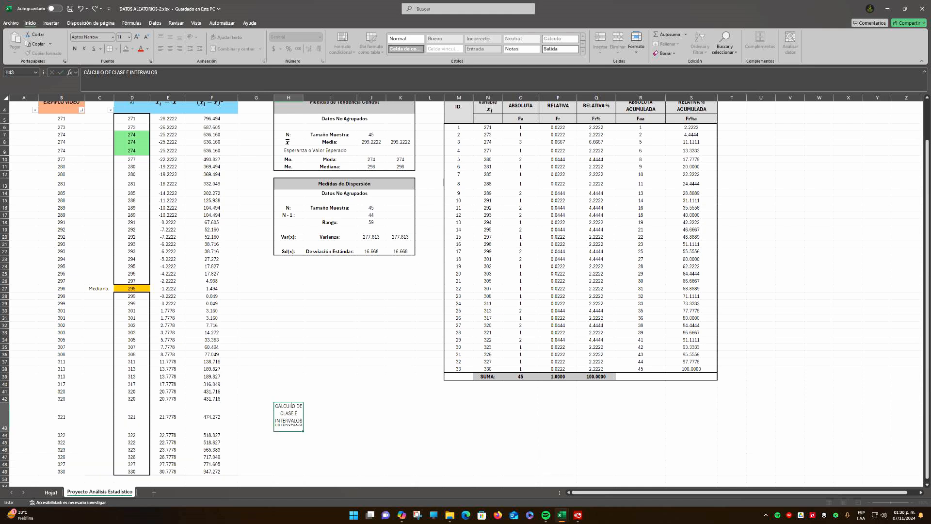
Merge and center the section title across H43:L43 and fit the height of row 43 to its content
left_click(434, 414, "shift")
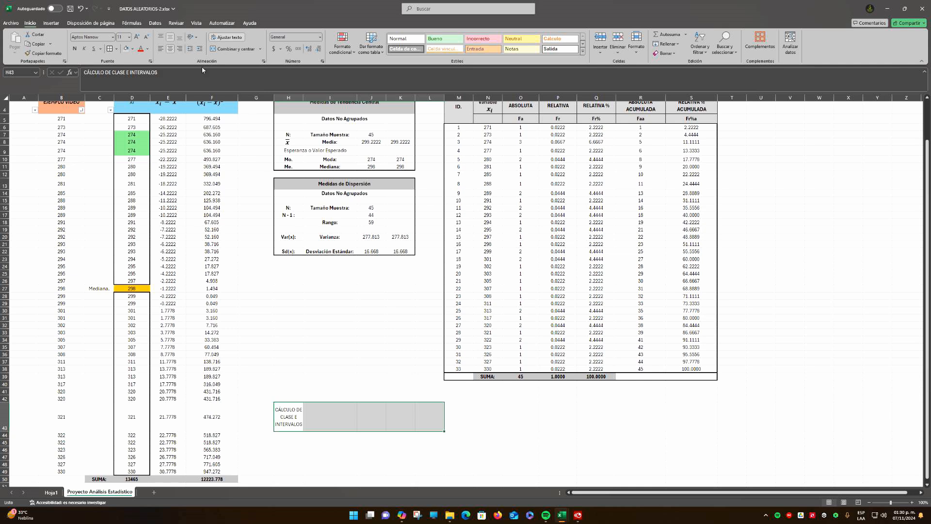
left_click(233, 49)
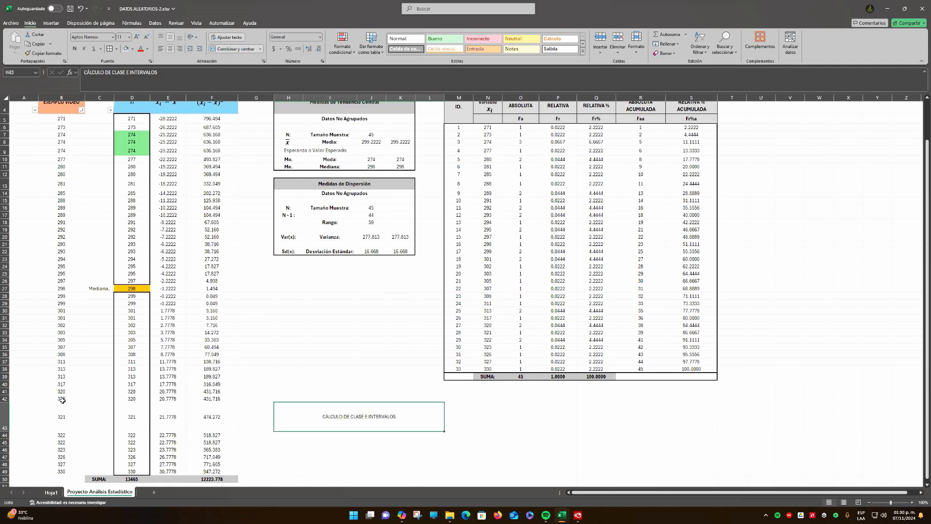
double_click(6, 431)
Make the merged title "CÁLCULO DE CLASE E INTERVALOS" bold
left_click(384, 438)
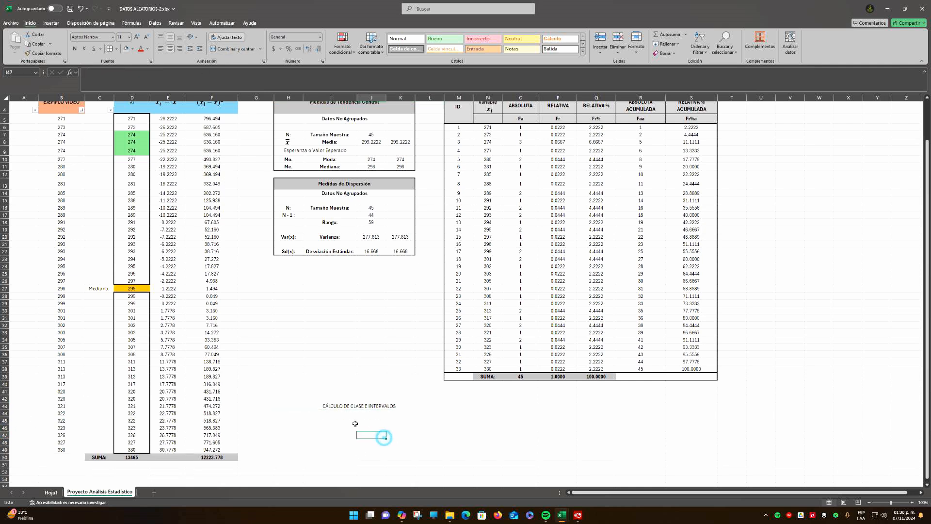
left_click(313, 407)
key("ctrl+n")
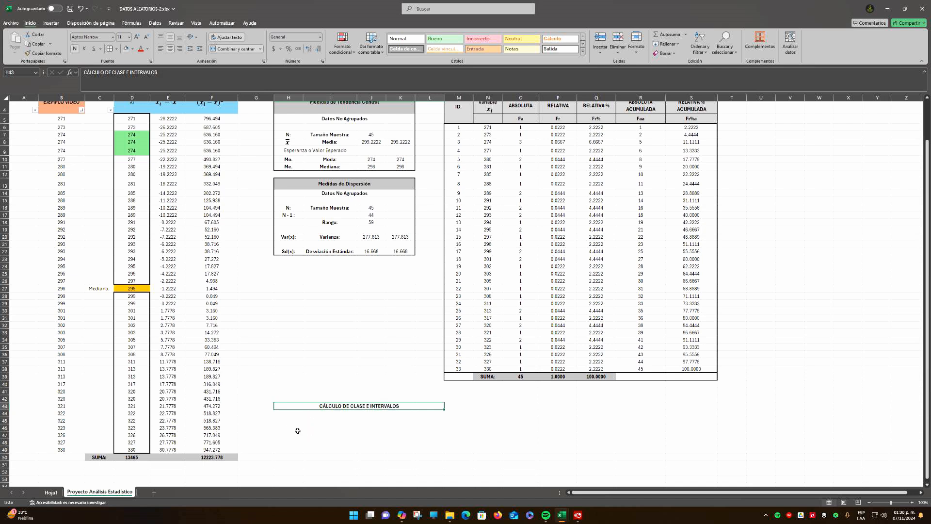
Enter the label "Tamaño de Muestra:" in cell H45
left_click(296, 415)
left_click(295, 421)
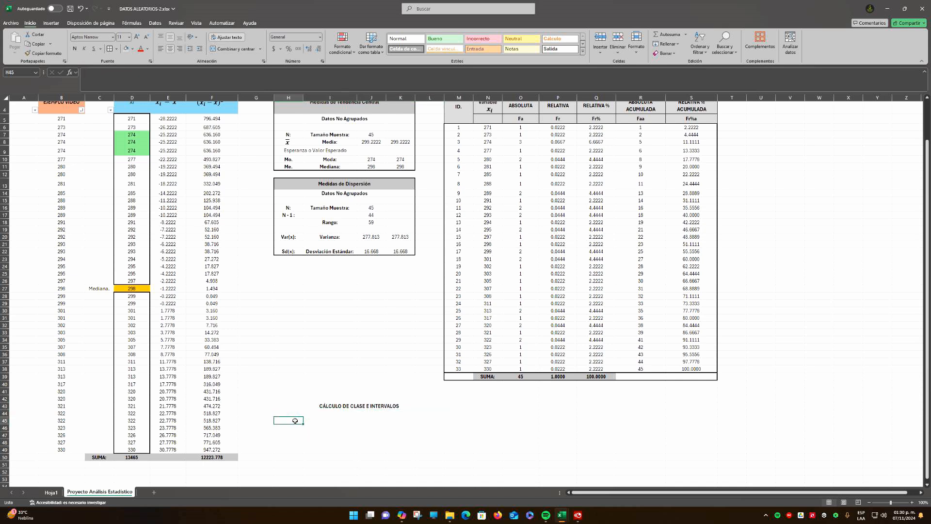
type("Tamaño")
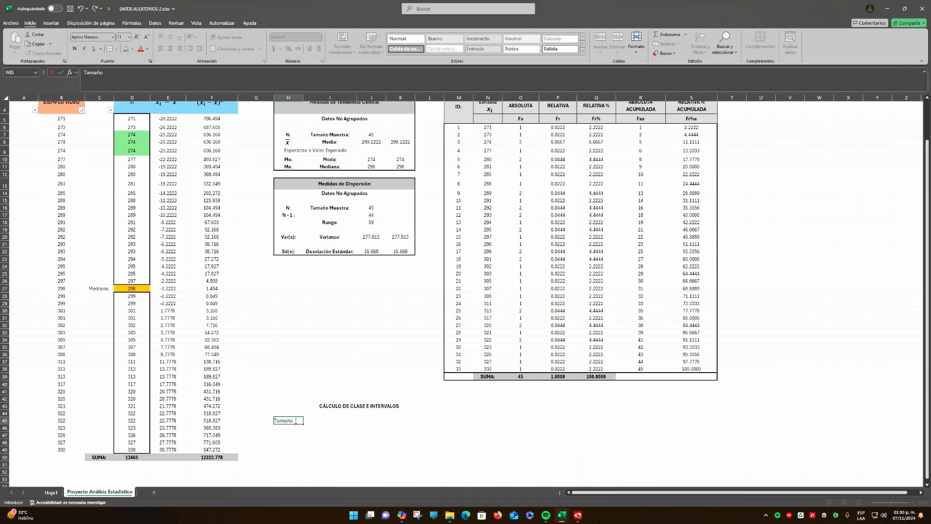
type(" de Muestra:")
key("Return")
Enter the symbol label "N:" in cell I45 beside the sample size label
key("Up")
key("Right")
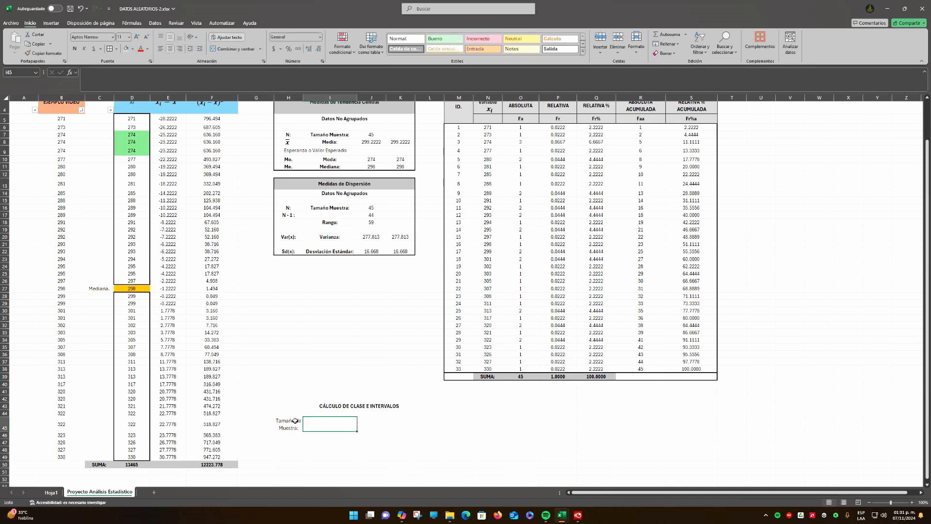
type("N")
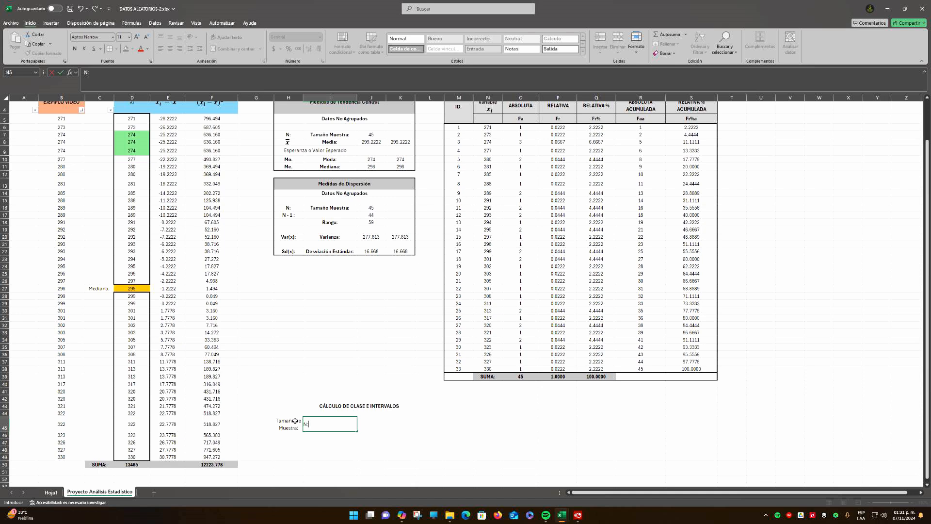
type(":")
key("Return")
Link cell J45 to the sample size in J7 with the formula +J7
key("Up")
key("Right")
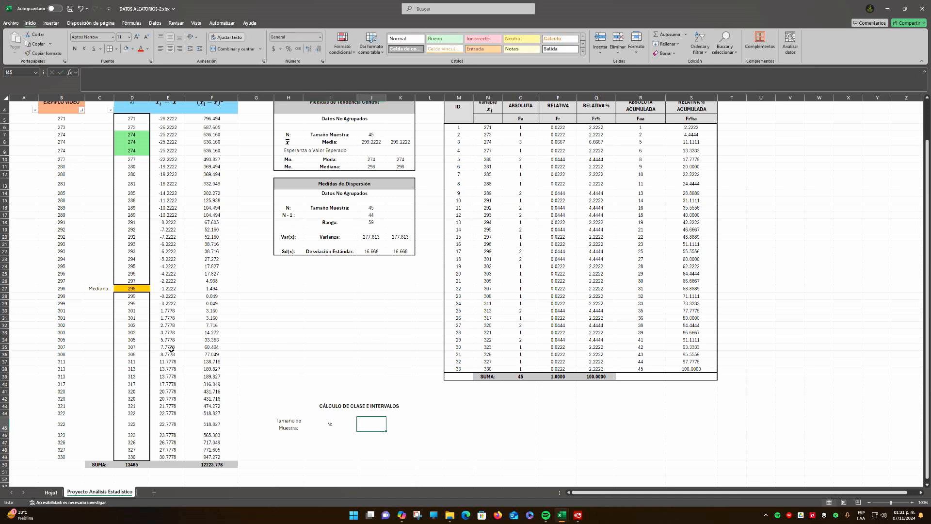
type("+")
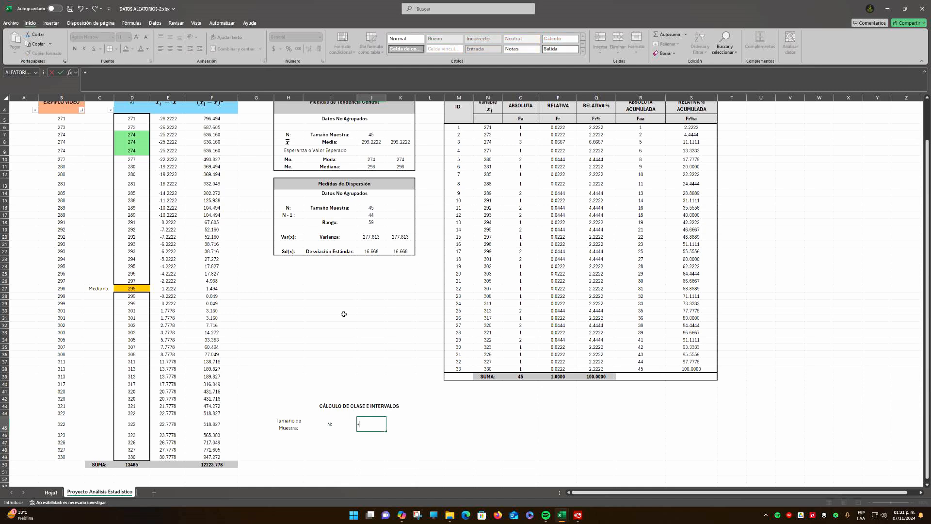
left_click(371, 135)
key("Return")
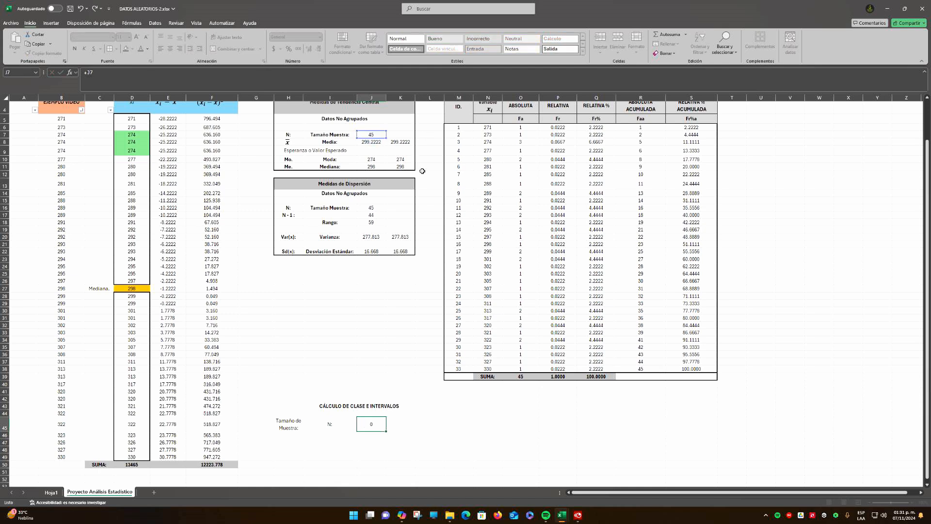
key("Up")
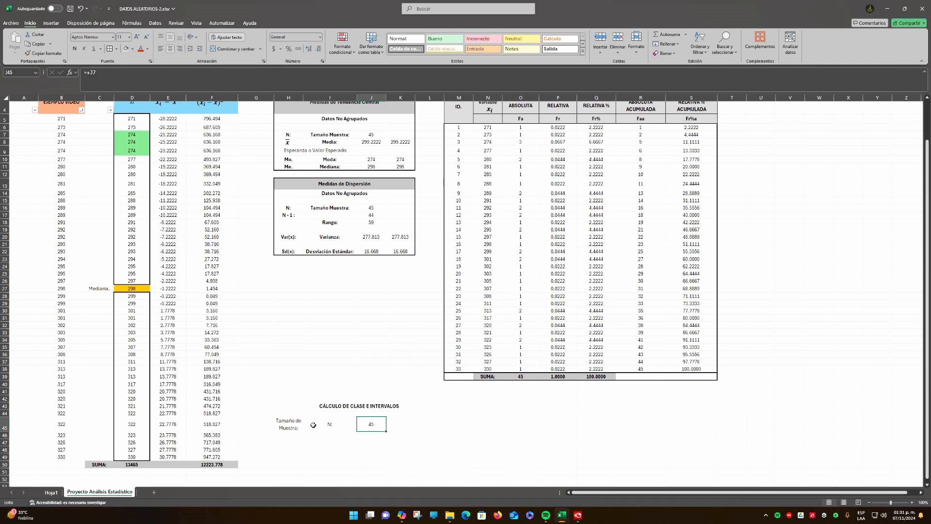
Swap the two labels in row 45 so H45 holds "N:" and I45 holds "Tamaño de Muestra:", and fit the row height
left_click(296, 426)
left_click(338, 426)
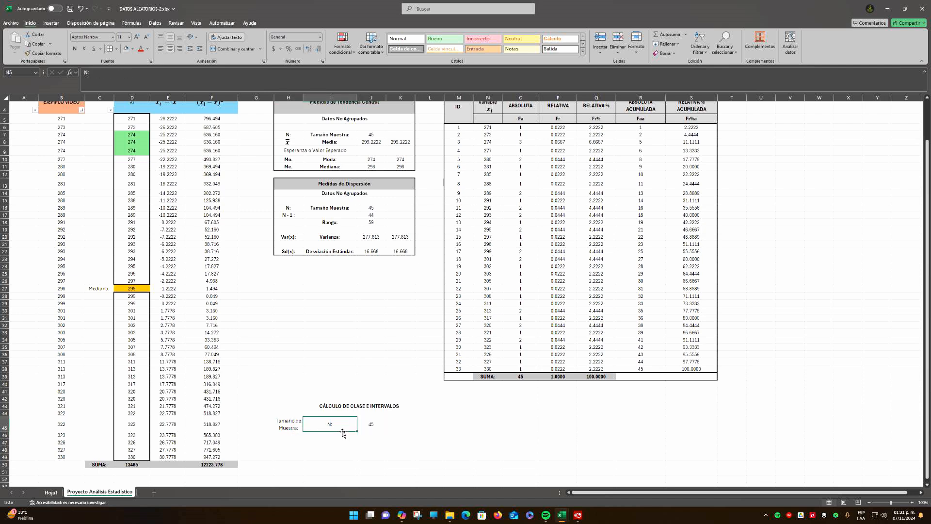
mouse_move(338, 426)
left_mouse_down()
mouse_move(334, 436)
mouse_move(288, 434)
mouse_move(324, 416)
mouse_move(290, 424)
mouse_move(330, 420)
left_mouse_up()
left_click(289, 427)
left_click(288, 428)
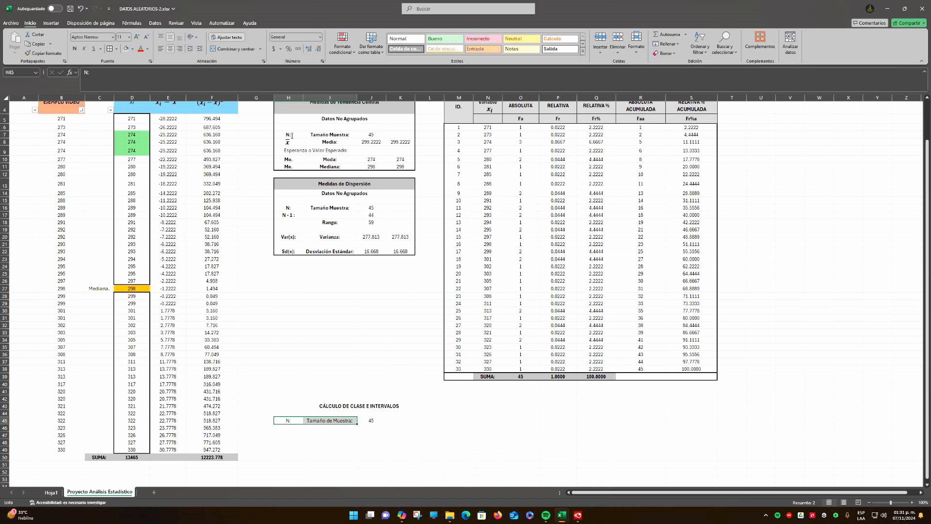
Make the "N:" and "Tamaño de Muestra:" labels in H45:I45 bold
key("ctrl+n")
left_click(377, 424)
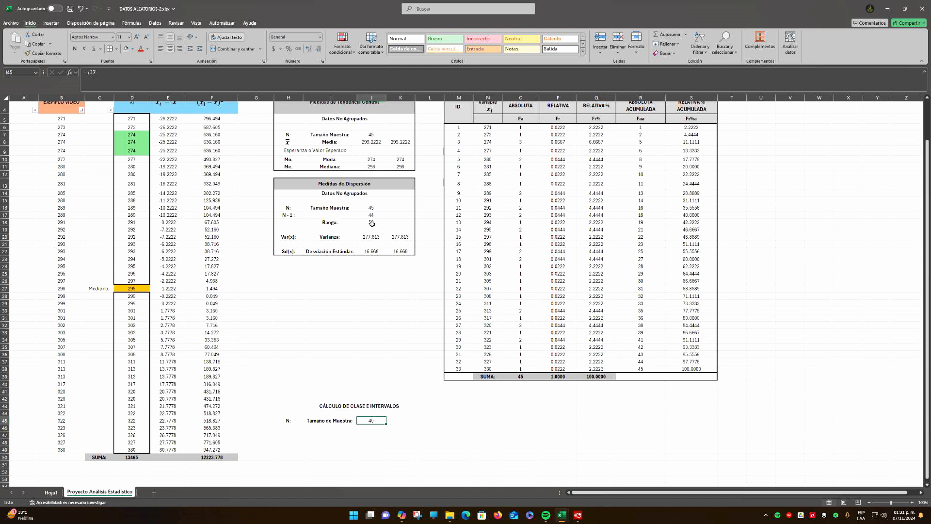
left_click(425, 418)
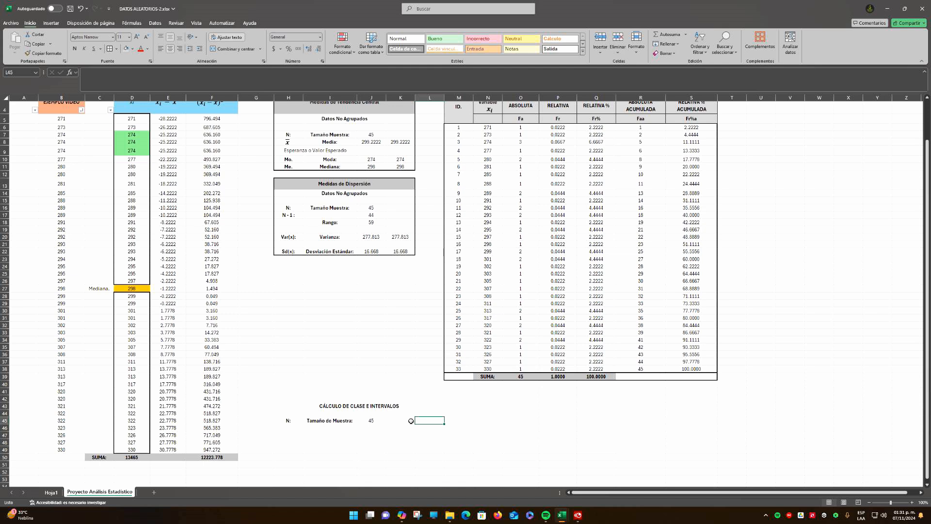
left_click(337, 404)
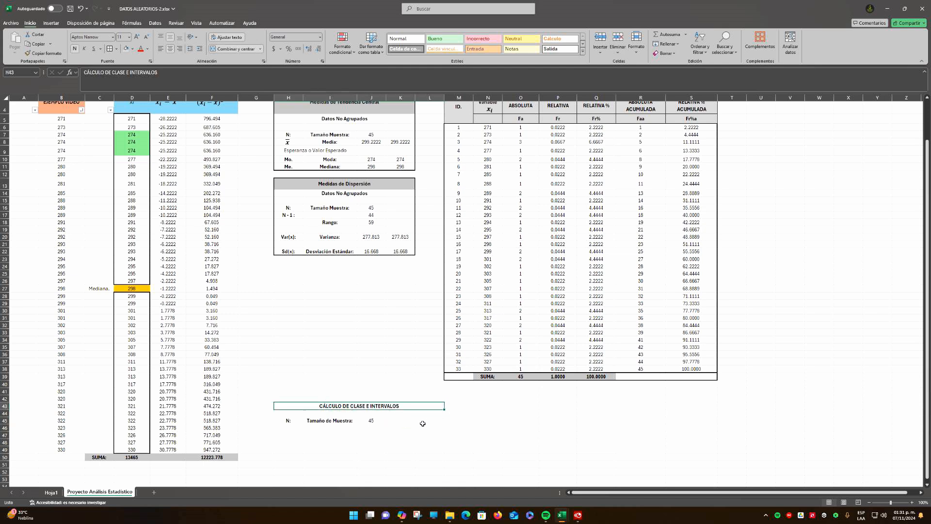
Enter the label "Dato Menor:" in L45 and link M45 to the first Xi value with the formula +D5
left_click(423, 421)
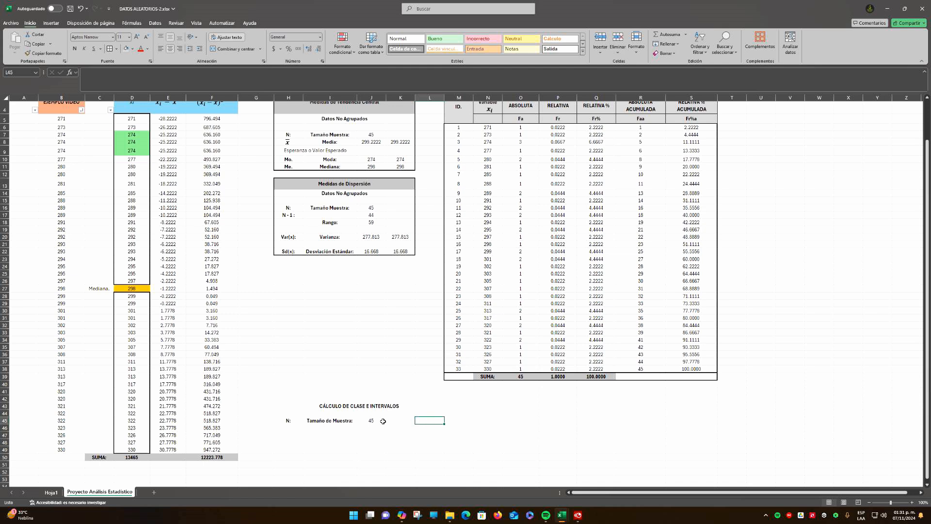
type("D")
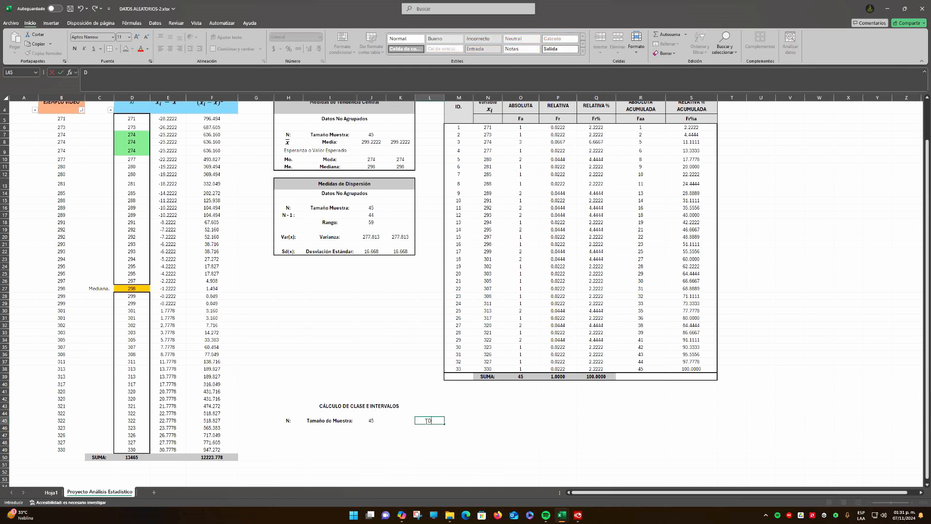
type("ato Menor:")
key("Tab")
type("+")
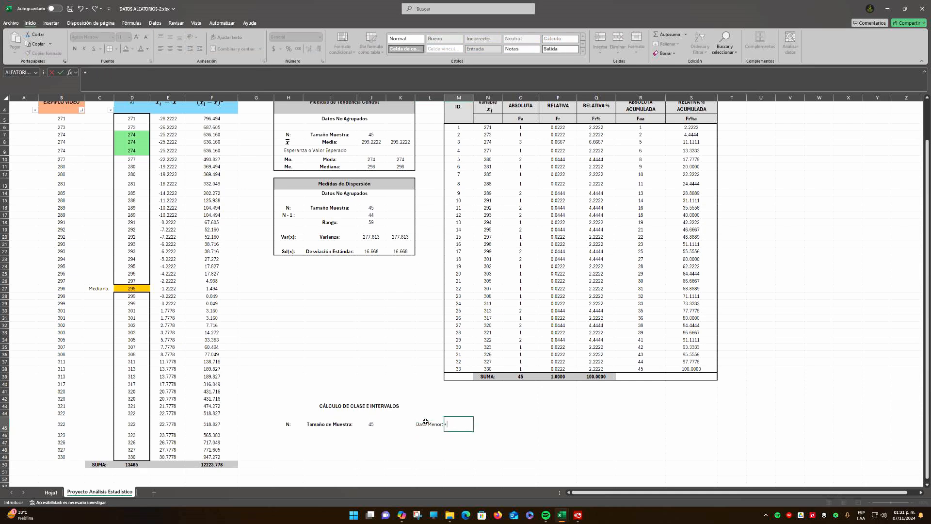
left_click(141, 119)
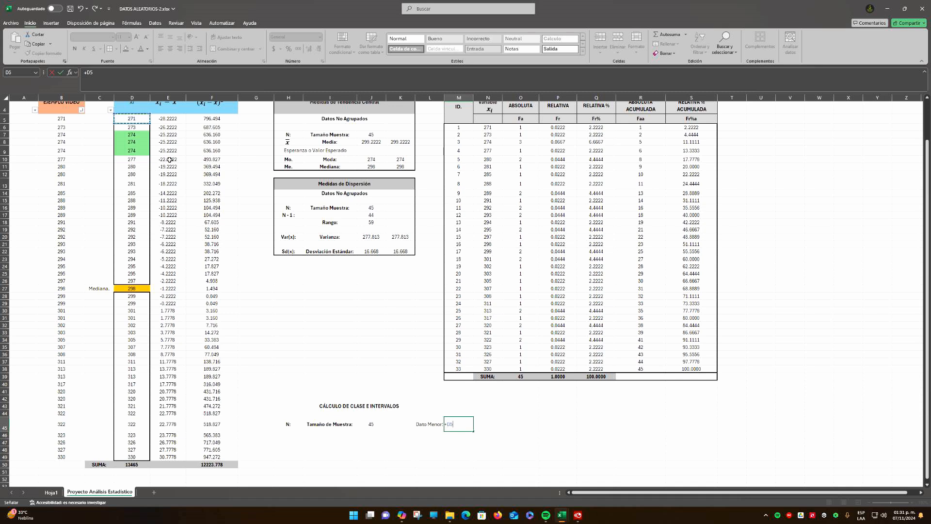
key("Return")
Enter the label "Dato Mayor:" in L46 and link M46 to the last Xi value with the formula =D49
key("Left")
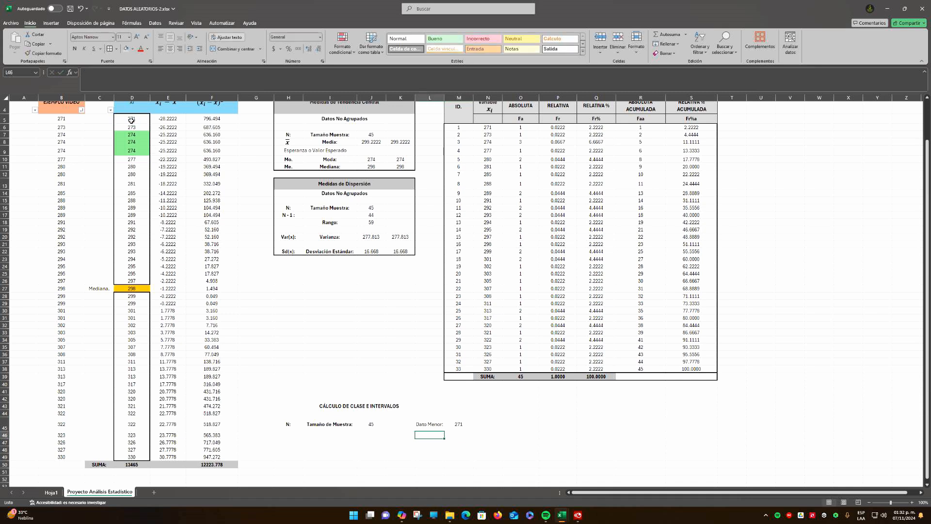
type("D")
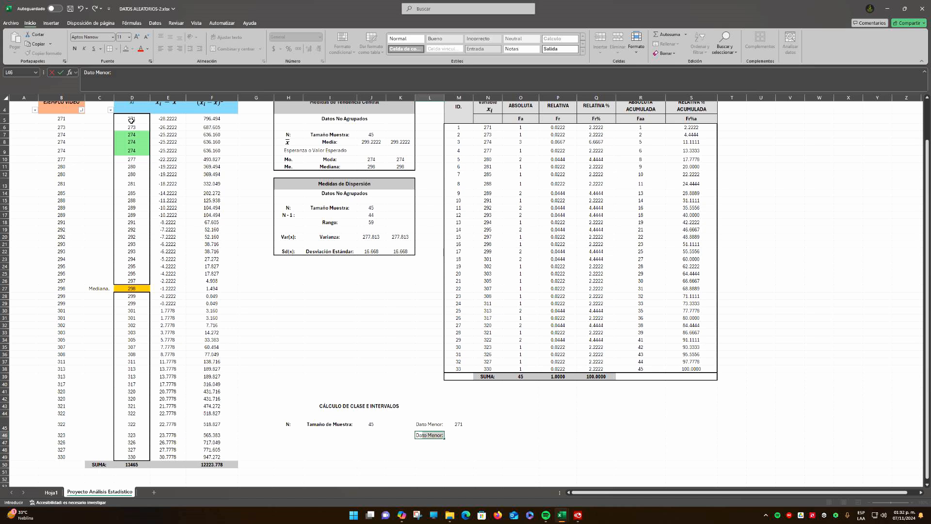
type("ato MA")
key("BackSpace")
type("ayot")
key("BackSpace")
type("r:")
key("Tab")
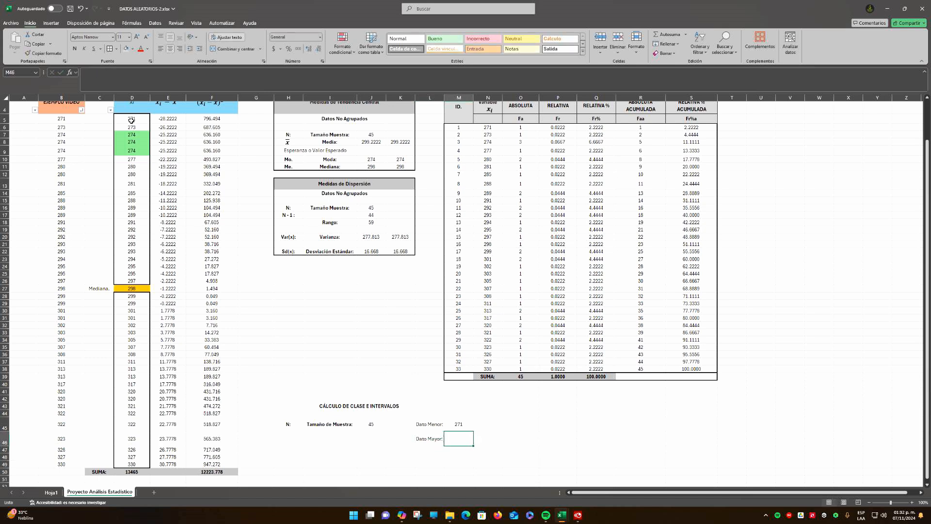
type("=")
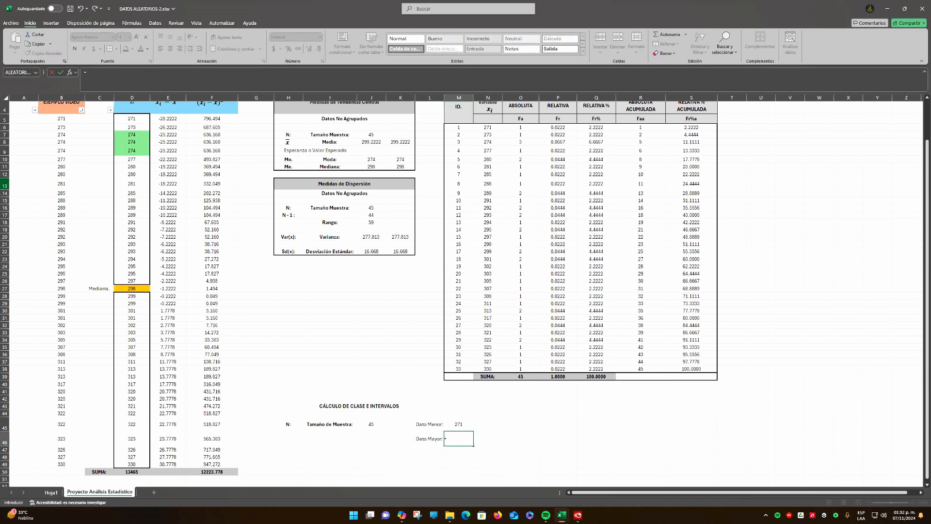
left_click(135, 464)
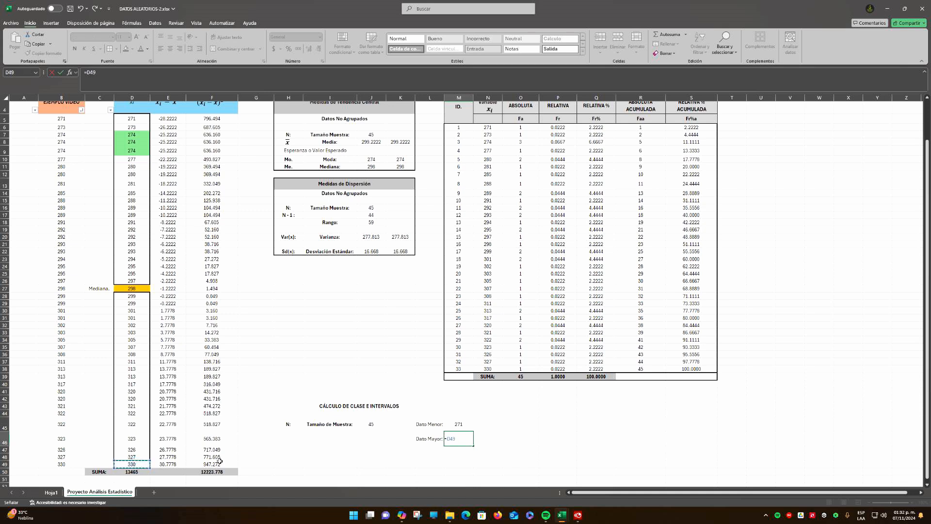
key("Return")
Make the "Dato Menor:" and "Dato Mayor:" labels in L45:L46 bold
key("Up")
key("Left")
key("shift+Up")
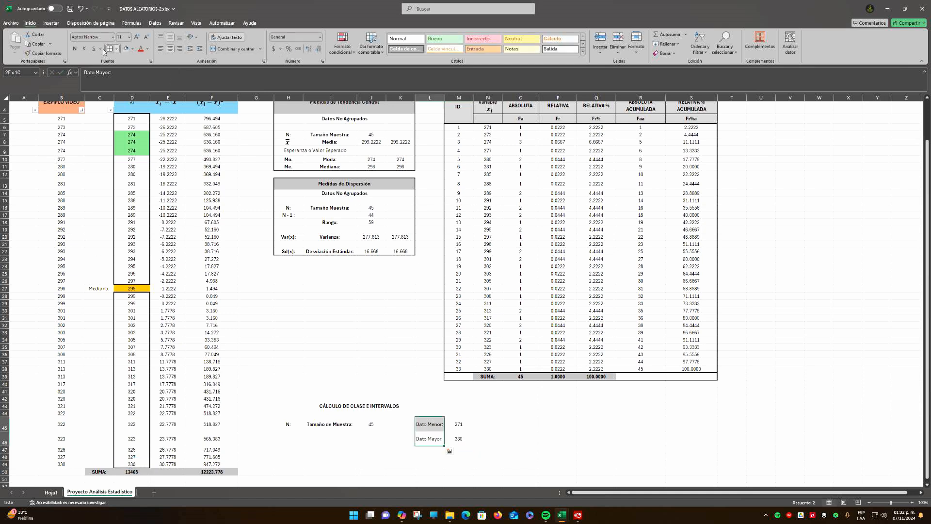
left_click(75, 48)
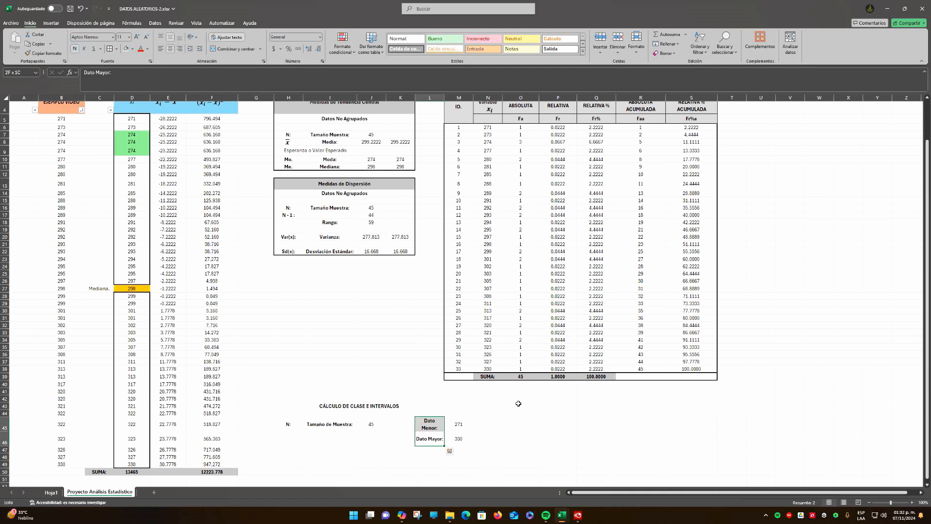
Enter the label "RANGO:" in cell N45
left_click(493, 425)
type("r")
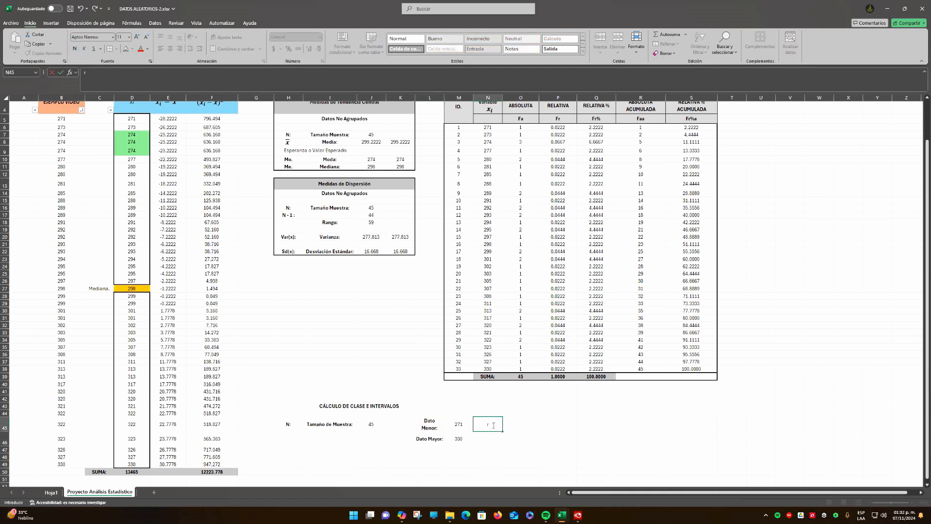
type("aNGO:_")
key("BackSpace")
key("Return")
Calculate the range in O45 with the formula =M46-M45
key("Up")
key("Right")
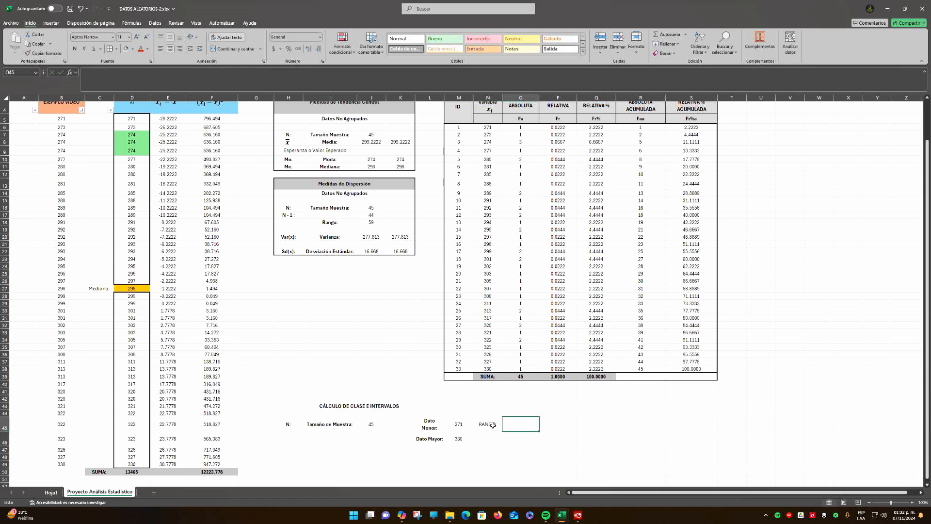
type("=")
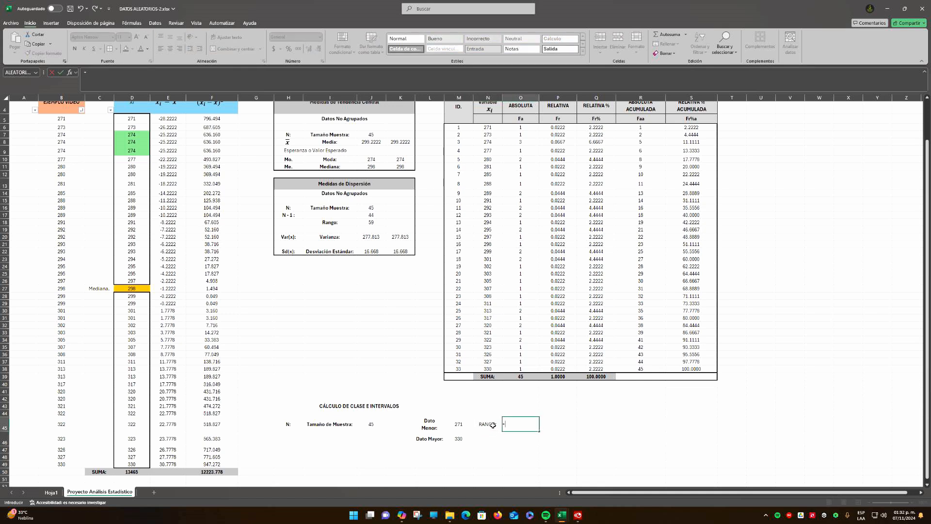
left_click(457, 438)
type("-")
left_click(461, 424)
key("Return")
key("Up")
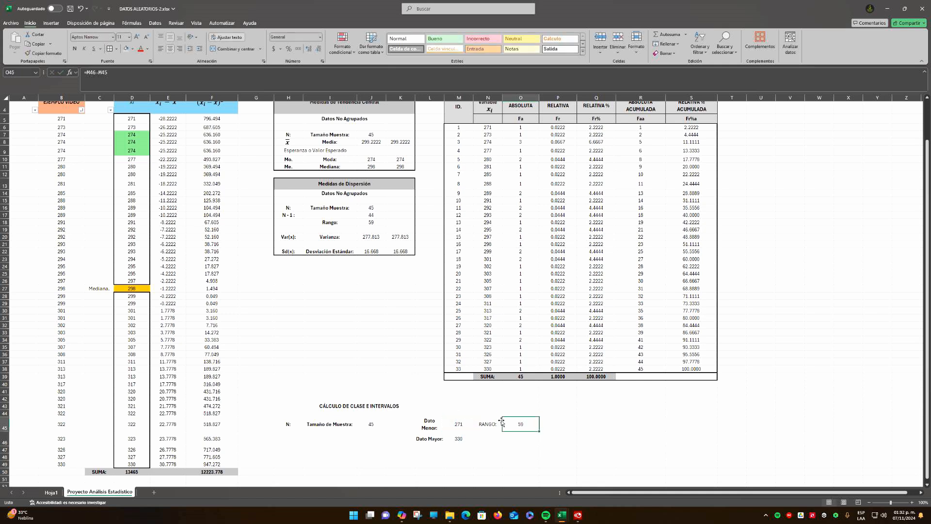
Make the "RANGO:" label in N45 bold
left_click(487, 425)
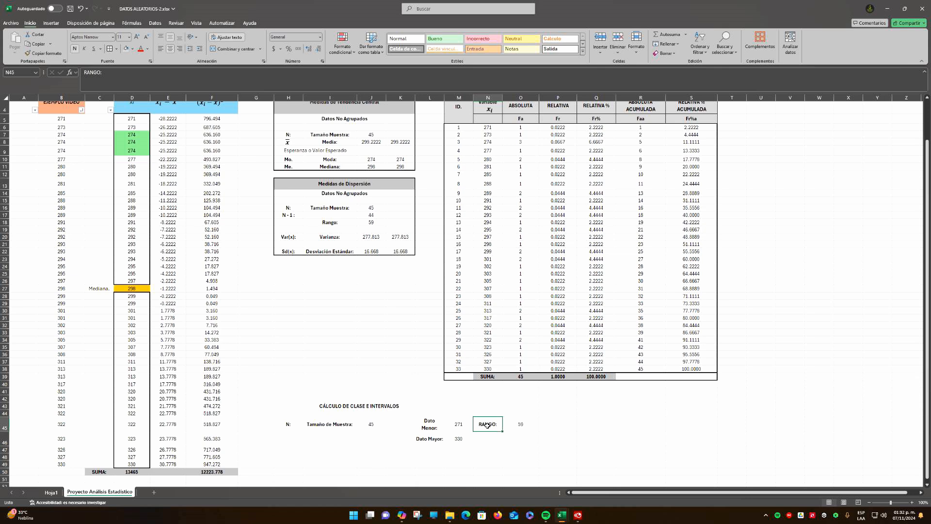
key("Right")
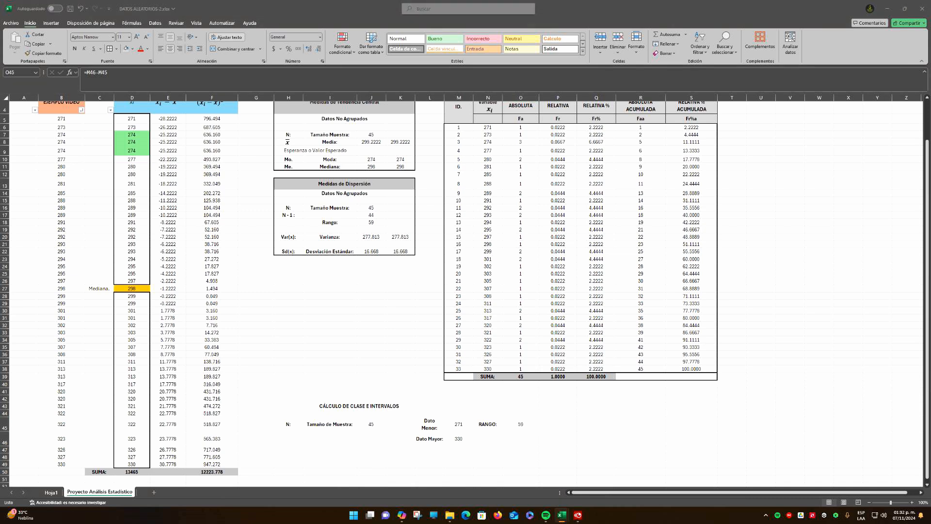
key("F2")
key("Escape")
left_click(390, 438)
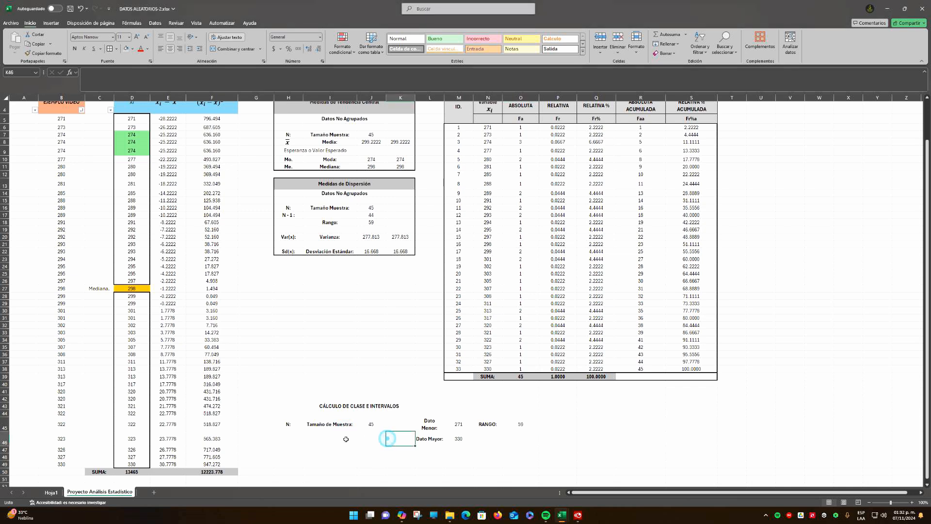
Paste the Sturges rule text "Regla de Sturges. c =" and "c = 1 + 3.322 log(N)" into H46:I47 below the sample size label
left_click(289, 425)
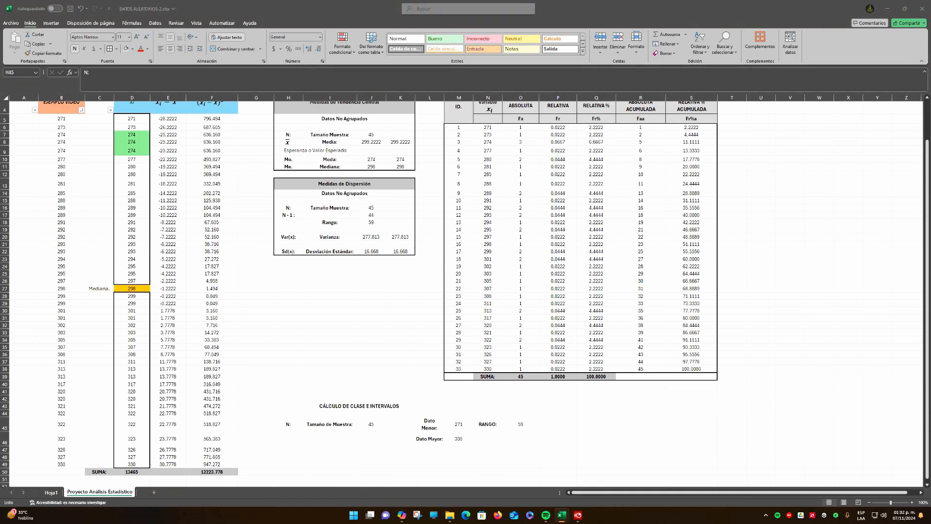
key("ctrl+c")
left_click(290, 440)
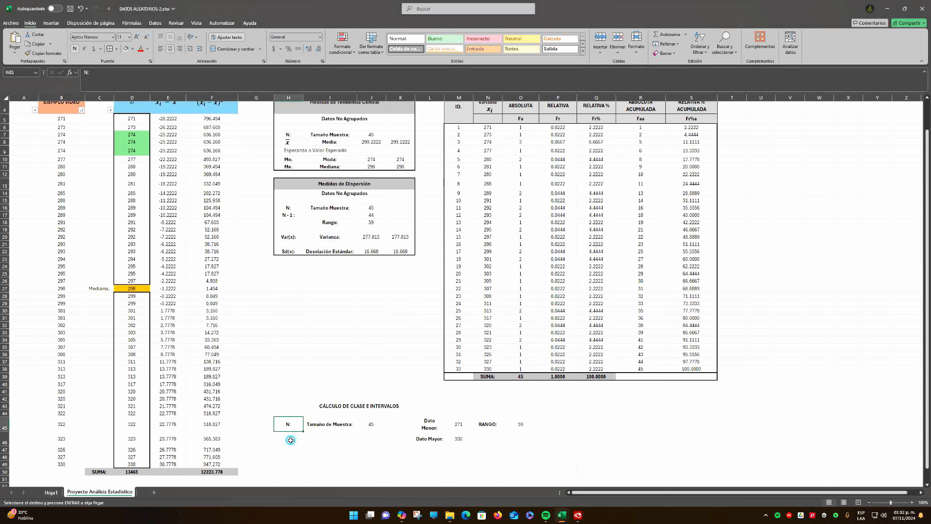
key("ctrl+v")
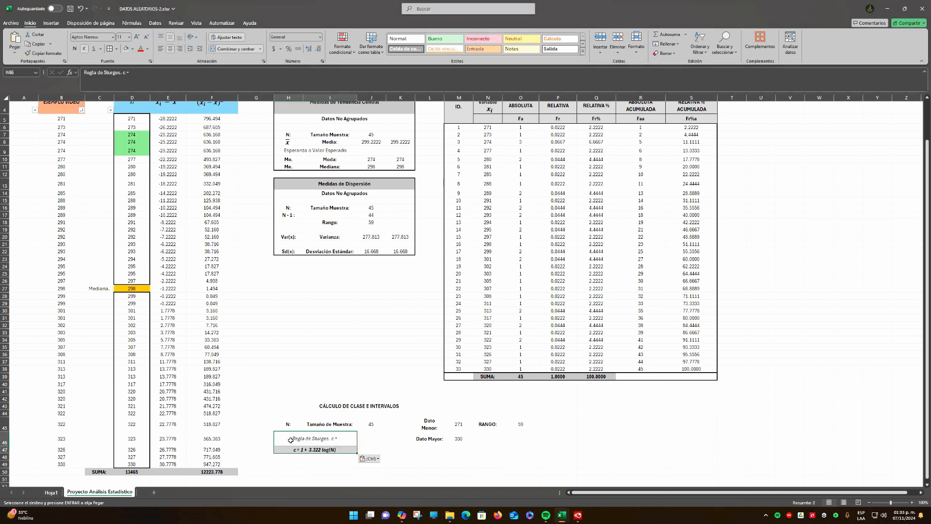
left_click(369, 441)
left_click(303, 451)
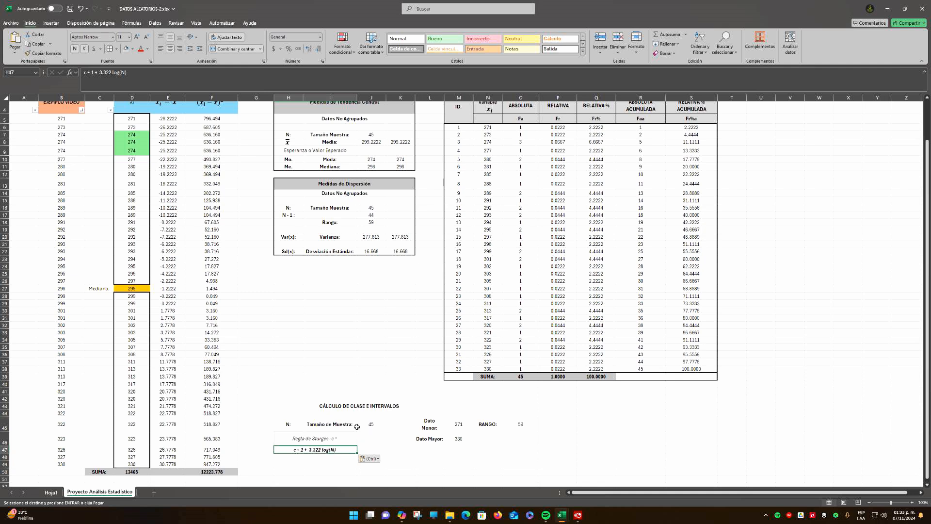
Calculate the Sturges number of classes in J46 with the formula =1 + 3.322*LOG10(J45)
left_click(368, 439)
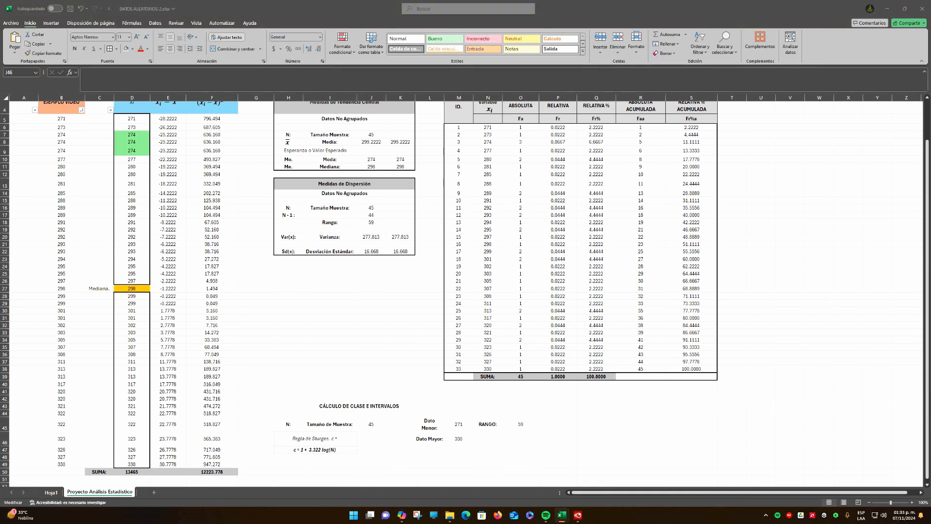
double_click(372, 436)
left_click(374, 442)
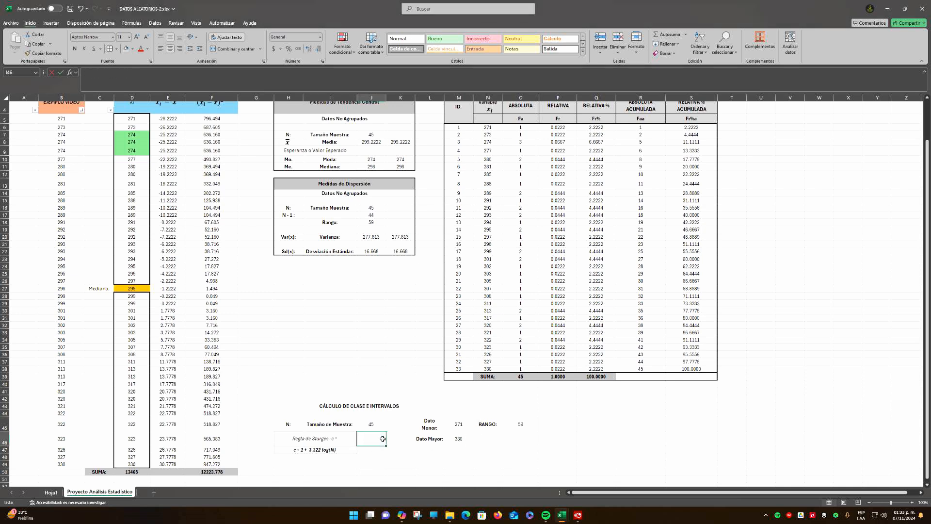
type("=")
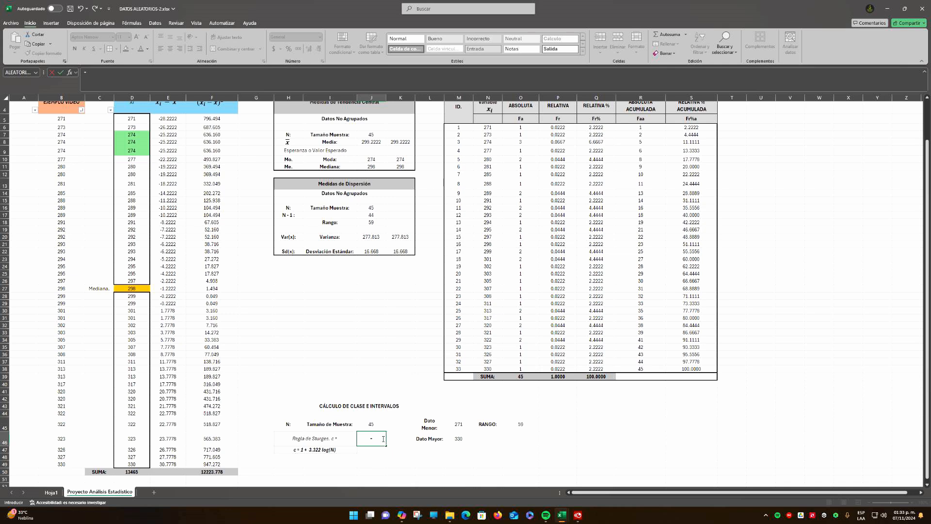
type("1 + 3.322*LO")
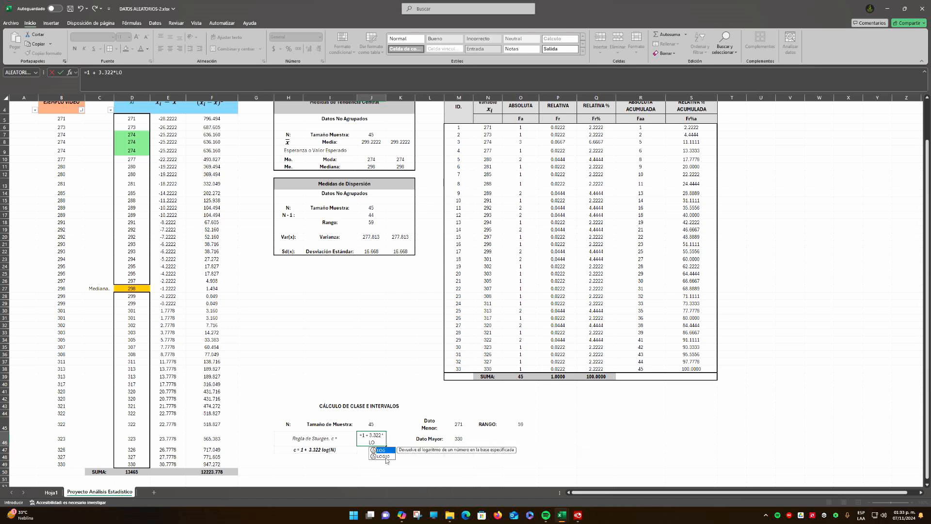
double_click(389, 457)
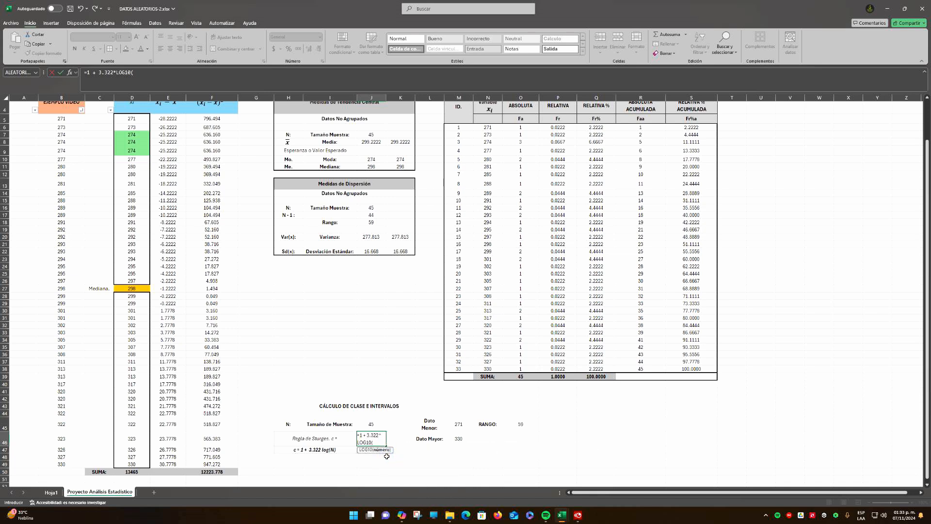
left_click(375, 423)
type("=")
type(")")
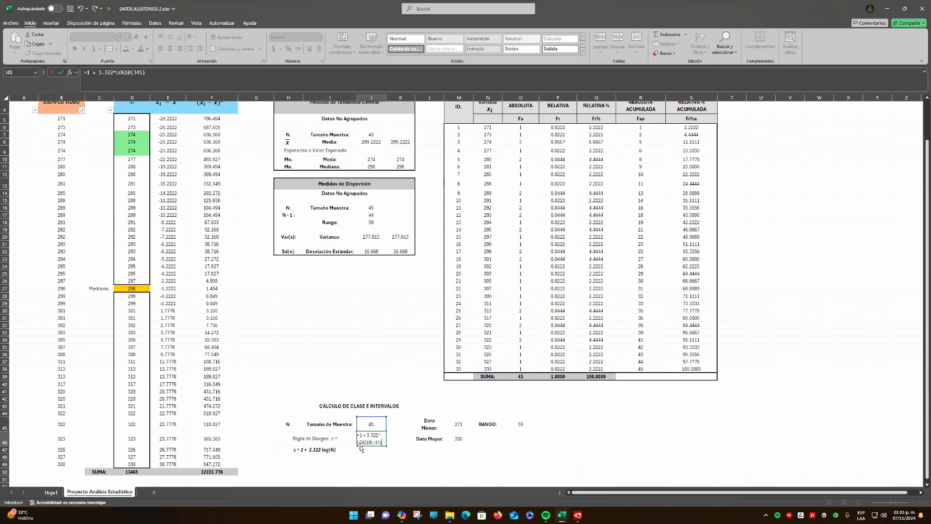
key("ctrl+Return")
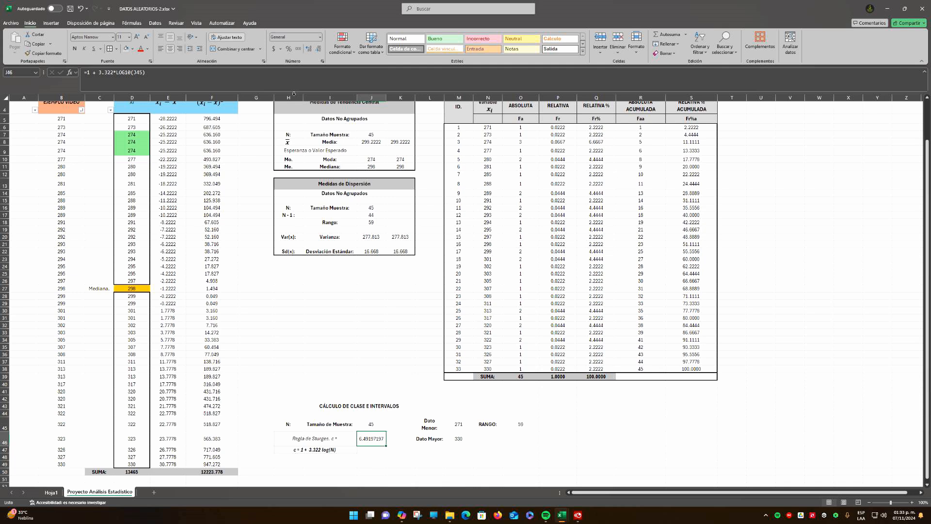
Reduce the Sturges result in J46 to four decimal places
left_click(318, 49)
left_click(318, 49)
left_click(318, 49)
left_click(318, 49)
Apply a light gray fill to the merged heading "CÁLCULO DE CLASE E INTERVALOS" in row 43
left_click(371, 450)
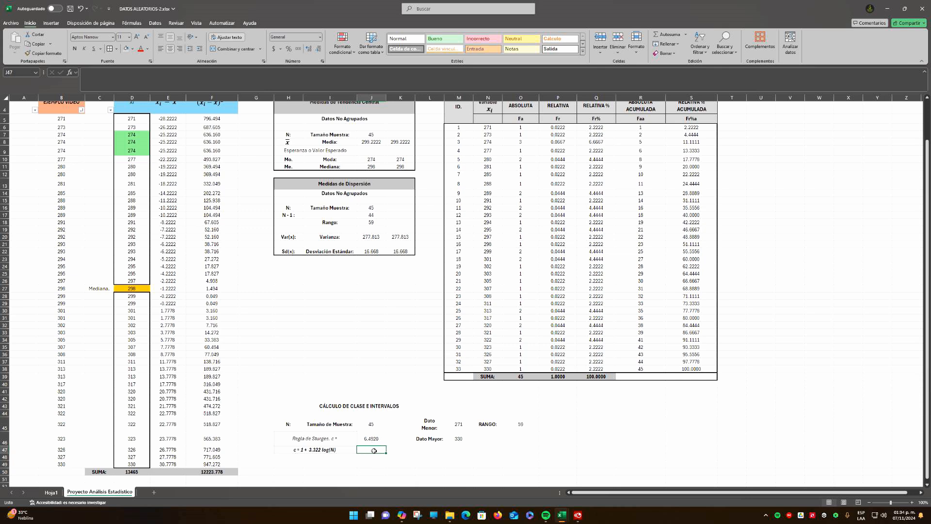
left_click(296, 407)
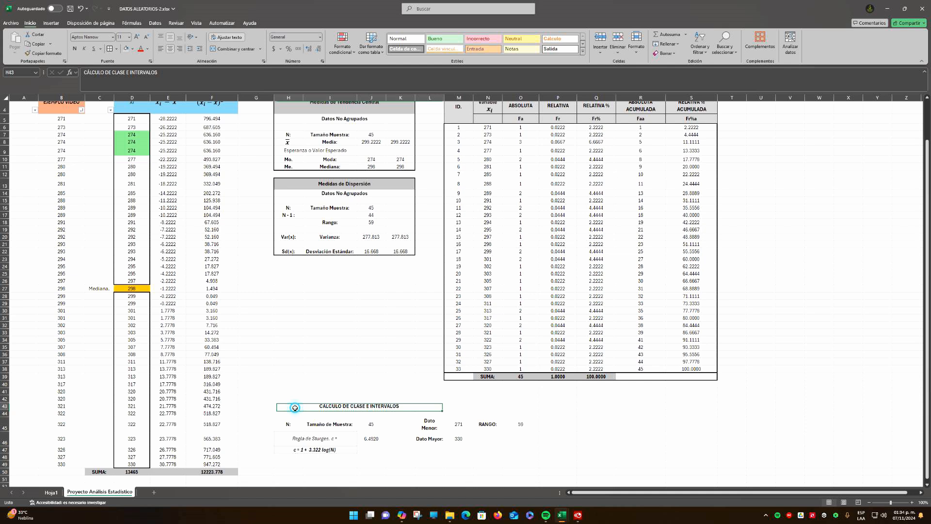
left_click(125, 48)
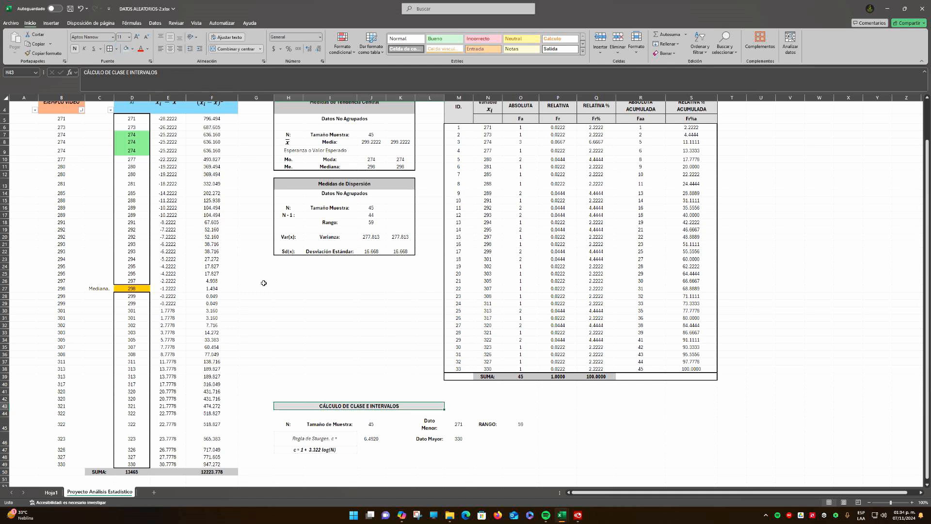
Extend the merged heading "CÁLCULO DE CLASE E INTERVALOS" across H43:O43 and align its text to the left
left_click_drag(313, 406, 526, 406)
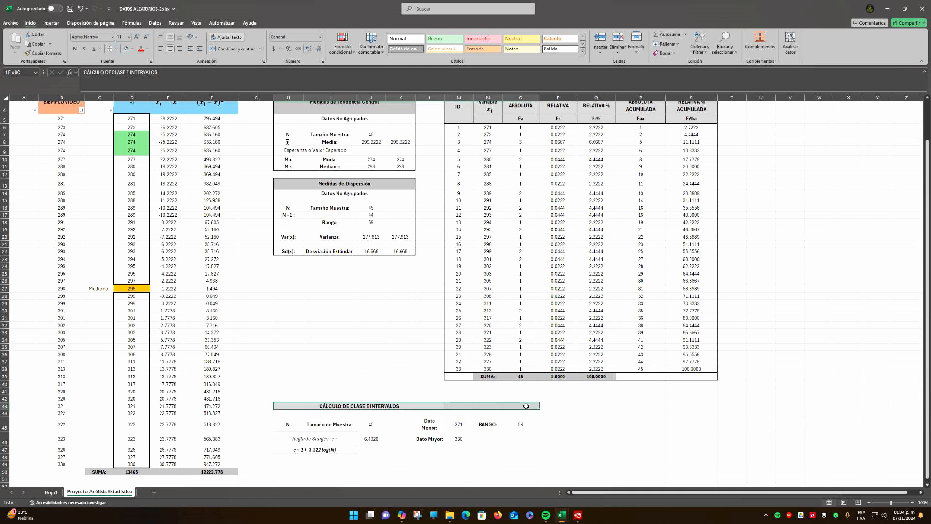
left_click(235, 49)
left_click(234, 49)
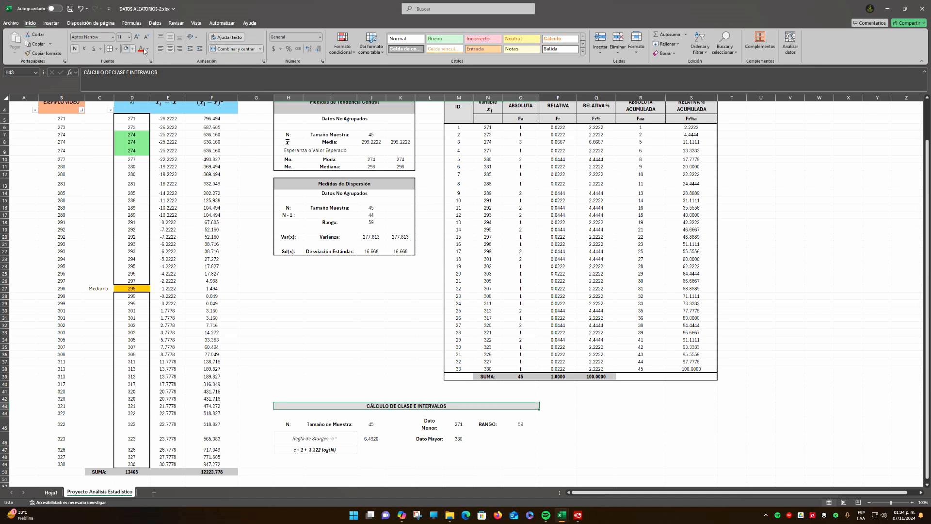
left_click(163, 52)
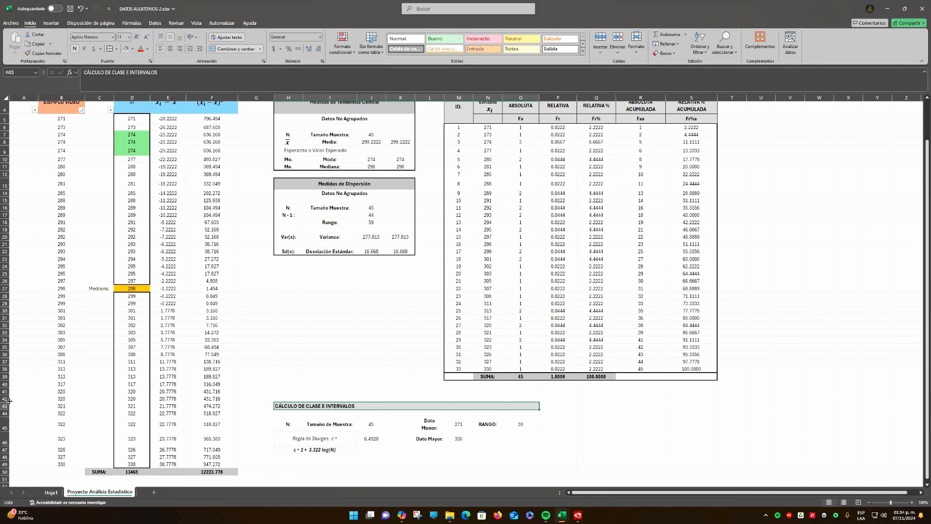
Make row 43, which holds the class and interval heading, slightly taller
left_click_drag(6, 402, 6, 413)
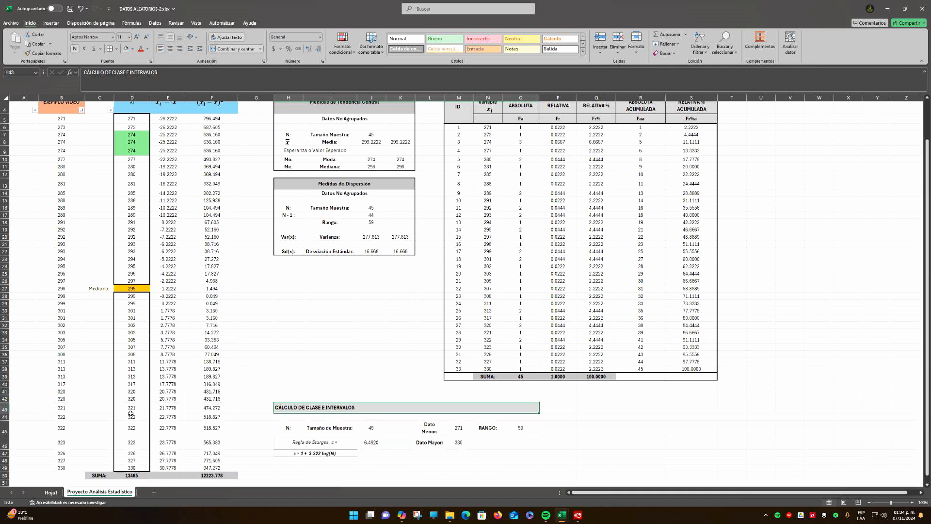
left_click(361, 417)
left_click(337, 408)
Enter the rounded number of classes, 7, in K46 beside the Sturges result and show it with two decimal places
left_click(373, 443)
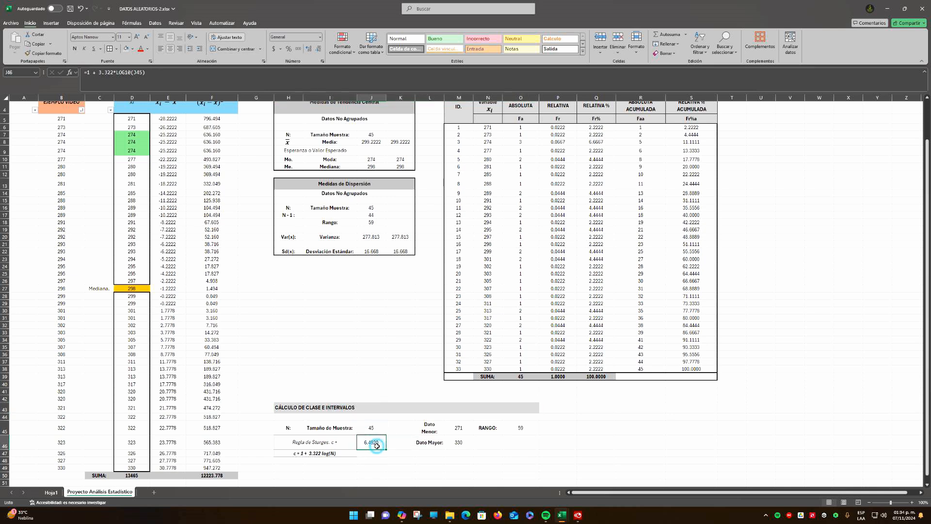
left_click(395, 444)
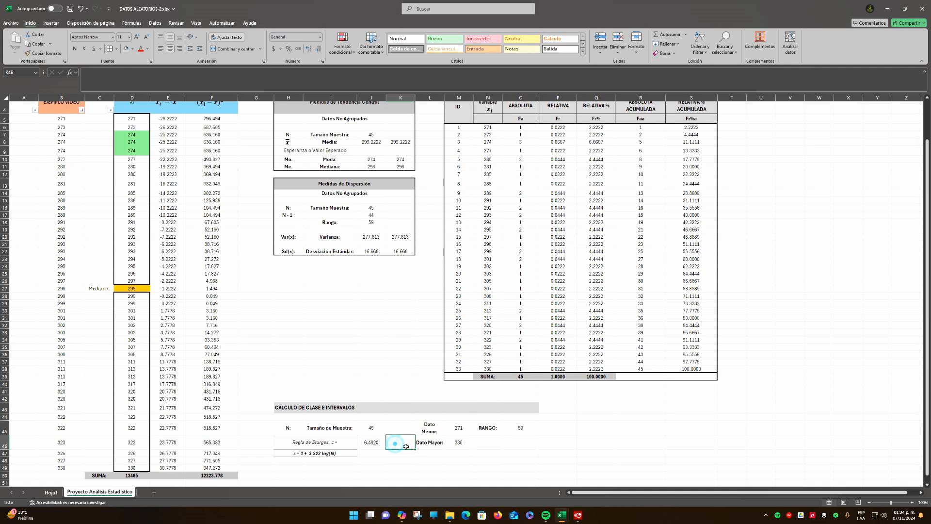
type("7.")
key("BackSpace")
key("Return")
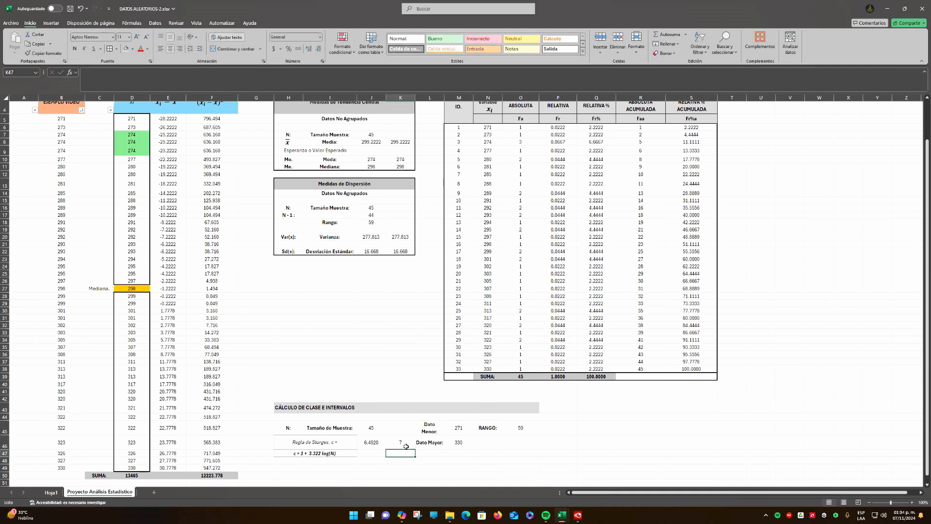
left_click(406, 442)
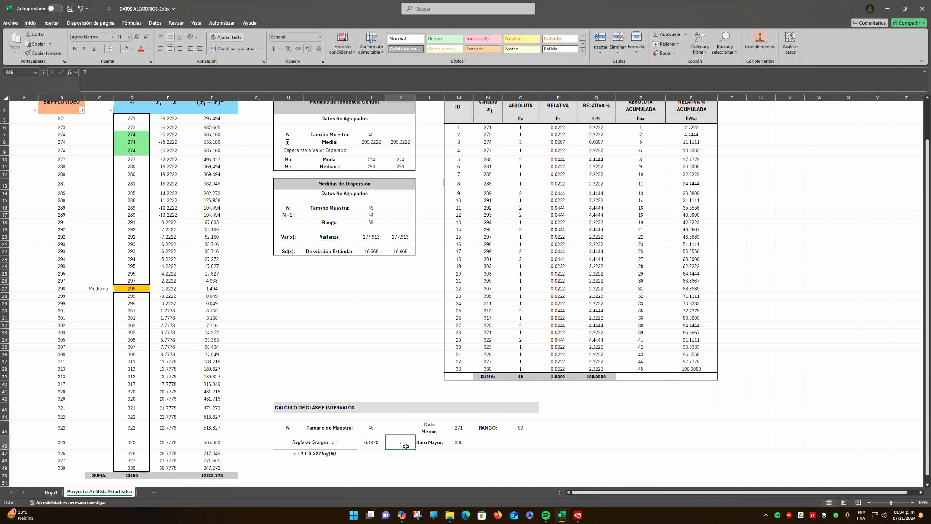
left_click(308, 50)
left_click(308, 50)
Merge and center J47:K47 and enter the label "Número de Clases:" there
left_click_drag(373, 453, 398, 456)
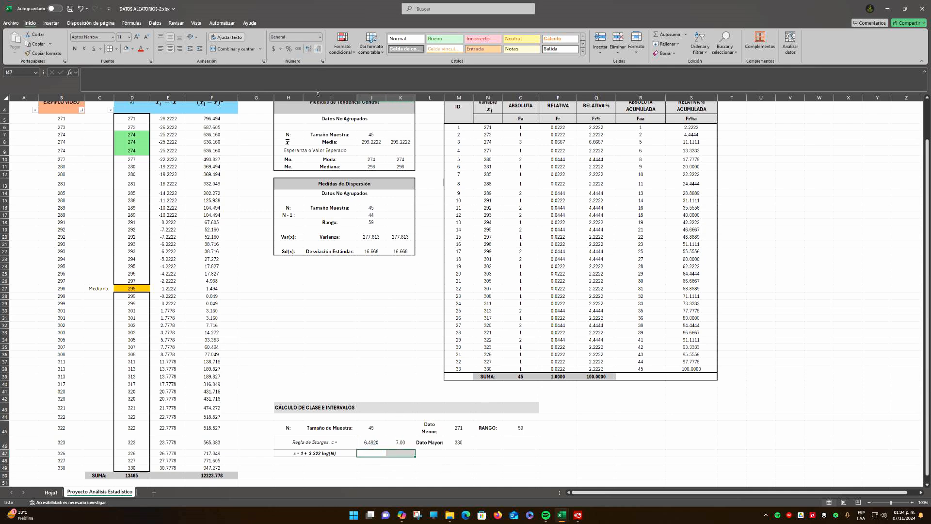
left_click(233, 48)
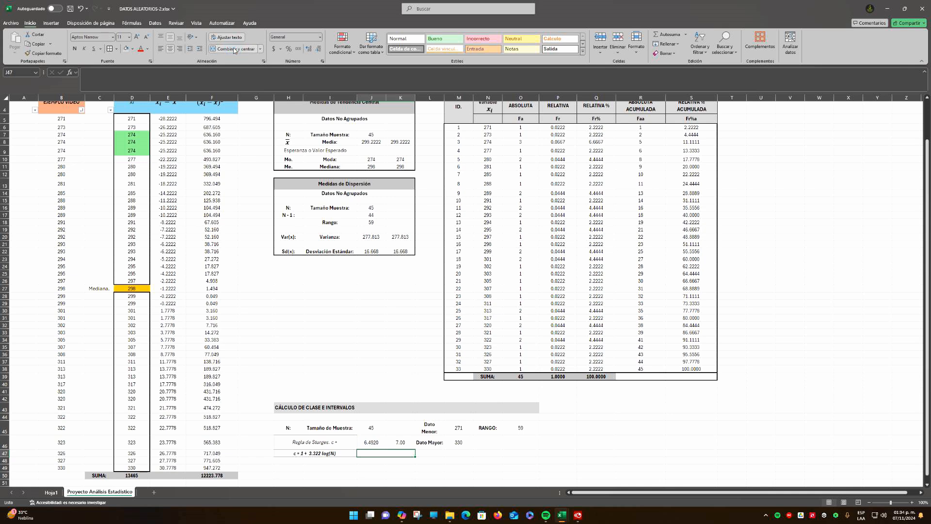
type("Número de Clases:")
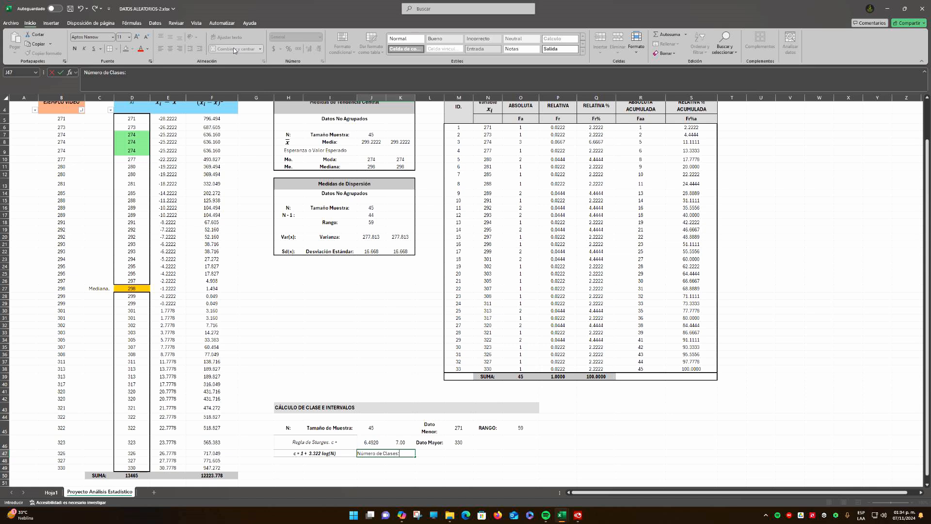
key("Return")
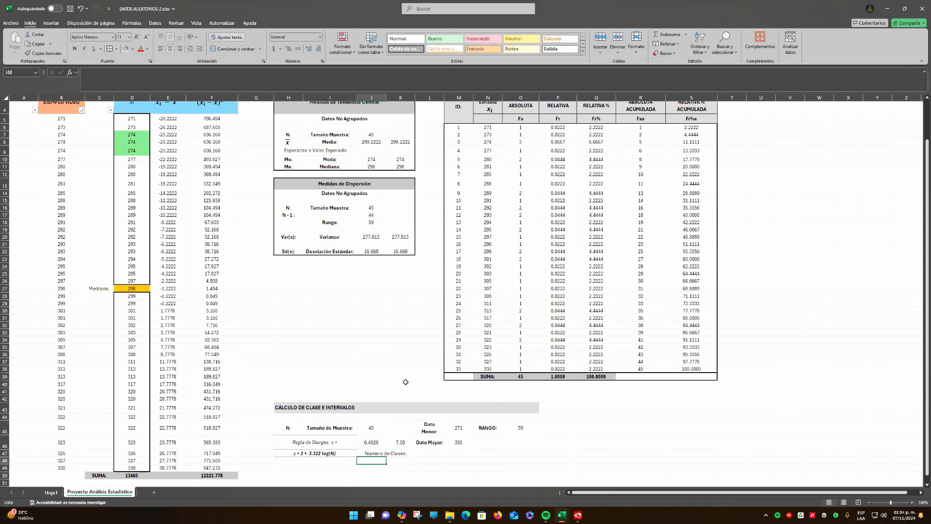
left_click(402, 446)
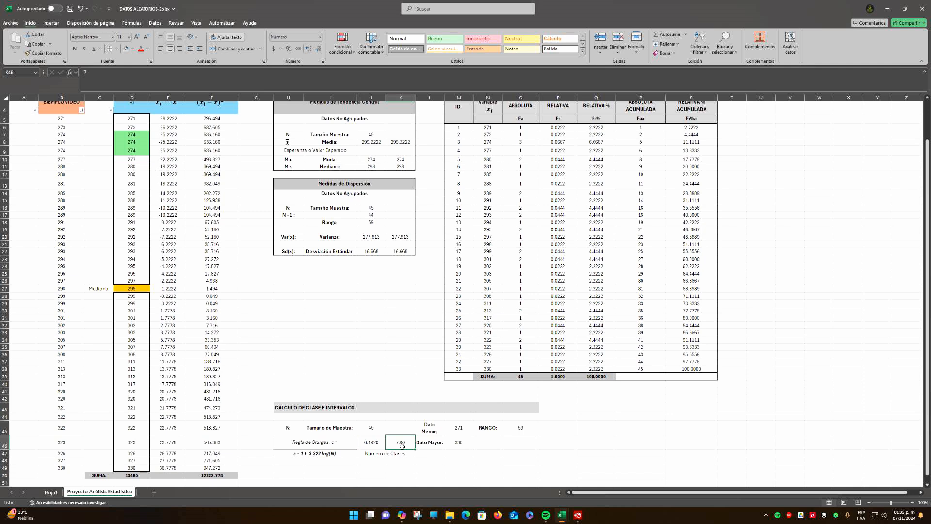
Move the rounded class count 7.00 from K46 to L47 and make the "Número de Clases:" label bold
left_click(522, 431)
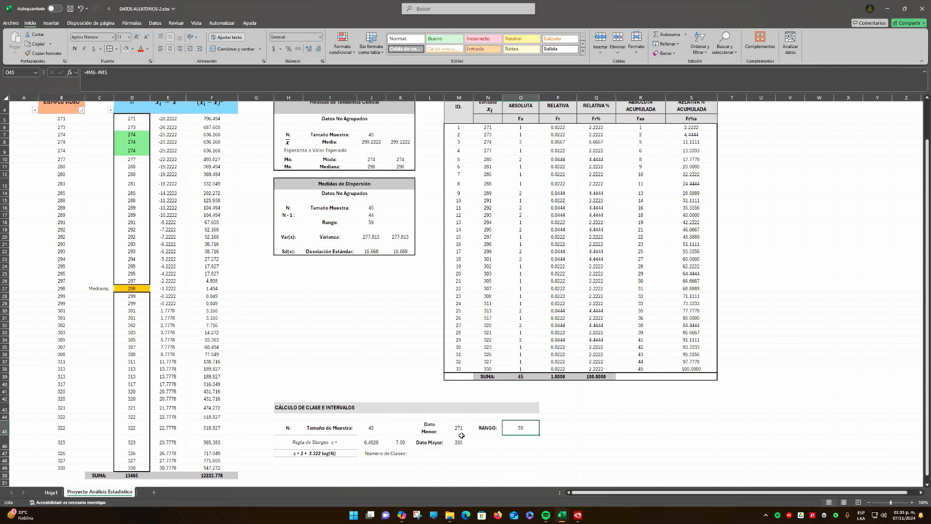
left_click(399, 442)
left_click(364, 445)
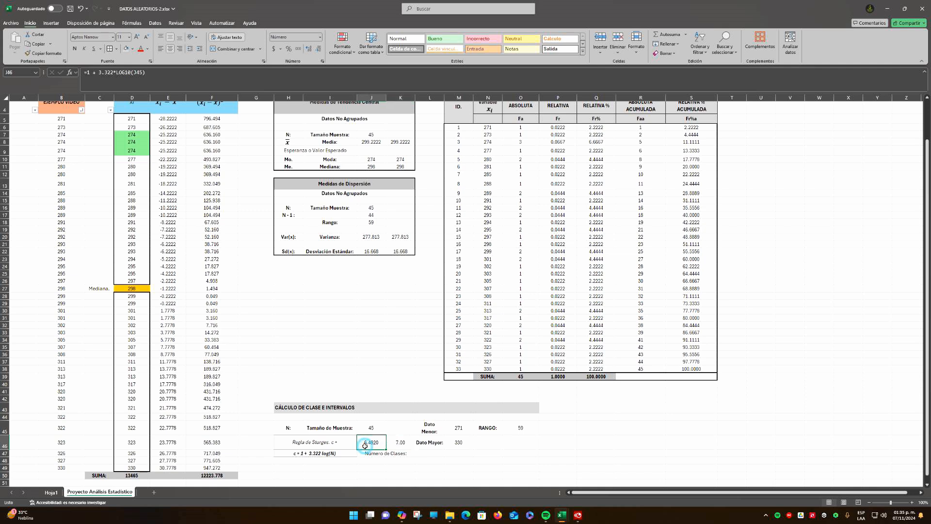
left_click(399, 442)
left_click(431, 454)
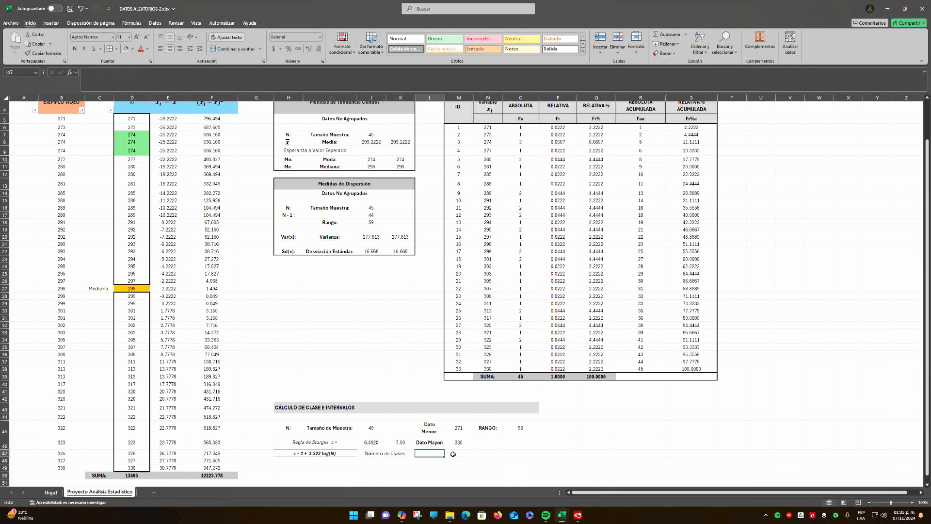
left_click(404, 448)
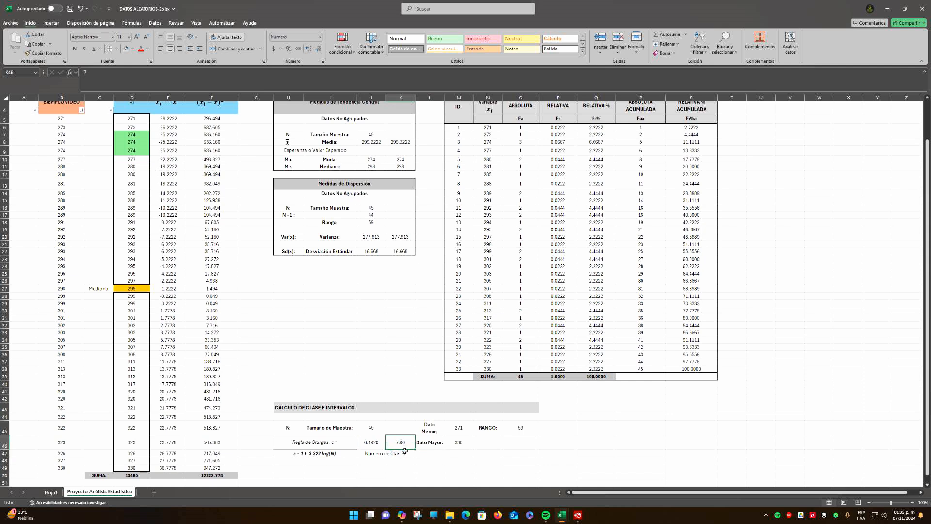
key("ctrl+c")
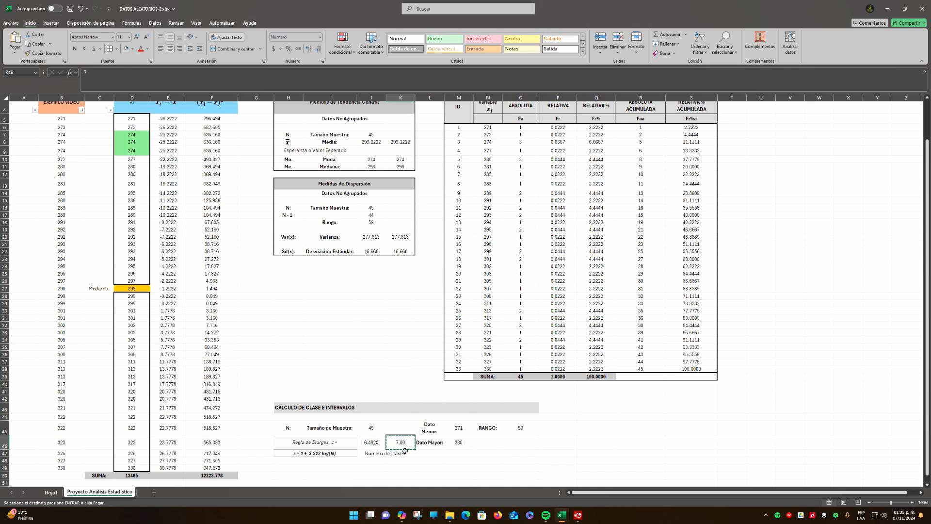
left_click(430, 454)
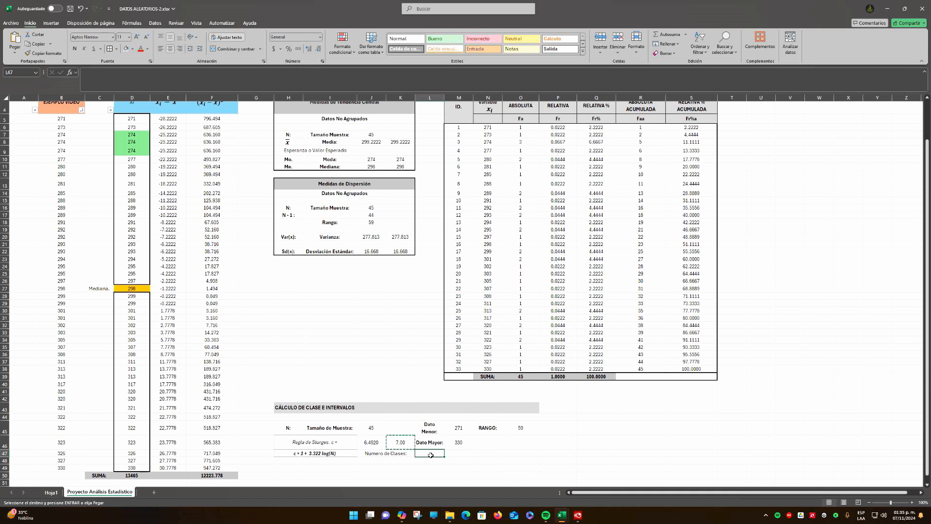
key("Return")
left_click(393, 451)
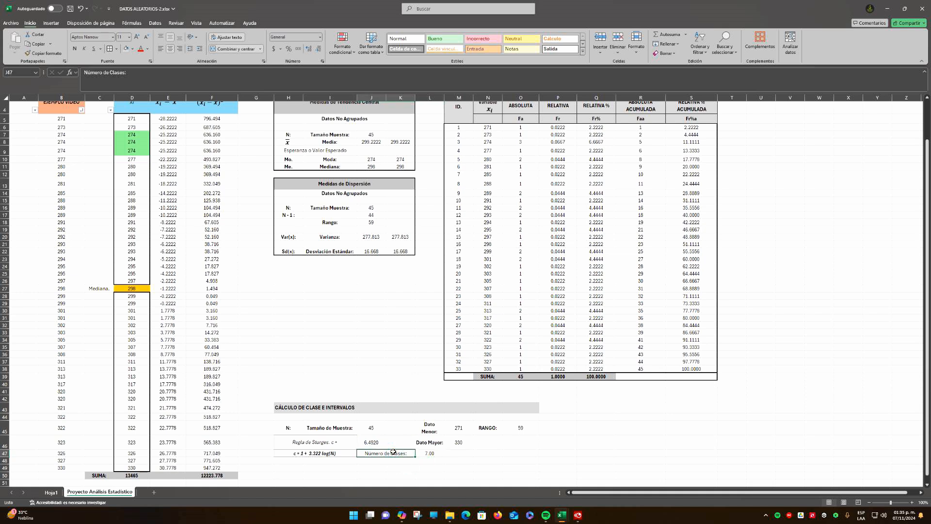
left_click(430, 452)
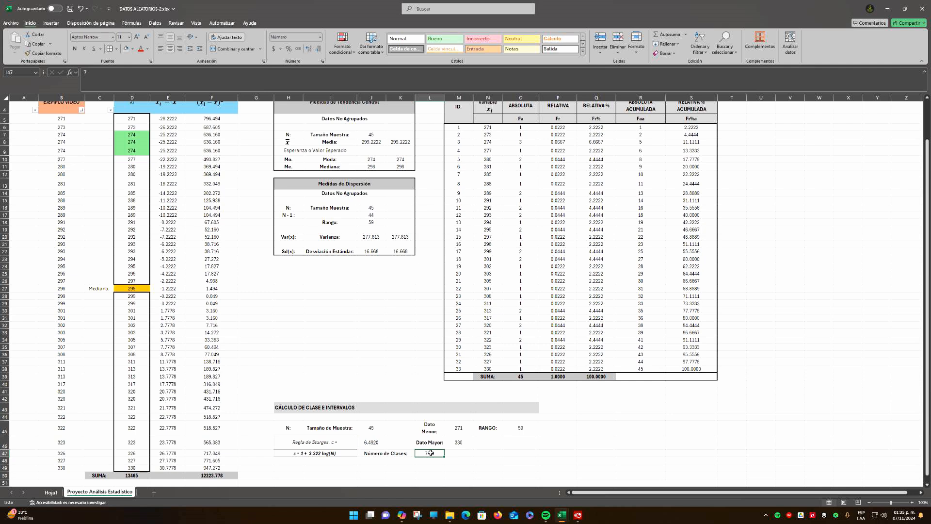
Add the label "TAMAÑO DE CLASE:" in N47, widen column N slightly, and merge and center the label across M47:N47
left_click(493, 452)
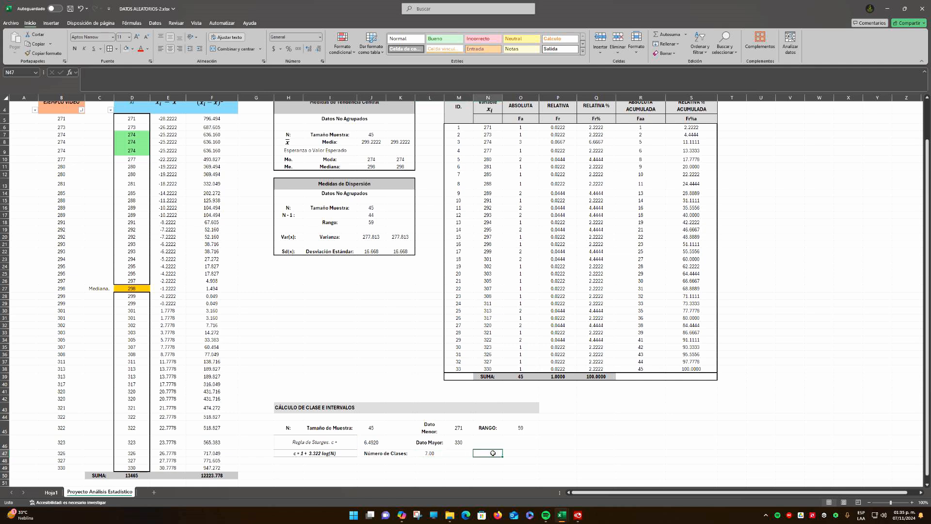
type("t")
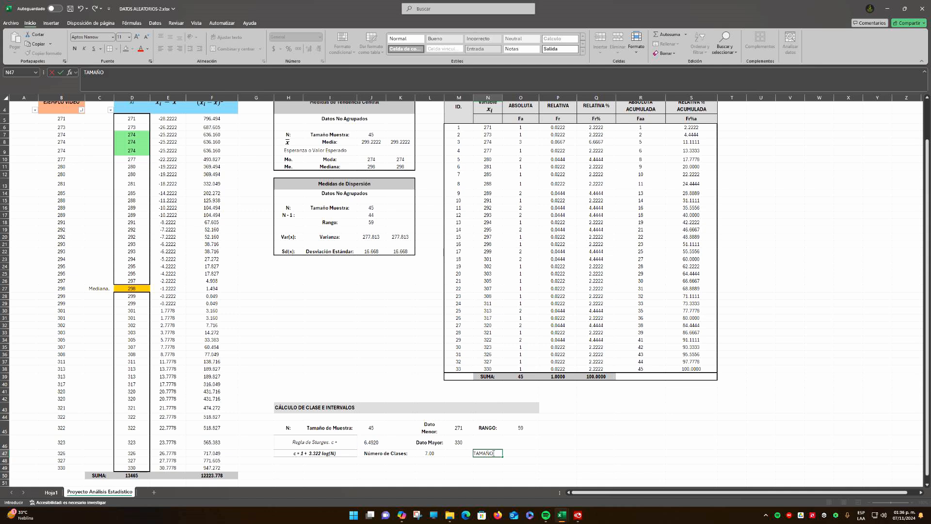
type("AMAÑO DE CLASE:")
key("Return")
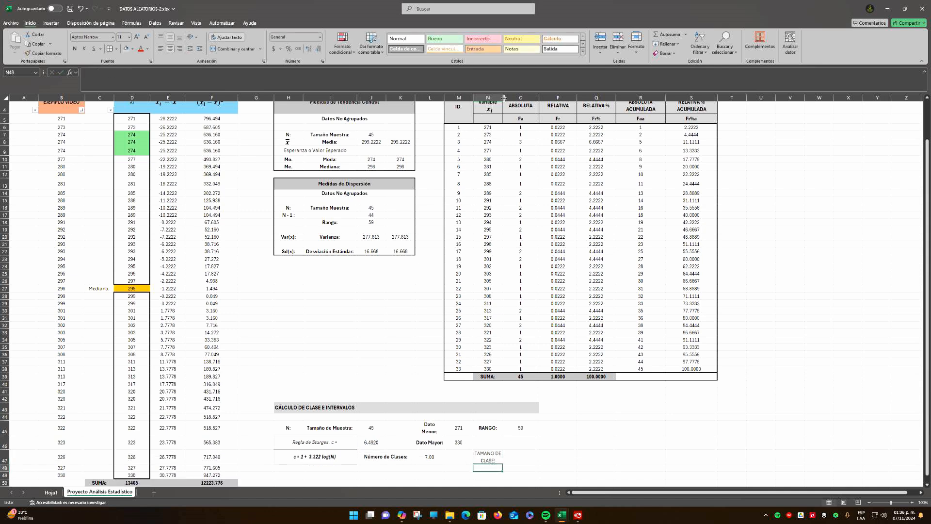
left_click_drag(504, 98, 511, 96)
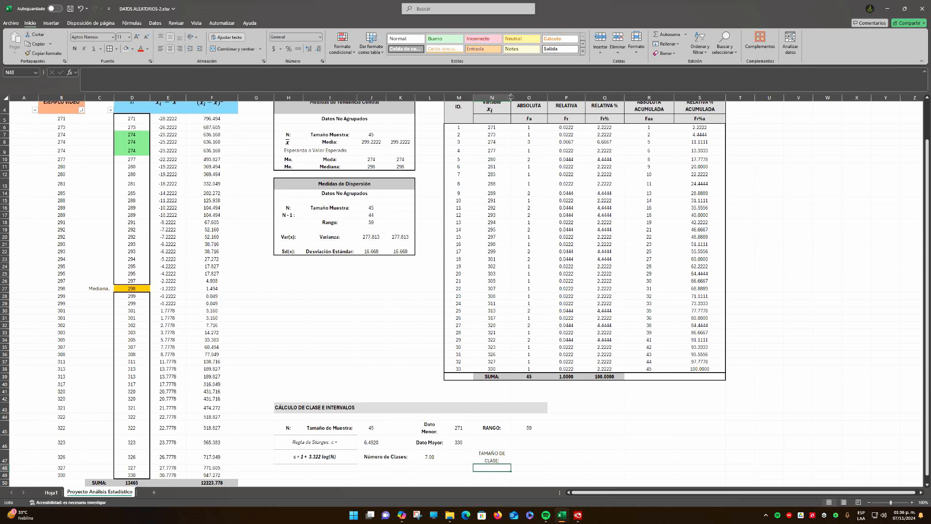
left_click_drag(465, 458, 488, 459)
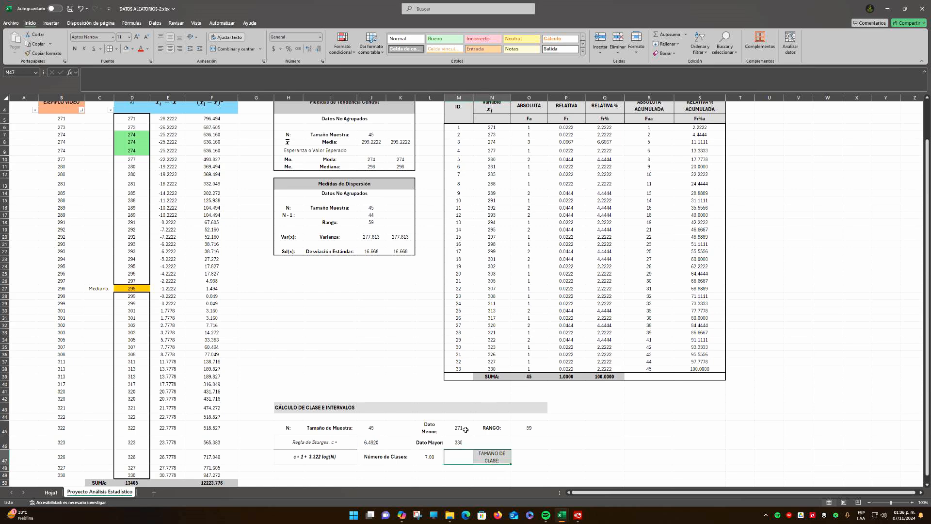
left_click(233, 49)
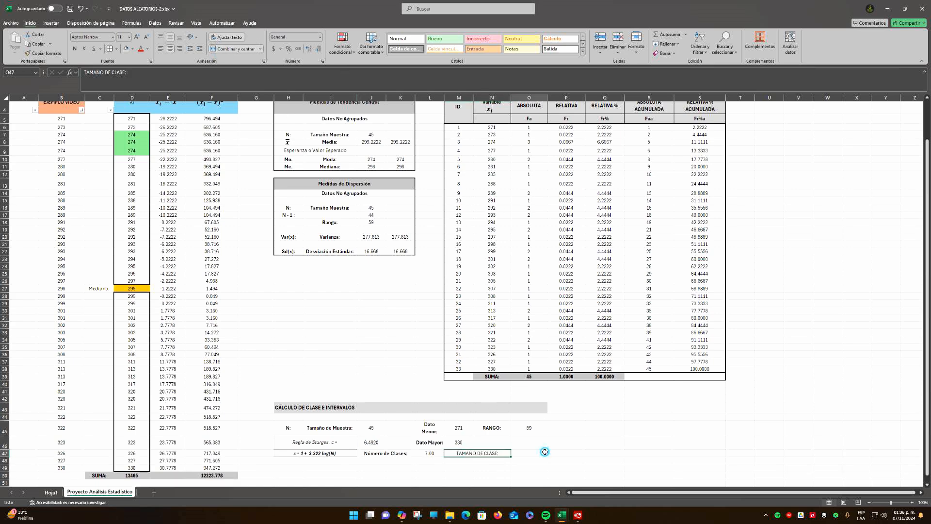
Adjust the position of the xi equation text box within the Variable header of the simple frequency table
scroll(500, 155, "up", 1)
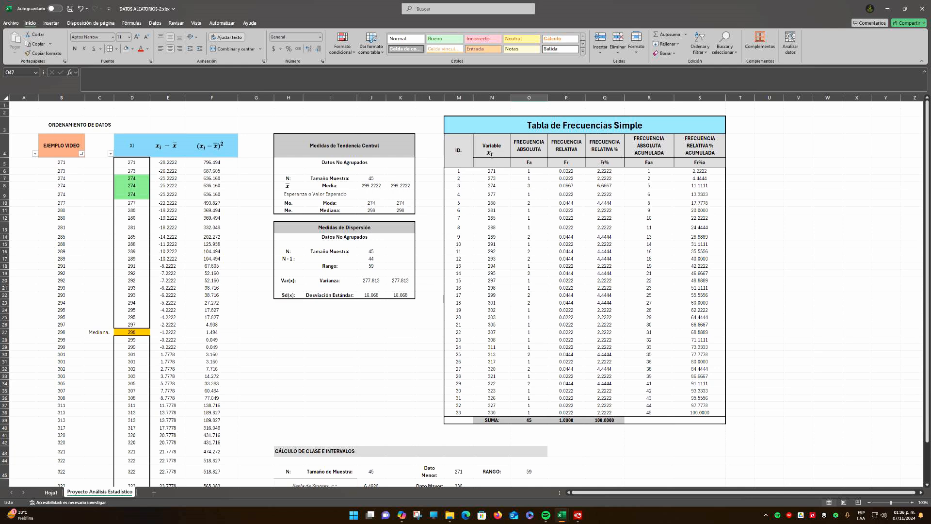
left_click(492, 160)
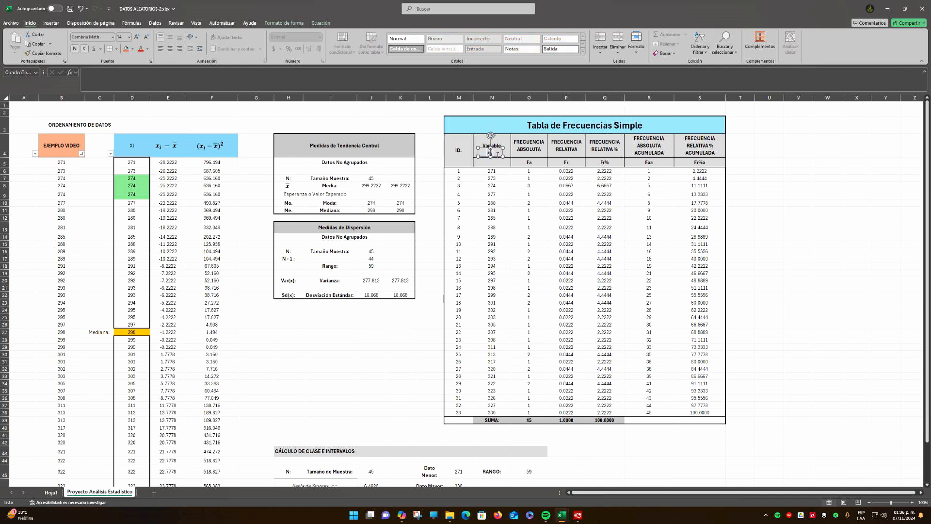
left_click_drag(496, 154, 498, 165)
left_click(605, 471)
scroll(558, 448, "down", 3)
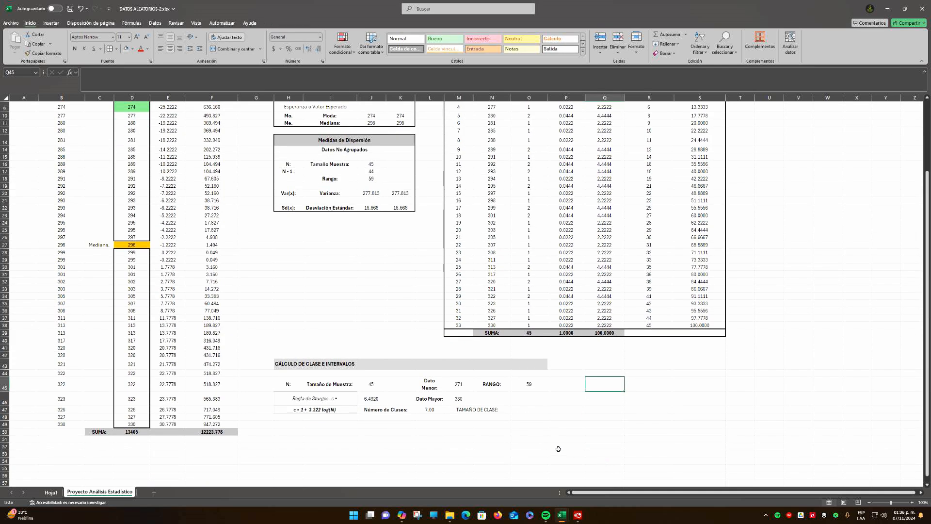
Make the "TAMAÑO DE CLASE:" label bold and calculate the class size in O47 with the formula =O45/L47
left_click(473, 410)
key("ctrl+n")
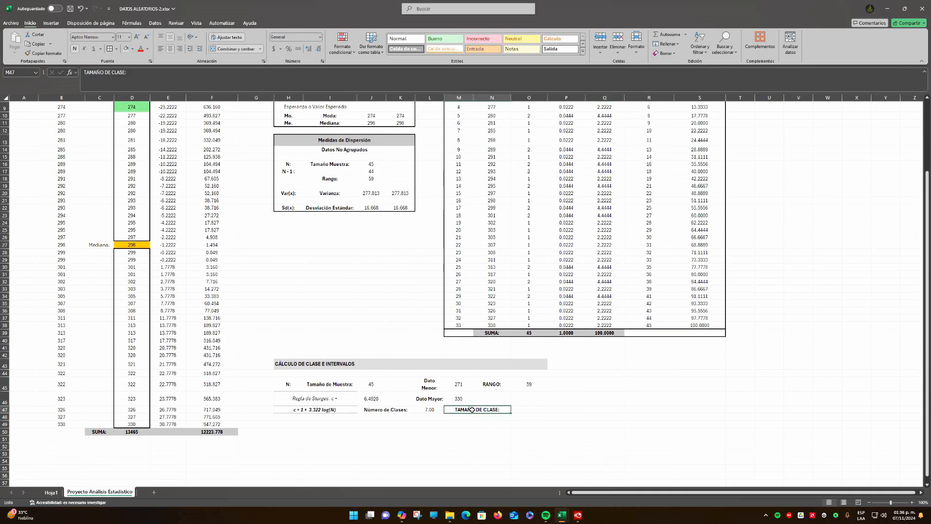
left_click(519, 409)
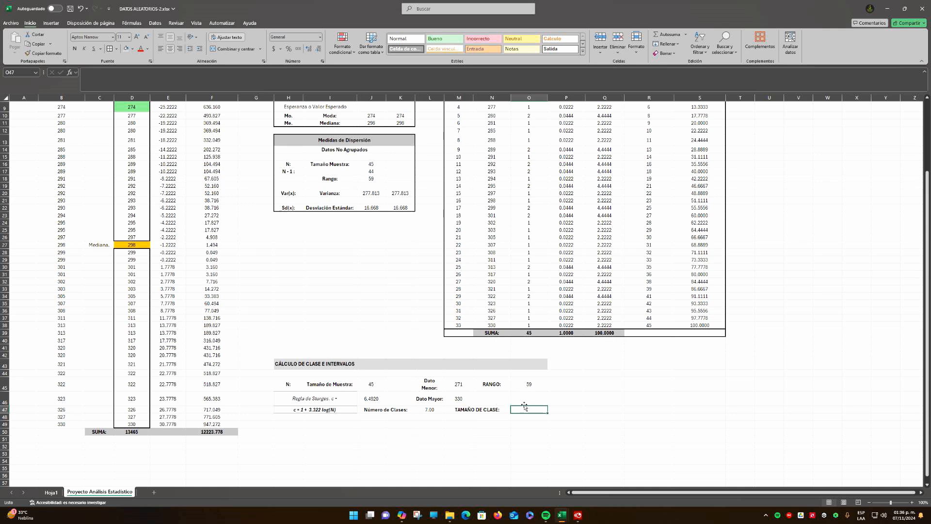
type("=")
left_click(540, 385)
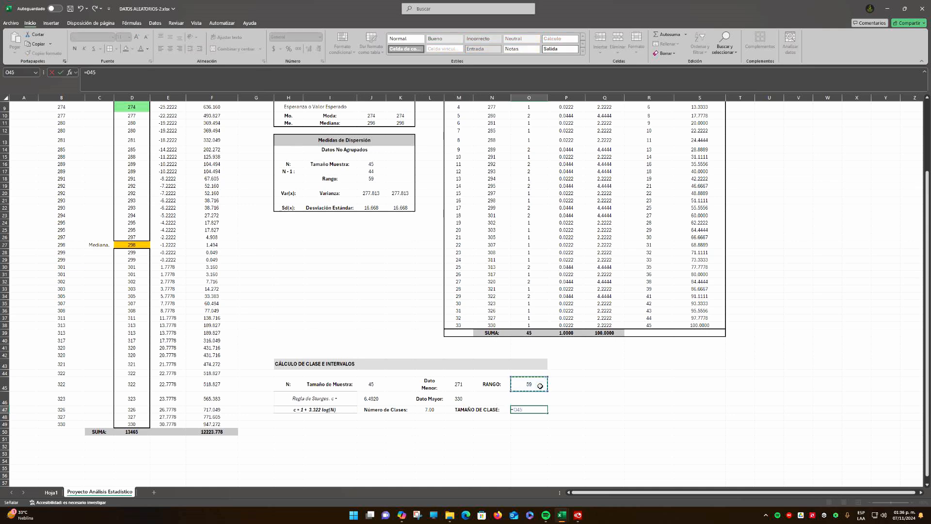
type("/")
left_click(431, 410)
key("Return")
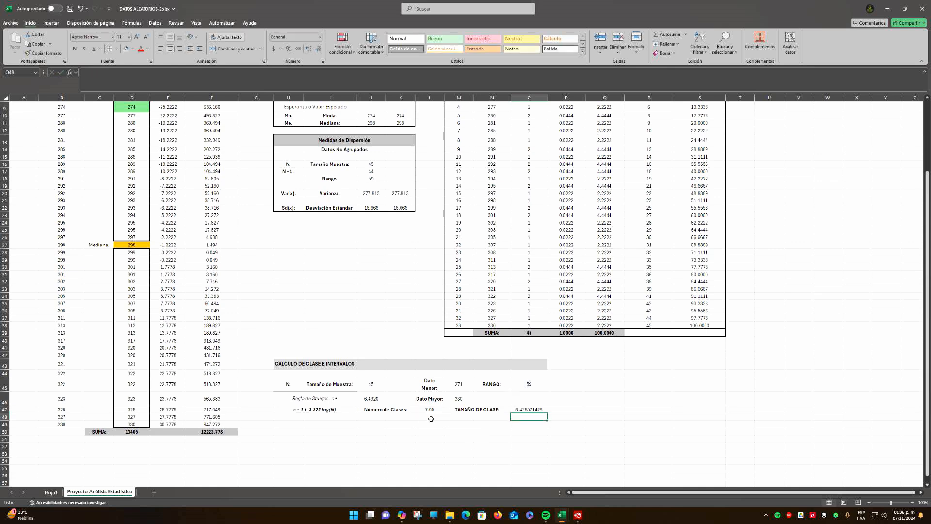
Display the class size in O47 with two decimal places
key("Up")
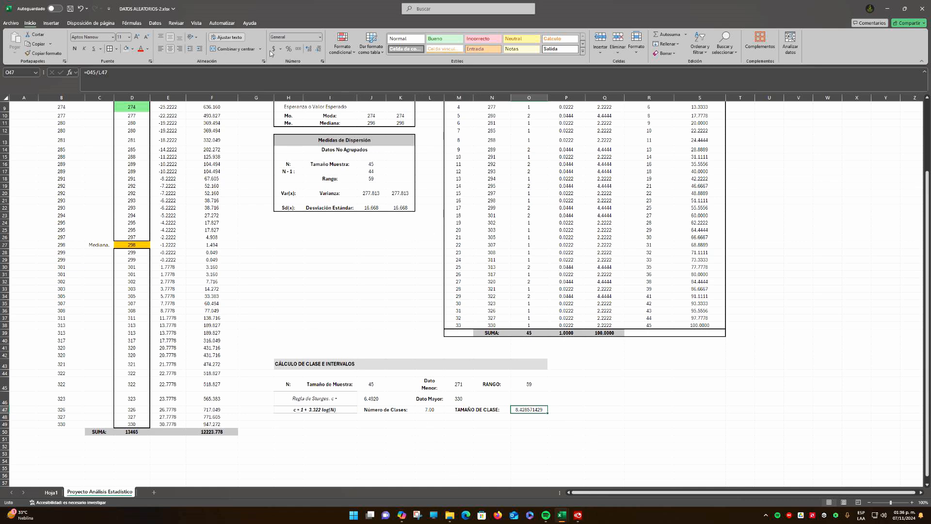
left_click(318, 49)
left_click(318, 49)
left_click(318, 49)
left_click(318, 49)
left_click(318, 49)
left_click(318, 49)
left_click(318, 49)
Enter the rounded class size 8 in P47 and display it with two decimal places
left_click(557, 411)
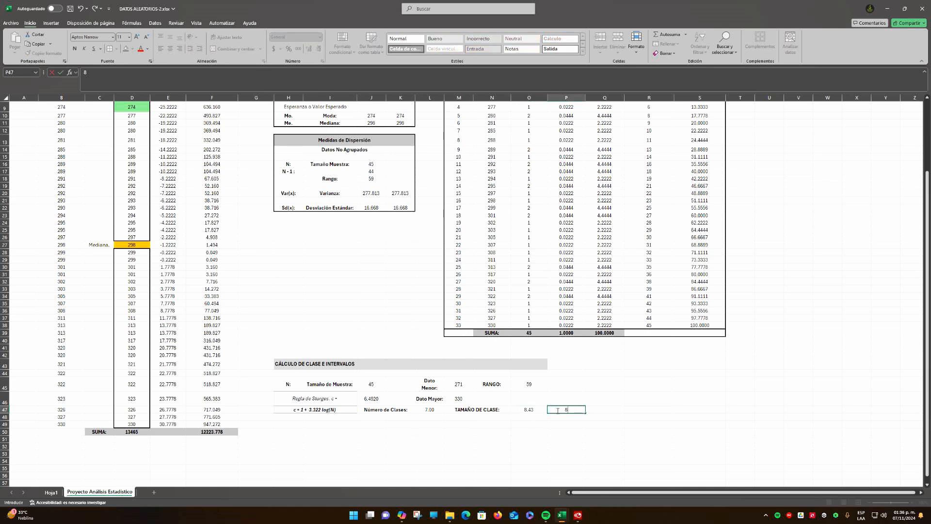
type("8")
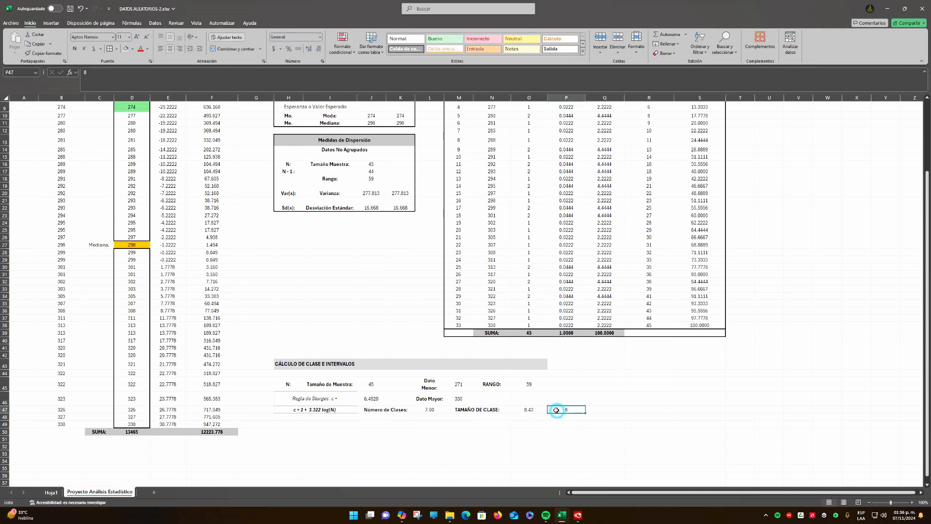
left_click(308, 49)
left_click(308, 49)
key("alt+Tab")
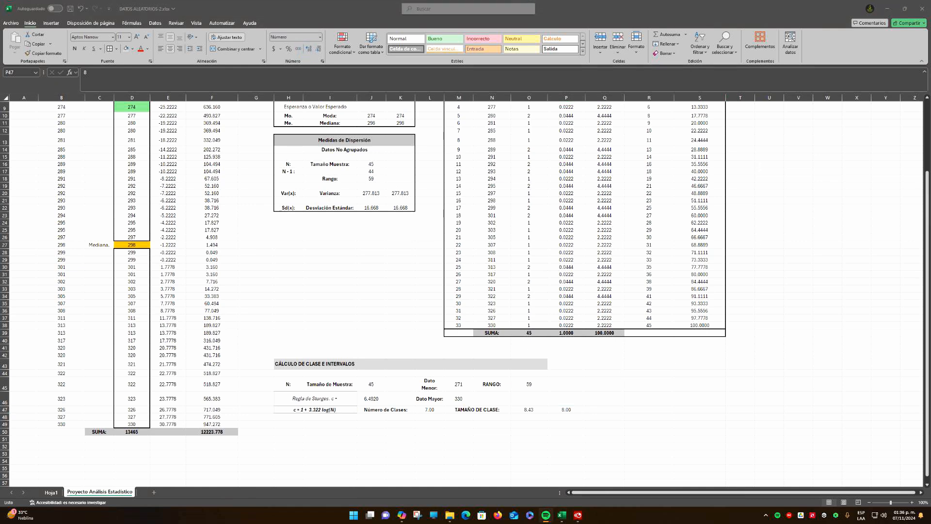
left_click(570, 410)
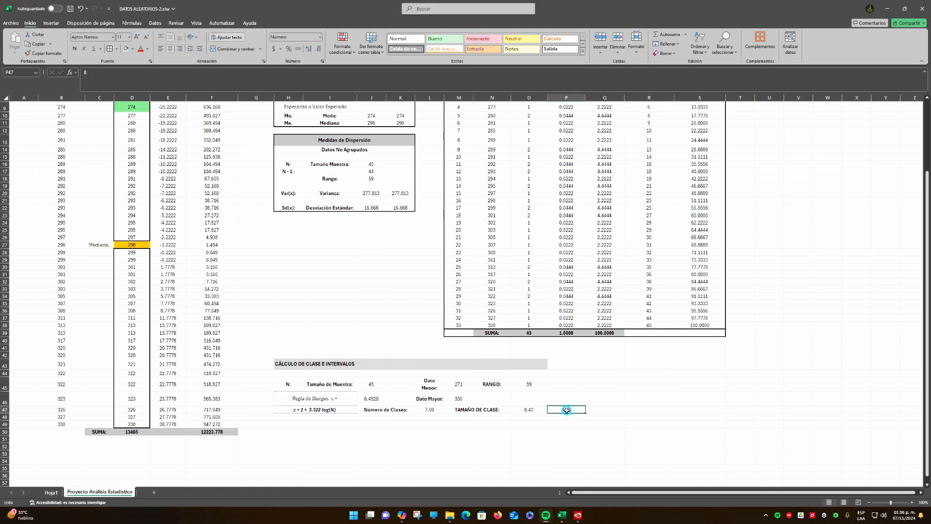
left_click(531, 411)
Extend the merged "CÁLCULO DE CLASE E INTERVALOS" heading across H43:P43 and left-align its text
left_click(366, 363)
left_click_drag(366, 363, 553, 364)
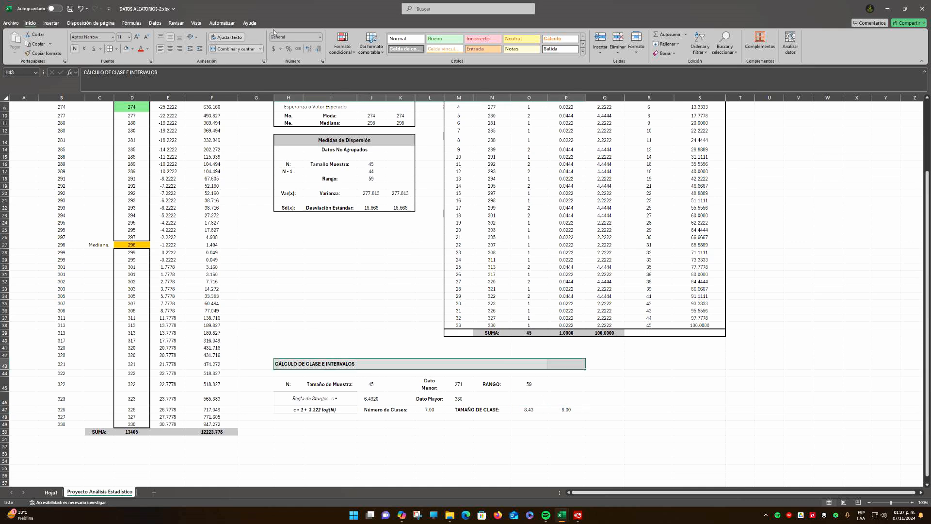
left_click(233, 49)
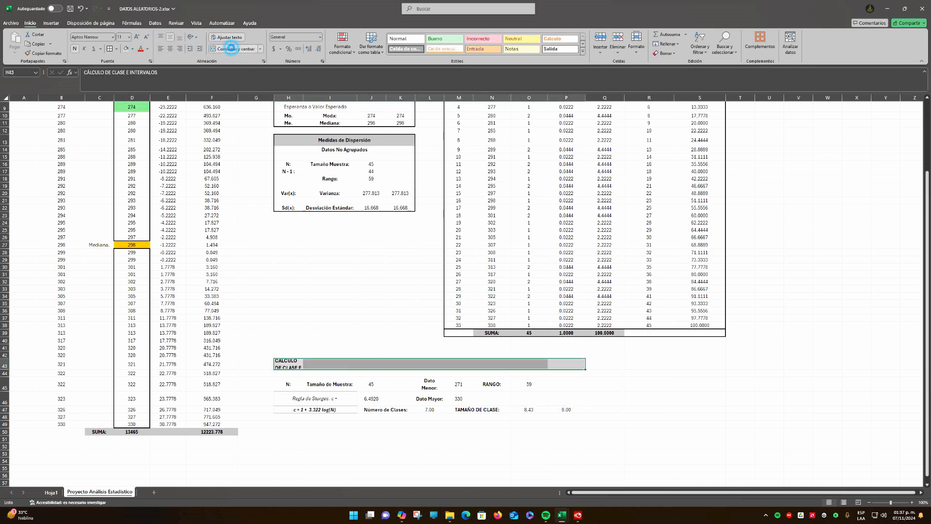
left_click(232, 49)
left_click(161, 49)
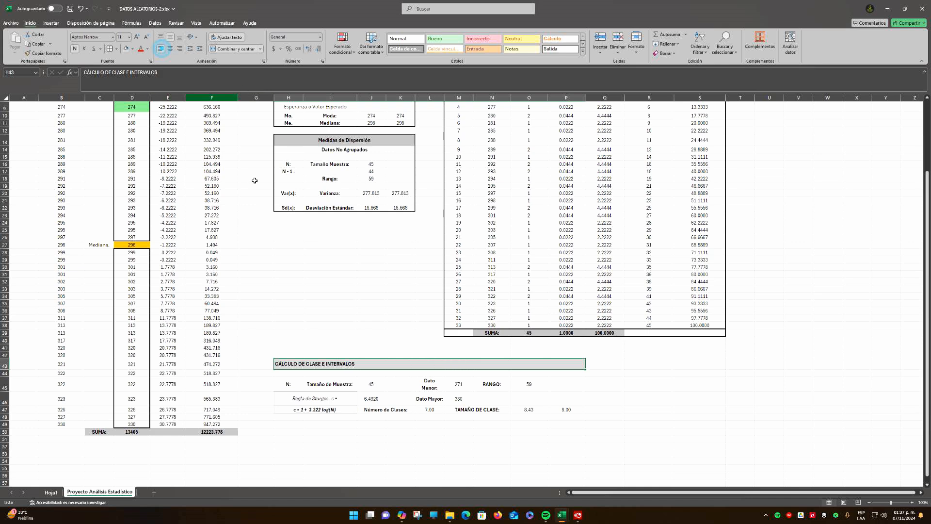
Apply a thick outside border to the calculation block H44:P47 and make heading row 43 slightly taller
left_click(330, 386)
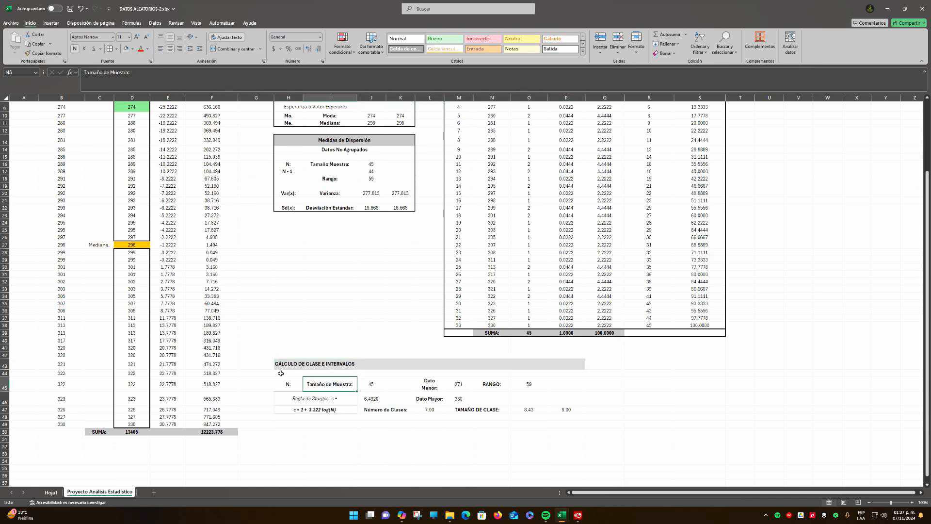
left_click_drag(282, 373, 557, 409)
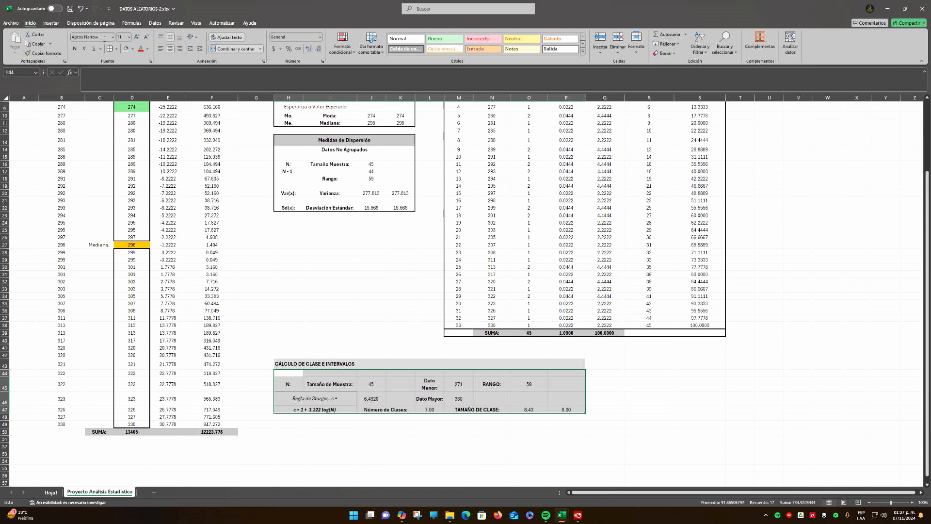
left_click(117, 50)
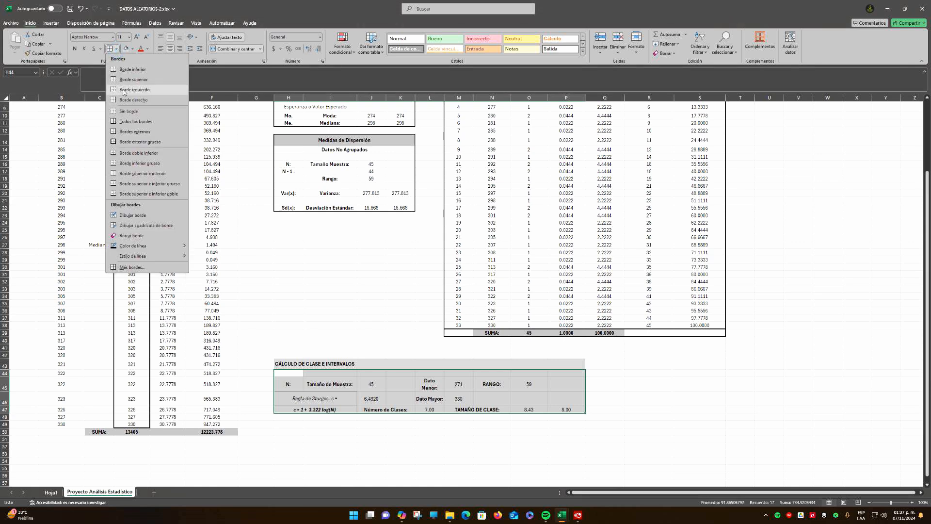
left_click(133, 143)
left_click(652, 384)
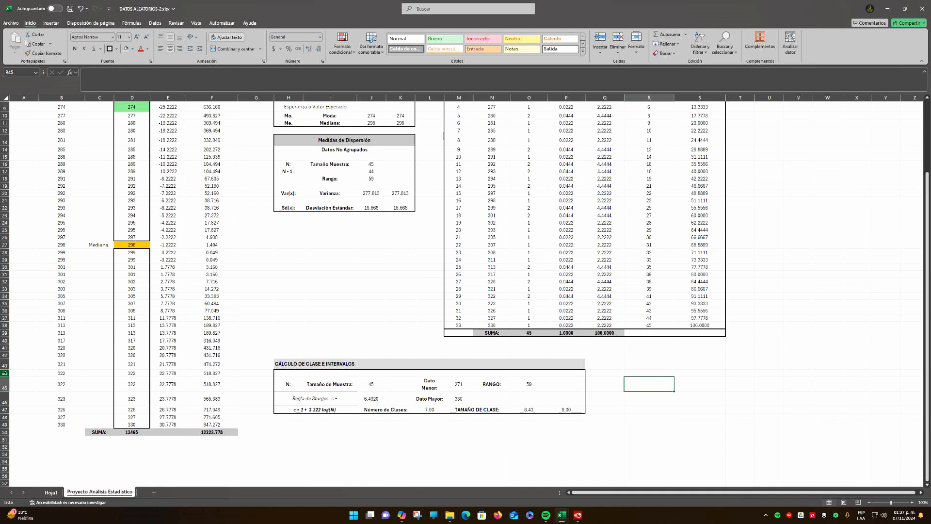
left_click_drag(6, 370, 7, 375)
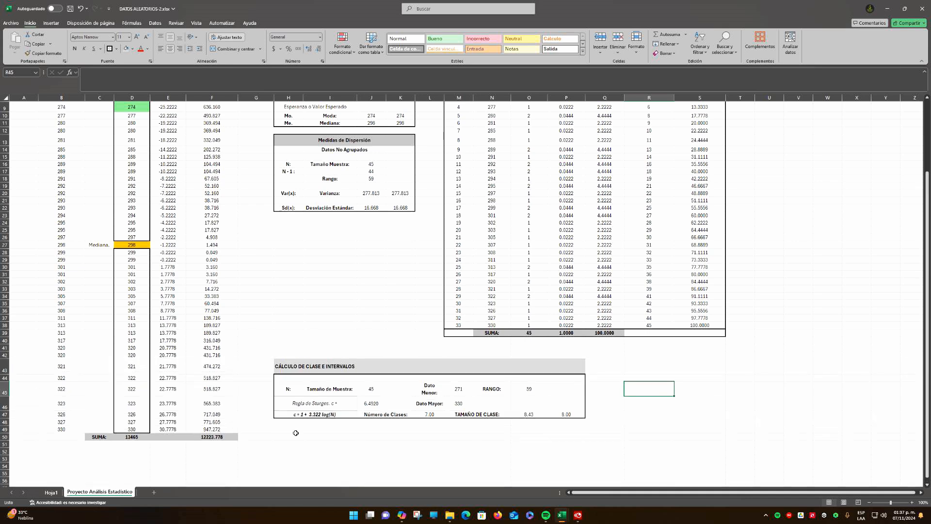
left_click(330, 429)
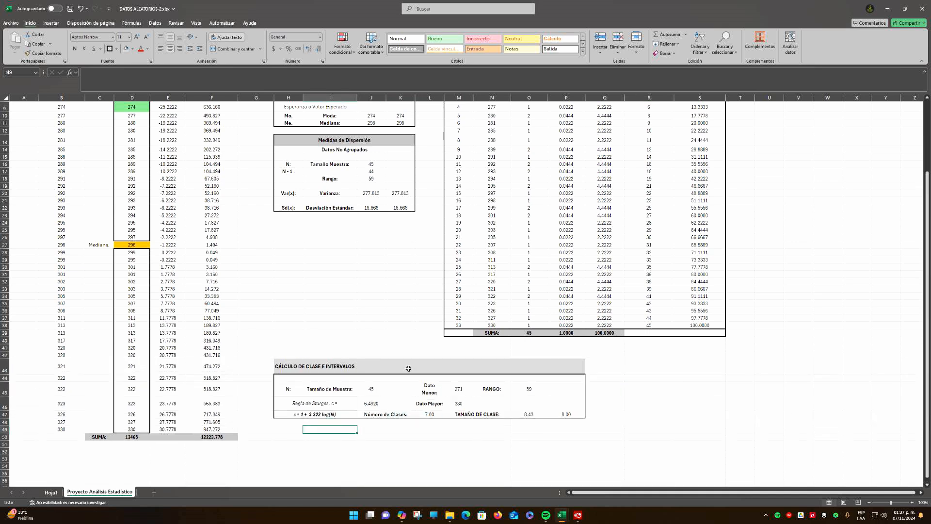
left_click(386, 370)
left_click(537, 446)
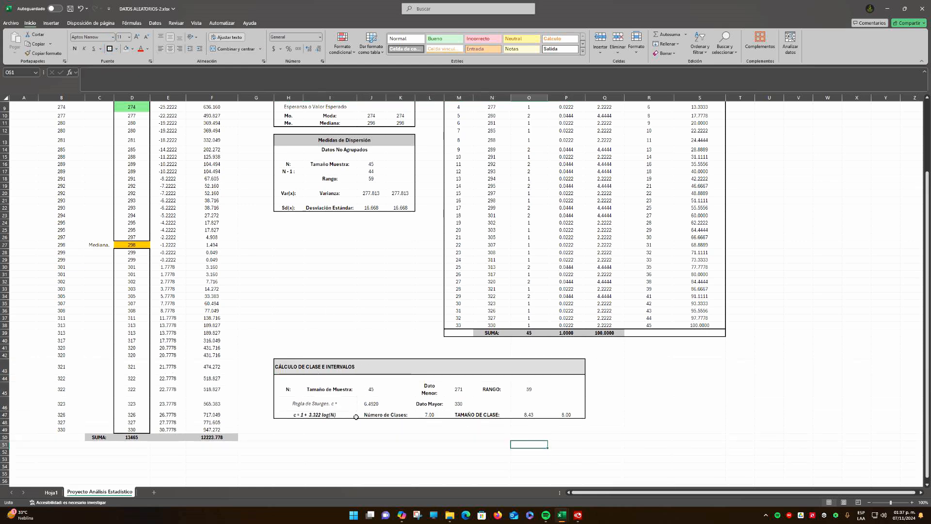
left_click(430, 416)
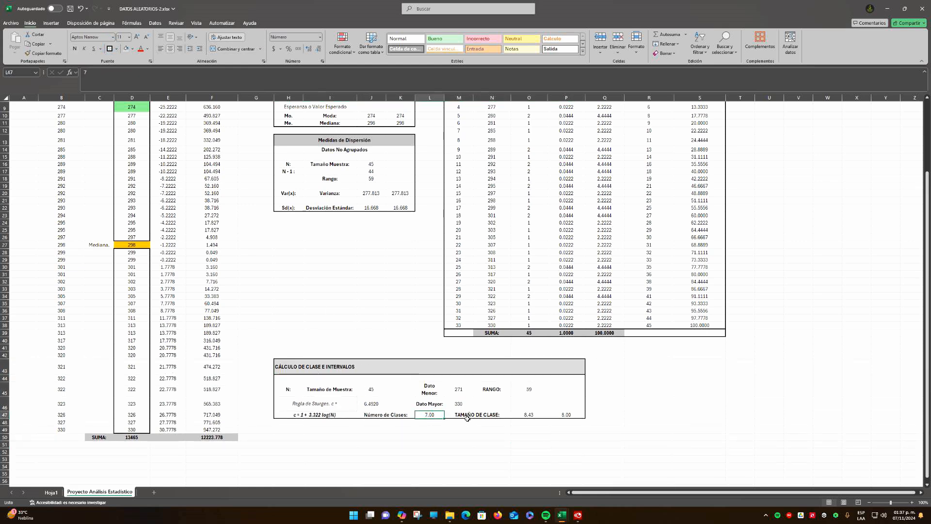
left_click(567, 415)
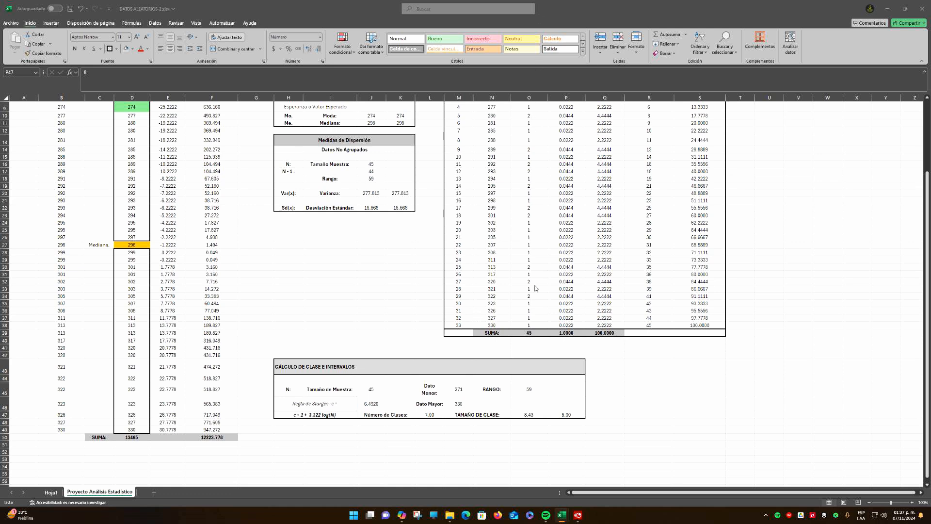
Enter the table title "TABLA DE DISTRIBUCIÓN DE FRECUENCIAS - DATOS AGRUPADOS" in H50, below the class calculation block
left_click(296, 438)
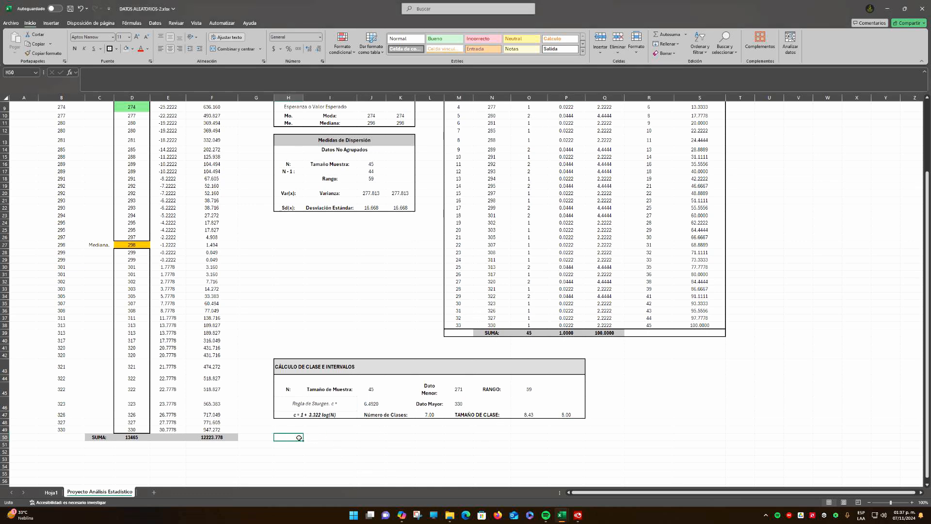
scroll(372, 334, "down", 8)
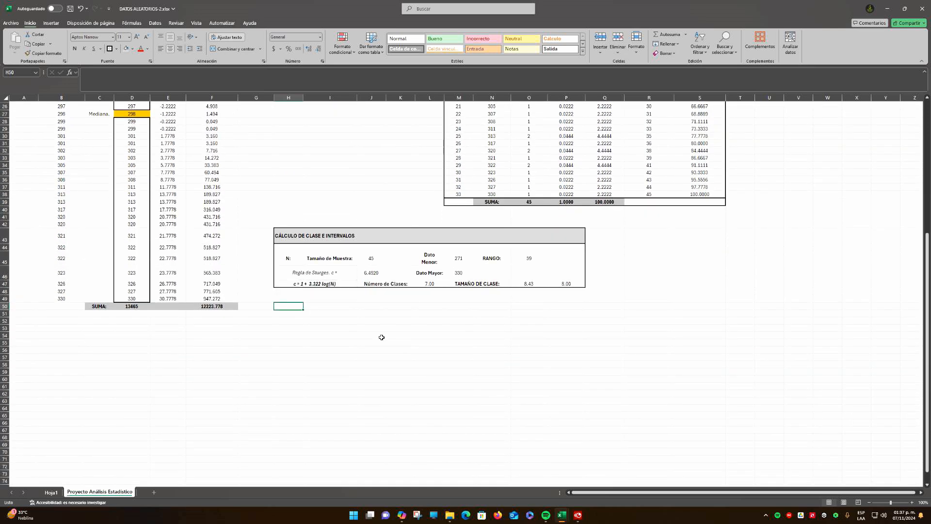
scroll(382, 336, "down", 1)
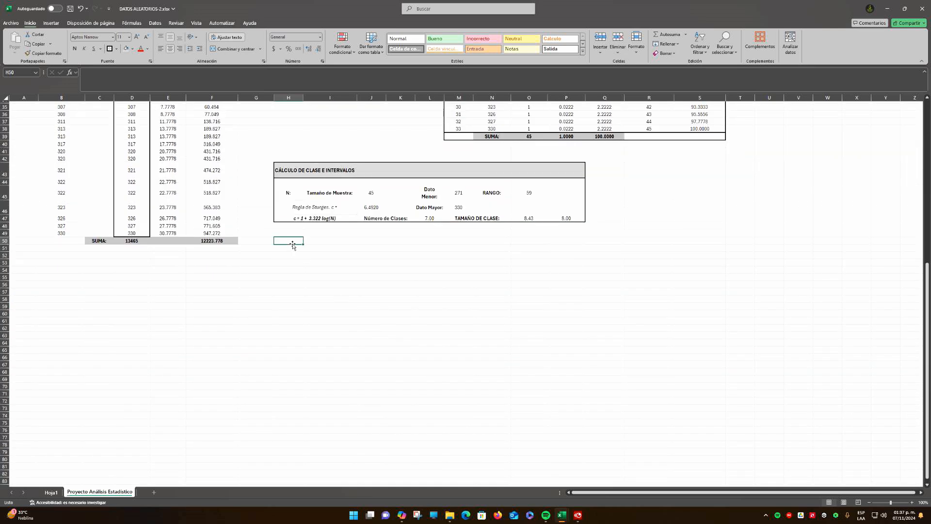
type("TABLA DE")
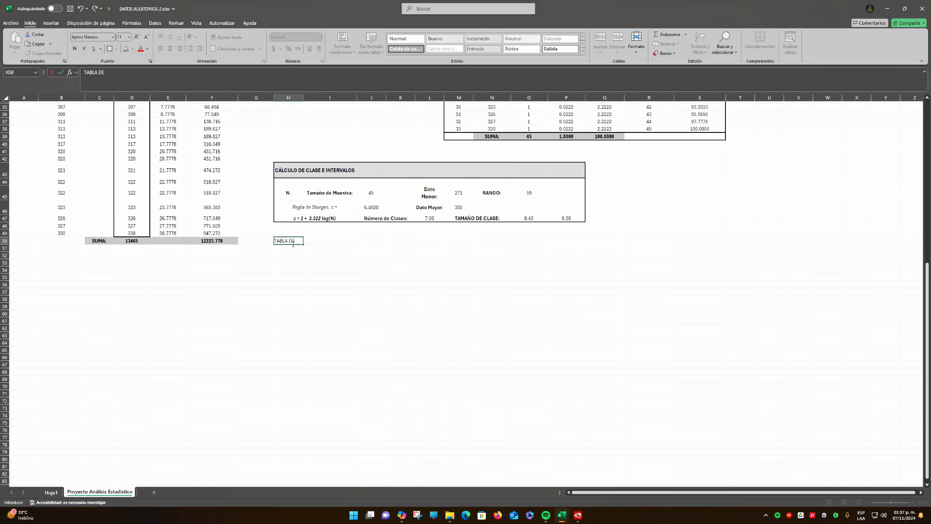
type(" DISTRIBUCIÓN DE FRECU")
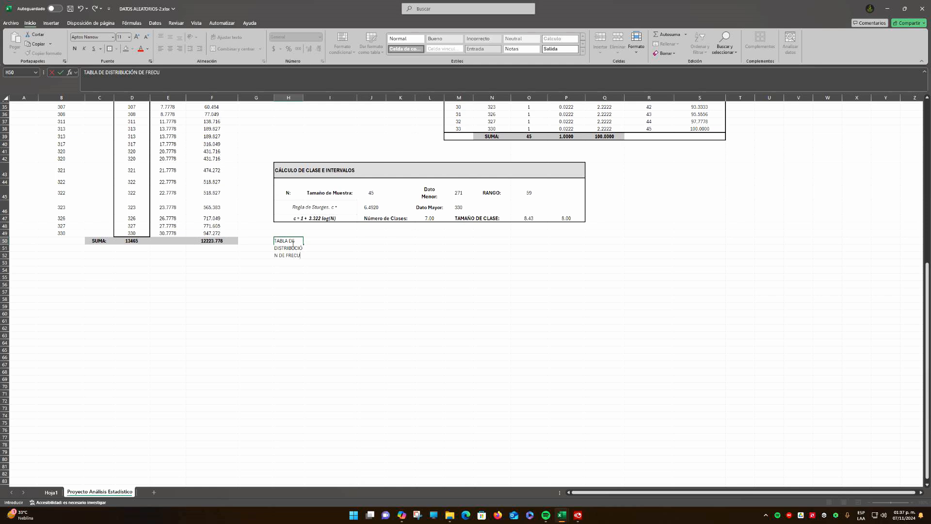
type("ENCIAS - DATOS AGRUPADOS")
key("Return")
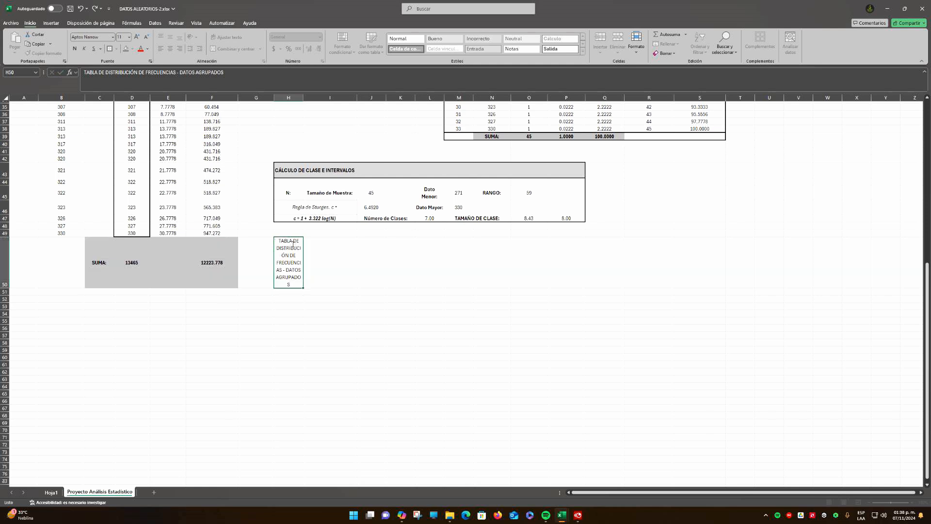
Merge and center the grouped-data table title across H50:S50 and shrink row 50 to fit one line of text
left_click_drag(288, 259, 694, 270)
left_click(233, 48)
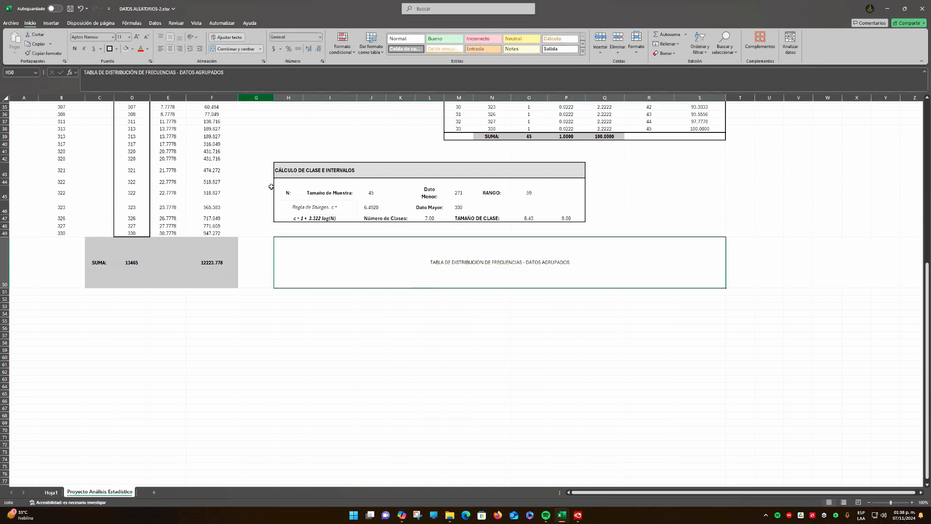
left_click_drag(3, 288, 4, 252)
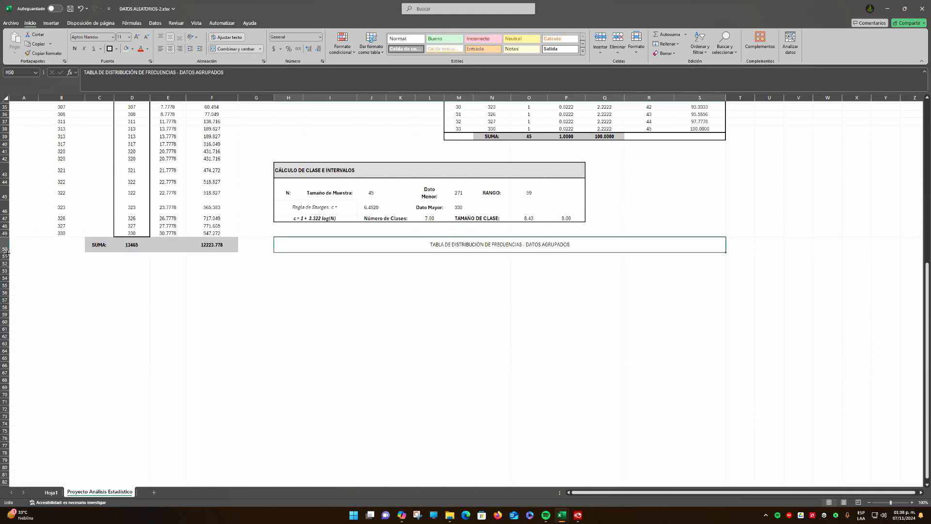
Enlarge the grouped-data table title in row 50 to font size 20 and make it bold
left_click(330, 256)
left_click(474, 241)
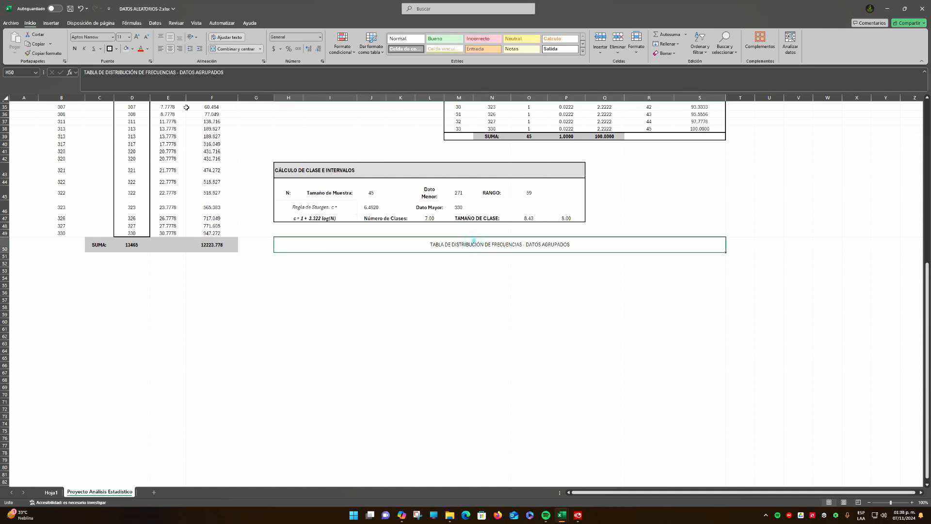
left_click(137, 37)
left_click(136, 37)
left_click(136, 38)
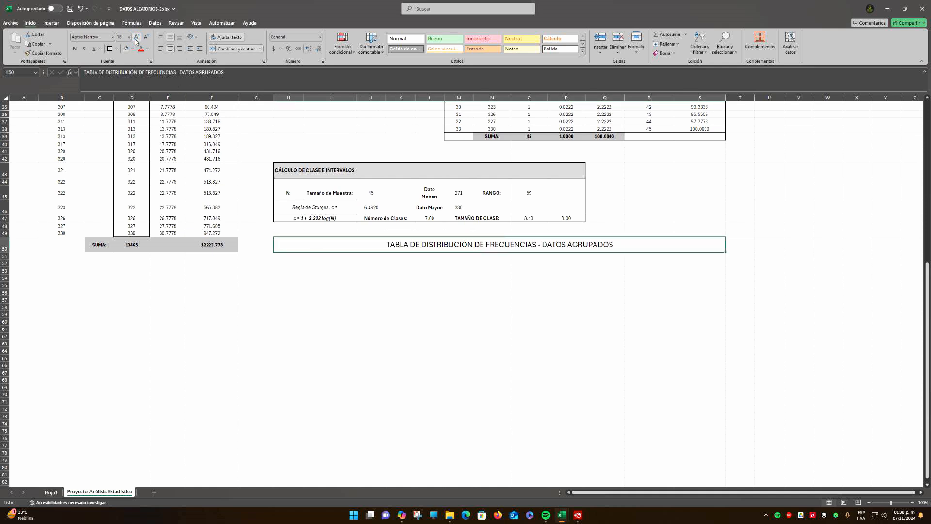
left_click(137, 38)
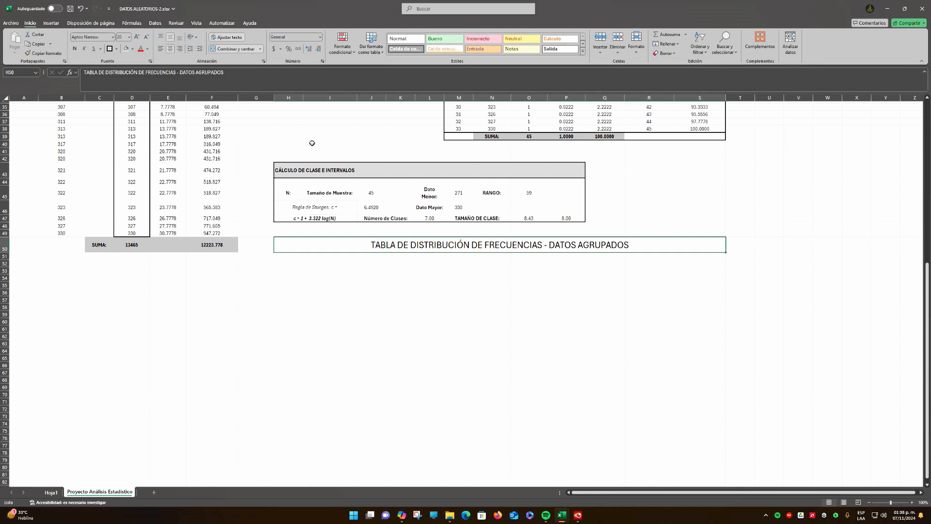
left_click(74, 49)
left_click(564, 299)
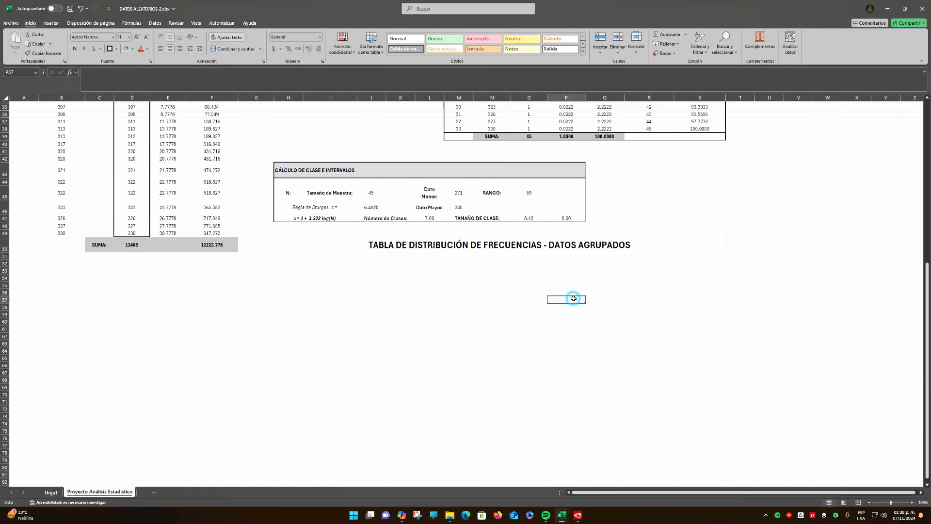
left_click(320, 248)
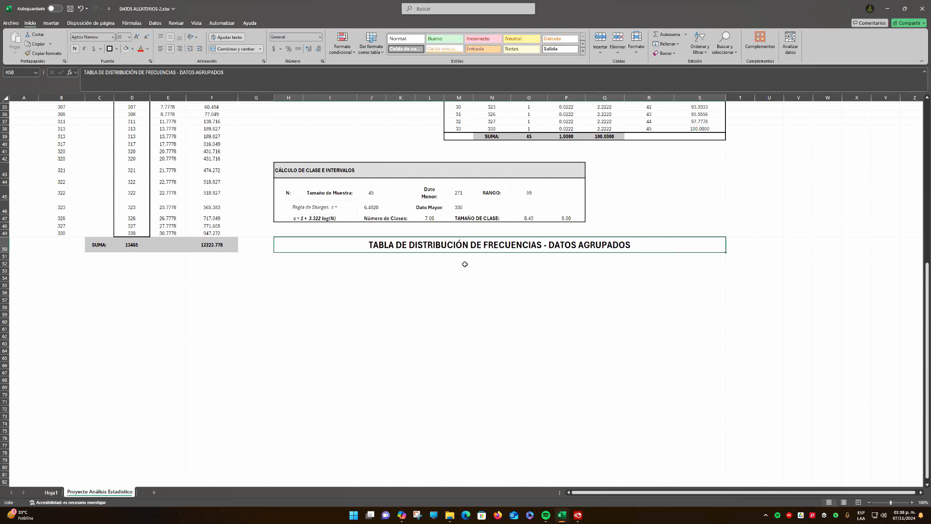
left_click(822, 246)
left_click(857, 245)
left_click(522, 290)
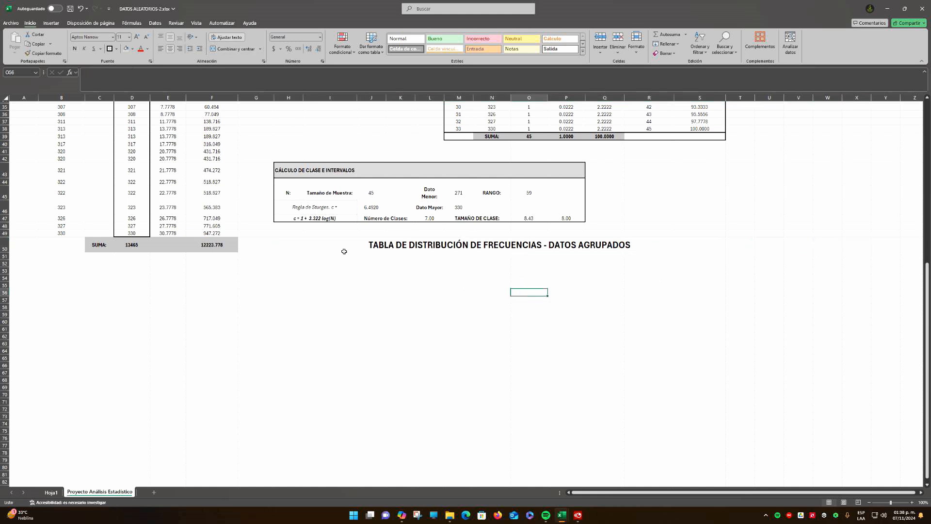
left_click(333, 246)
Make row 51 about twice as tall and enter the column heading "CLASE" in H51
left_click(292, 261)
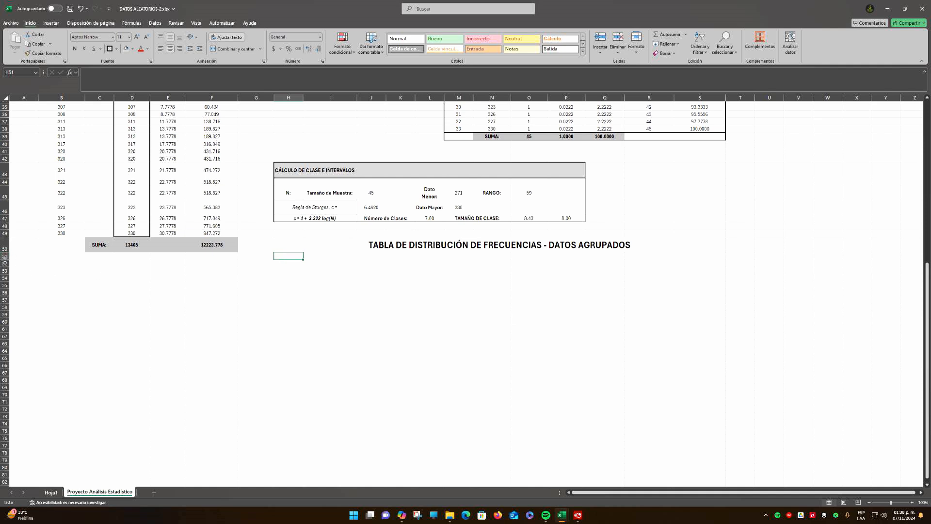
left_click_drag(5, 260, 5, 266)
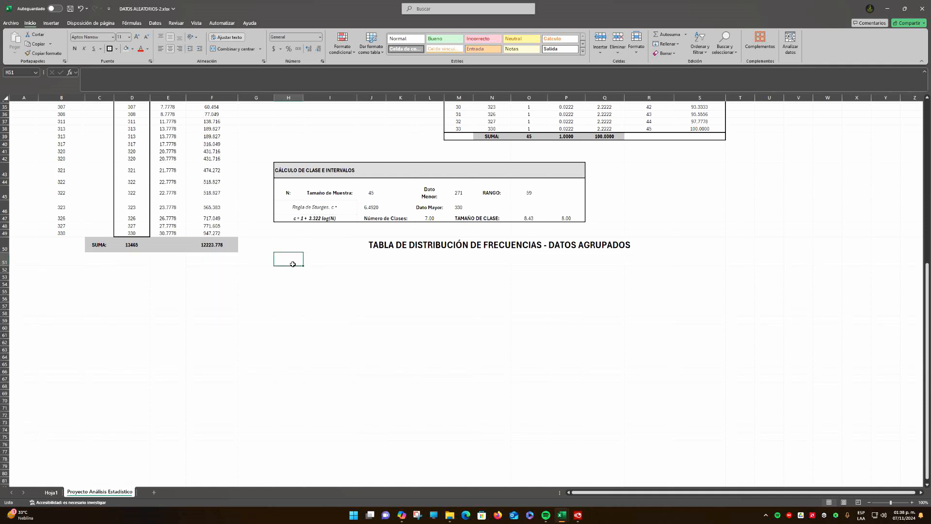
type("CLASE")
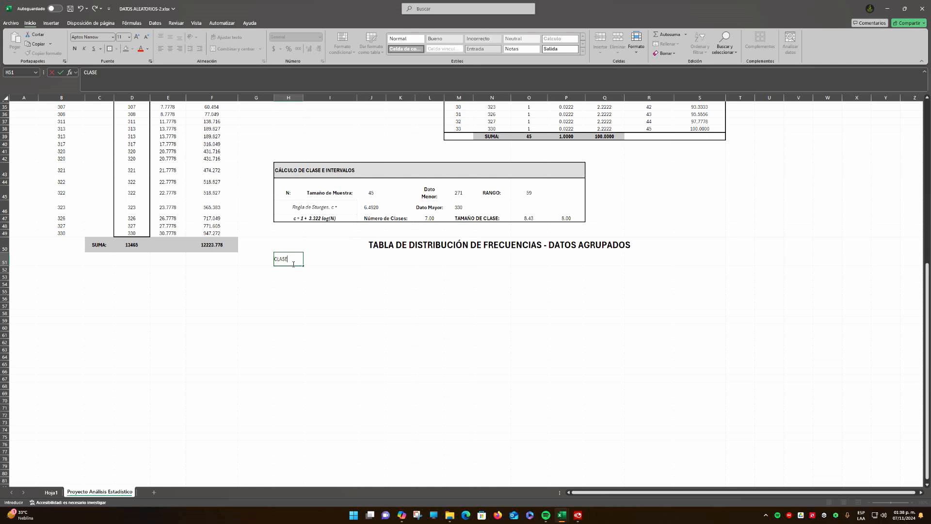
key("Return")
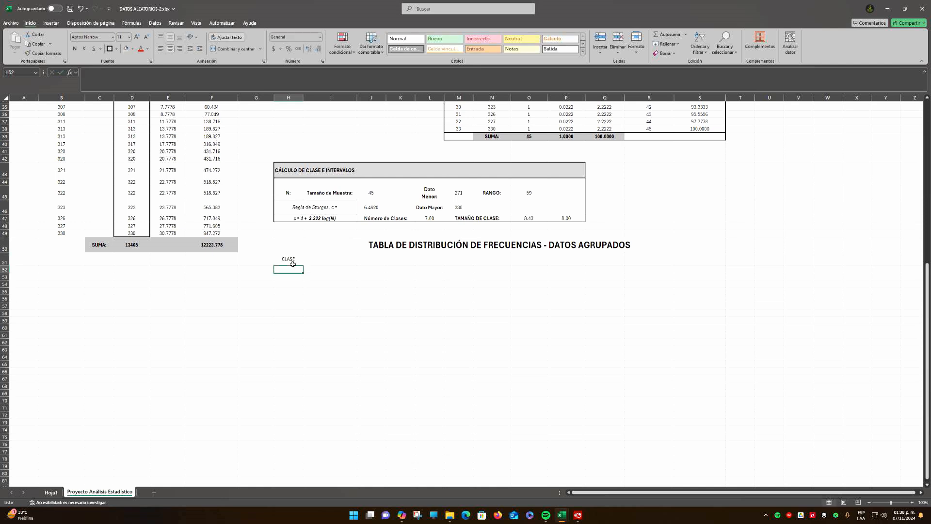
Enter the column heading "INTERVALO DE CLASE" in I51, beside the class heading
key("Up")
key("Right")
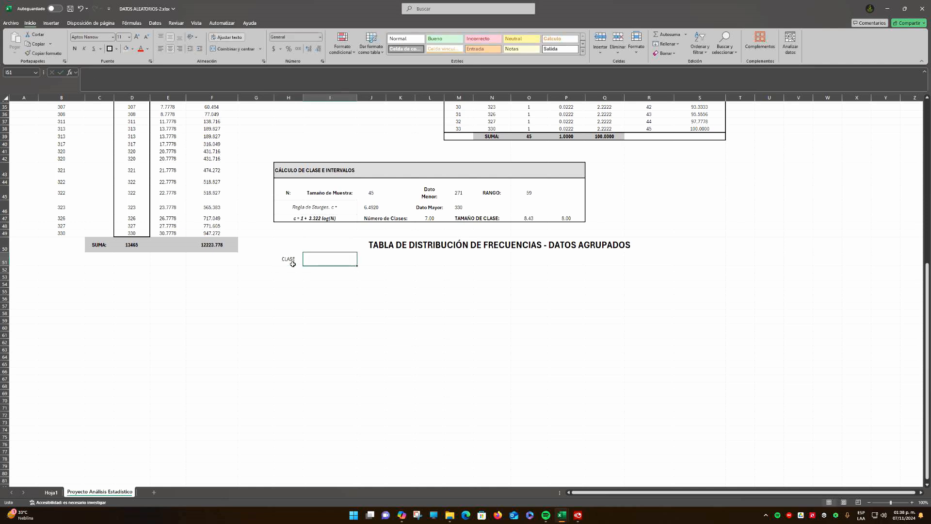
type("INTERVALO")
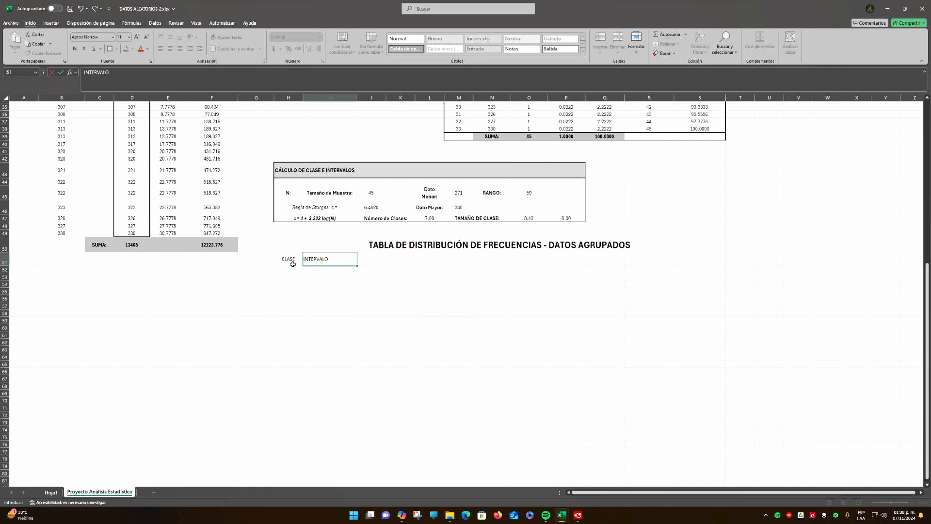
type(" DE CLASE")
key("Return")
Enter the interval limit subheadings "L.I." in I52 and "L.S." in J52
type("L")
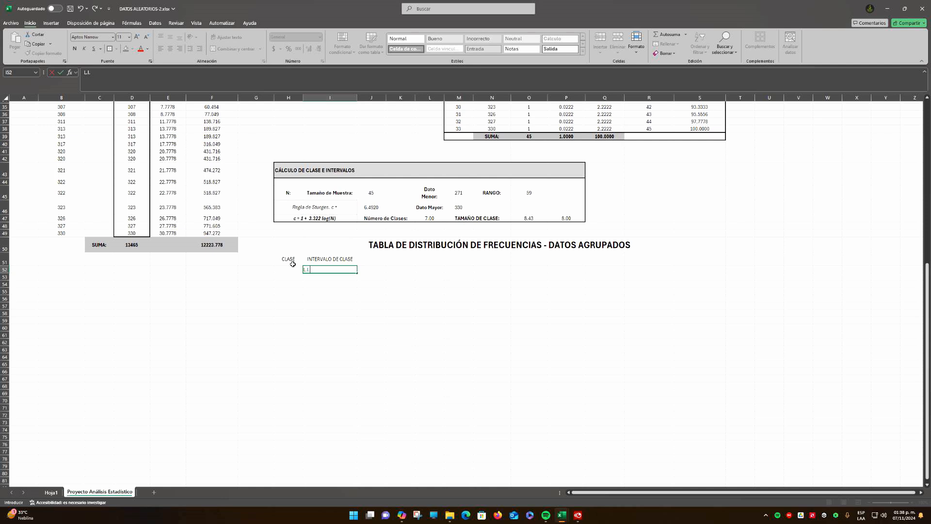
type(".I.")
key("Tab")
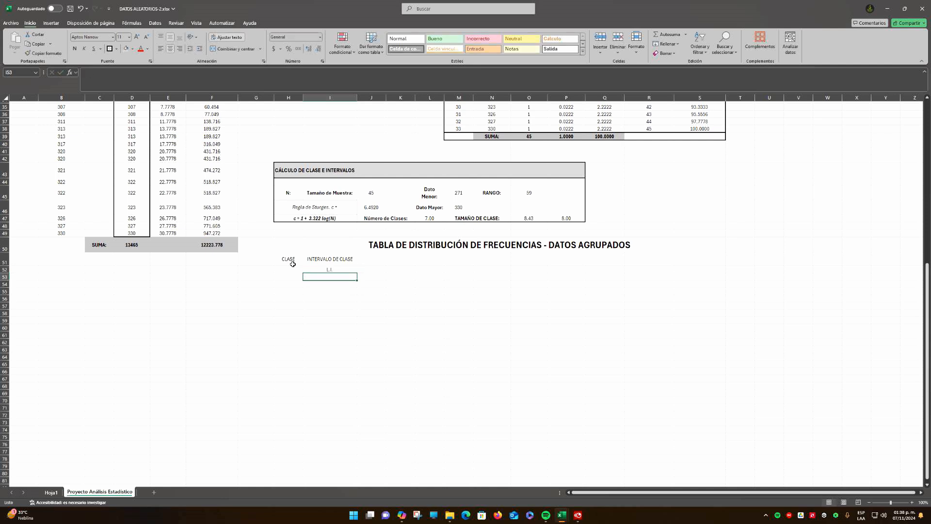
type("L.S.")
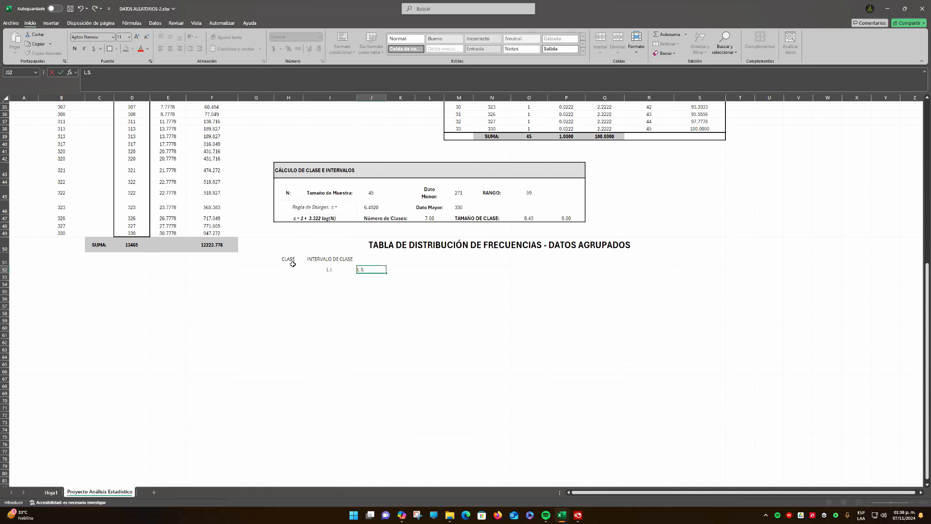
key("ctrl+Return")
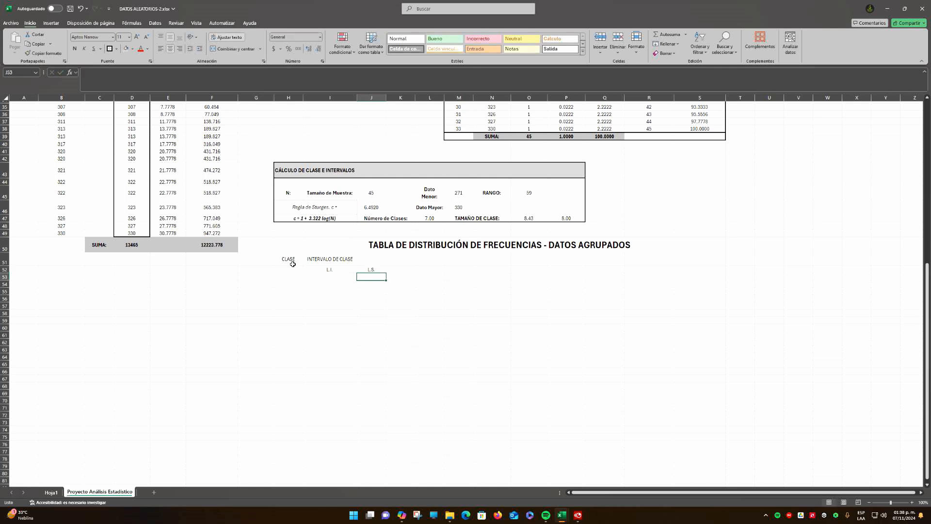
Merge and center the "INTERVALO DE CLASE" heading across I51:J51, above both limit subheadings
left_click(328, 261)
left_click_drag(358, 263, 371, 265)
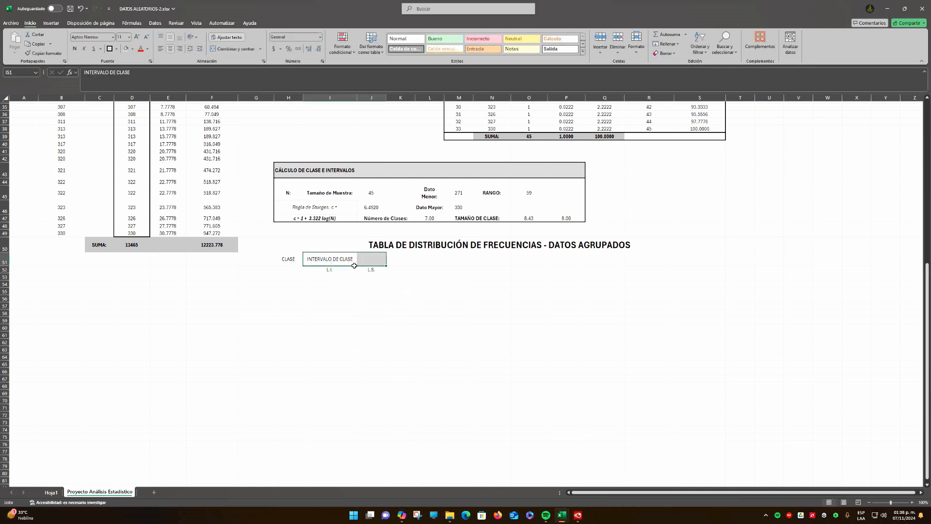
left_click(232, 50)
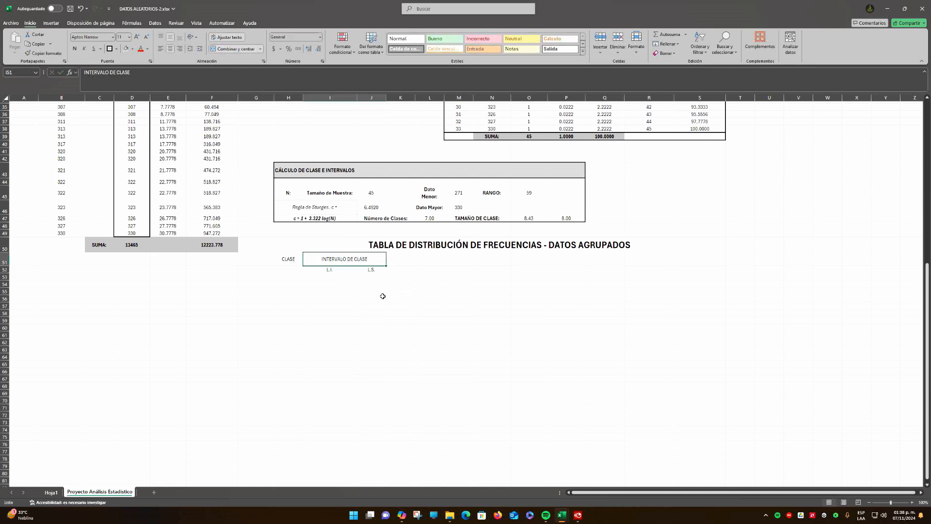
left_click(330, 267)
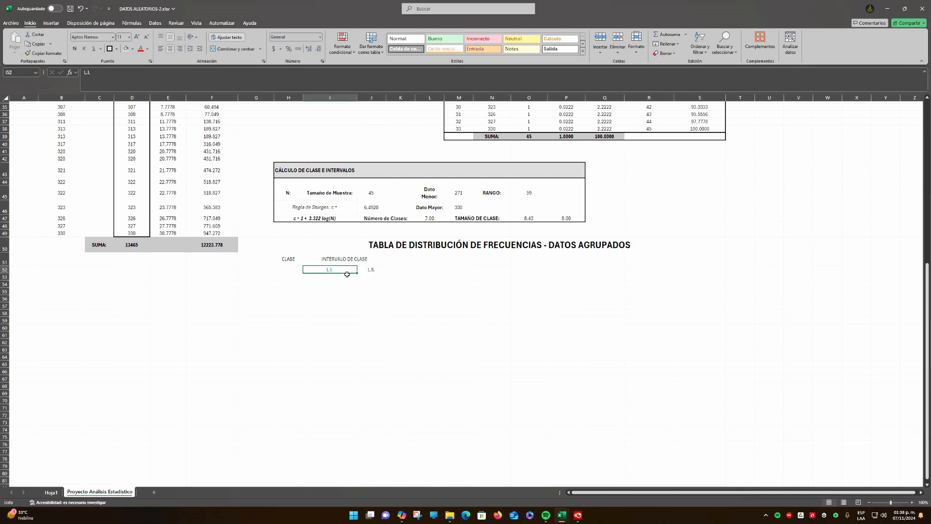
Narrow column I and widen column J to bring the two interval limit columns closer to equal width
scroll(355, 197, "up", 10)
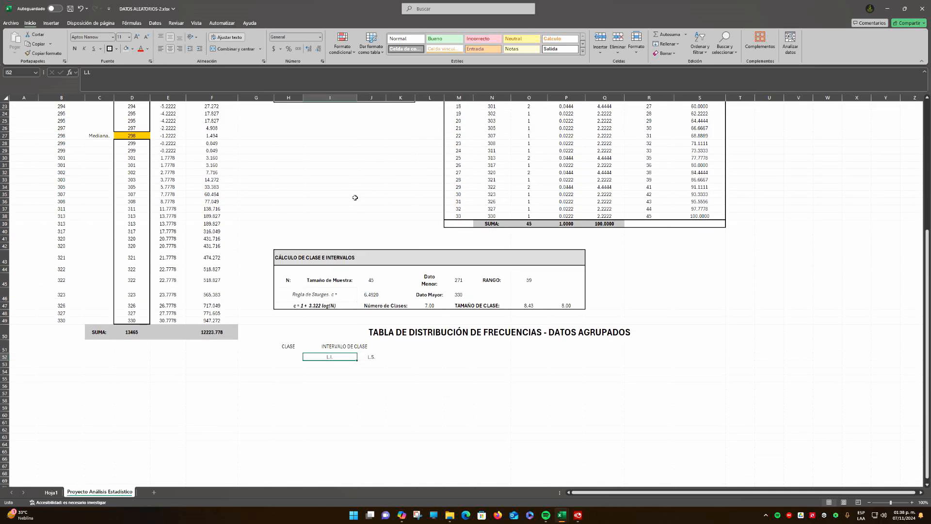
left_click_drag(358, 94, 354, 94)
scroll(382, 243, "down", 6)
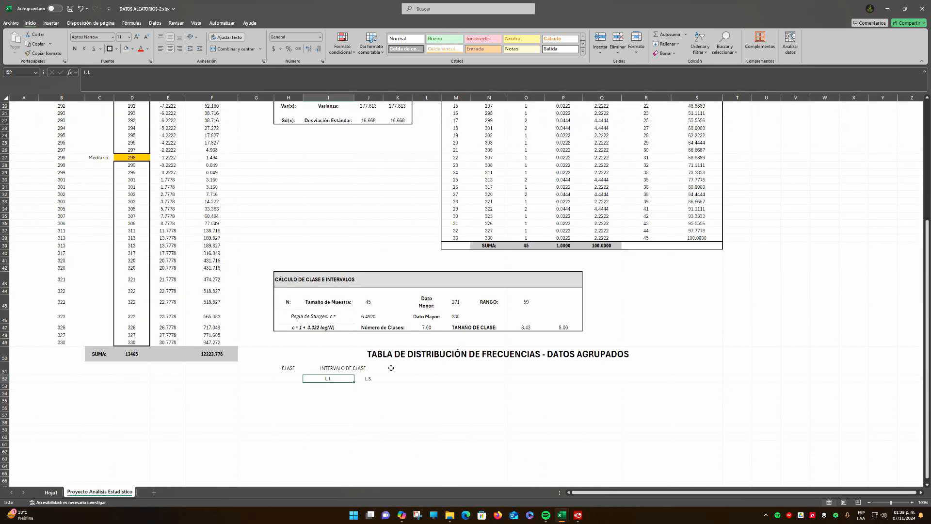
left_click_drag(384, 94, 395, 95)
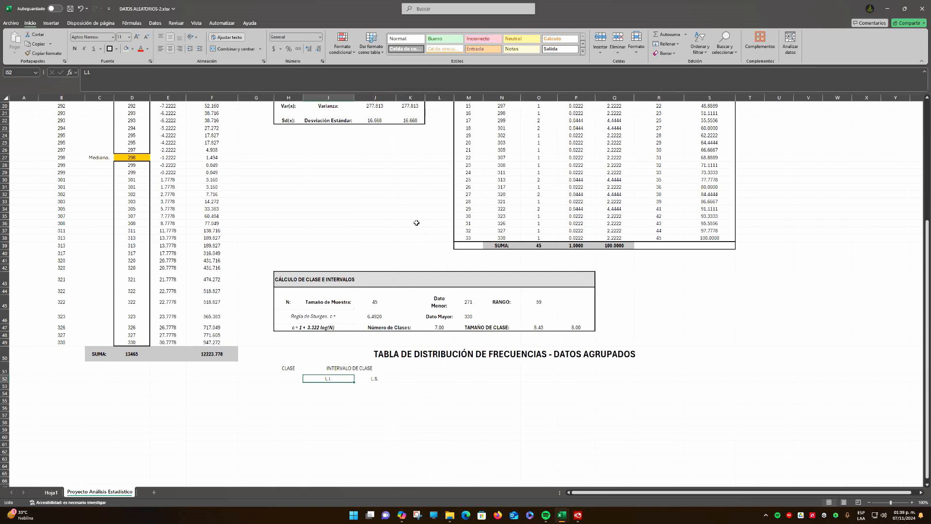
scroll(417, 223, "up", 6)
scroll(416, 222, "down", 11)
left_click(372, 291)
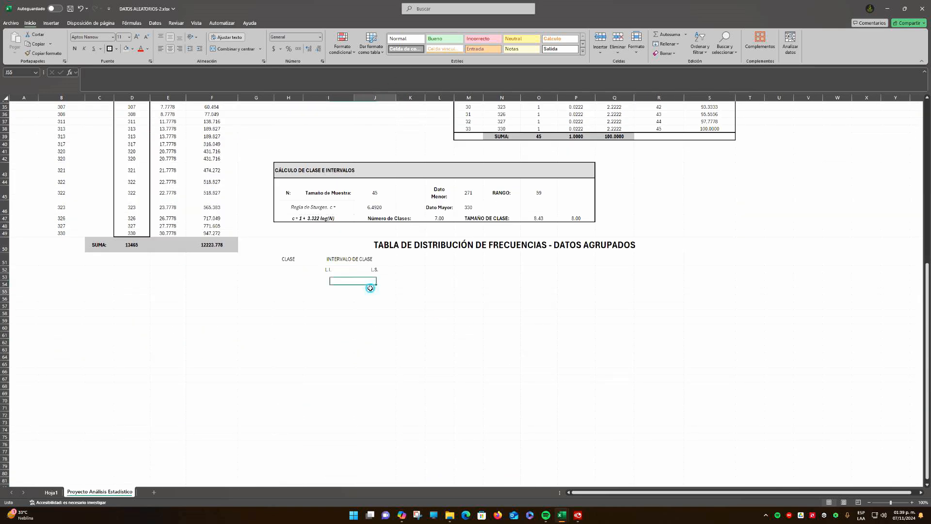
left_click_drag(353, 98, 349, 98)
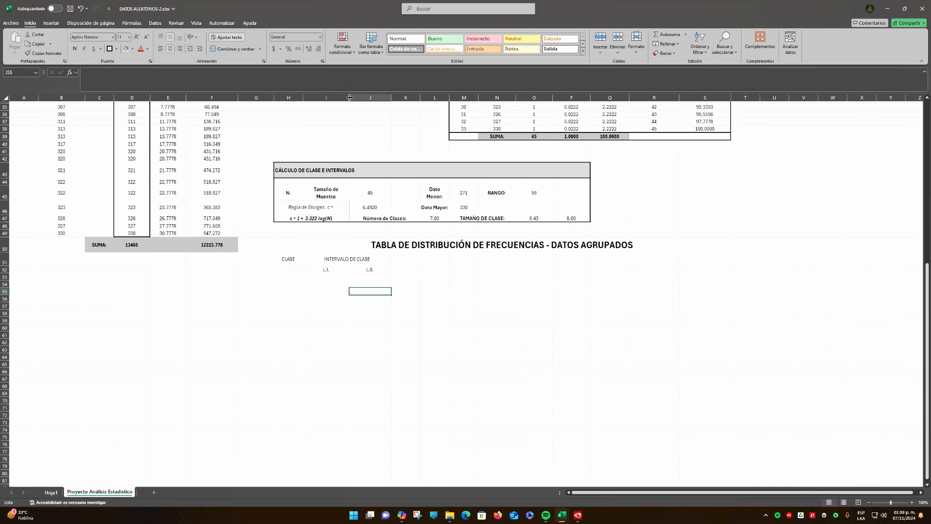
scroll(361, 201, "up", 10)
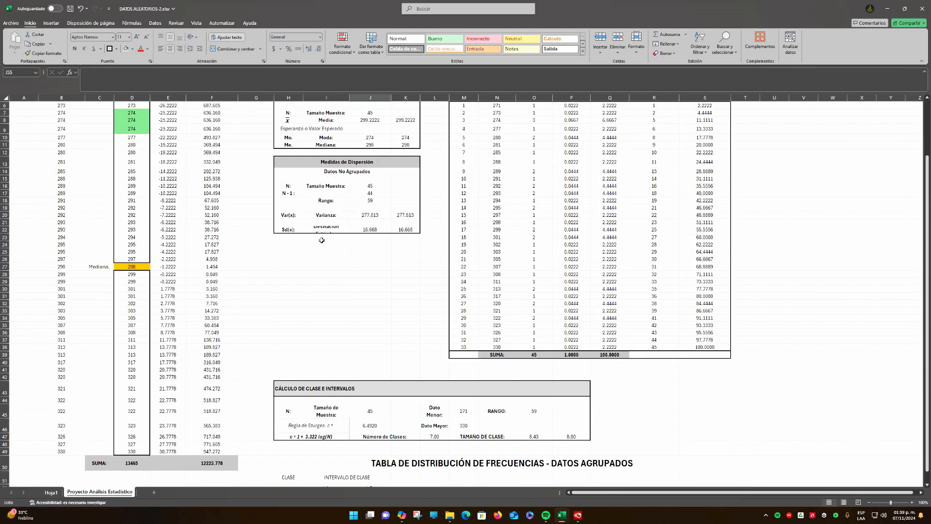
Increase the height of row 22 so the two-line "Desviación Estándar:" label in I22 fits completely
left_click(5, 233)
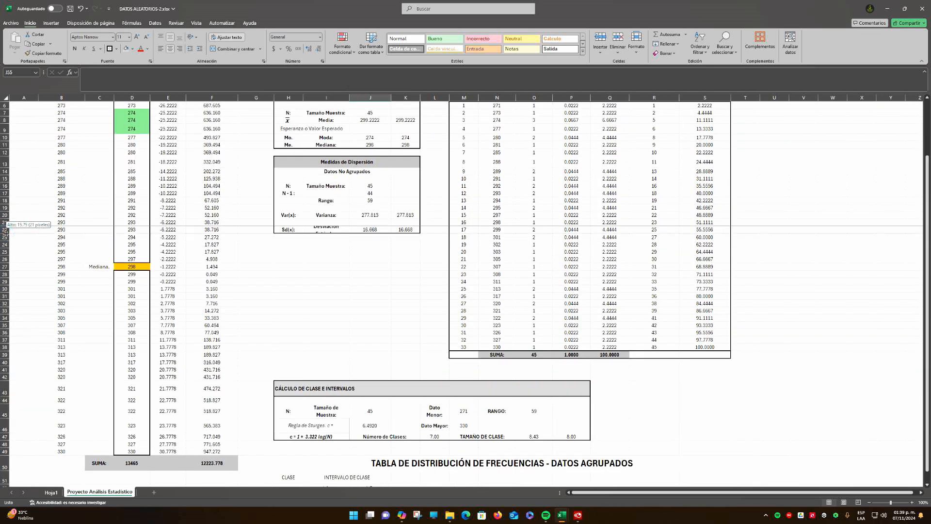
left_click_drag(6, 239, 6, 248)
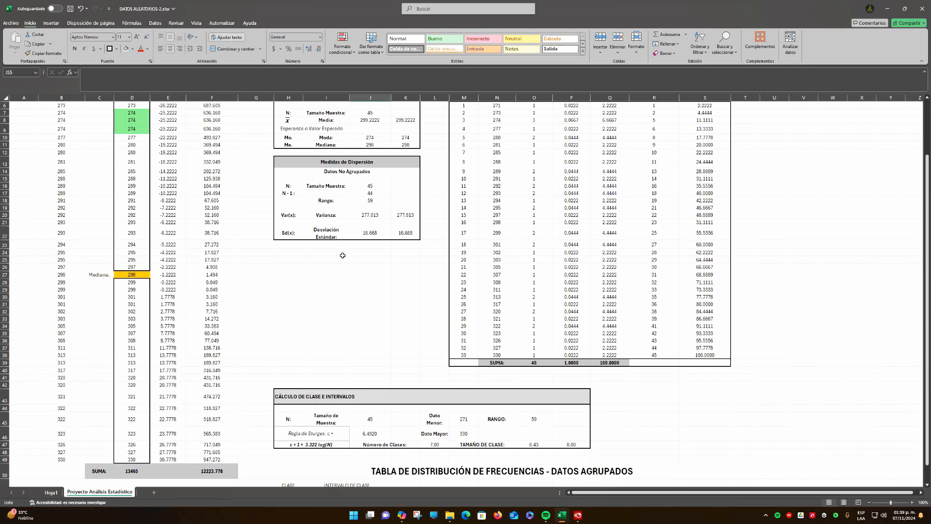
scroll(373, 263, "up", 2)
left_click(328, 300)
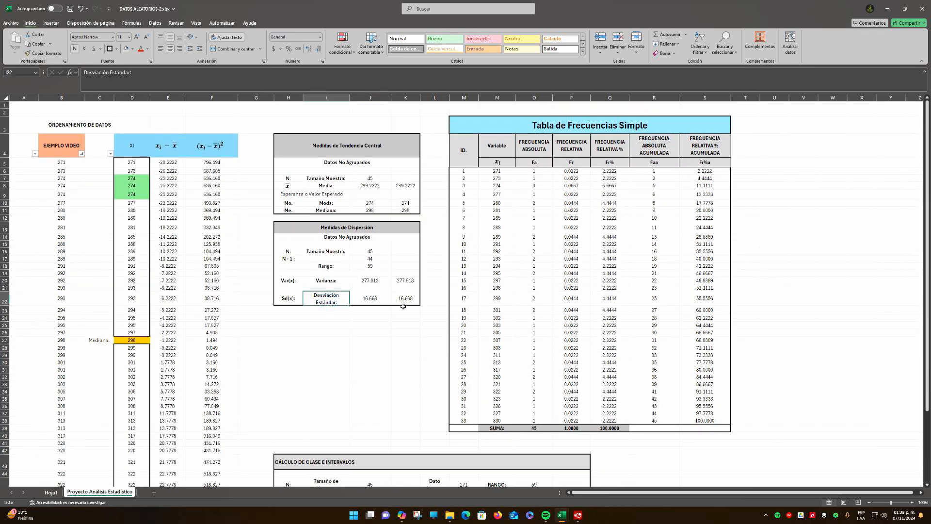
Merge and center the "CLASE" heading vertically across H51:H52, beside the interval headings
scroll(376, 333, "down", 8)
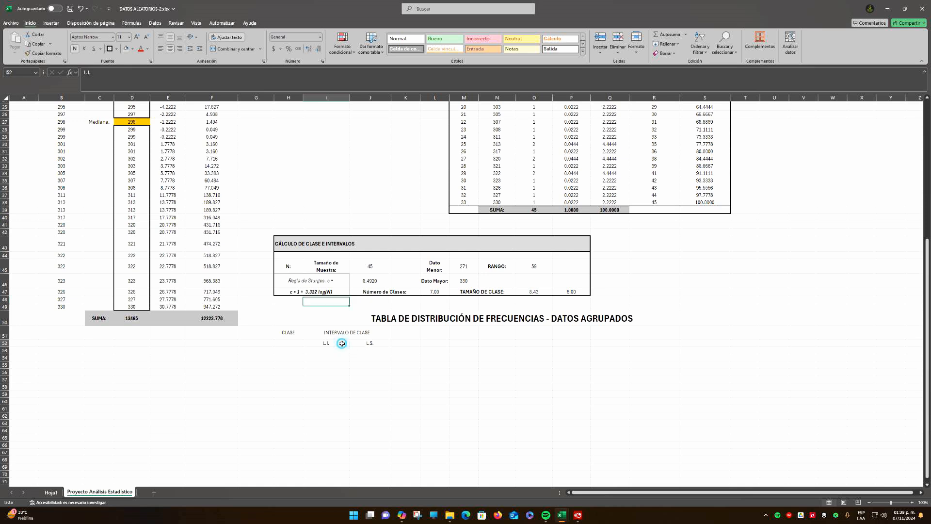
left_click(326, 342)
left_click(372, 344)
left_click(320, 342)
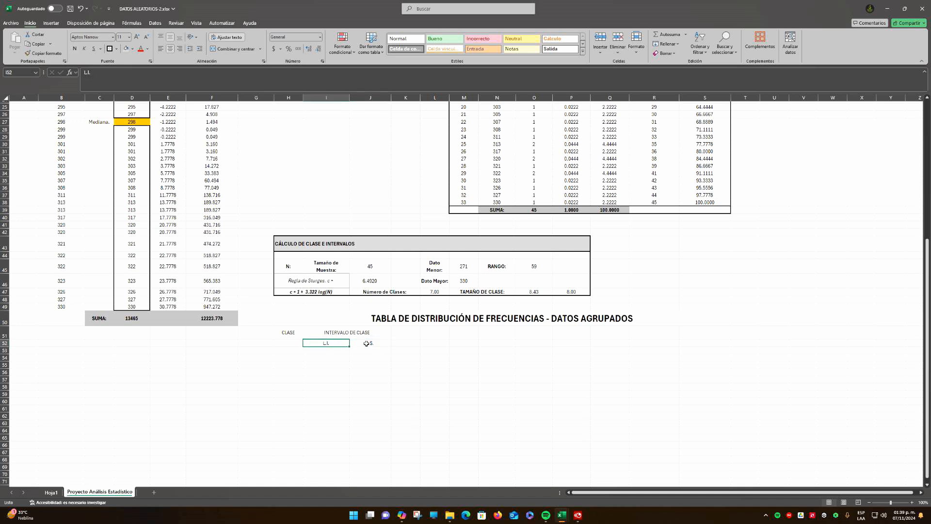
left_click(370, 344)
left_click(294, 338)
left_click_drag(294, 339, 293, 344)
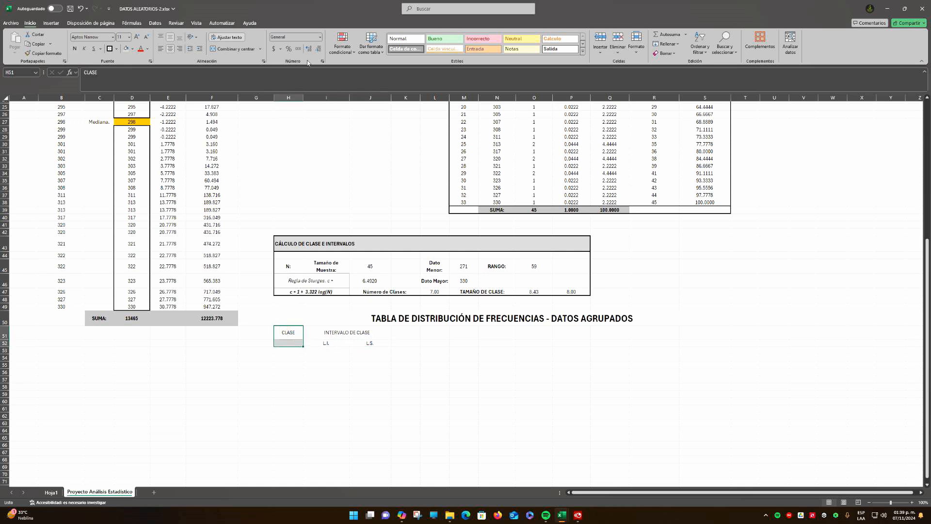
left_click(236, 49)
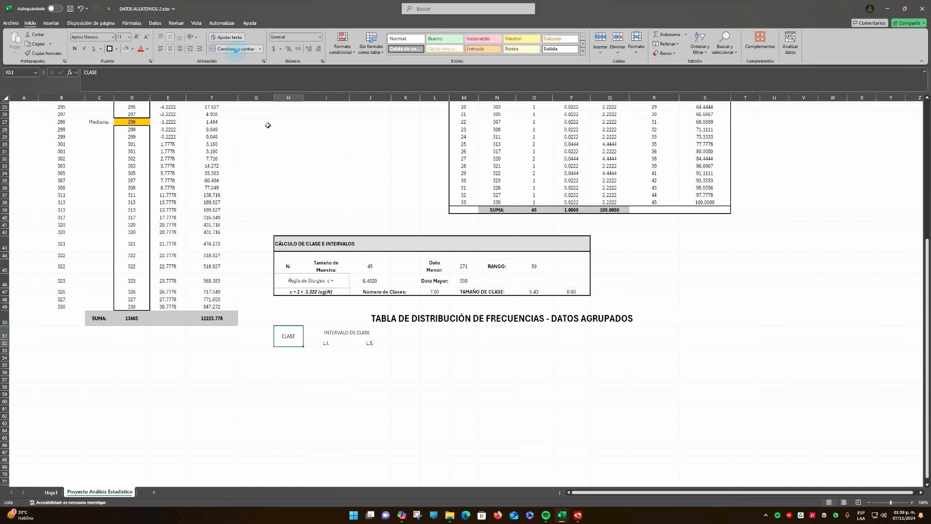
left_click(410, 334)
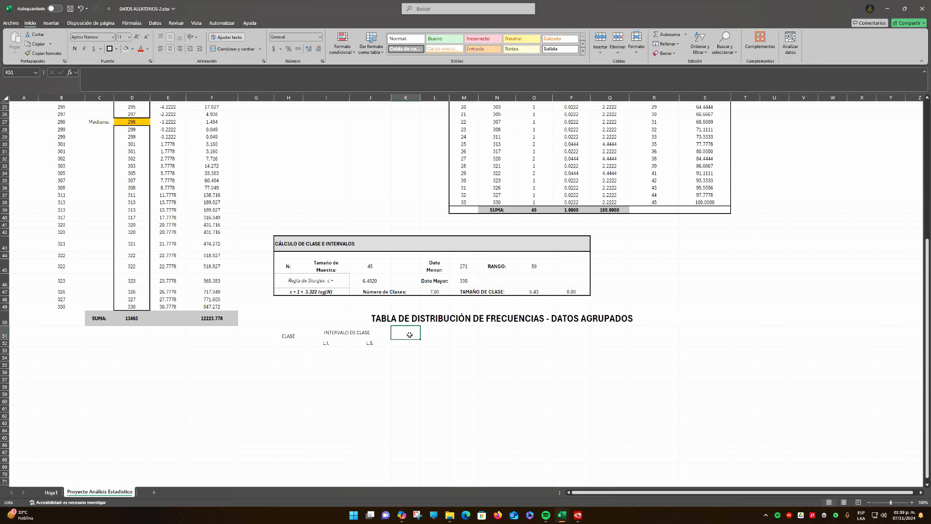
left_click(417, 378)
left_click(351, 357)
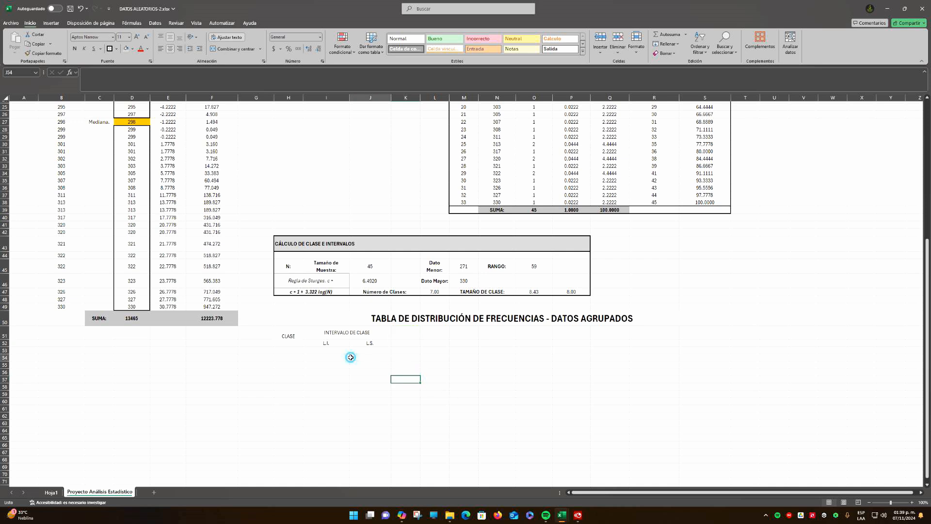
left_click(405, 332)
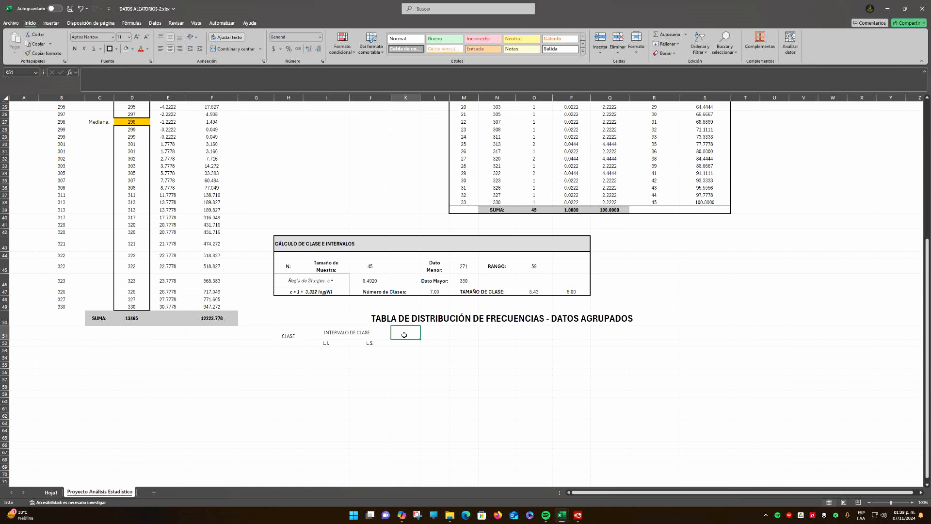
left_click(370, 350)
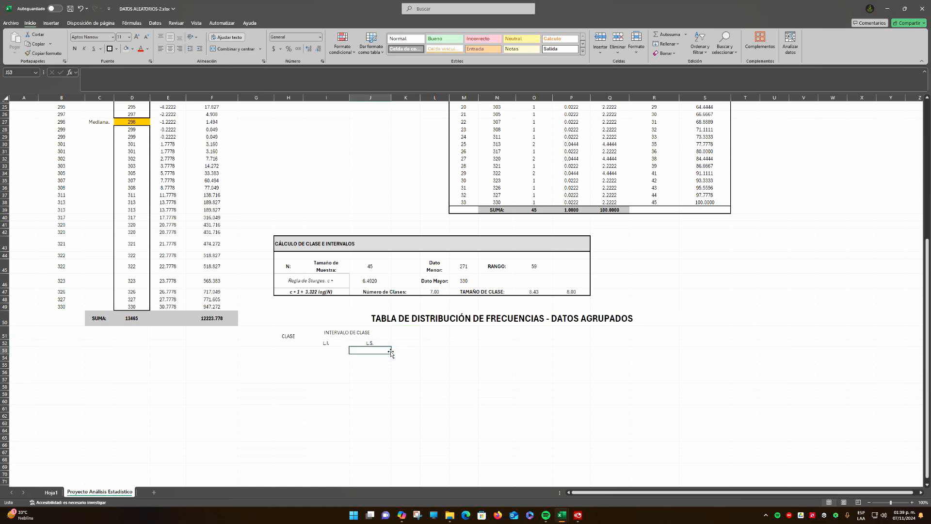
Number the classes 1 to 7 in H53:H59 under the "CLASE" heading, matching the calculated number of classes
left_click(299, 351)
type("1")
key("Return")
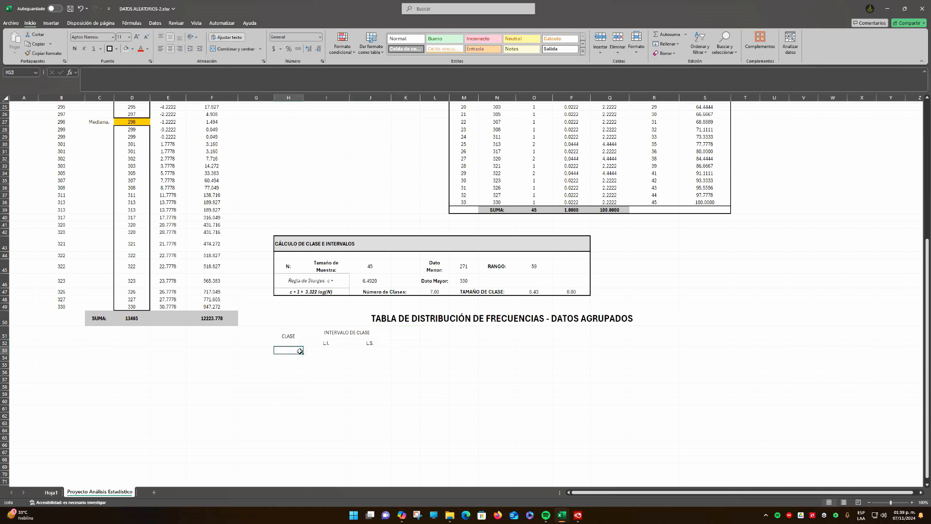
type("2")
key("Return")
type("3")
key("Return")
type("4")
key("Return")
type("5")
key("Return")
type("6")
key("Return")
type("7")
key("Return")
left_click(428, 351)
left_click(436, 292)
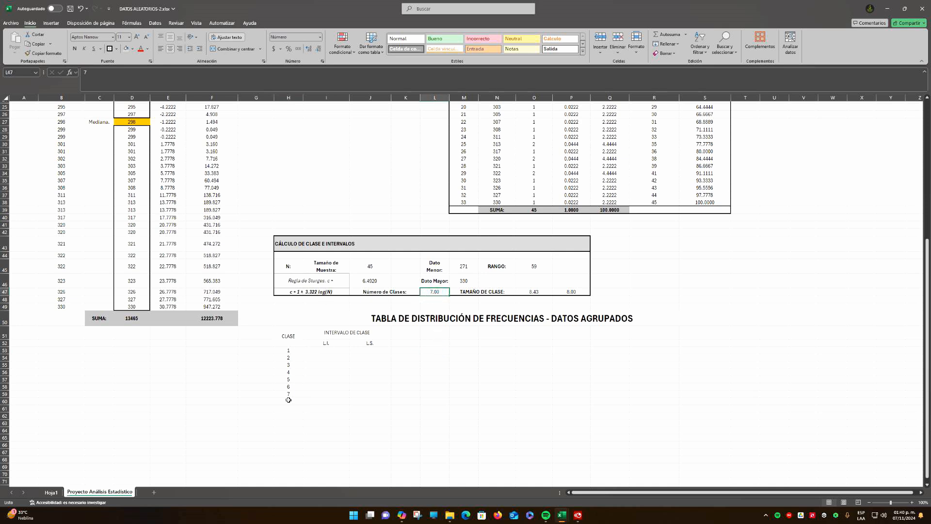
left_click(325, 351)
scroll(345, 379, "up", 8)
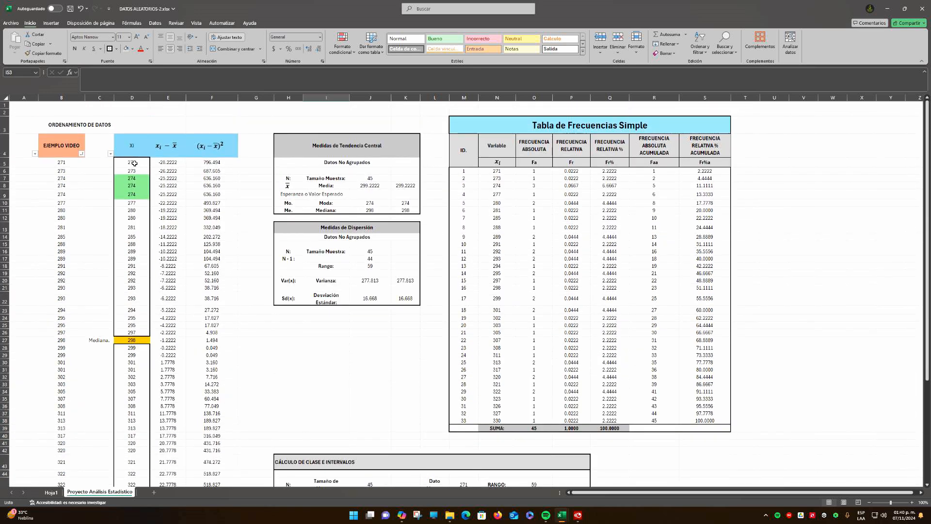
scroll(348, 380, "down", 8)
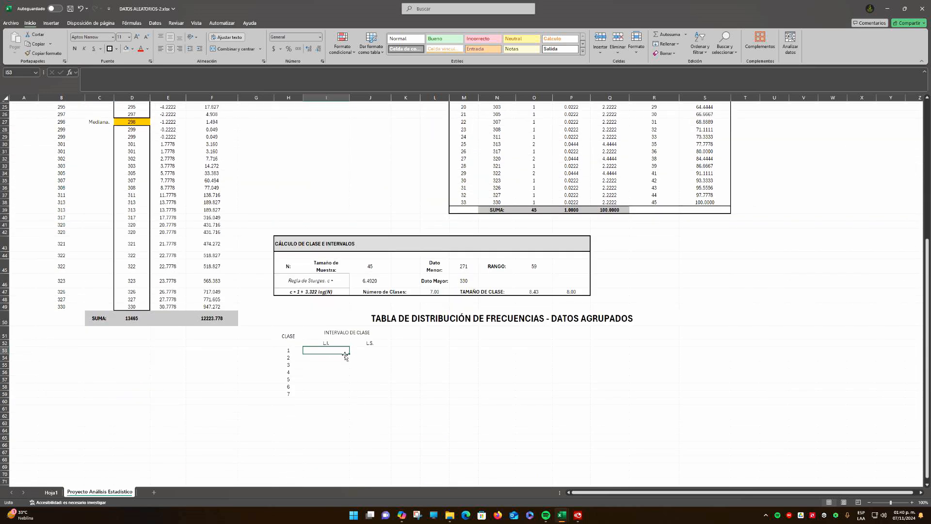
type("271")
key("ctrl+Return")
Set the lower limit of class 1 in I53 to reference the smallest ordered data value with =D5
type("=")
scroll(339, 356, "up", 7)
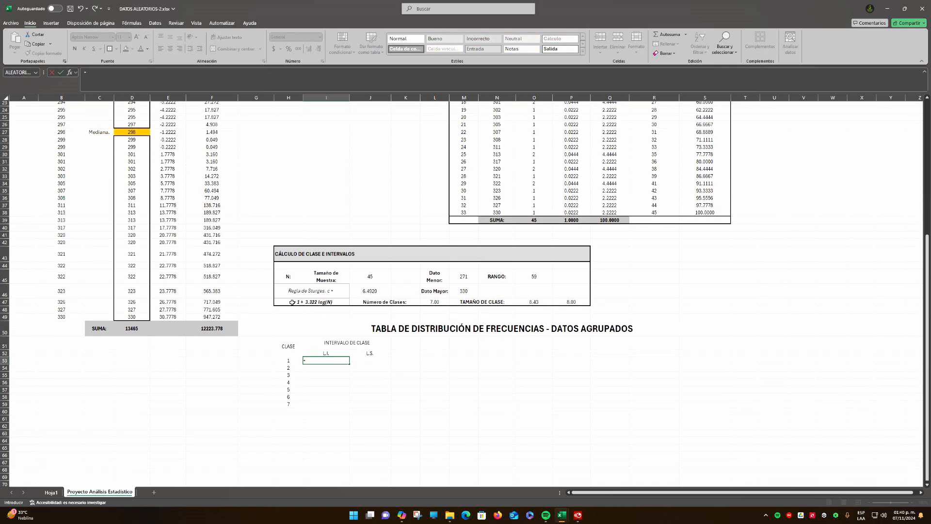
left_click(135, 144)
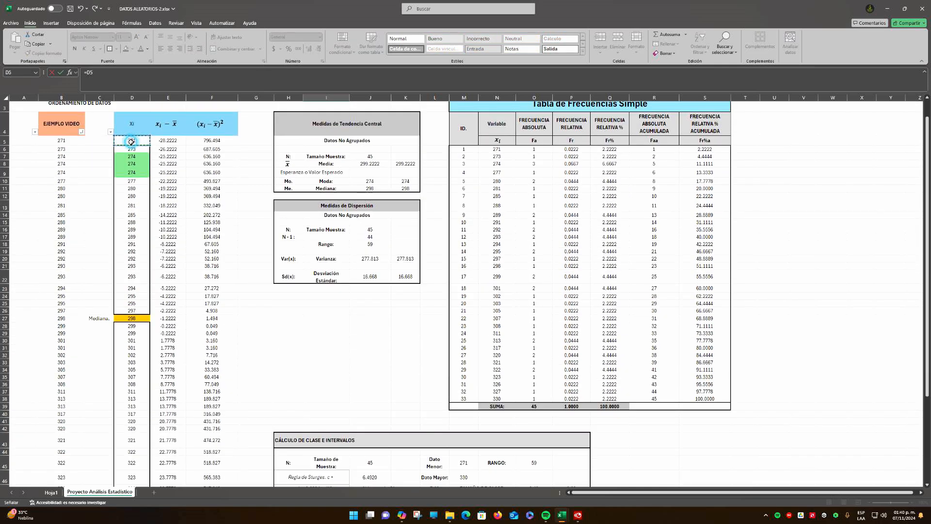
key("Return")
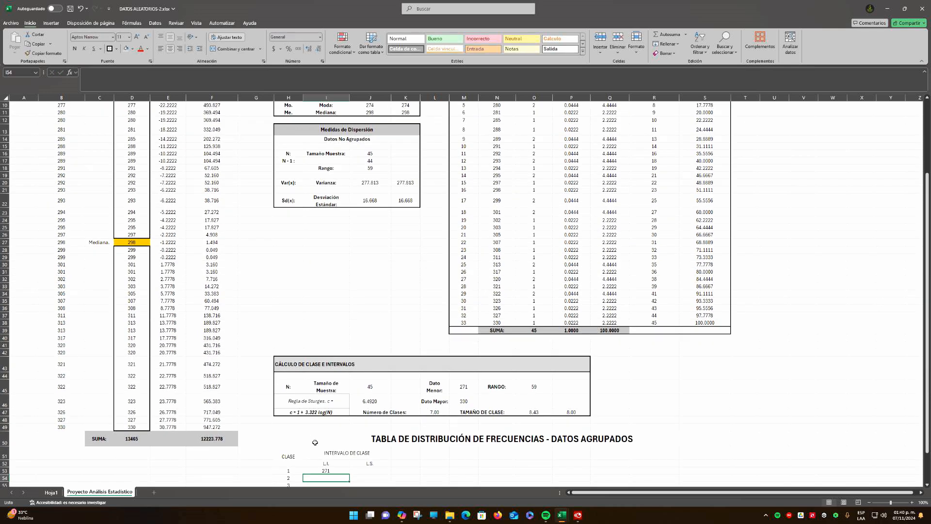
Calculate the upper limit of class 1 in J53 by adding the rounded class size to the lower limit with =I53+P47
scroll(330, 432, "down", 4)
left_click(372, 385)
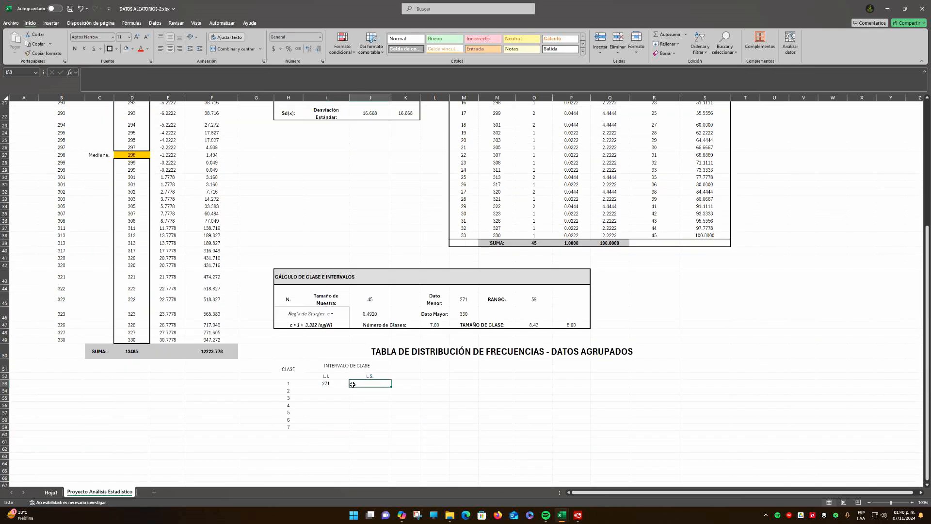
left_click(335, 384)
left_click(383, 385)
type("=")
left_click(336, 381)
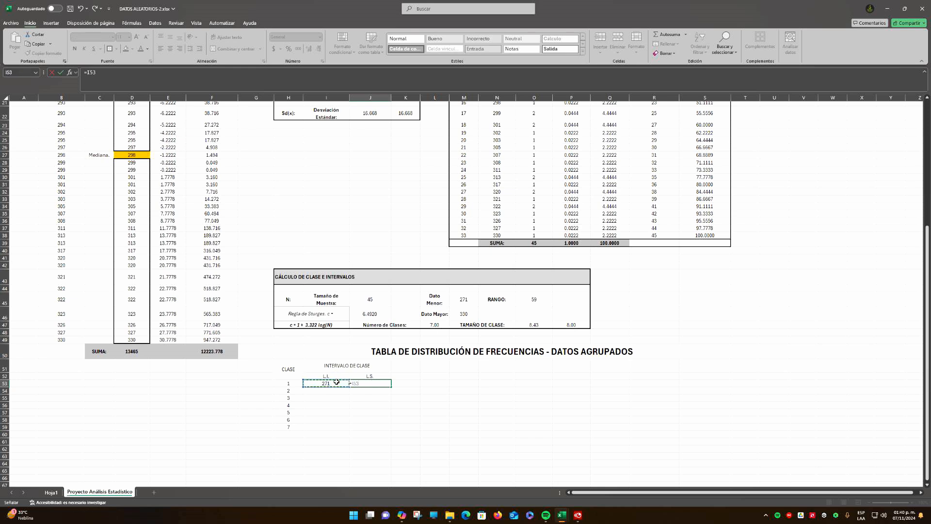
type("+")
left_click(567, 325)
key("ctrl+Return")
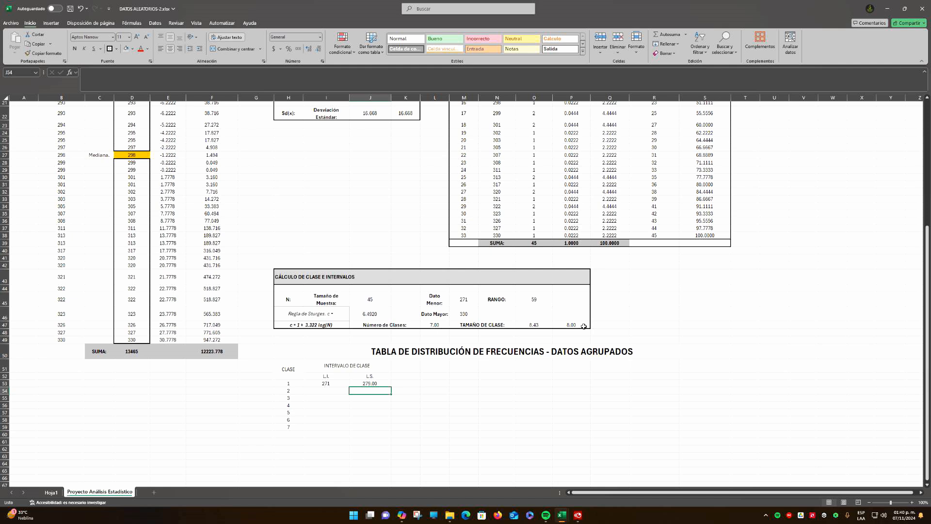
Format the class 1 lower limit in I53 to show two decimal places
left_click(333, 384)
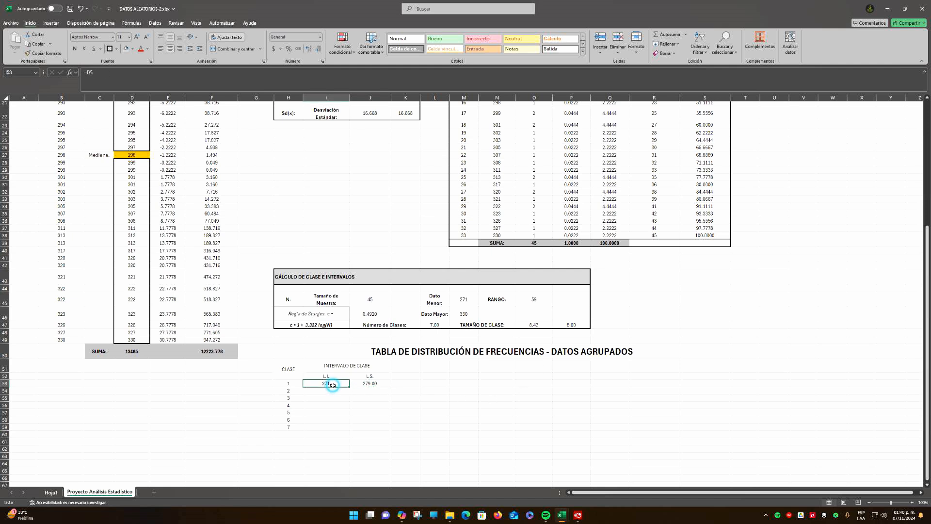
left_click(310, 50)
left_click(310, 49)
Make the "CLASE", "INTERVALO DE CLASE", "L.I." and "L.S." headings in H51:J52 bold
left_click(383, 420)
left_click_drag(288, 368, 362, 371)
key("ctrl+n")
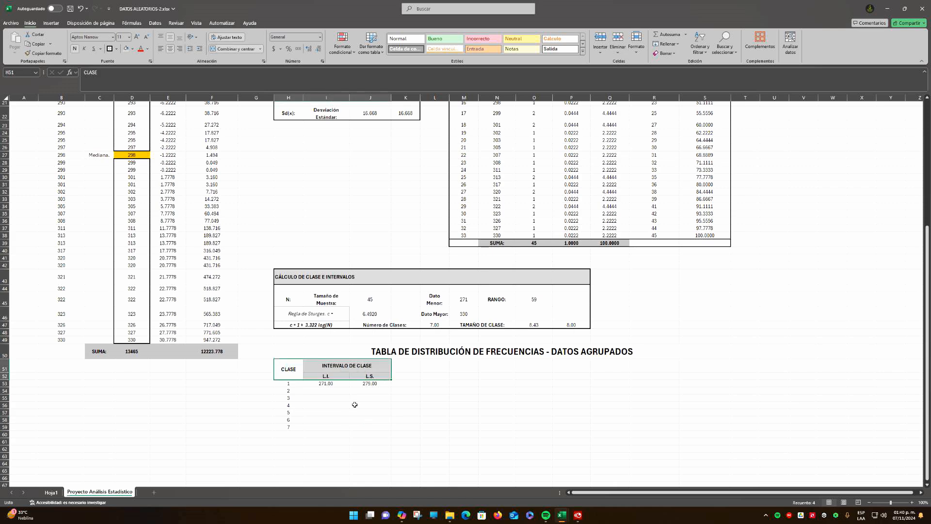
left_click(355, 405)
Review the formulas behind the class 1 limits in I53 and J53, tracing them to the smallest data value and class size
left_click(336, 383)
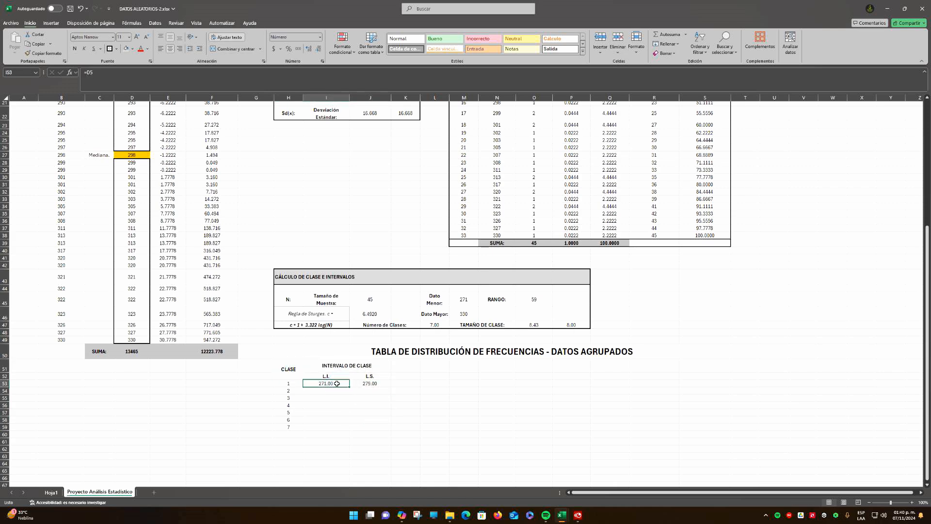
scroll(130, 155, "up", 6)
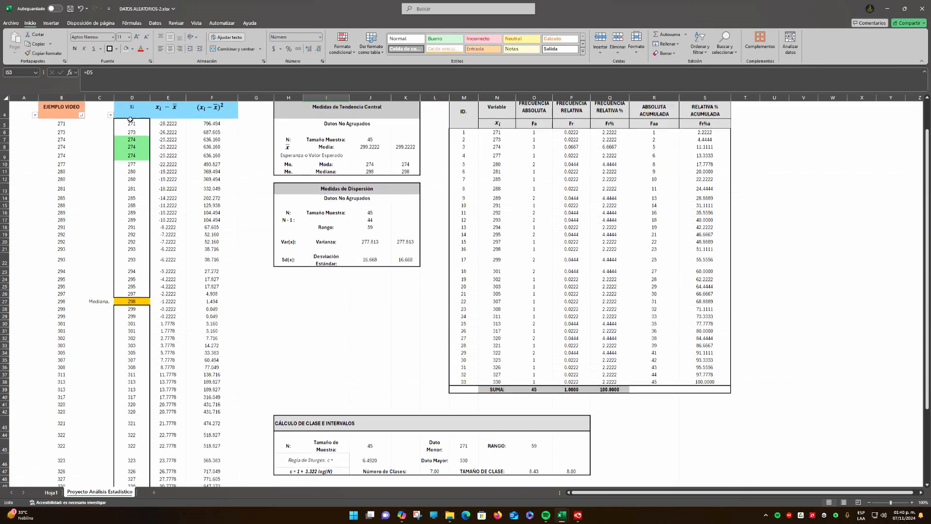
scroll(383, 426, "down", 6)
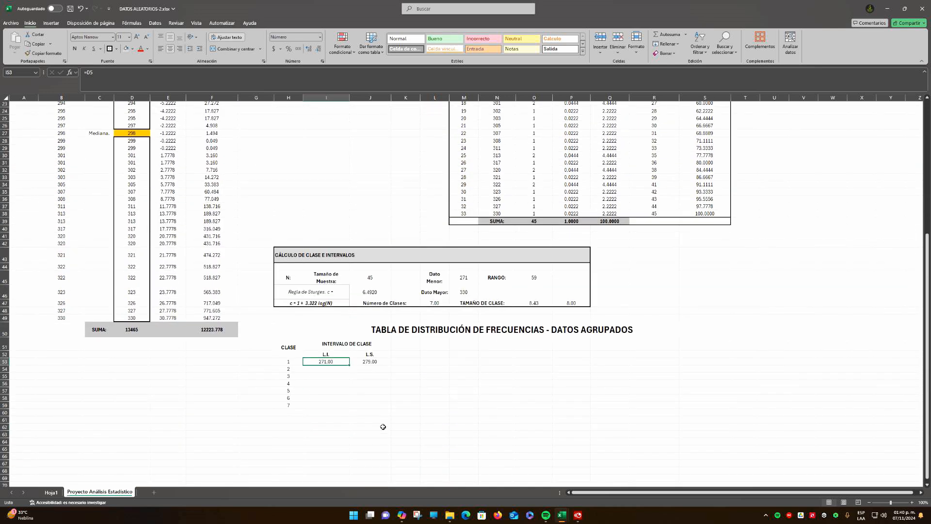
left_click(380, 362)
left_click_drag(288, 363, 362, 368)
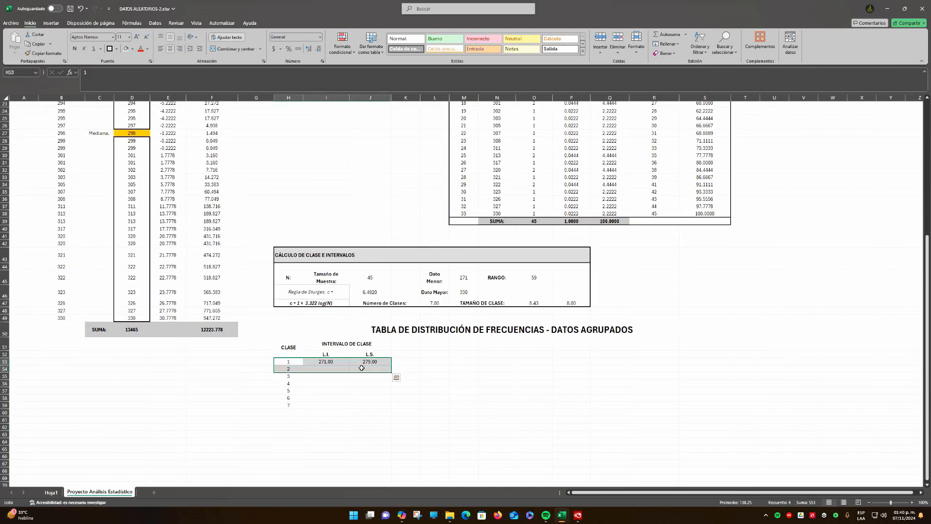
left_click(326, 362)
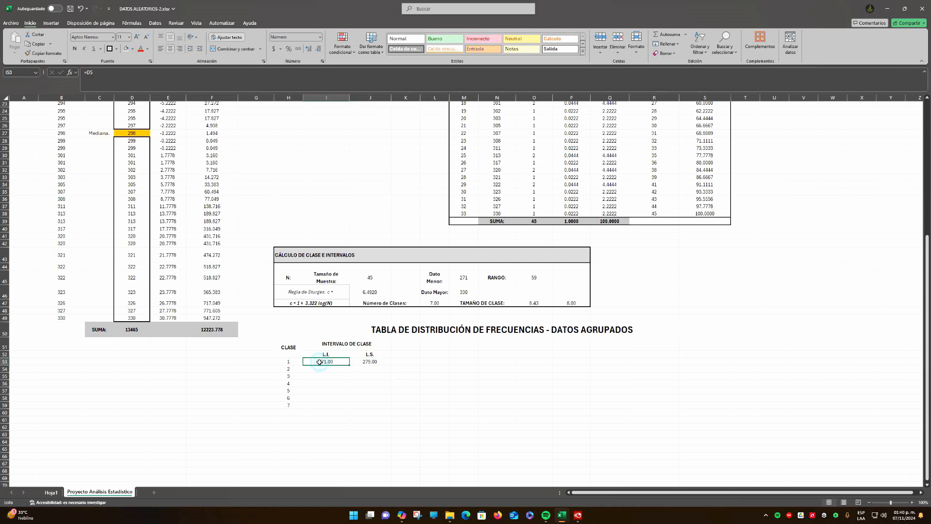
left_click(568, 303)
left_click(317, 364)
left_click(370, 362)
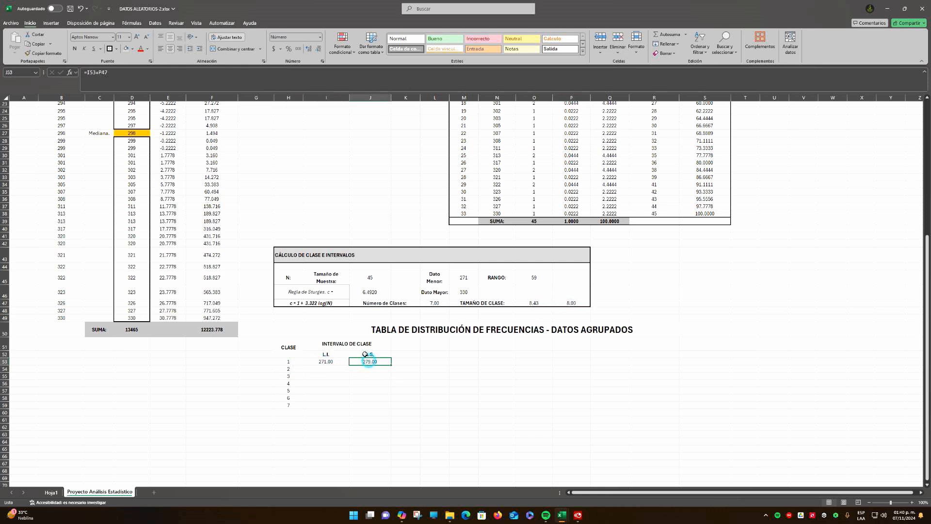
left_click(103, 73)
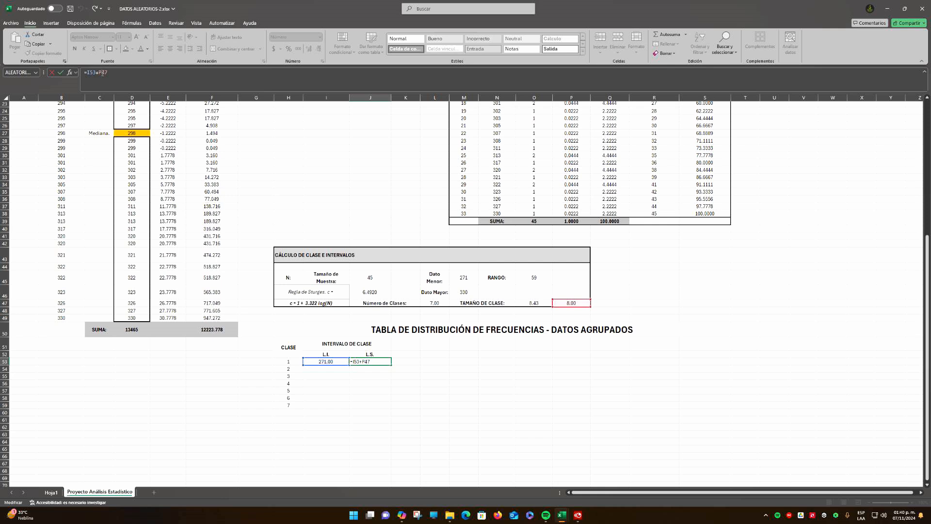
key("Return")
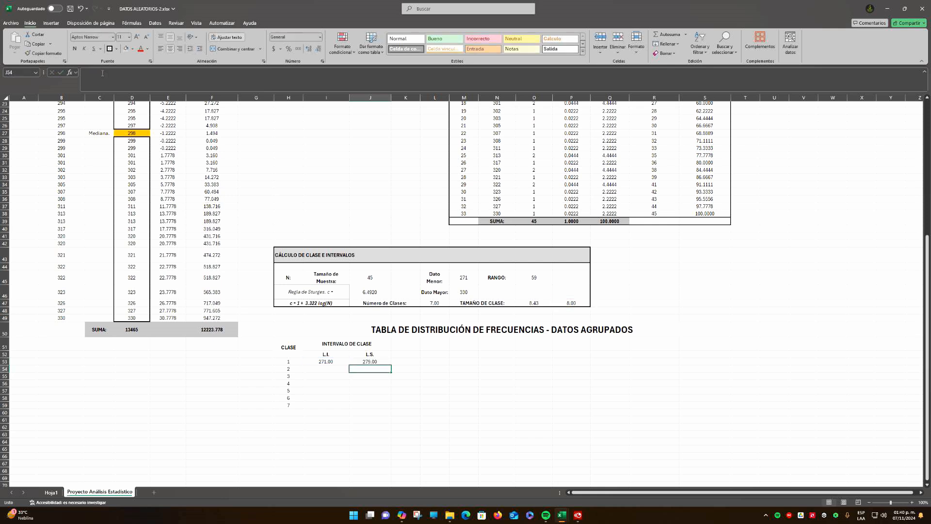
Set the lower limit of class 2 in I54 equal to the upper limit of class 1 with =J53
key("Left")
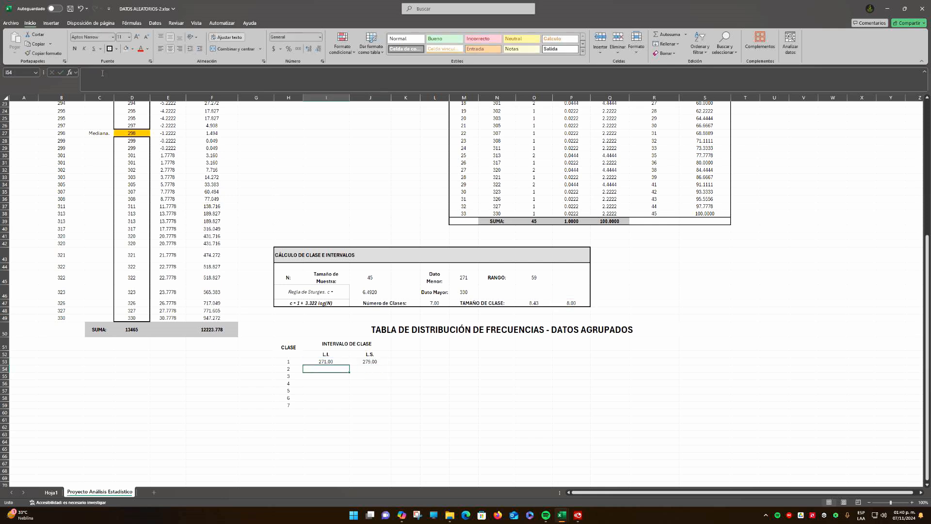
type("=")
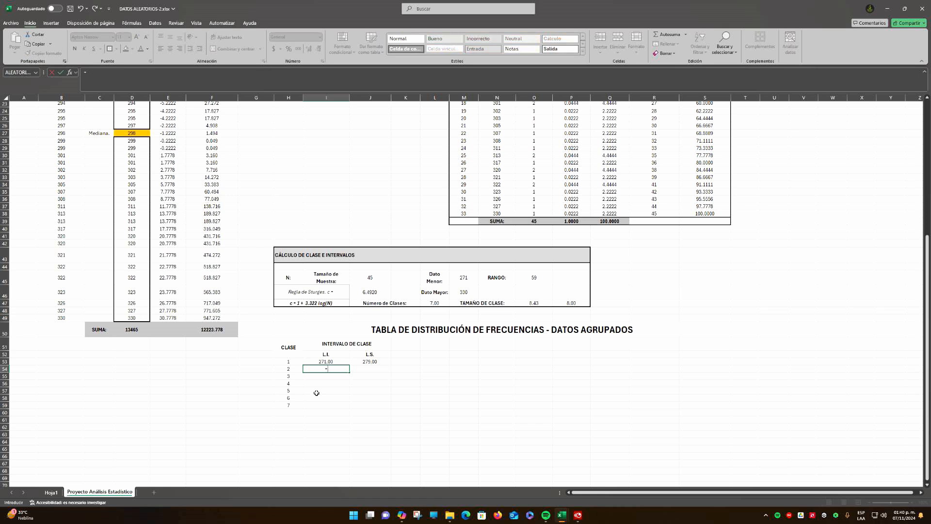
left_click(370, 361)
key("Return")
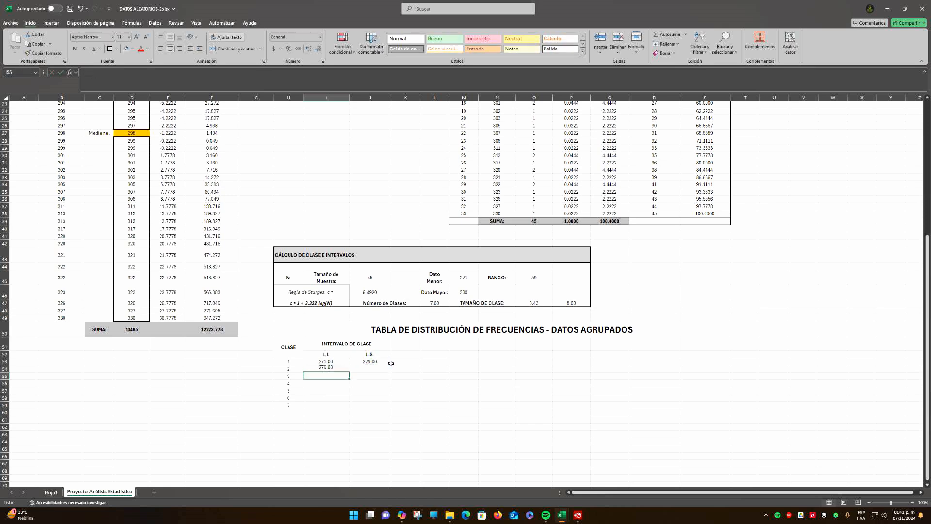
key("Up")
key("Right")
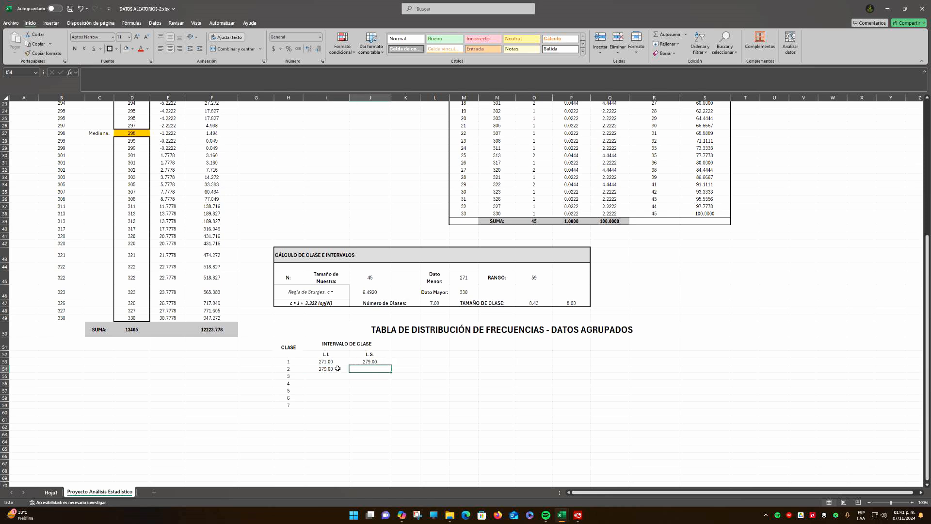
Lock the row of the class size reference in the class 1 upper limit, making J53 =I53+P$47
left_click_drag(376, 363, 375, 359)
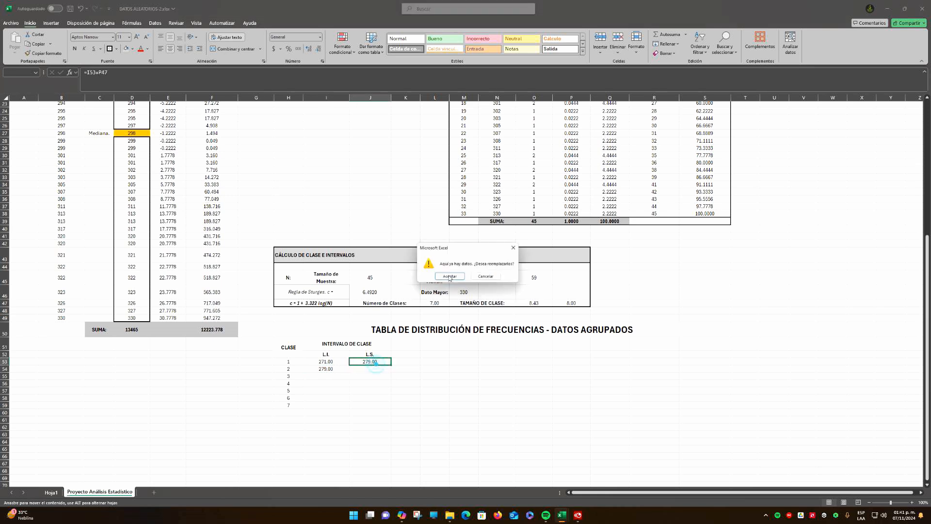
left_click(487, 277)
left_click(377, 362)
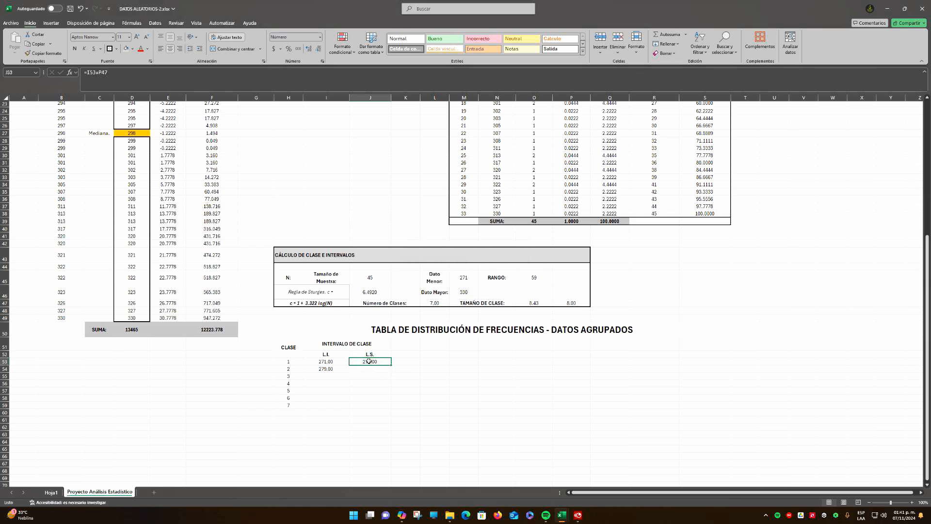
left_click(105, 73)
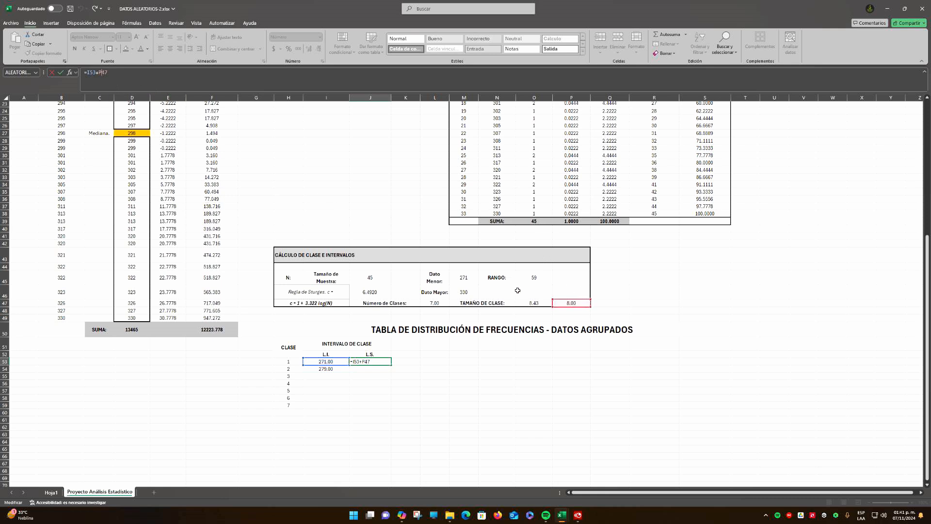
type("$")
key("ctrl+Return")
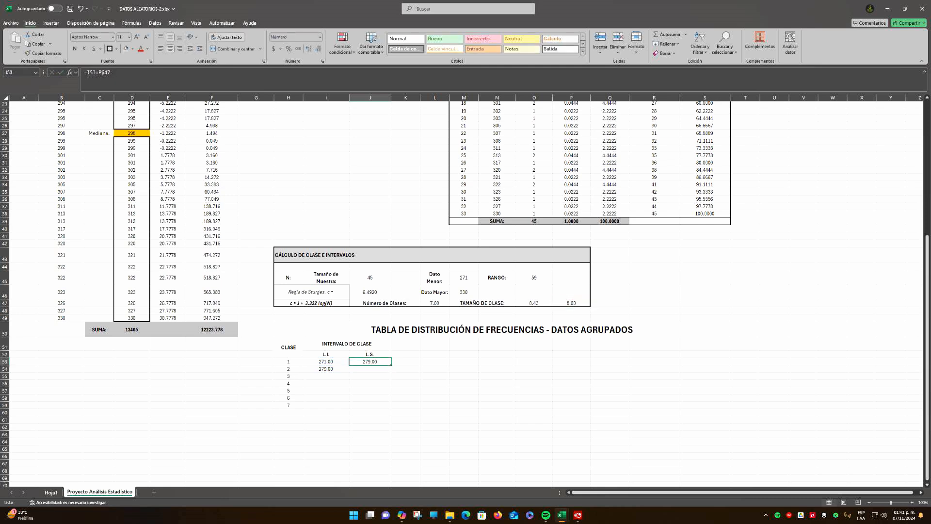
Copy the upper limit formula from J53 to J54, and fill the class 2 limits in I54:J54 down through class 7
left_click_drag(392, 364, 392, 371)
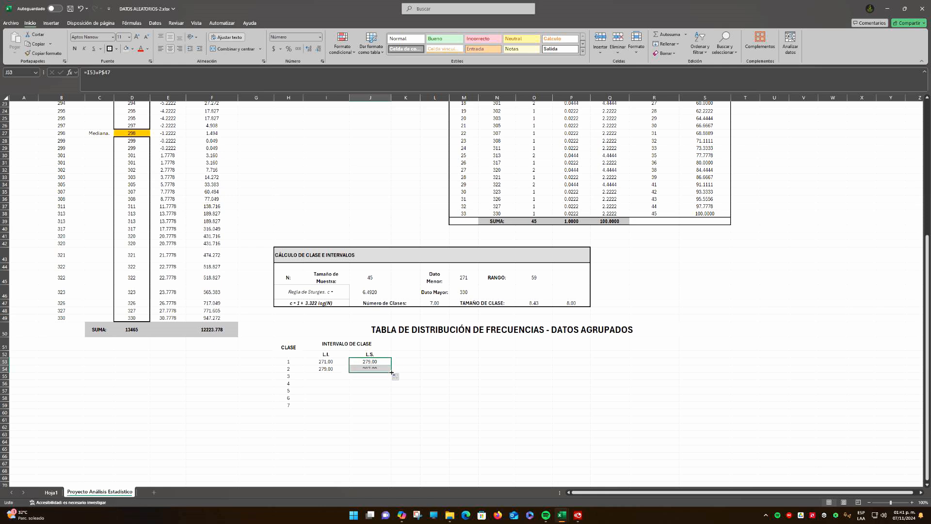
left_click(434, 369)
left_click_drag(325, 369, 388, 409)
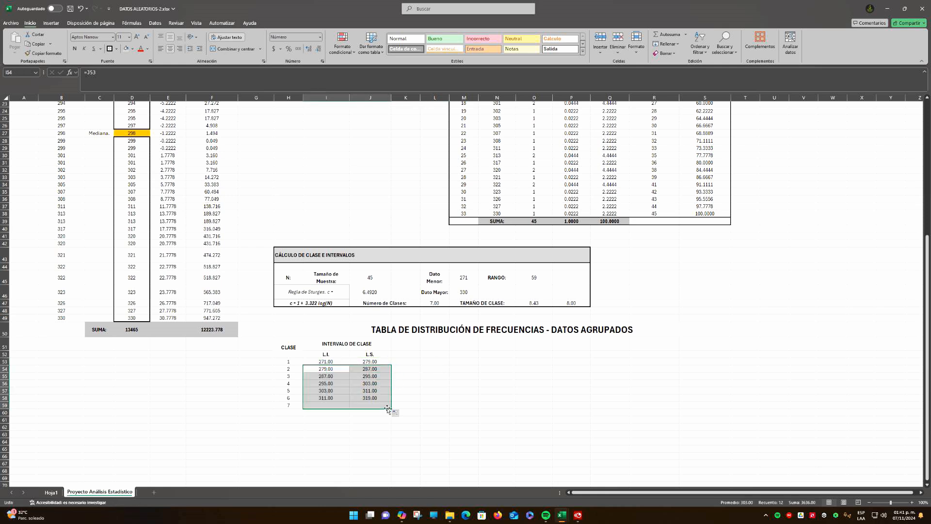
left_click(417, 397)
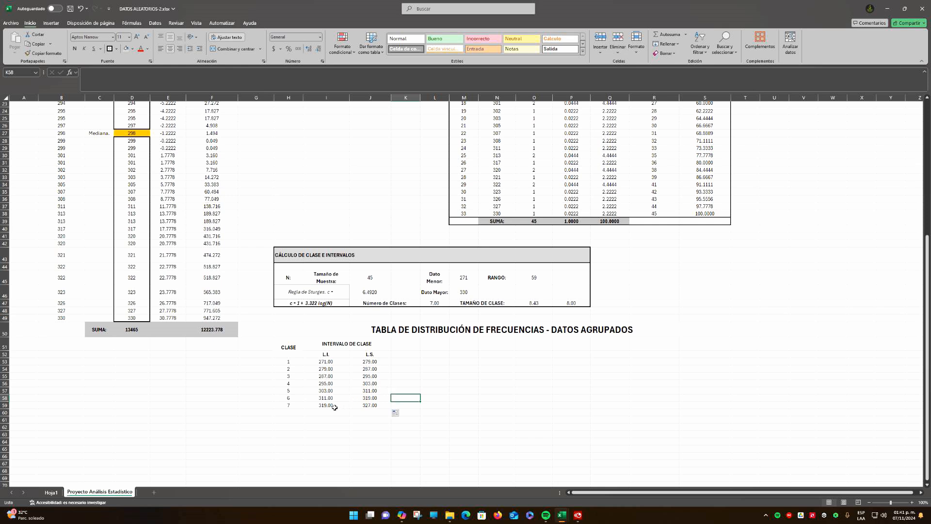
Compare the class 7 limits with the largest data value in D49, and check the calculated and rounded class sizes
left_click(134, 318)
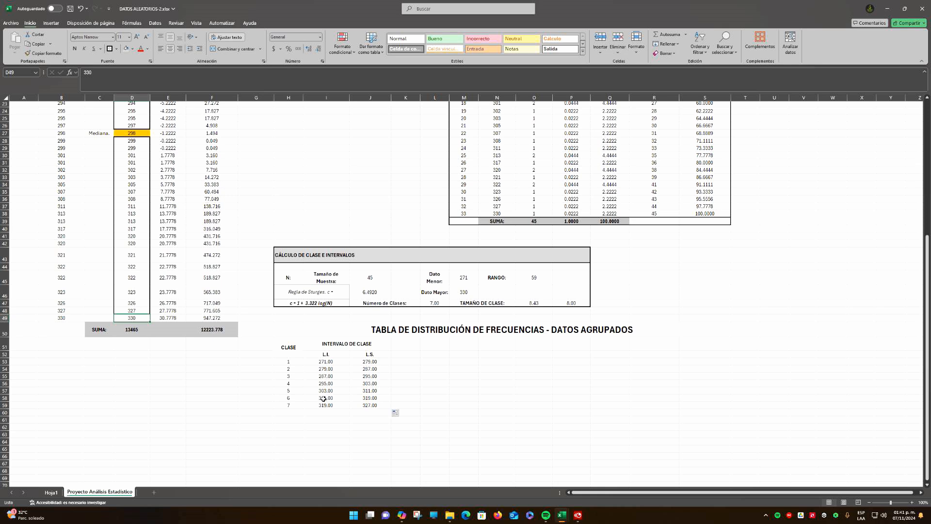
left_click_drag(324, 406, 370, 407)
left_click_drag(281, 406, 364, 405)
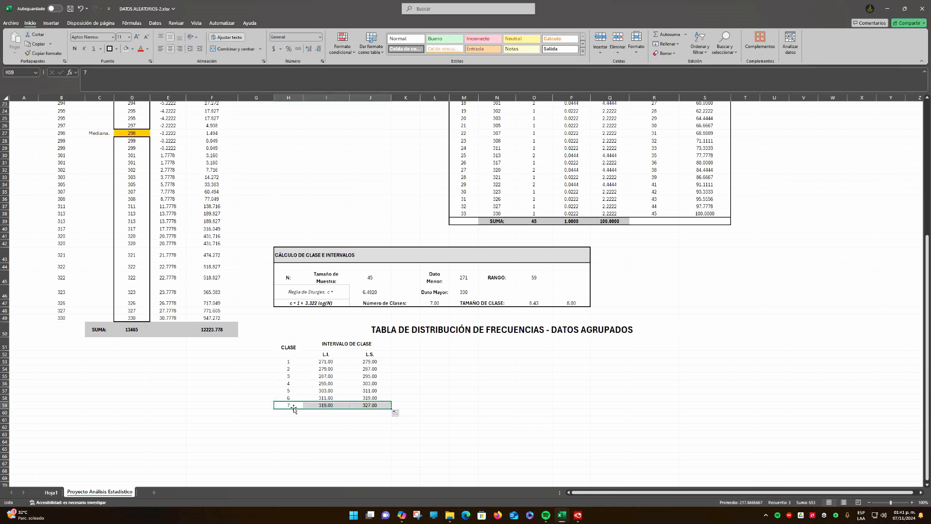
left_click(374, 407)
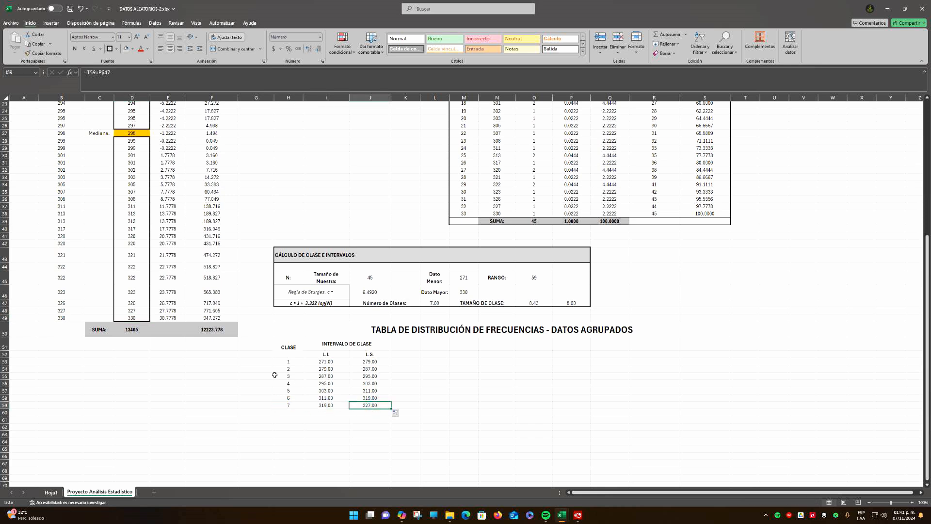
left_click(134, 319)
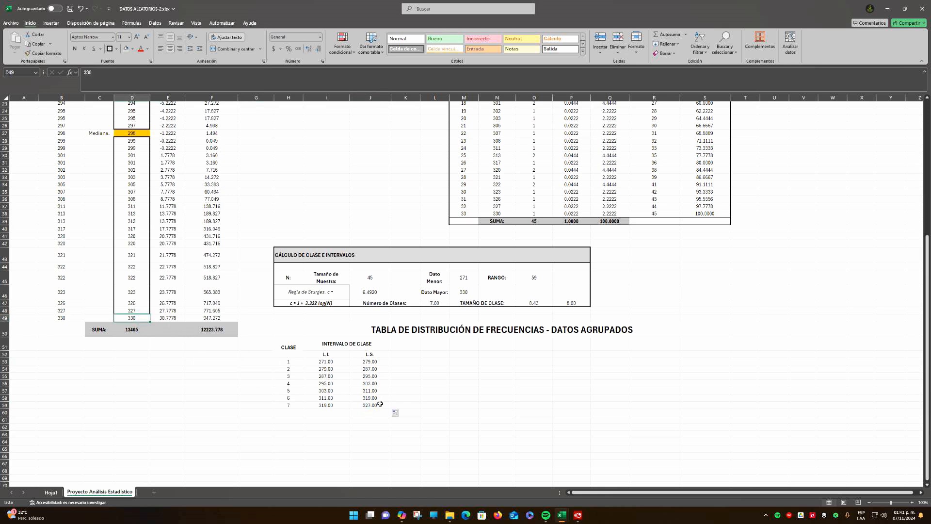
left_click(570, 304)
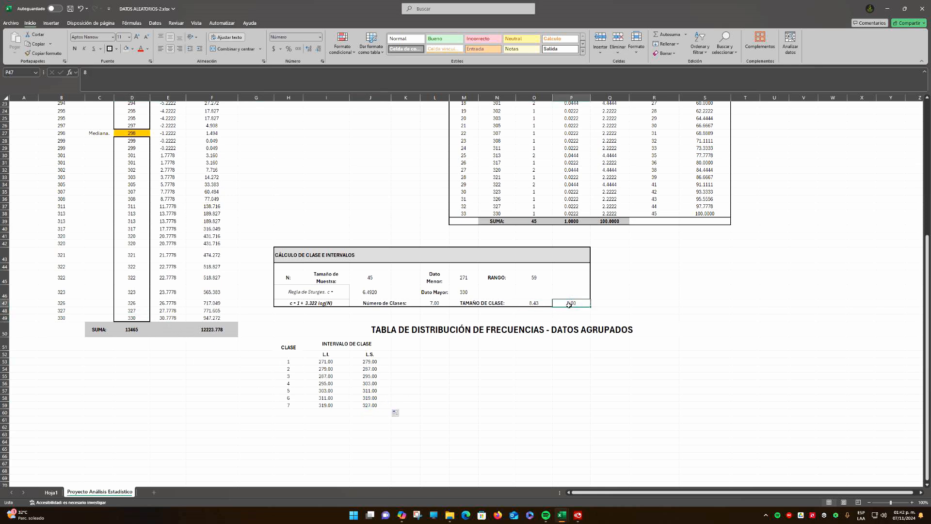
left_click(537, 303)
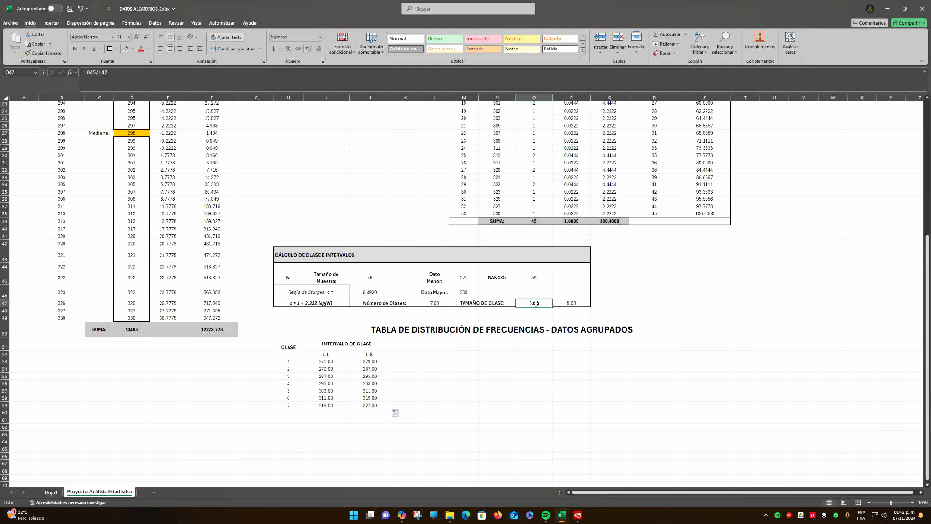
Set the rounded class size in P47 to 9
left_click(571, 303)
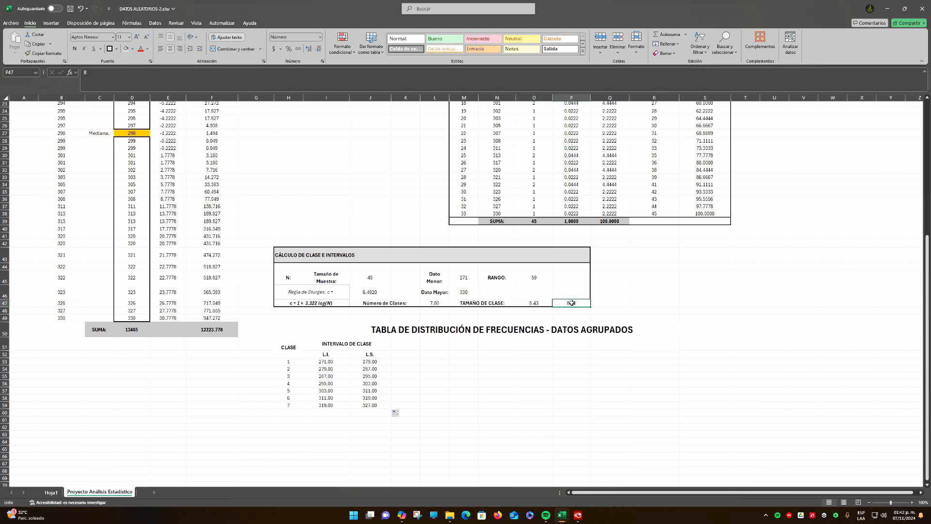
type("9")
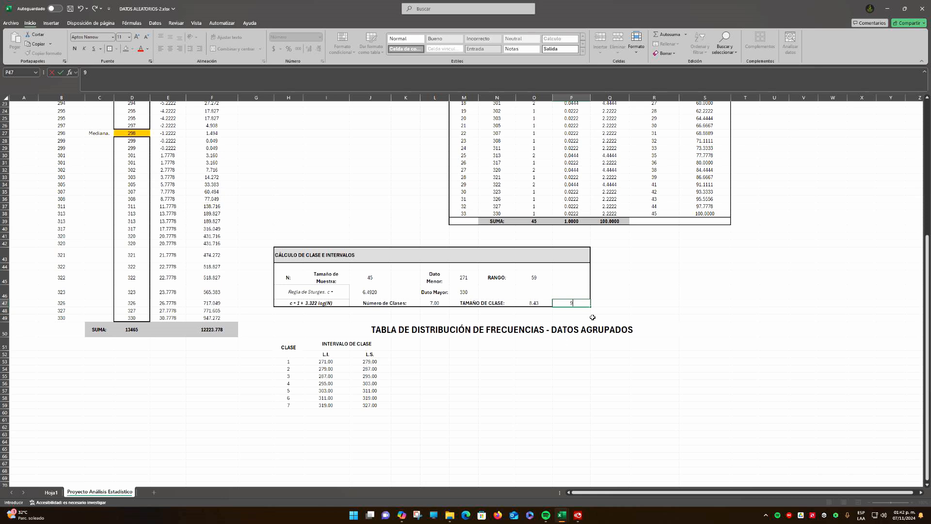
key("Escape")
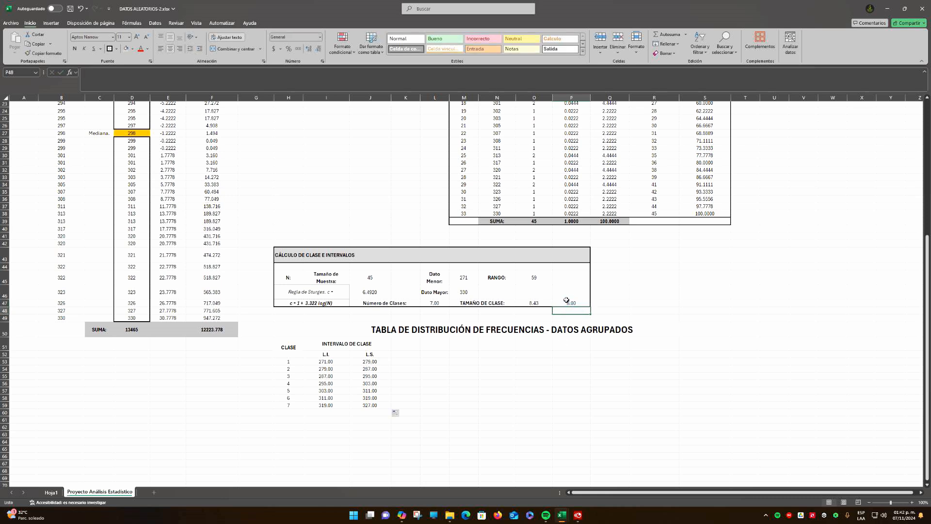
left_click_drag(326, 361, 370, 398)
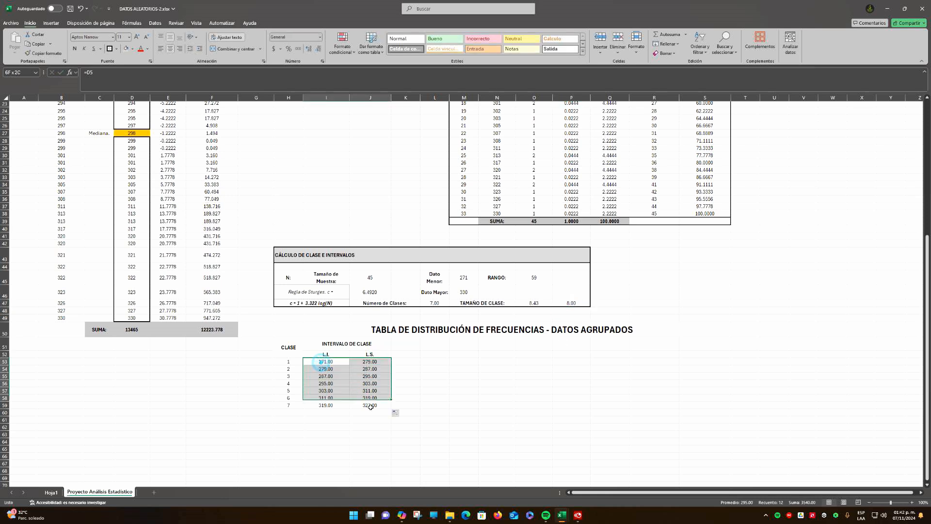
left_click(573, 304)
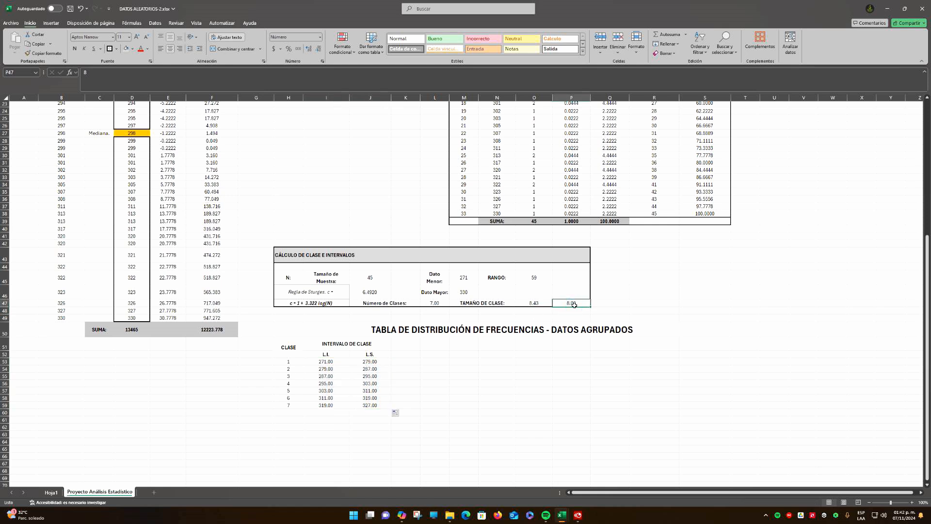
type("9")
key("Return")
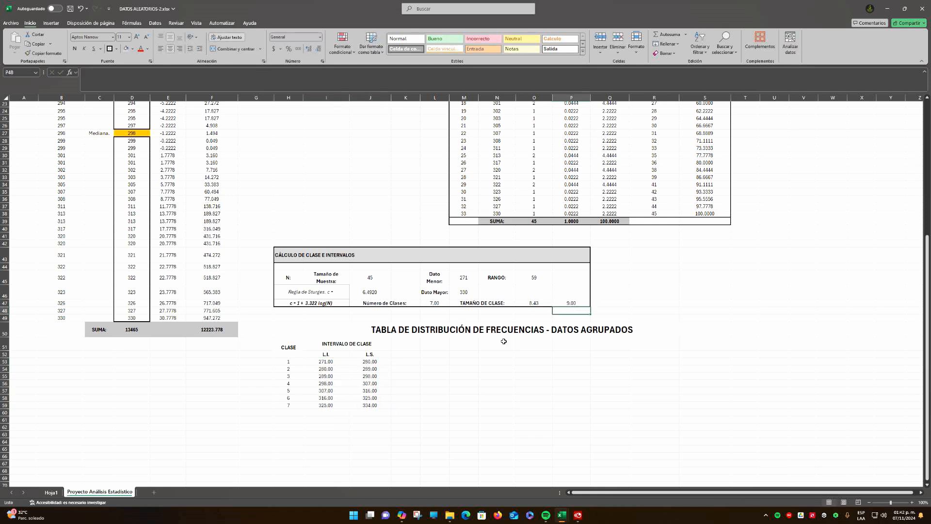
Review the recalculated limits in I53:J59, examining the first class and the class 6 and 7 intervals
left_click(335, 420)
left_click(321, 363)
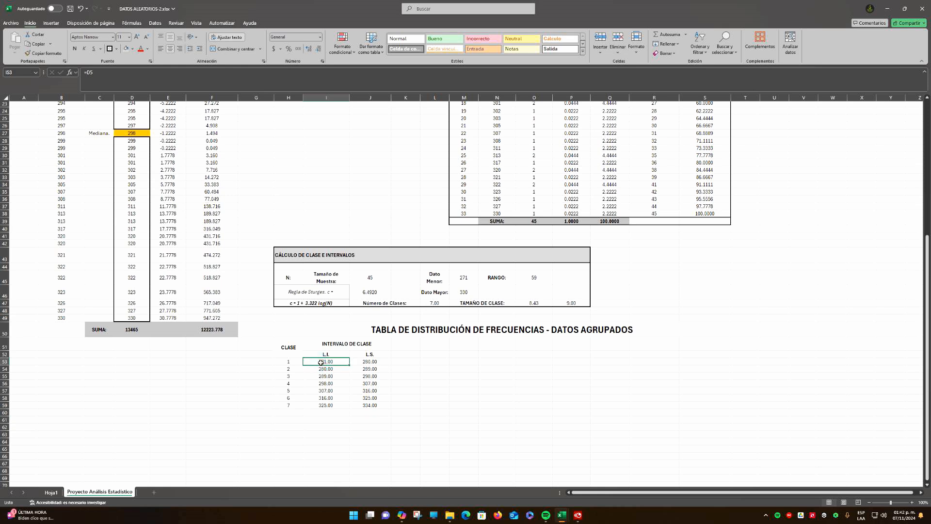
left_click(375, 406)
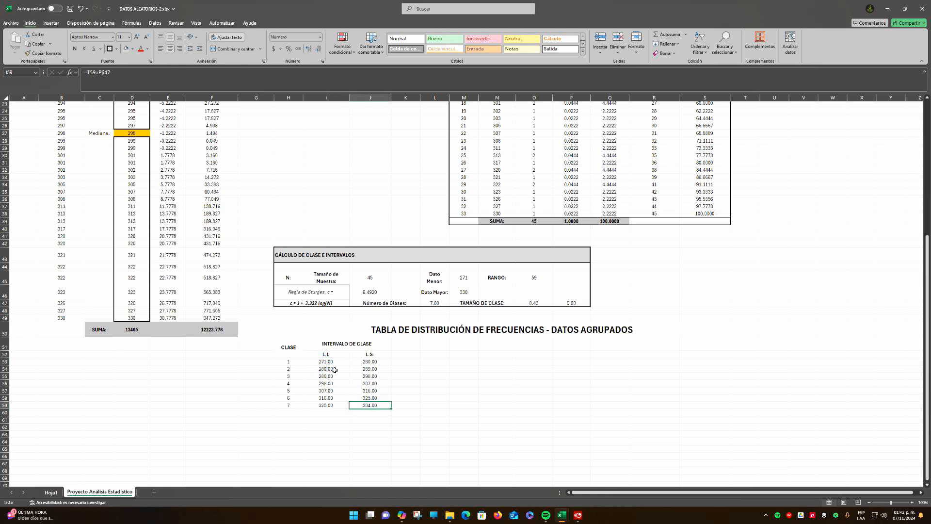
left_click_drag(325, 361, 367, 408)
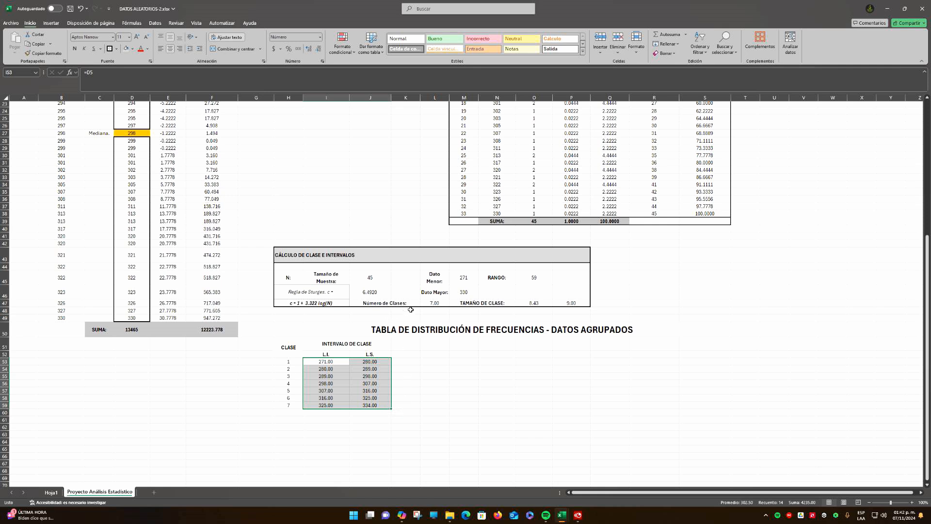
left_click(326, 398)
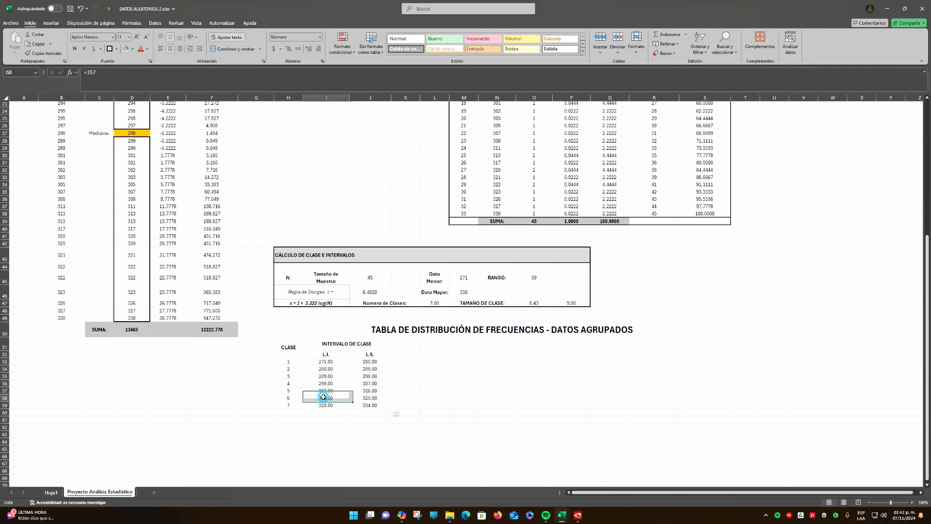
left_click_drag(290, 398, 374, 399)
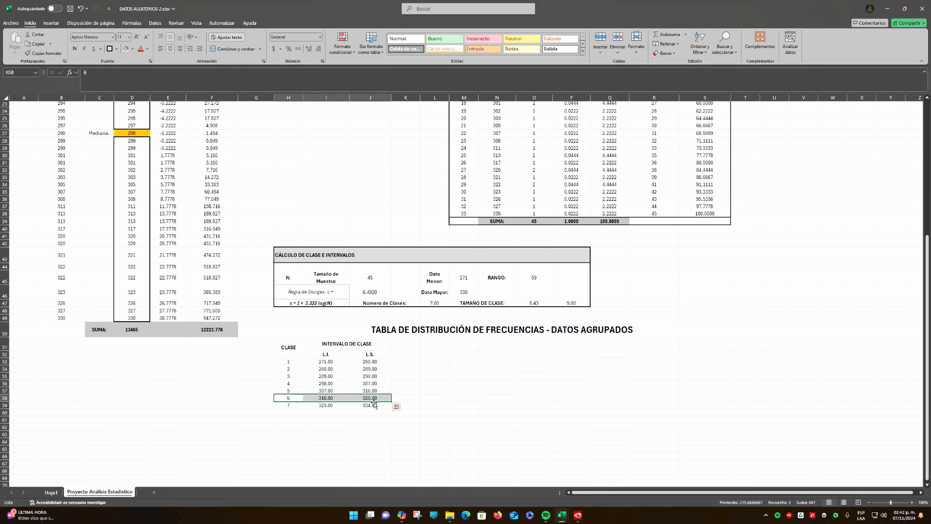
left_click(369, 406)
left_click_drag(291, 406, 385, 405)
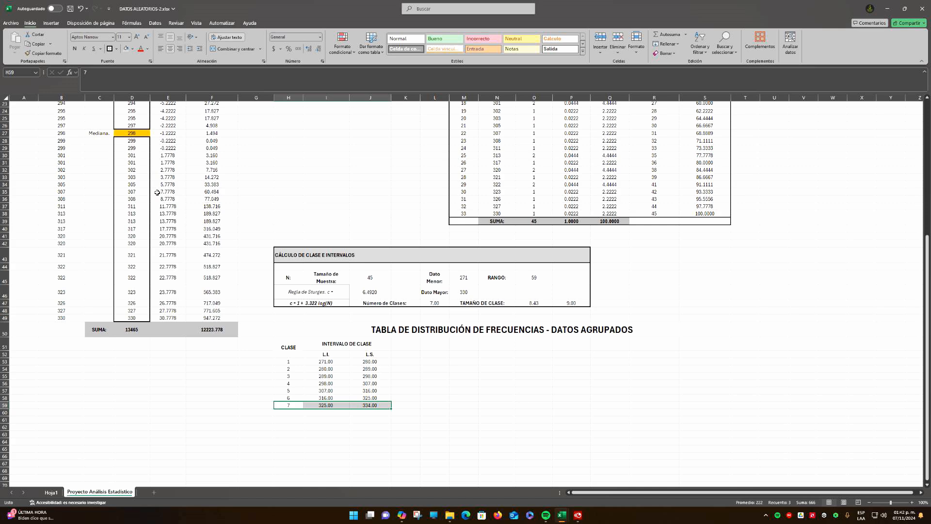
Check the sorted data in column D against the full set of class intervals to see whether every value is covered
scroll(139, 233, "up", 7)
left_click_drag(136, 161, 137, 482)
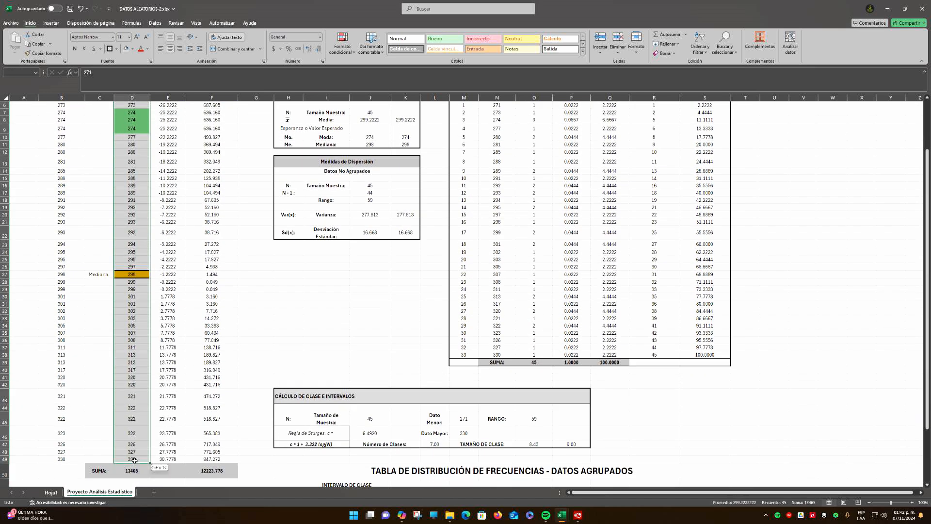
scroll(370, 350, "down", 8)
key("ctrl+c")
left_click(370, 350)
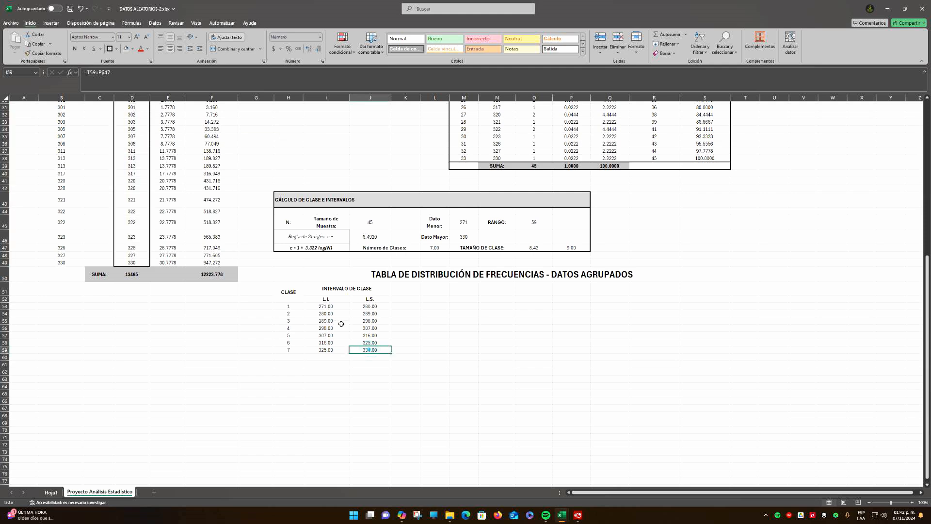
left_click_drag(326, 306, 373, 351)
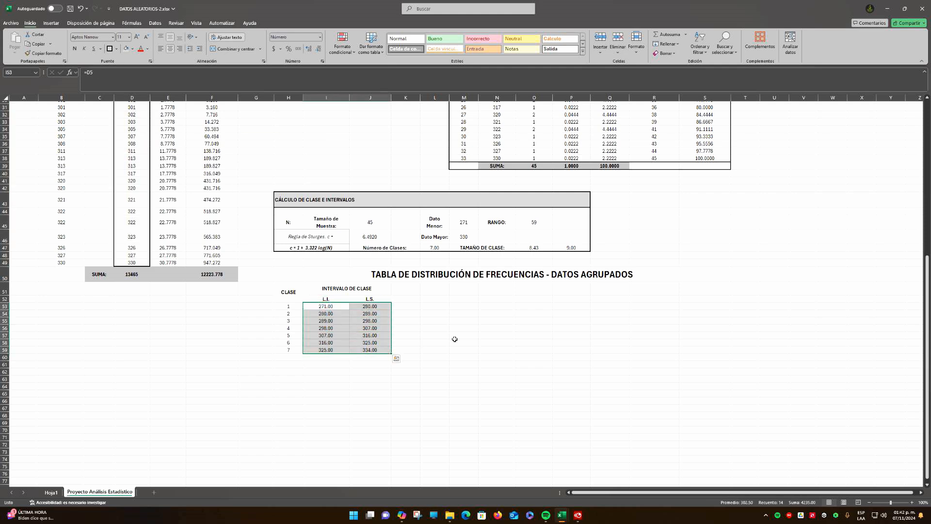
left_click(455, 341)
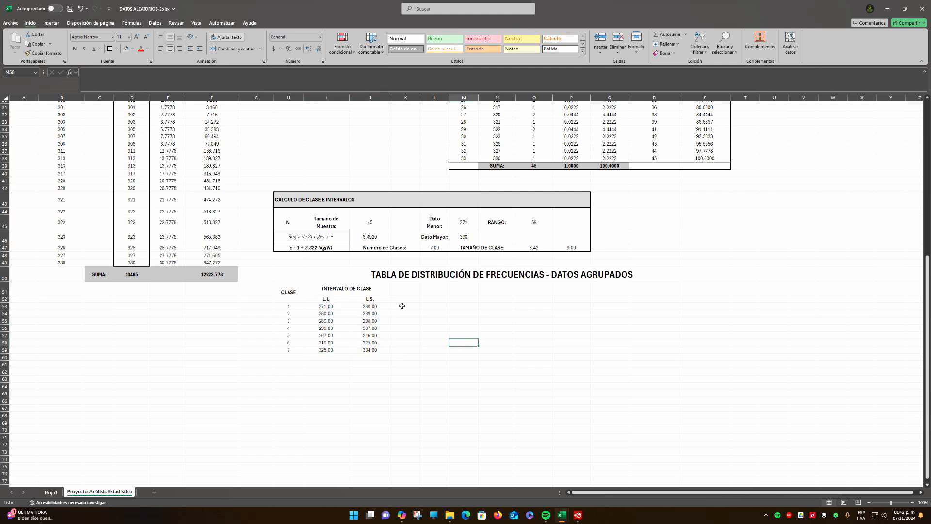
Enter the heading "FRECUENCIA" in K51 and widen column K to fit it on one line
left_click(406, 289)
scroll(436, 311, "up", 4)
scroll(451, 320, "down", 3)
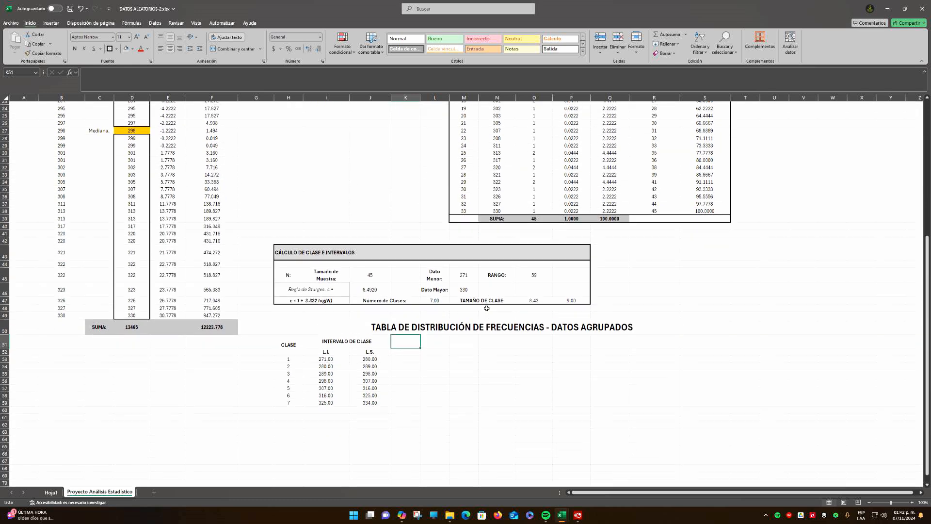
type("FRECUENCI")
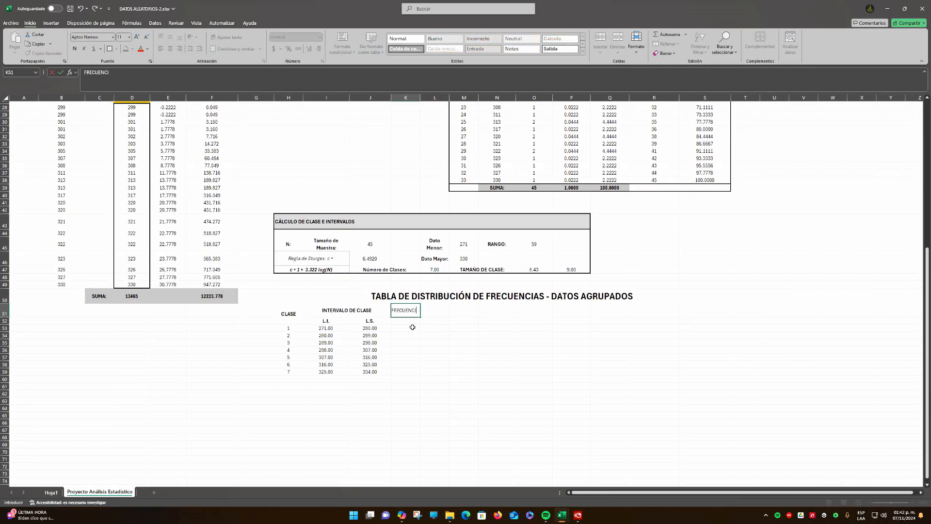
type("A")
key("Return")
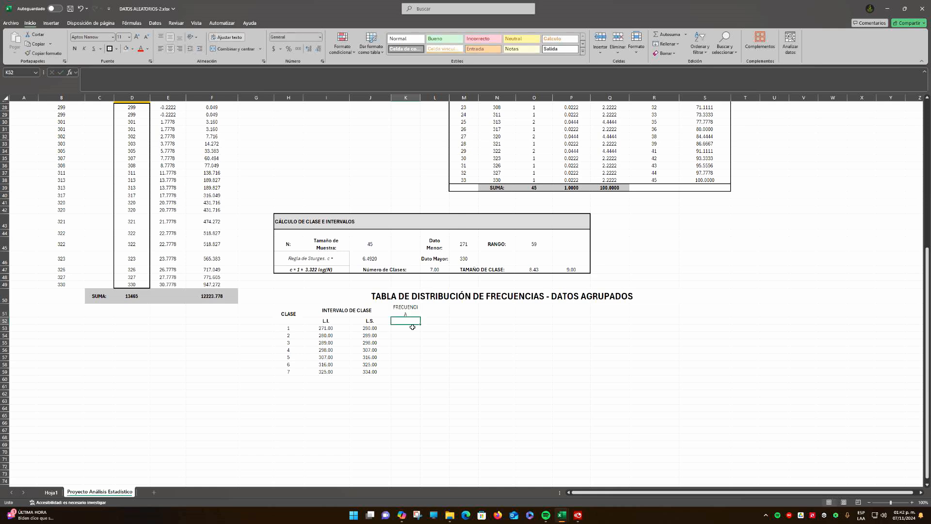
left_click_drag(420, 98, 424, 97)
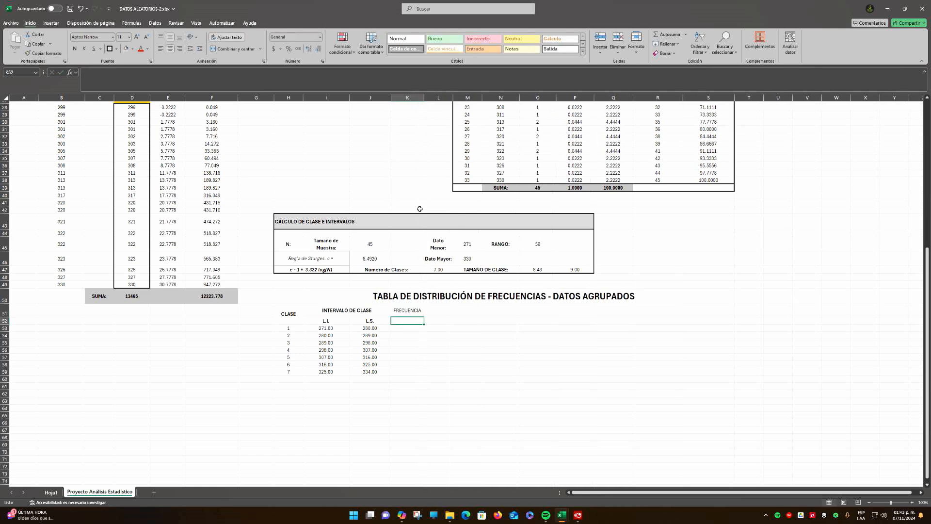
Enter the frequency symbol "Fi" in K52 below the "FRECUENCIA" heading
type("F")
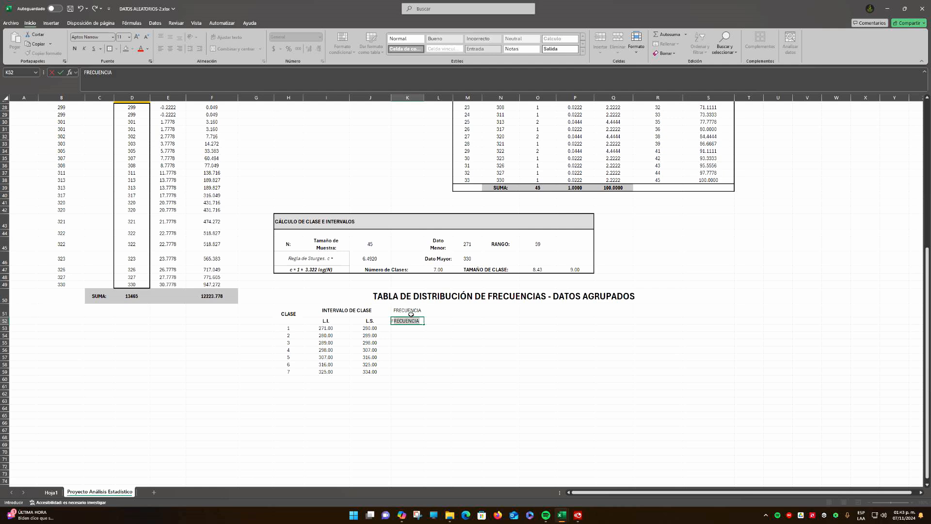
type("i")
key("Return")
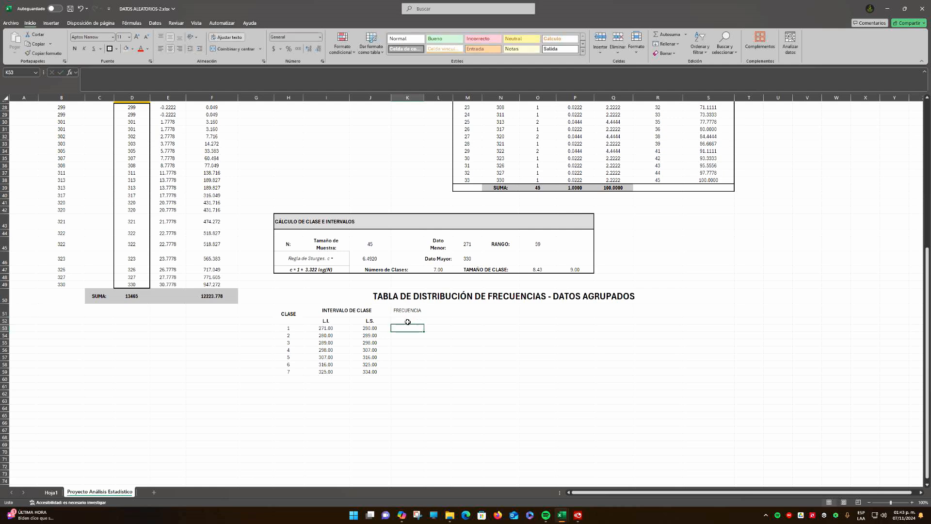
Save the workbook and make the "FRECUENCIA" and "Fi" headings in K51:K52 bold
left_click(408, 321)
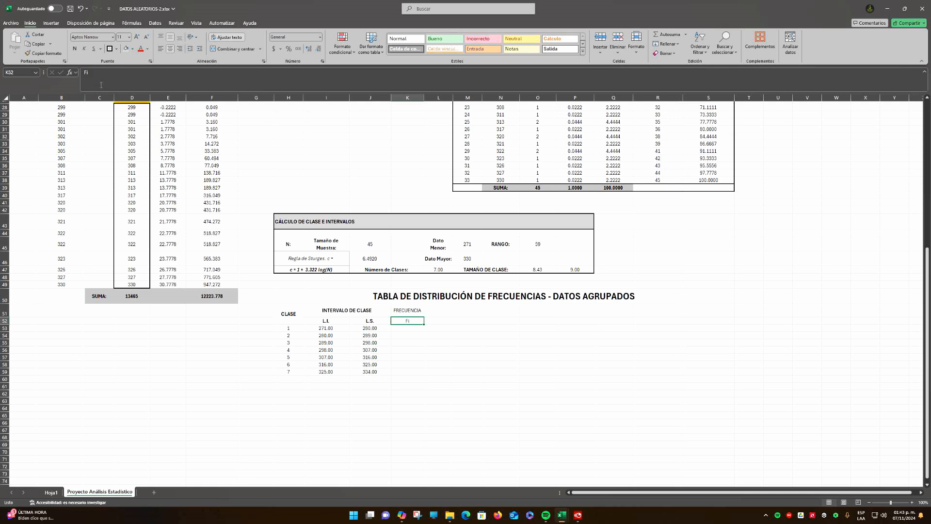
left_click(70, 9)
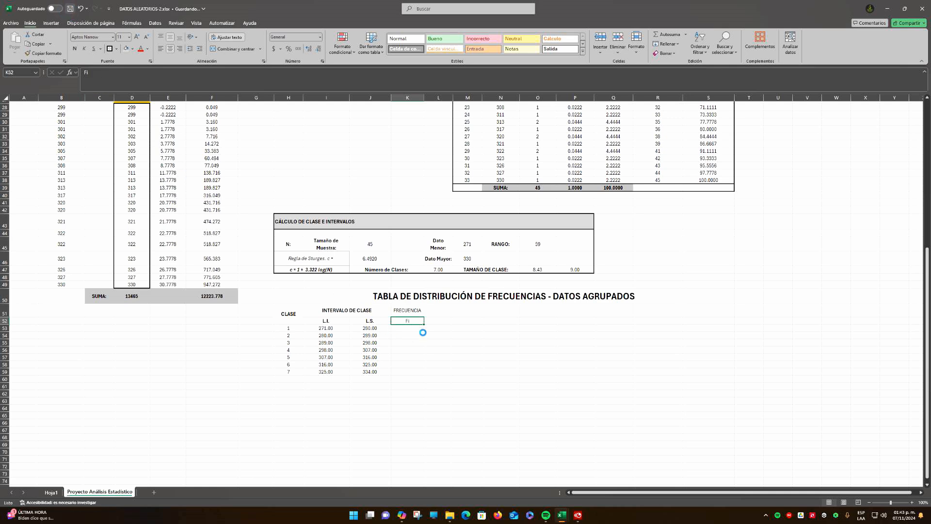
left_click(406, 312)
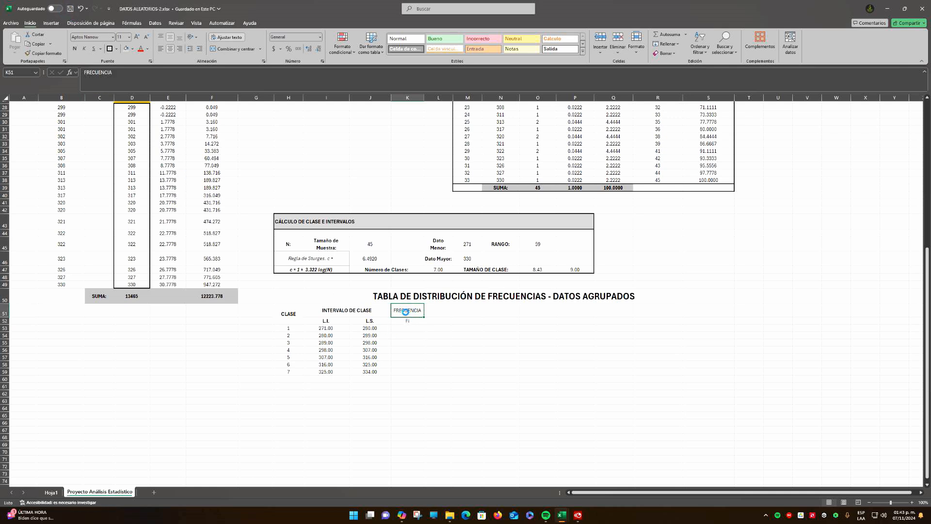
key("ctrl+n")
left_click(407, 322)
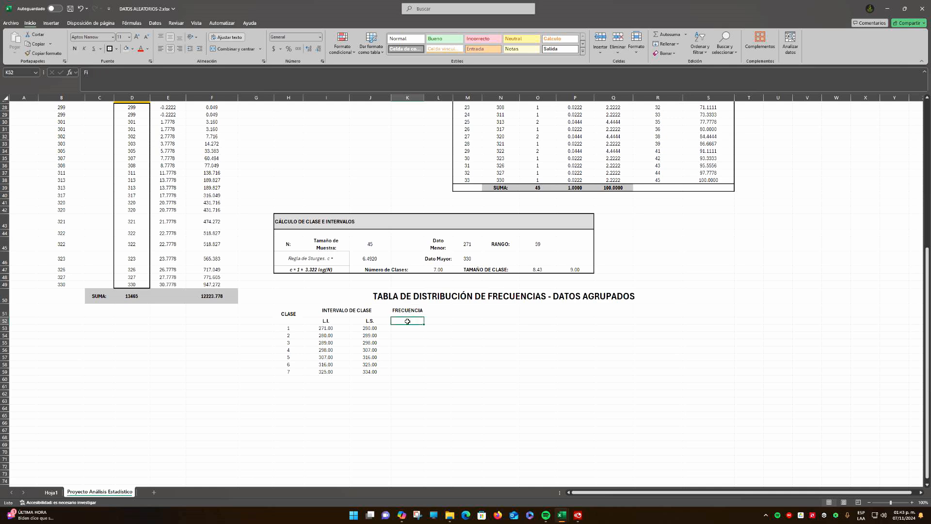
left_click(409, 325)
Compare the sorted Xi values in column D with the class intervals in I53:J59
scroll(411, 341, "up", 9)
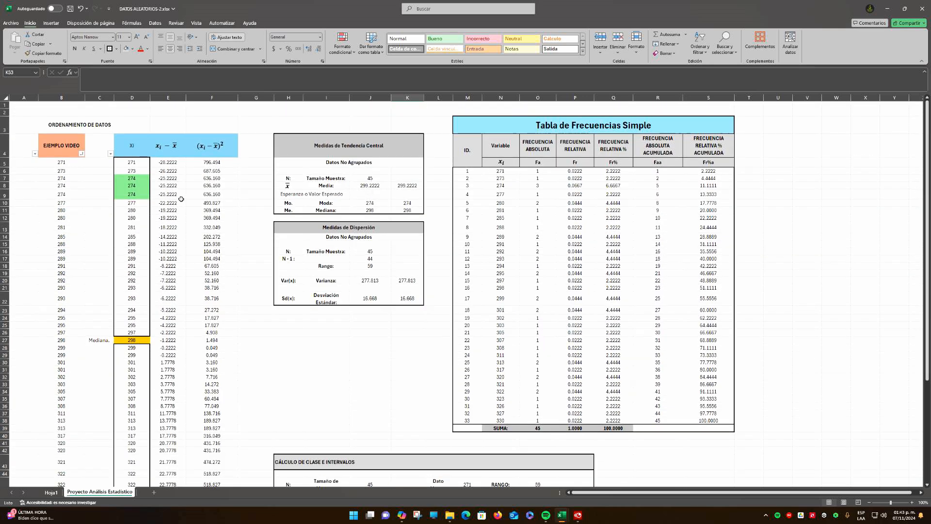
left_click_drag(131, 167, 132, 332)
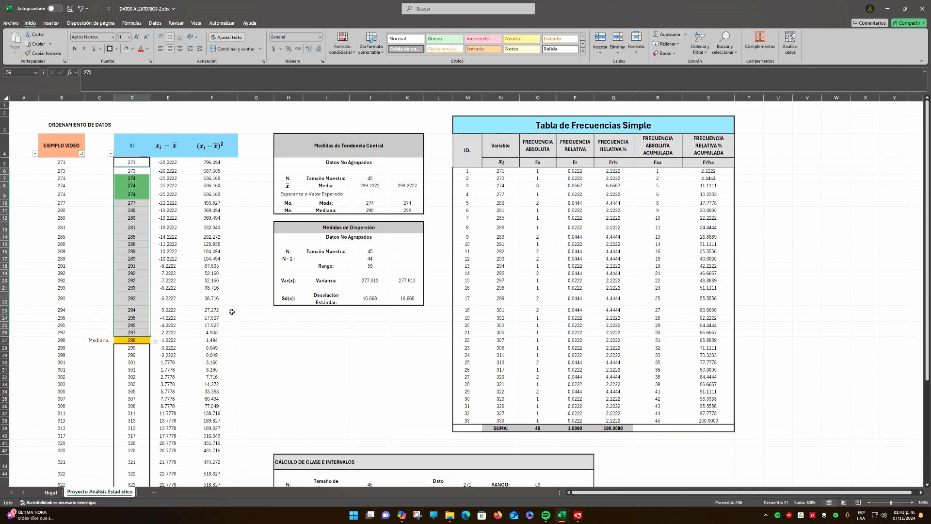
scroll(235, 308, "down", 10)
scroll(234, 309, "down", 4)
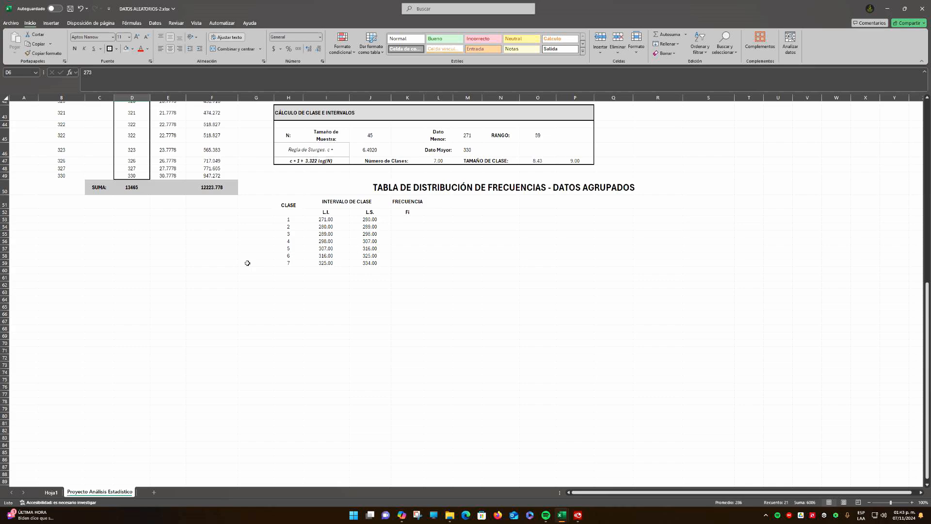
scroll(246, 263, "up", 10)
scroll(247, 263, "up", 4)
scroll(304, 312, "down", 6)
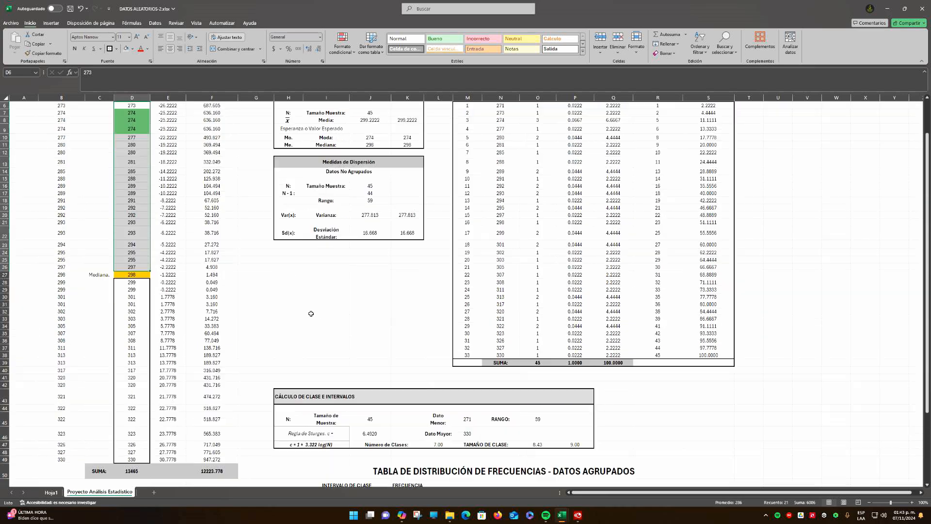
scroll(311, 314, "up", 6)
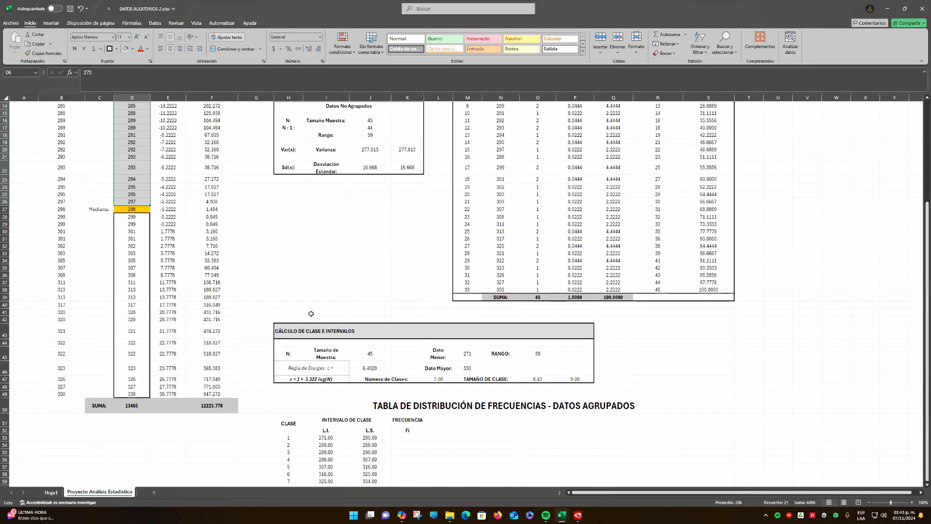
Copy the Xi heading and its sorted data from D4:D49 and paste them at D53, below the column sum
left_click(142, 162)
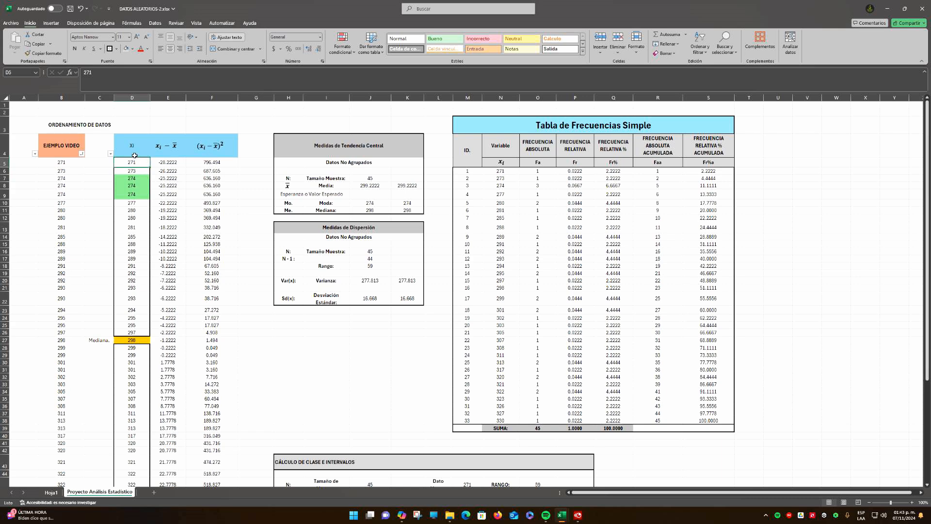
left_click_drag(134, 146, 133, 468)
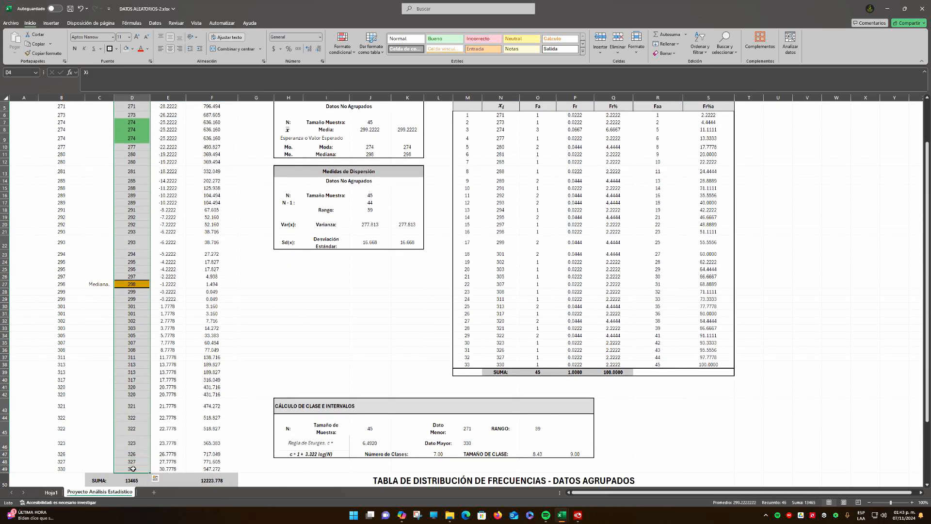
key("ctrl+c")
scroll(248, 357, "down", 13)
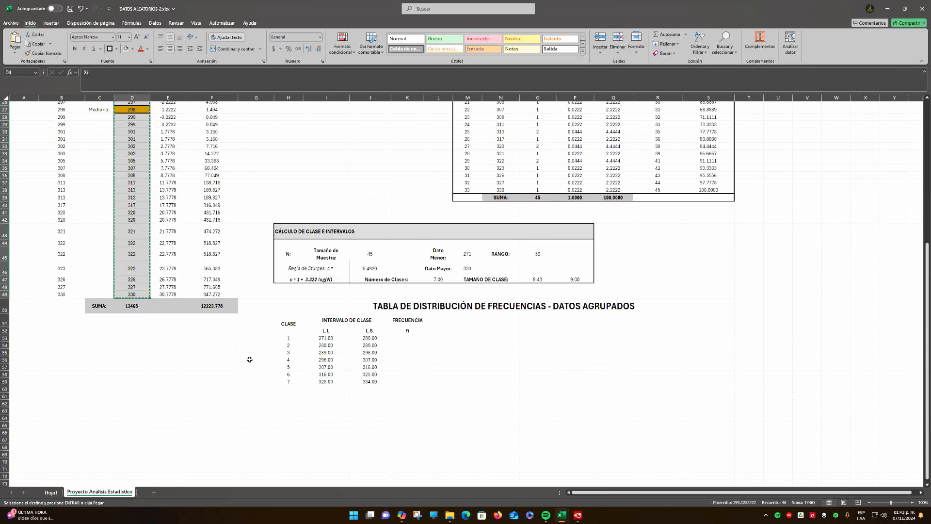
scroll(138, 213, "down", 1)
left_click(137, 187)
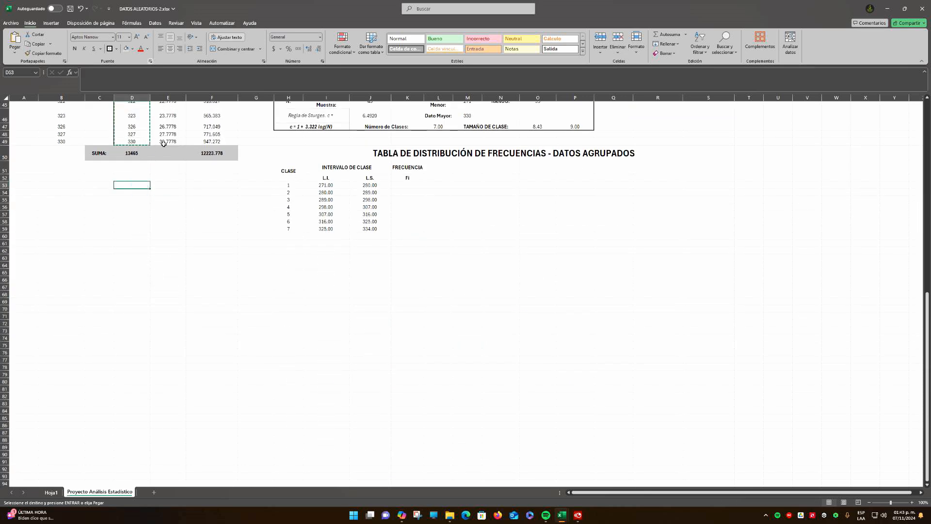
scroll(247, 246, "up", 7)
scroll(247, 247, "up", 7)
scroll(245, 245, "down", 12)
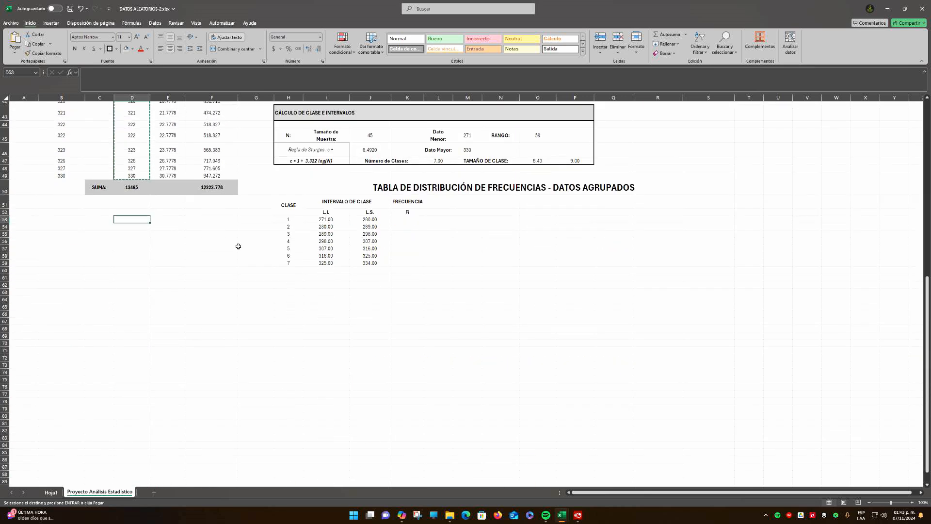
key("ctrl+v")
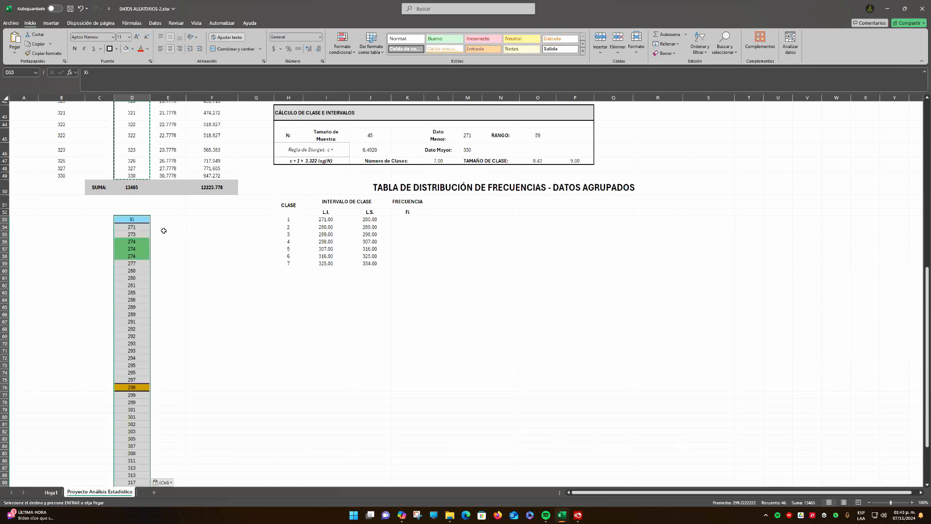
scroll(186, 239, "down", 1)
scroll(186, 239, "down", 2)
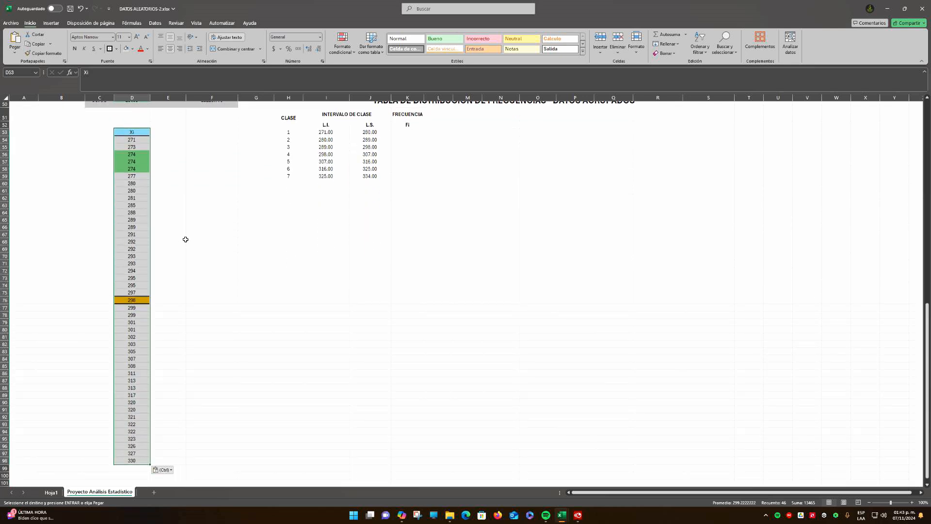
Move the copied Xi list up one row so that its heading sits in D52, level with the interval headings
left_click(257, 204)
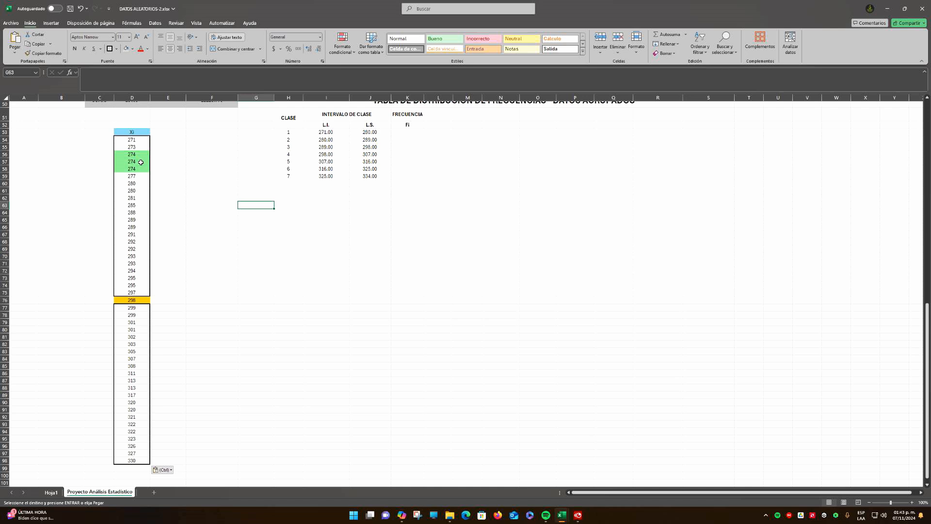
left_click(136, 132)
key("ctrl+shift+Down")
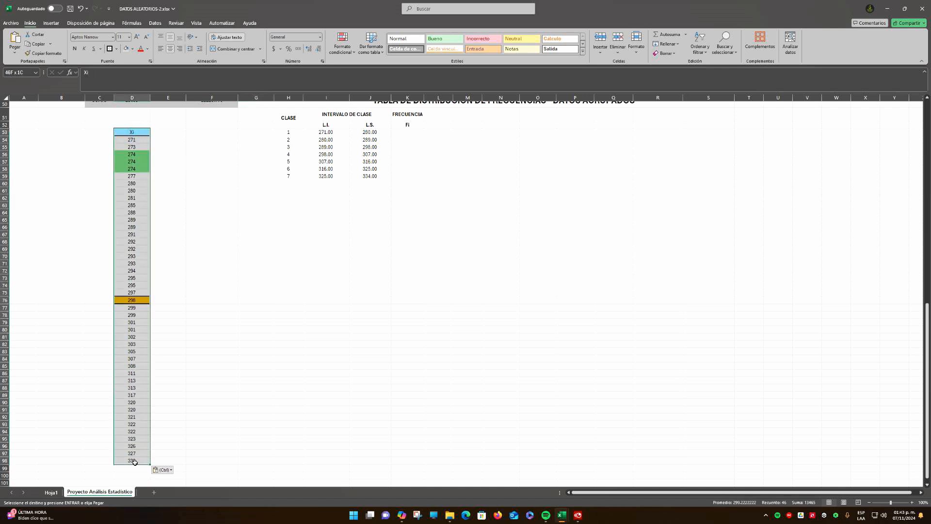
left_click_drag(143, 129, 142, 124)
left_click(189, 147)
scroll(433, 212, "up", 1)
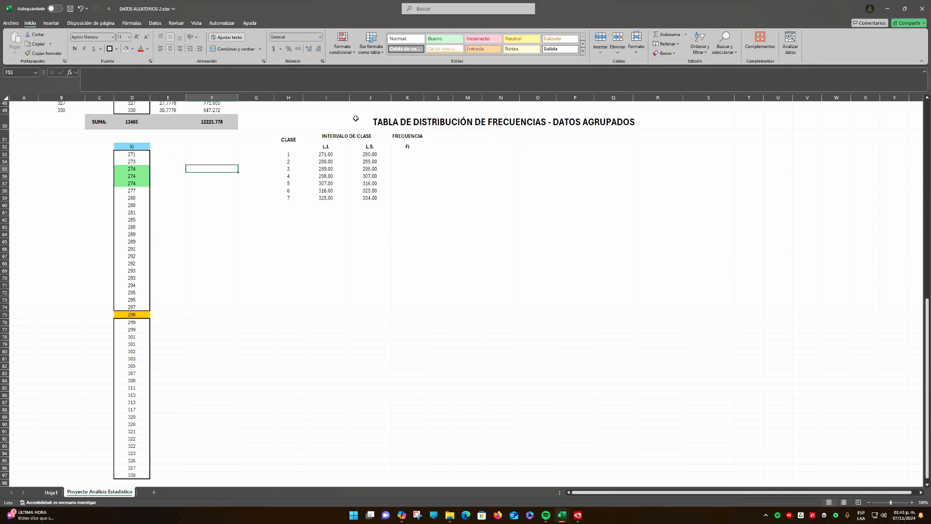
Remove the fill colour from the three 274 cells in D55:D57 and from the 298 cell in D75
left_click_drag(355, 119, 561, 201)
left_click(293, 261)
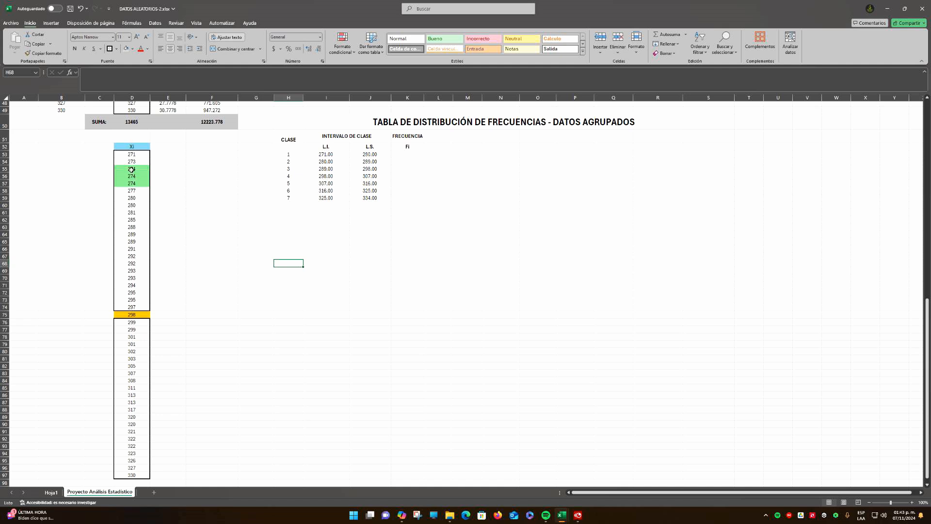
left_click_drag(133, 170, 132, 183)
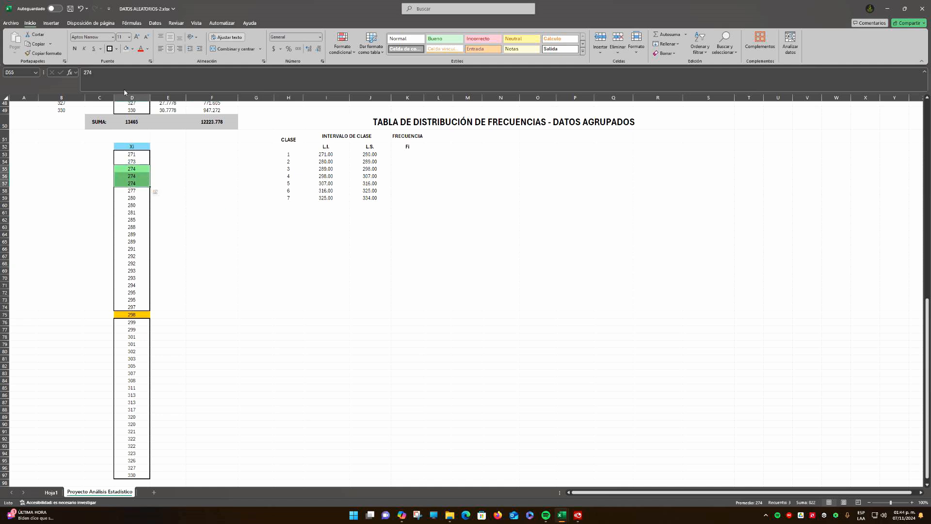
left_click(133, 49)
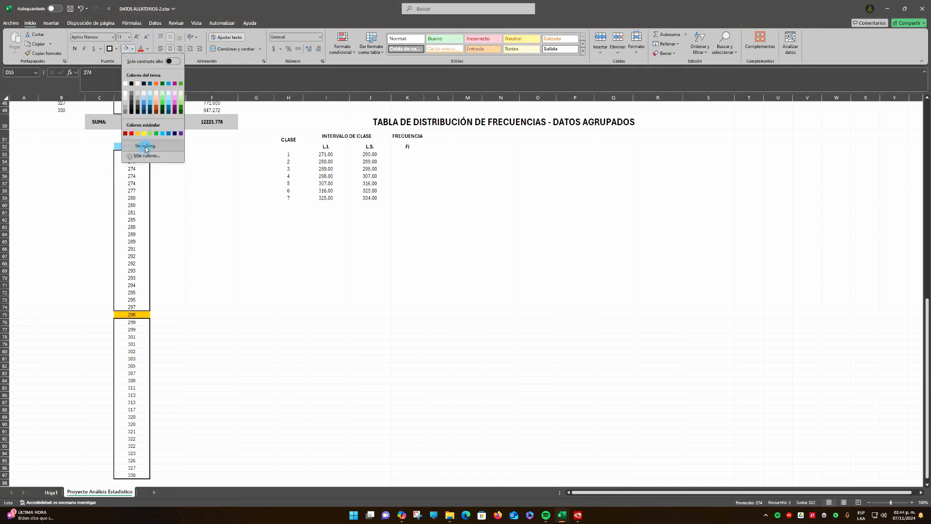
left_click(148, 137)
left_click(131, 315)
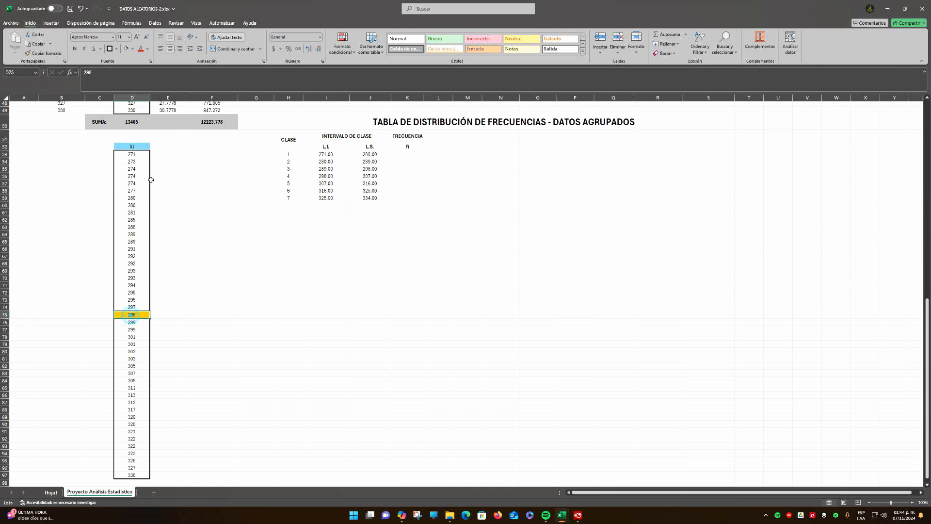
left_click(126, 49)
left_click(193, 248)
Remove all borders from the copied Xi values in D53:D97
left_click_drag(131, 154, 131, 475)
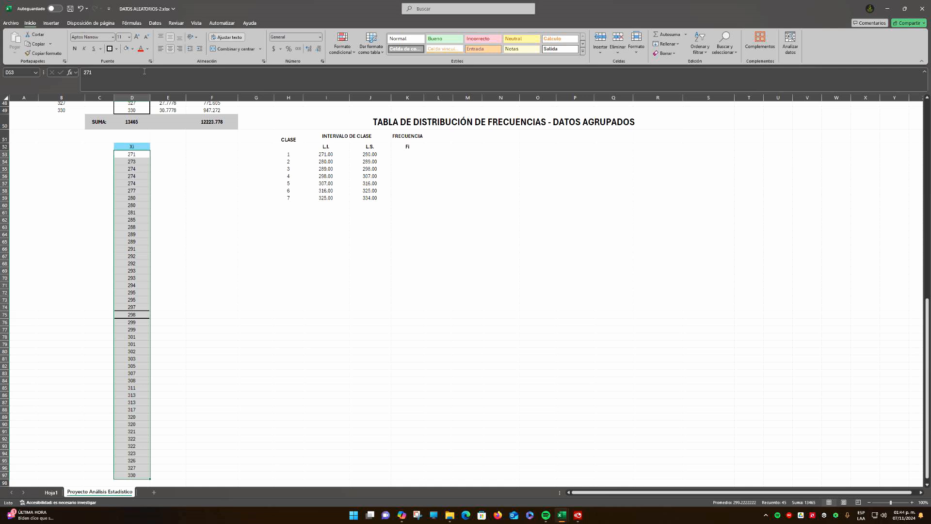
left_click(116, 49)
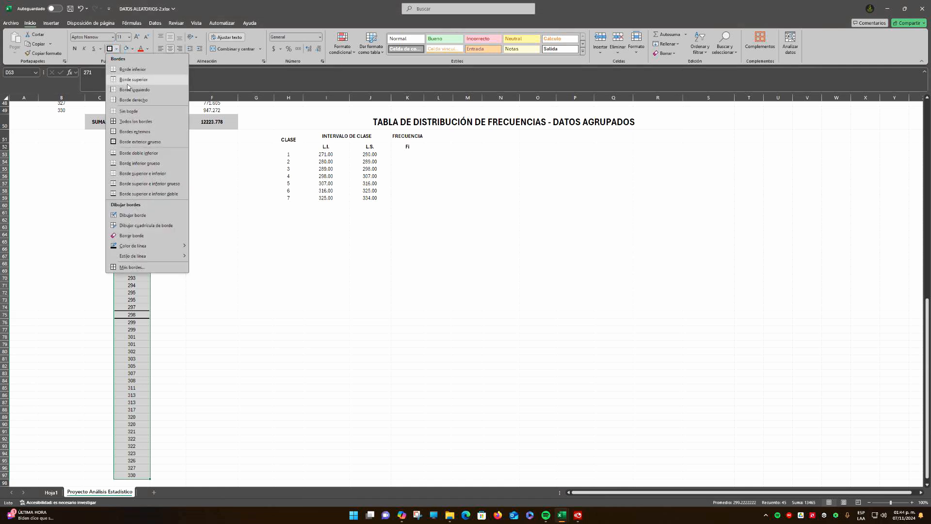
left_click(137, 121)
left_click(197, 231)
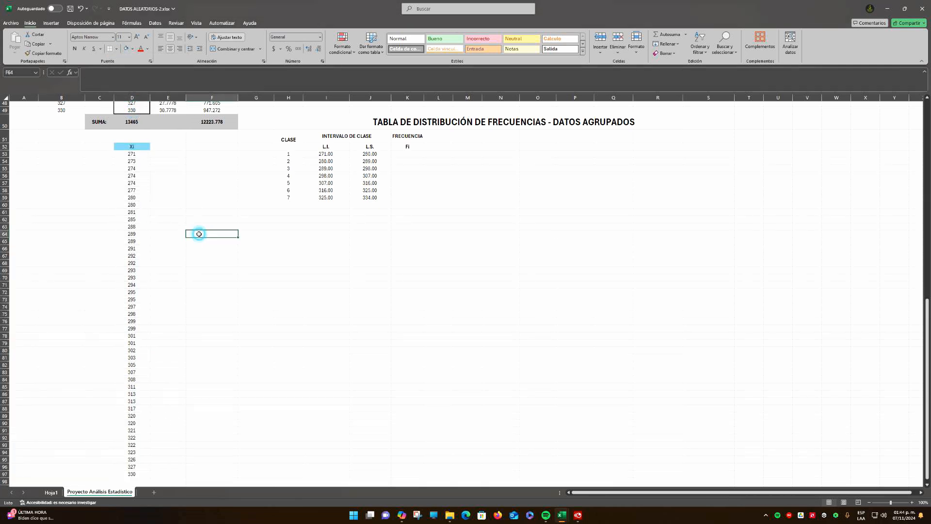
left_click_drag(131, 154, 129, 476)
left_click(219, 315)
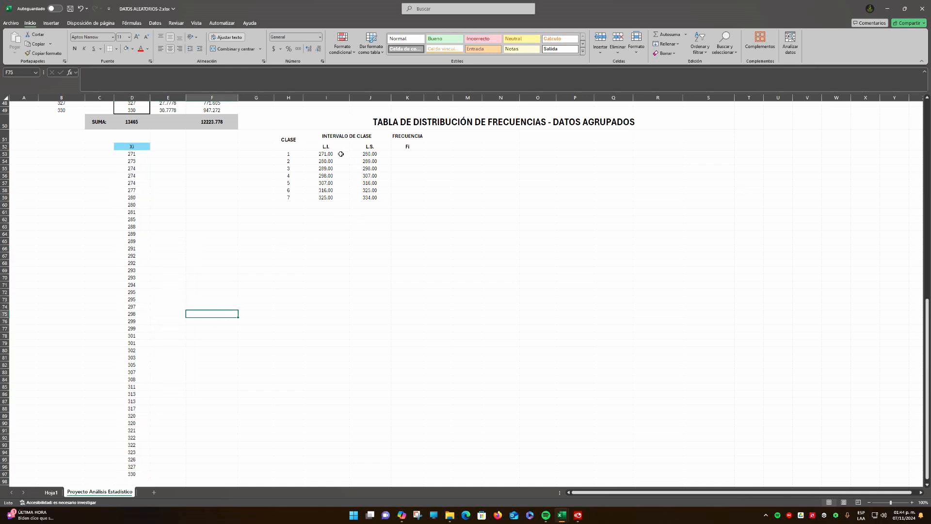
Check whether the two 280 values in D59:D60 belong to class 1 or class 2 by comparing the limits in I53:J54
left_click_drag(322, 153, 375, 155)
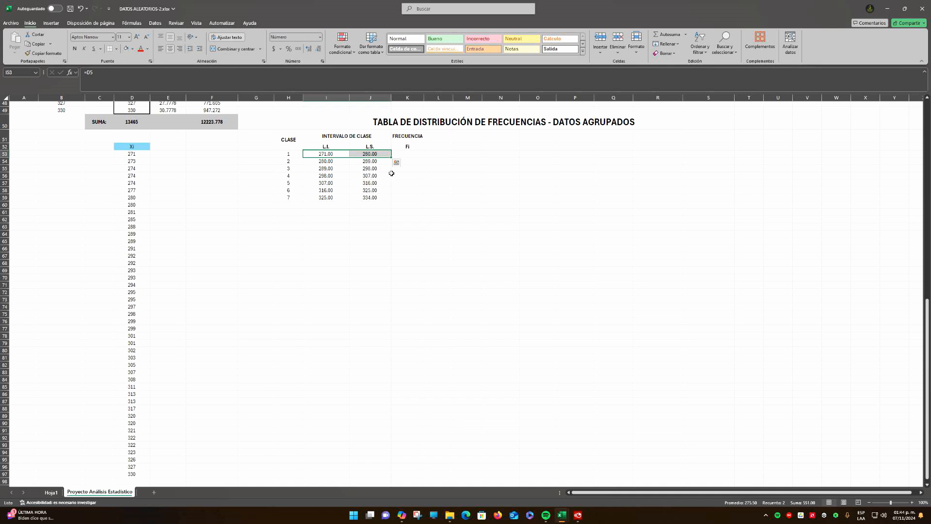
left_click(409, 175)
left_click(374, 154)
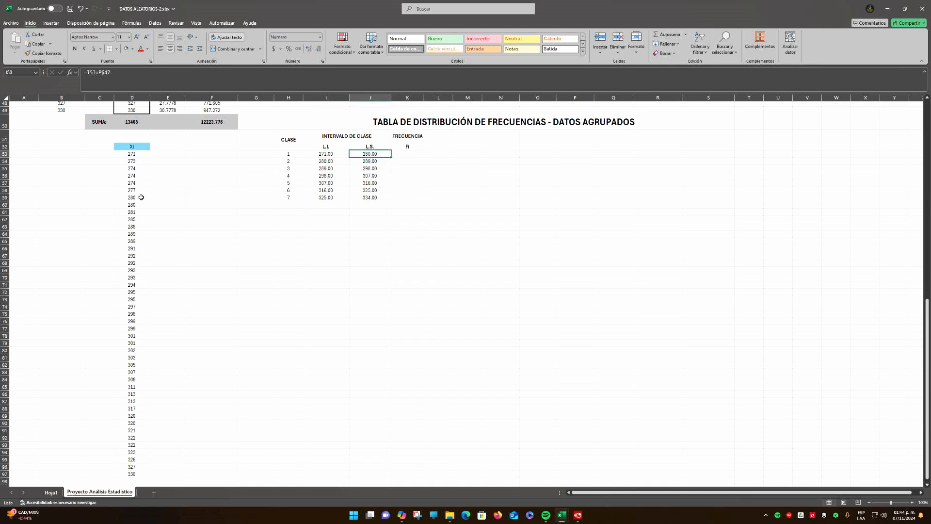
left_click_drag(142, 197, 140, 205)
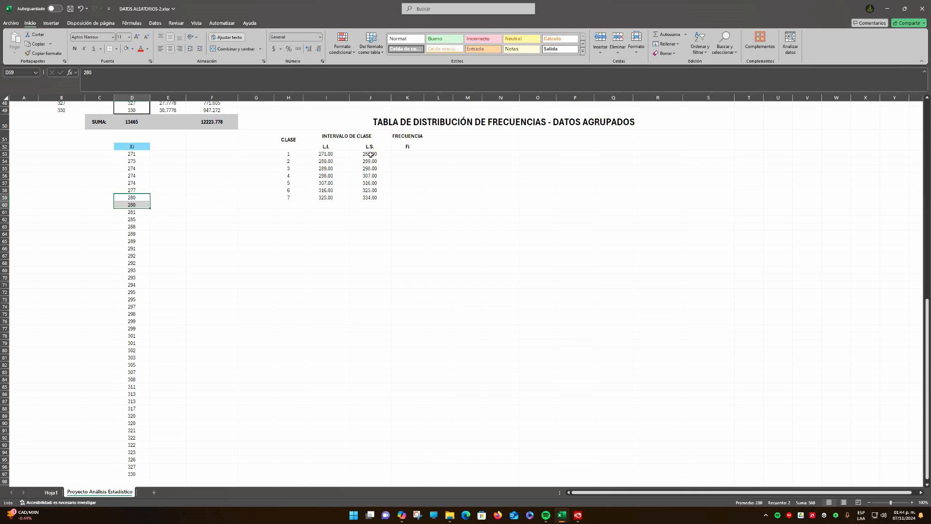
left_click(330, 161)
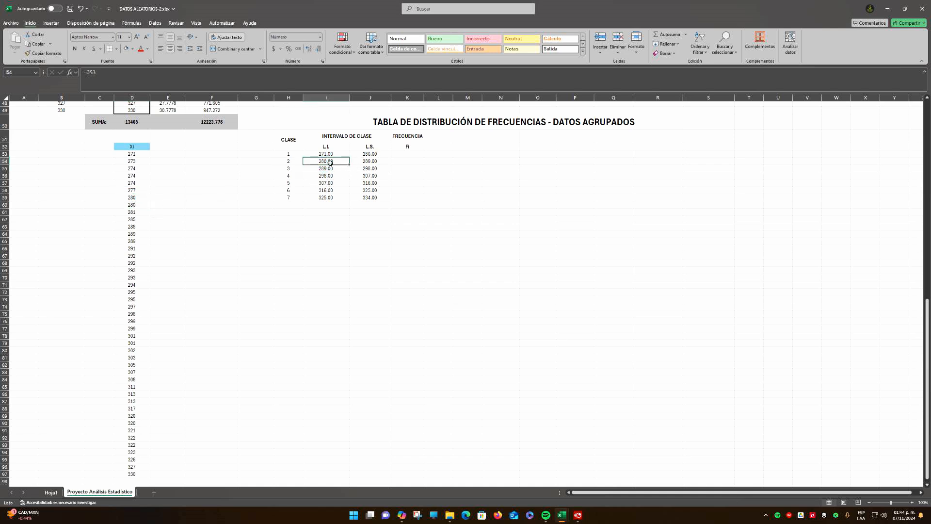
left_click_drag(295, 162, 396, 163)
left_click(352, 217)
Shade the class 1 values in D53:D58, from 271 to 277, light green and check how many cells they occupy
left_click_drag(136, 156, 138, 191)
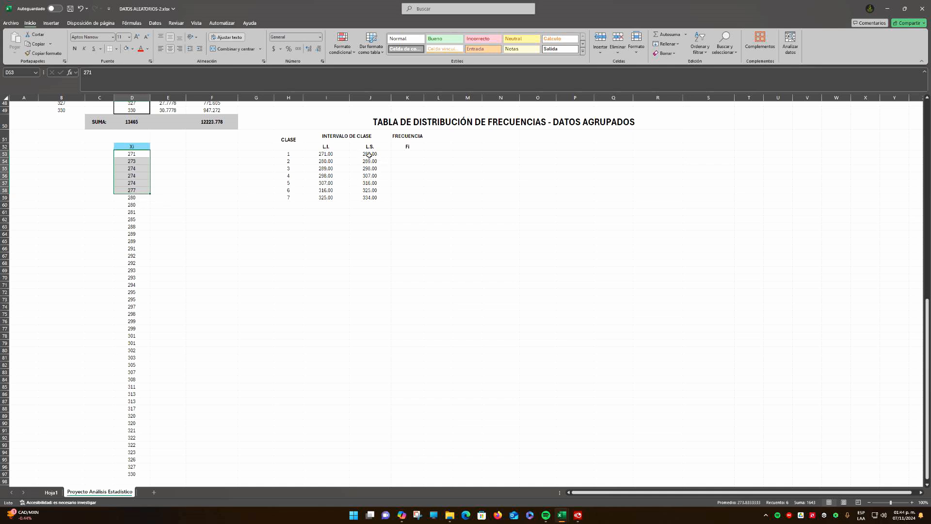
left_click(332, 162)
left_click_drag(137, 154, 138, 191)
left_click(132, 48)
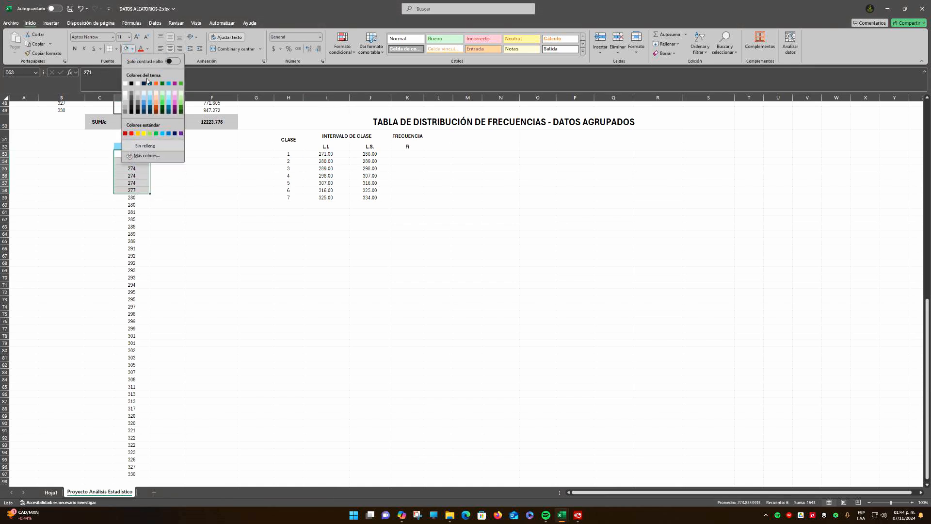
left_click(161, 93)
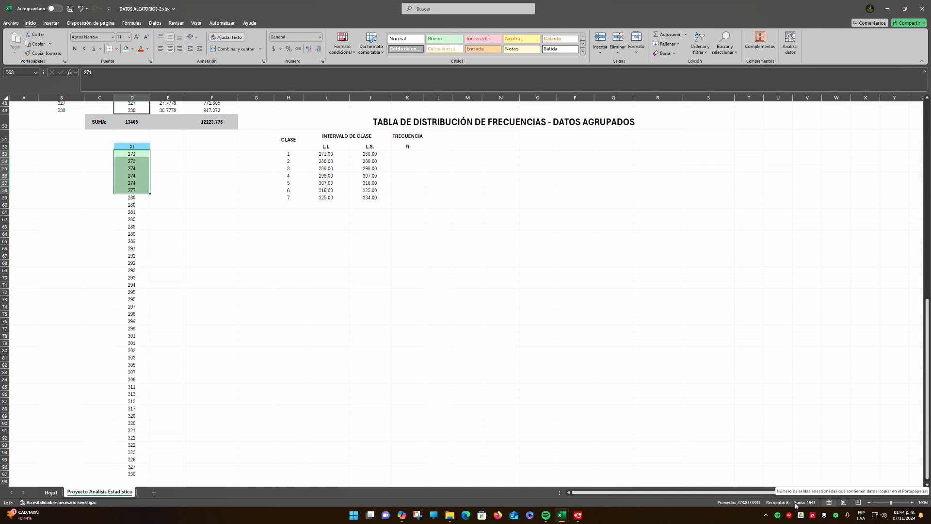
left_click(781, 504)
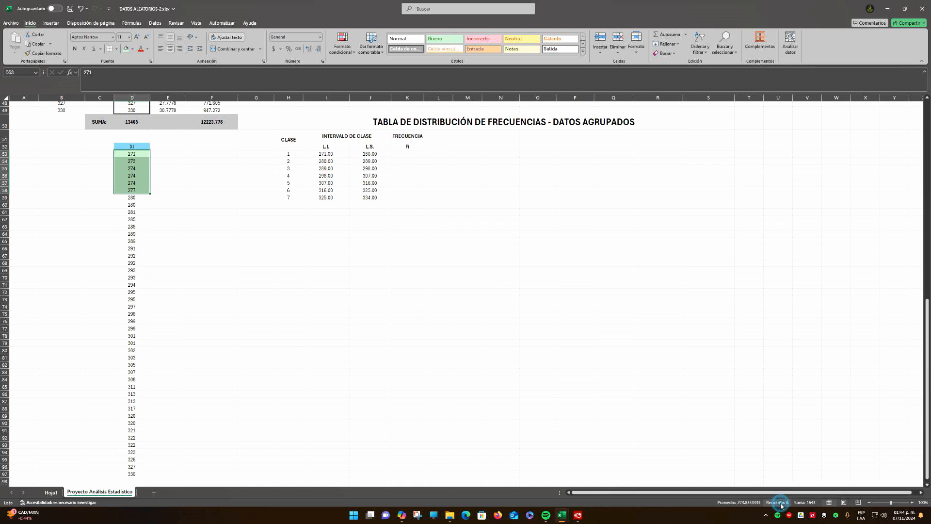
Enter 6 as the class 1 frequency in K53 and show it with two decimals
left_click(415, 154)
type("6")
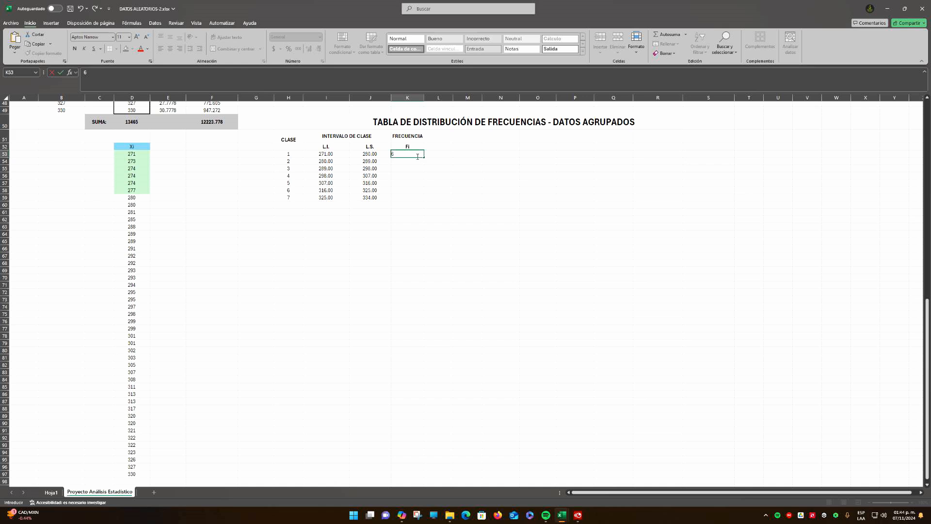
key("Return")
left_click(413, 154)
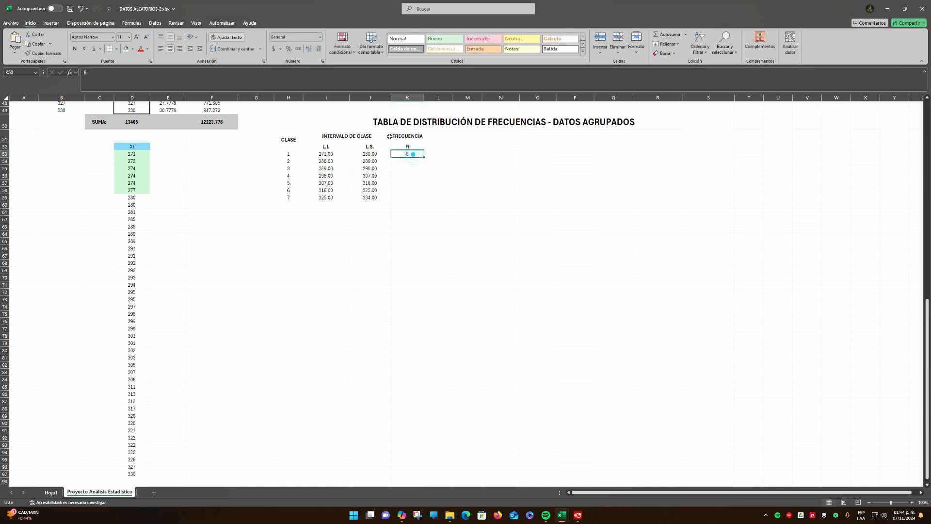
left_click(308, 48)
left_click(309, 48)
left_click(400, 184)
Compare with the class 2 limits and shade the matching values in D59:D63, from 280 to 288, light orange
left_click_drag(290, 162, 378, 163)
left_click(409, 181)
left_click_drag(140, 199, 142, 227)
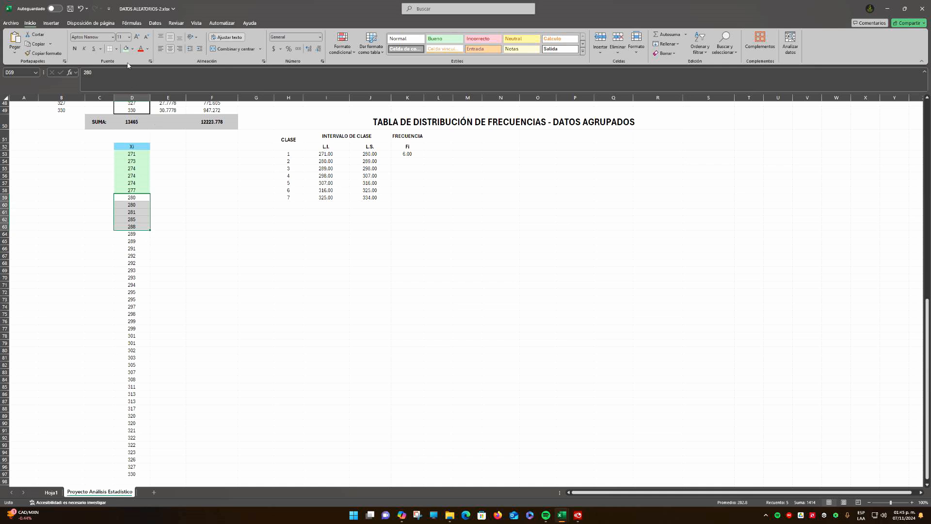
left_click(132, 49)
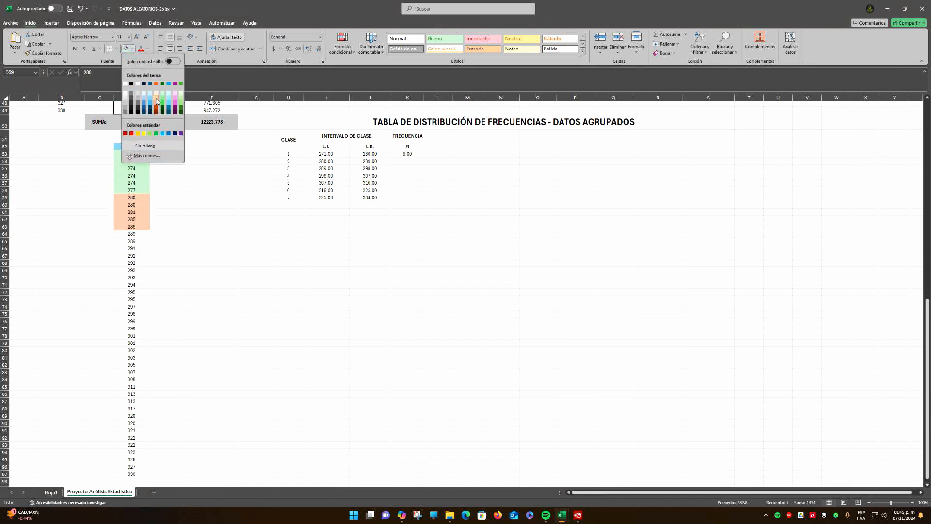
left_click(156, 96)
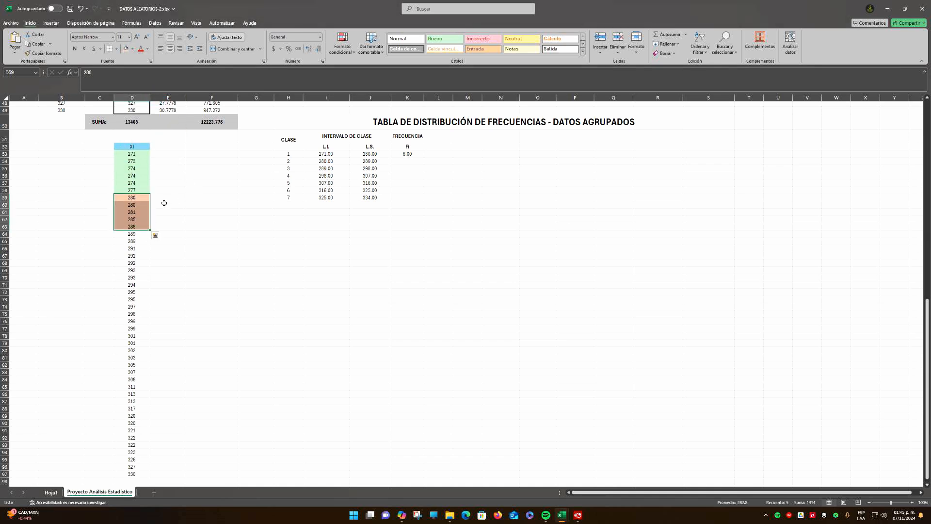
Enter 5 as the class 2 frequency in K54 and show it with two decimals
left_click(406, 161)
key("Return")
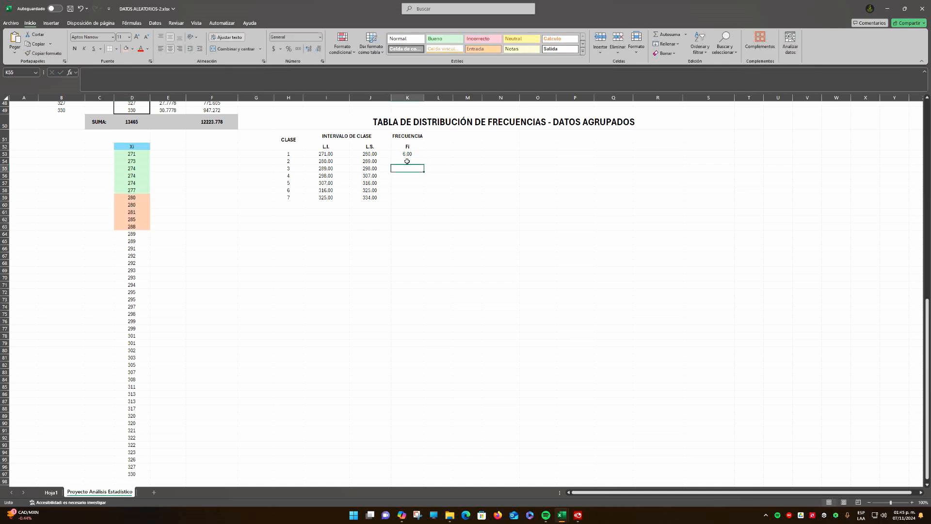
left_click(407, 161)
left_click(308, 48)
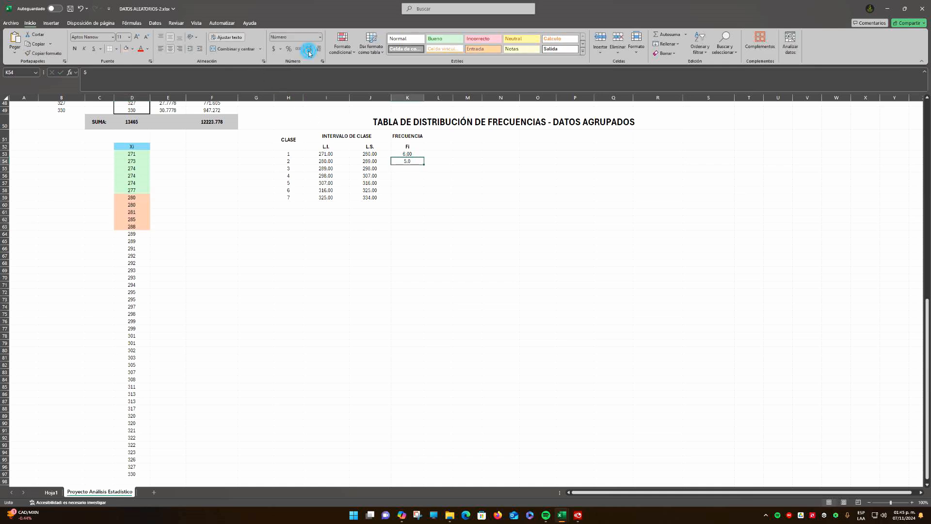
left_click(308, 49)
left_click(422, 201)
Check the class 3 limits in I55:J55 and shade the matching values in D64:D74, from 289 to 297, light blue
left_click(297, 168)
left_click_drag(297, 168, 405, 170)
left_click(403, 192)
left_click(320, 169)
left_click_drag(348, 169, 395, 177)
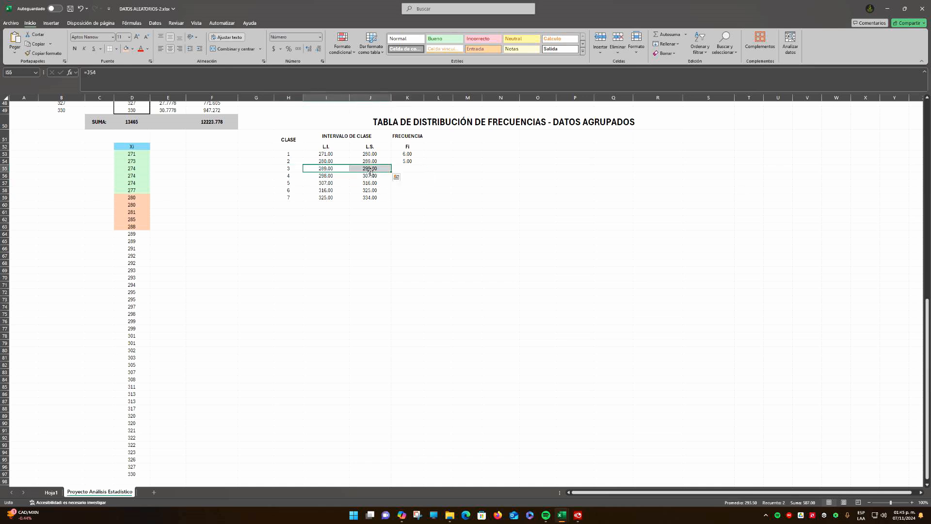
left_click(136, 235)
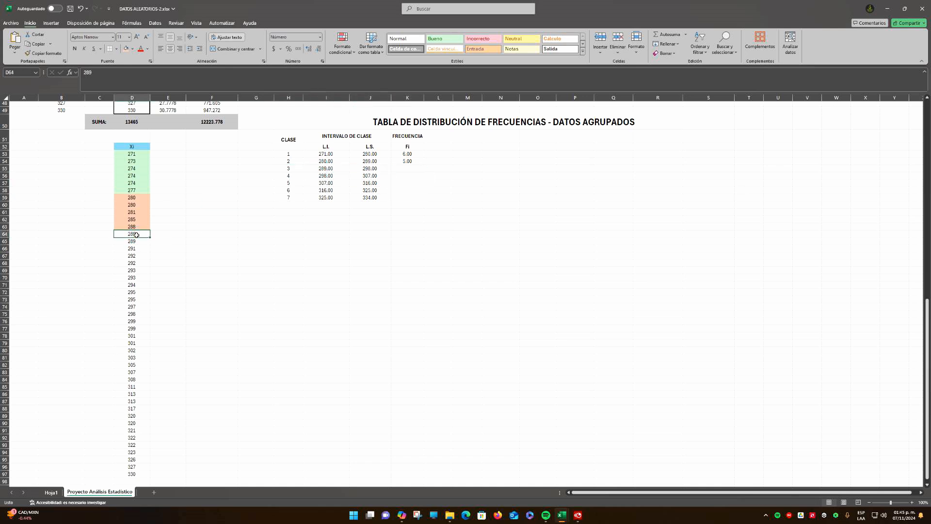
left_click_drag(137, 239, 143, 309)
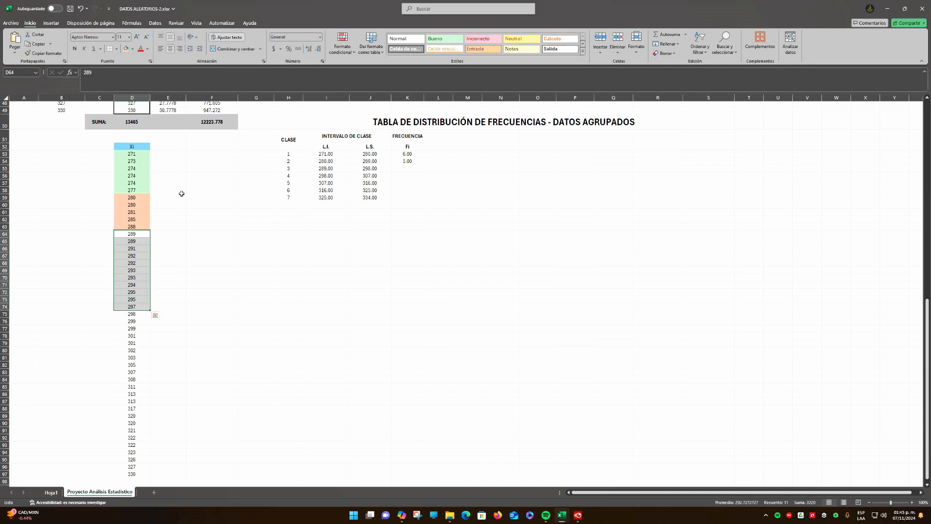
left_click(132, 49)
left_click(151, 95)
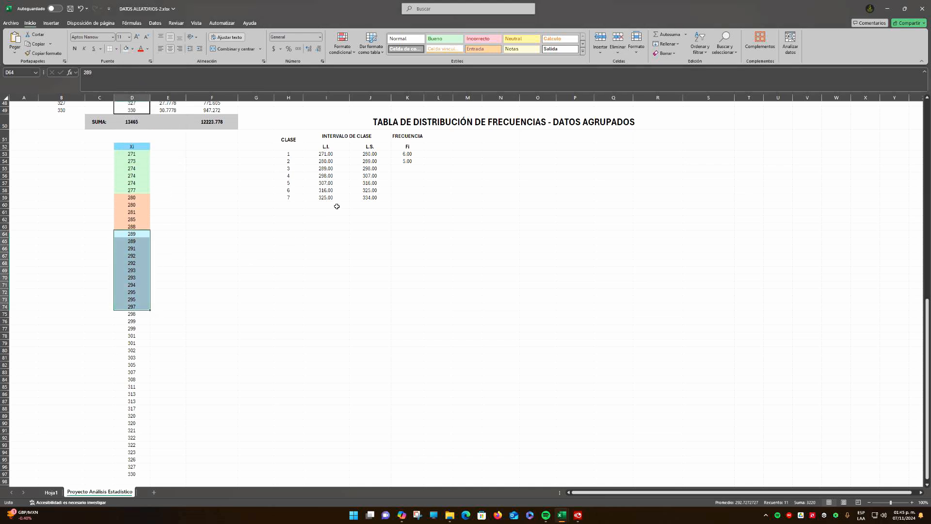
Enter 11 as the class 3 frequency in K55 with two decimals and recheck the cell count of D64:D74
left_click(412, 169)
type("11")
key("Return")
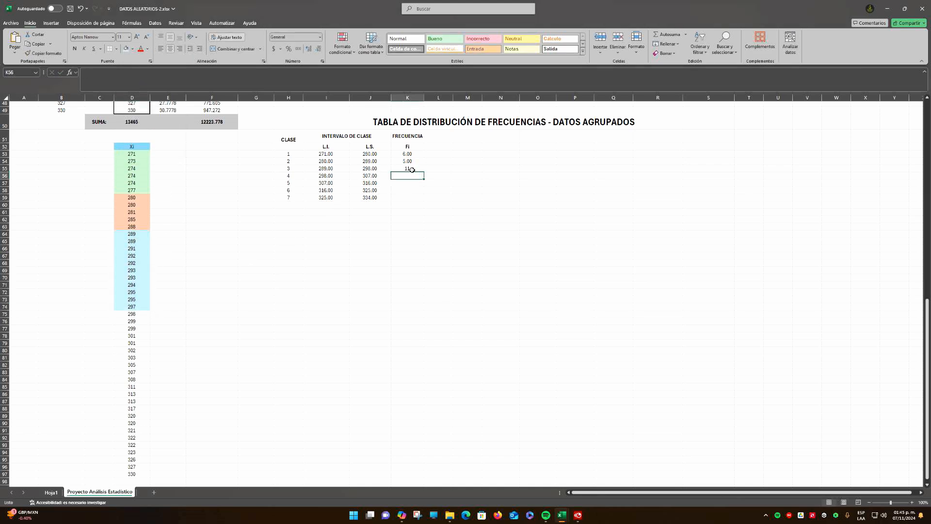
left_click(412, 169)
left_click(309, 49)
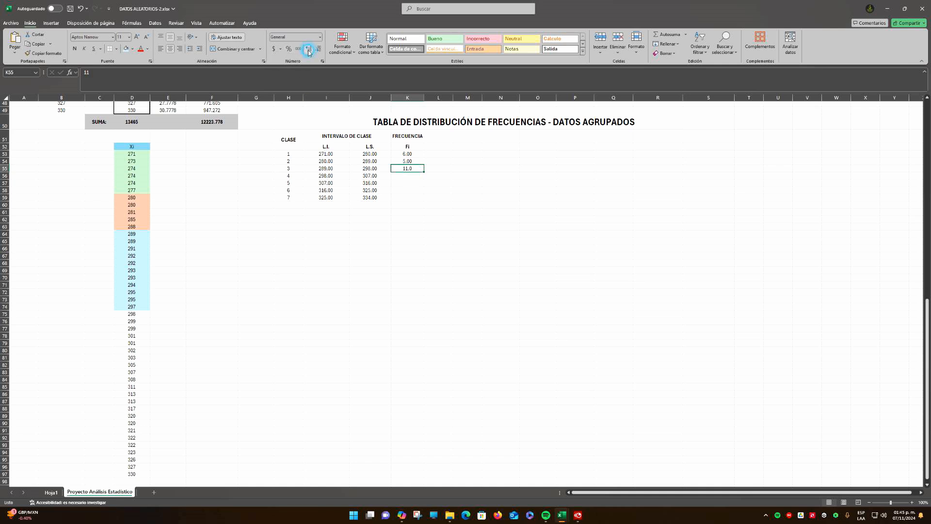
left_click(308, 49)
left_click(212, 244)
left_click_drag(135, 239, 154, 310)
left_click(181, 268)
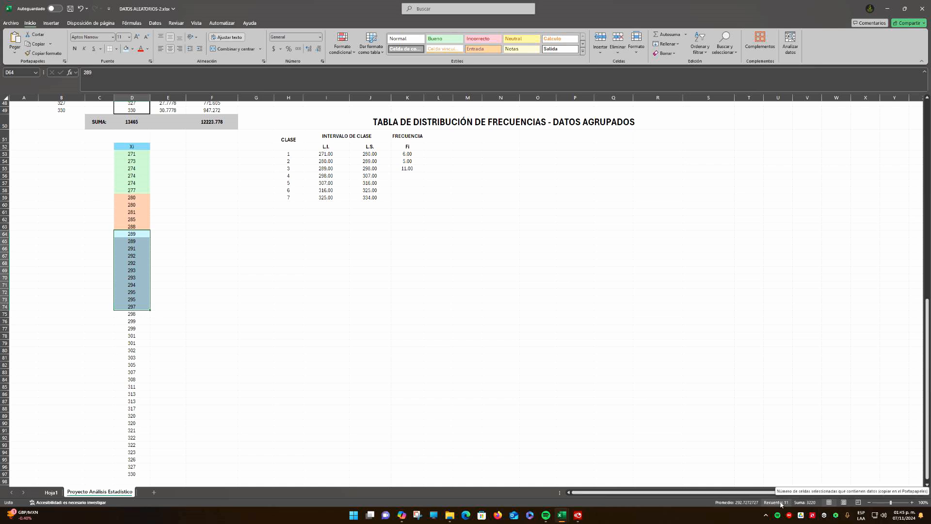
Check the class 4 limits and shade the matching values in D75:D82, from 298 to 305, yellow
left_click(403, 175)
left_click_drag(287, 176, 402, 176)
left_click(326, 177)
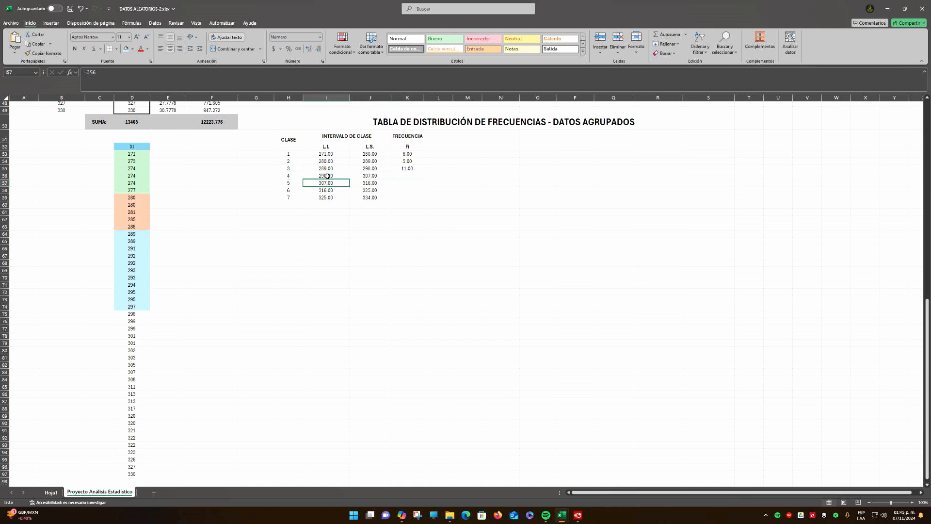
left_click_drag(136, 315, 131, 367)
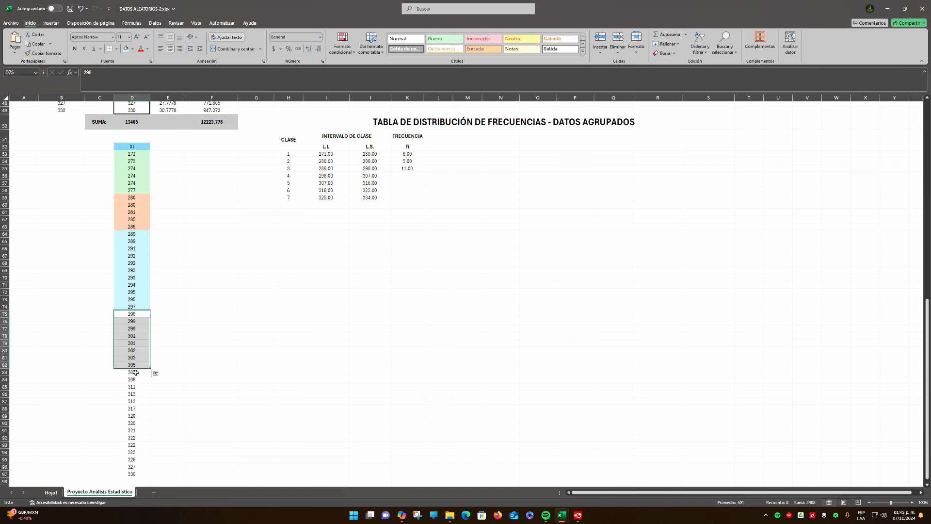
left_click(133, 49)
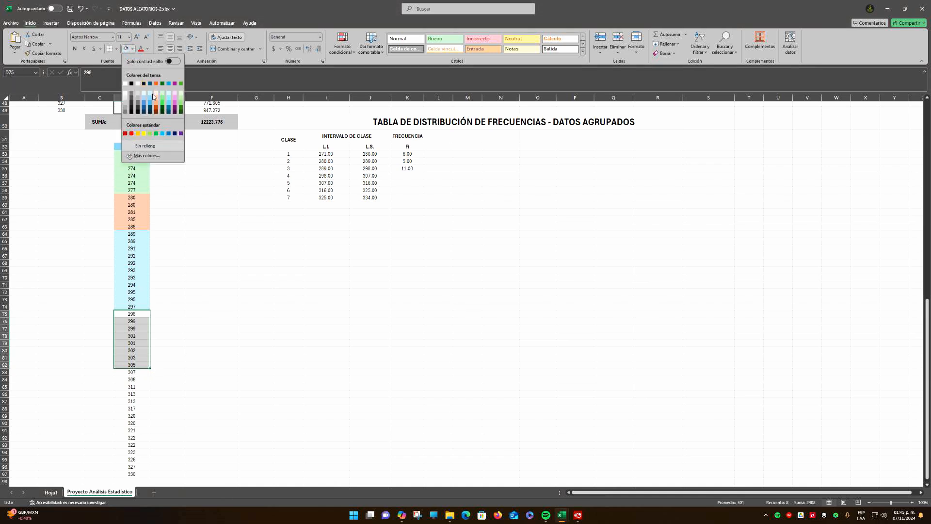
left_click(144, 134)
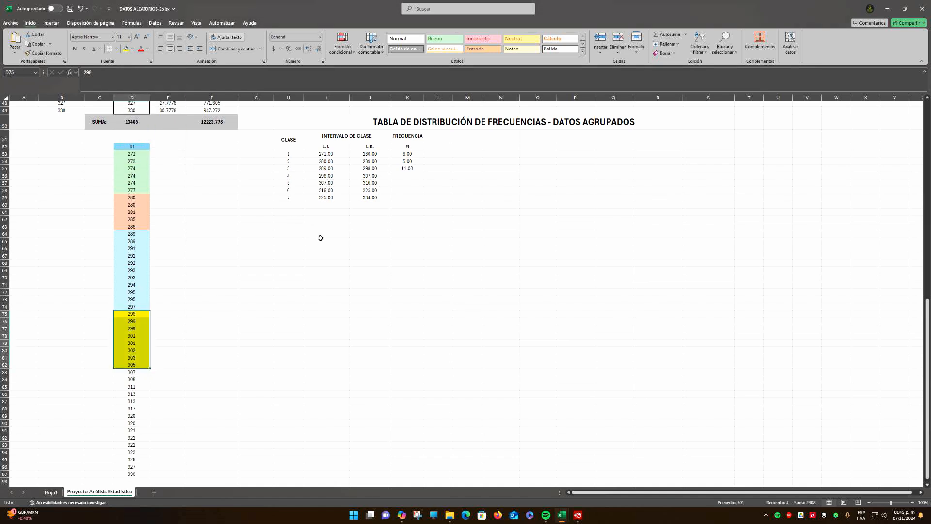
Enter 8 as the class 4 frequency in K56, shown with two decimals
left_click(413, 176)
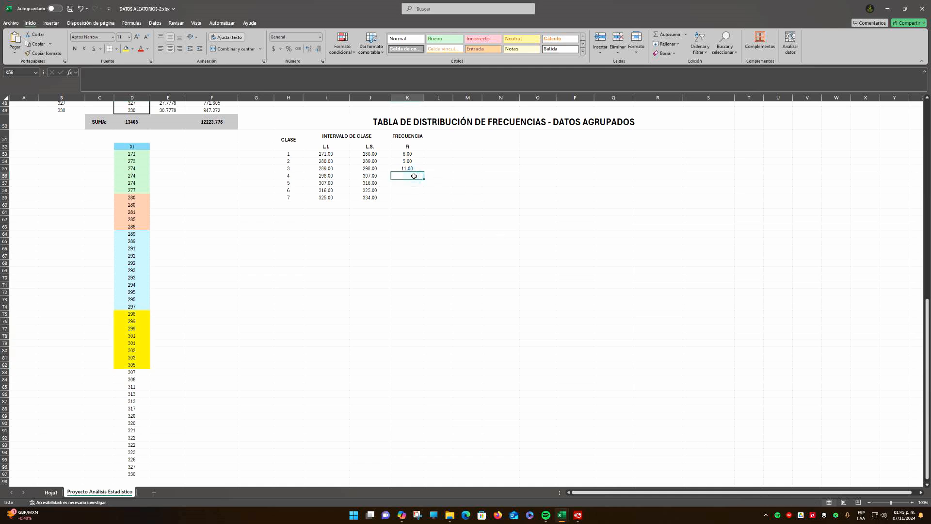
type("8")
left_click(416, 212)
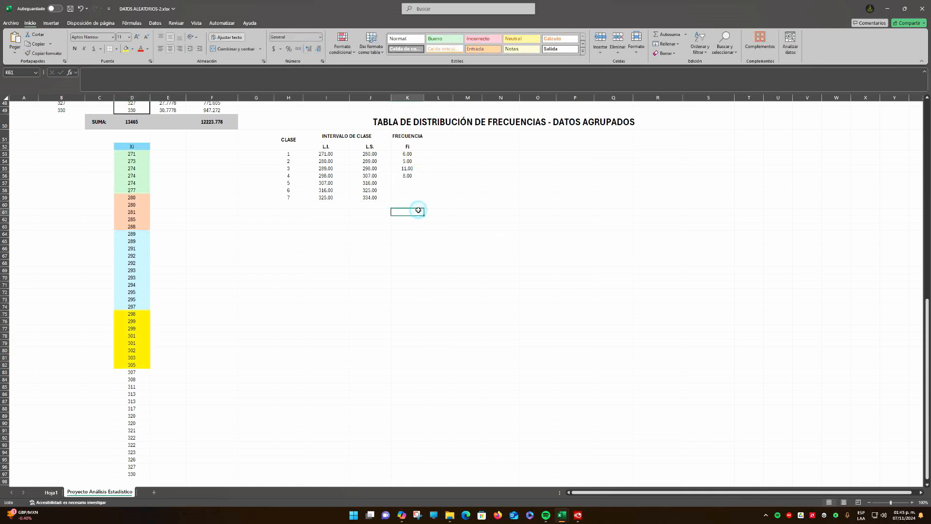
Check the class 5 limits in I57:J57 and shade the matching values in D83:D87, from 307 to 313, light gray
left_click(408, 185)
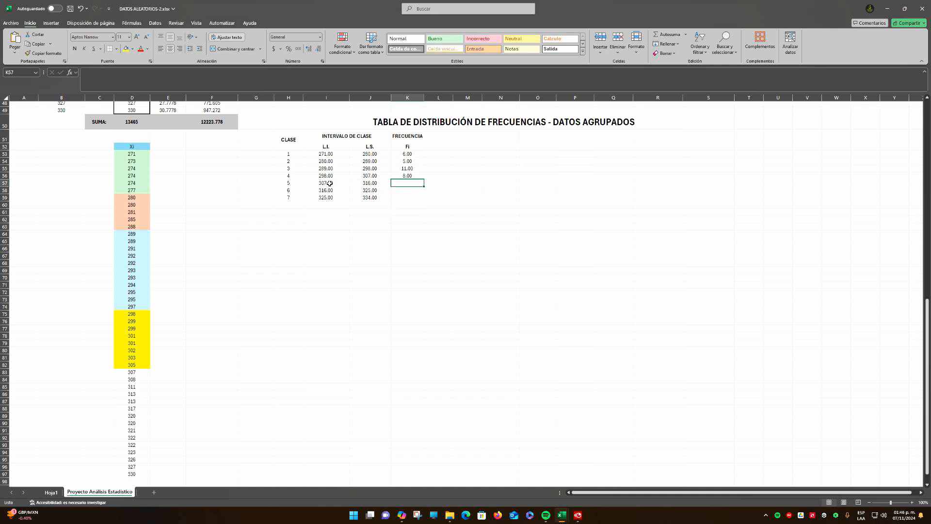
scroll(329, 183, "down", 1)
left_click_drag(323, 161, 369, 166)
left_click(370, 163)
left_click_drag(133, 352, 140, 383)
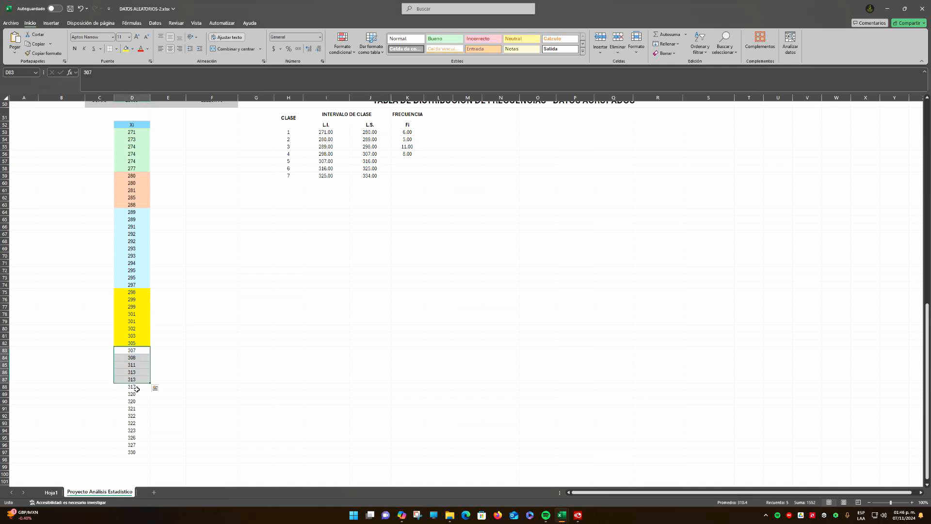
left_click(133, 49)
left_click(125, 99)
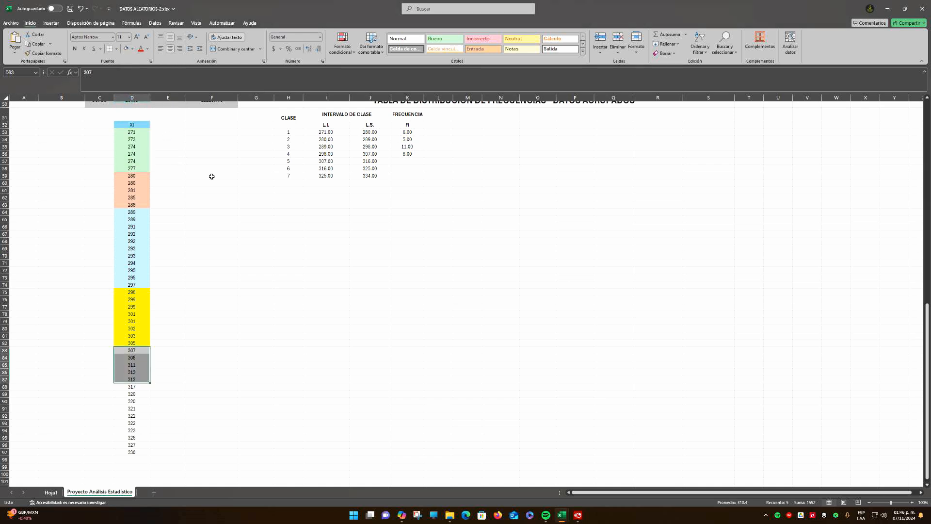
Enter 5 as the class 5 frequency in K57 and show it with two decimals
left_click(406, 167)
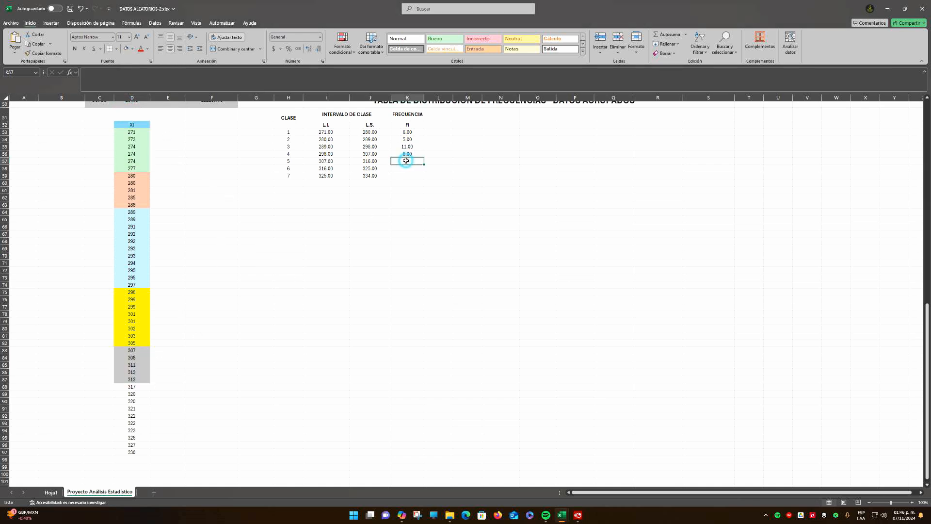
left_click(406, 161)
left_click(309, 49)
left_click(309, 50)
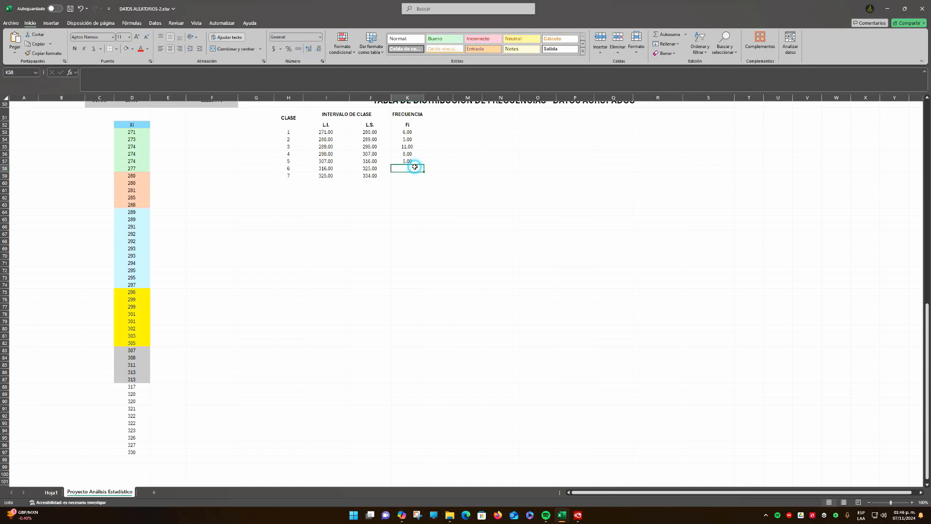
Check the class 6 limits and shade the matching values in D88:D94, from 317 to 323, light pink
left_click(288, 168)
left_click_drag(314, 169, 369, 175)
left_click(358, 190)
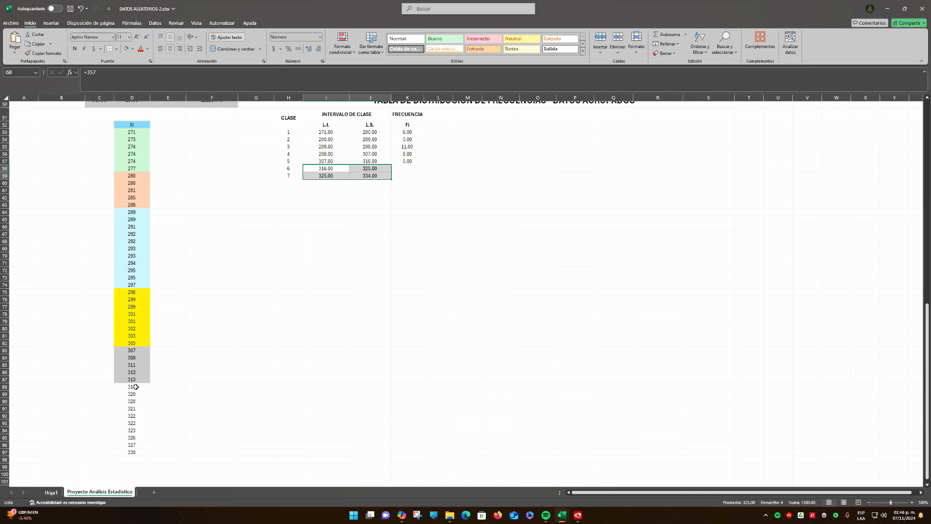
left_click_drag(136, 386, 139, 432)
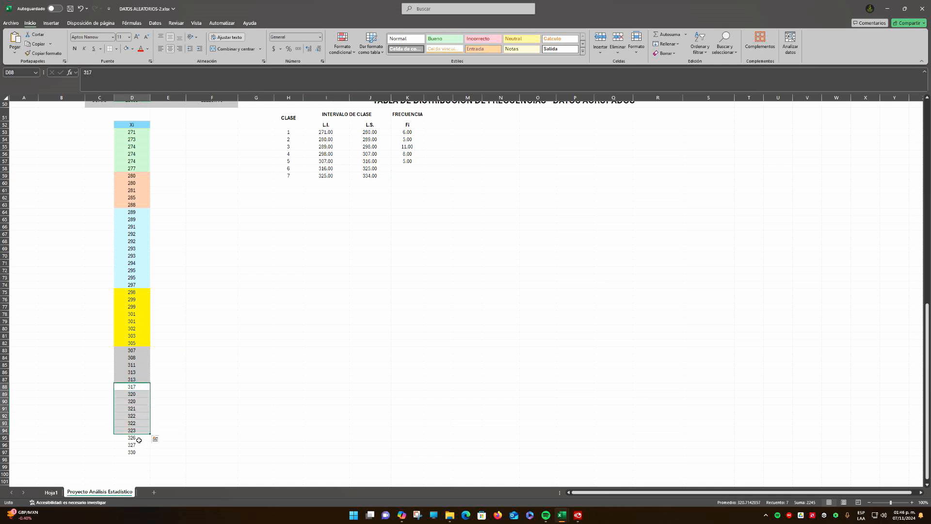
left_click(132, 49)
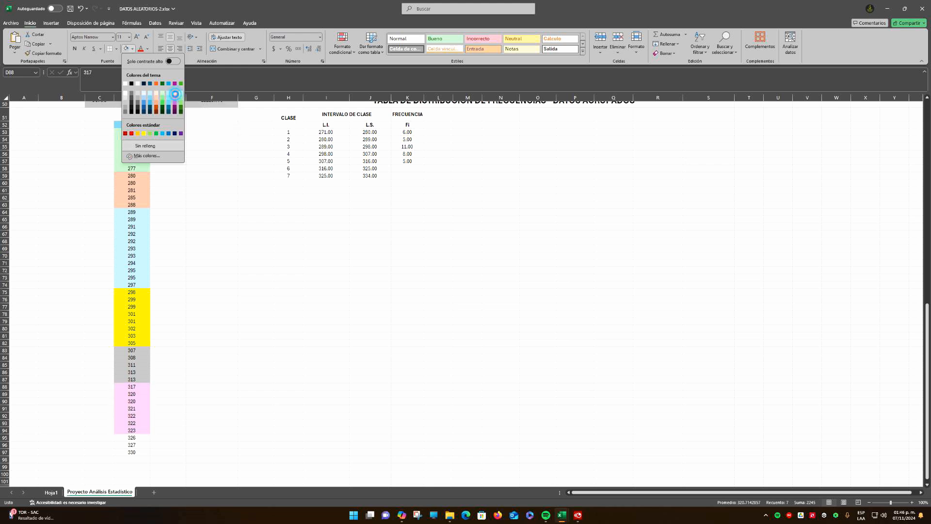
left_click(175, 92)
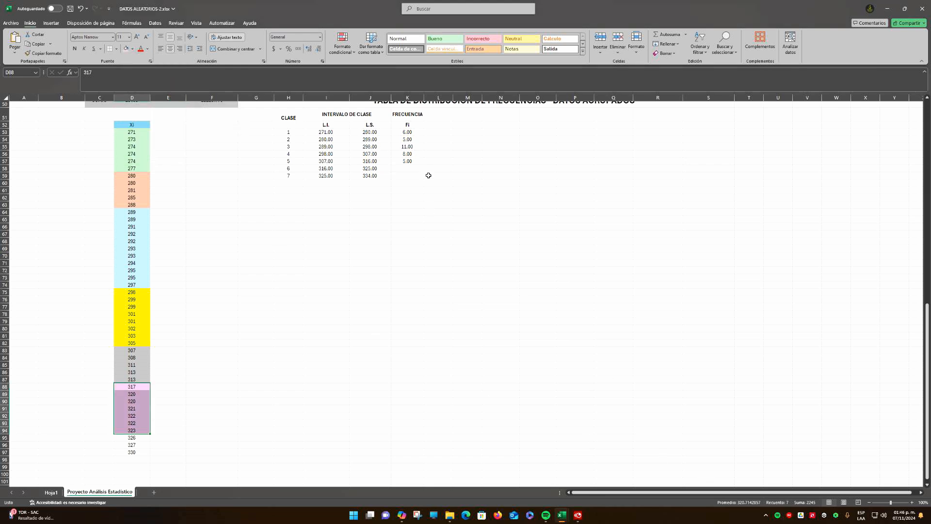
Enter 7 as the class 6 frequency in K58, shown with two decimals
left_click(412, 170)
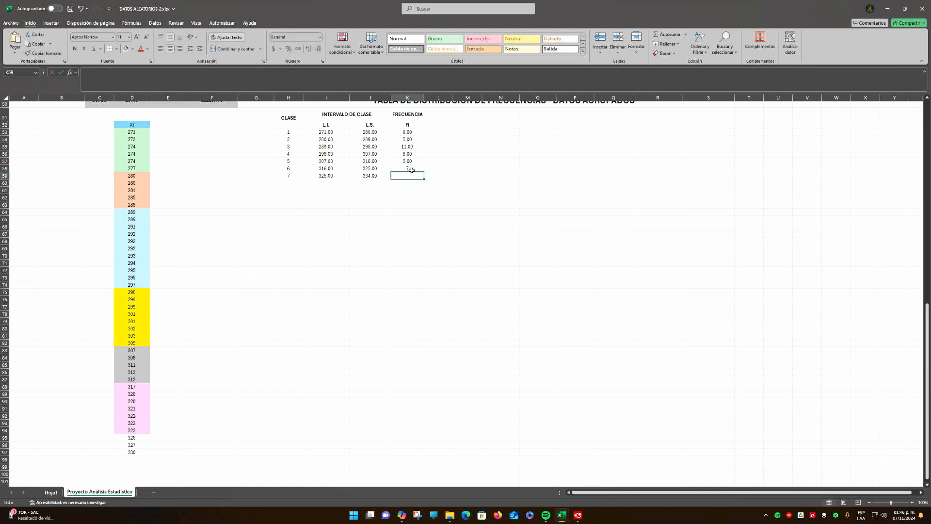
type("7")
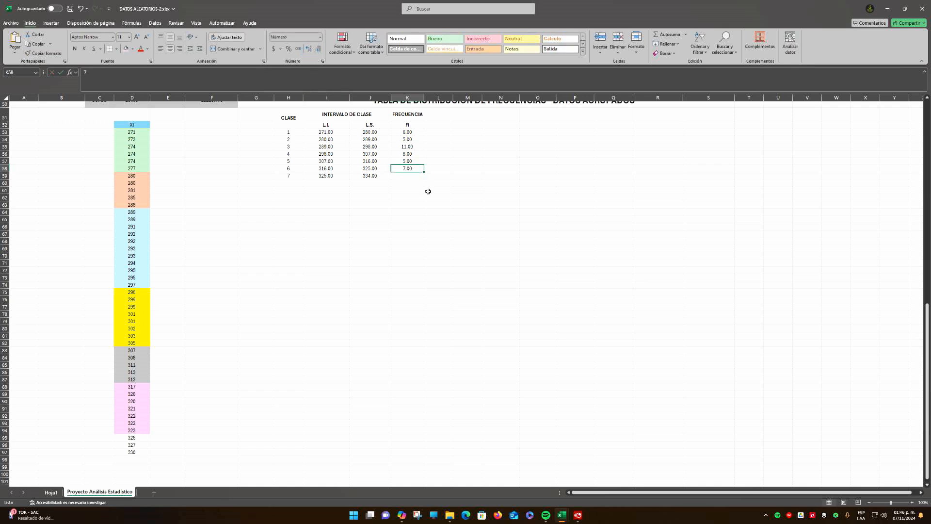
left_click(428, 191)
Shade the class 7 values in D95:D97, from 326 to 330, orange
left_click_drag(138, 439, 139, 453)
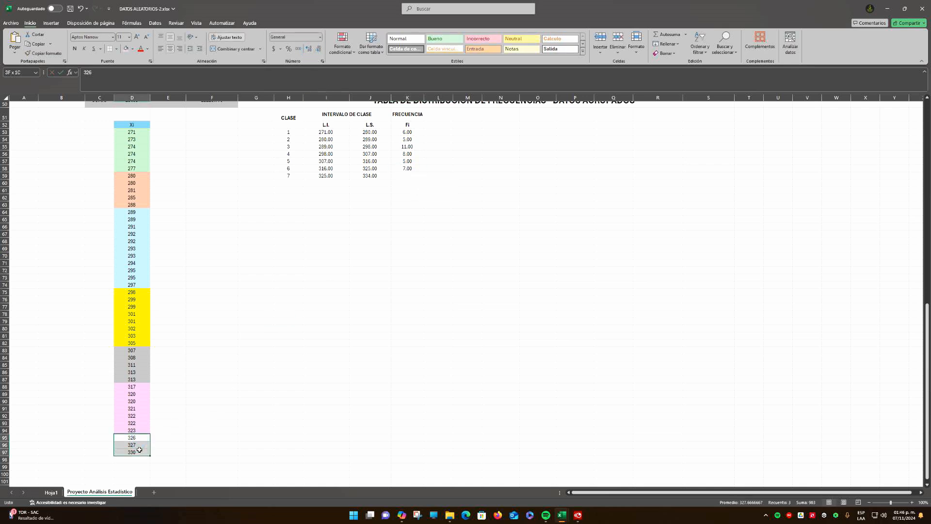
left_click(134, 50)
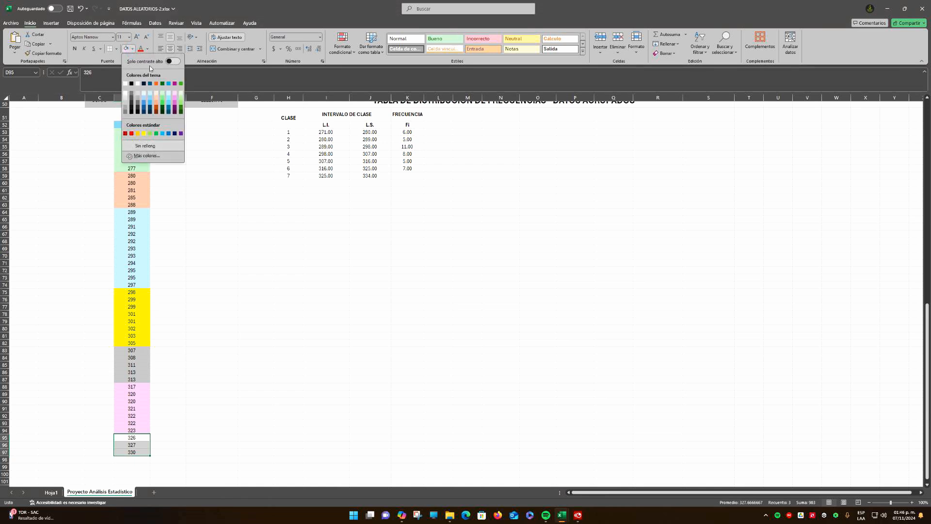
left_click(157, 81)
left_click(256, 320)
left_click(386, 212)
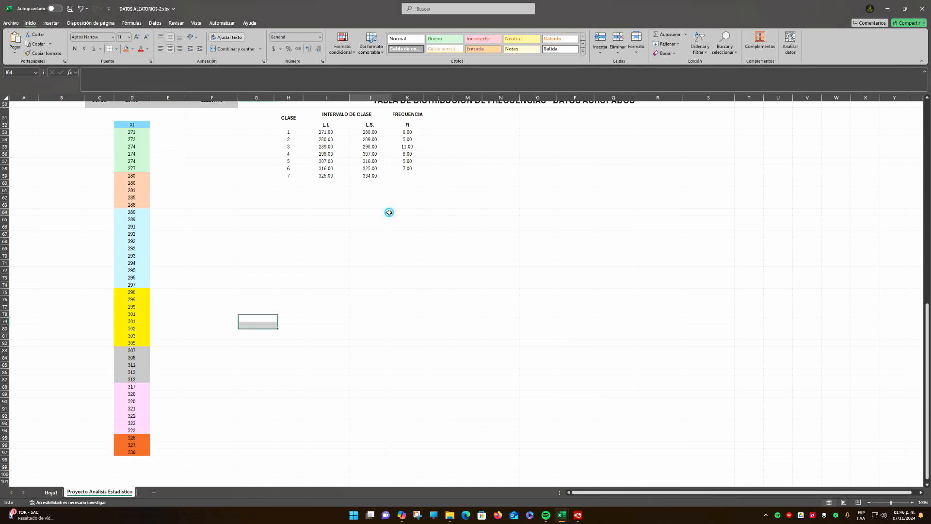
Enter 3 as the class 7 frequency in K59, shown with two decimals
left_click(410, 177)
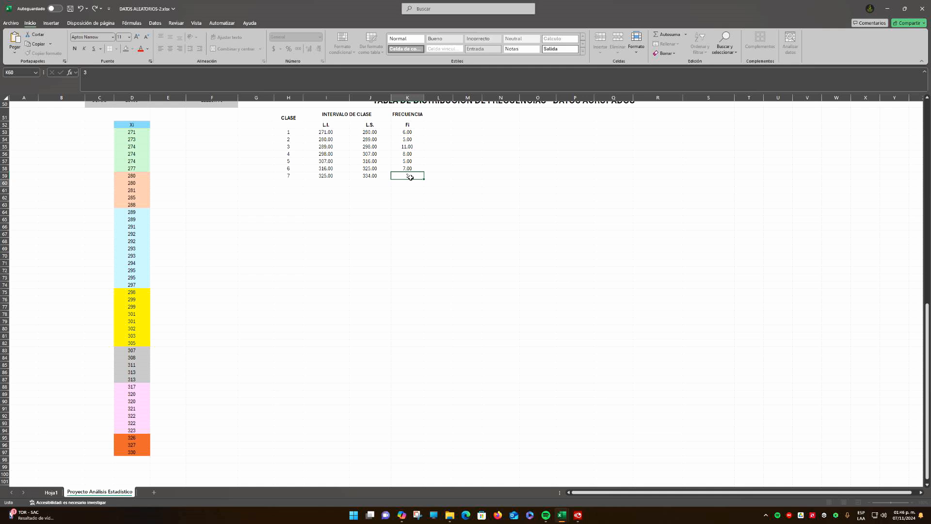
type("3")
left_click(308, 49)
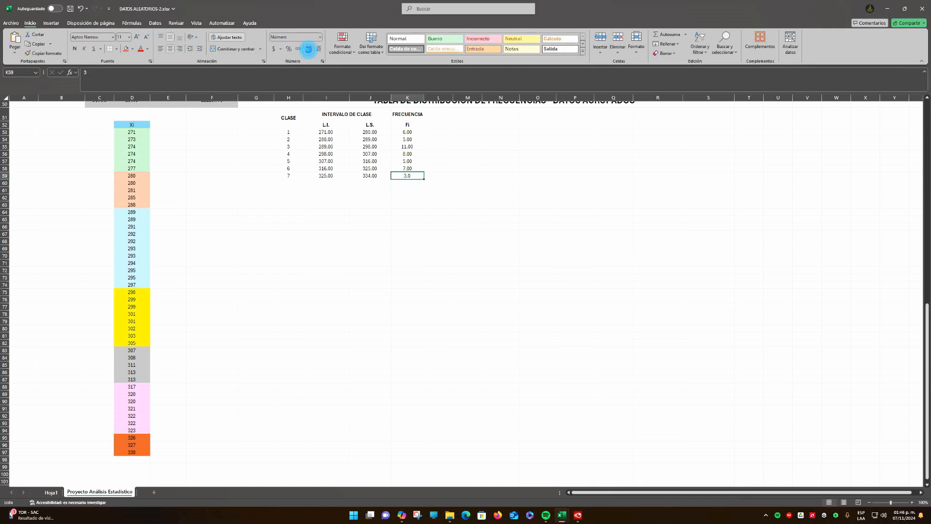
left_click(504, 204)
Review the grouped table's class column, interval limits L.I. and L.S., and the Fi frequencies for all seven classes
scroll(506, 205, "up", 3)
scroll(506, 206, "up", 1)
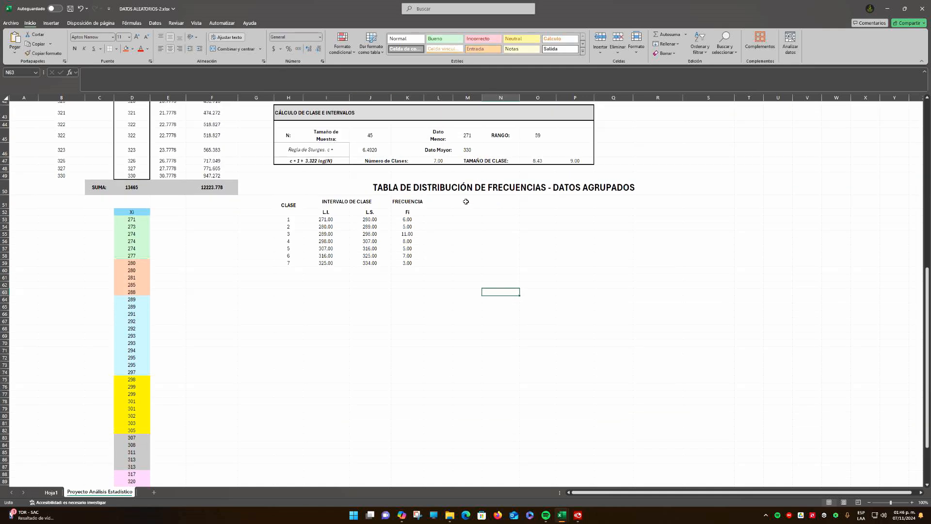
left_click_drag(287, 206, 284, 263)
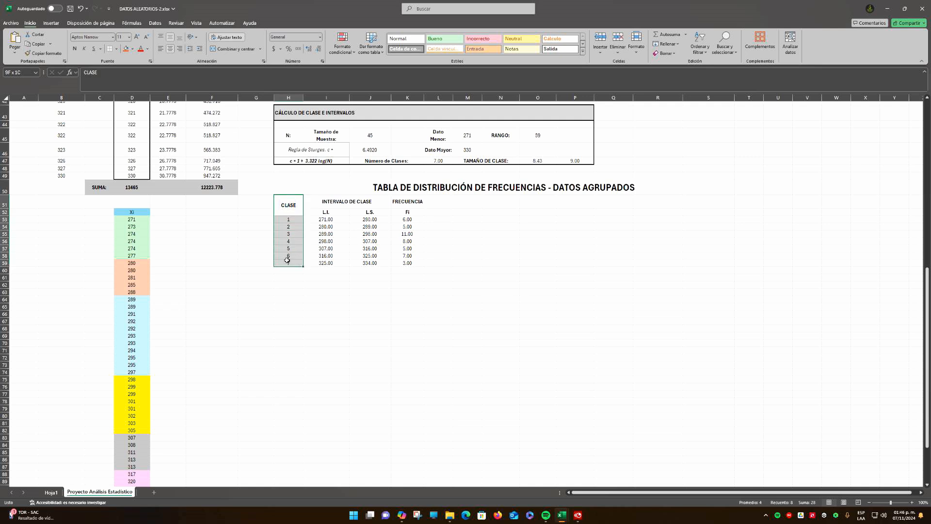
left_click_drag(345, 203, 362, 265)
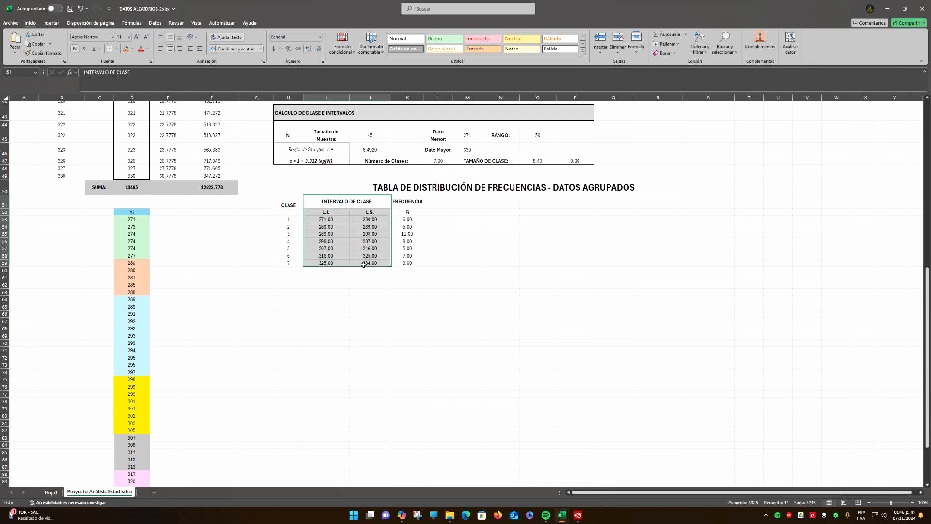
left_click(329, 213)
left_click(376, 215)
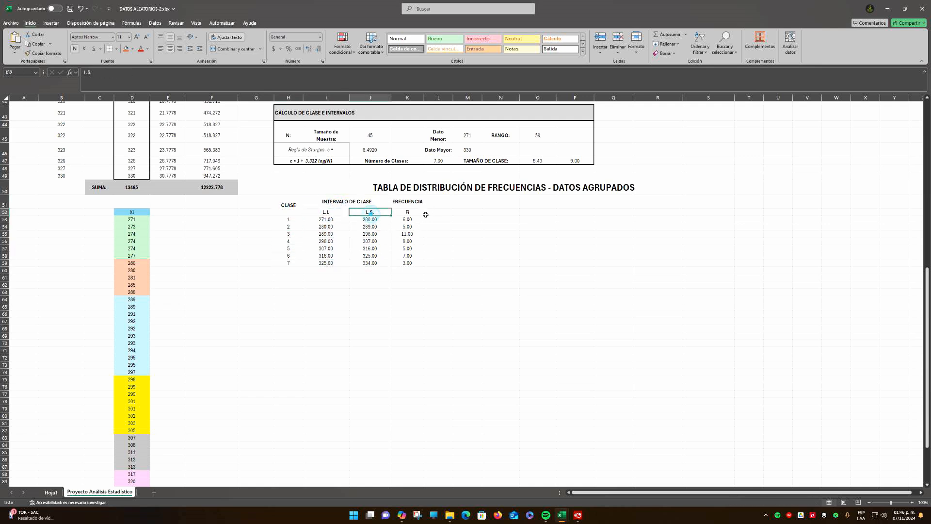
left_click_drag(413, 204, 405, 264)
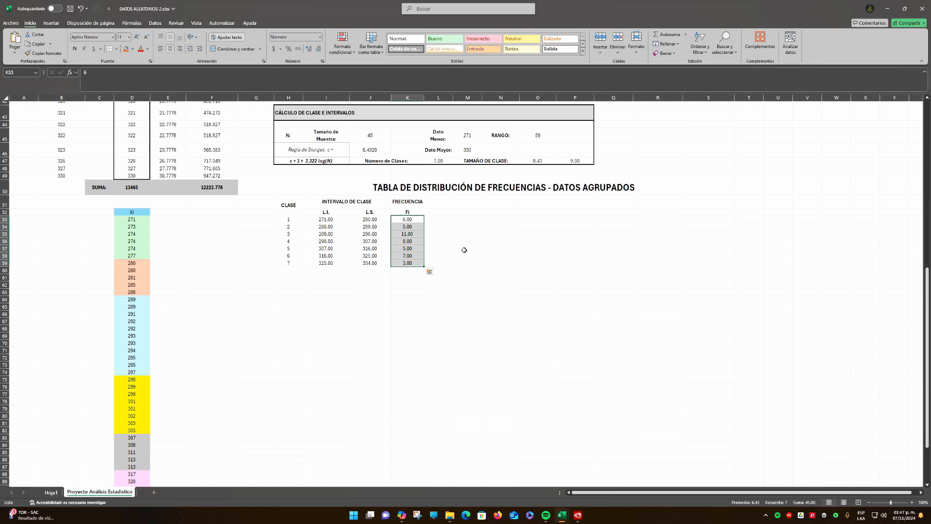
Label J60 as SUMA: and total the Fi frequencies K53:K59 in K60 with AutoSum
left_click(410, 269)
left_click(368, 268)
type("SUMA:")
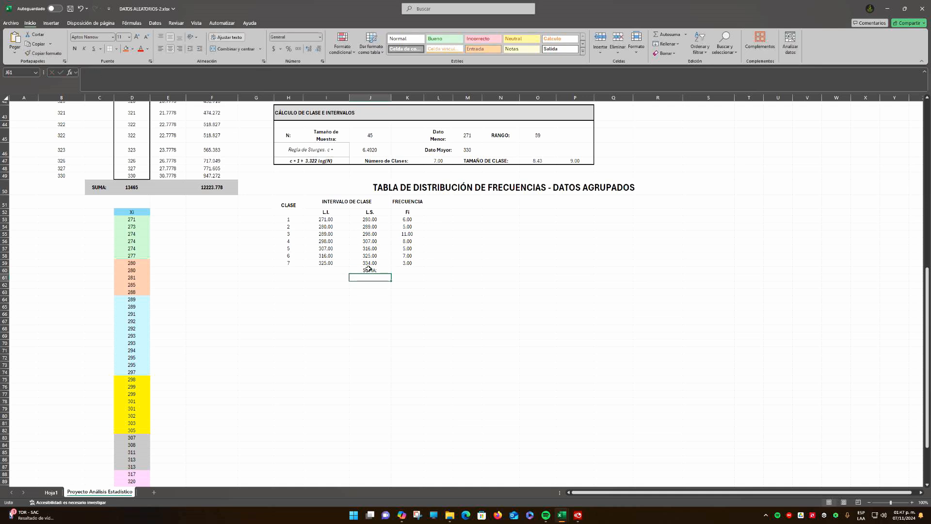
key("Tab")
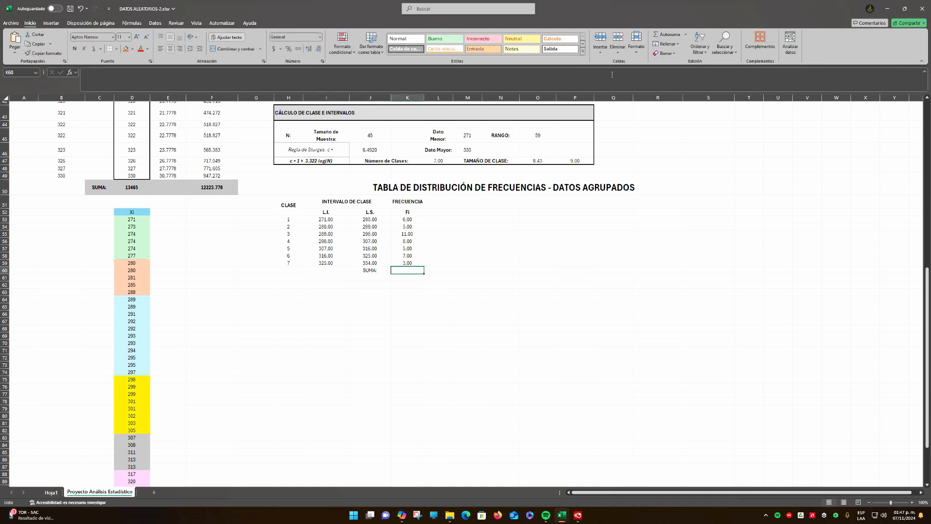
left_click(657, 39)
key("Return")
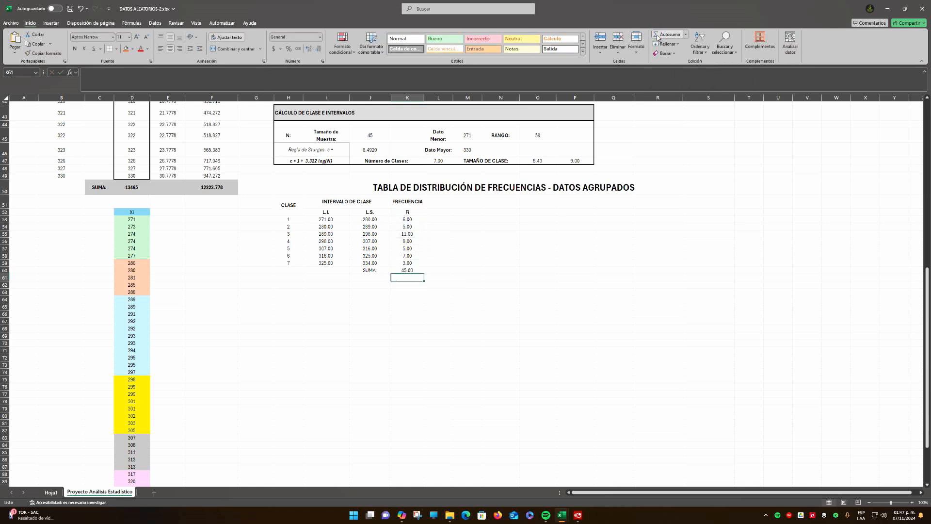
Make the SUMA label and Fi total in J60:K60 bold with a light gray fill
key("Up")
key("shift+Left")
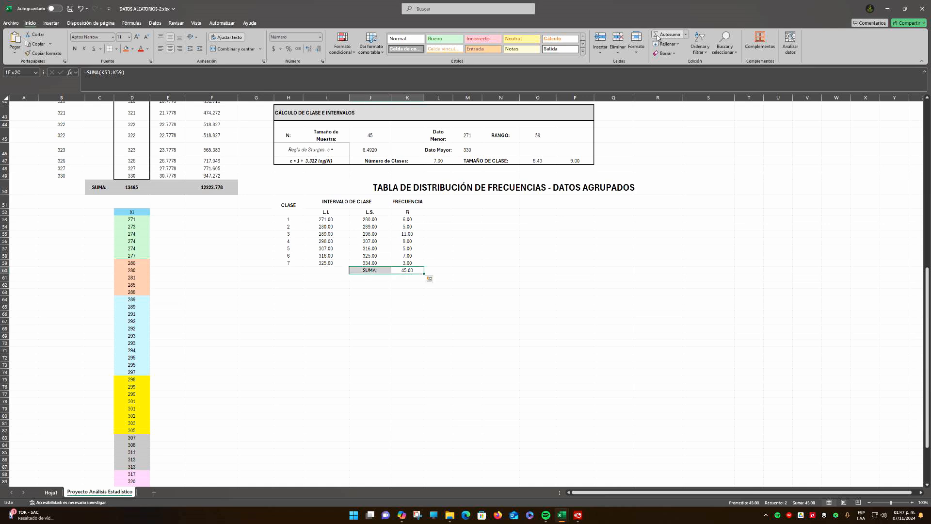
key("ctrl+n")
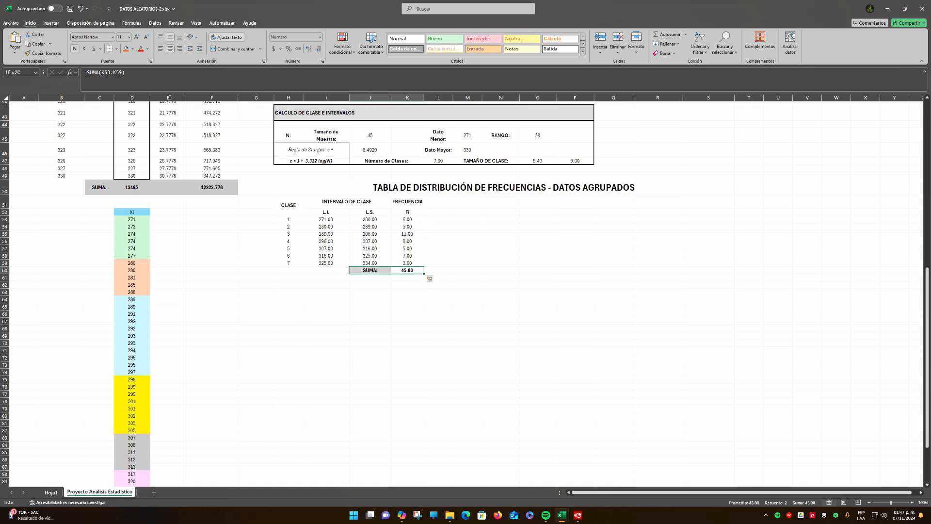
left_click(133, 49)
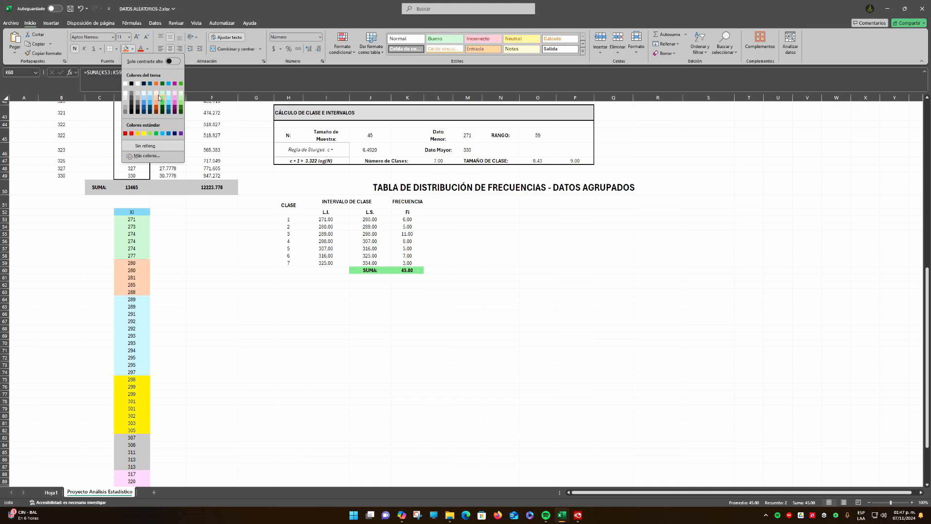
left_click(125, 100)
left_click(456, 316)
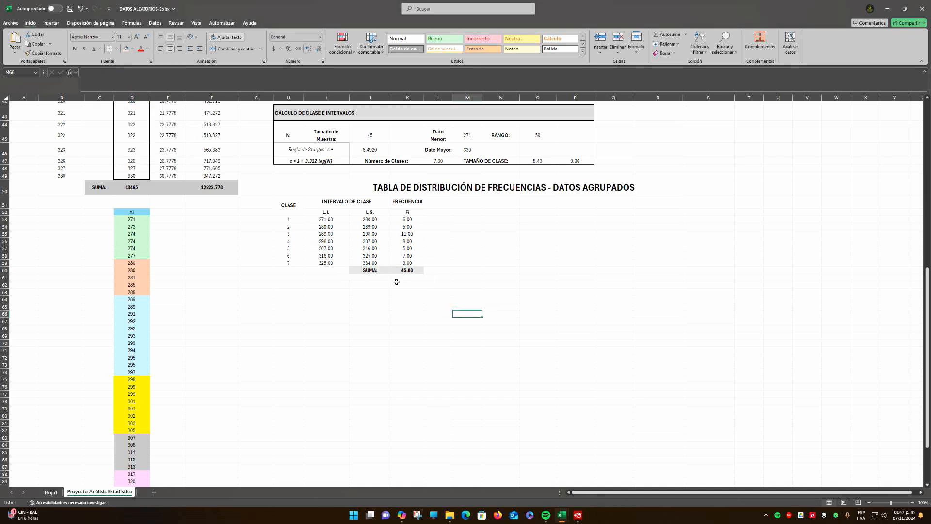
left_click_drag(409, 216, 408, 265)
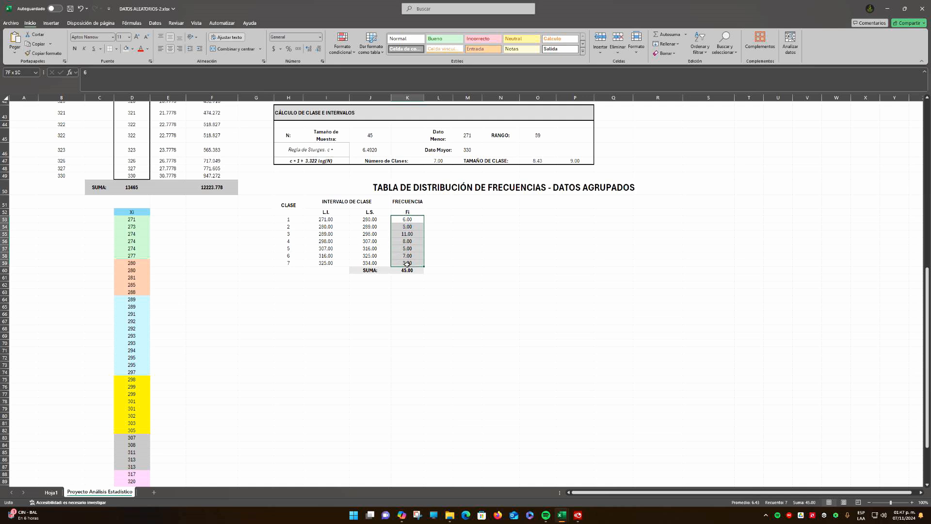
left_click(409, 270)
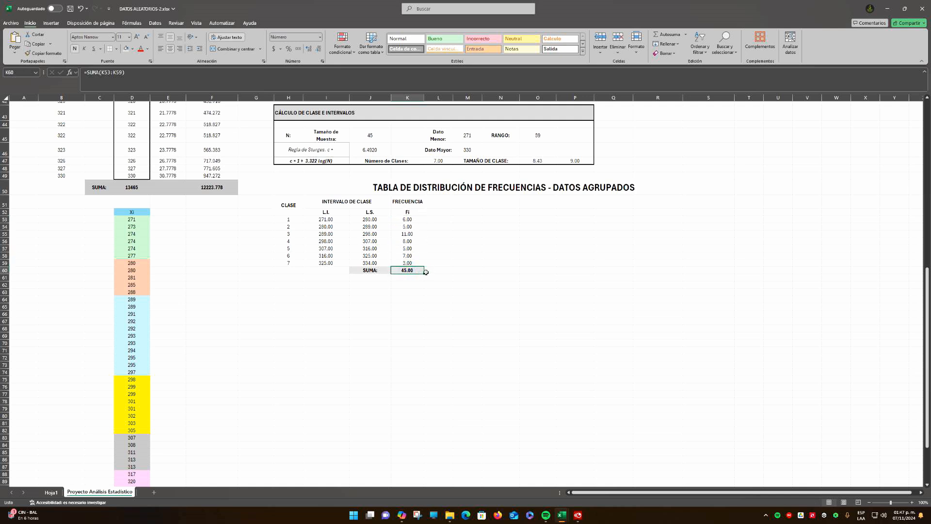
Widen column L slightly and enter the heading FRECUENCIA REALTIVA in L51
left_click(446, 201)
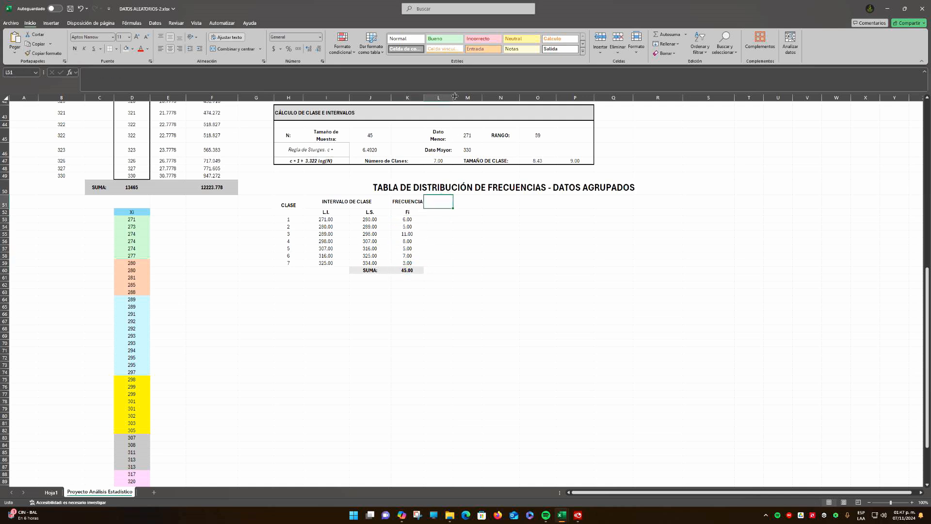
left_click_drag(454, 97, 456, 95)
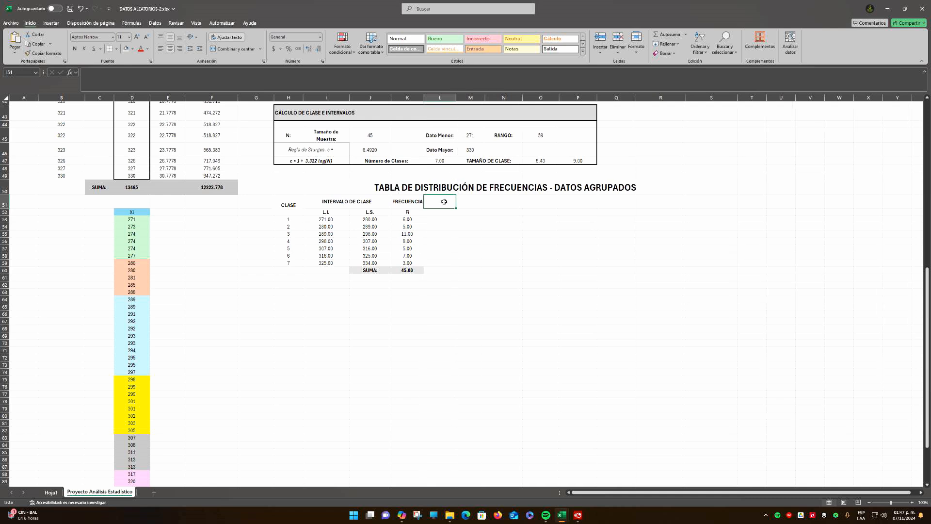
type("RE")
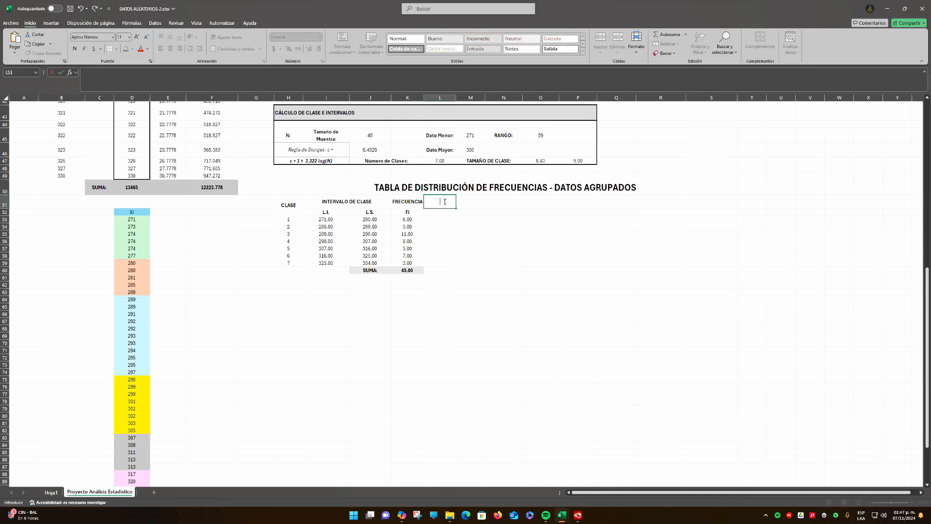
type("CUENCIA REALTIVA")
key("Return")
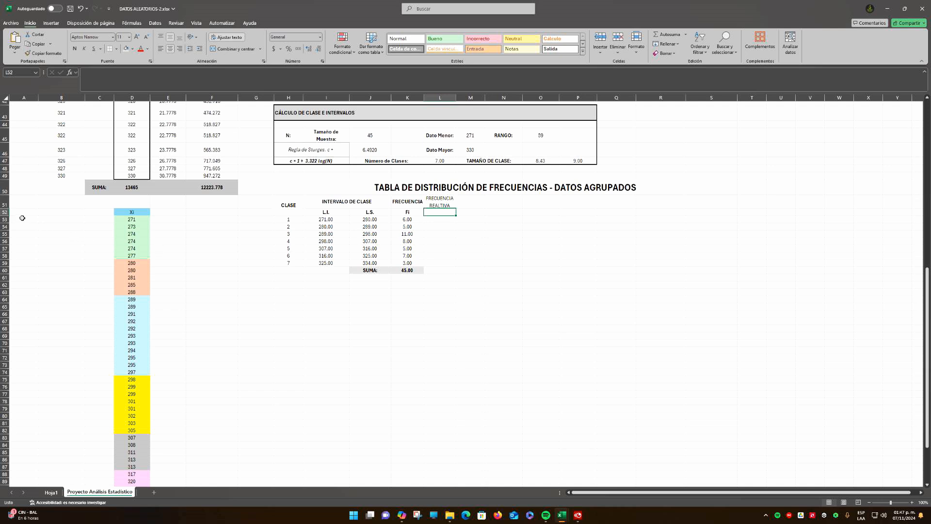
Increase the height of the table's heading rows 51 and 52 and bold the heading in L51
left_click_drag(6, 204, 6, 209)
left_click(412, 254)
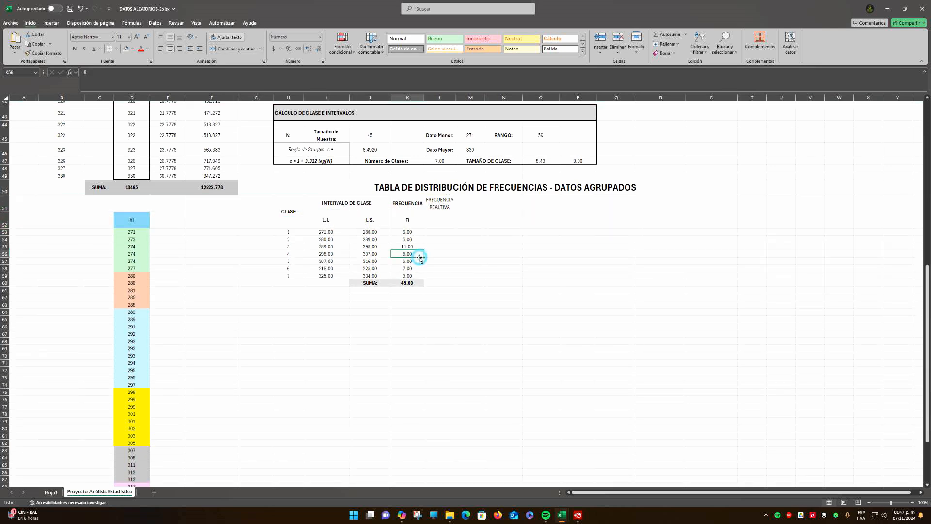
left_click(441, 212)
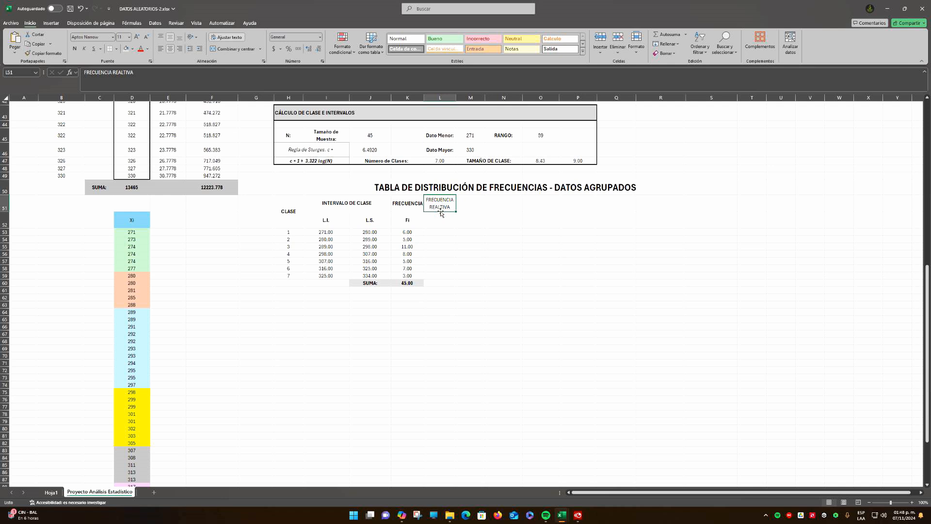
key("ctrl+n")
Enter Fr as the subheading in L52 and make it bold
left_click(440, 221)
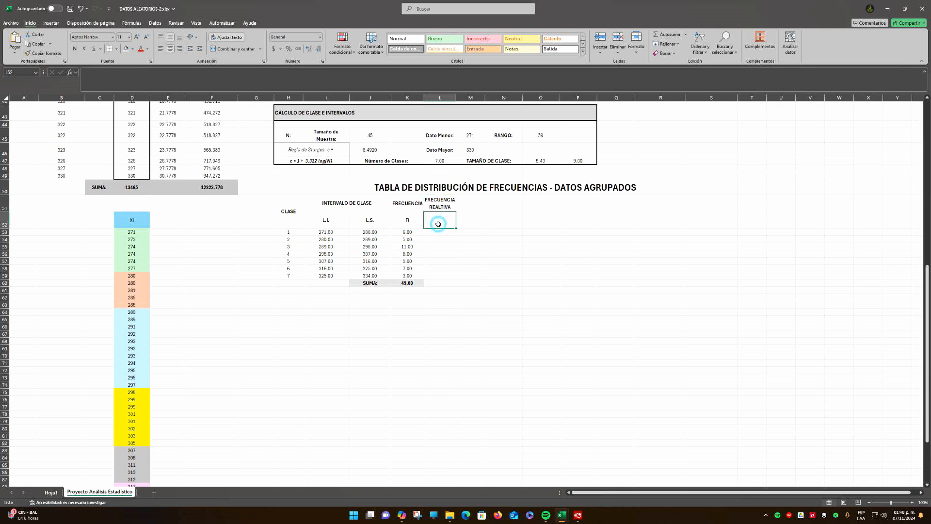
type("Fr")
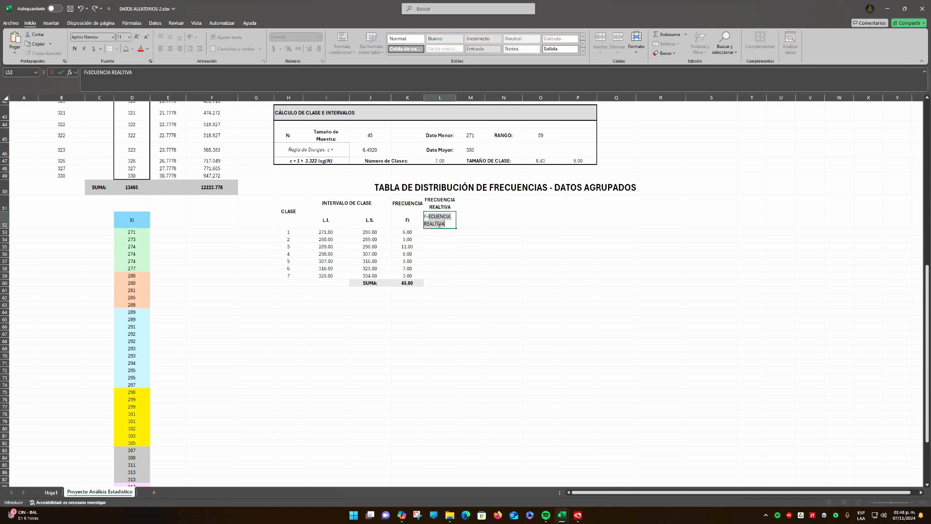
key("BackSpace")
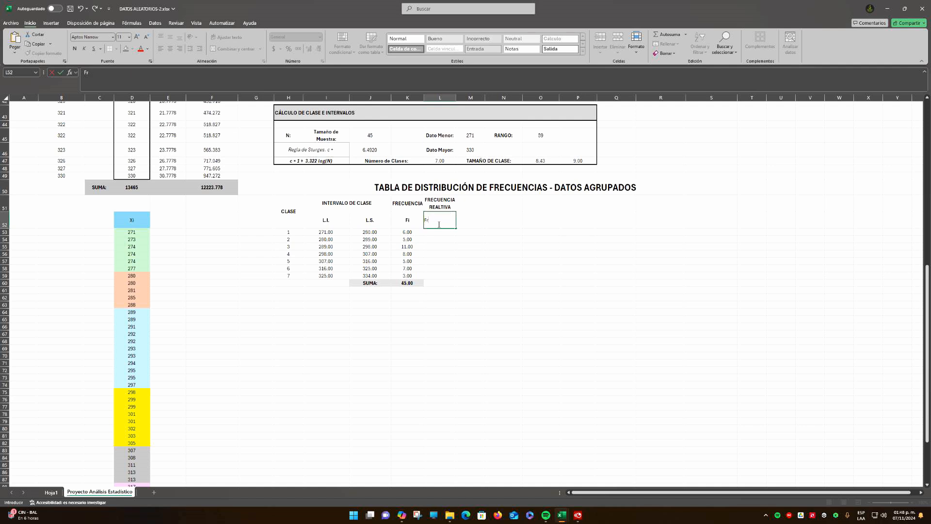
key("Return")
left_click(438, 224)
key("ctrl+n")
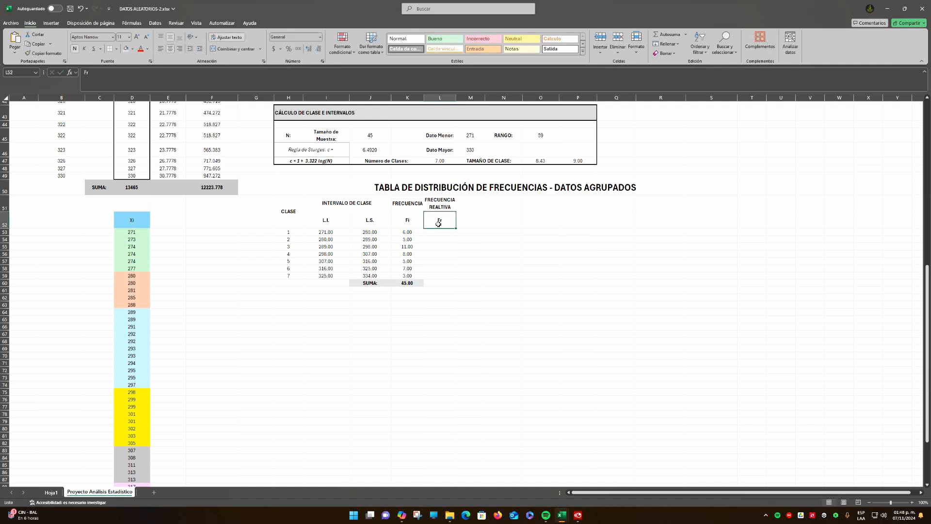
left_click(428, 239)
left_click(435, 233)
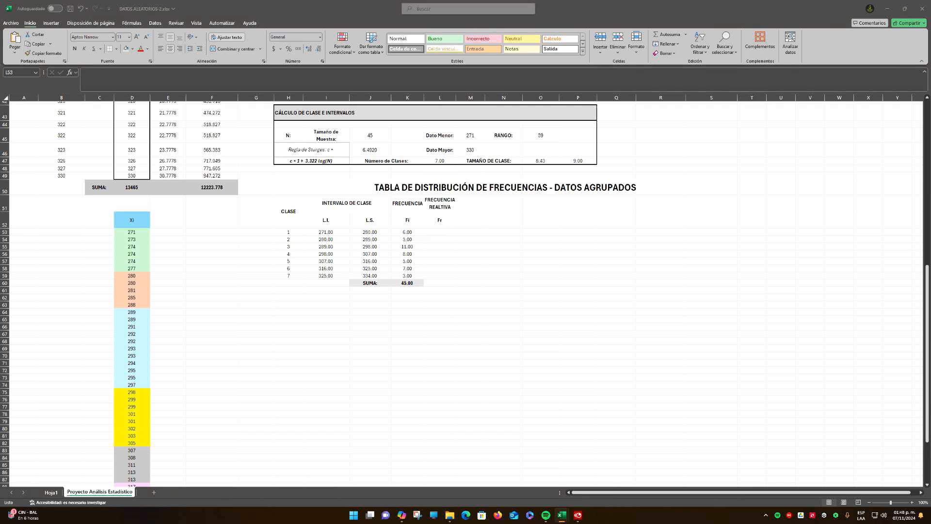
key("F2")
left_click(445, 234)
key("Escape")
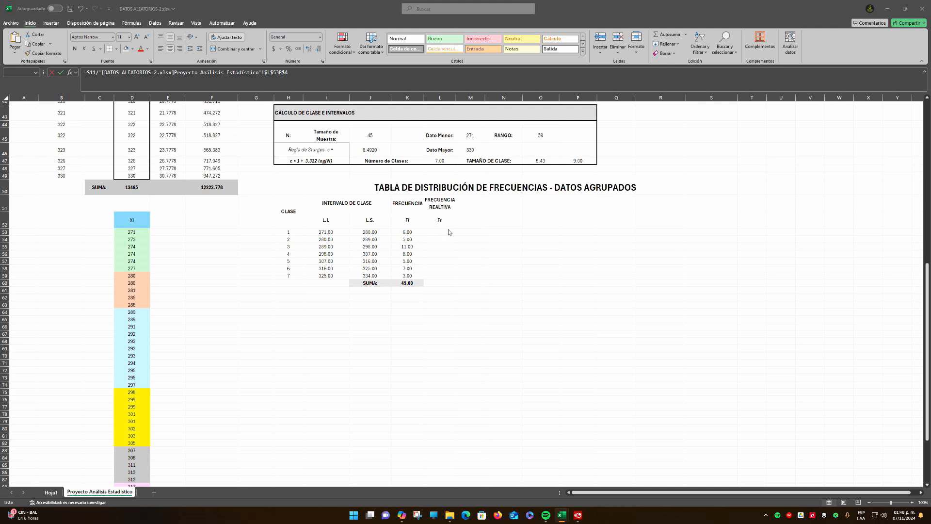
Enter the class 1 relative frequency in L53 as =K53/J$45, keeping the sample size row fixed
type("=")
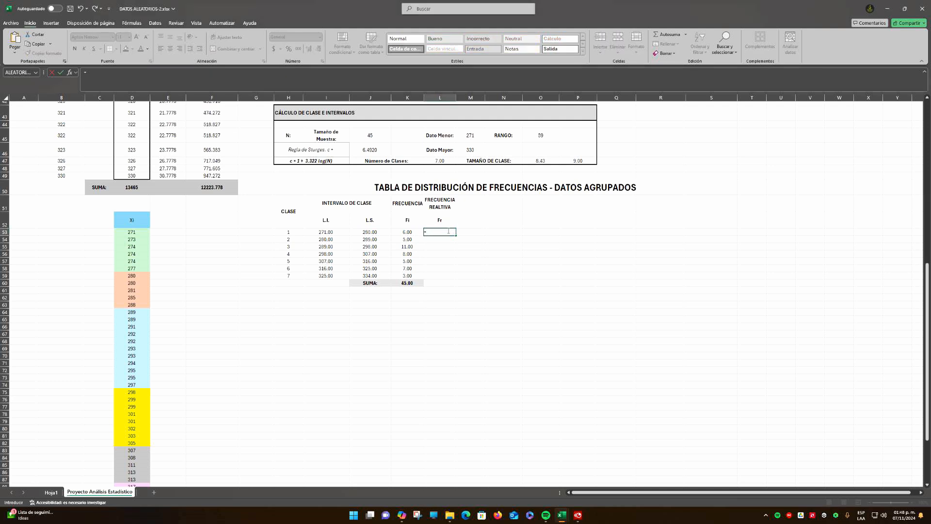
left_click(408, 232)
type("/")
left_click(370, 136)
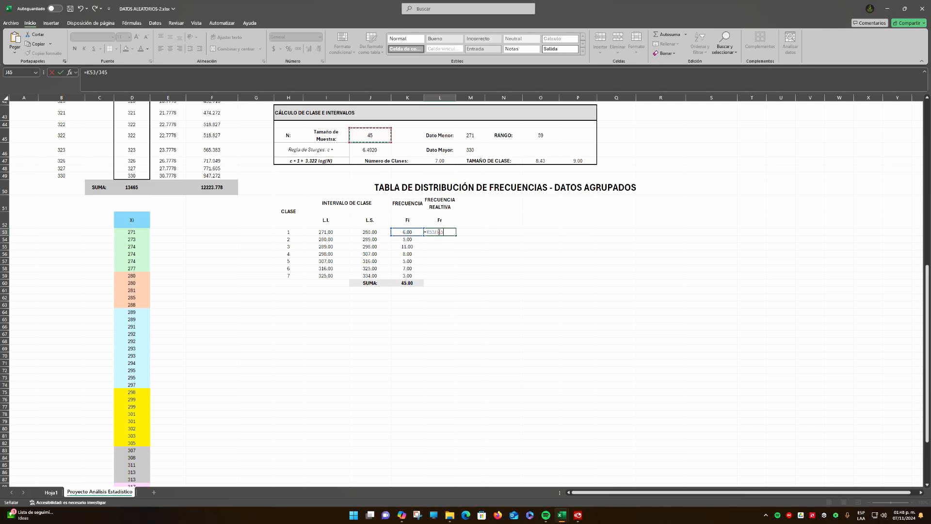
left_click(439, 232)
type("$")
key("Return")
Fill the relative frequency formula from L53 down to L59 and show the values with four decimals
left_click(445, 231)
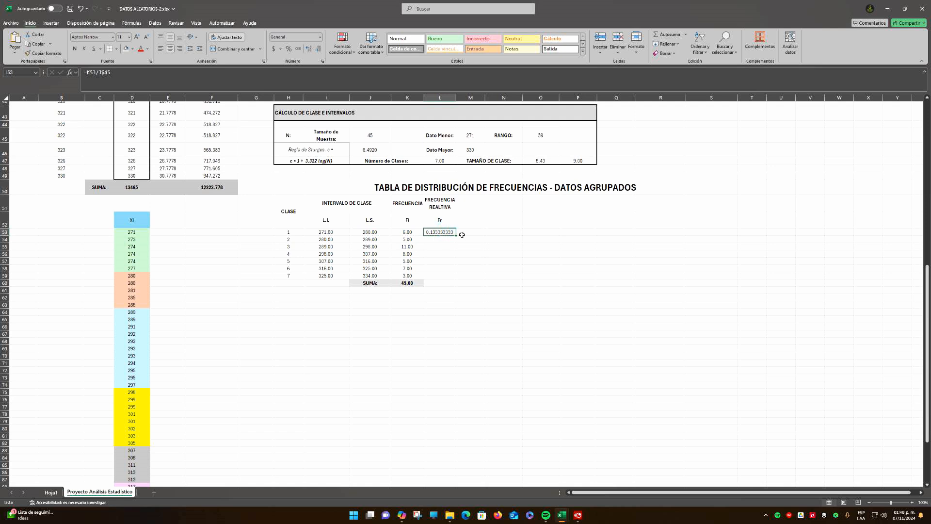
left_click_drag(456, 237, 454, 277)
left_click(318, 50)
left_click(318, 50)
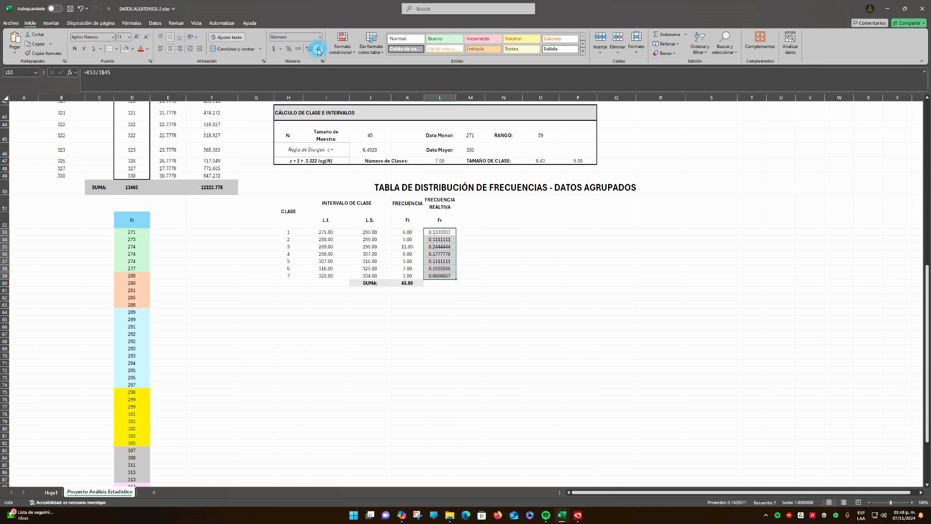
left_click(318, 50)
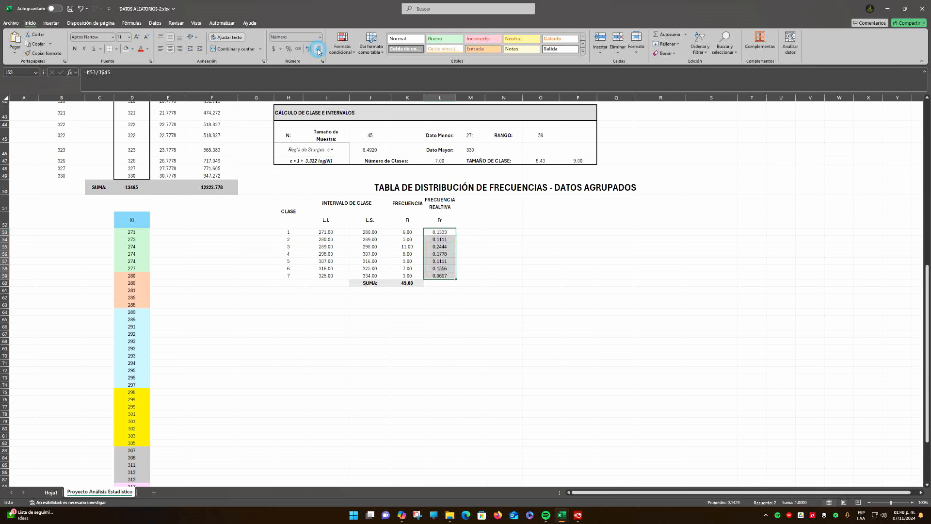
left_click(483, 268)
Total the relative frequencies L53:L59 in L60 with AutoSum
left_click_drag(442, 233, 444, 276)
left_click(444, 287)
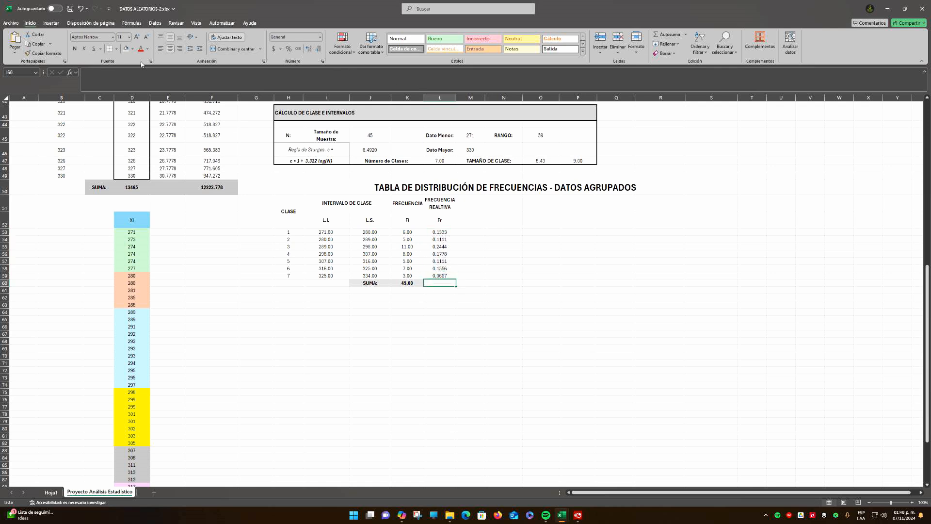
left_click(658, 37)
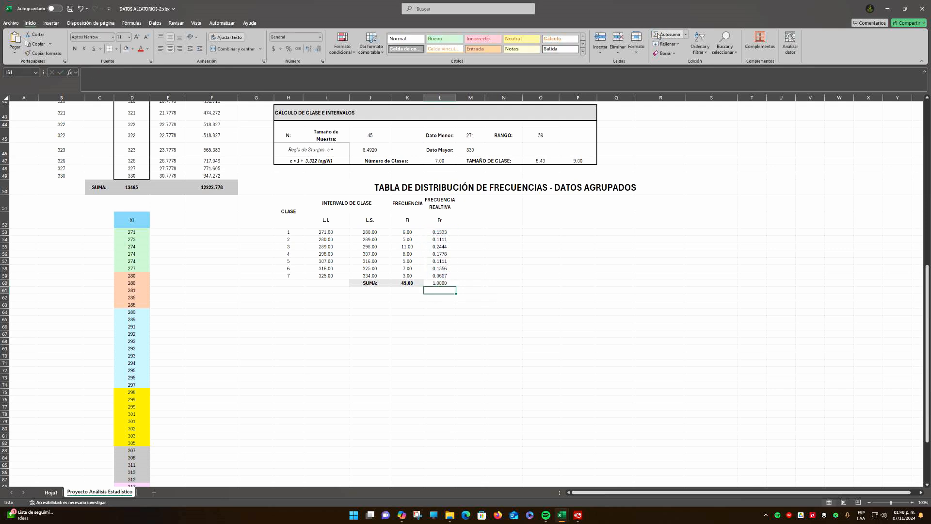
key("Up")
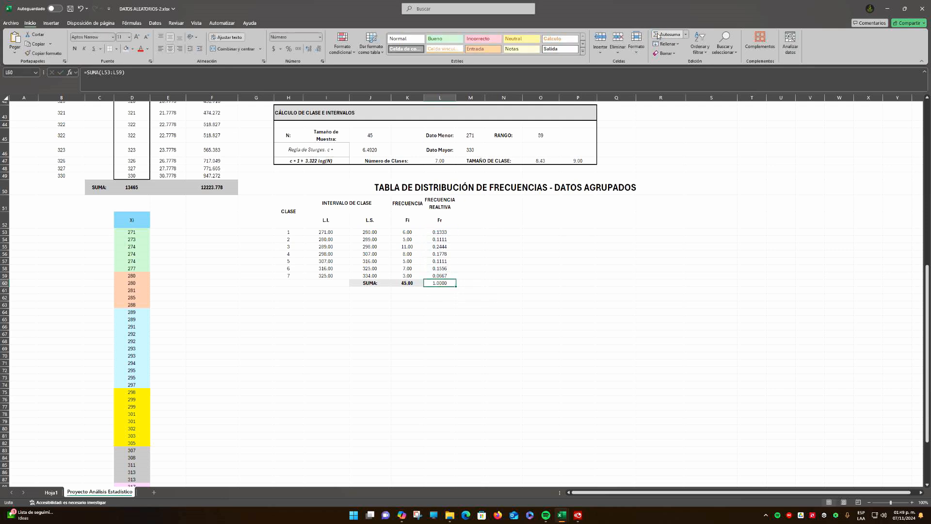
Copy the format of the Fi total in K60 to the Fr total in L60 and show three decimals
left_click(409, 284)
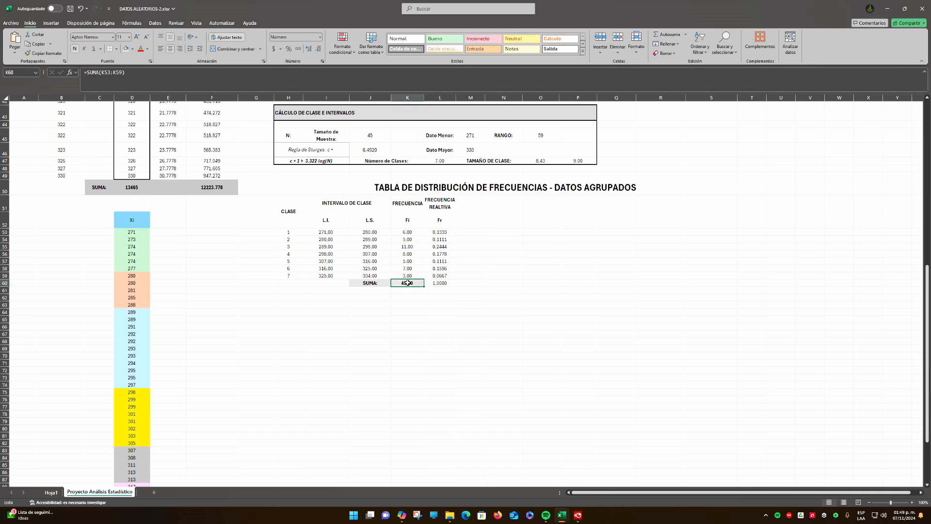
left_click(30, 53)
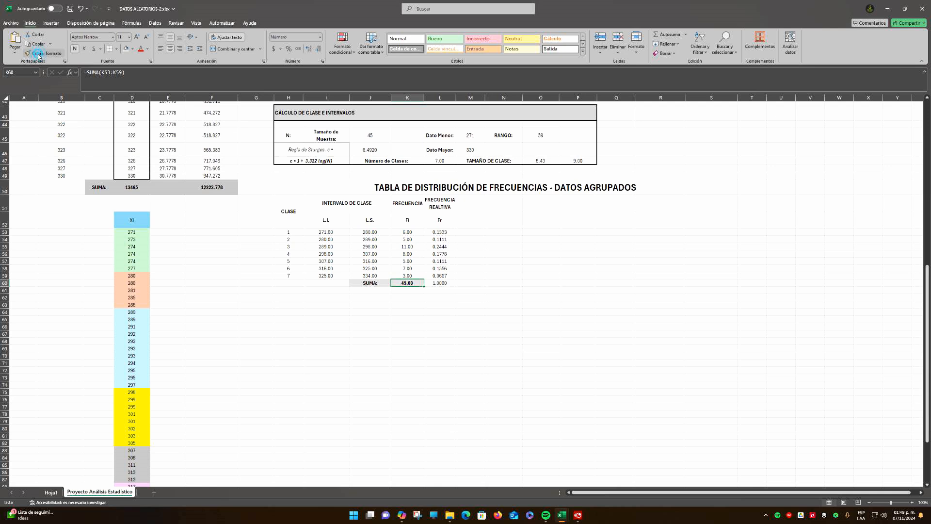
left_click(439, 283)
left_click(509, 296)
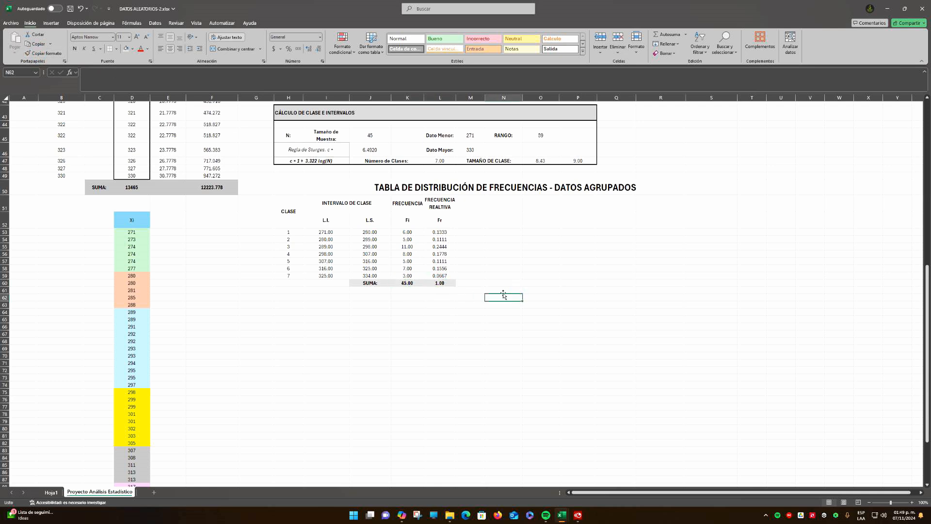
left_click(441, 285)
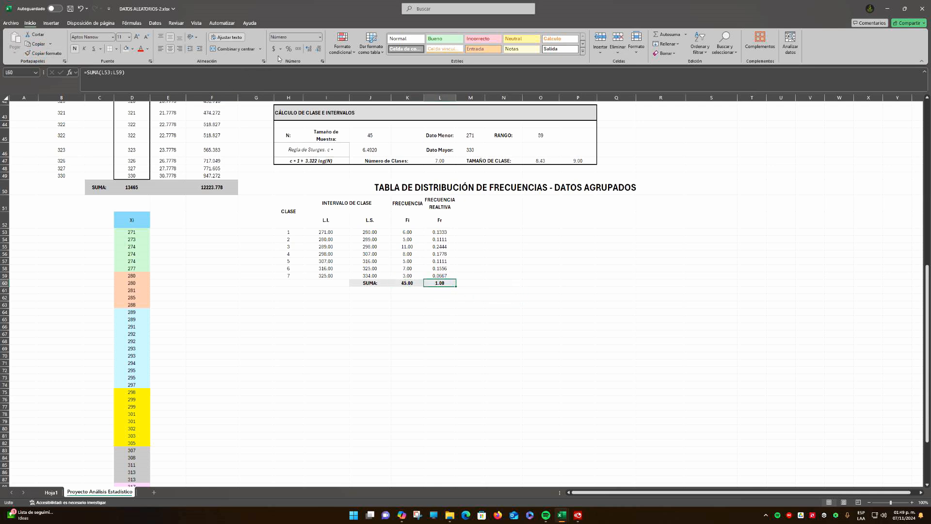
left_click(307, 50)
left_click(520, 260)
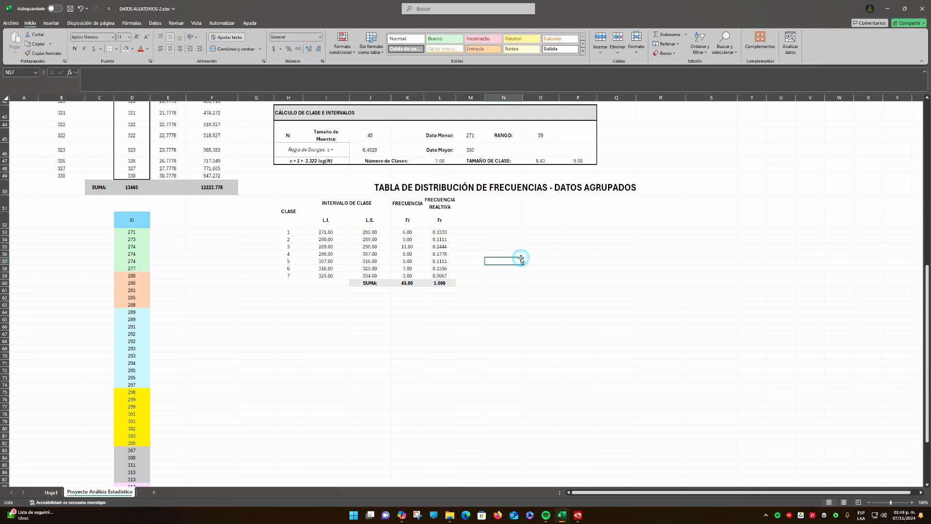
left_click_drag(440, 232, 439, 275)
left_click_drag(407, 232, 407, 275)
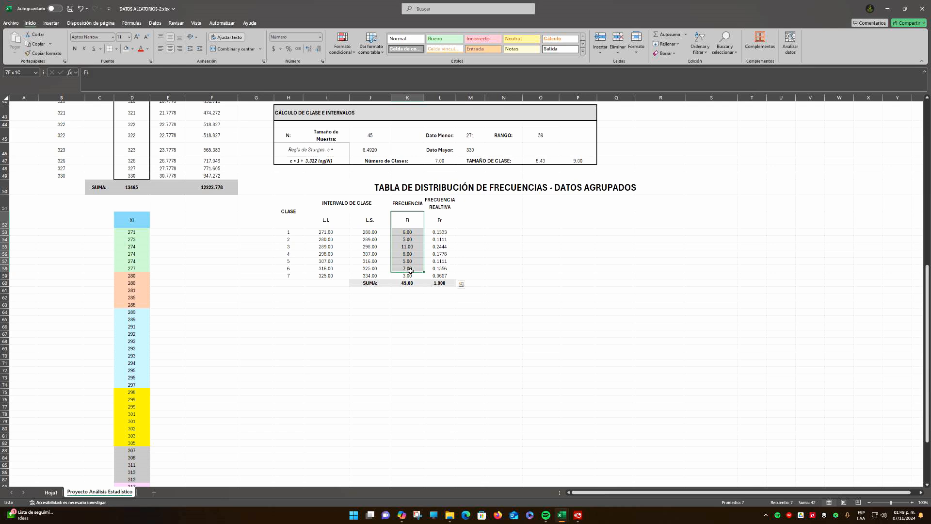
left_click(447, 230)
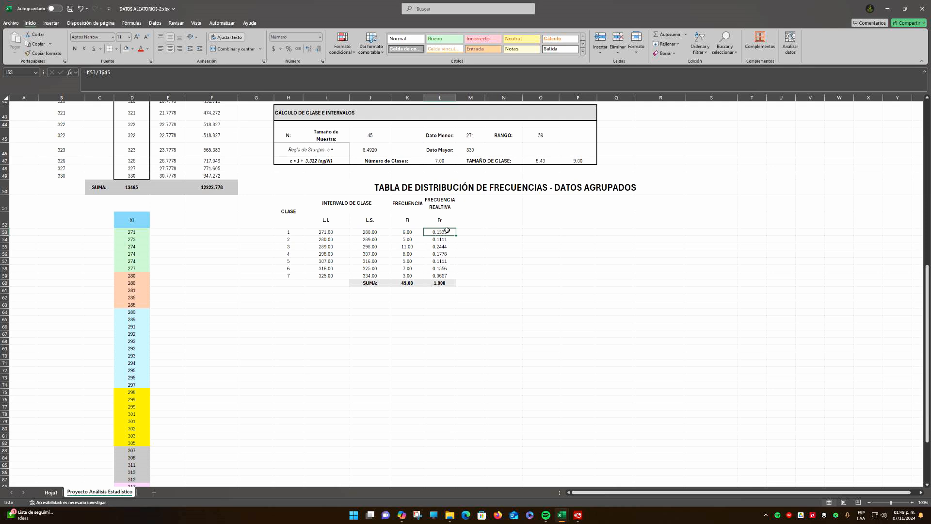
Copy the relative frequency header from L51 into M51
left_click(440, 206)
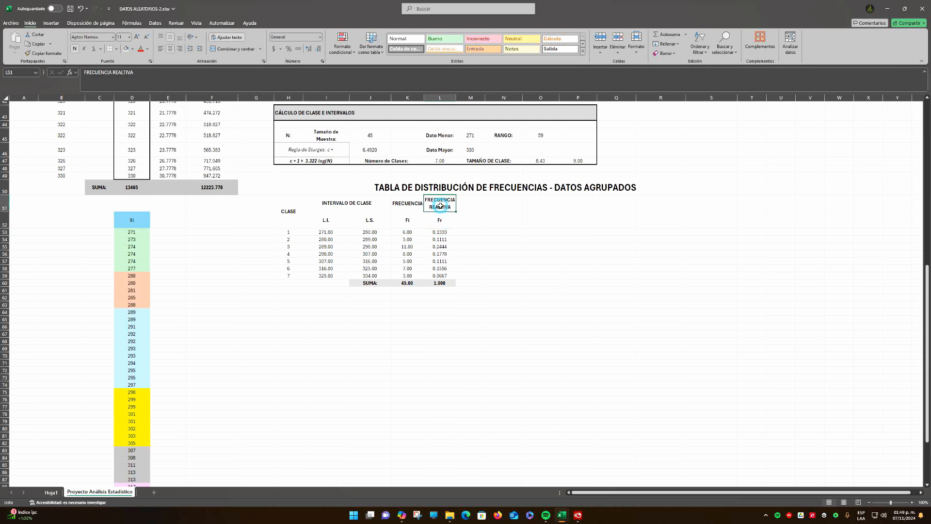
key("ctrl+c")
key("Right")
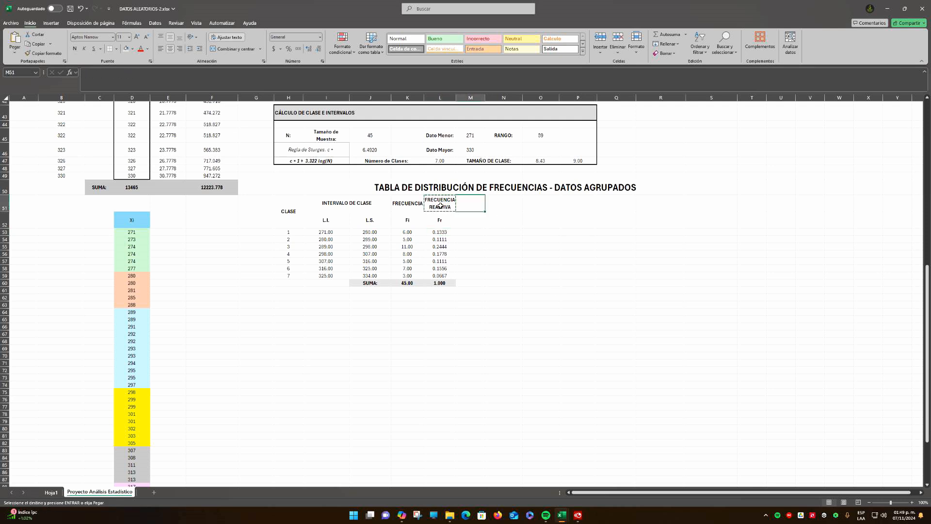
key("ctrl+v")
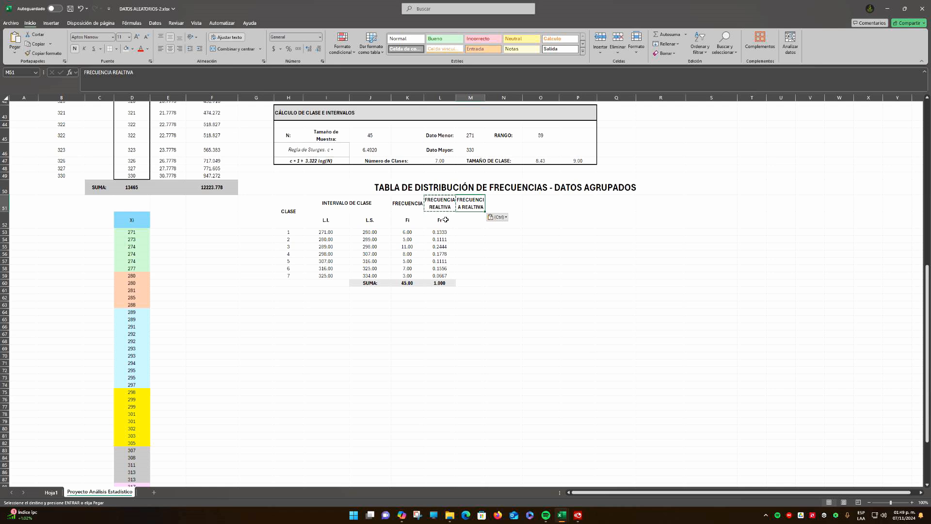
Edit the M51 header to FRECUENCIA RELATIVA % and widen column M to fit it
left_click(149, 75)
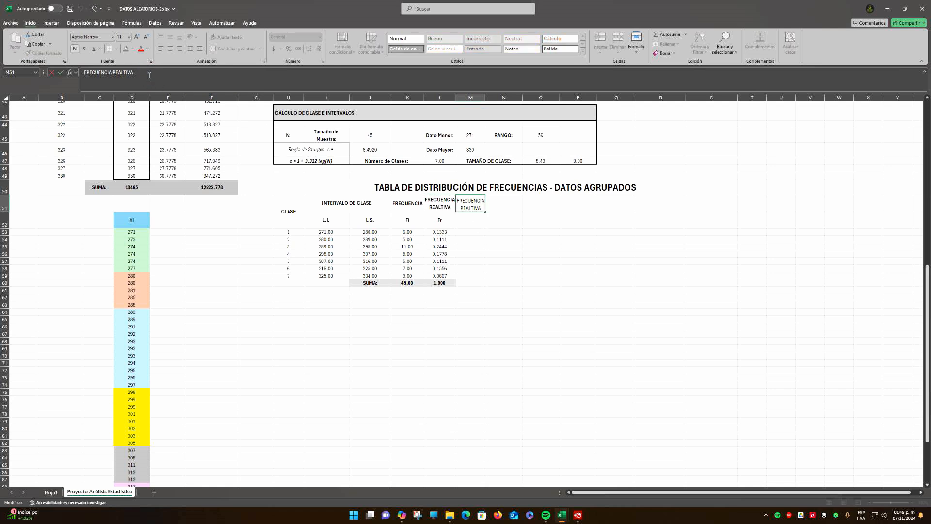
left_click(119, 74)
key("Delete")
left_click(121, 74)
type("A %")
key("Return")
left_click_drag(485, 98, 493, 98)
Enter Fr% as the symbol heading in M52 and make it bold, matching the simple frequency table's notation
scroll(515, 174, "up", 15)
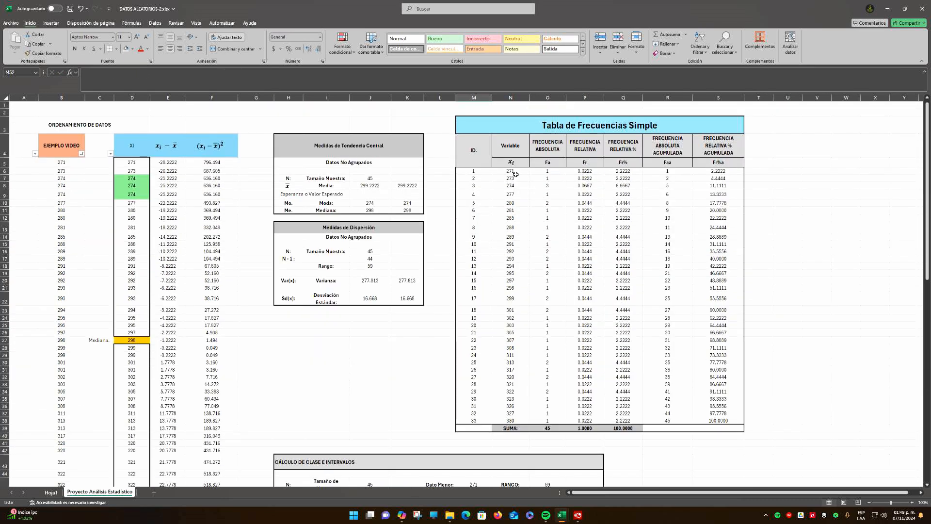
scroll(515, 174, "down", 13)
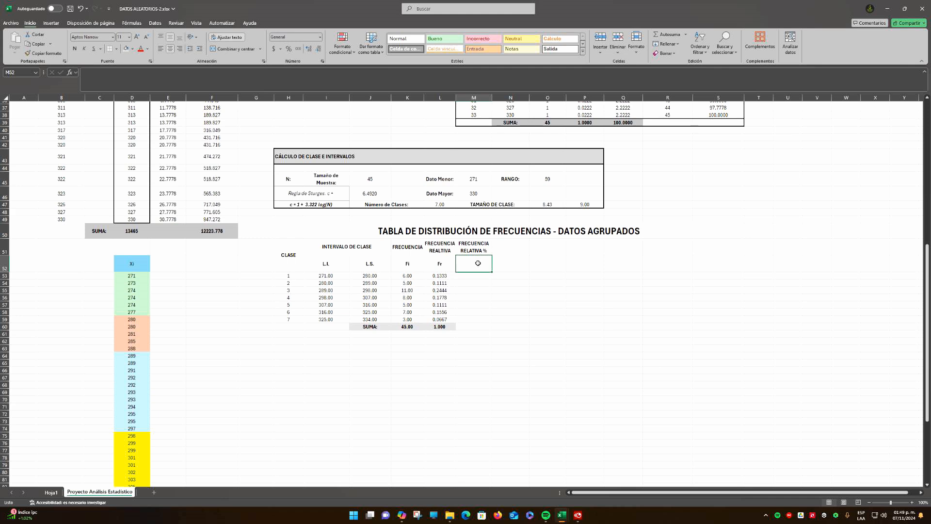
type("Fr")
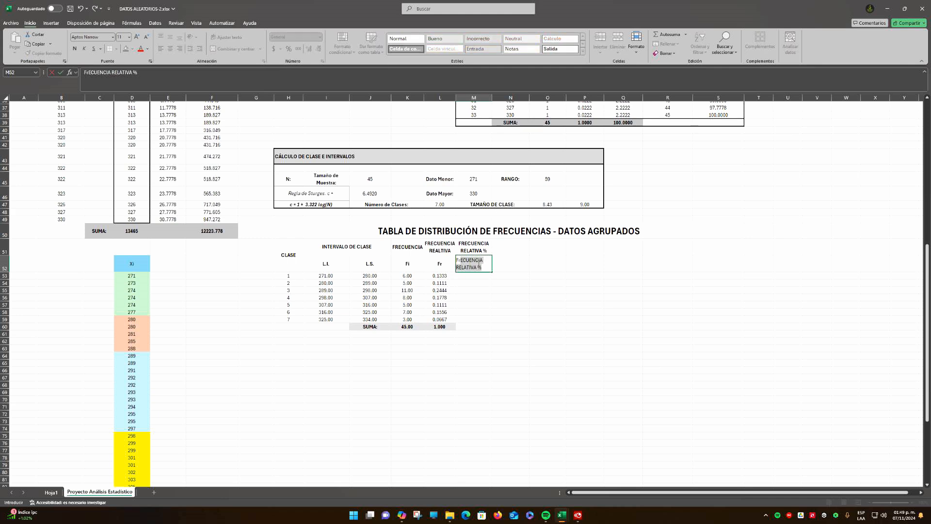
type("%")
key("ctrl+Return")
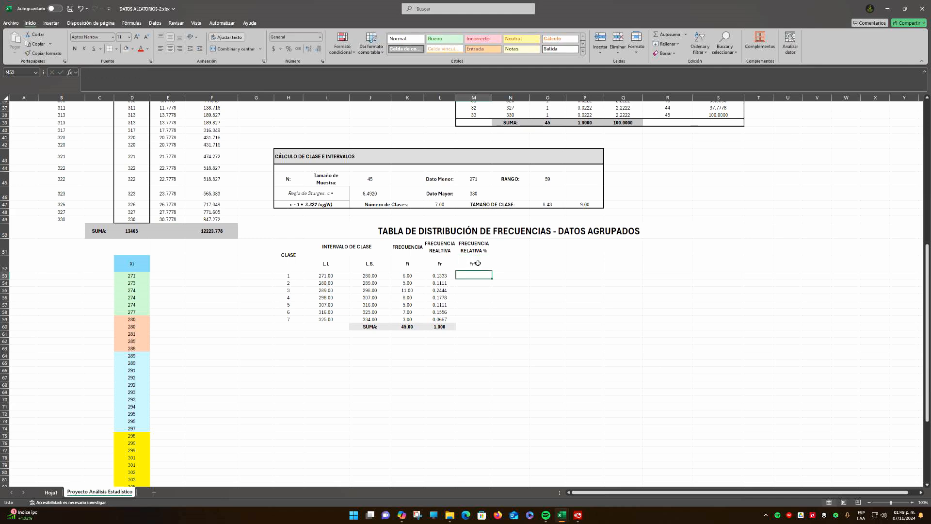
key("ctrl+n")
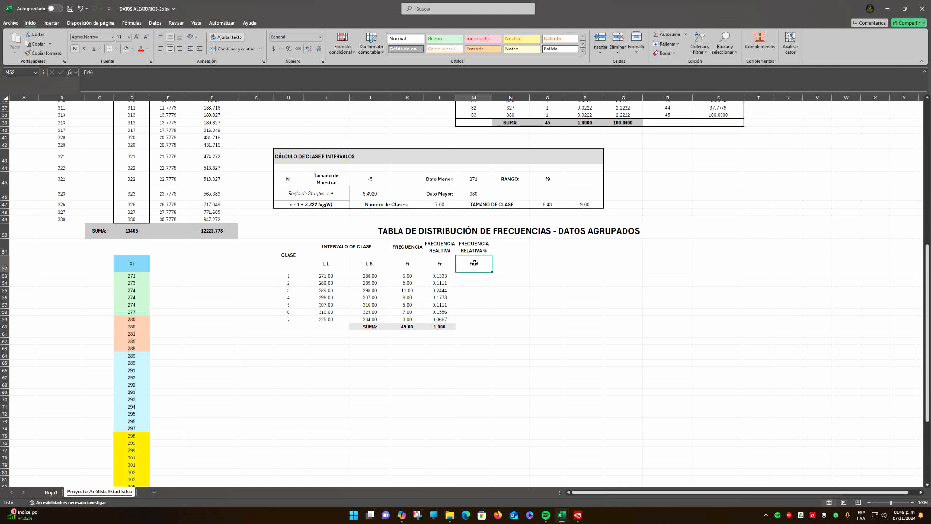
Enter the class 1 relative frequency percentage in M53 as =L53*100
left_click(472, 276)
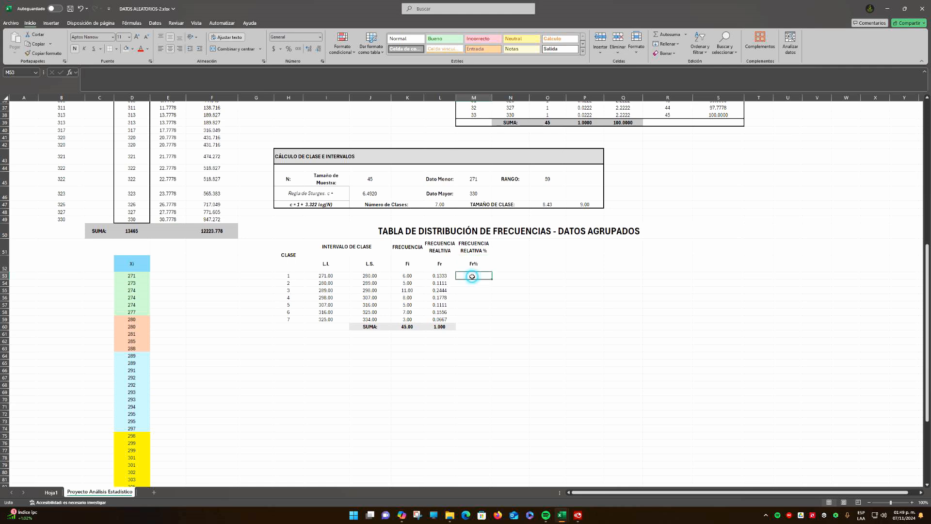
type("=")
left_click(445, 276)
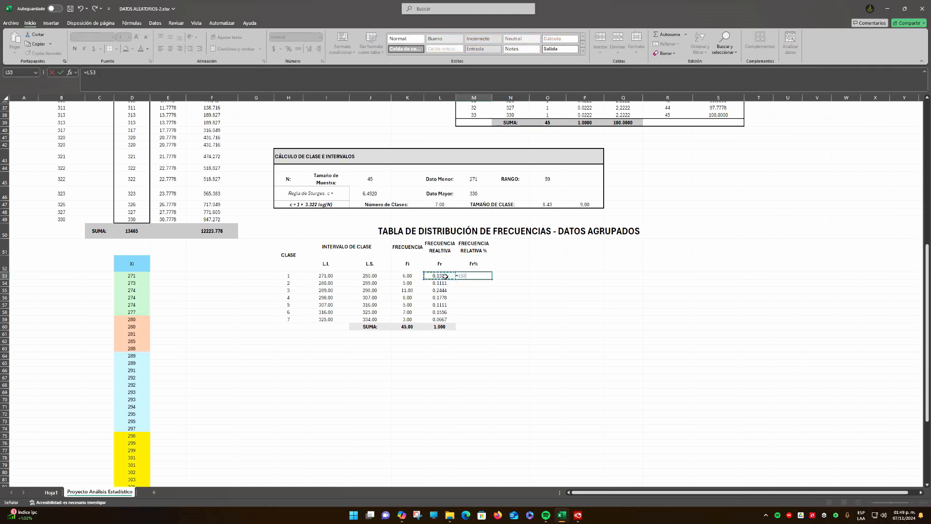
type("*")
key("ctrl+Return")
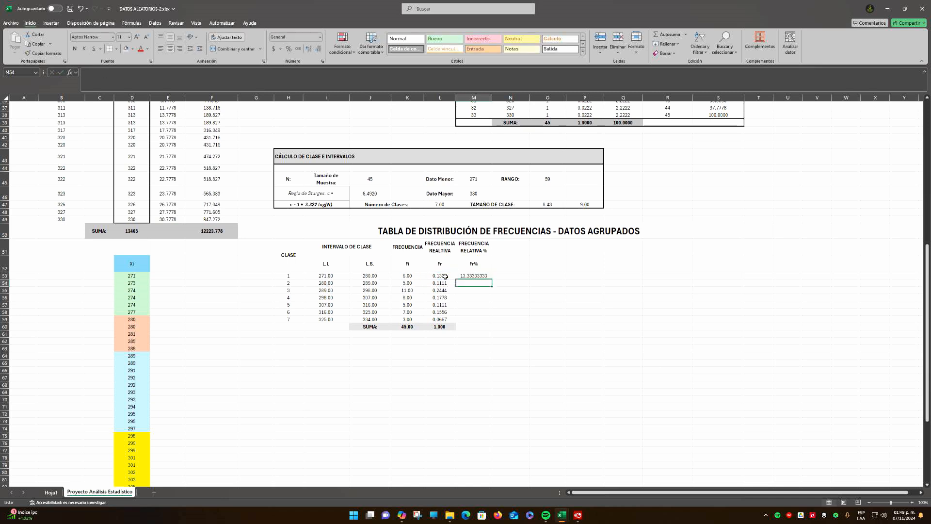
Show the Fr% value in M53 with three decimals and fill its formula down to M59
left_click(319, 49)
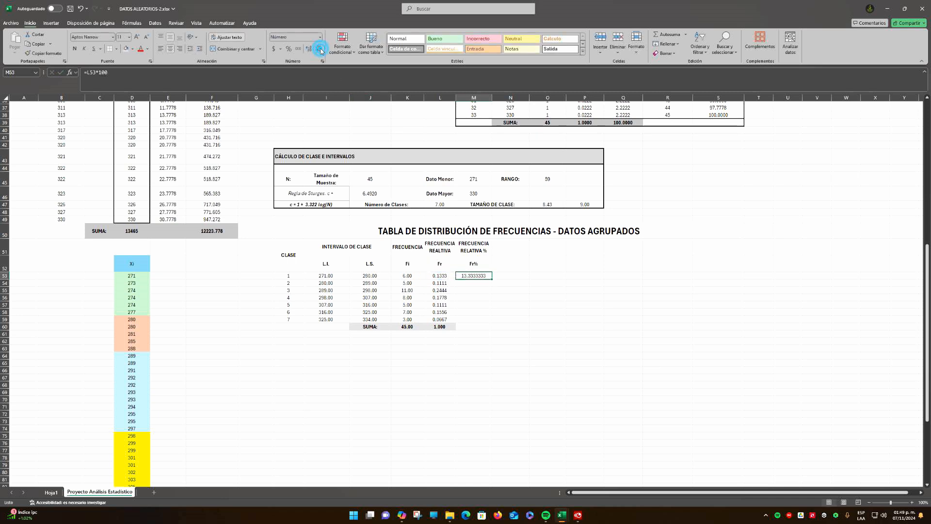
left_click(319, 49)
left_click(318, 49)
left_click(319, 49)
left_click(318, 49)
left_click(504, 283)
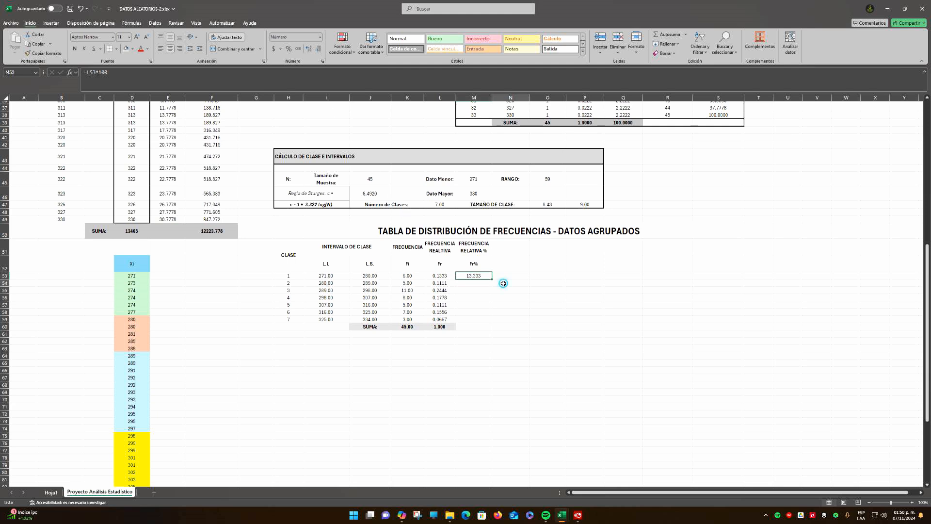
left_click(480, 276)
left_click_drag(492, 279, 509, 320)
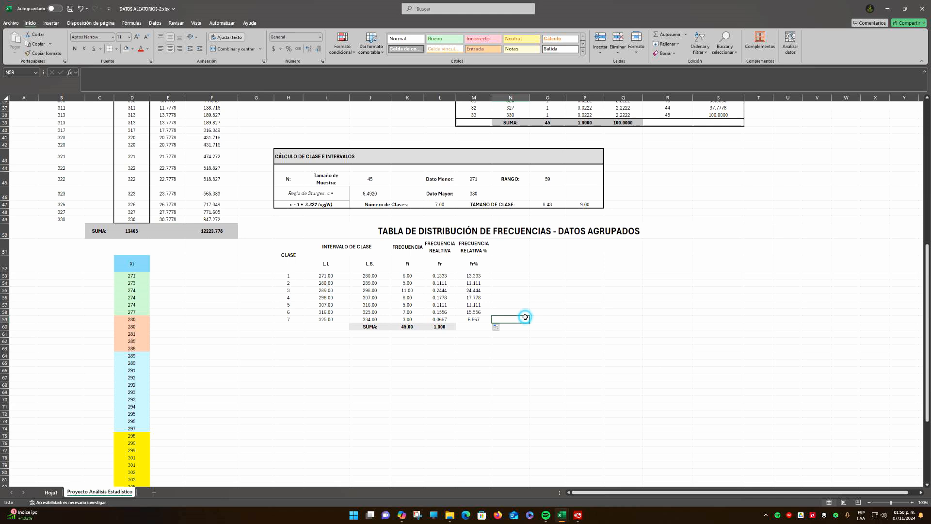
Total the percentages M53:M59 in M60 with AutoSum
left_click(480, 326)
left_click(658, 35)
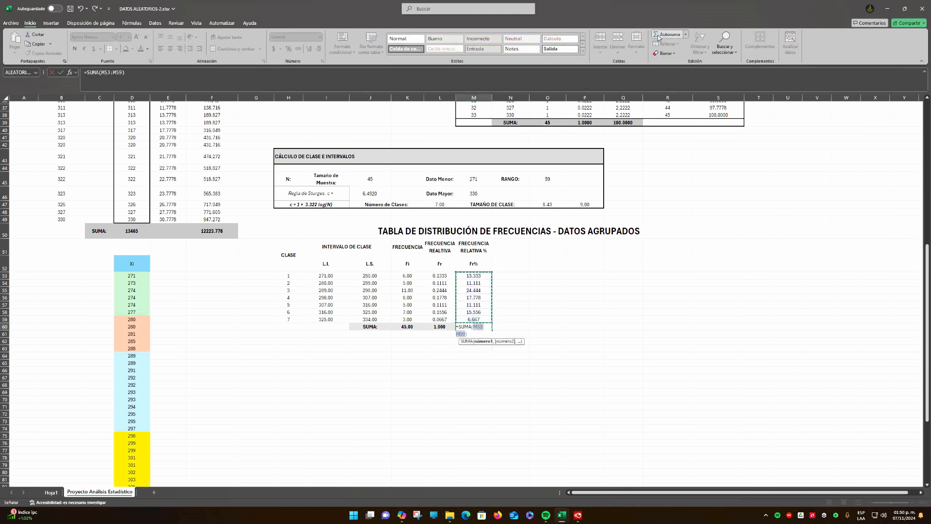
key("Return")
key("Up")
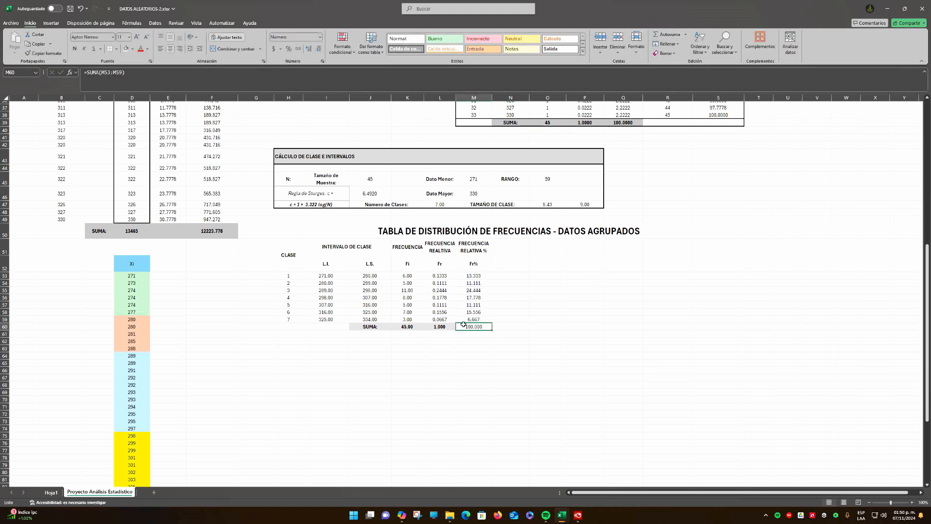
Copy the format of the Fr total in L60 to the Fr% total in M60 and save the workbook
left_click(440, 327)
left_click(45, 53)
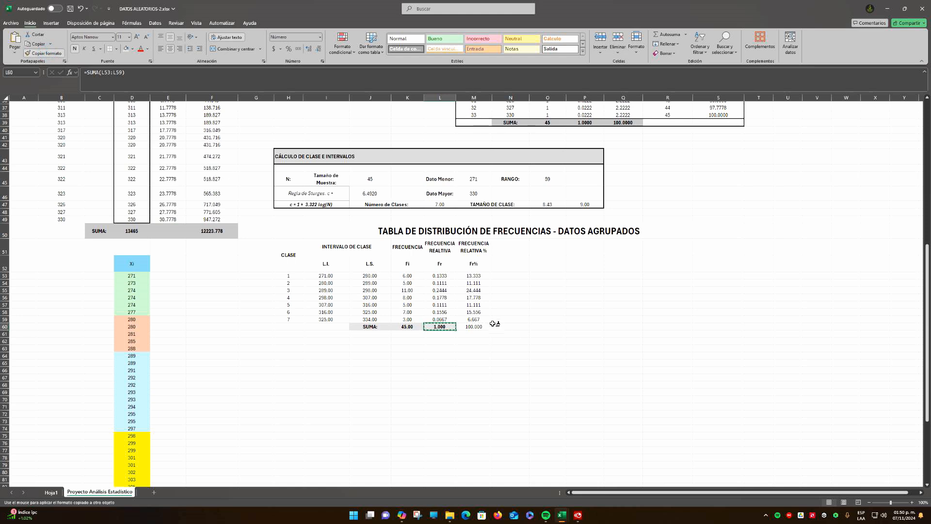
left_click(474, 327)
left_click(538, 319)
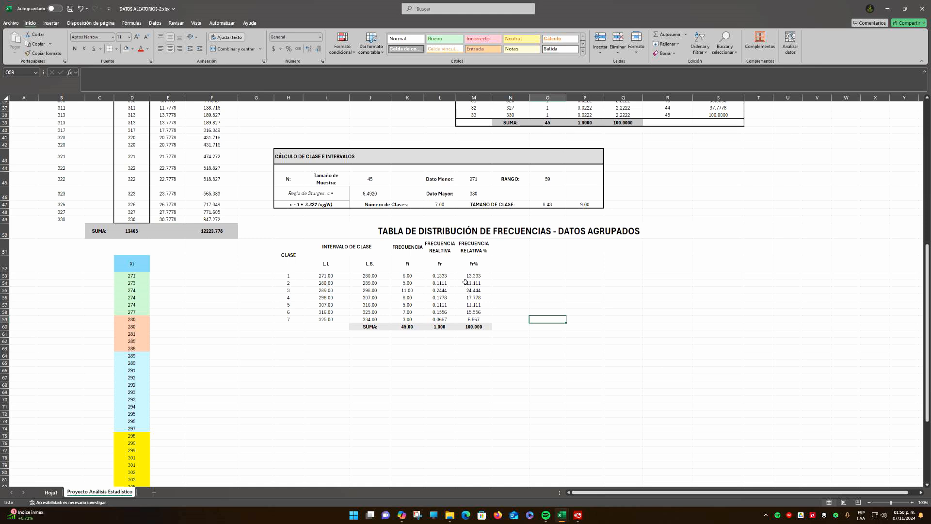
left_click(513, 276)
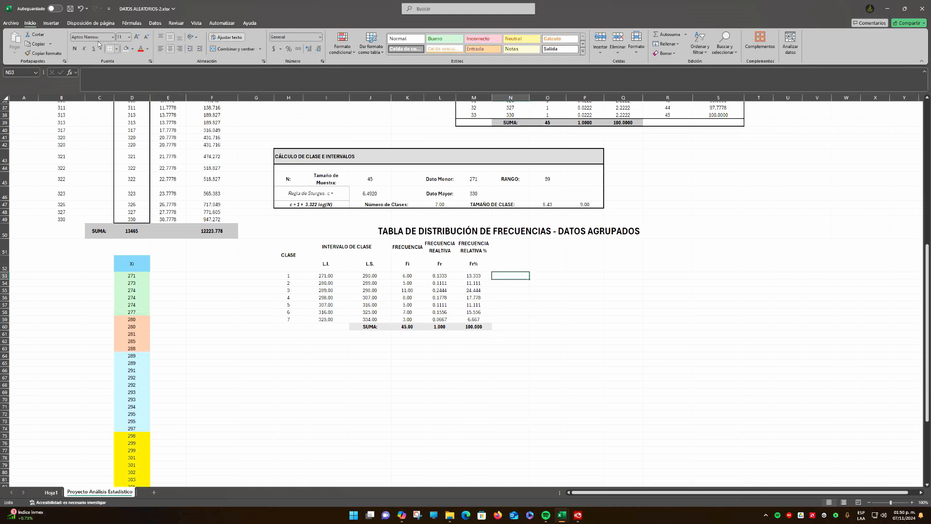
left_click(71, 11)
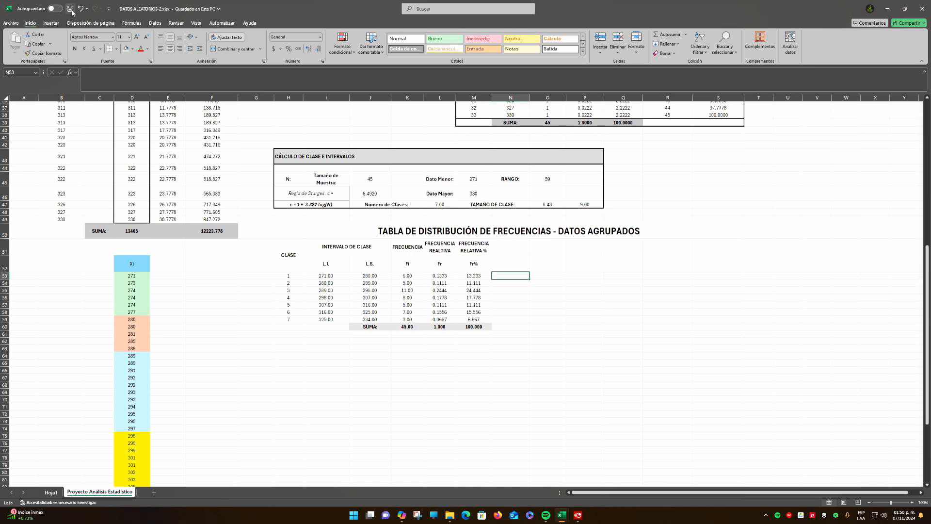
Check the cumulative frequency headings and symbols in the simple frequency table as a reference for the grouped table's next columns
left_click(506, 253)
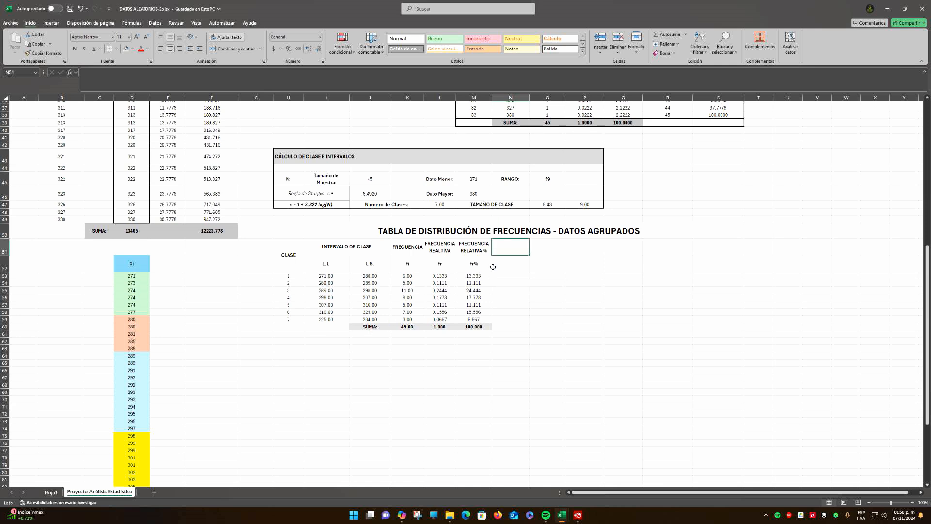
left_click(511, 269)
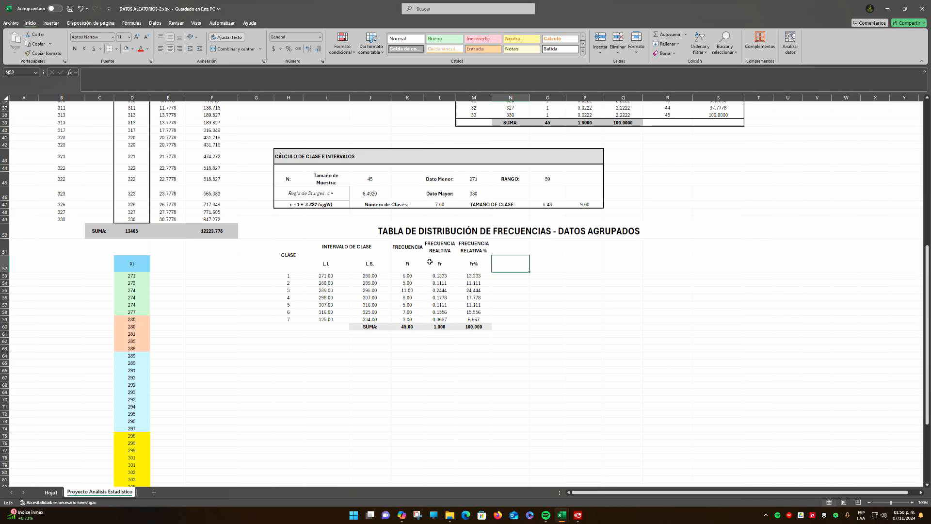
scroll(565, 270, "up", 12)
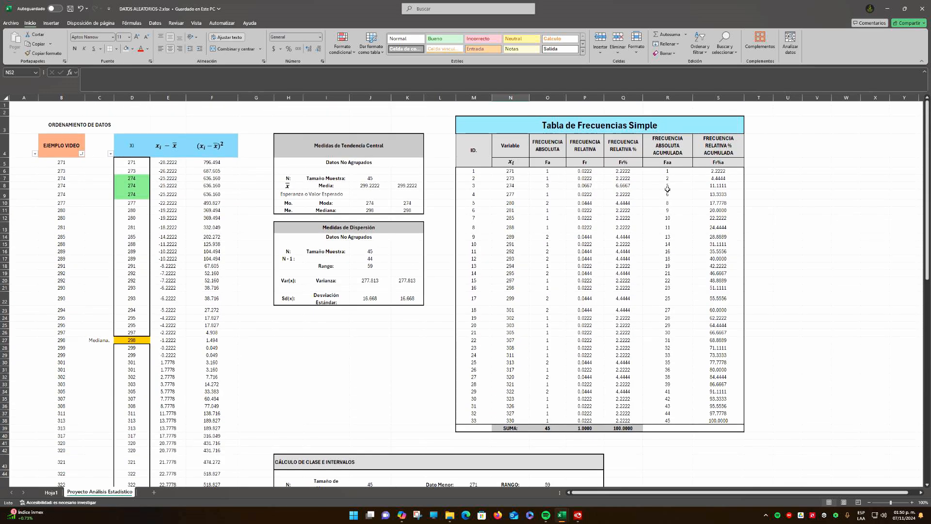
left_click(669, 163)
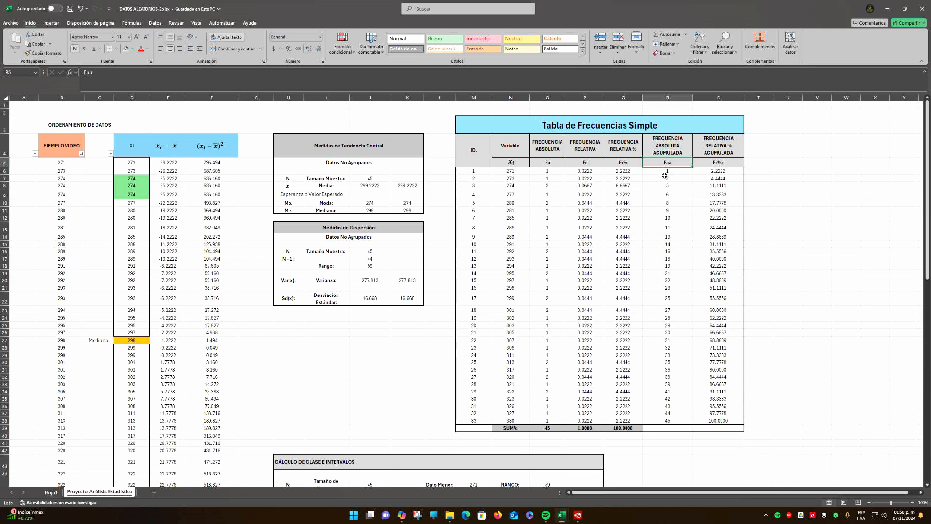
scroll(645, 308, "down", 9)
scroll(645, 307, "down", 4)
left_click(547, 253)
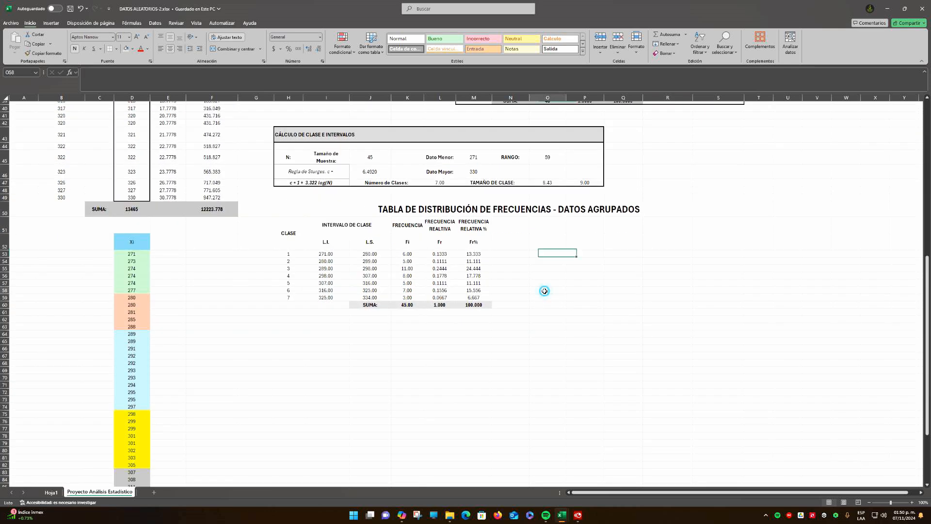
left_click(548, 290)
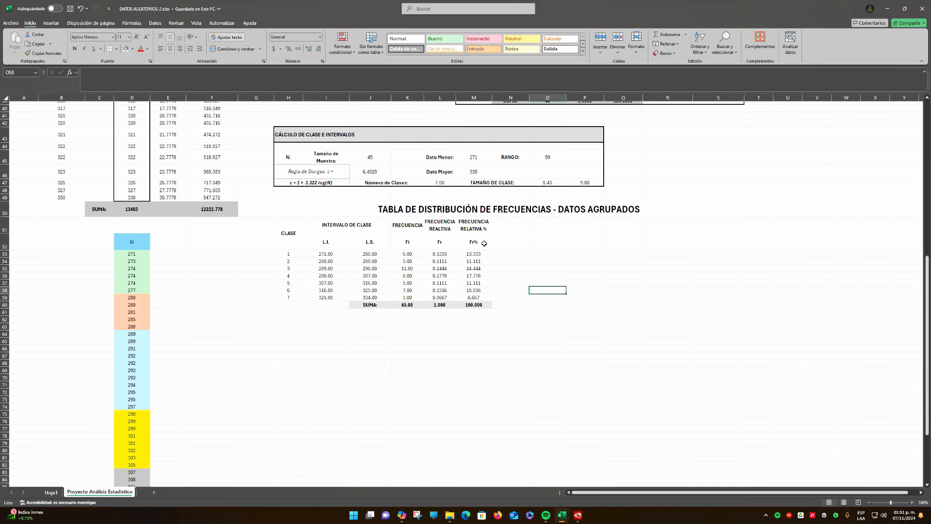
left_click(505, 248)
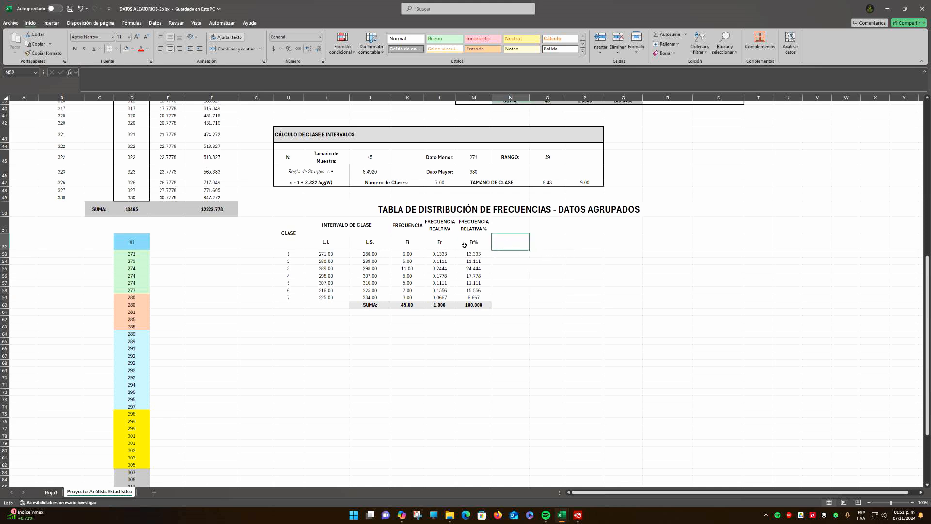
left_click(447, 239)
left_click_drag(446, 239, 446, 297)
left_click_drag(484, 241, 483, 294)
left_click(524, 274)
key("Down")
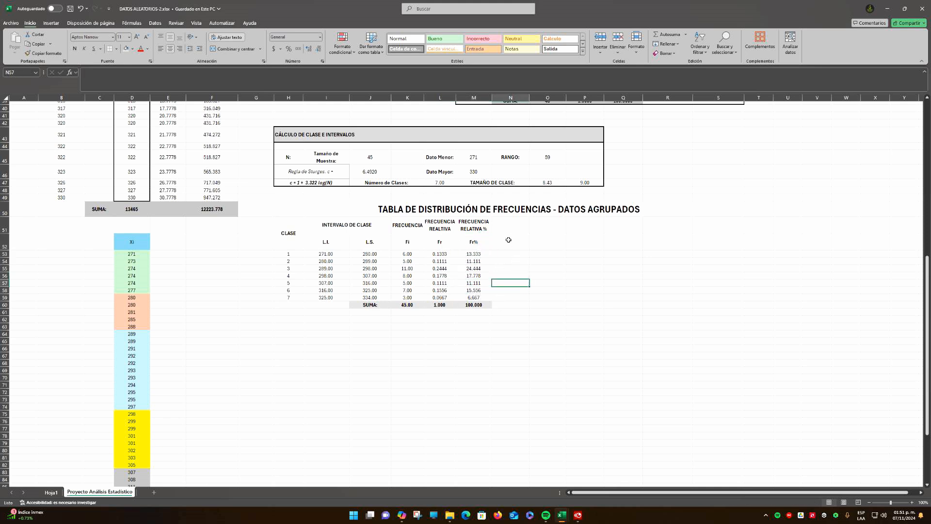
left_click(512, 230)
left_click(510, 242)
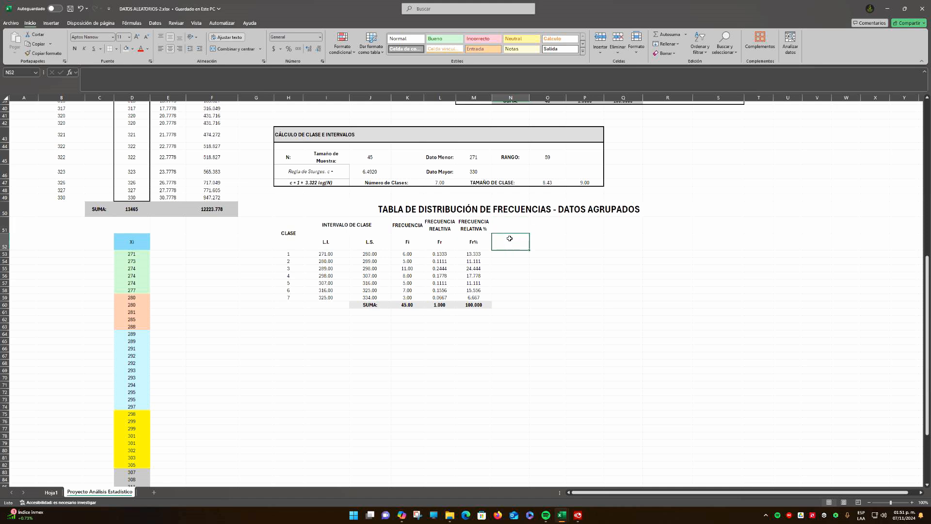
left_click_drag(442, 226, 482, 229)
key("ctrl+c")
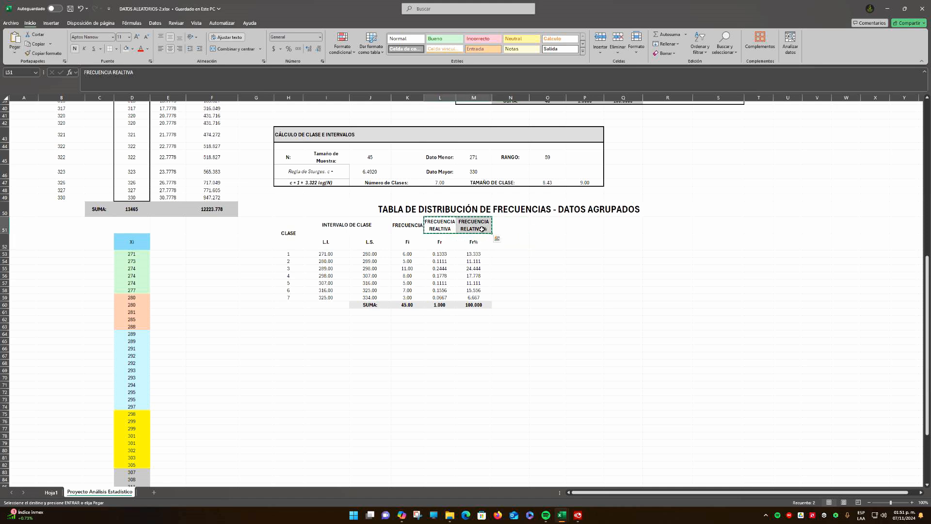
key("Escape")
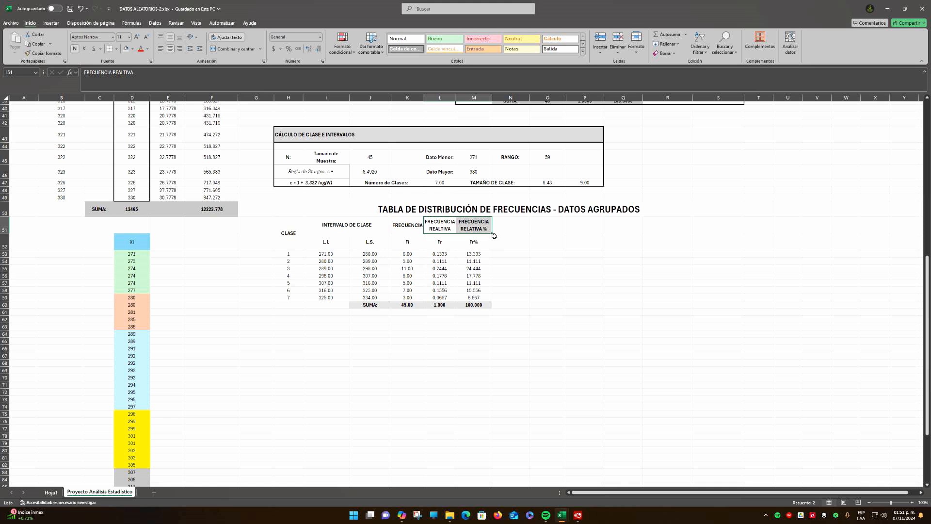
left_click_drag(442, 244, 480, 247)
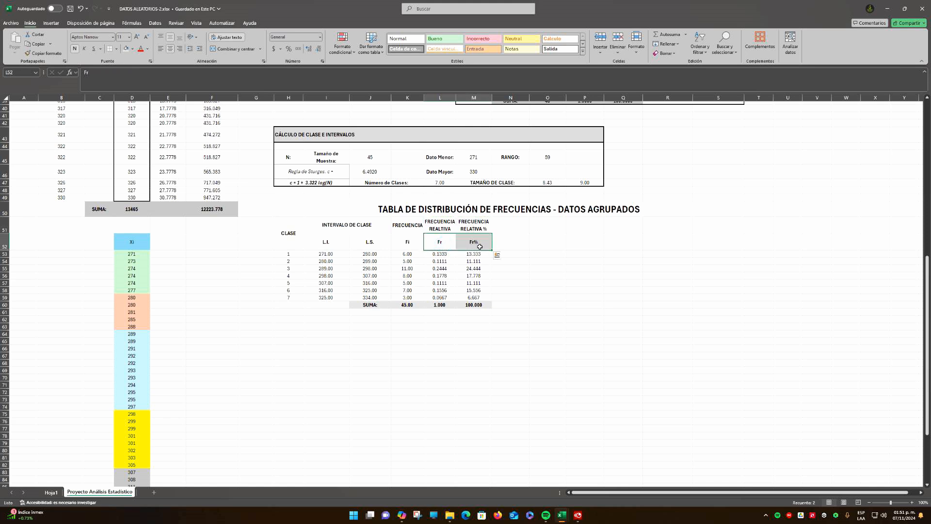
Copy the Fr and Fr% symbols from L52:M52 into N52:O52
key("ctrl+c")
left_click(520, 244)
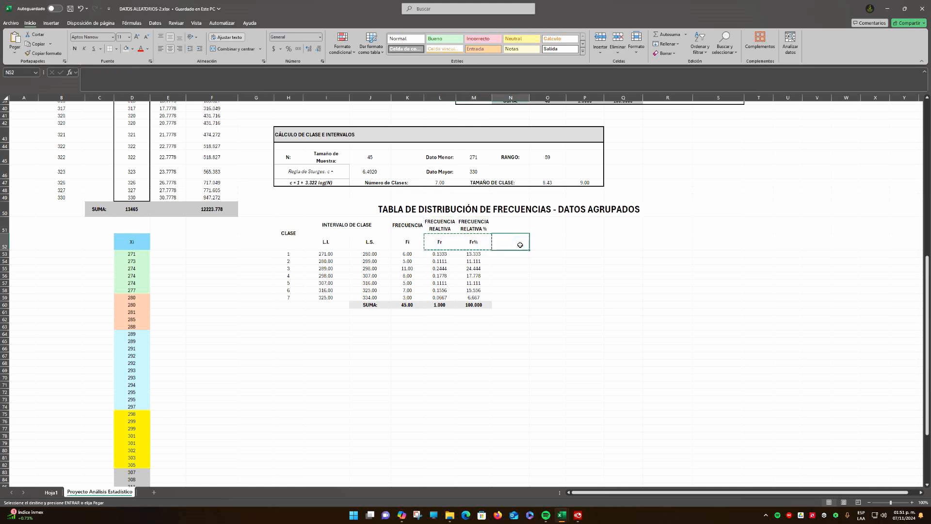
key("ctrl+v")
key("ctrl")
Merge and center N51:O51 above the copied symbols and enter the bold heading ACUMULADOS
left_click_drag(511, 223, 542, 223)
left_click(229, 49)
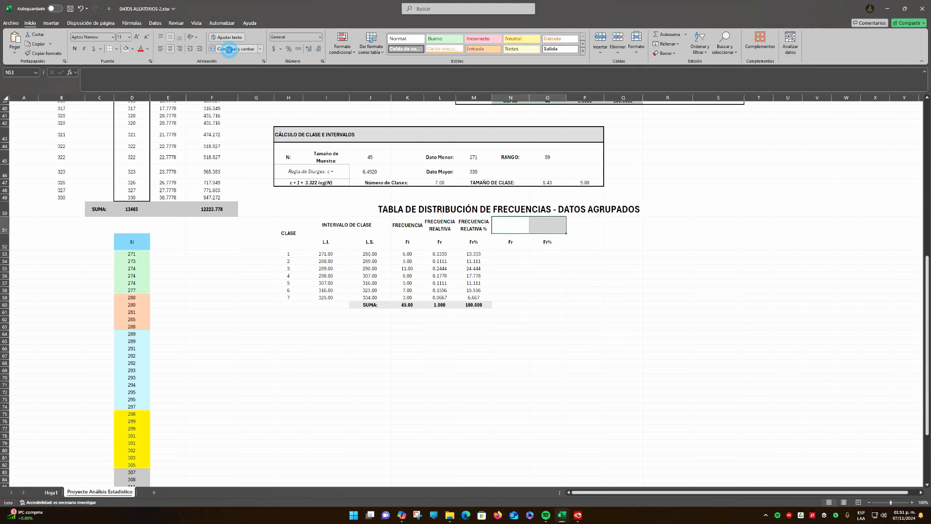
type("ACUMULADOS")
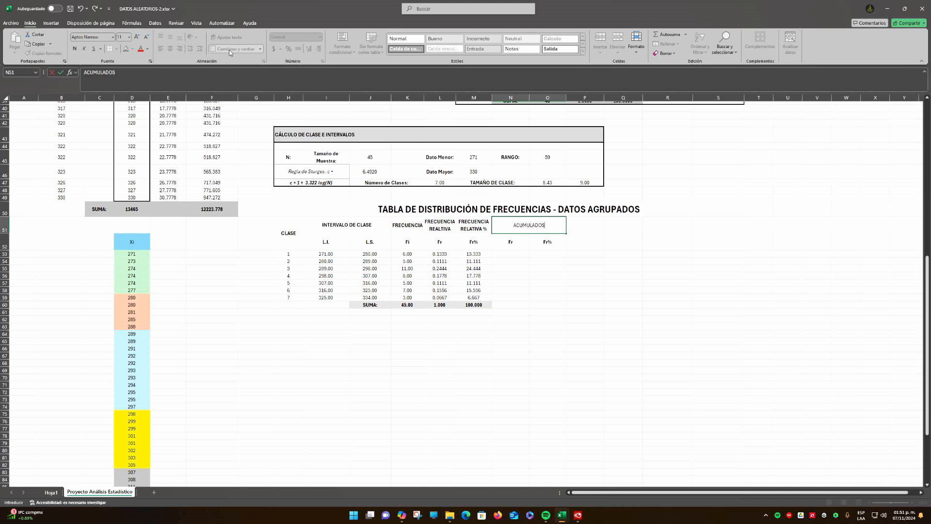
key("Return")
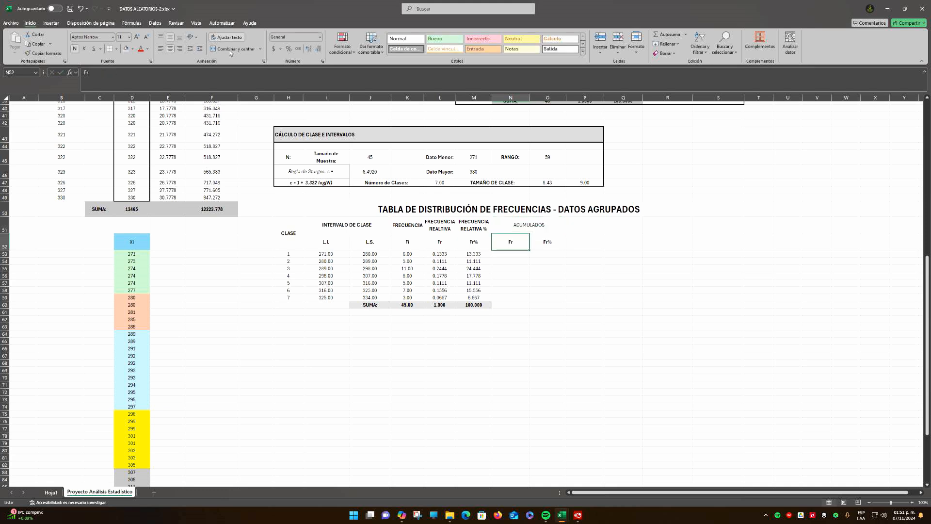
key("Up")
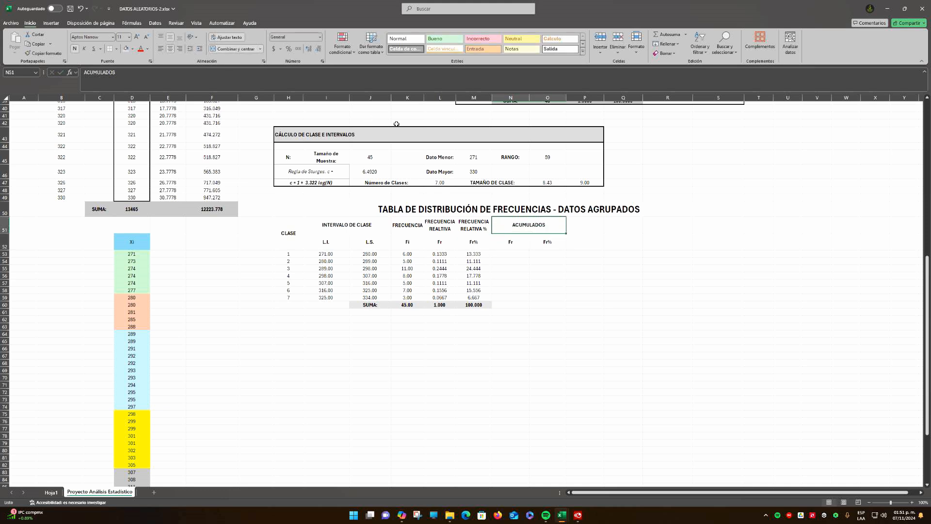
left_click(510, 243)
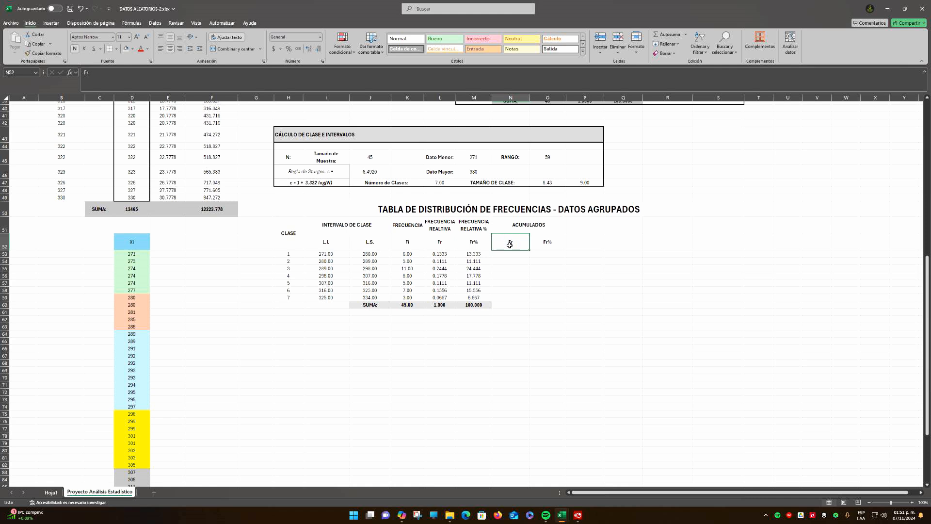
left_click(537, 245)
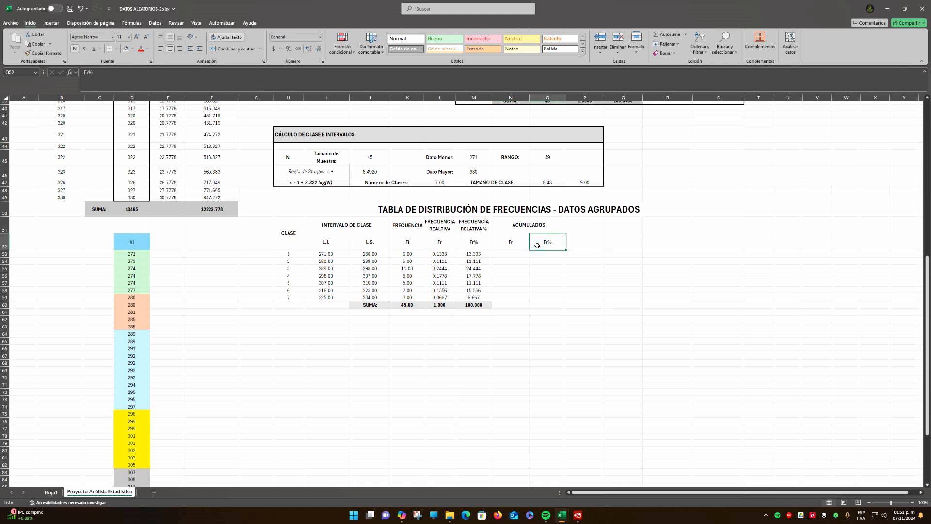
Start the cumulative Fr column by making N53 equal to the first class's Fr in L53
left_click(507, 253)
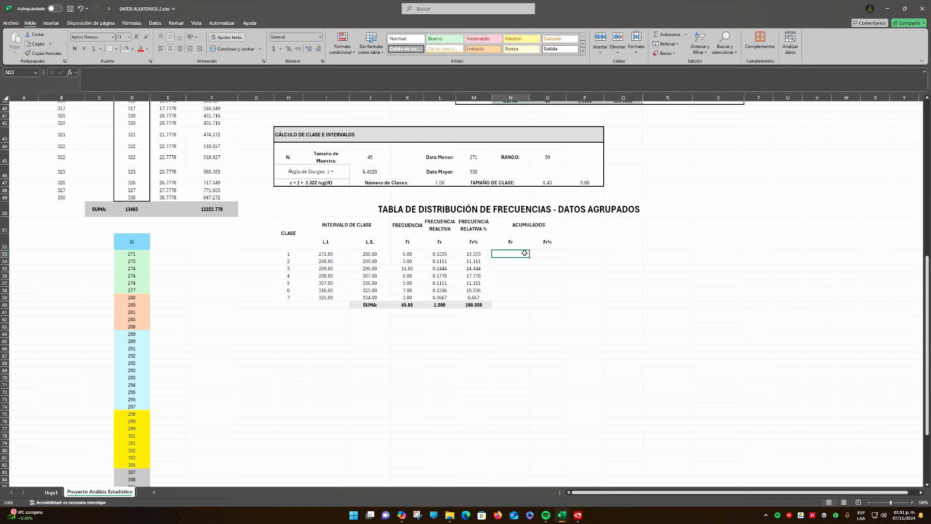
type("?")
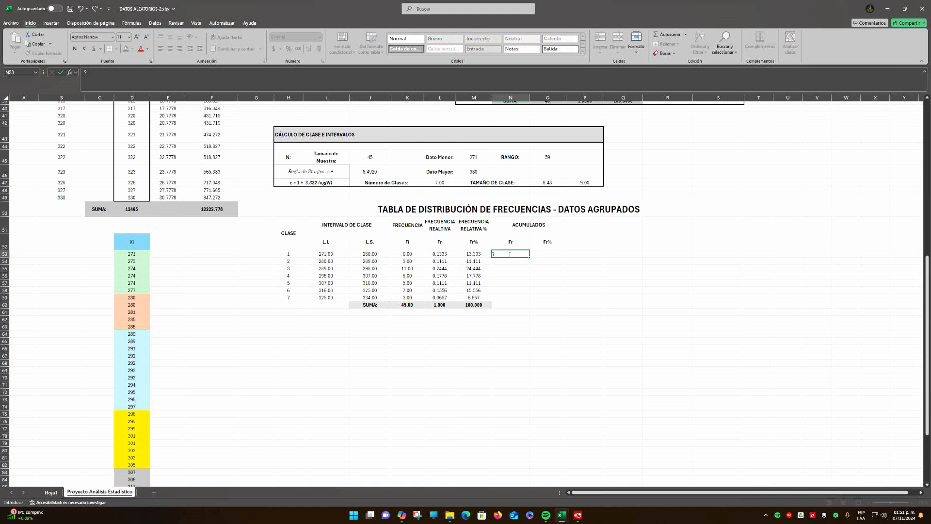
key("BackSpace")
type("=")
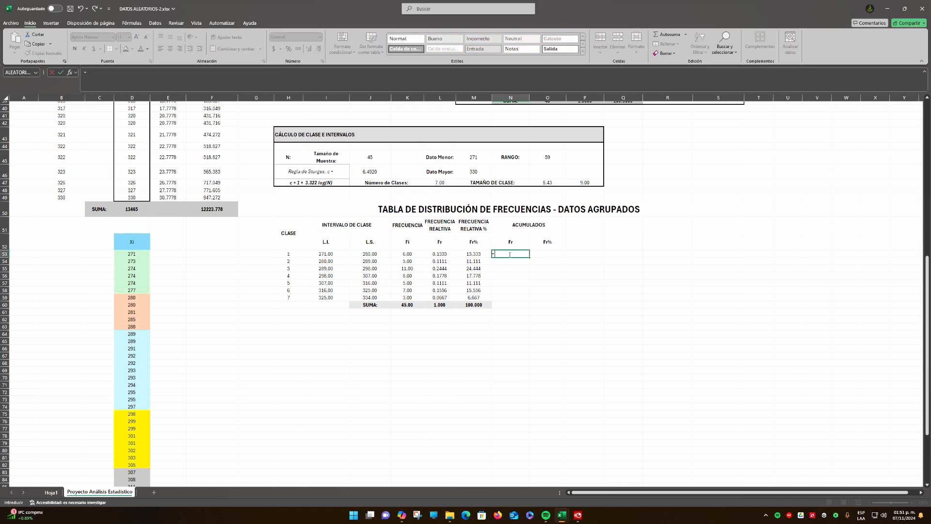
left_click(439, 253)
key("Return")
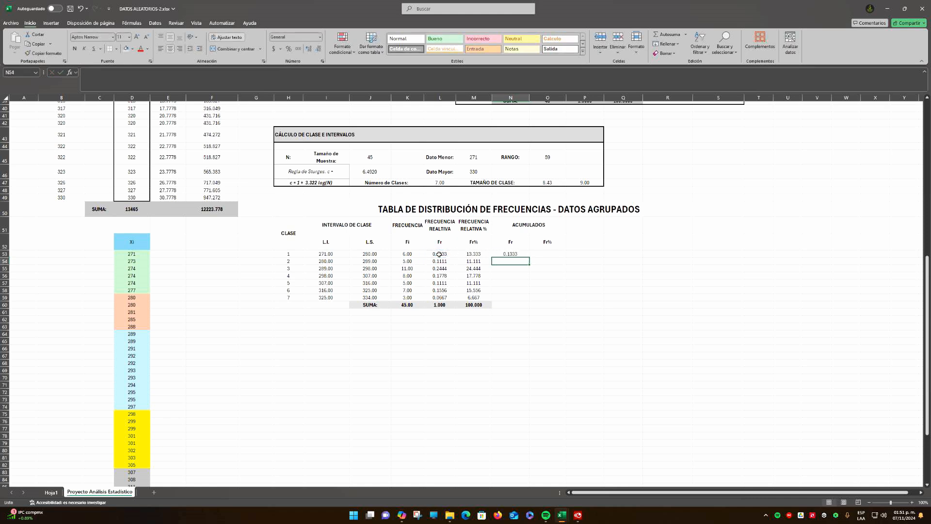
Accumulate the relative frequencies with =N53+L54 in N54 and fill the formula down to N59
type("?")
type("=")
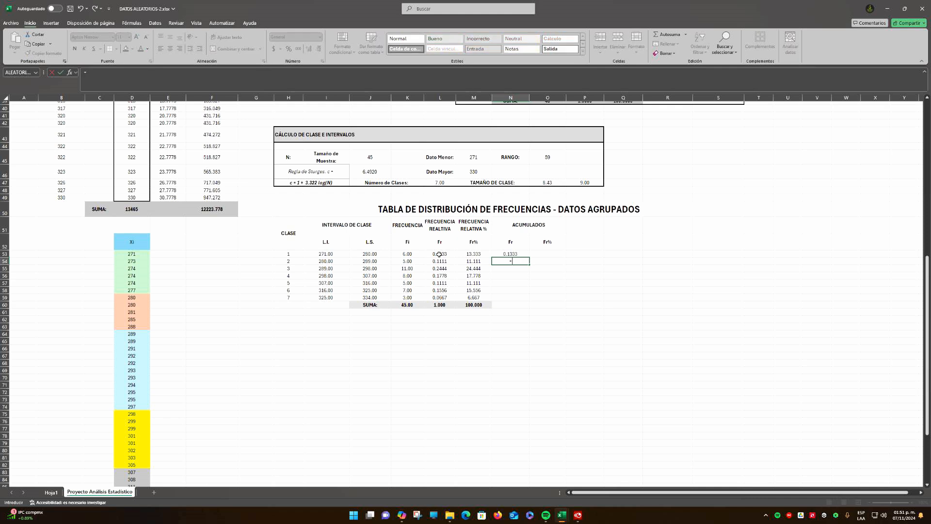
left_click(509, 253)
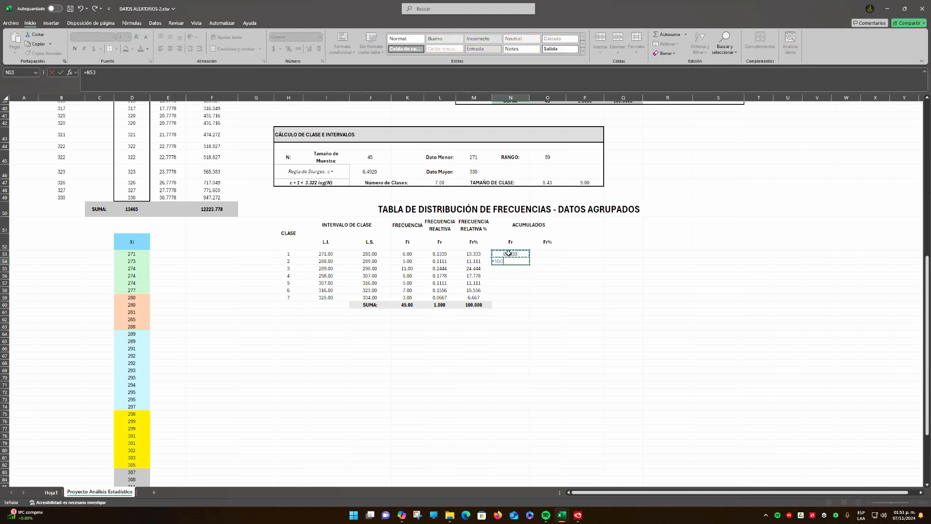
type("+")
left_click(446, 261)
key("Return")
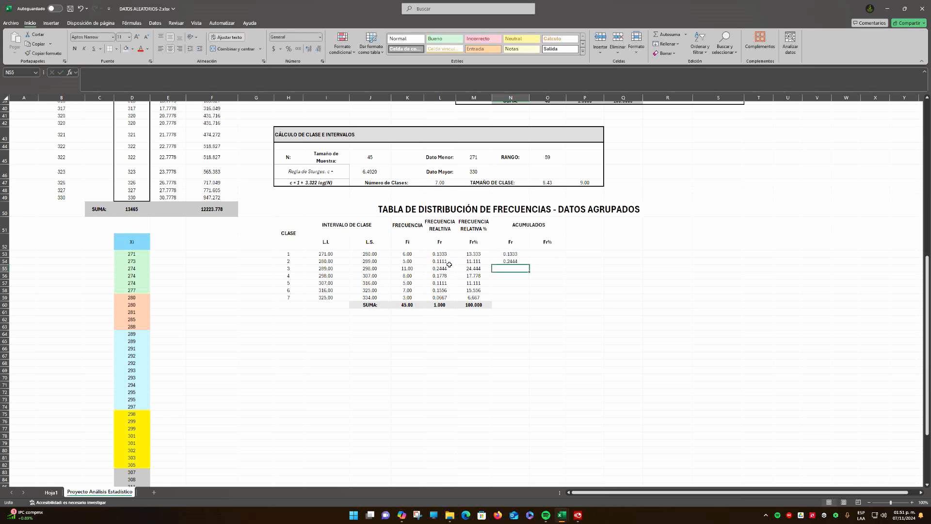
left_click(518, 261)
left_click_drag(529, 264, 527, 300)
left_click(514, 297)
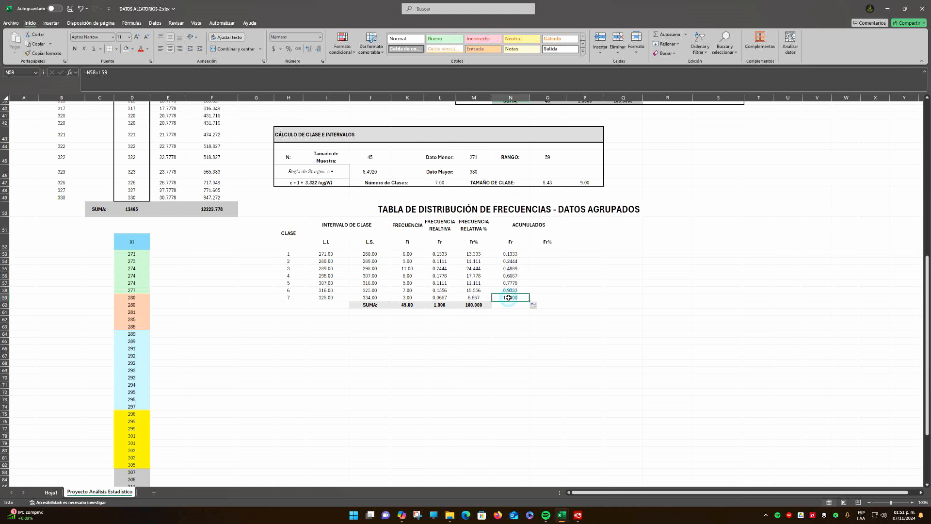
Start the cumulative Fr% column by making O53 equal to the first class's Fr% in M53
left_click(544, 252)
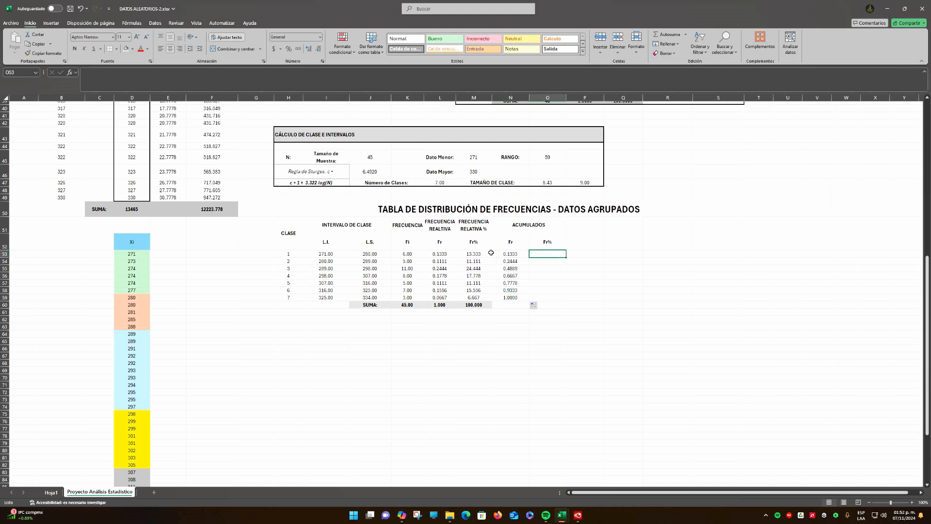
type("=")
left_click(473, 254)
key("Return")
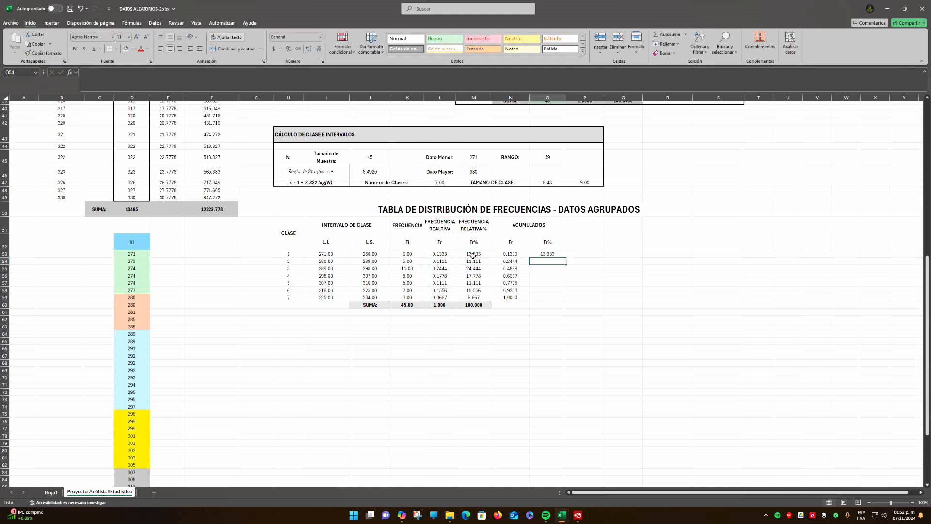
Accumulate the percentages with =O53+M54 in O54 and fill the formula down to O59
type("=")
left_click(547, 254)
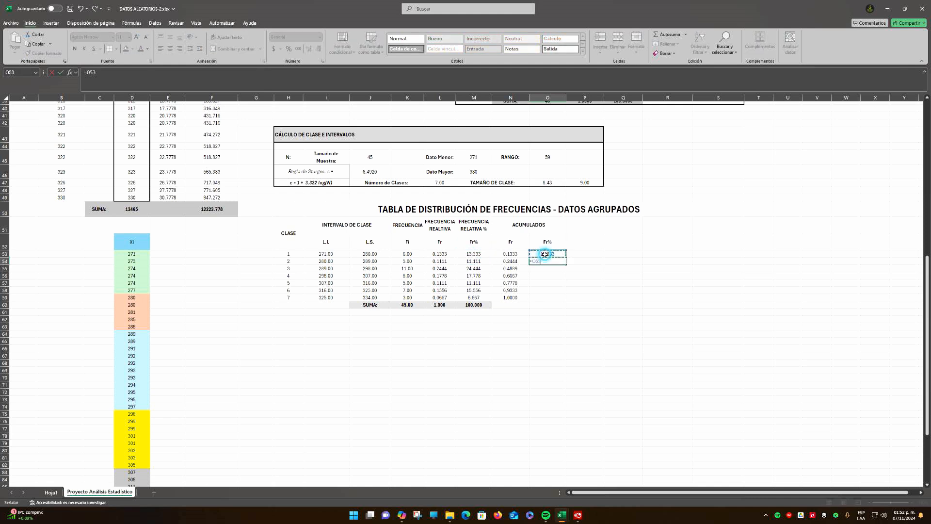
type("+")
left_click(474, 261)
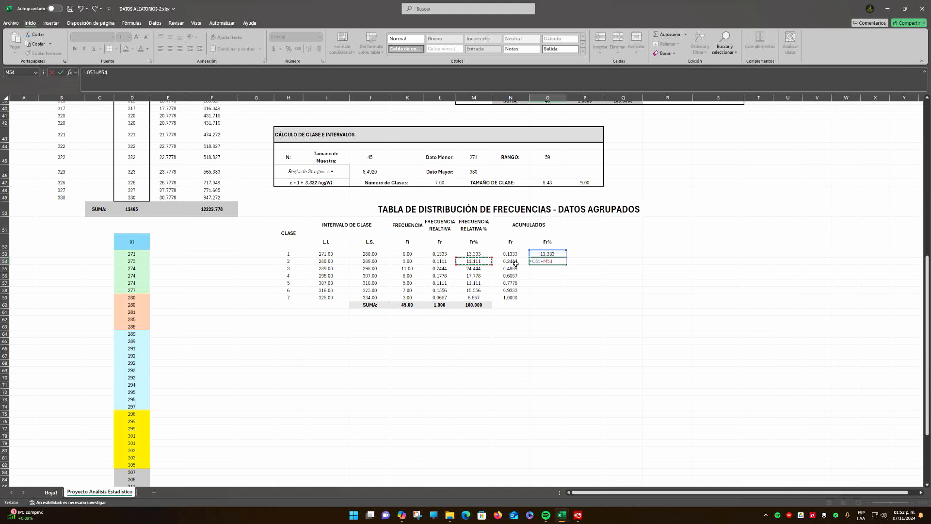
key("Return")
left_click(554, 262)
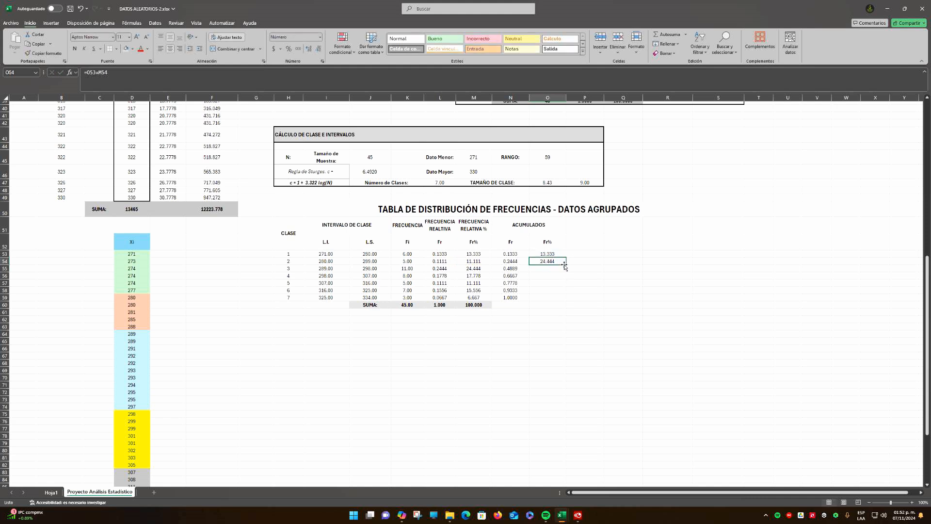
left_click_drag(566, 265, 561, 300)
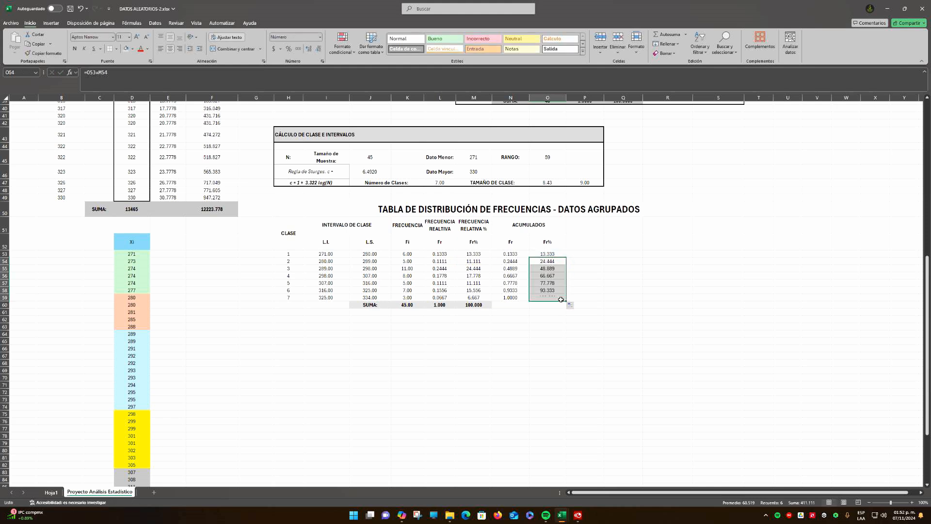
left_click(584, 295)
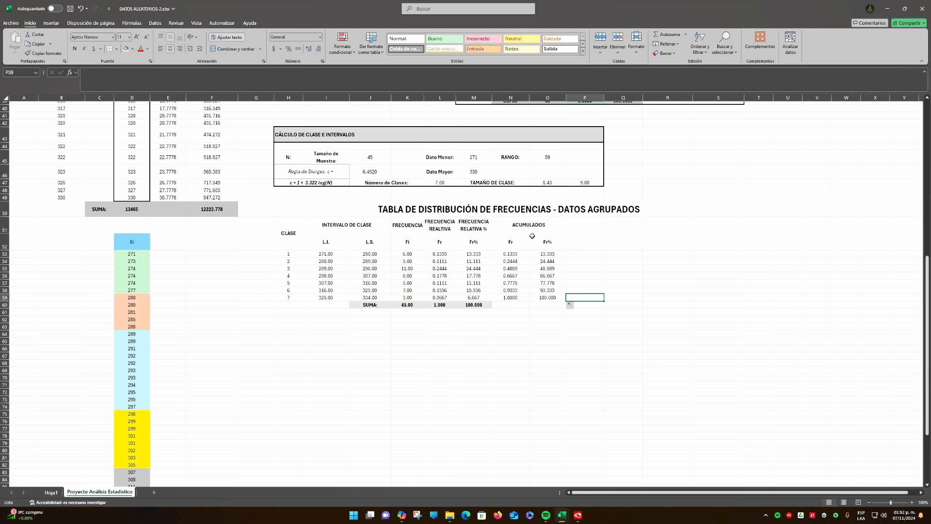
mouse_move(532, 235)
left_mouse_down()
mouse_move(546, 305)
mouse_move(546, 296)
mouse_move(511, 304)
mouse_move(531, 303)
mouse_move(546, 225)
left_mouse_up()
left_click(583, 231)
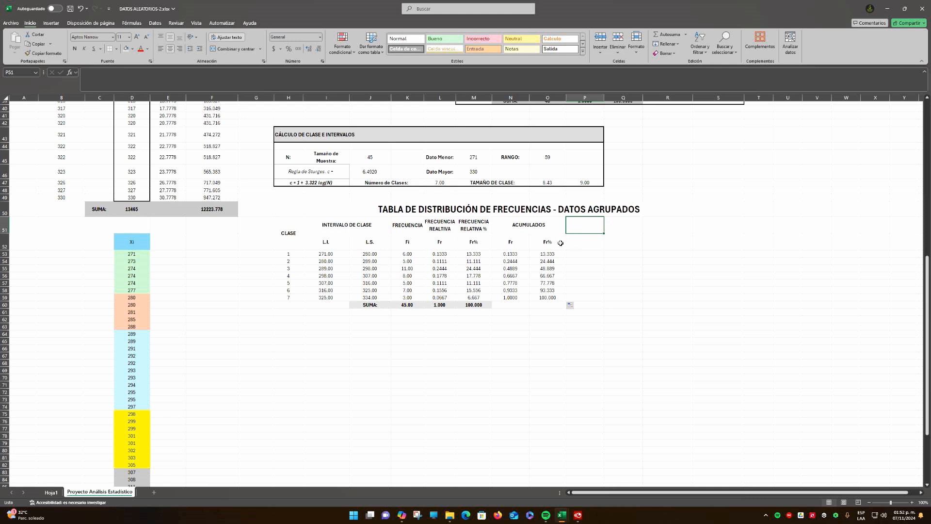
left_click(578, 515)
scroll(604, 272, "up", 2)
scroll(604, 272, "up", 5)
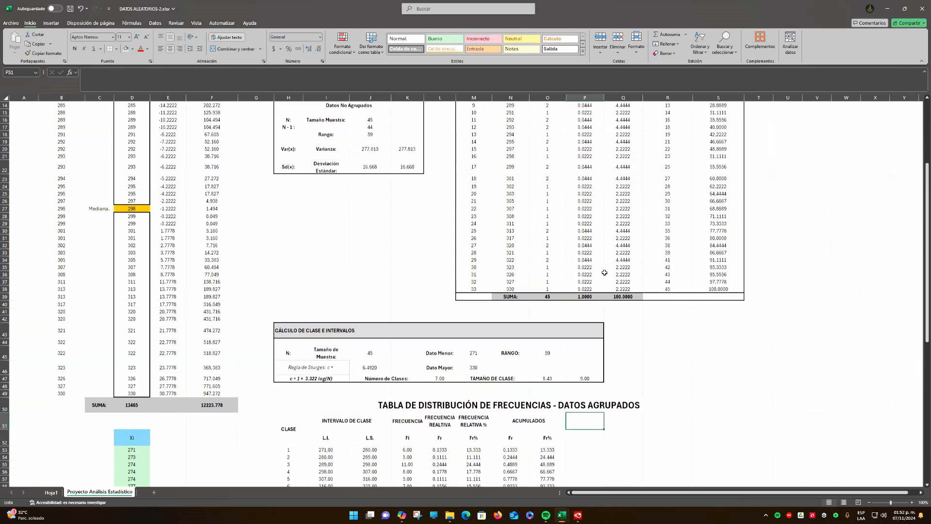
scroll(604, 273, "down", 9)
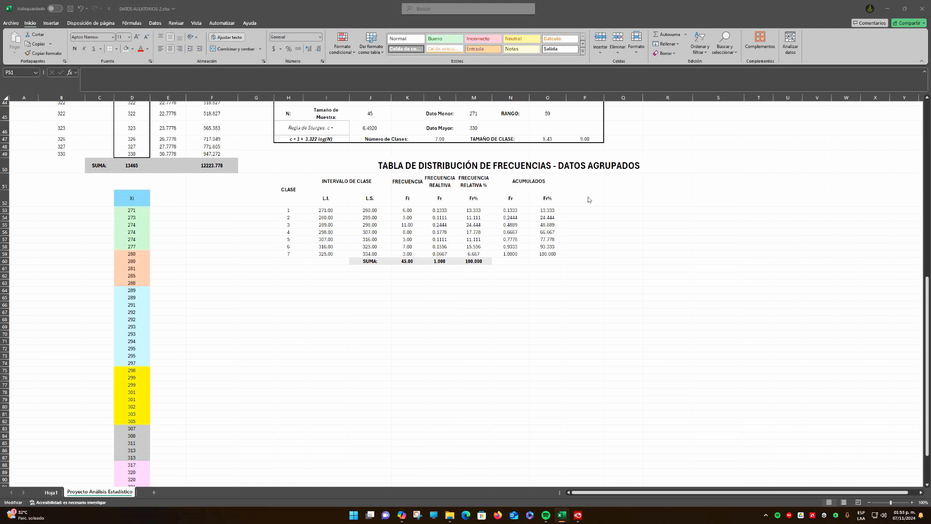
Enter the heading MARCA DE CLASE in P51 and merge and center it across P51:P52
left_click(586, 187)
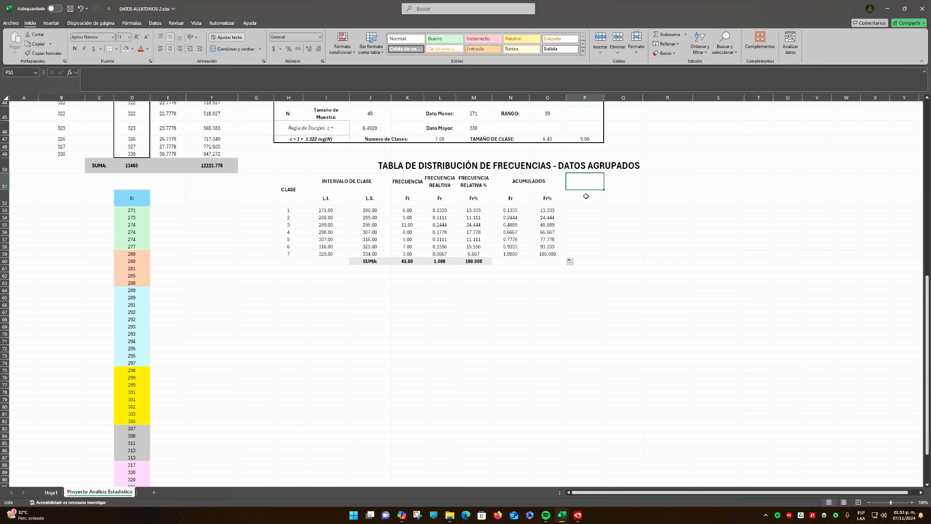
type("MCA.")
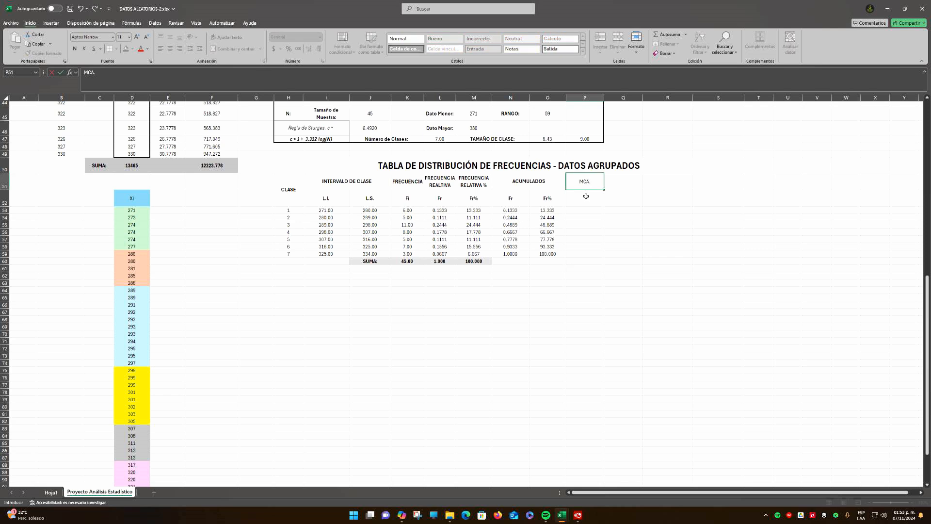
key("BackSpace")
type("CA DE CLASE")
key("Return")
left_click_drag(588, 183, 586, 199)
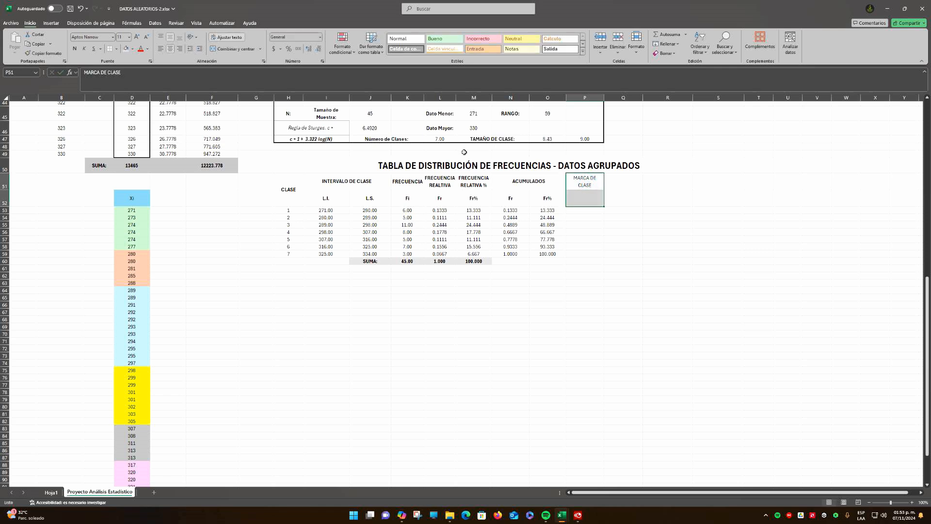
left_click(238, 51)
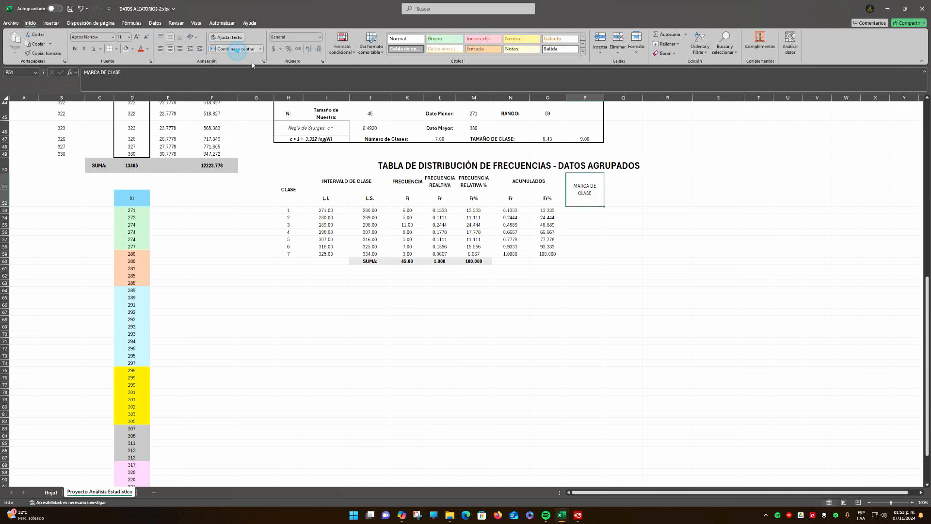
Calculate the first class mark in P53 with =(J53+I53)/2 and show it with two decimals
left_click(589, 211)
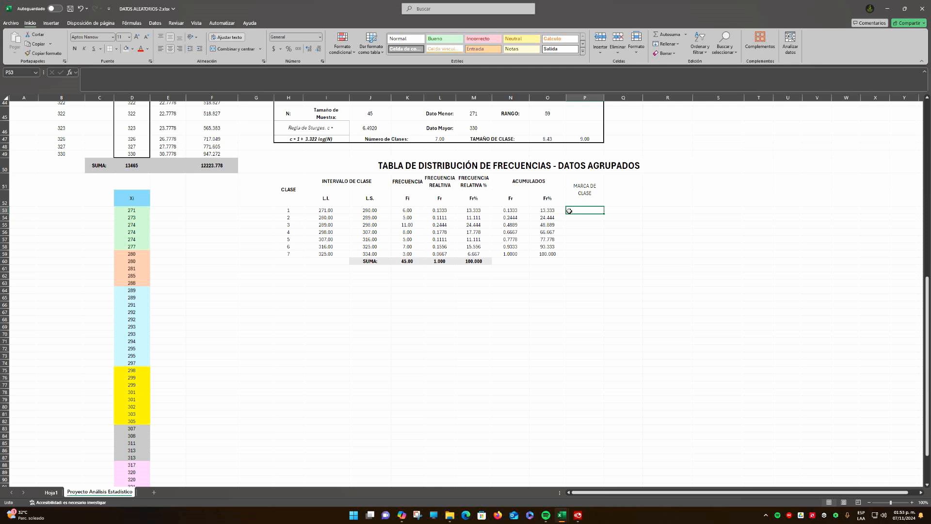
type("?")
type("=")
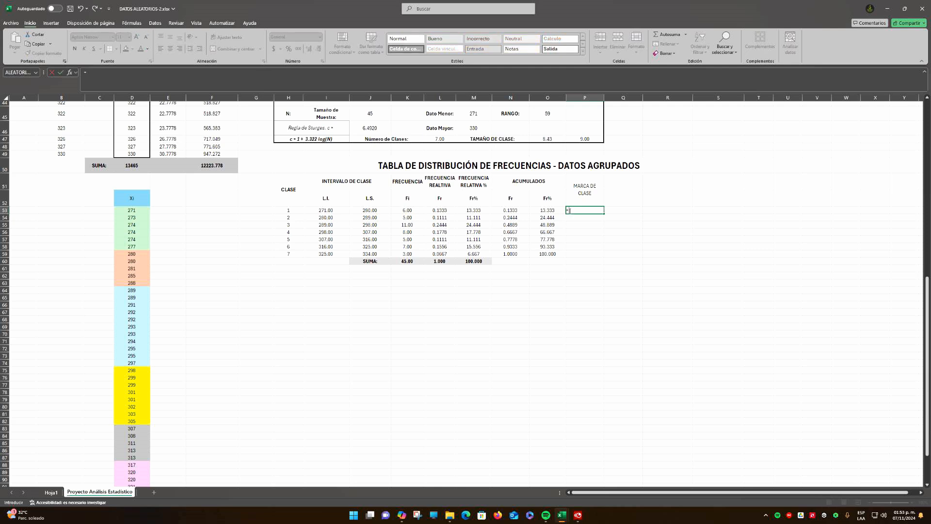
left_click(378, 211)
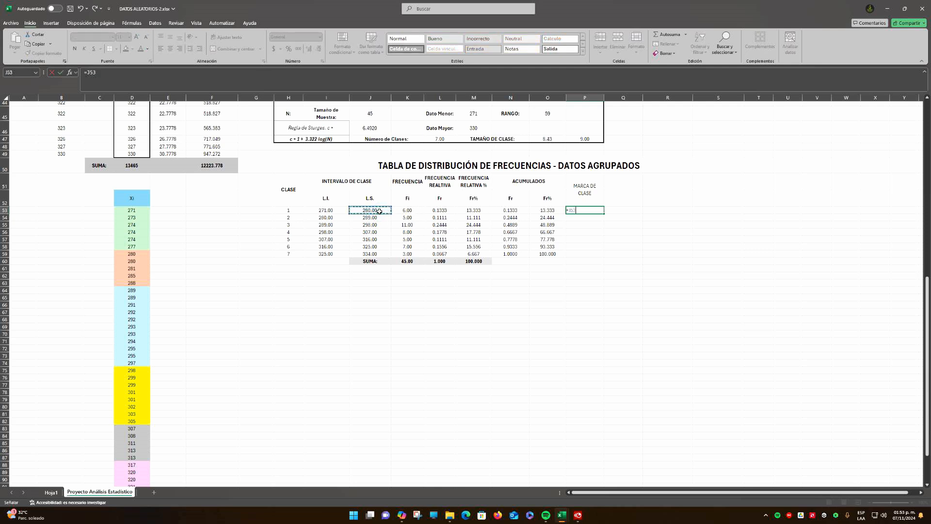
key("BackSpace")
key("BackSpace")
key("BackSpace")
type("(")
left_click(377, 210)
type("+")
left_click(327, 210)
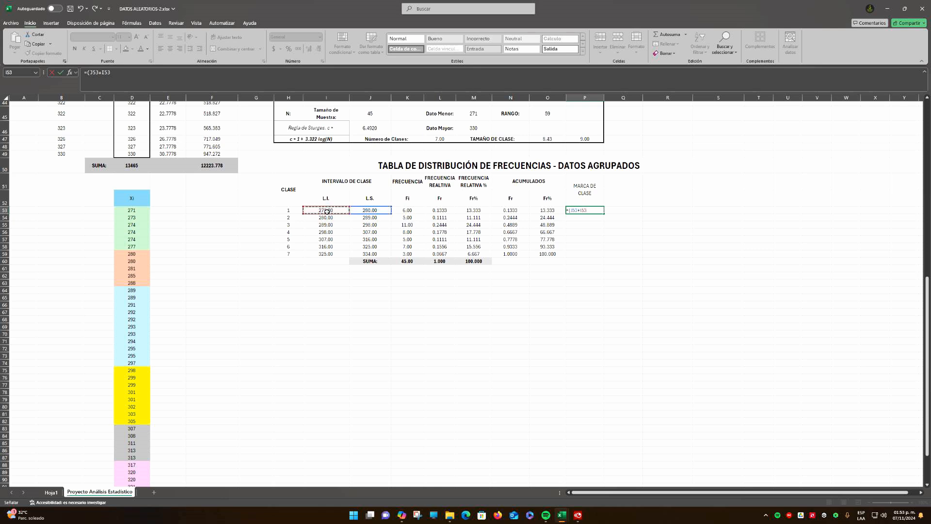
type("(")
key("Return")
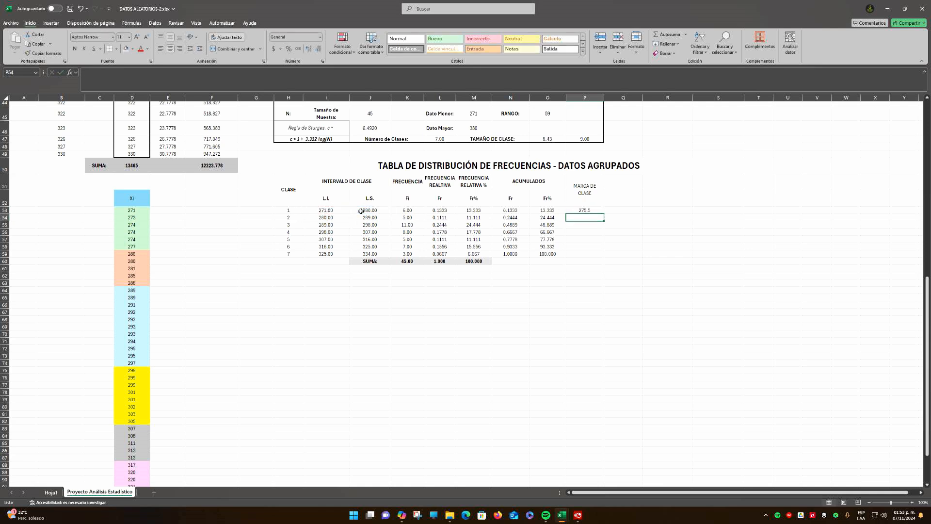
left_click(582, 208)
left_click(308, 49)
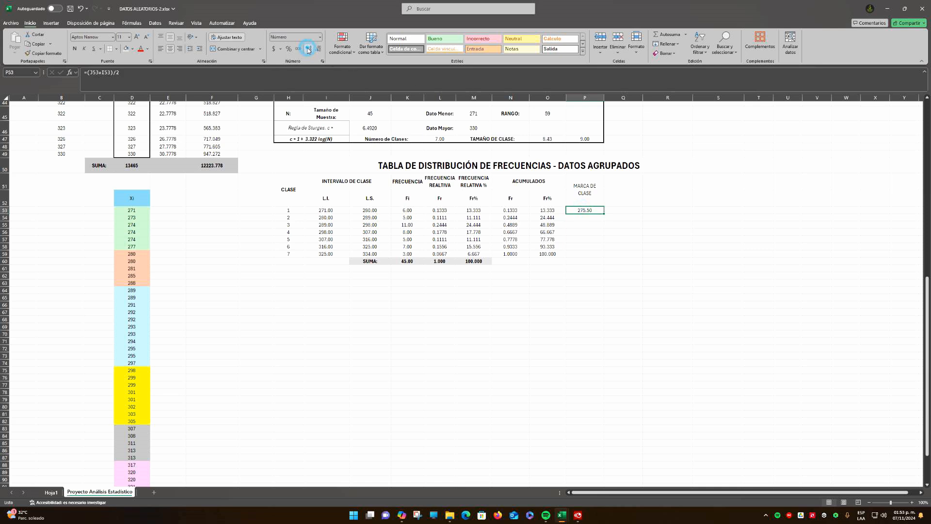
Show the first class mark in P53 with three decimals and fill its formula down to P59
left_click(308, 50)
left_click_drag(603, 214, 600, 258)
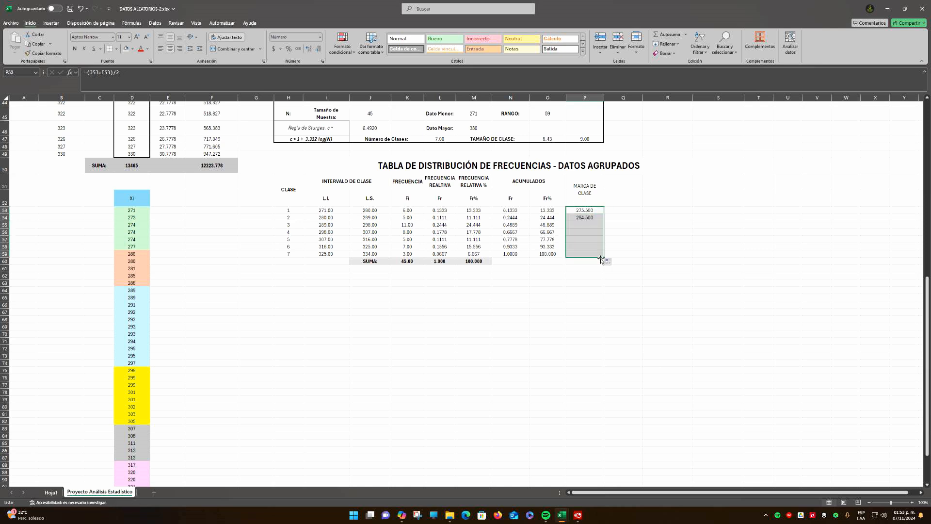
left_click(623, 233)
Make the MARCA DE CLASE heading in P51 bold
left_click(582, 192)
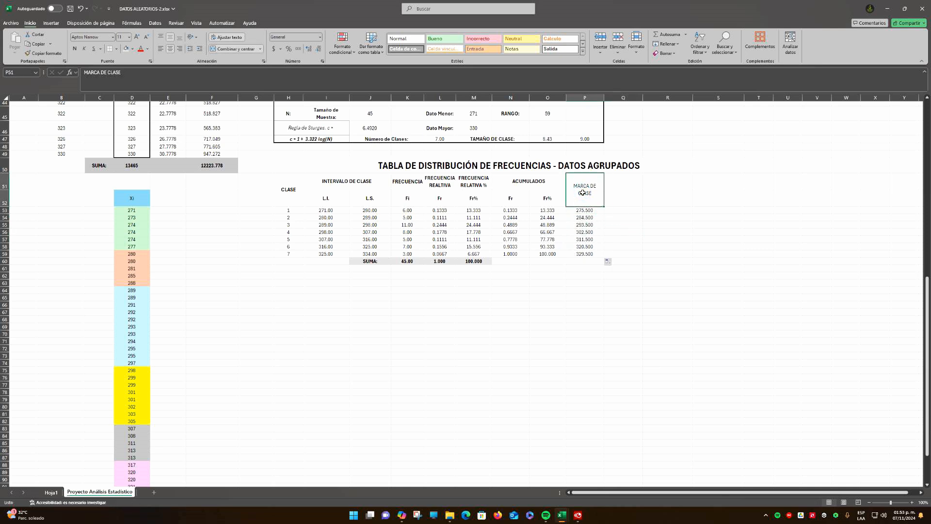
key("ctrl+n")
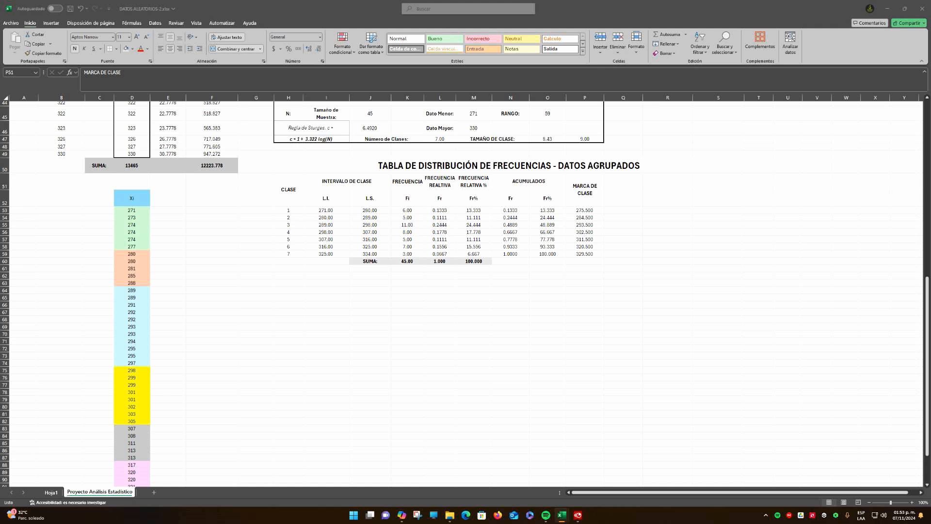
left_click(495, 294)
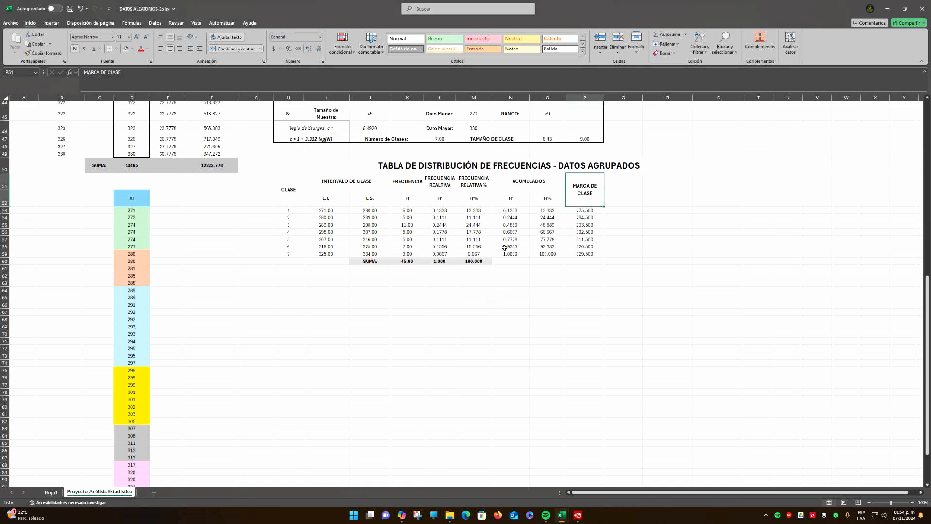
Put a thick outside border around the whole grouped-data frequency table, H51:P60
left_click_drag(298, 182, 537, 261)
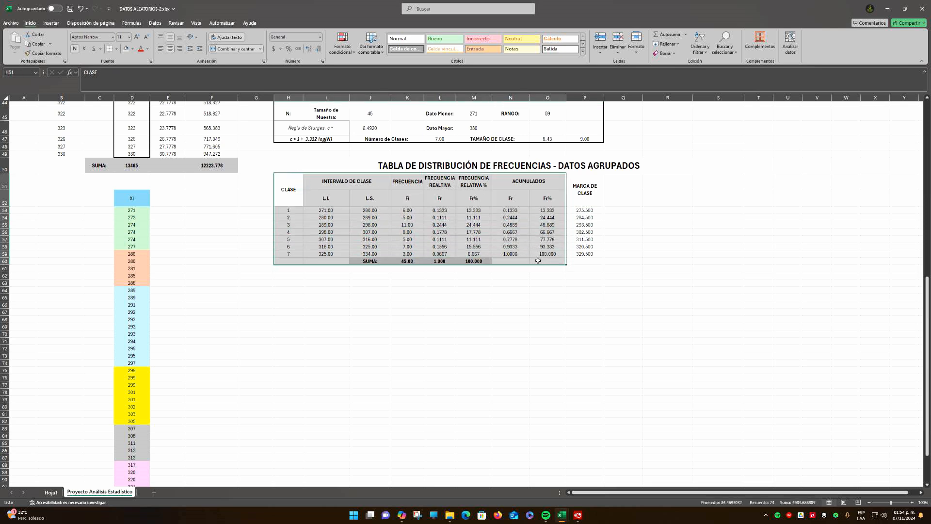
left_click_drag(586, 201, 294, 197)
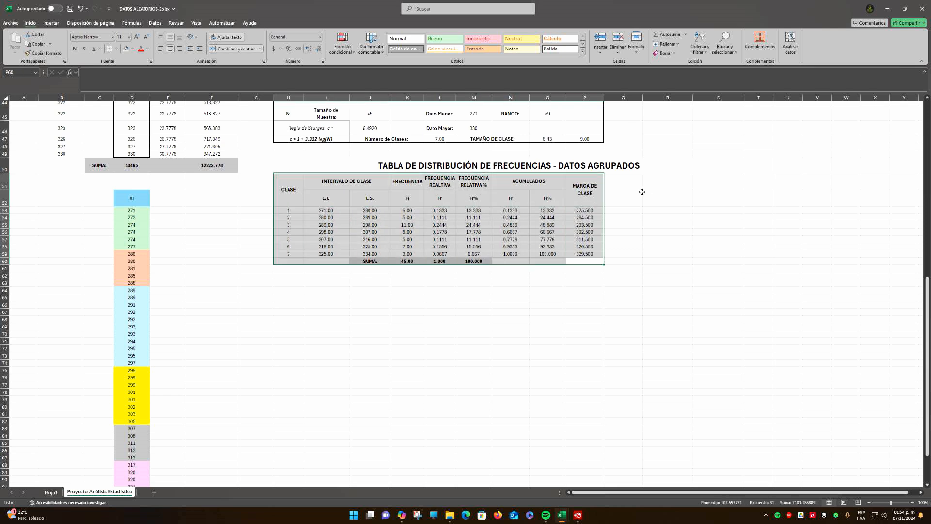
left_click(622, 183)
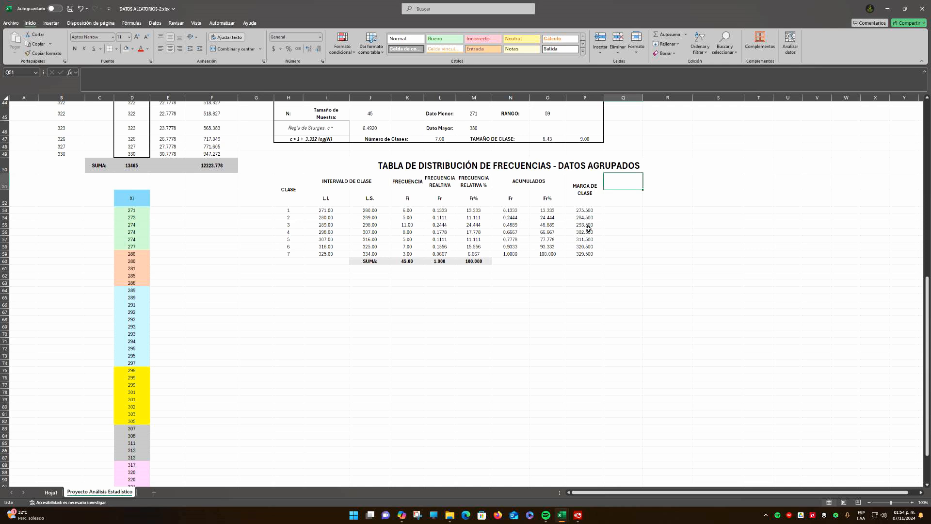
left_click_drag(588, 260, 281, 194)
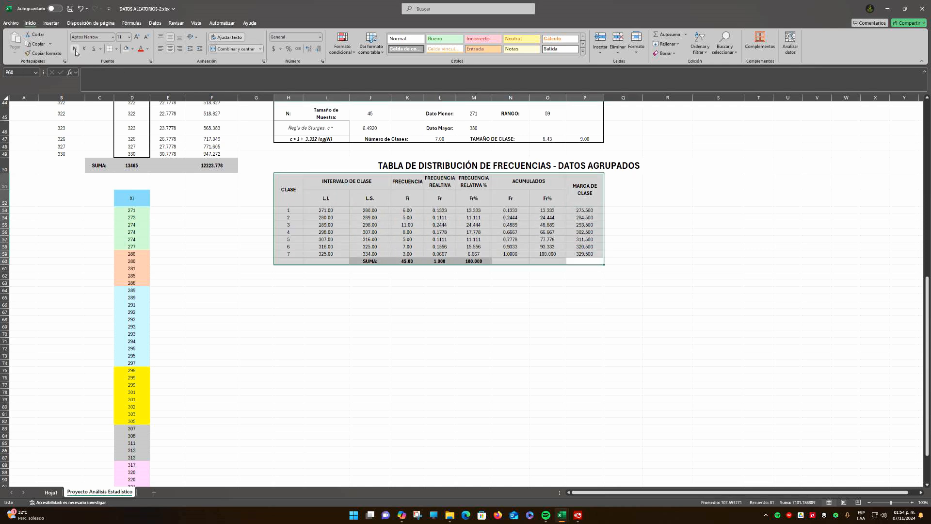
left_click(116, 49)
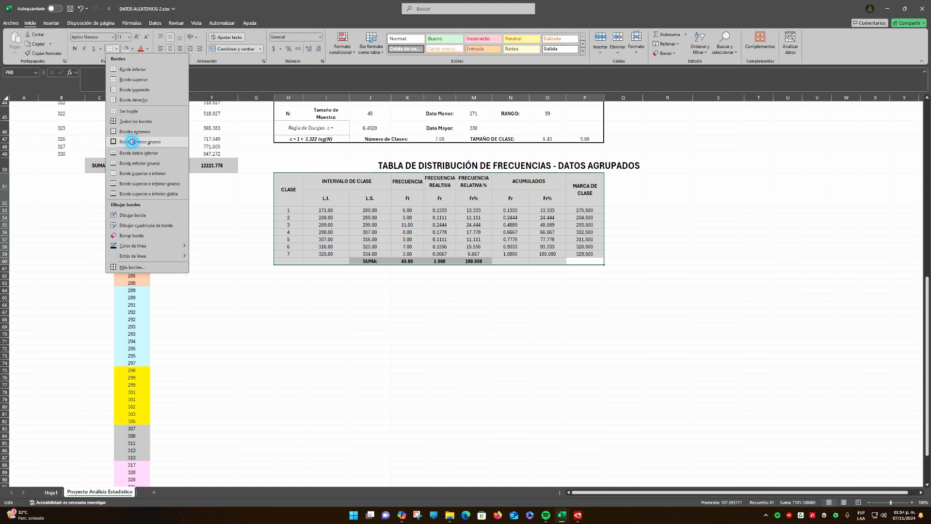
left_click(123, 132)
Fill the table's header cells H51:P52 with a light blue theme color
left_click_drag(293, 185, 584, 193)
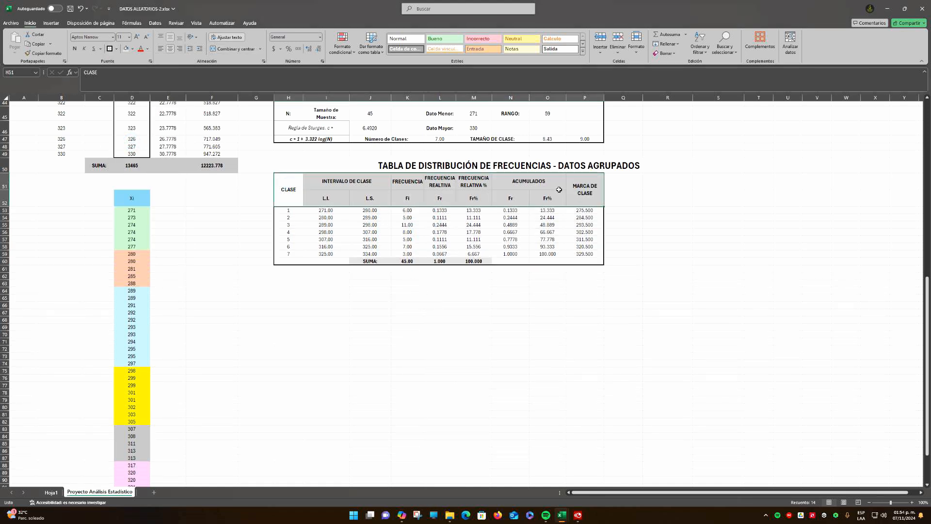
left_click(132, 50)
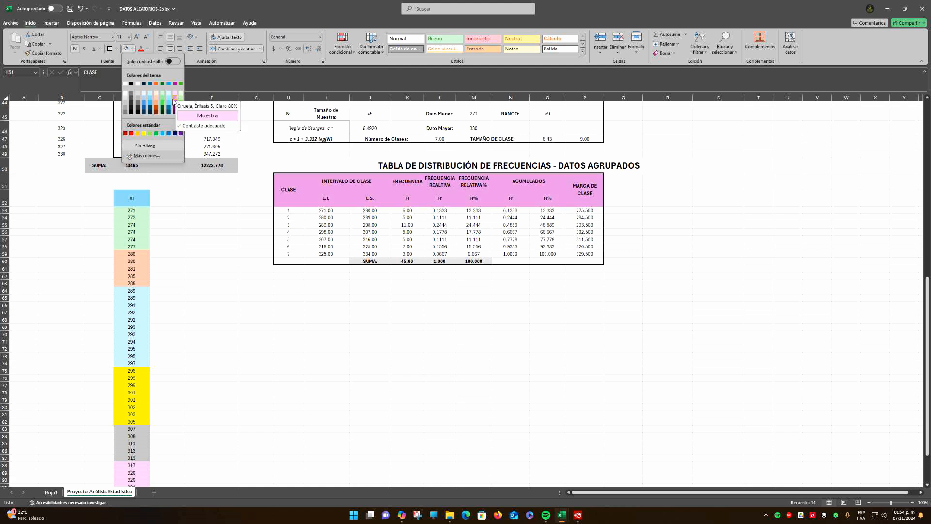
left_click(145, 96)
left_click(648, 237)
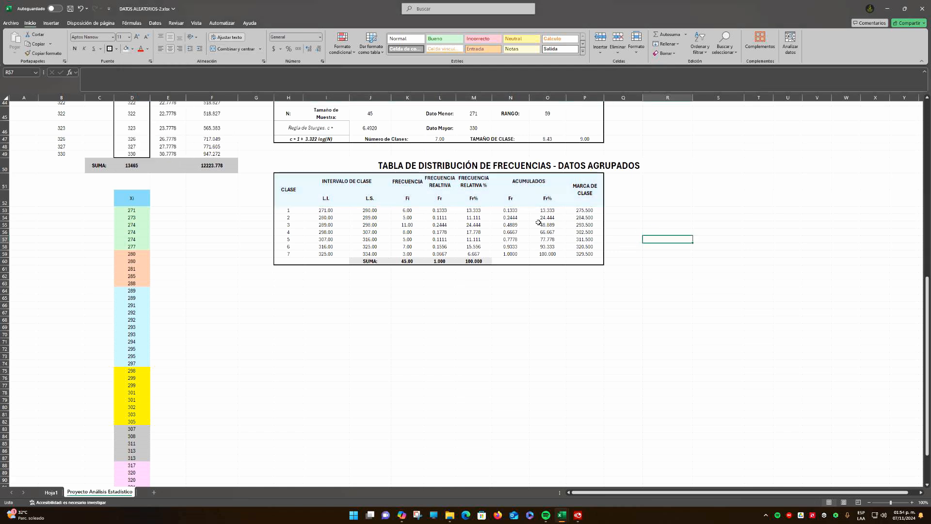
Apply all borders to the table's header cells H51:P52
left_click_drag(301, 189, 597, 193)
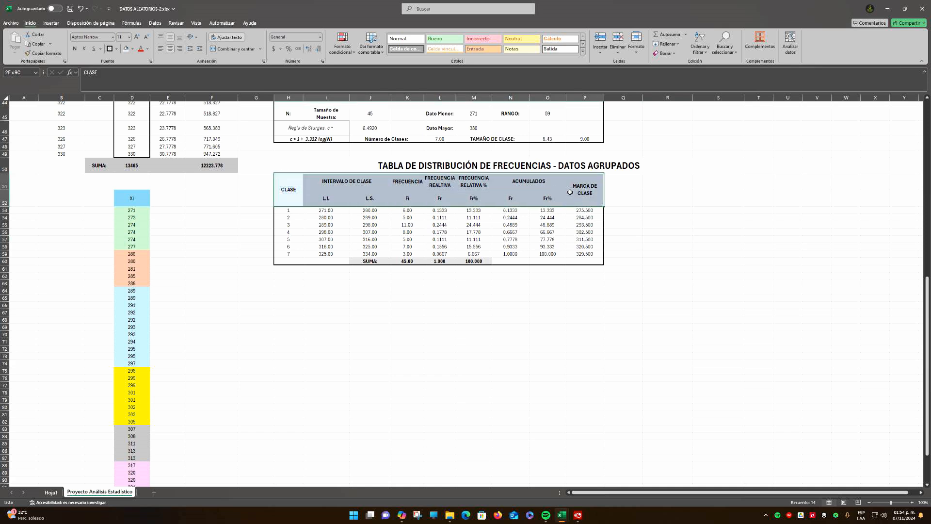
left_click(117, 49)
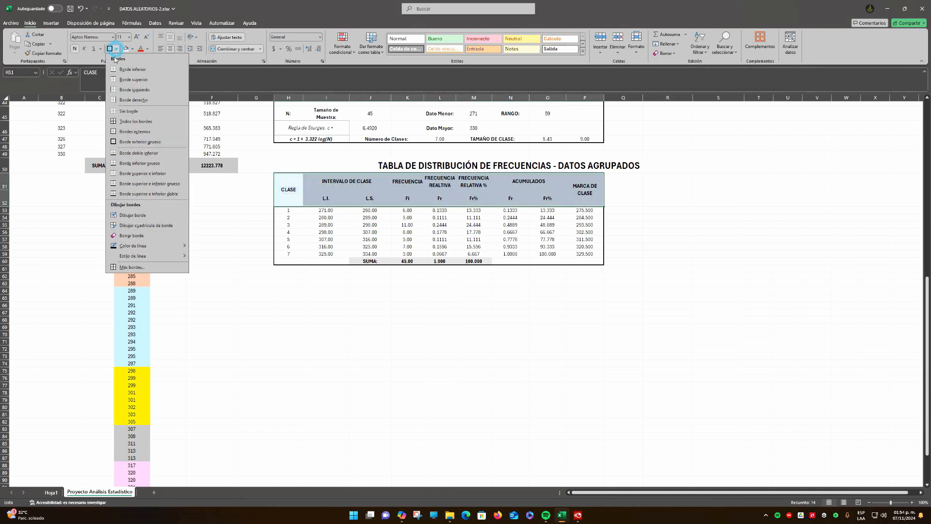
left_click(135, 122)
left_click(623, 217)
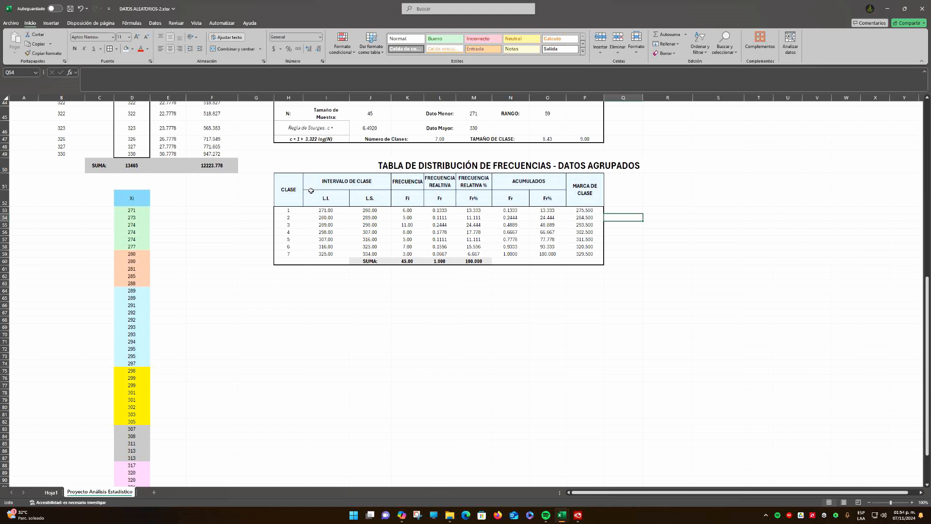
Outline the header block H51:P52 with a thick outside border
left_click_drag(293, 189, 594, 194)
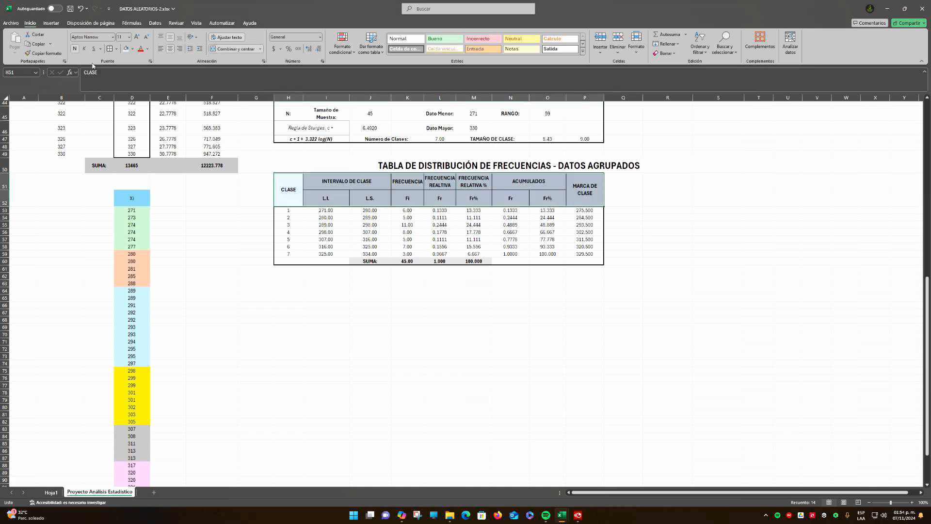
left_click(117, 49)
left_click(134, 138)
left_click(474, 298)
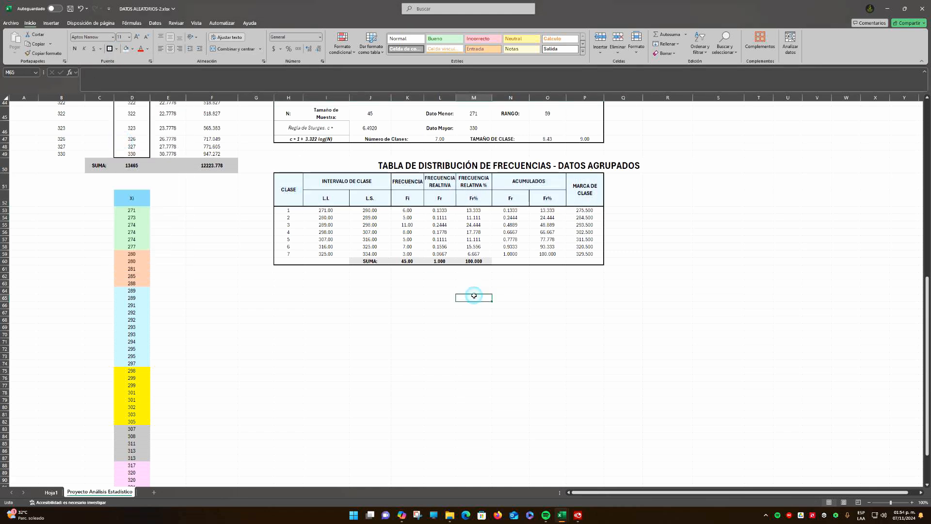
left_click(592, 318)
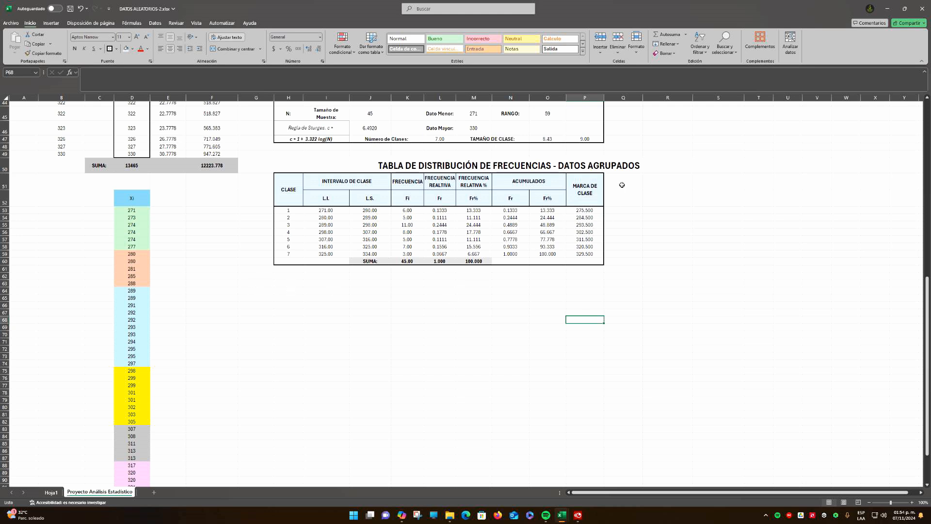
left_click(600, 198)
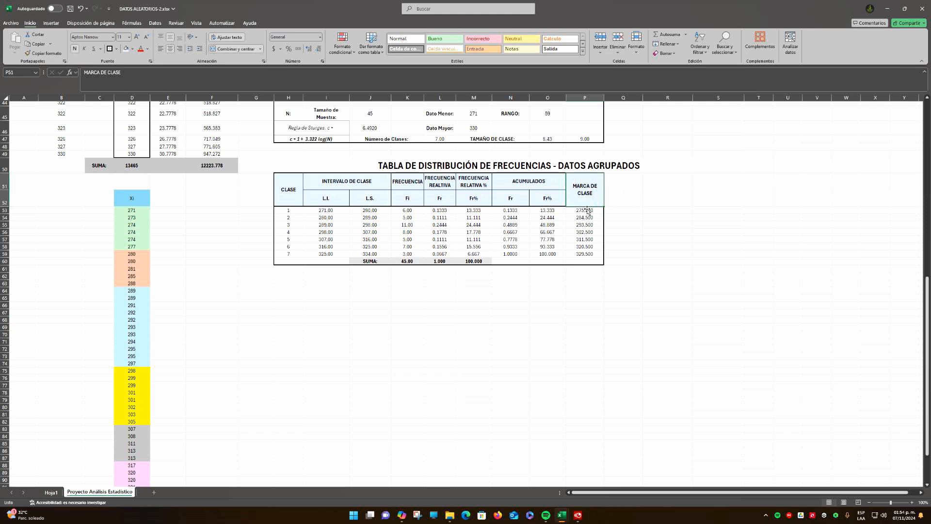
left_click_drag(407, 210, 410, 240)
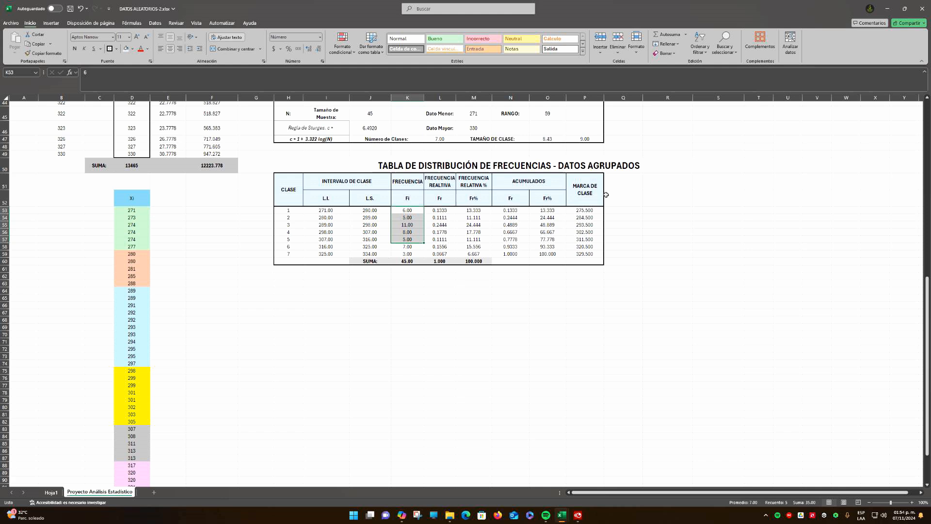
left_click(625, 182)
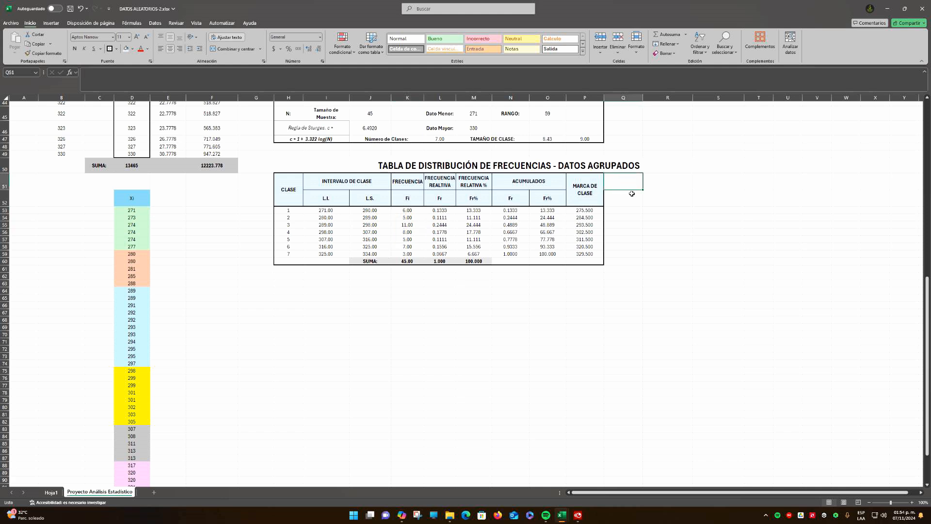
left_click(627, 193)
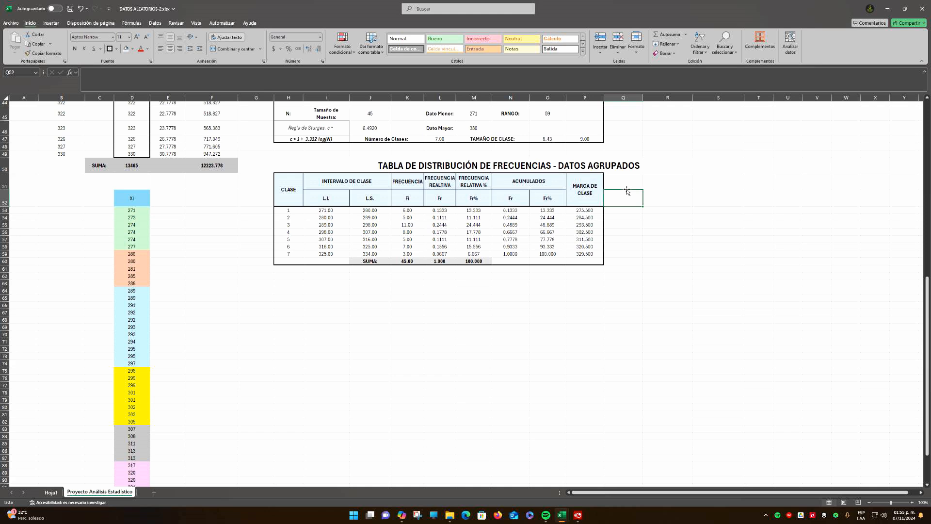
Enter the heading MEDIDAS DE TENDENCIA CENTRAL in H64 below the frequency table
left_click(294, 291)
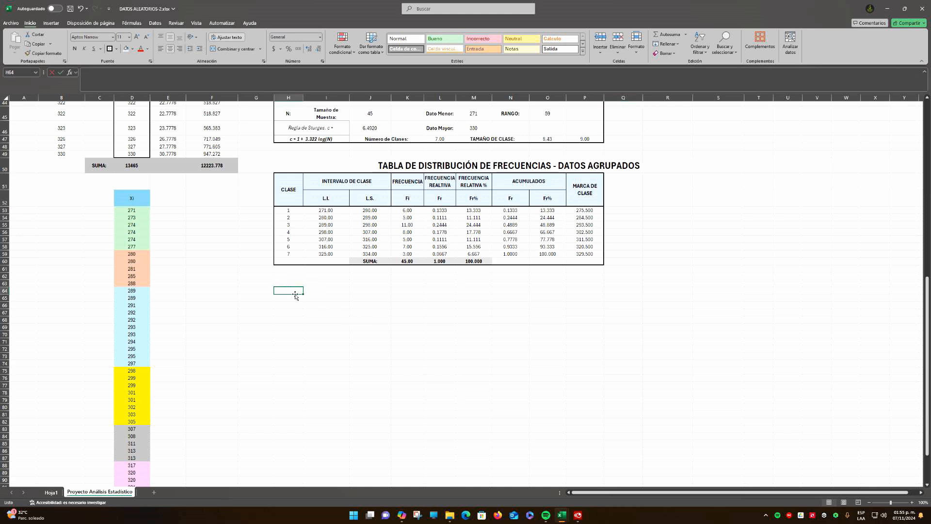
type("MEDIDAS DE")
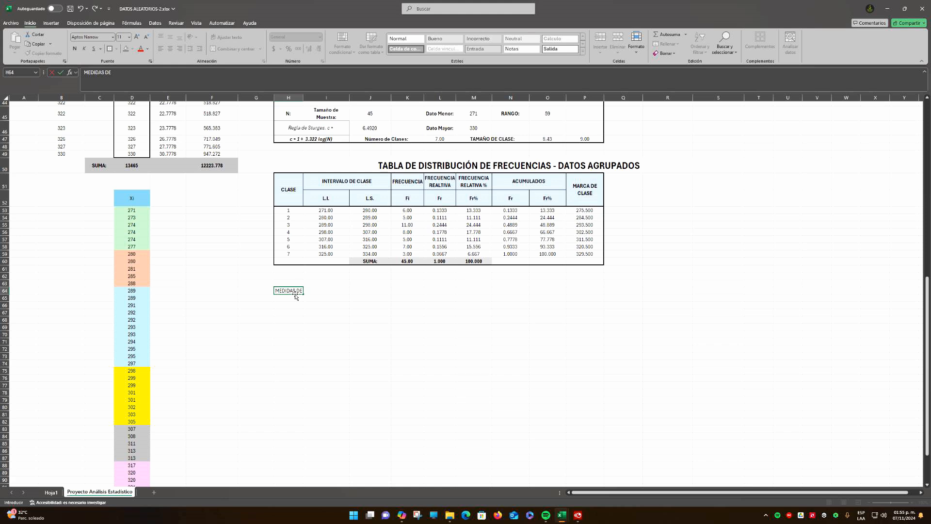
type(" TENDENCIA CENTRAL DE")
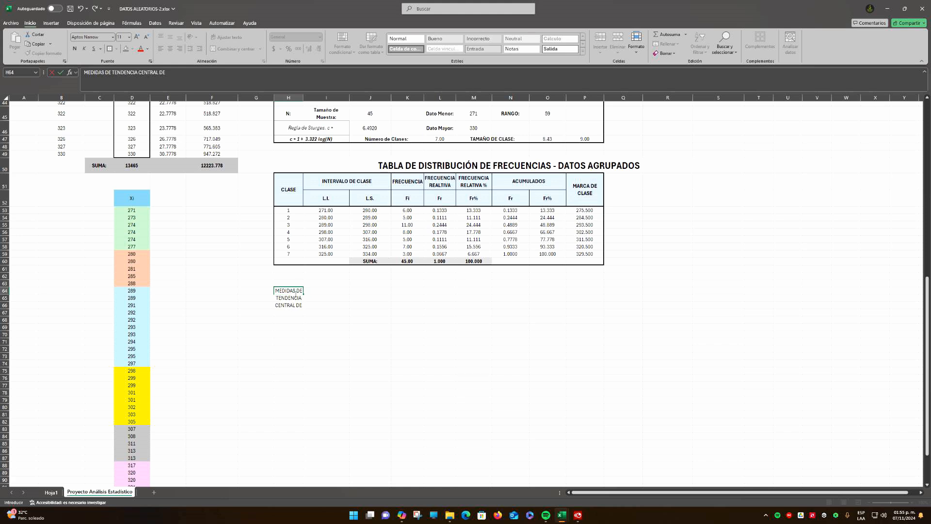
key("BackSpace")
key("BackSpace")
key("BackSpace")
key("Return")
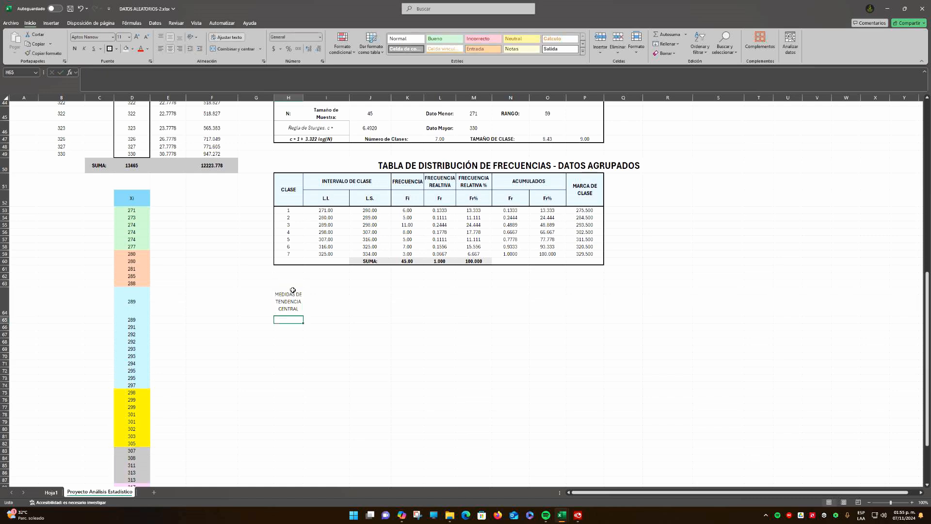
Copy the Medidas de Tendencia Central title and its Datos No Agrupados subtitle from H4:K5 to H64
scroll(299, 302, "up", 13)
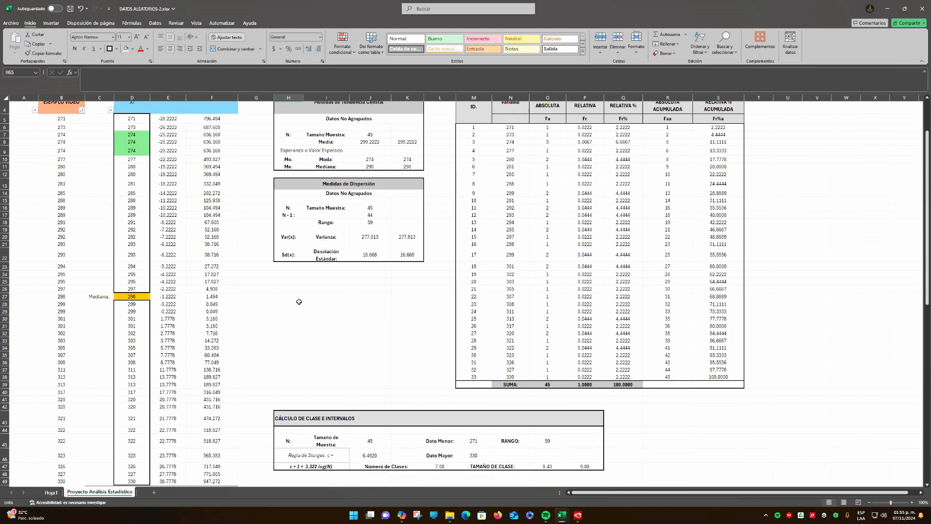
scroll(300, 301, "up", 1)
left_click_drag(329, 148, 334, 160)
key("ctrl+c")
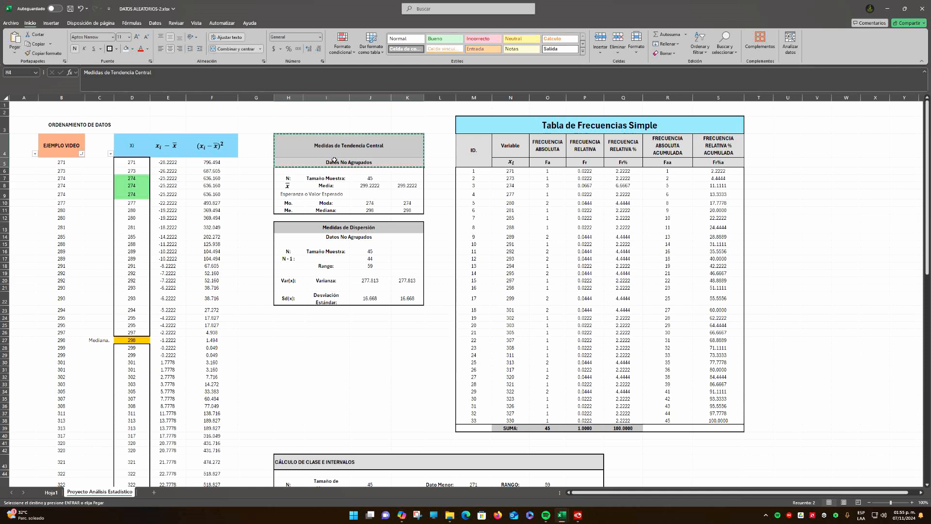
scroll(362, 243, "down", 14)
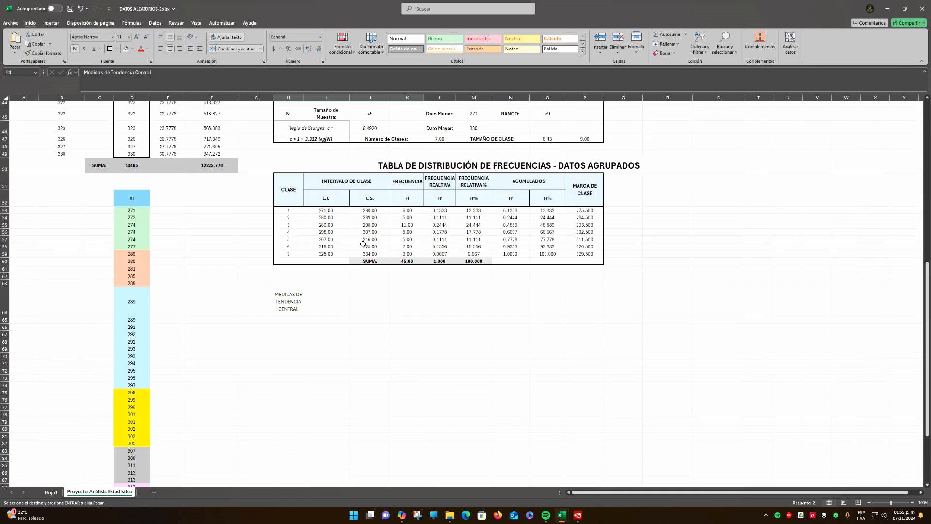
left_click(293, 302)
key("ctrl+v")
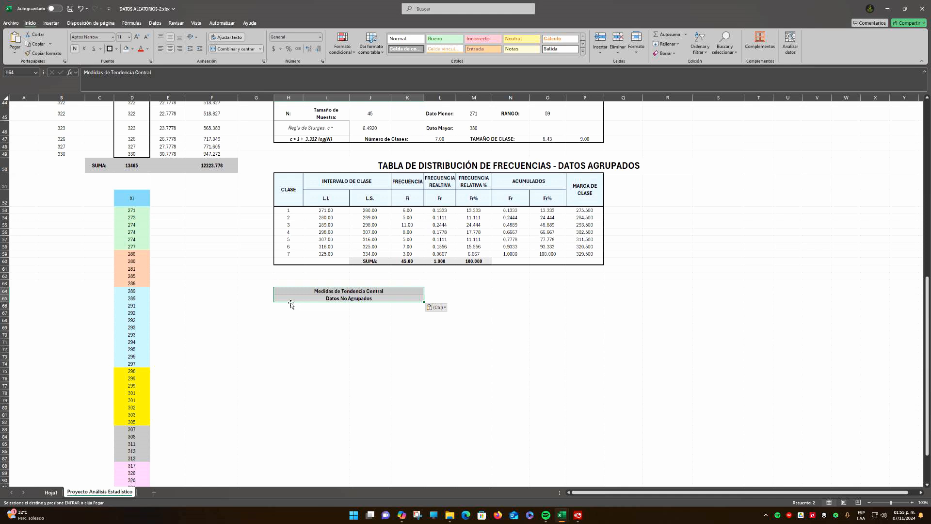
Change the copied subtitle in H65 to Datos Agrupados
left_click(334, 300)
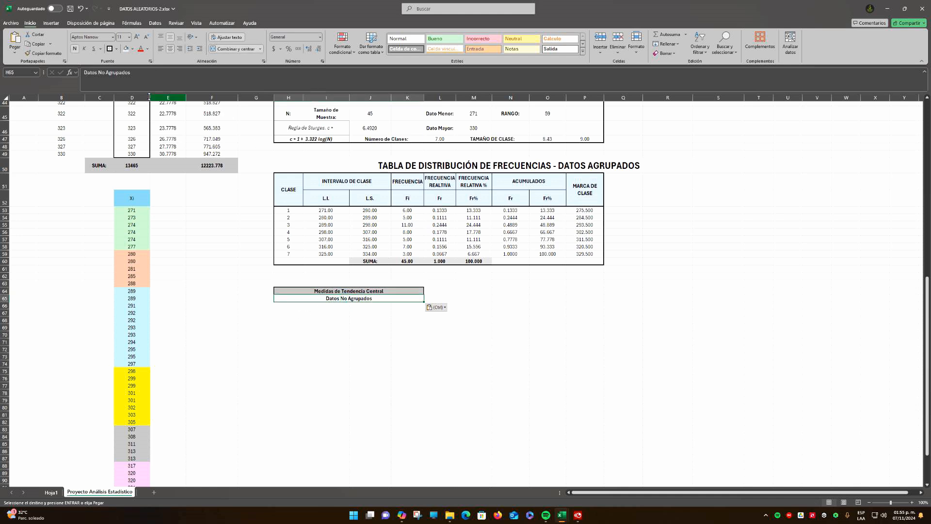
left_click(105, 72)
key("BackSpace")
key("BackSpace")
key("BackSpace")
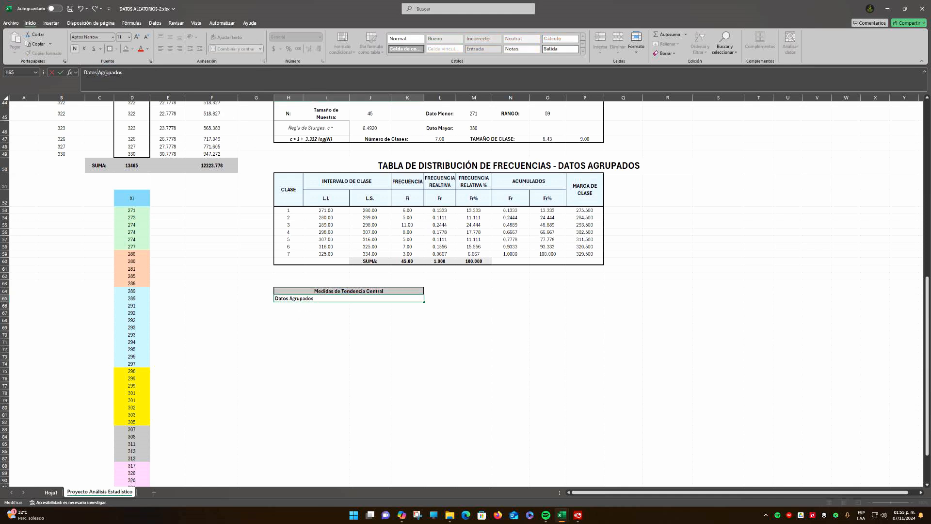
key("Return")
scroll(388, 379, "up", 13)
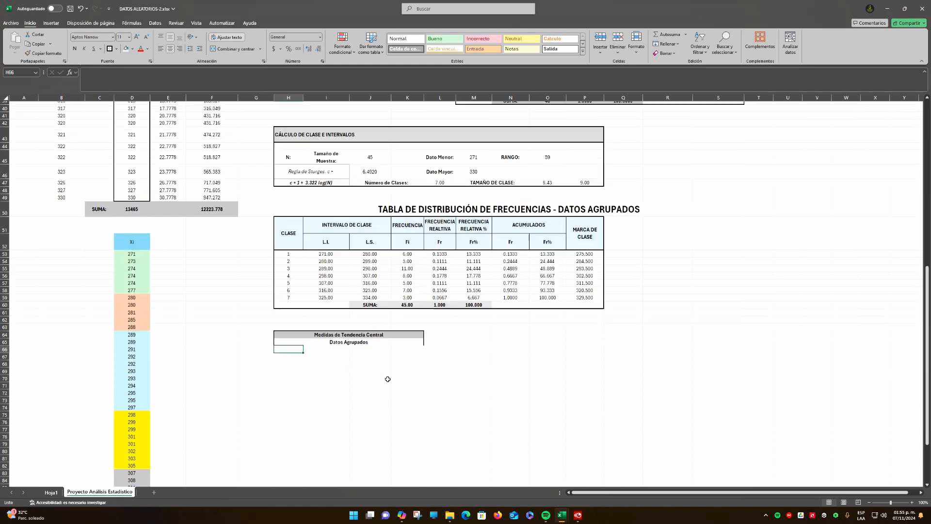
scroll(388, 379, "up", 2)
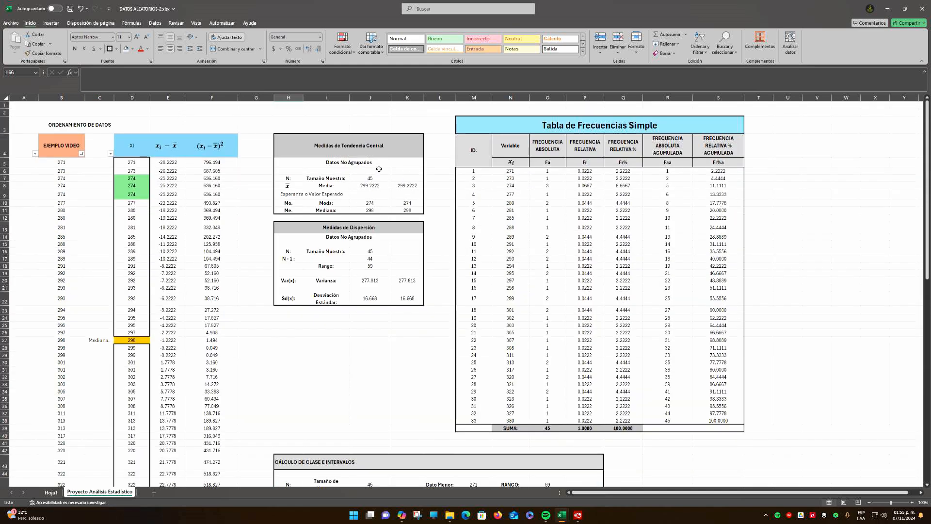
scroll(393, 188, "down", 17)
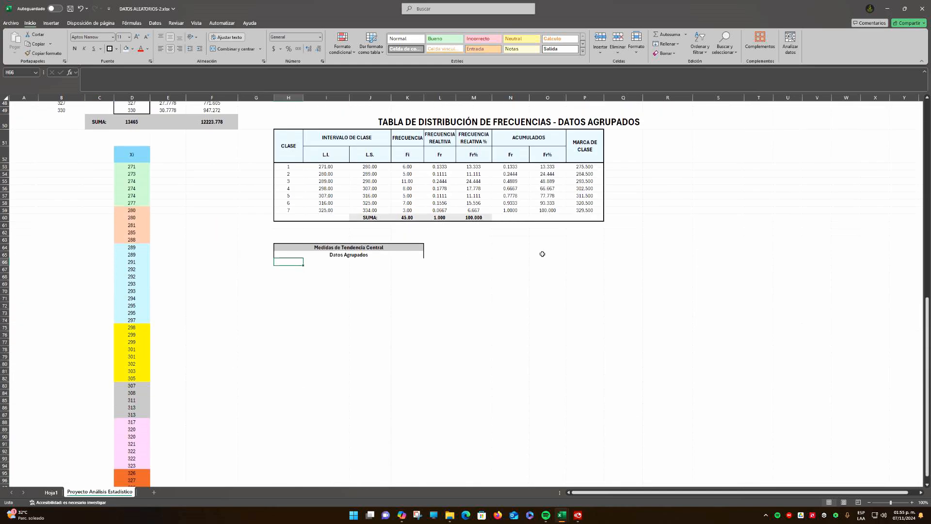
Enter the heading MCA. CLASE * Fi in Q52, beside the MARCA DE CLASE column of the grouped-data table
scroll(417, 254, "up", 4)
left_click_drag(291, 256, 609, 306)
left_click(554, 333)
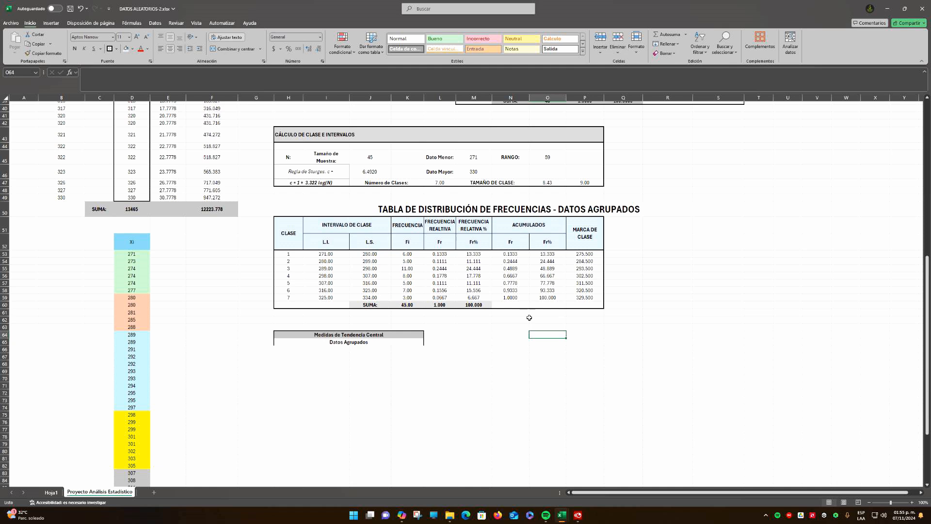
left_click(626, 245)
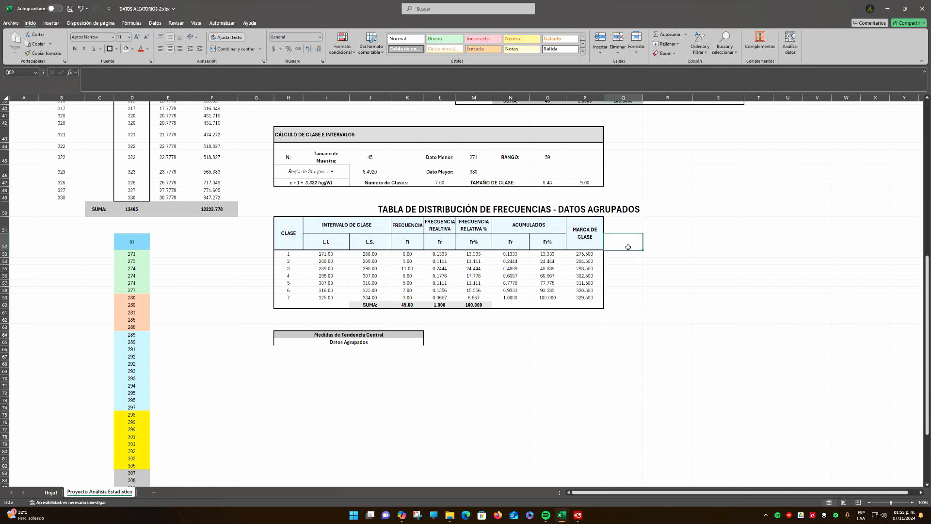
type("MCA. CLASE * Fi")
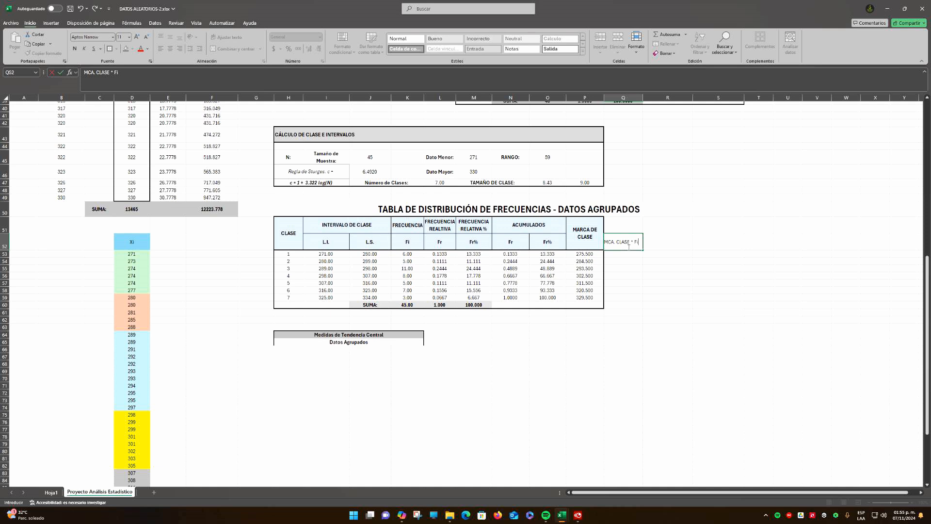
key("Return")
Widen column Q slightly, then merge and center Q51:Q52 and make the heading bold
left_click_drag(643, 98, 646, 98)
left_click_drag(625, 226, 625, 243)
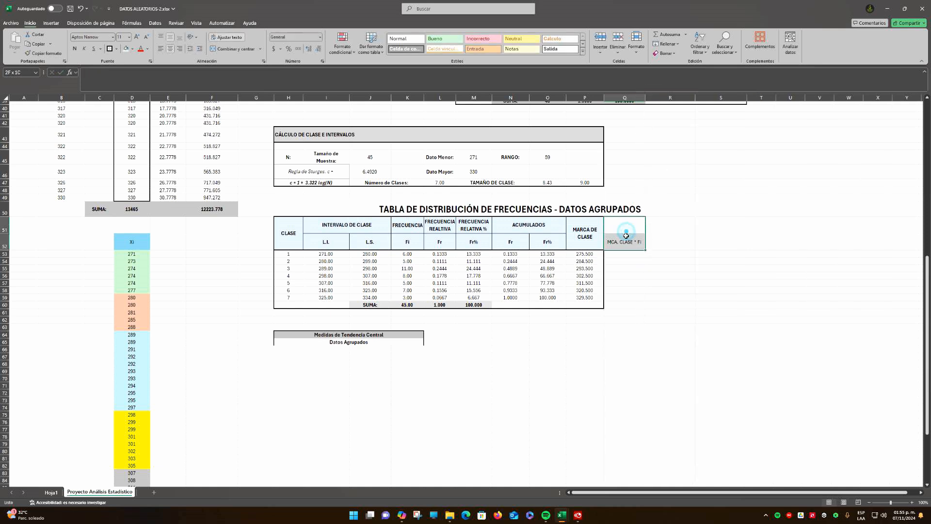
left_click(231, 51)
key("ctrl+n")
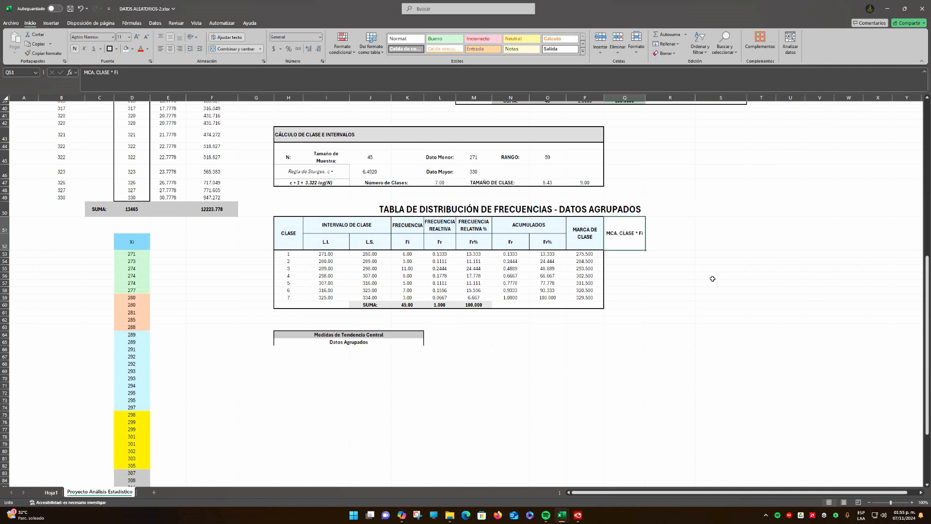
Enter the formula =P53*K53 in Q53 to multiply the first class mark by its frequency
left_click(620, 254)
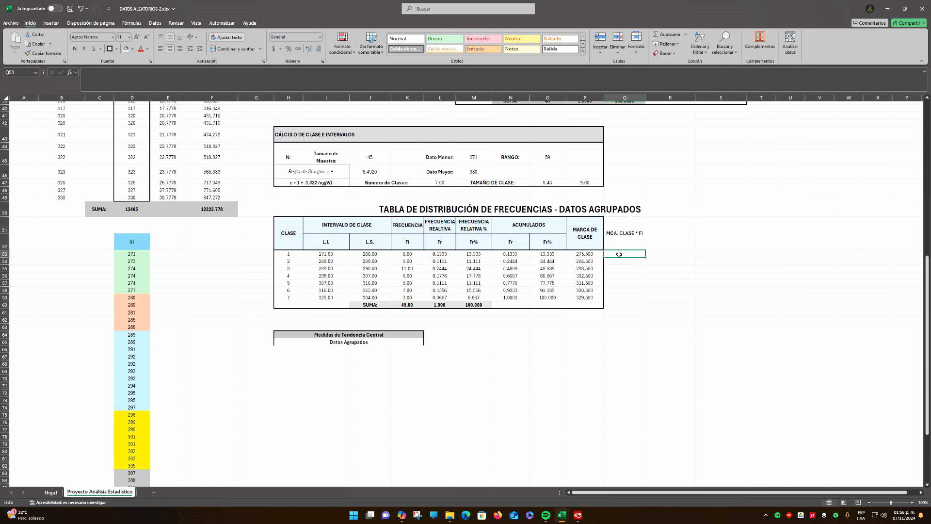
type("=")
left_click(585, 254)
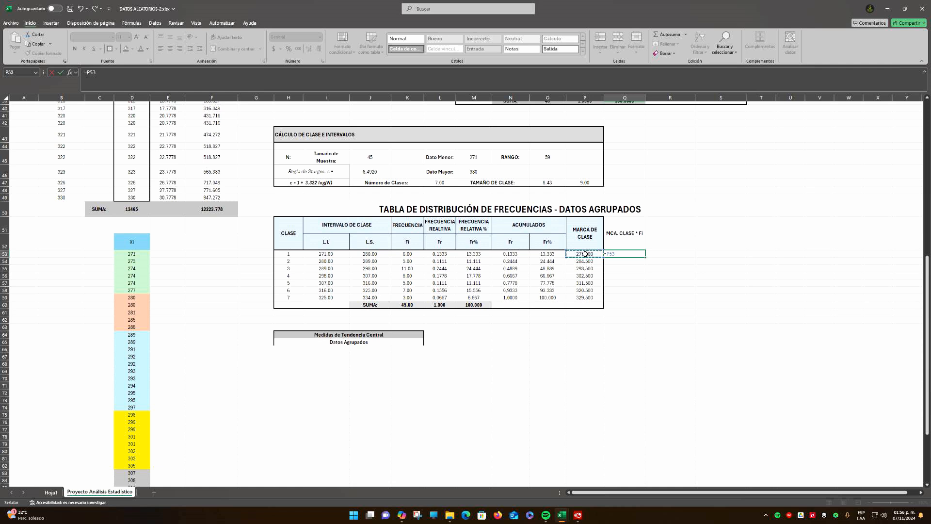
type("*")
left_click(408, 254)
key("Return")
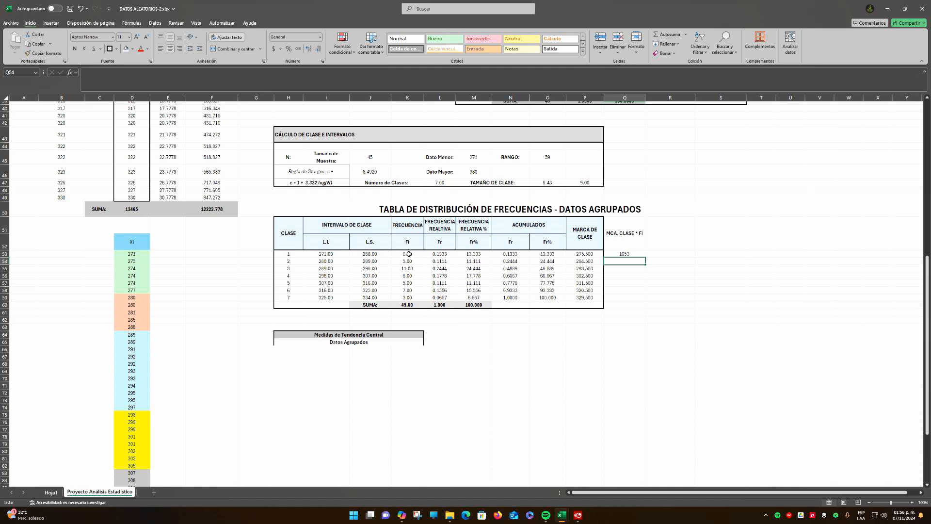
Show Q53 with two decimals and fill its formula down through Q59
key("Up")
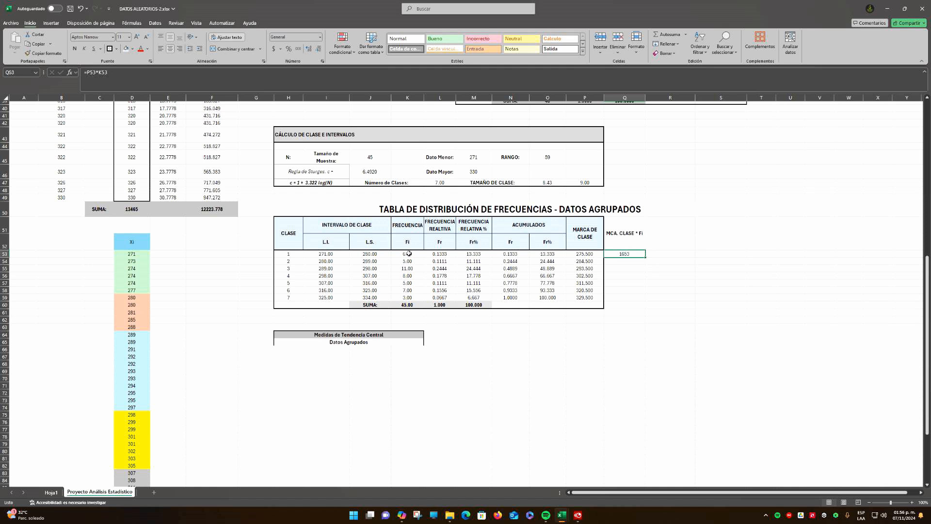
left_click(308, 48)
left_click(309, 48)
left_click_drag(645, 258, 645, 299)
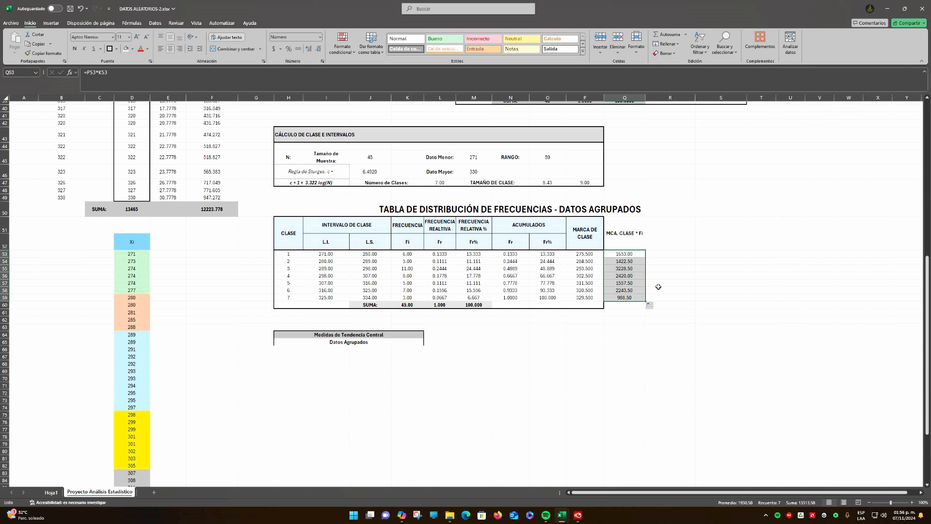
Total Q53:Q59 with AutoSum in Q60 and apply the formatting of total cell M60 to it
left_click(626, 304)
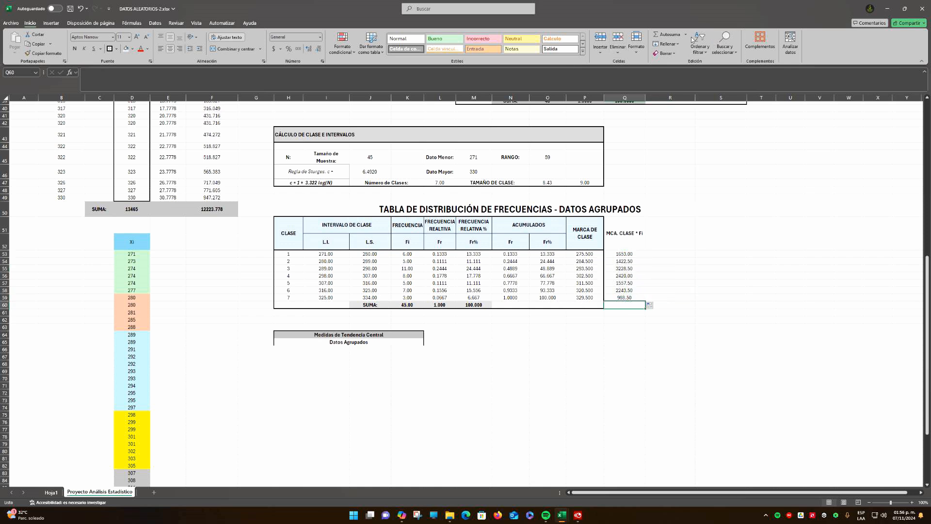
left_click(659, 34)
left_click(658, 38)
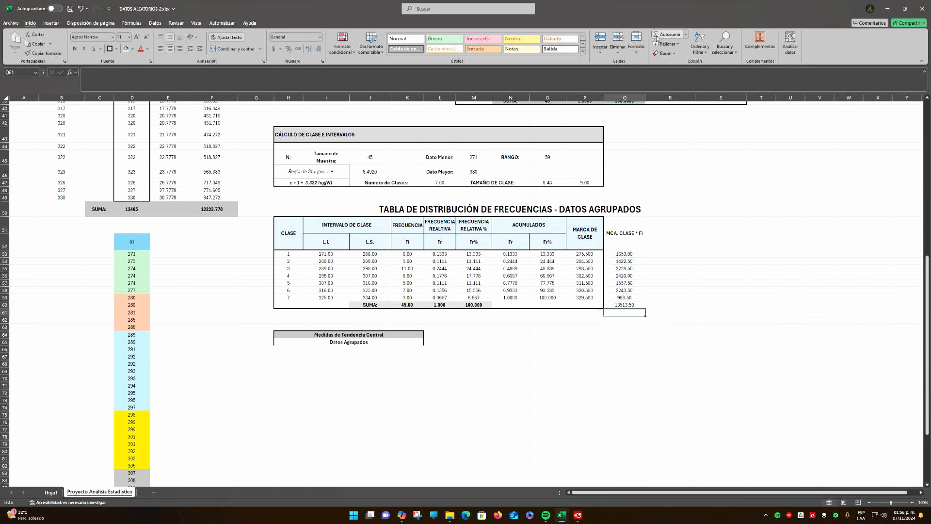
left_click(475, 303)
left_click(43, 52)
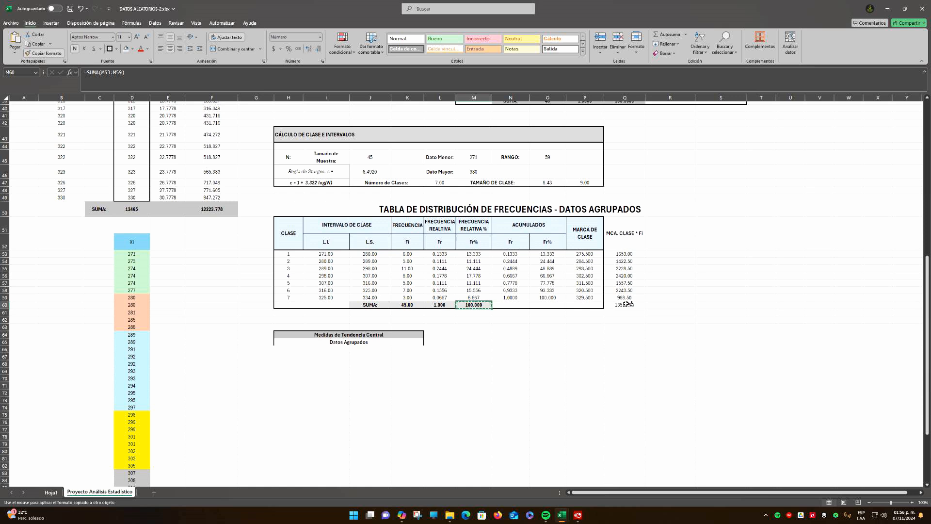
left_click(626, 303)
left_click(650, 341)
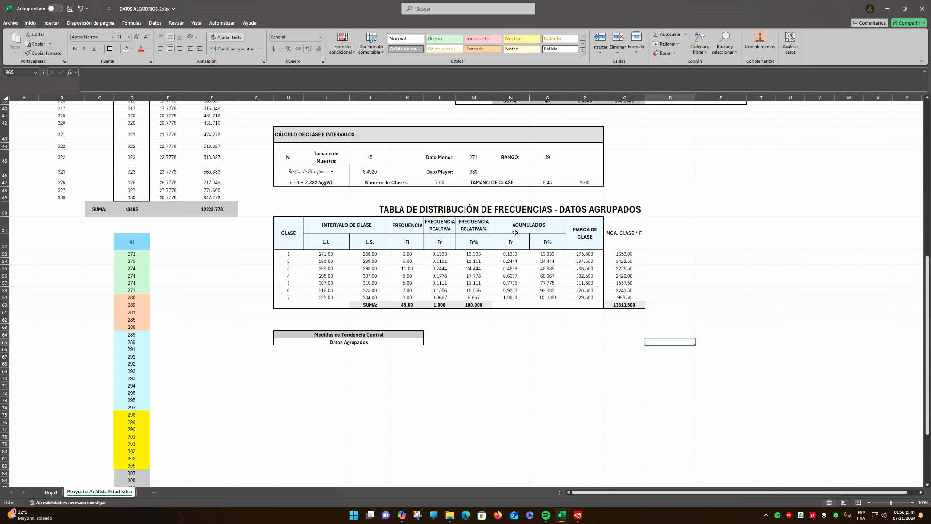
Copy the MARCA DE CLASE header formatting to the MCA. CLASE * Fi header and outline Q51:Q60 with an outside border
left_click(578, 234)
left_click(43, 54)
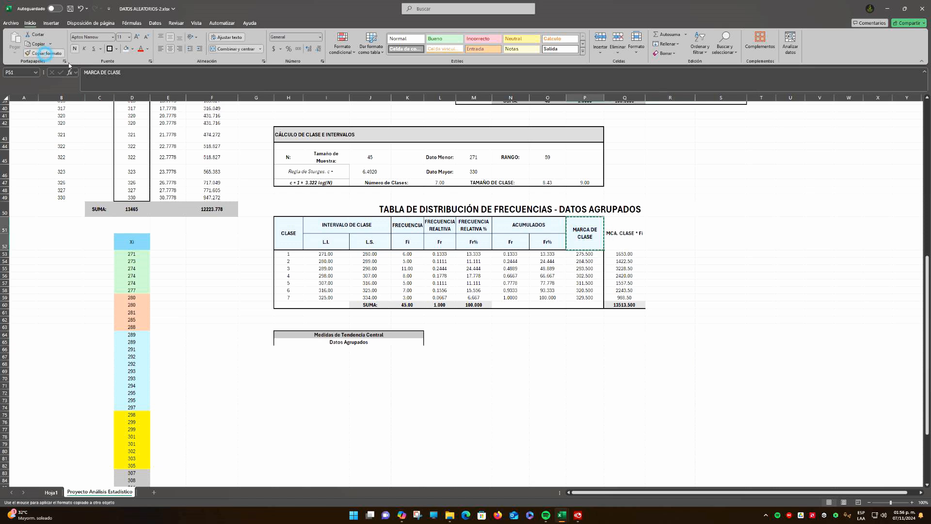
left_click(623, 237)
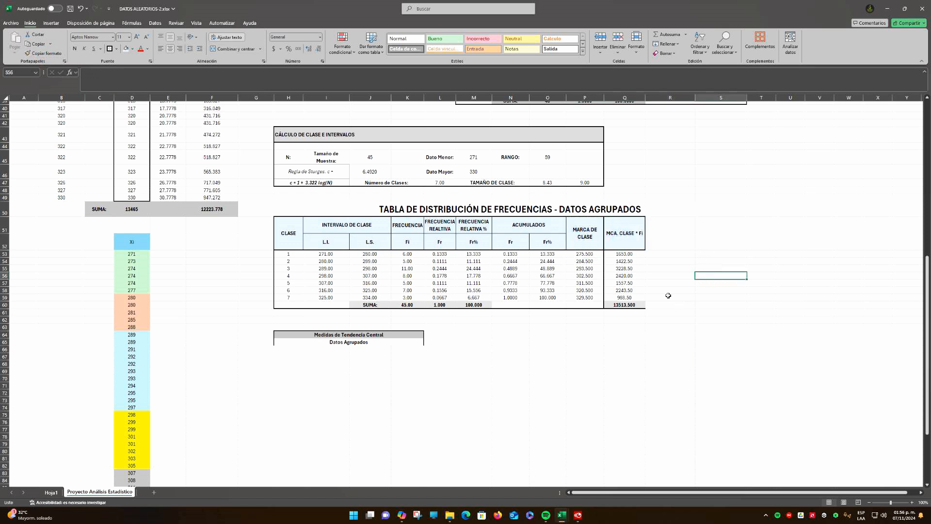
left_click_drag(629, 239, 624, 304)
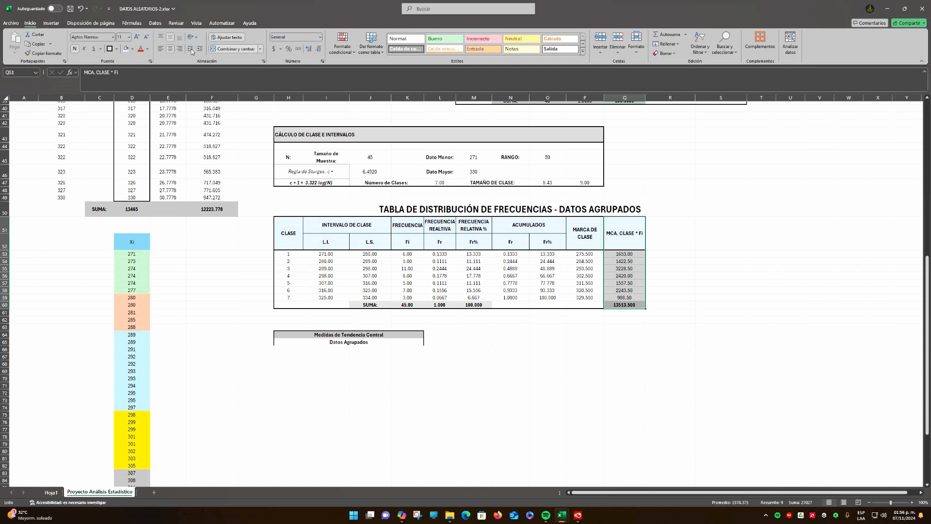
left_click(606, 401)
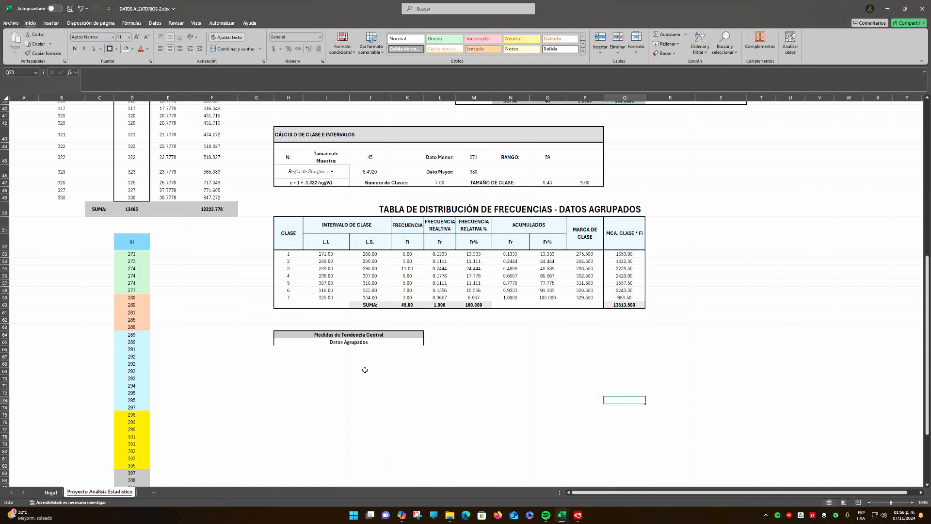
left_click(616, 245)
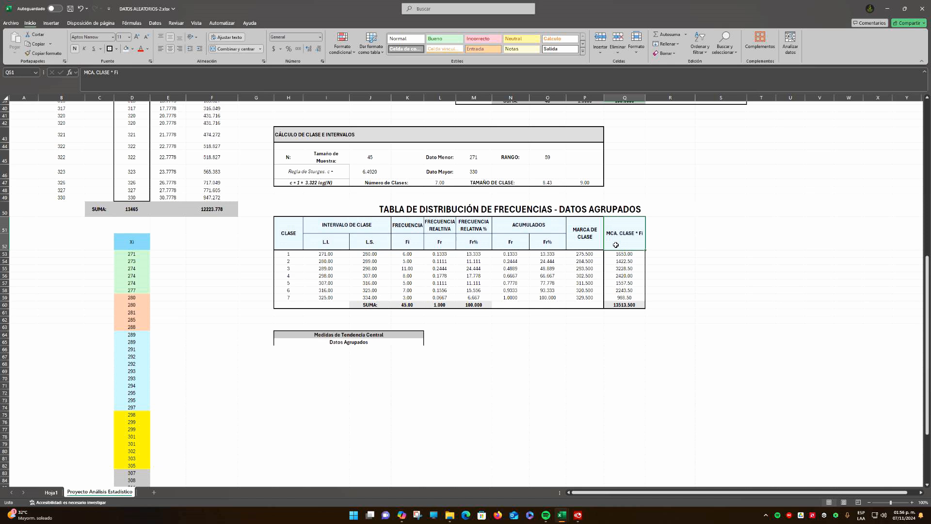
left_click(589, 254)
left_click(630, 253)
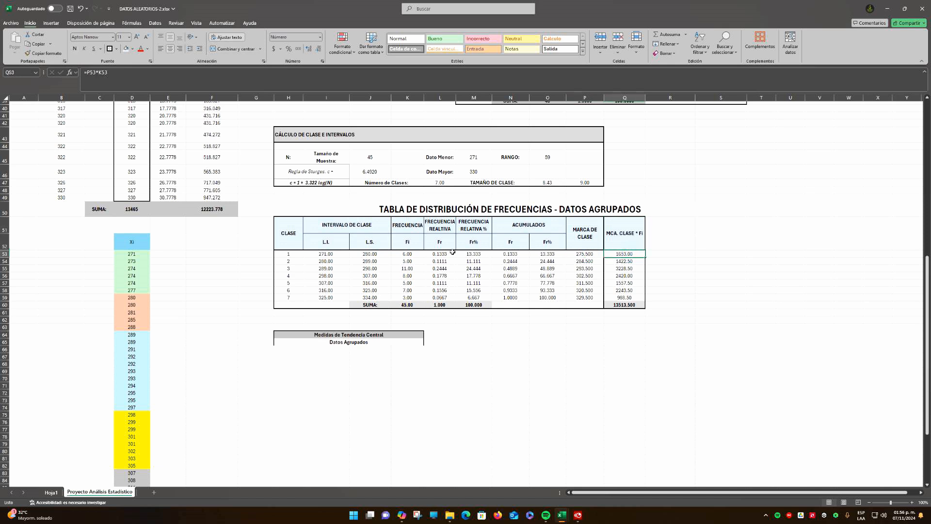
left_click(415, 253)
left_click(630, 306)
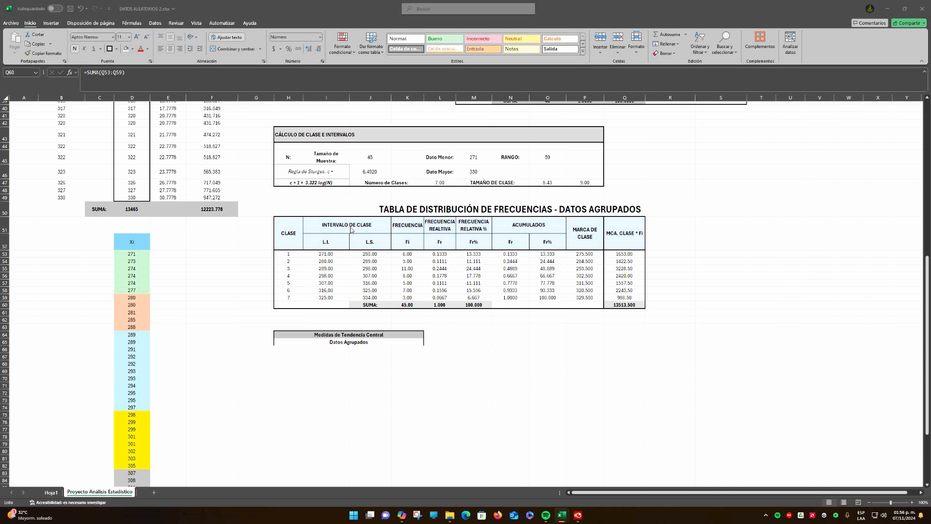
Copy the N: Tamaño Muestra row from H7:J7 to H67, under the Datos Agrupados subtitle
left_click(292, 356)
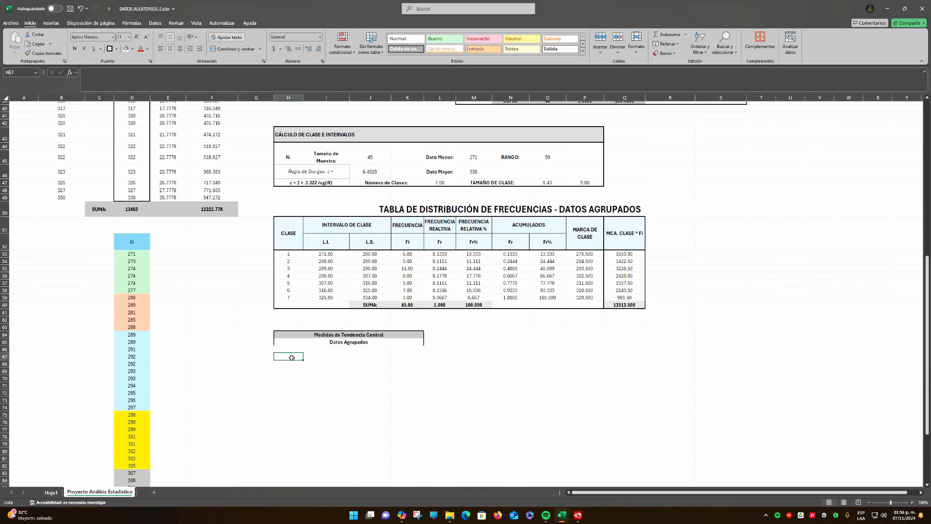
scroll(369, 347, "up", 12)
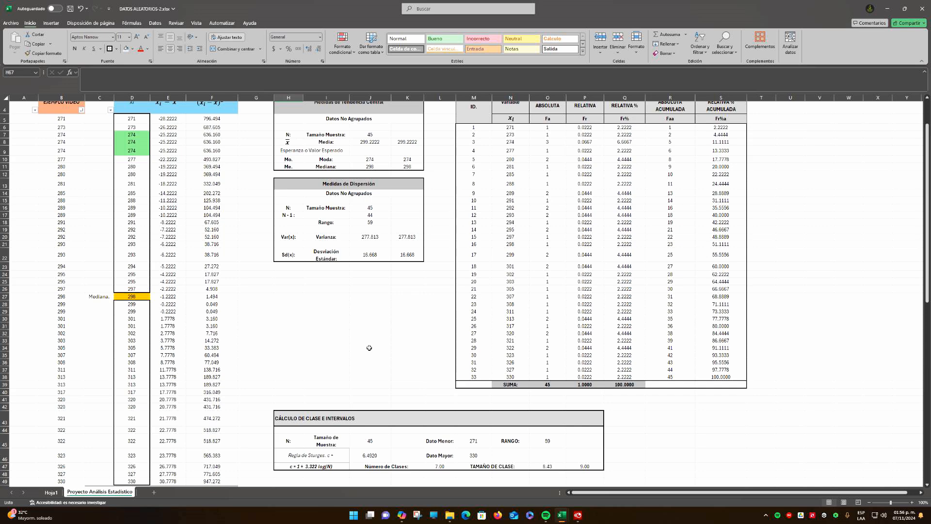
scroll(369, 348, "up", 1)
left_click_drag(293, 178, 368, 179)
key("ctrl+c")
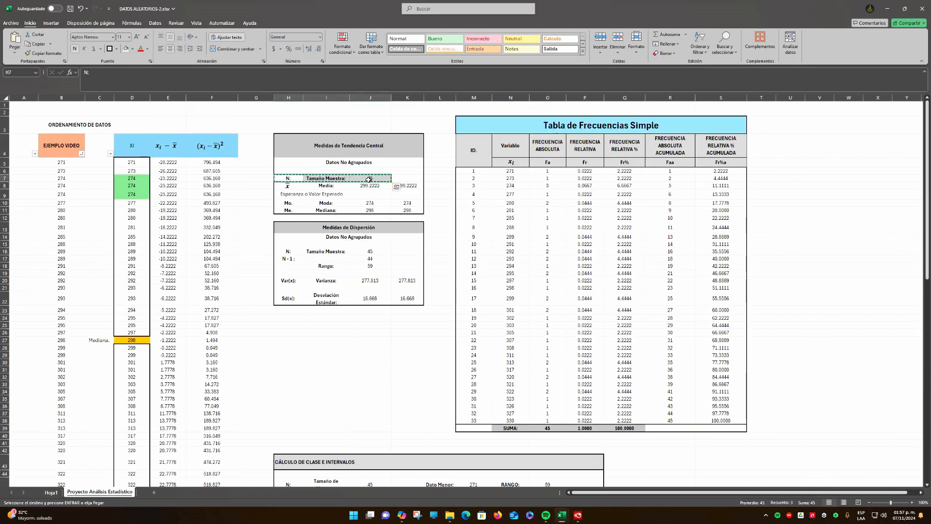
scroll(294, 268, "down", 15)
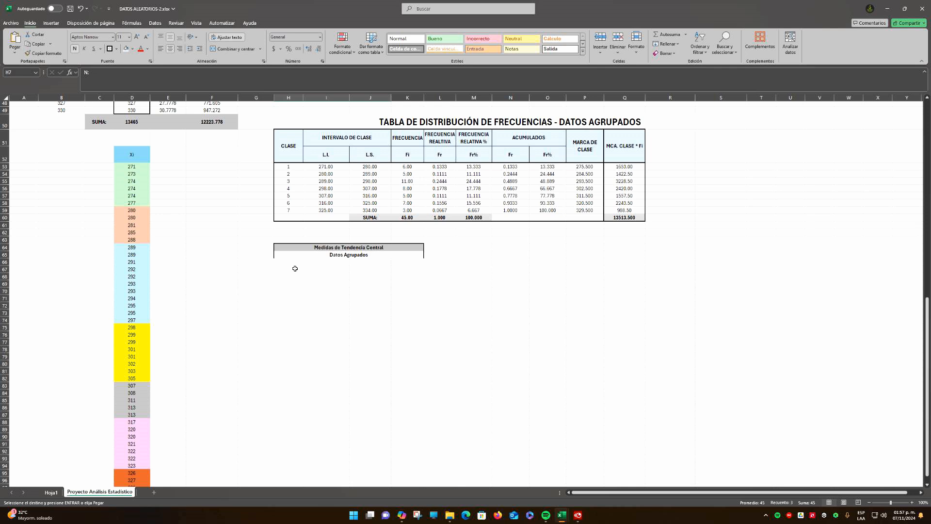
left_click(295, 269)
key("ctrl+v")
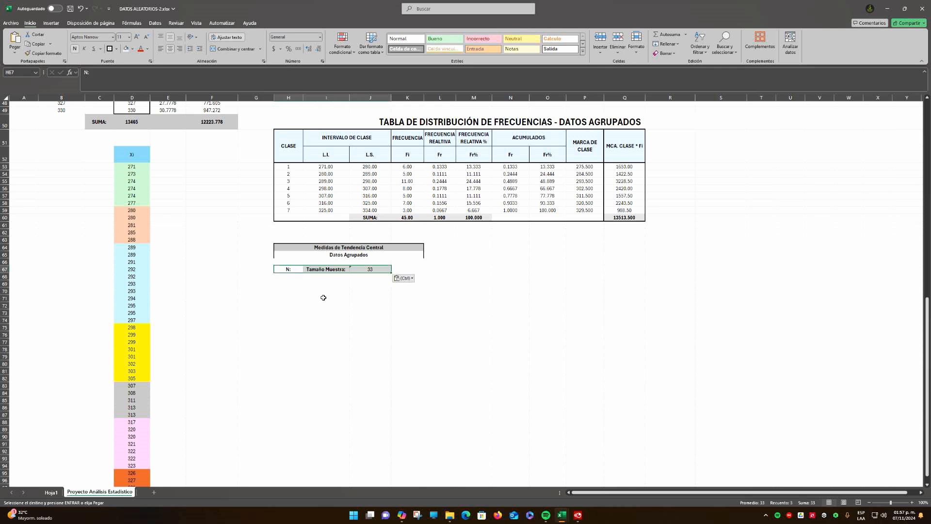
Replace the sample size formula in J67 with =J45, referencing the class and interval calculation block
left_click(323, 298)
left_click(377, 268)
type("=")
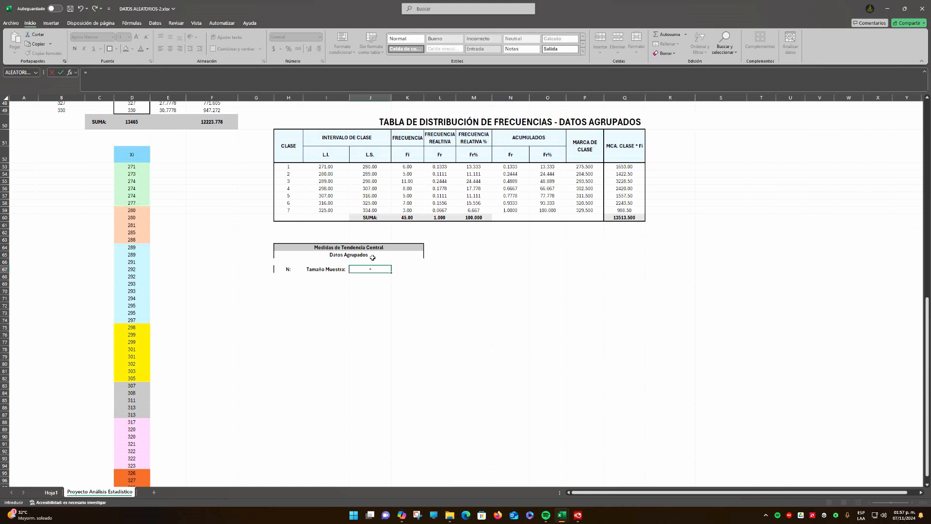
scroll(372, 257, "up", 3)
left_click(370, 157)
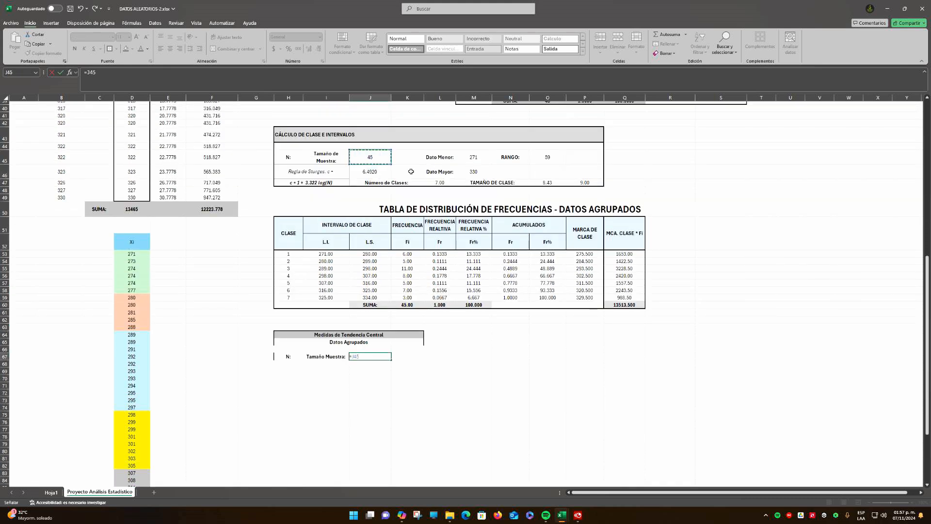
key("ctrl+Return")
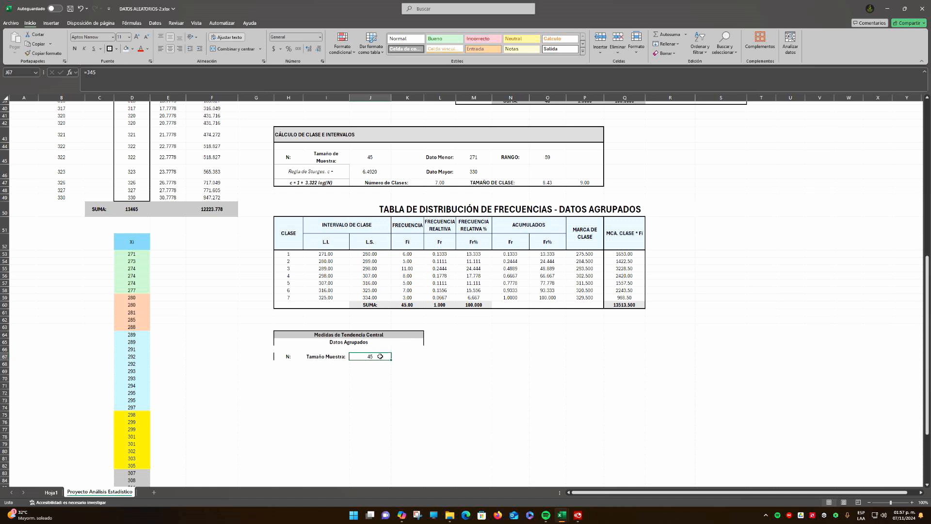
Enter the label Media: in I69, below the Tamaño Muestra row
left_click(325, 364)
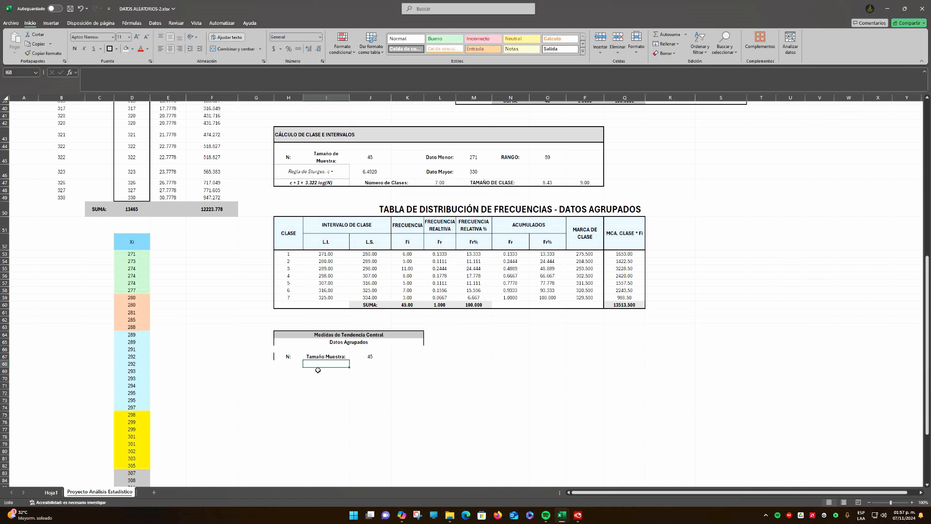
left_click(318, 370)
type("Me")
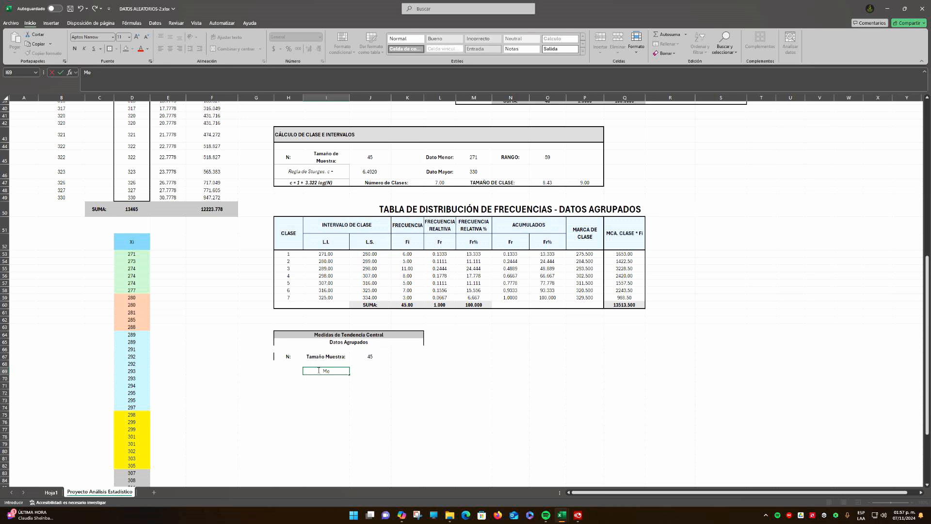
type("dia:")
key("Return")
Copy the x̄ symbol text box from H8 into H69, align it beside the Media: label, and make that label bold
key("Up")
key("Left")
scroll(318, 370, "up", 13)
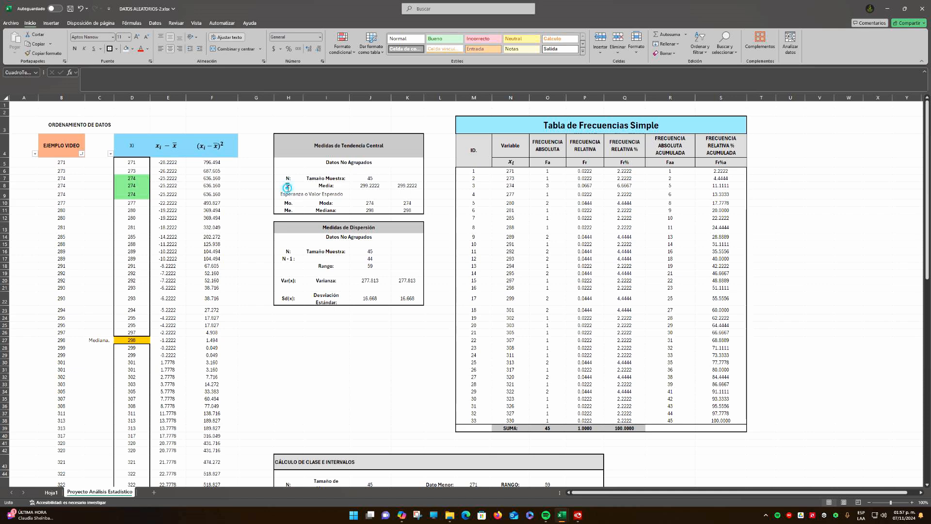
left_click(288, 186)
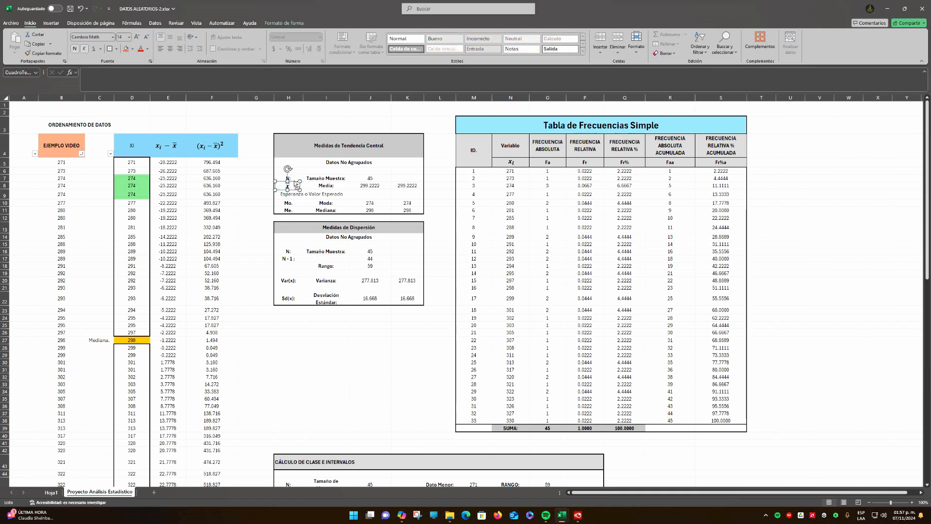
key("ctrl+c")
scroll(294, 218, "down", 16)
left_click(291, 261)
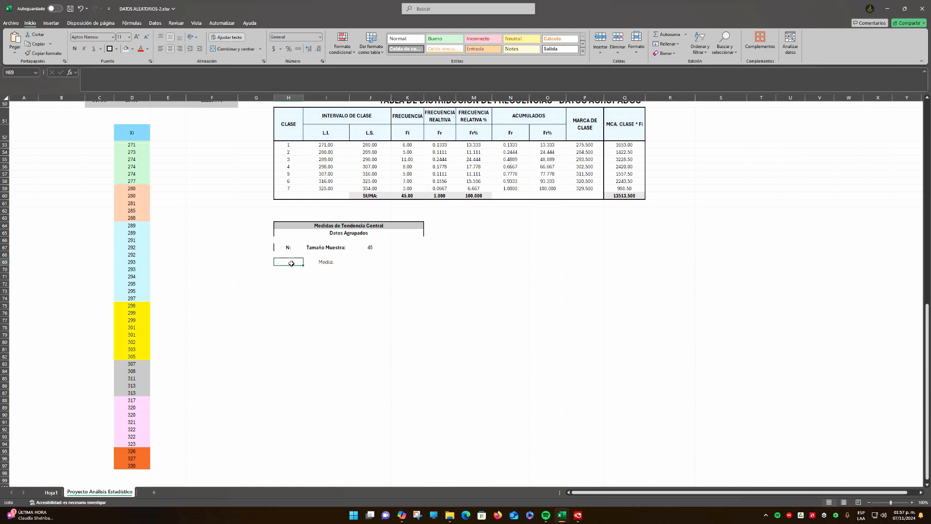
key("ctrl+v")
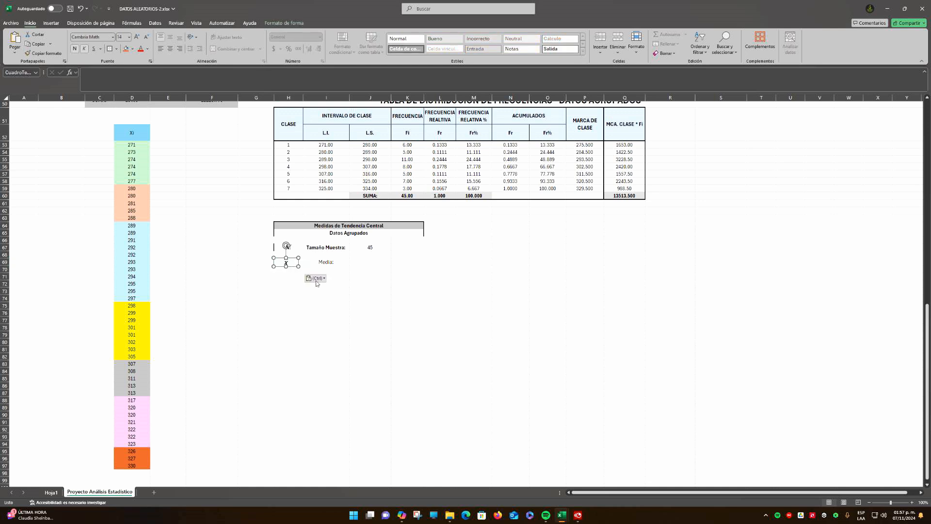
left_click_drag(293, 258, 295, 257)
left_click(333, 263)
key("ctrl+n")
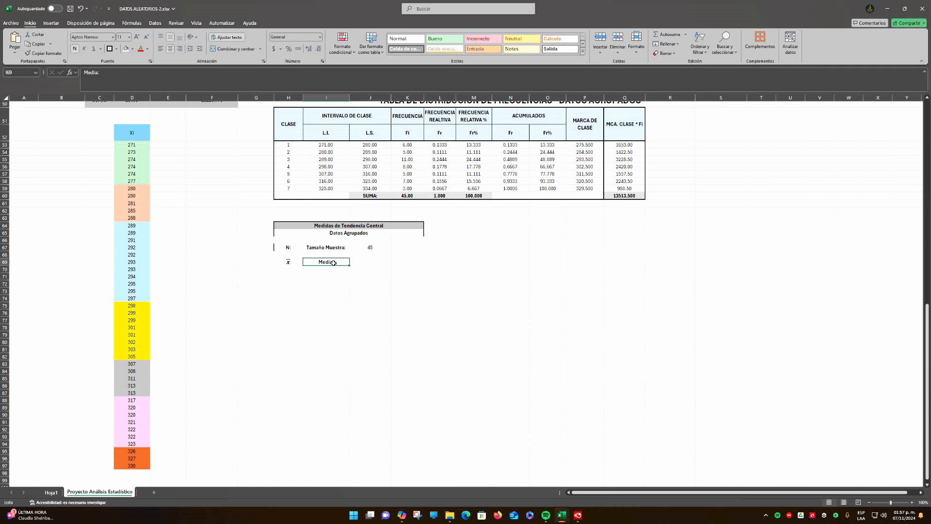
Calculate the grouped mean in J69 with =Q60/J67 and show it with two decimals
left_click(364, 262)
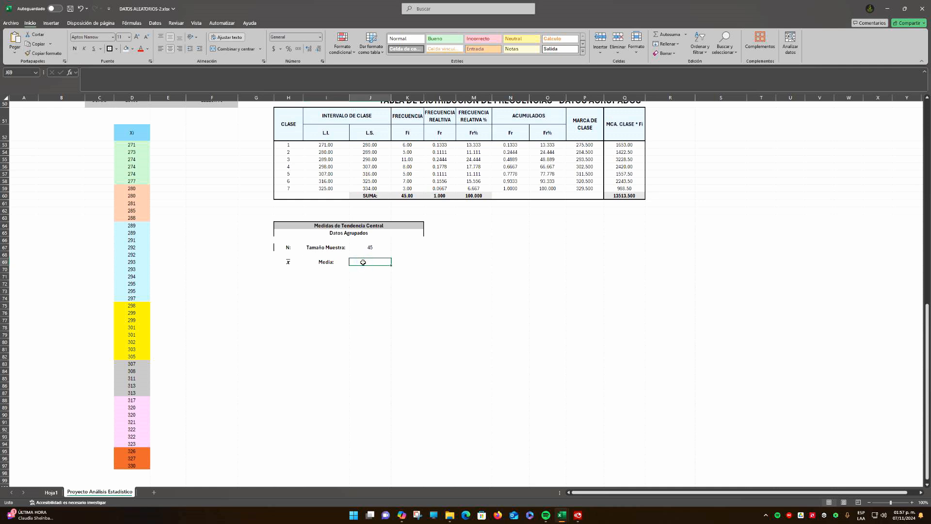
type("=")
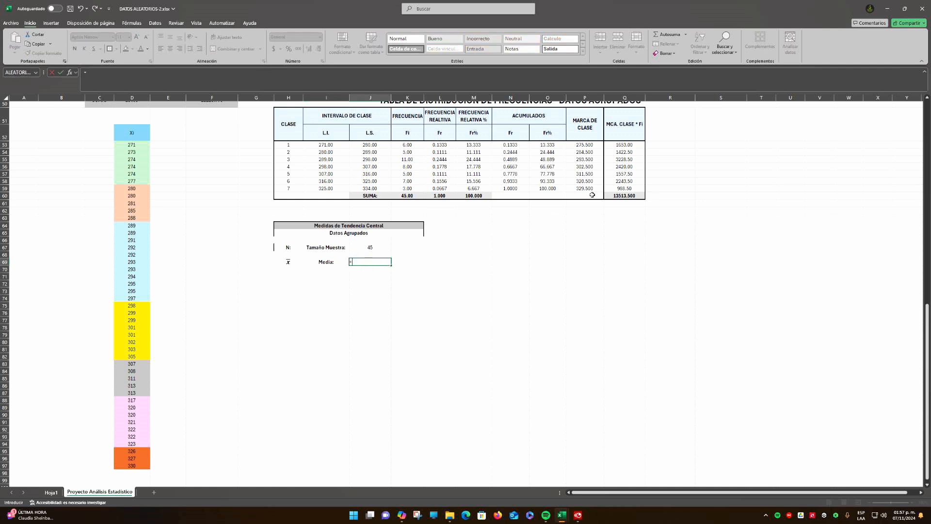
left_click(625, 194)
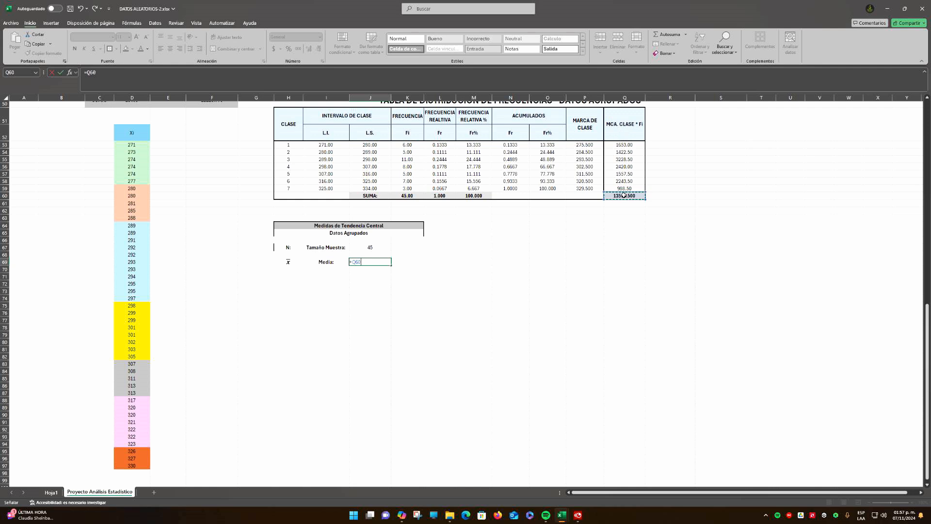
type("/")
left_click(369, 246)
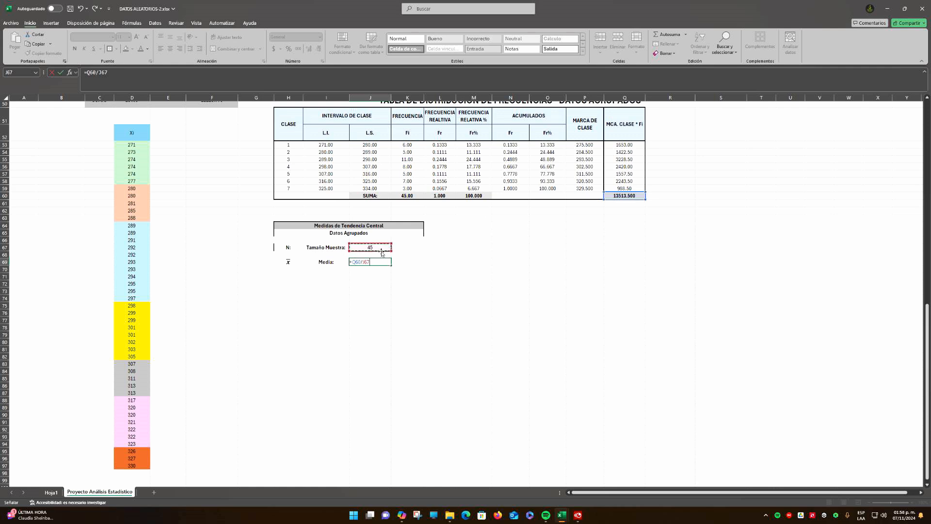
key("ctrl+Return")
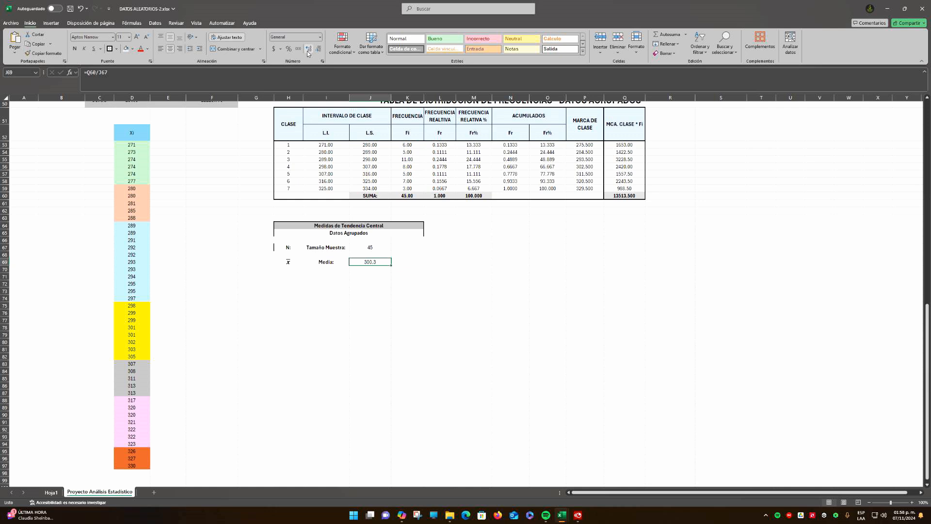
left_click(308, 49)
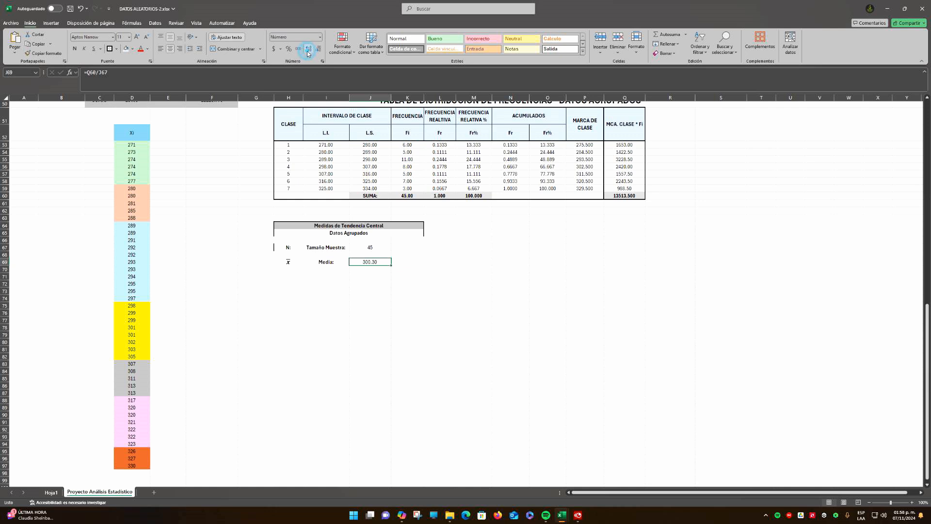
left_click(483, 253)
left_click(381, 263)
Compare the ungrouped mean in J8 with the grouped mean in J69
scroll(442, 265, "up", 4)
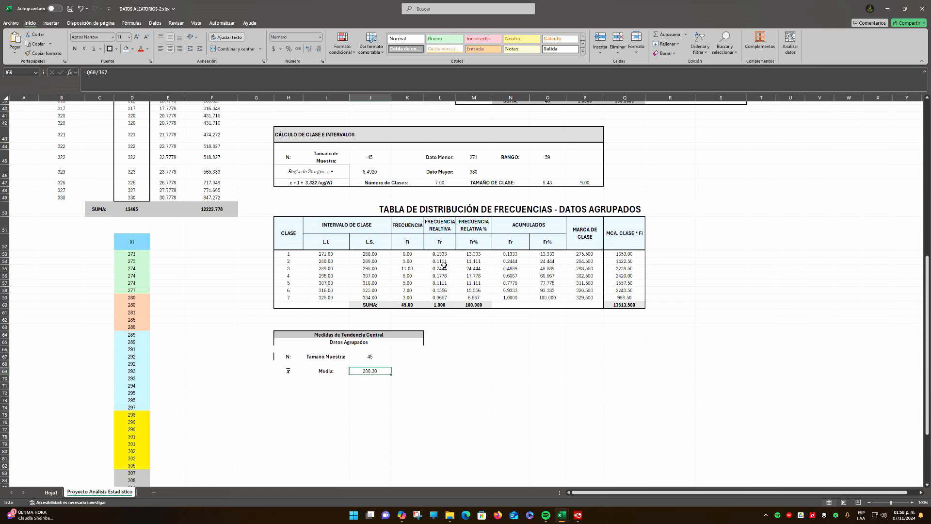
scroll(444, 265, "up", 13)
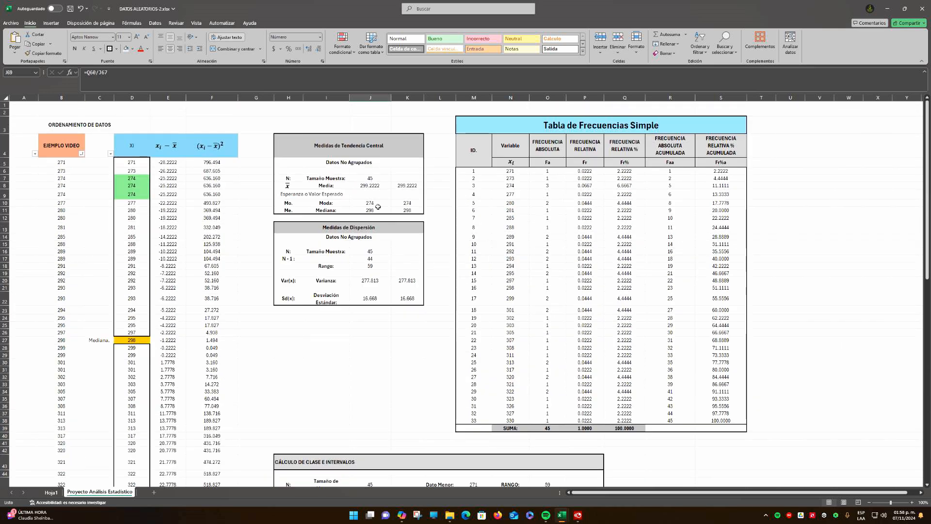
left_click(371, 186)
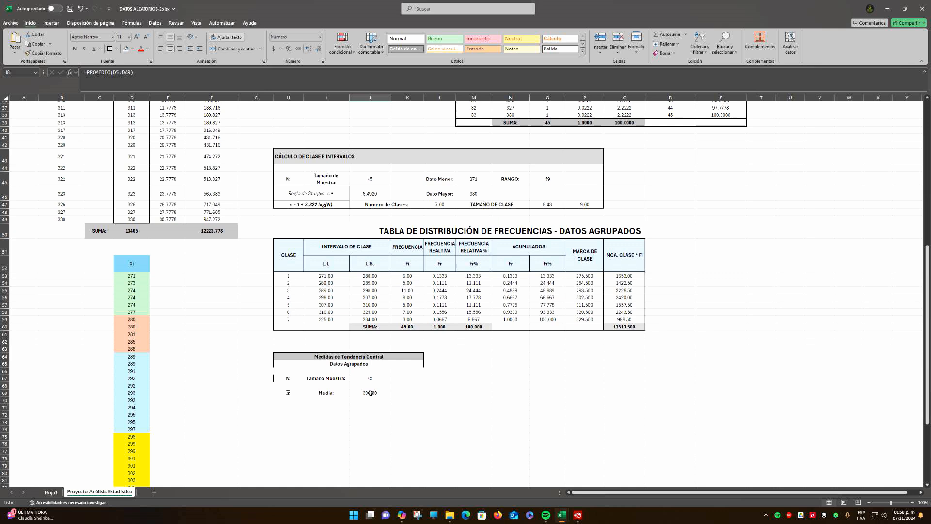
scroll(370, 339, "down", 12)
left_click(371, 392)
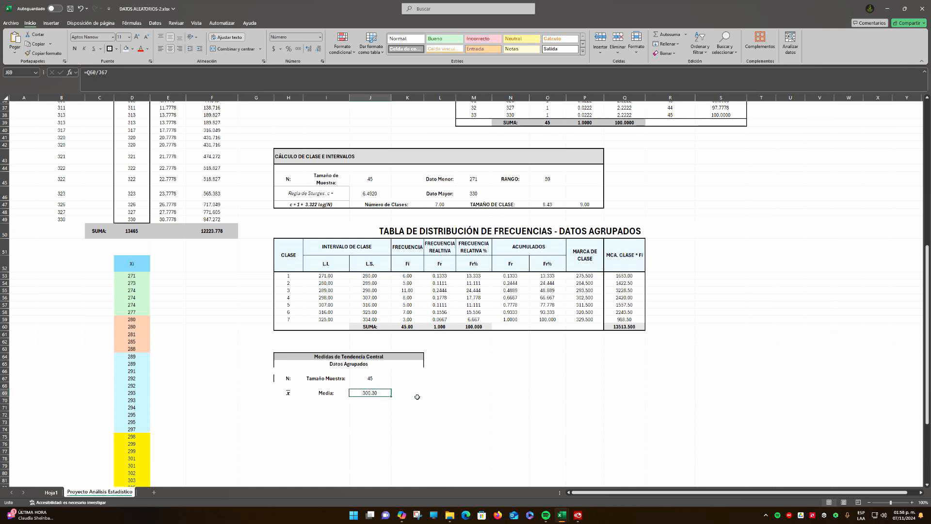
left_click(396, 398)
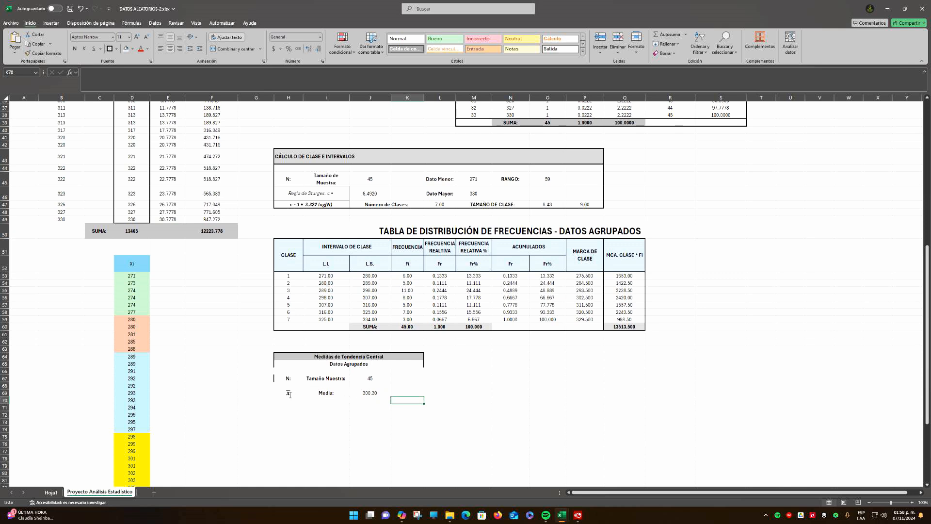
left_click(376, 392)
scroll(381, 157, "up", 11)
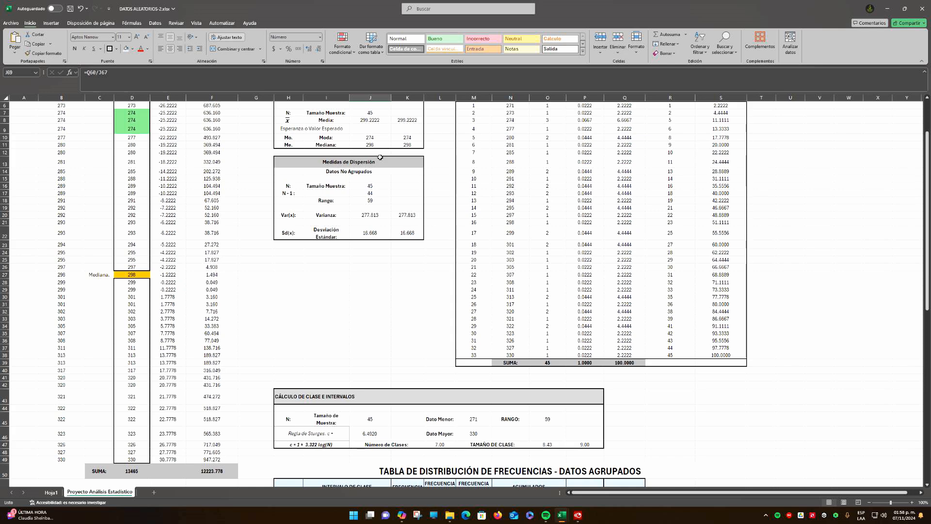
scroll(376, 219, "down", 12)
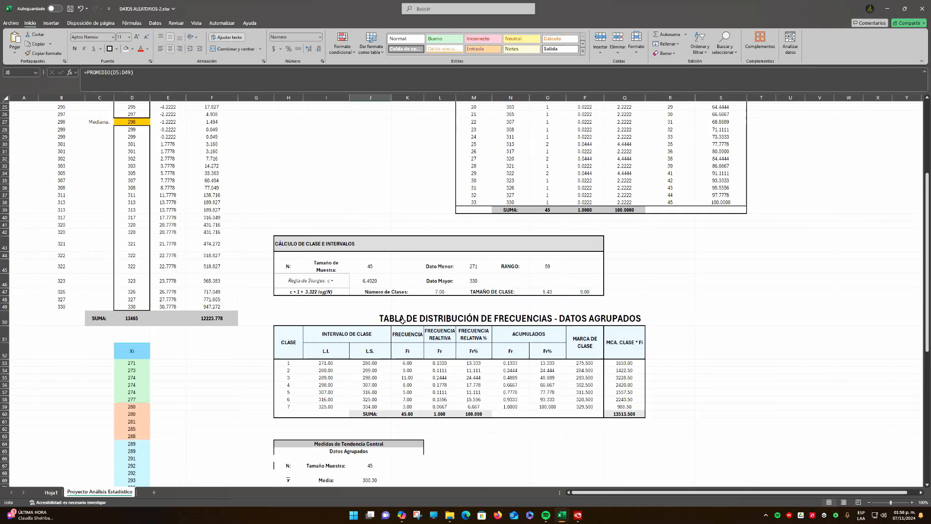
left_click(373, 349)
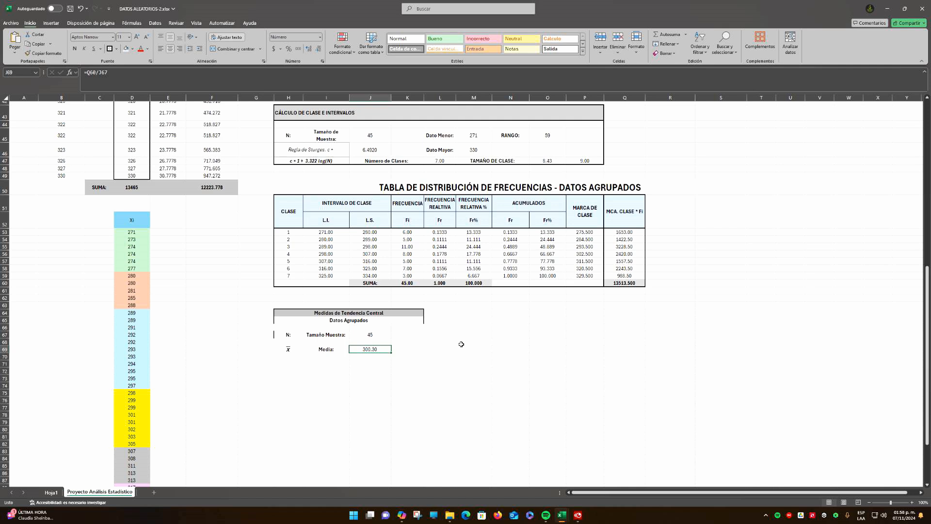
Enter the label MEDIANA: in I71, below the mean row
left_click(323, 363)
double_click(322, 364)
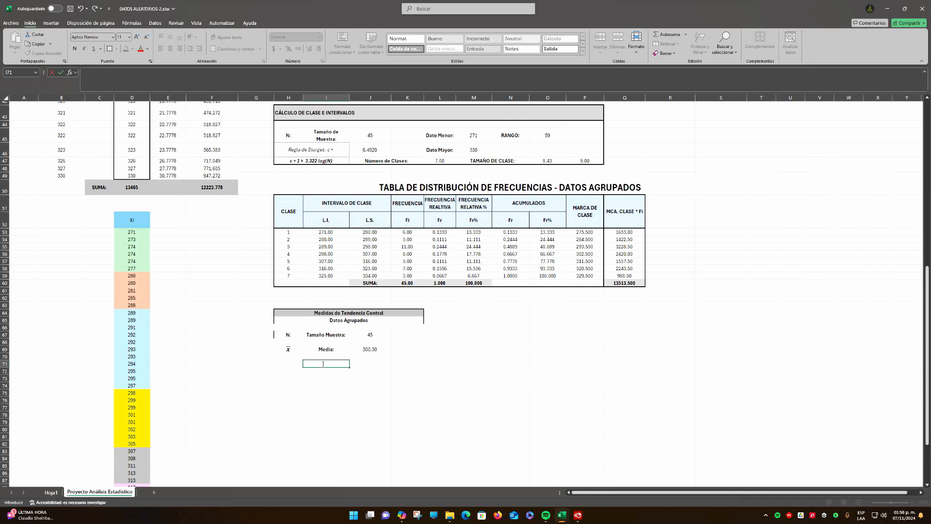
type("medi")
key("BackSpace")
key("BackSpace")
key("BackSpace")
key("BackSpace")
type("MEDIANA")
type(";")
key("Return")
Replace the mean's label in I69 with the uppercase text MEDIA:
key("Up")
key("Up")
key("Up")
type("MEDIA;")
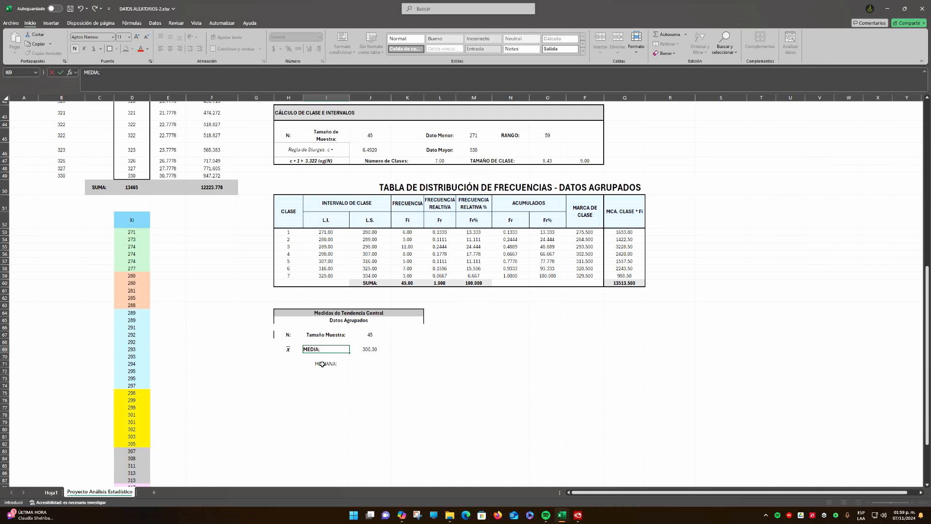
key("Return")
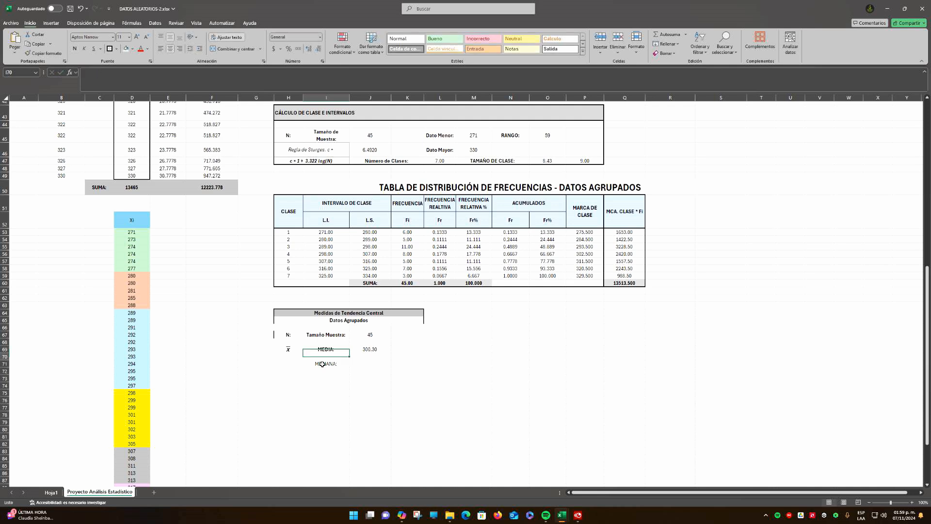
Enter the abbreviation Me: in H71, beside the MEDIANA: label
key("Down")
key("Left")
type("Me")
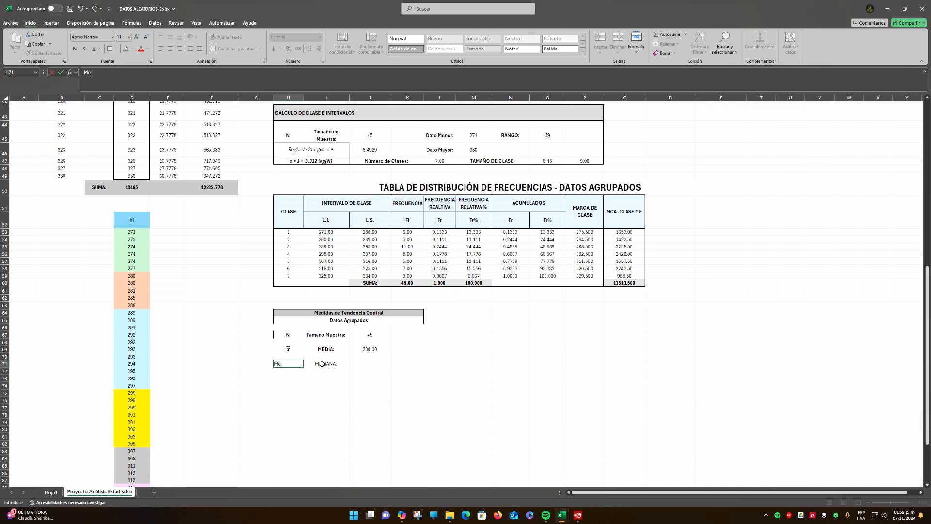
key("Return")
Copy the list of median formula symbols (Li, N, Fi-1, fi, ai) and paste it into I72:I76 under MEDIANA:
left_click(380, 362)
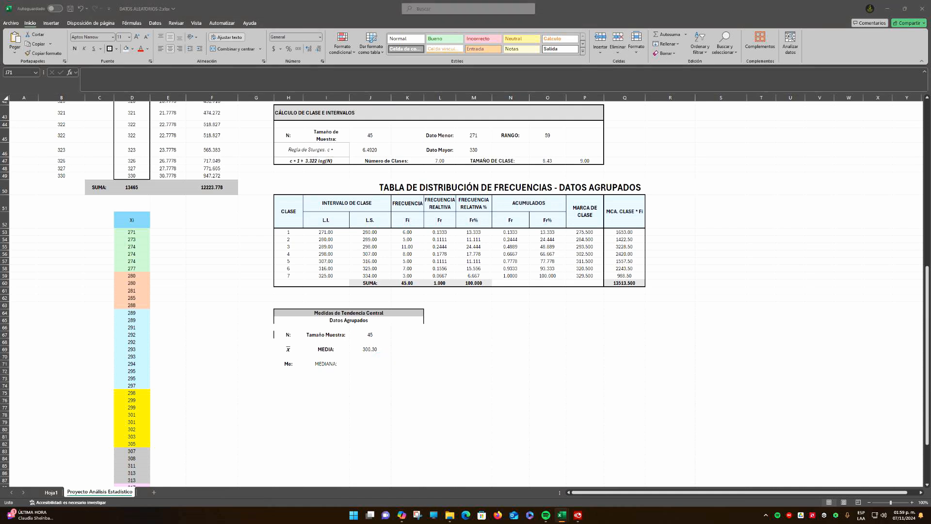
key("ctrl+c")
left_click(293, 372)
left_click(330, 371)
key("ctrl+v")
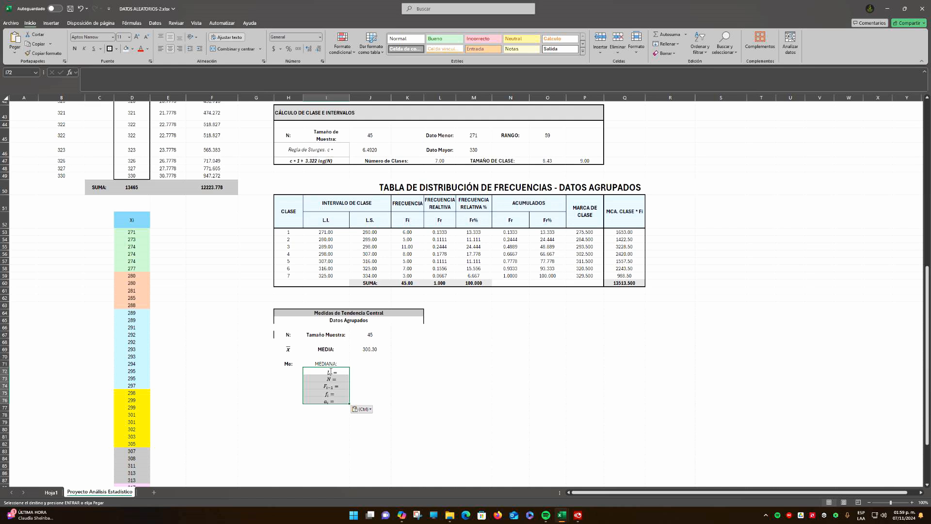
left_click(386, 378)
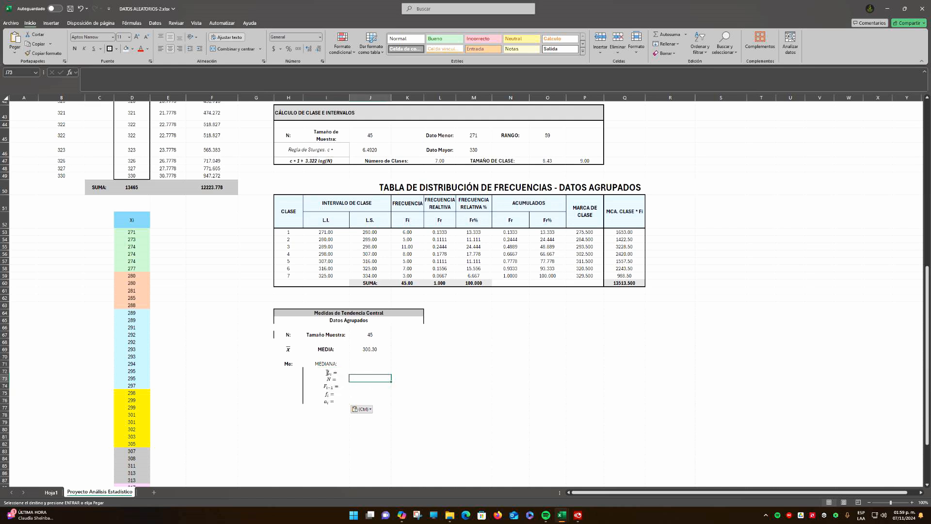
Increase the heights of rows 71 to 76 to about 16.50 and make the MEDIANA: label bold
key("Up")
key("Left")
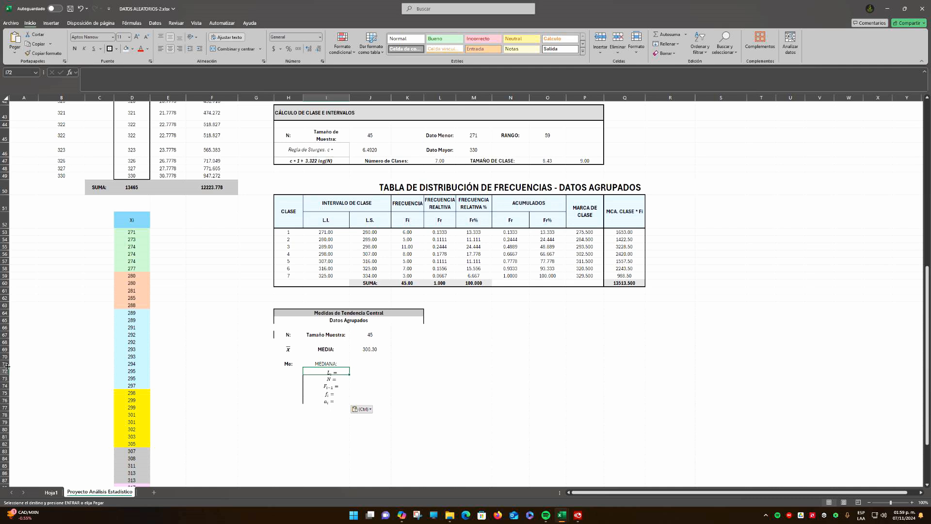
left_click_drag(6, 366, 5, 382)
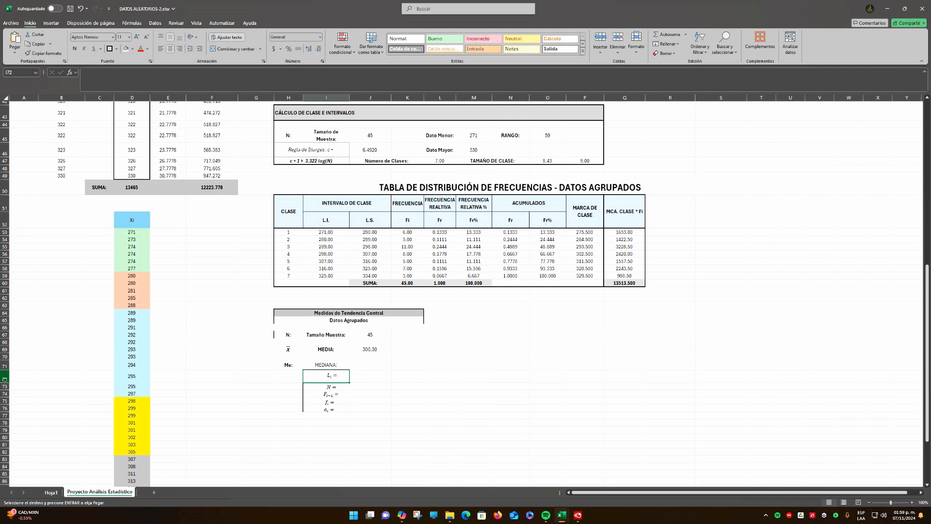
left_click_drag(5, 382, 5, 390)
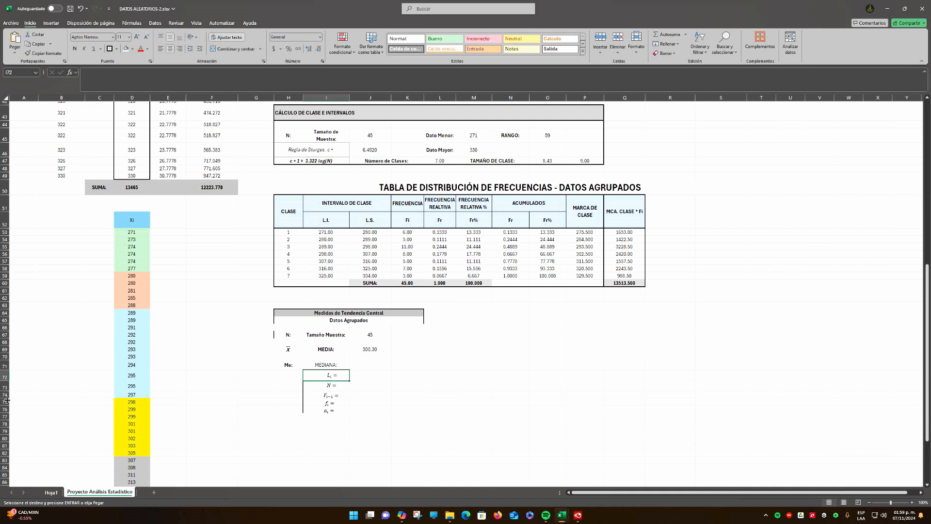
left_click_drag(6, 399, 6, 410)
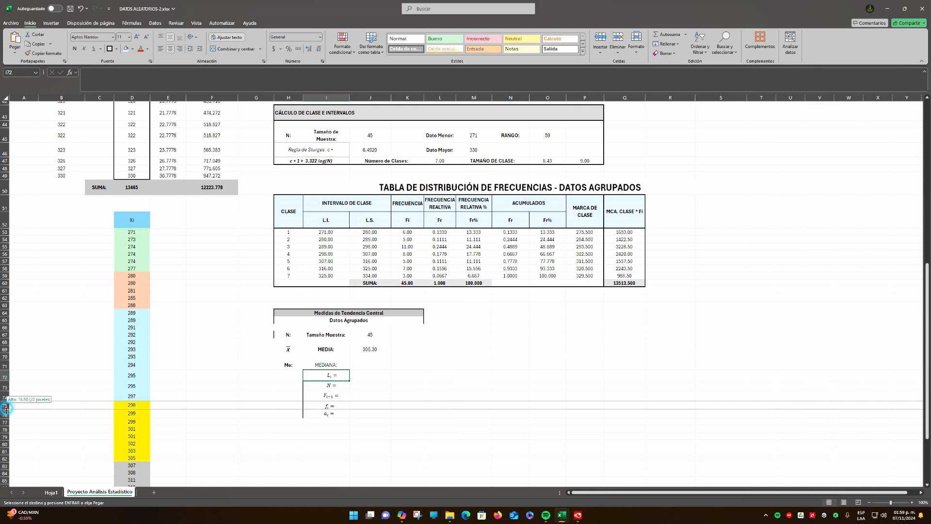
left_click_drag(6, 409, 6, 412)
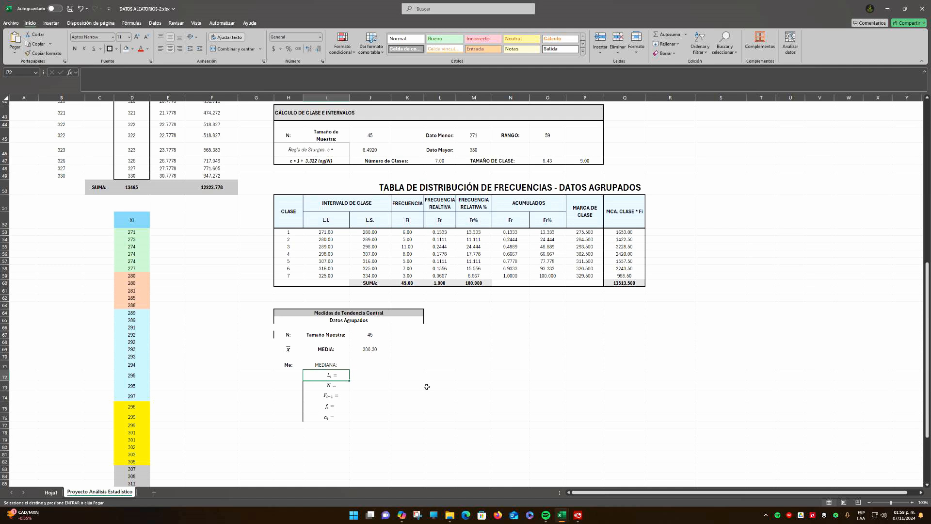
key("Escape")
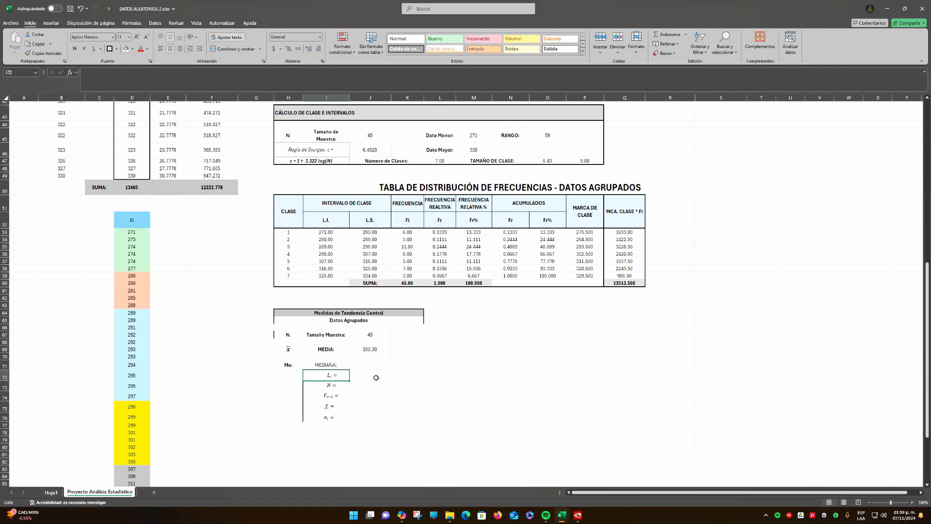
left_click(370, 375)
left_click(327, 364)
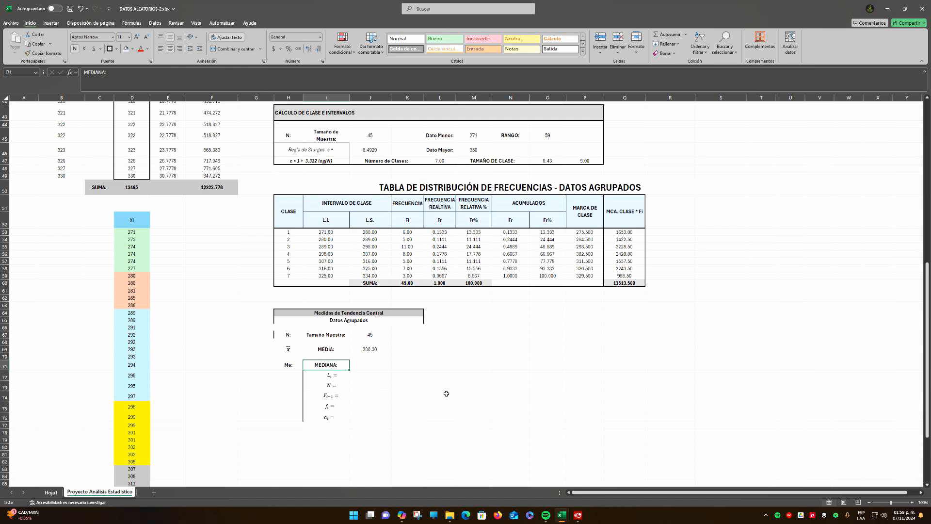
Check the ungrouped median in J11 and D27 against the class intervals to identify the median class
left_click(296, 254)
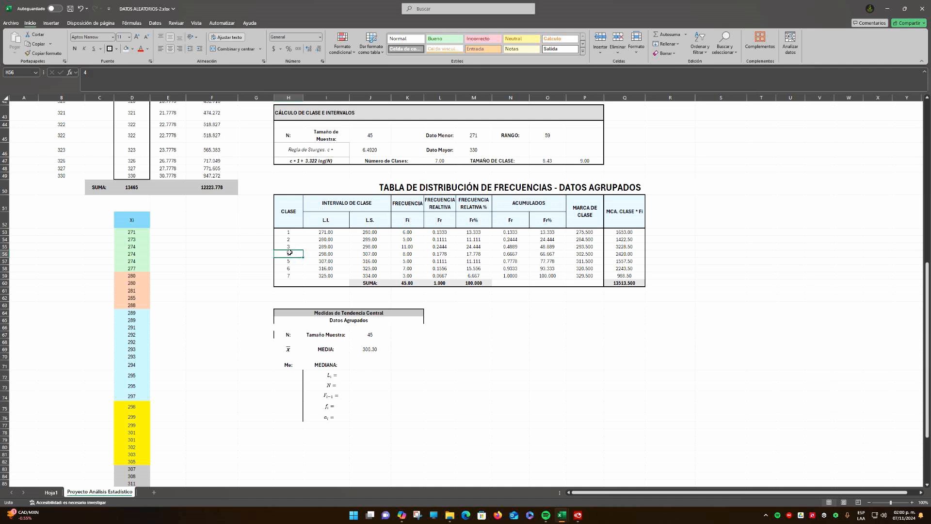
scroll(365, 278, "up", 14)
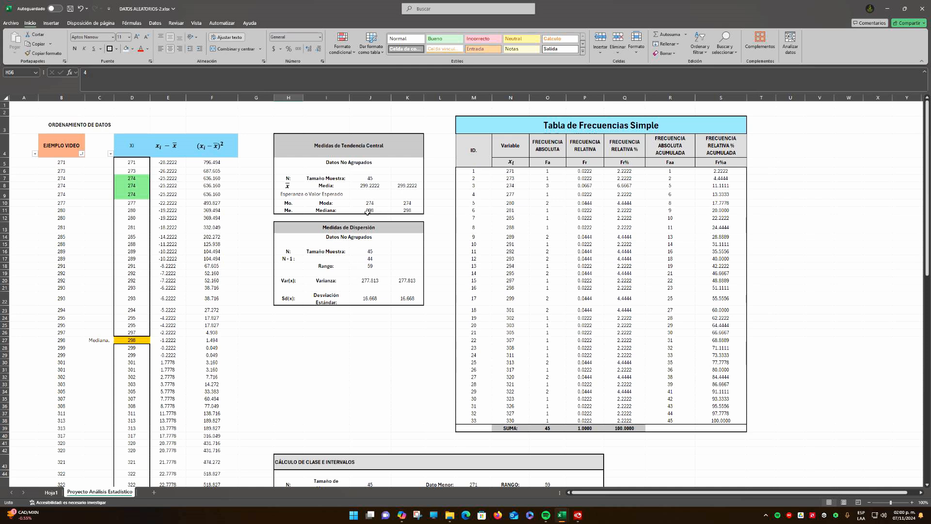
left_click(140, 340)
left_click(370, 210)
scroll(374, 228, "down", 8)
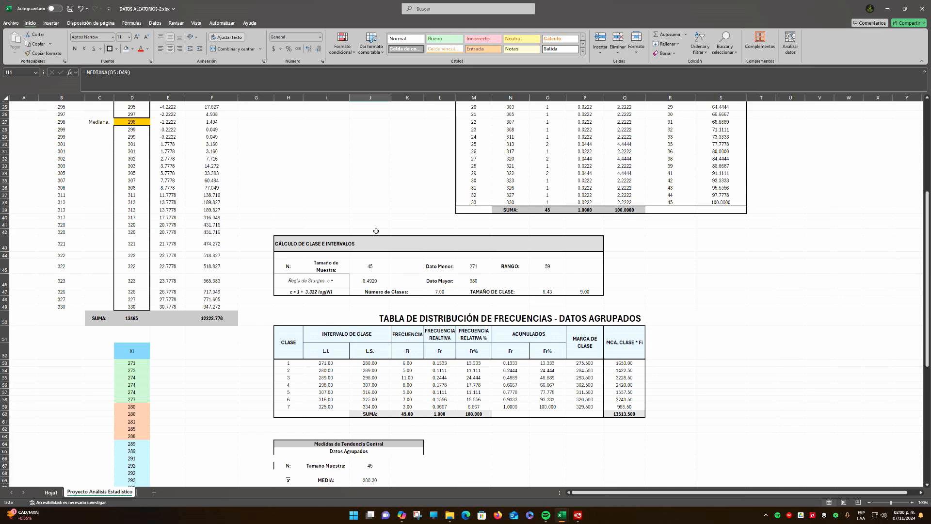
scroll(376, 231, "up", 8)
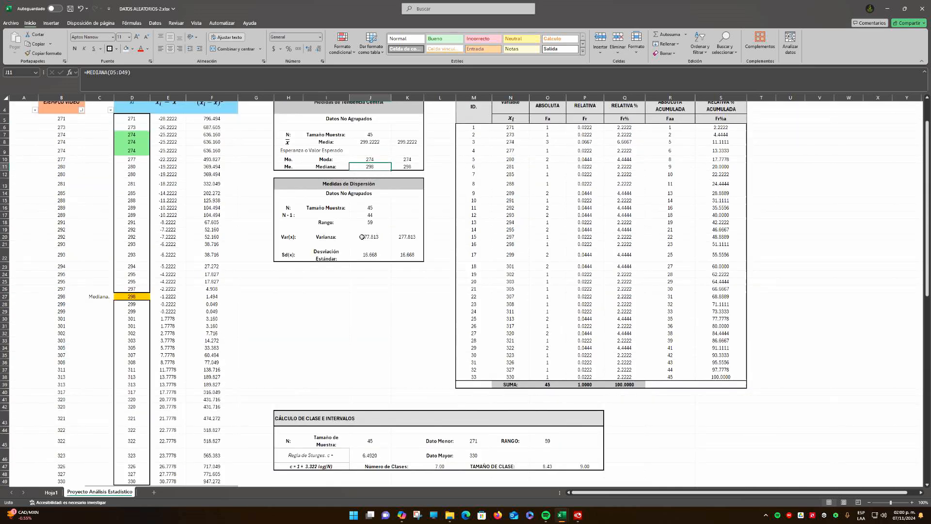
scroll(385, 153, "down", 12)
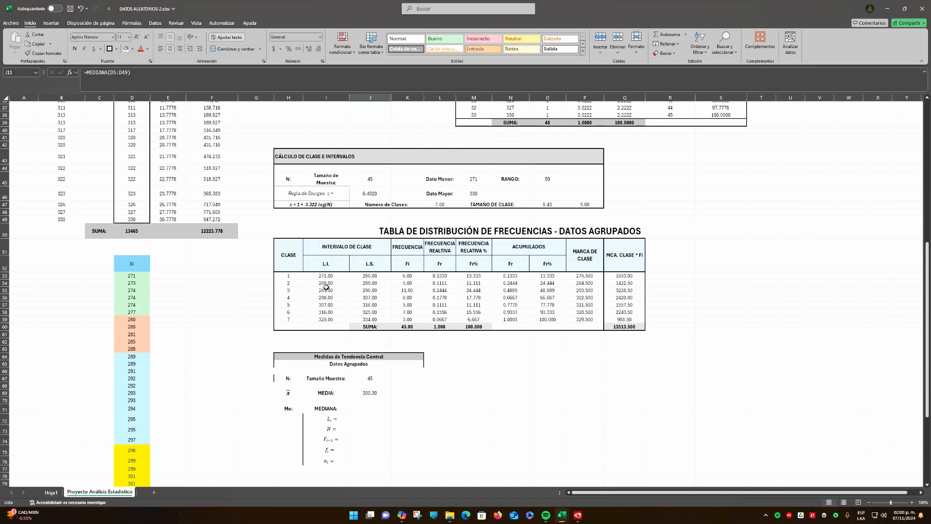
left_click(320, 297)
Highlight the class 4 row H56:Q56 of the grouped frequency table with an orange fill
left_click(287, 298)
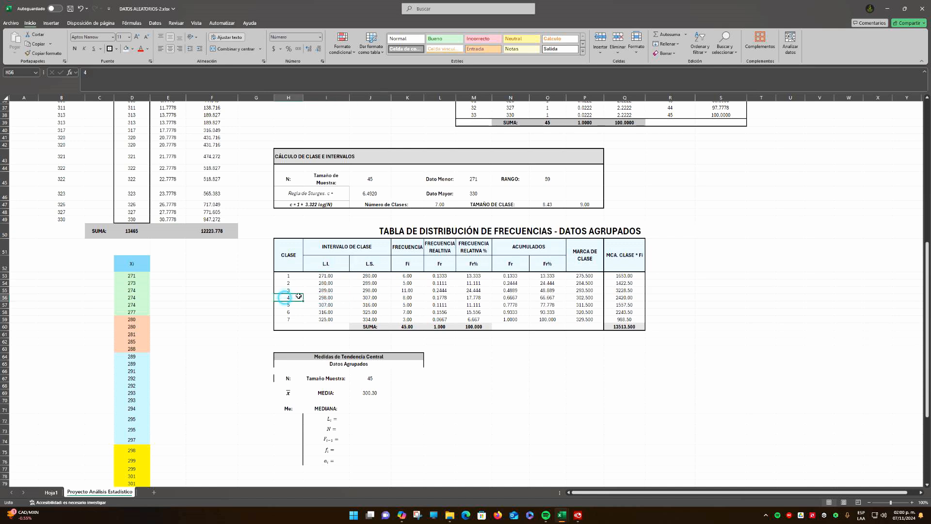
left_click_drag(299, 296, 624, 297)
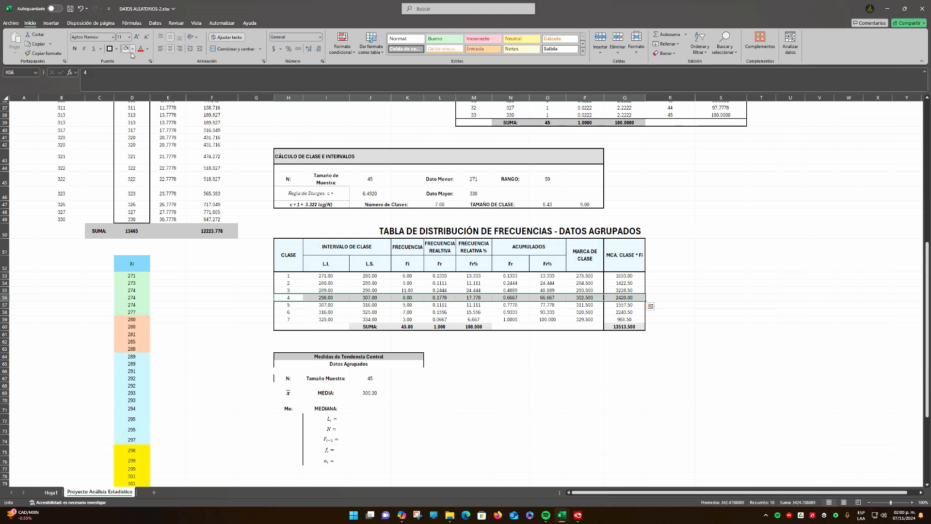
left_click(132, 49)
left_click(156, 105)
key("shift+Down")
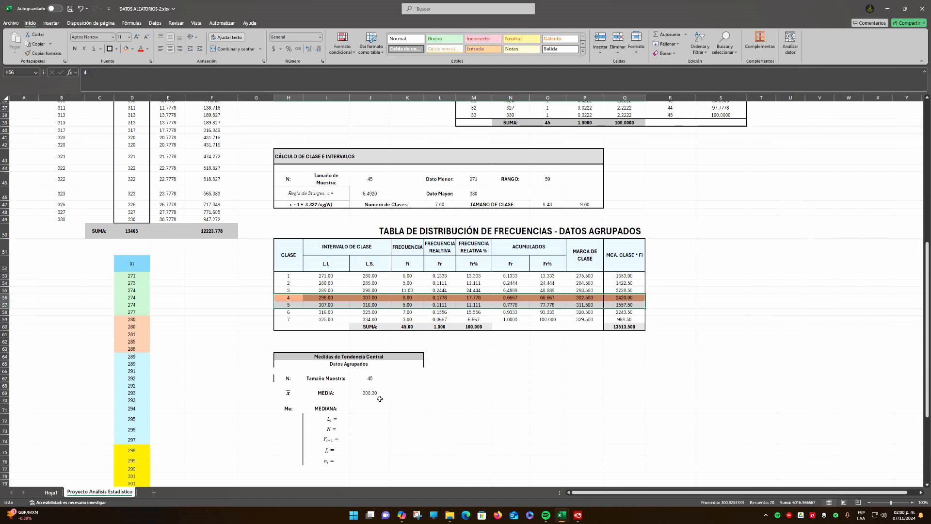
Fill the median result cell J71 with the same orange as the class 4 row
left_click(378, 407)
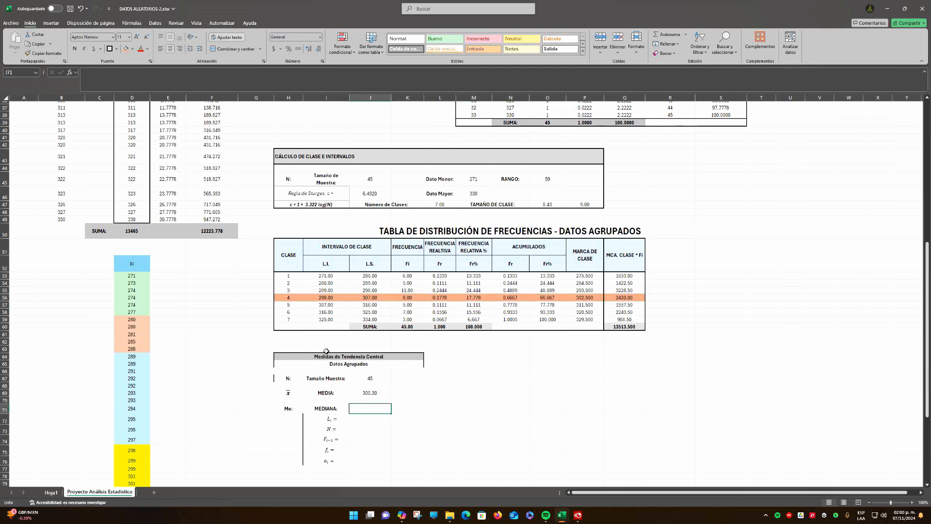
left_click(125, 50)
left_click(370, 439)
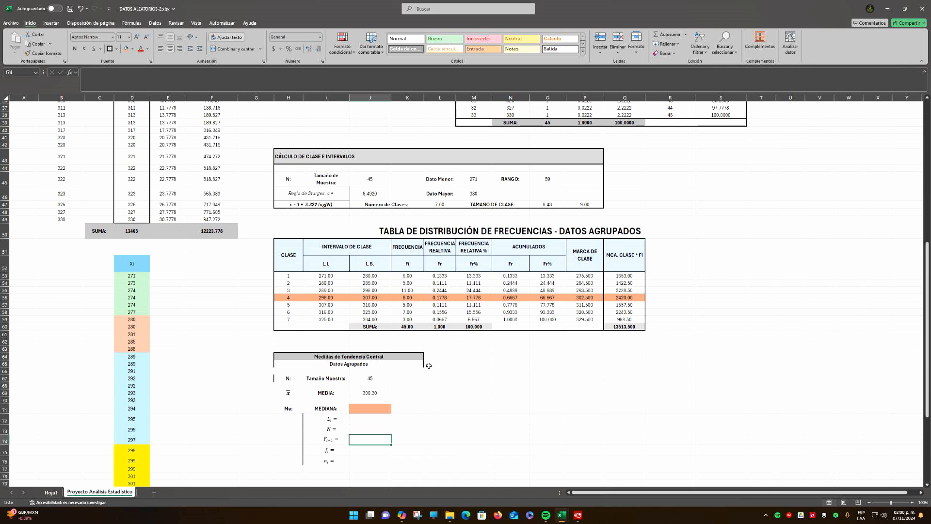
Link Li in J72 to the class 4 lower limit I56 and N in J73 to the sample size J67
left_click(369, 422)
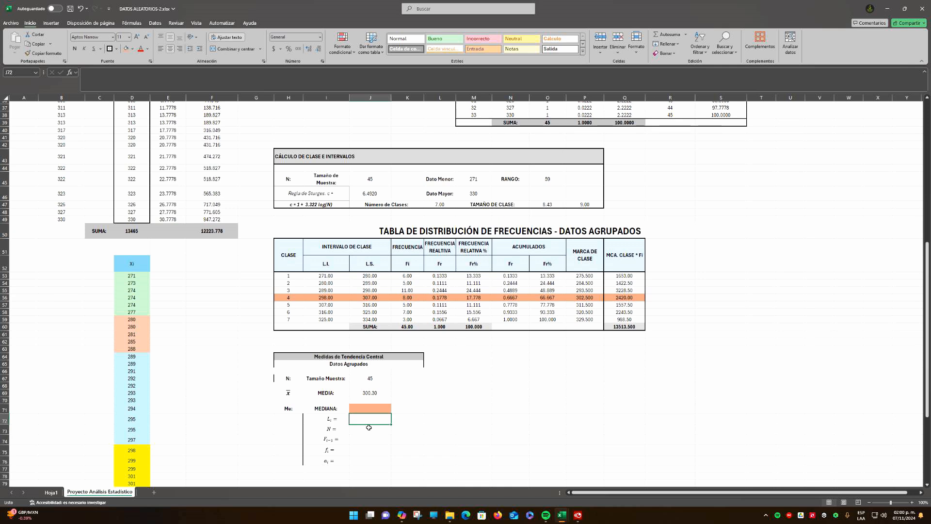
type("=")
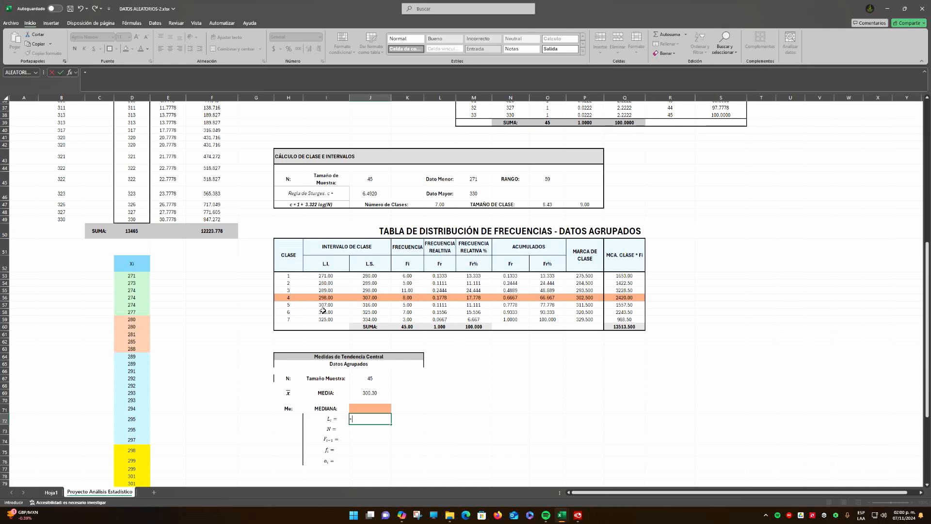
left_click(325, 297)
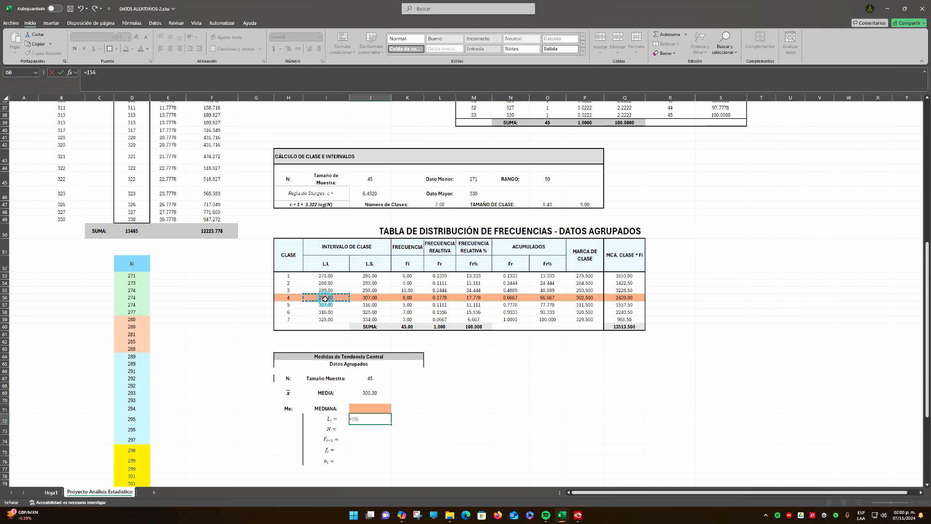
key("ctrl+Return")
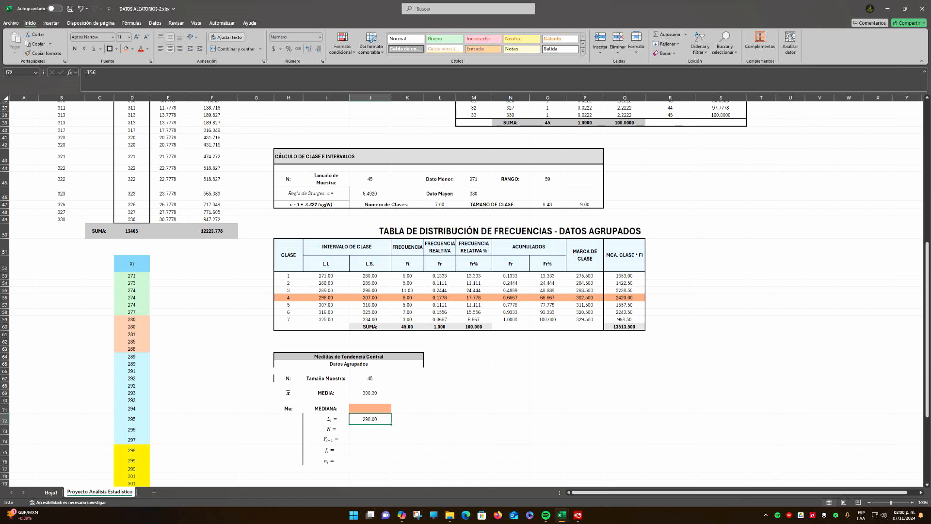
left_click(366, 430)
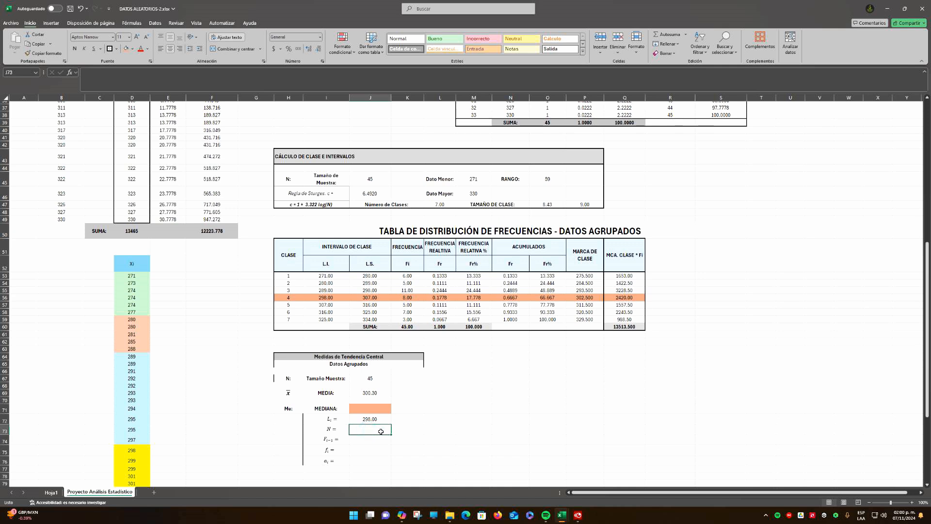
type("45")
key("Return")
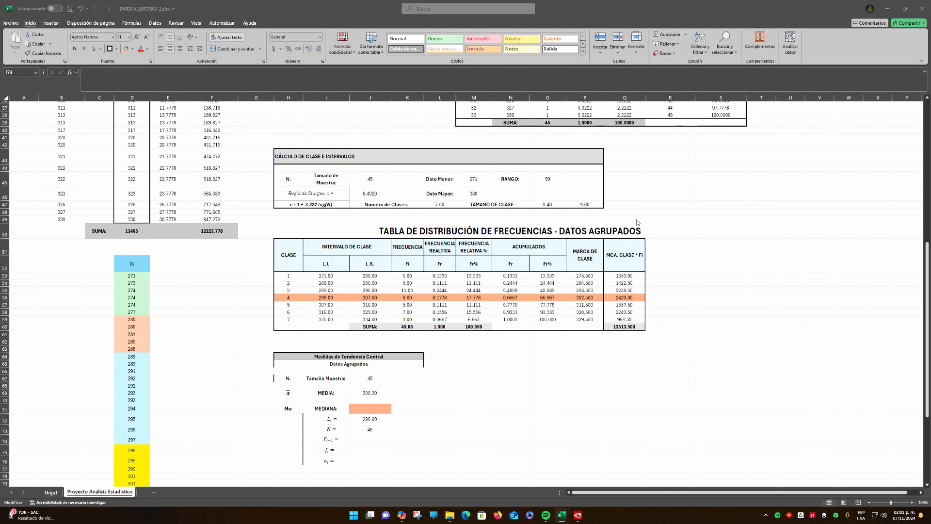
Examine the class 1 to 3 frequencies in K53:K55 that accumulate before the median class
left_click(566, 351)
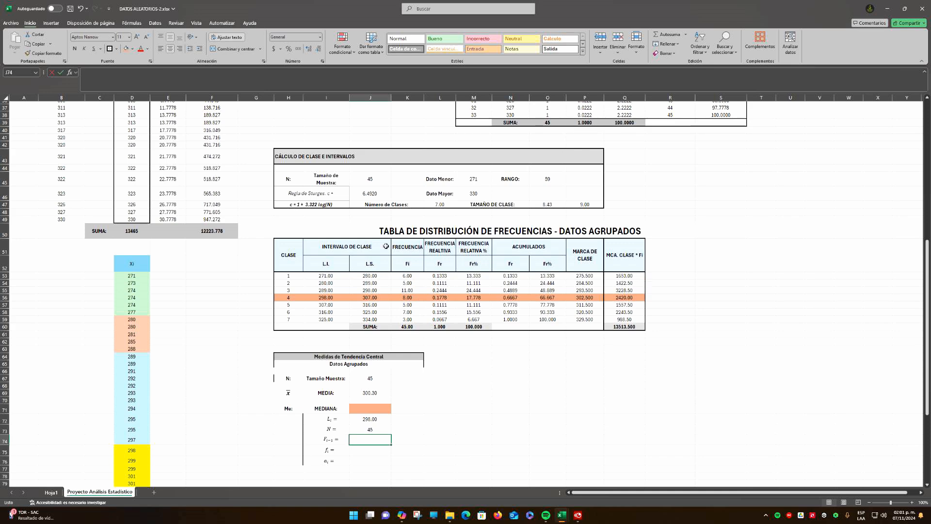
scroll(526, 222, "up", 2)
left_click_drag(408, 333, 407, 319)
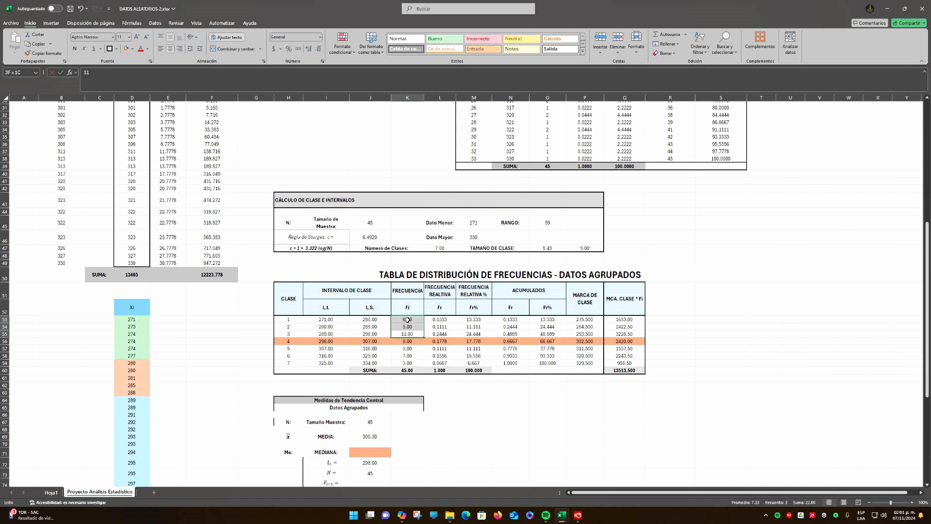
left_click_drag(407, 334, 408, 320)
Try to shift the ACUMULADOS, MARCA DE CLASE and MCA. CLASE * Fi block N51:Q60 one column to the right
left_click(522, 313)
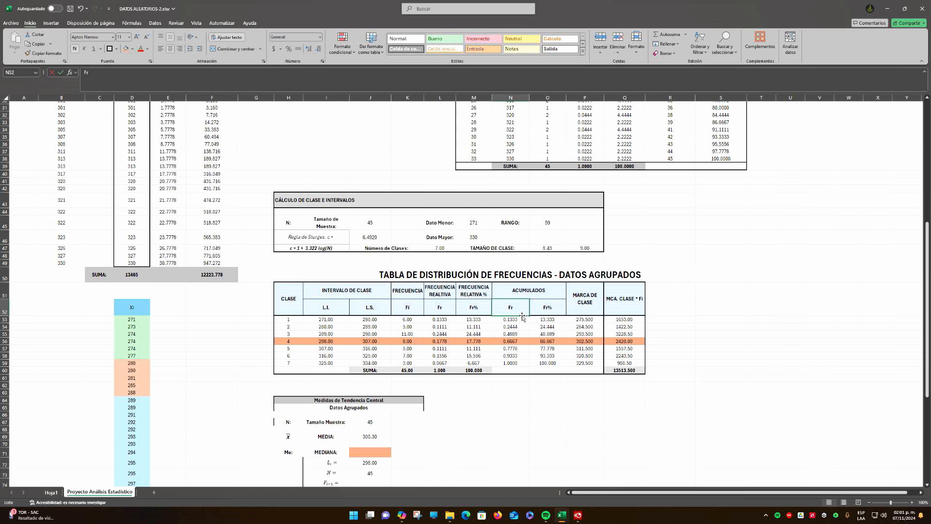
left_click_drag(522, 315, 628, 369)
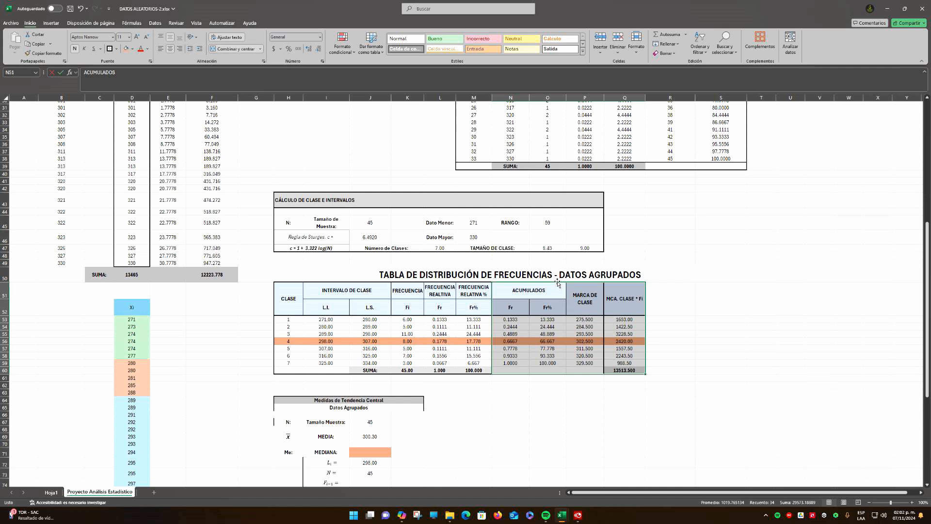
left_click_drag(556, 283, 558, 285)
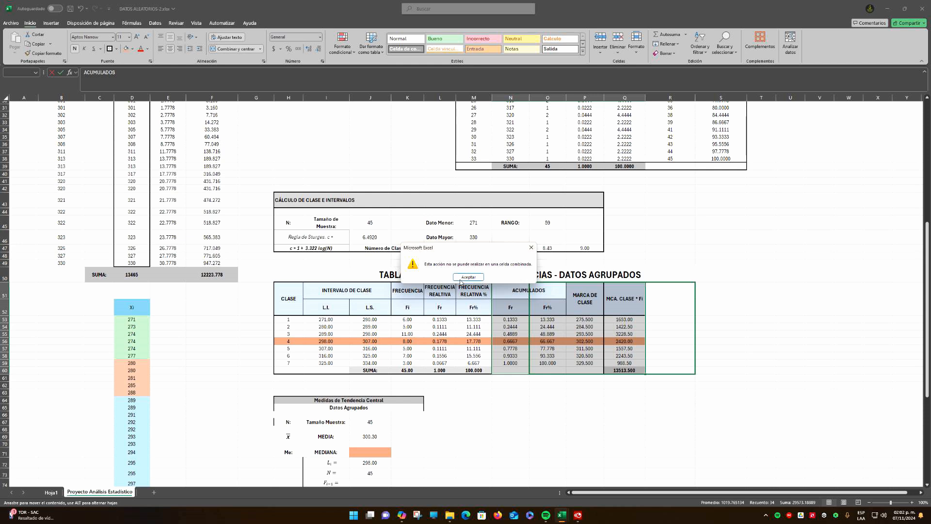
left_click(462, 278)
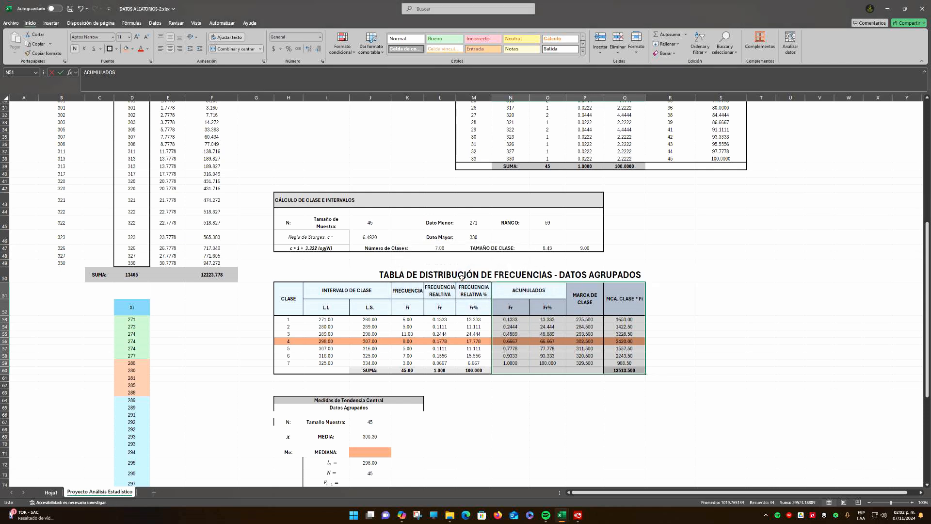
left_click(510, 307)
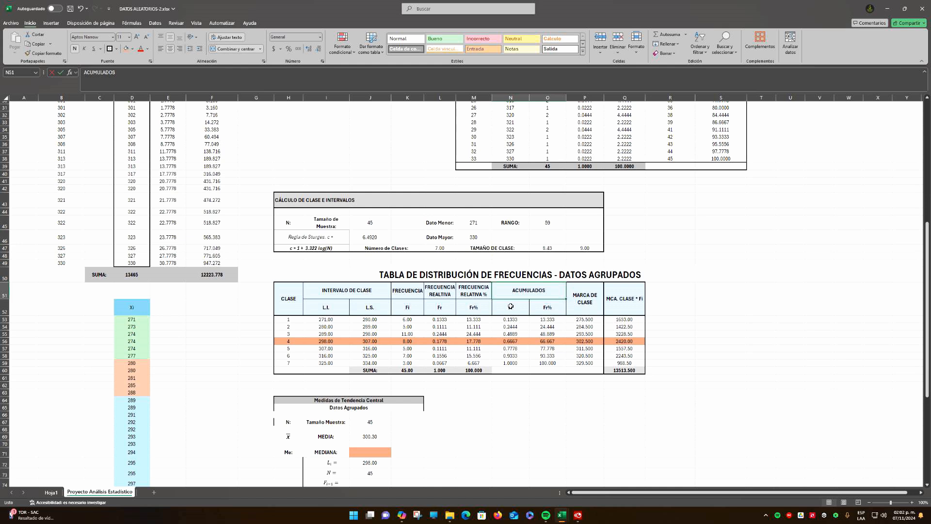
Copy the FRECUENCIA header from K51 into R51 to start a new column beside the grouped frequency table
left_click_drag(671, 290, 666, 371)
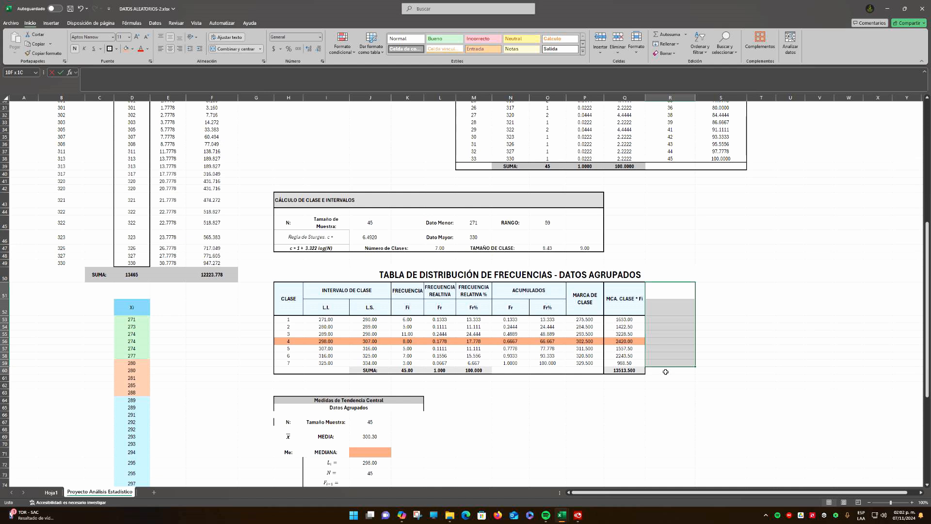
left_click_drag(665, 372, 668, 370)
key("BackSpace")
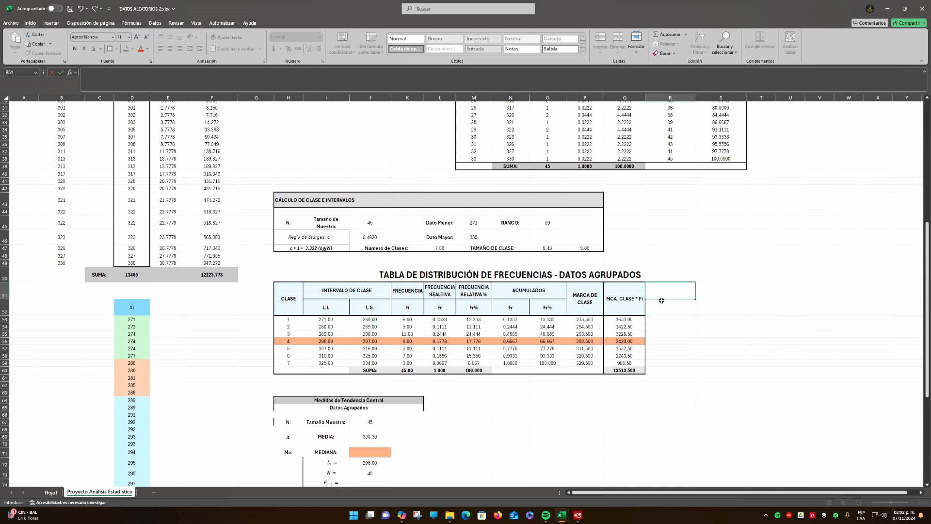
left_click(439, 295)
left_click(409, 295)
key("ctrl+c")
left_click(670, 292)
key("ctrl+v")
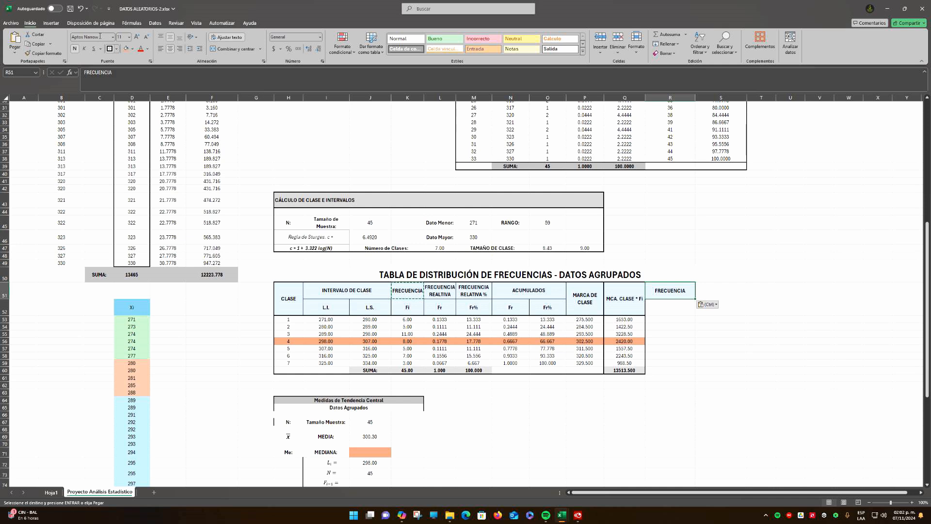
Extend the R51 header to FRECUENCIA ACUMULADA and enter the symbol Fia in R52
left_click(117, 74)
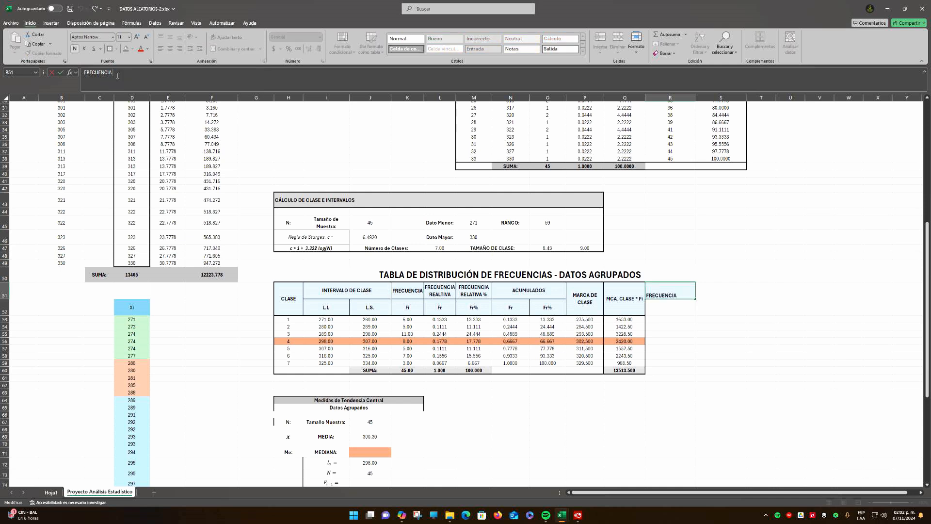
type("ACUMULADA")
key("Return")
type("F")
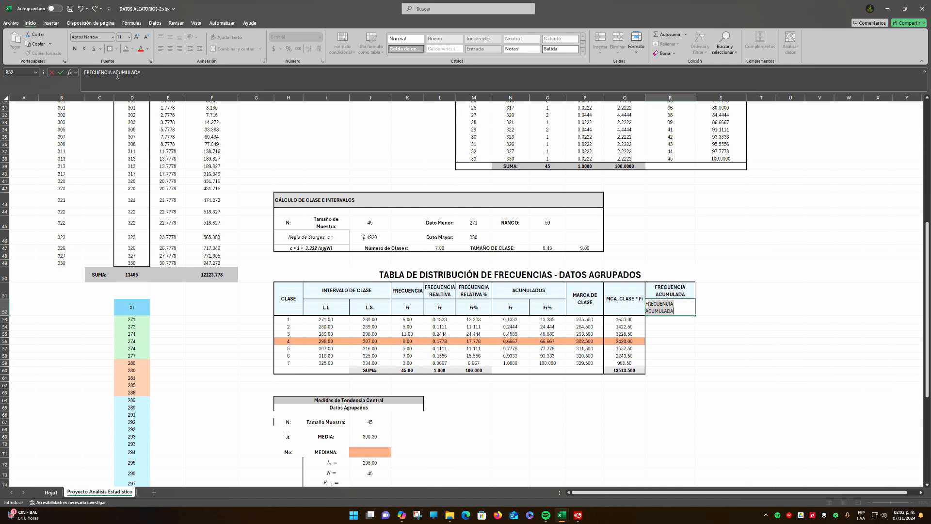
type("ia")
Calculate the accumulated frequencies with =K53 in R53 and =R53+K54 in R54, filling the latter down to R59
left_click(671, 326)
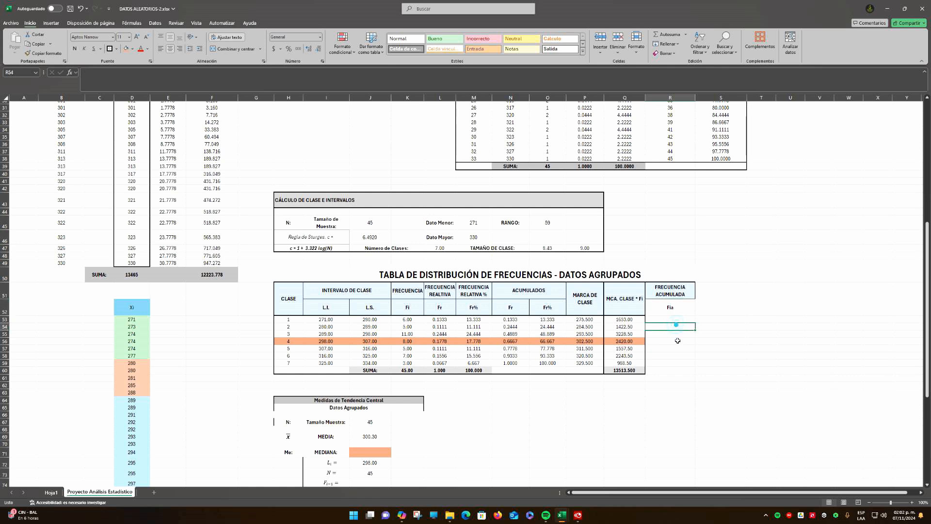
type("=")
left_click(418, 321)
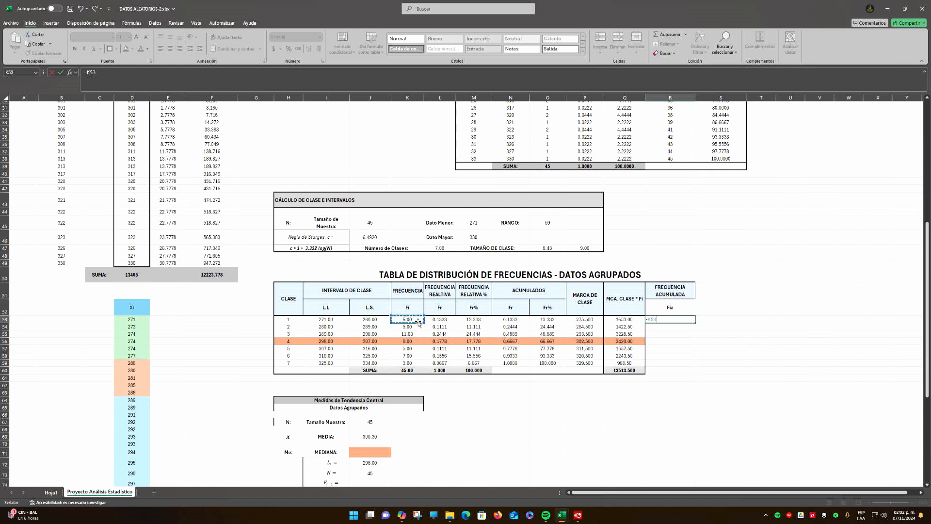
key("Return")
type("=")
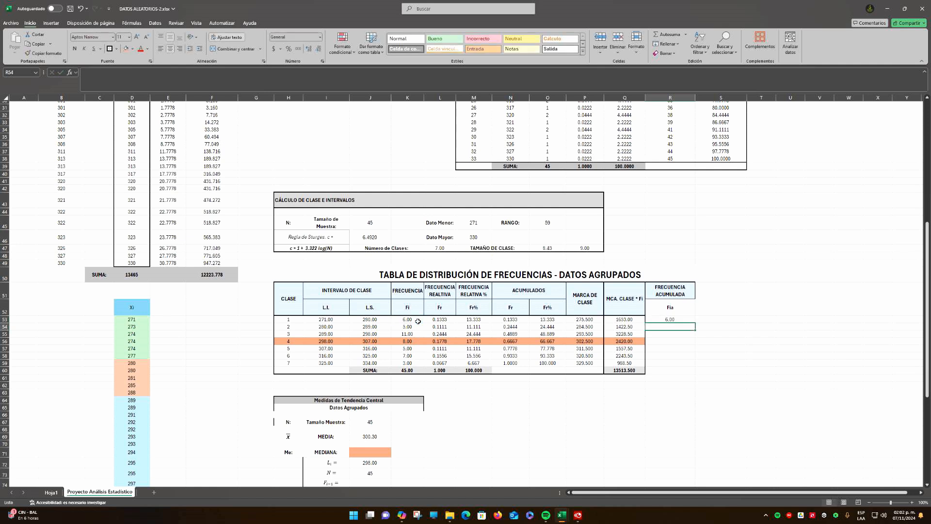
left_click(678, 319)
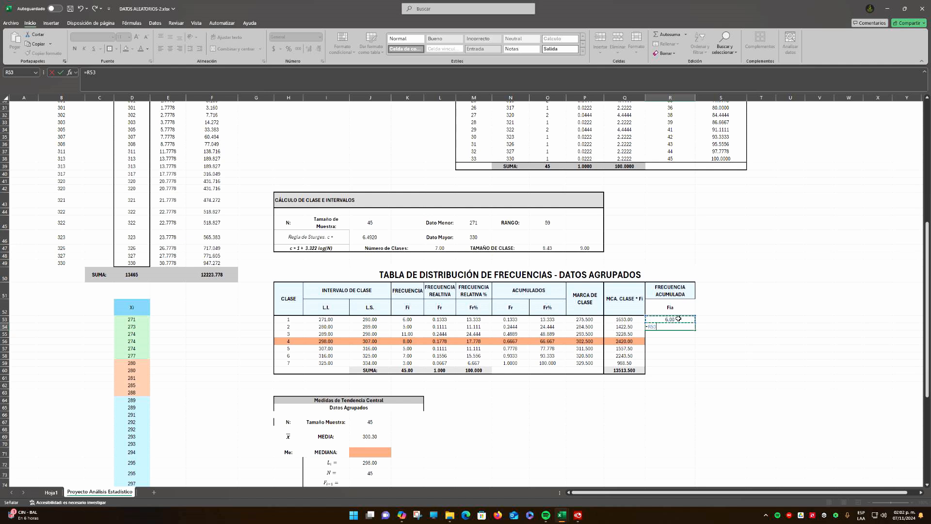
type("+K54")
key("ctrl+Return")
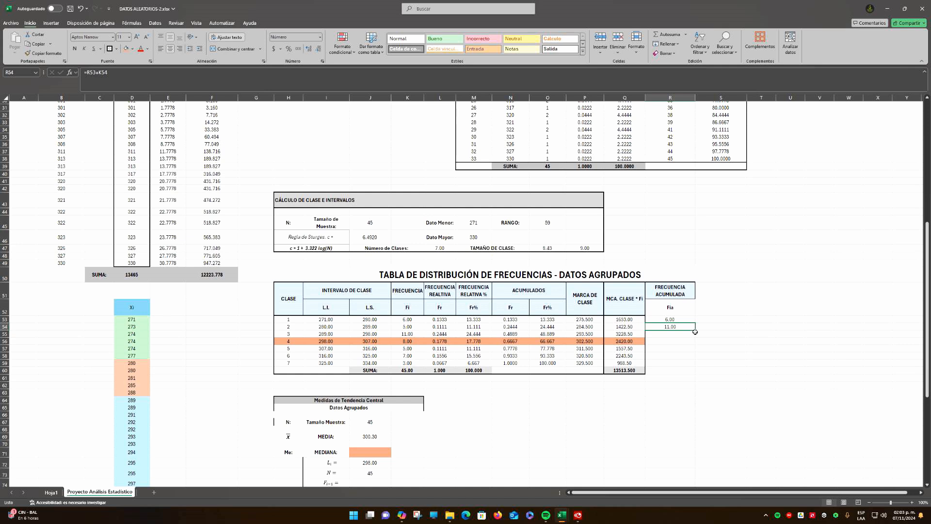
double_click(695, 331)
Give R52 the light blue header fill and apply all borders to the header range H51:R52
left_click_drag(670, 291, 669, 308)
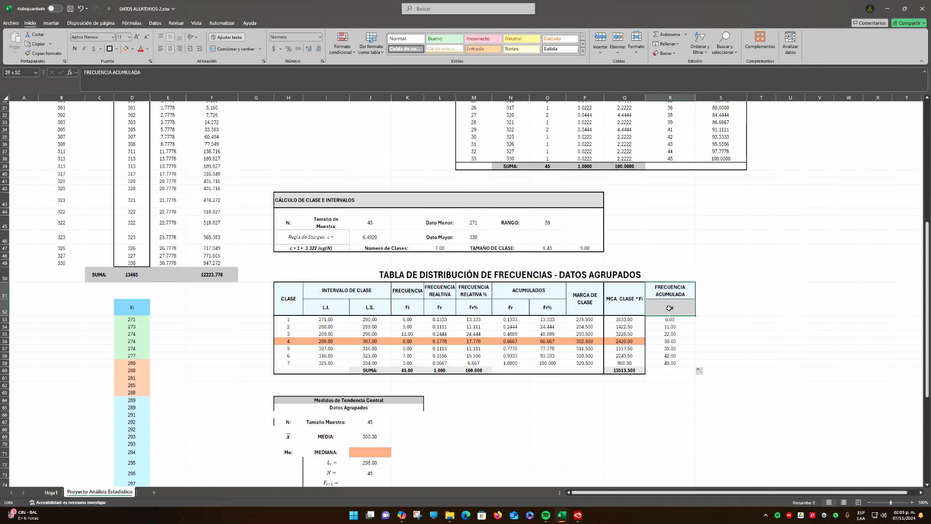
left_click(719, 309)
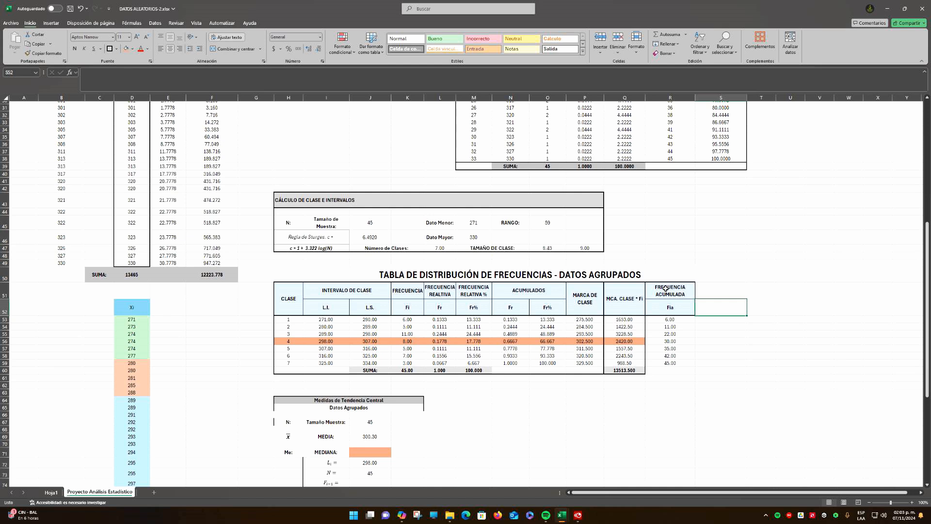
left_click(665, 289)
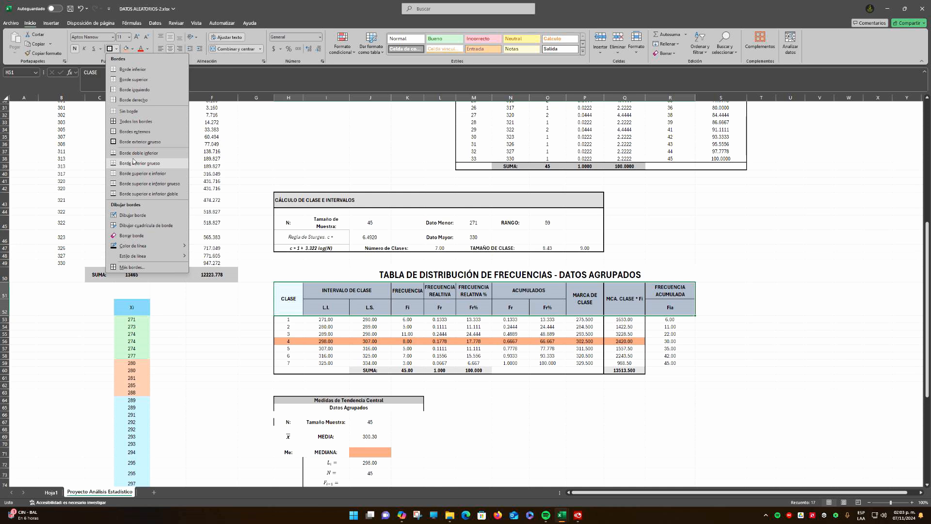
left_click(135, 122)
left_click(720, 335)
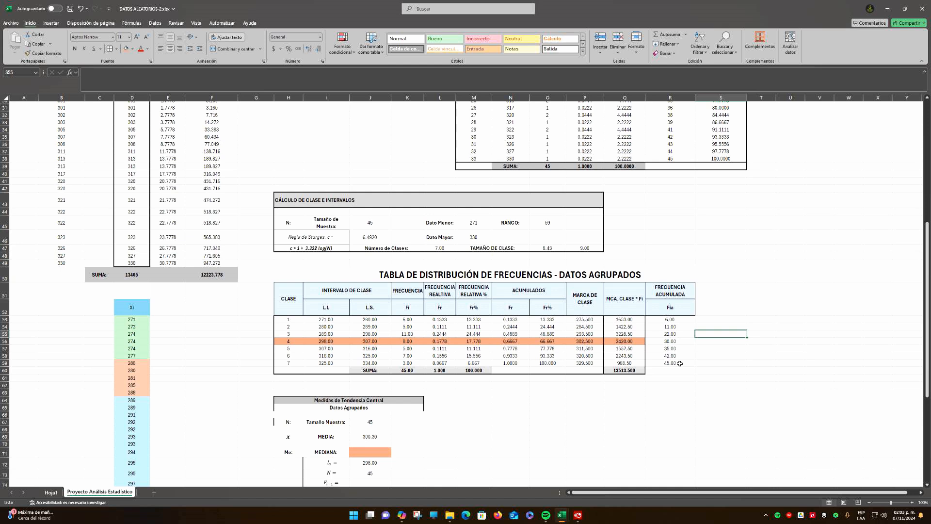
Extend the class 4 orange fill to R56 and redo the borders of the whole table H51:R60 to include the new column
left_click(670, 370)
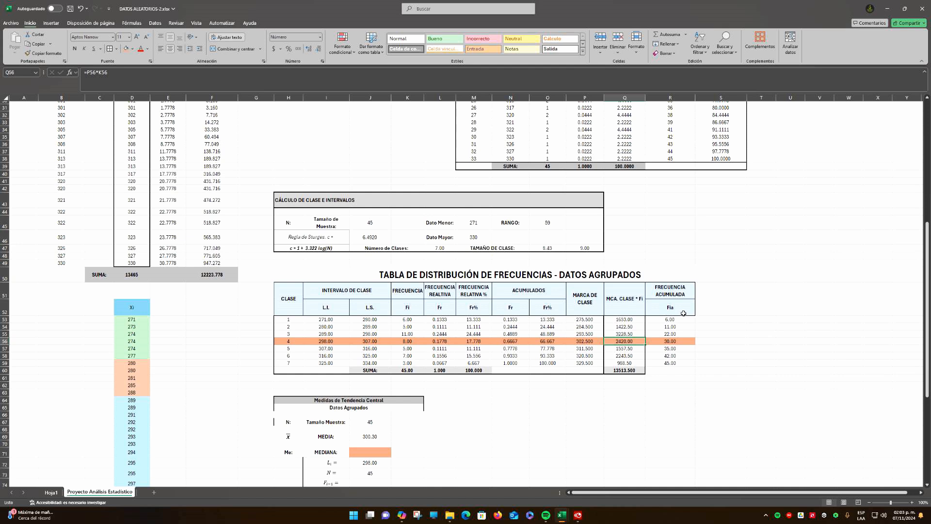
left_click(675, 332)
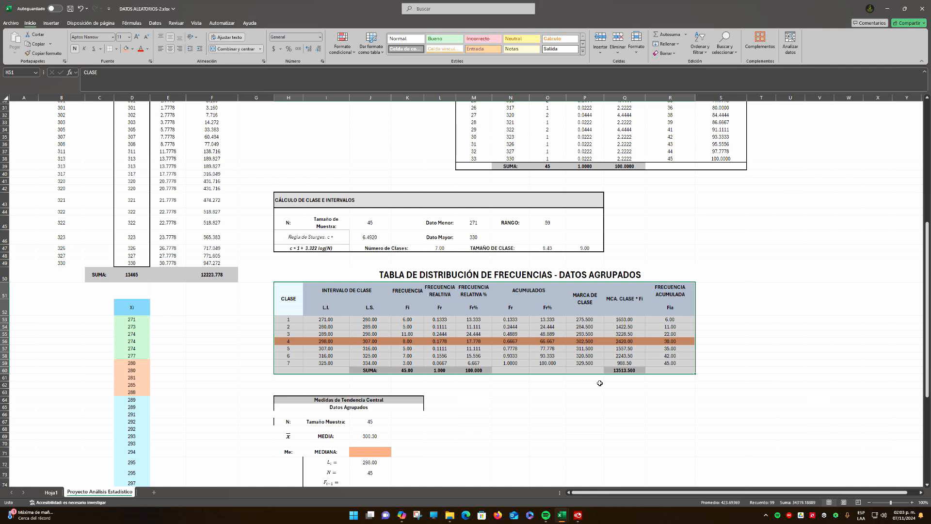
left_click(628, 408)
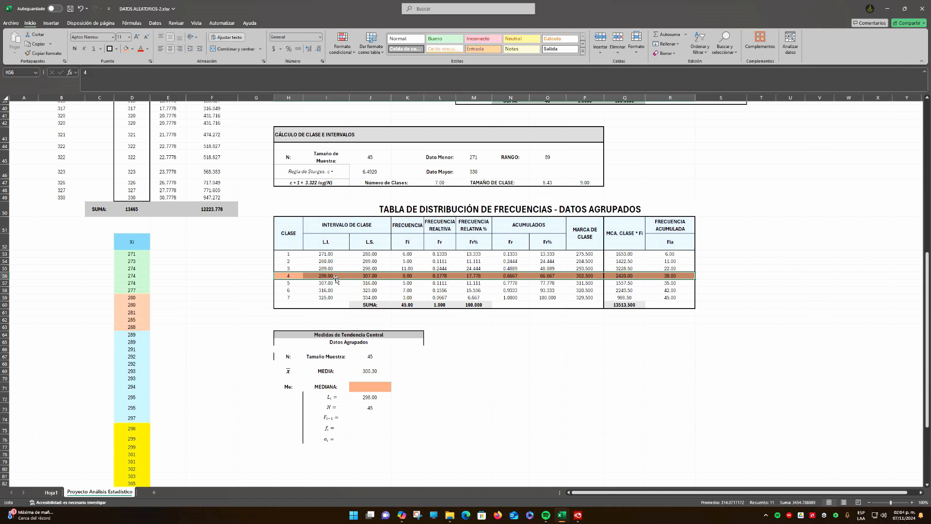
Fill in Fi-1 in J74 with the frequency accumulated through class 3, the class before the highlighted median class (22.00)
left_click_drag(293, 276, 473, 283)
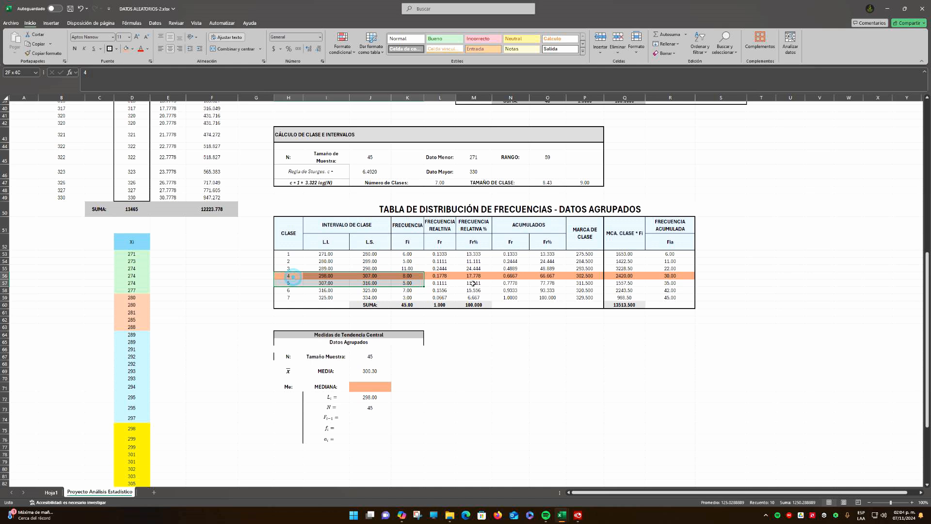
left_click(372, 408)
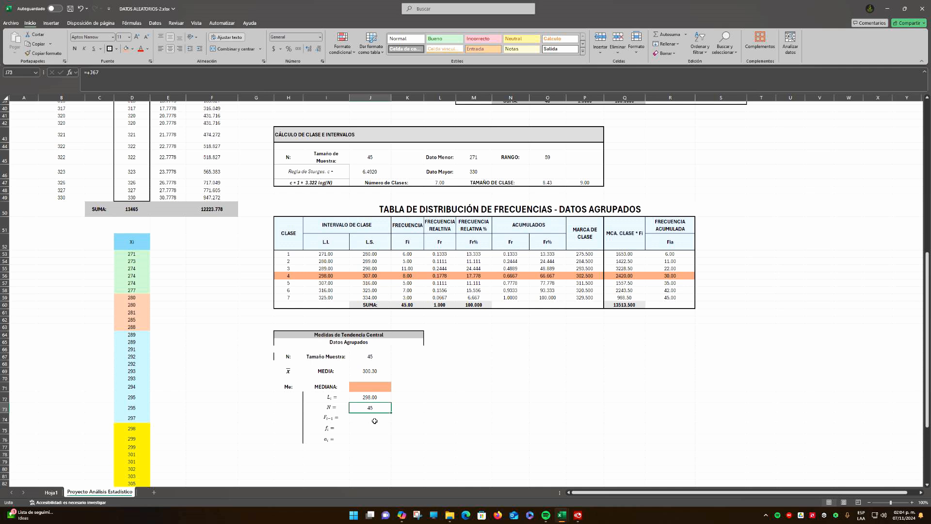
left_click(374, 420)
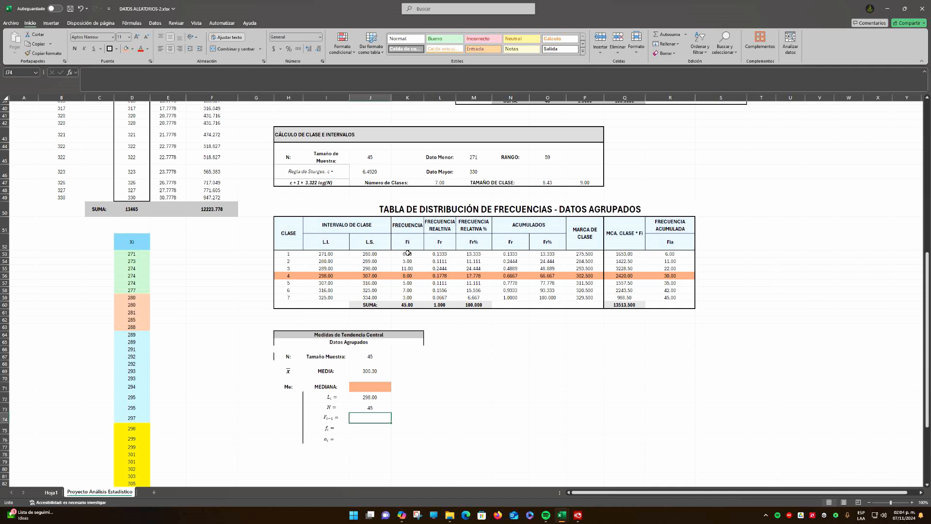
left_click_drag(407, 268, 410, 253)
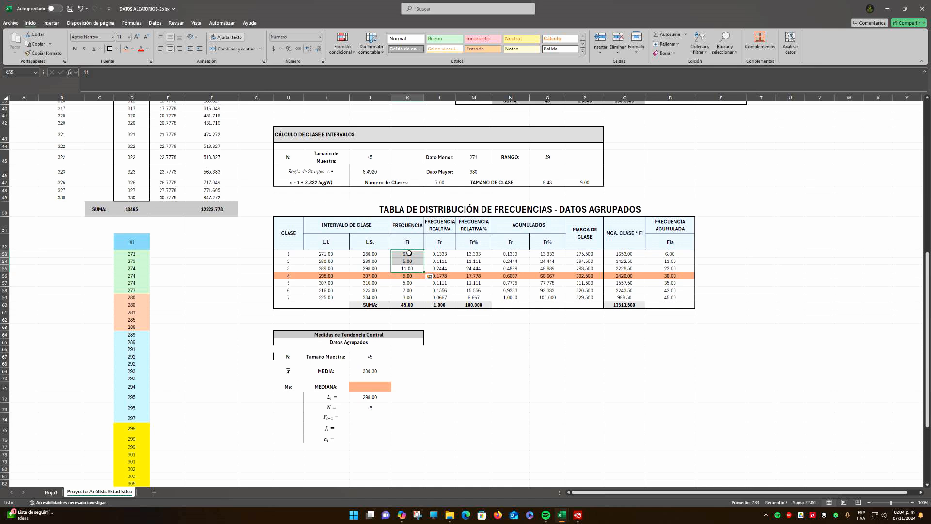
left_click(373, 417)
type("=")
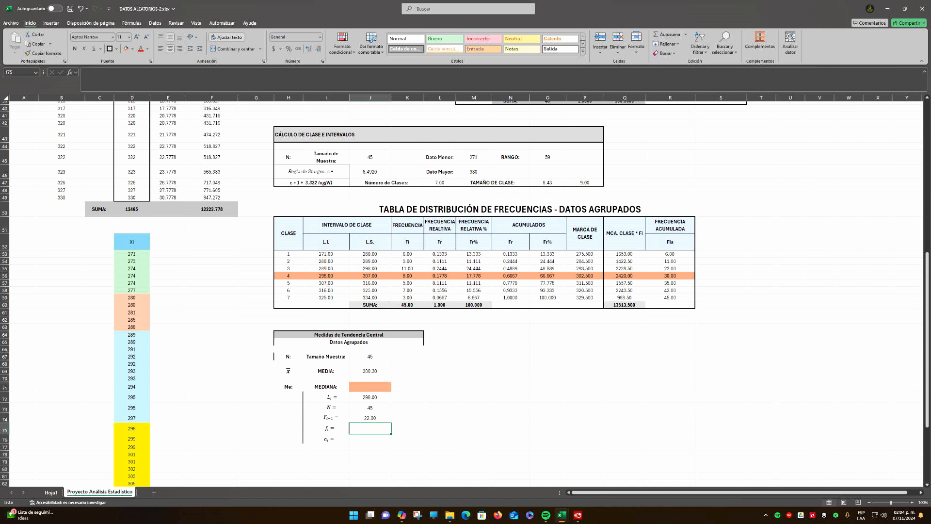
Fill in fi in J75 with =K56, the frequency of the median class 4
key("F2")
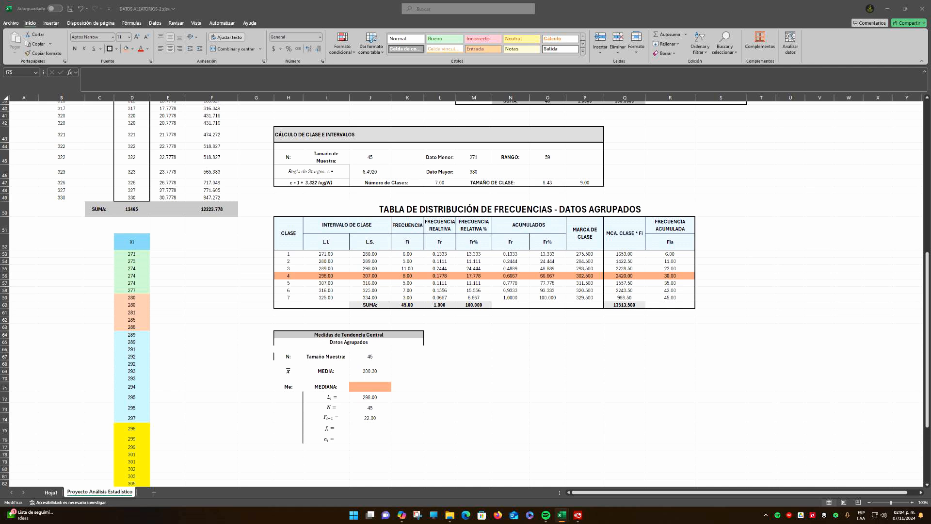
type("=")
left_click(409, 277)
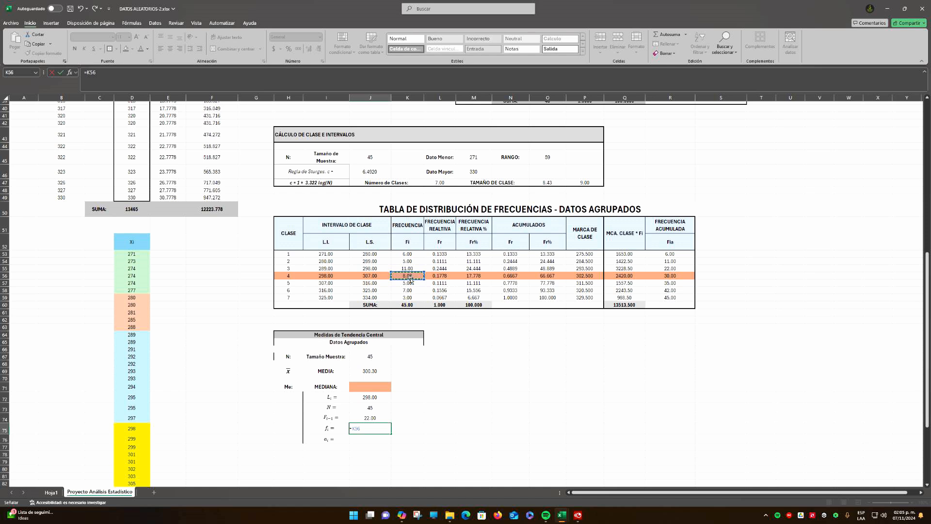
key("Return")
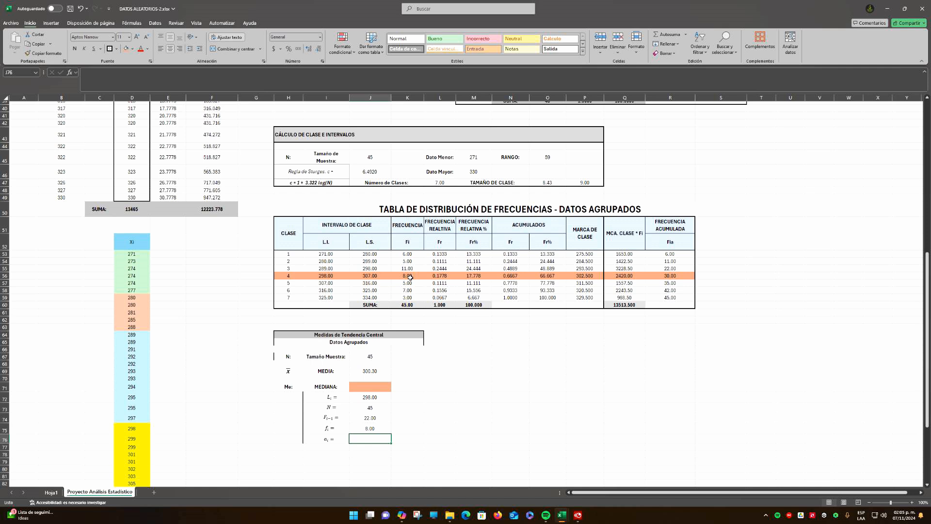
Fill in ai in J76 with =P47, the rounded class size from the class and interval calculation
scroll(409, 277, "up", 1)
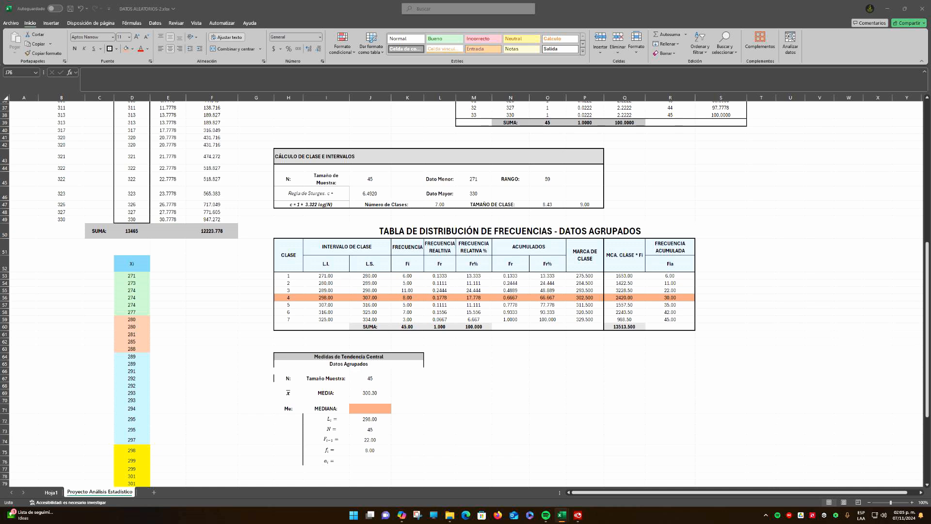
type("=")
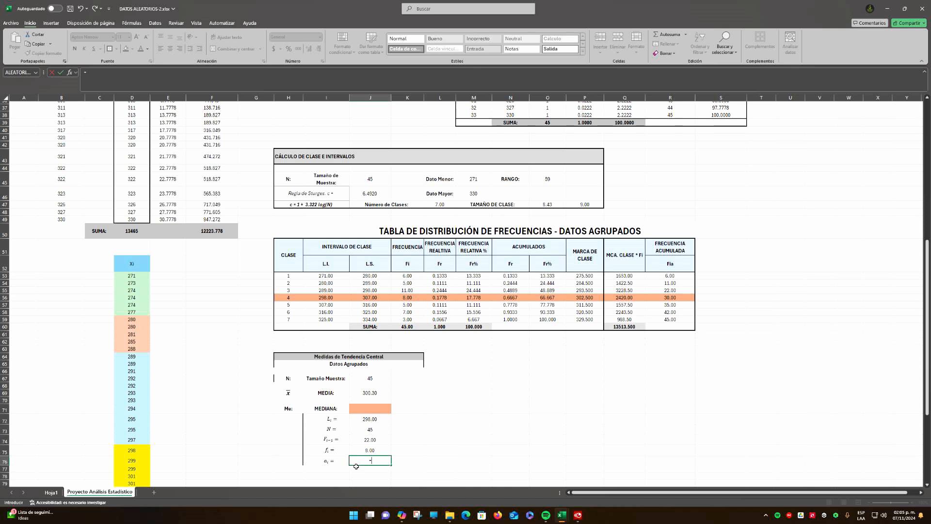
left_click(591, 204)
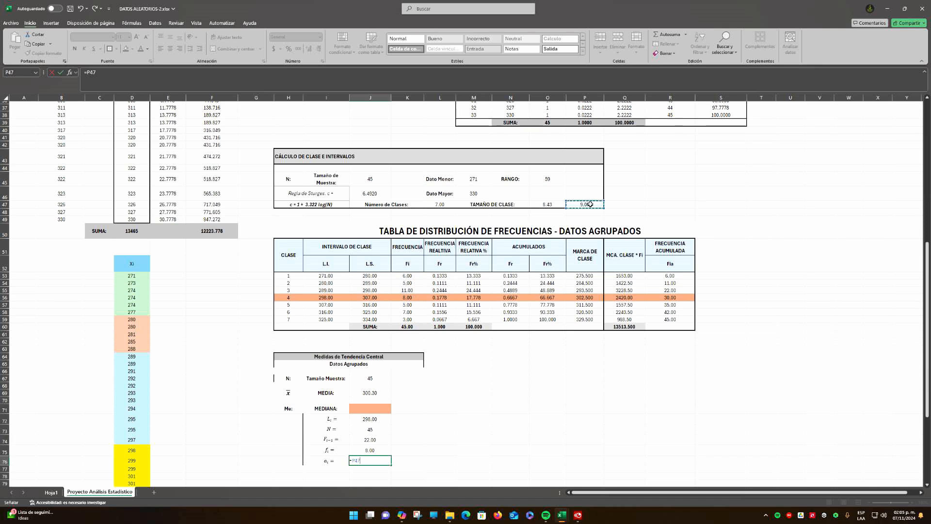
key("Return")
left_click(454, 429)
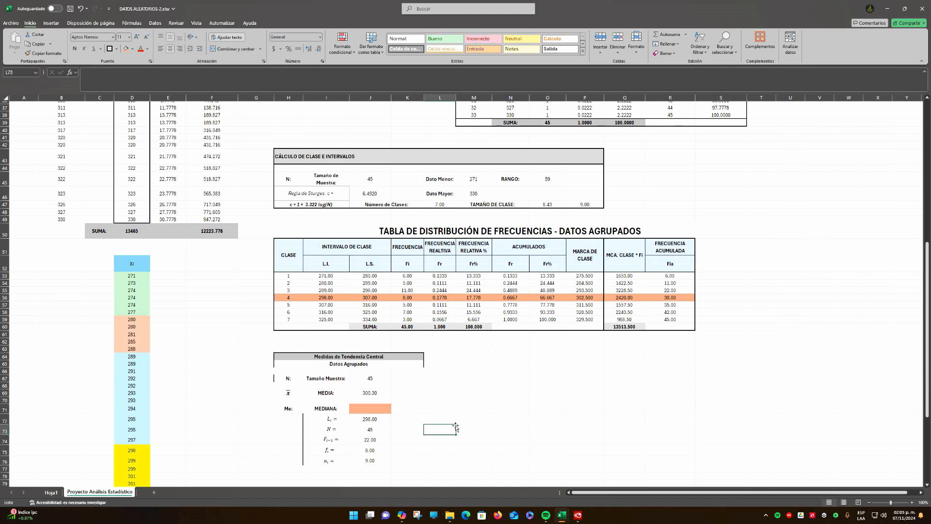
Consult the median formula in the workbook EBA_U3_EA_OSDC.xlsx and calculate the median in J71 of DATOS ALEATORIOS-2.xlsx with =(J72)+(((J73/2)-J74)/J75)*J76
scroll(456, 428, "down", 1)
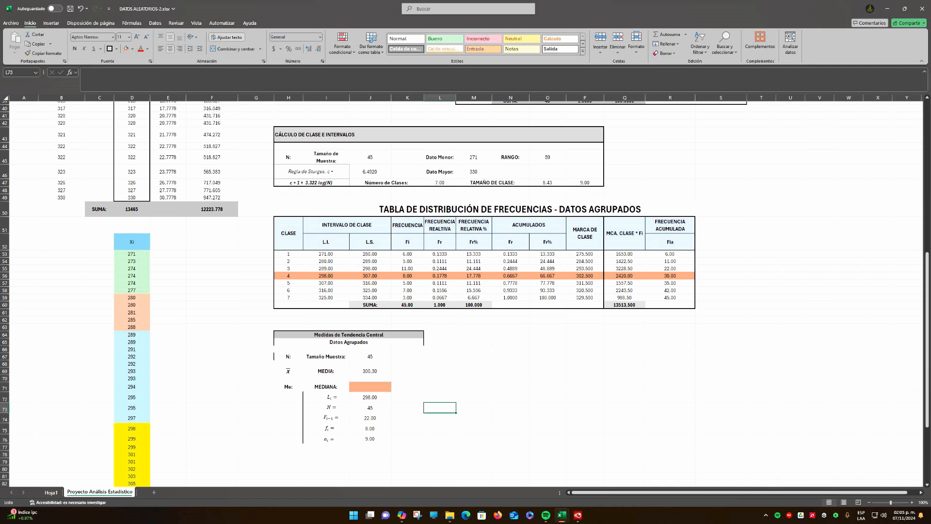
key("alt+Tab")
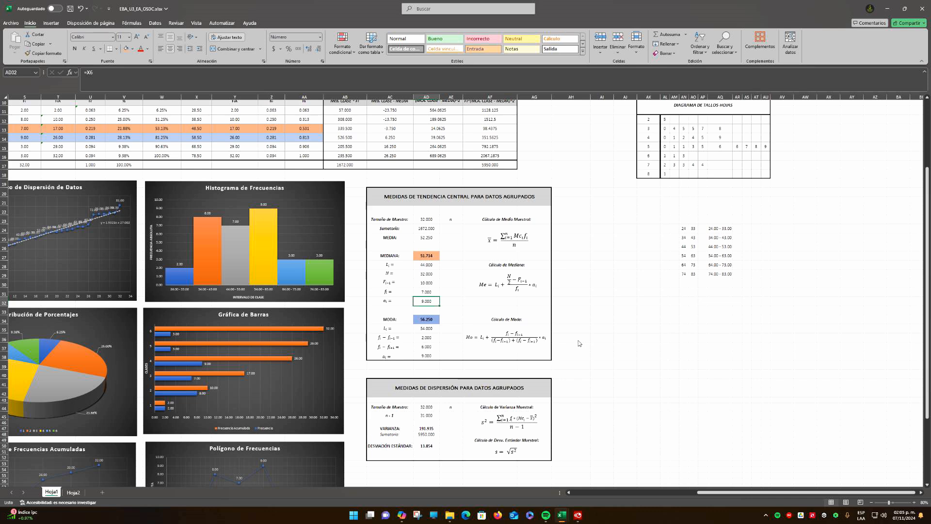
scroll(579, 343, "up", 4, "ctrl")
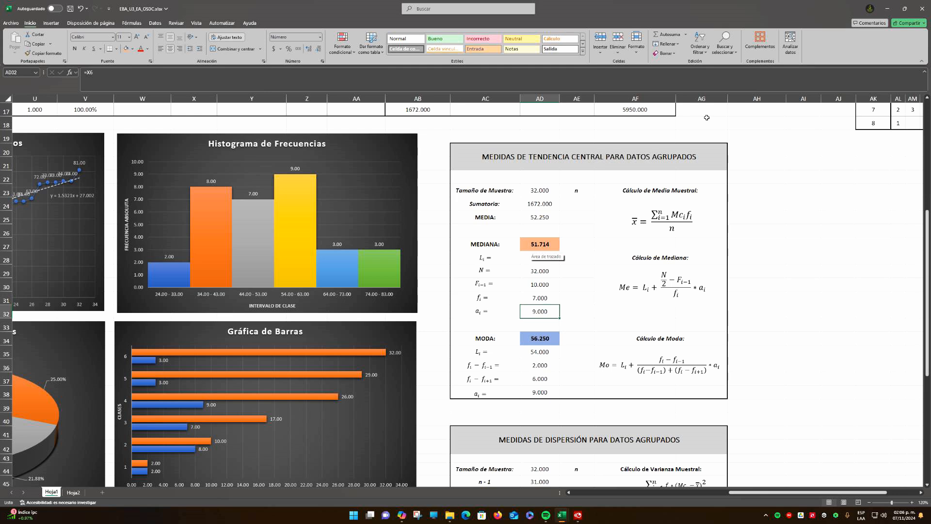
key("alt+Tab")
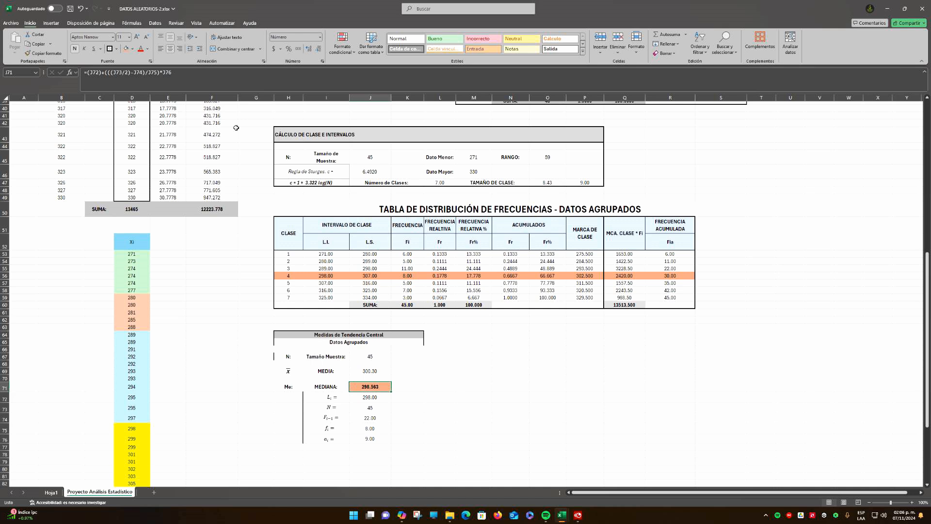
left_click(87, 72)
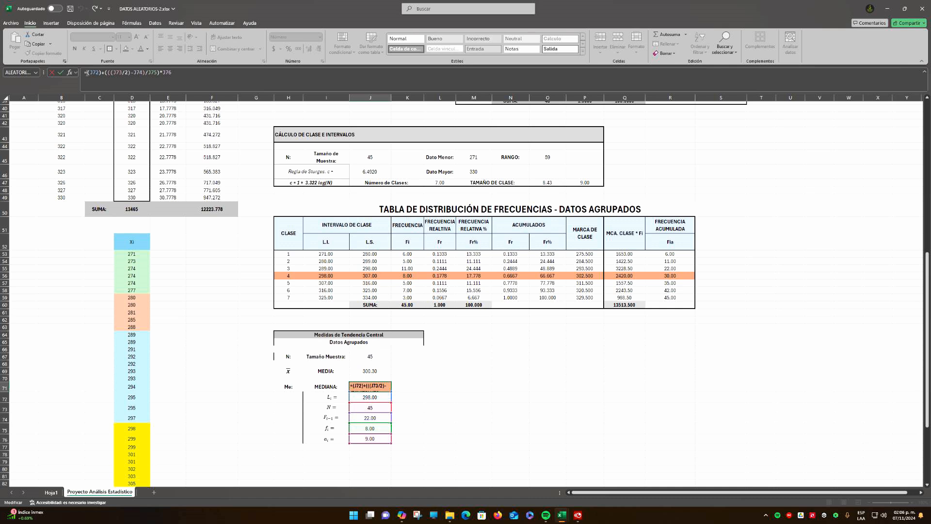
left_click(176, 71)
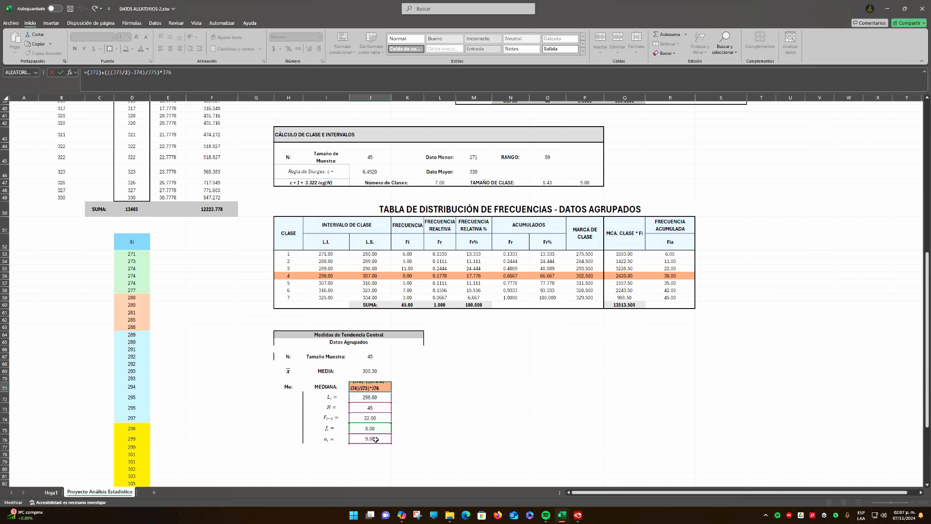
Commit the median formula in J71 and compare its result with the ungrouped median in J11
key("ctrl+Return")
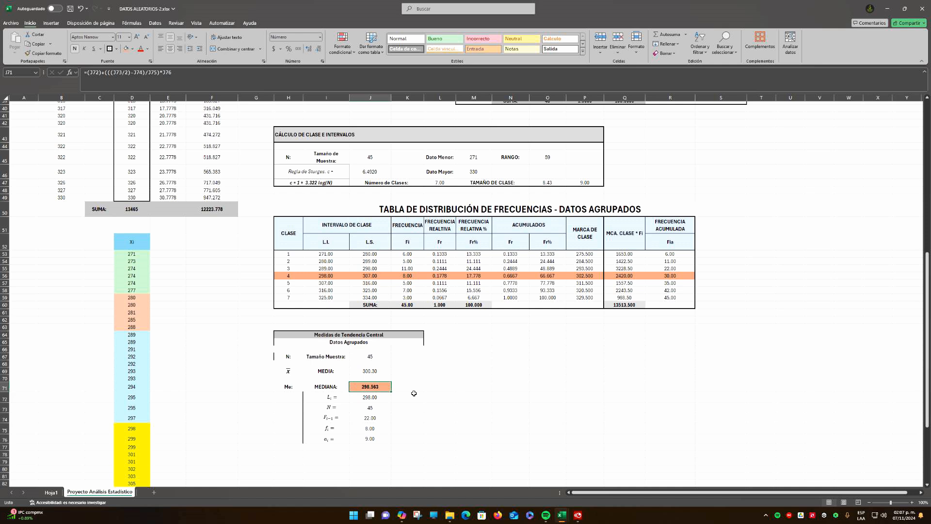
scroll(414, 393, "up", 12)
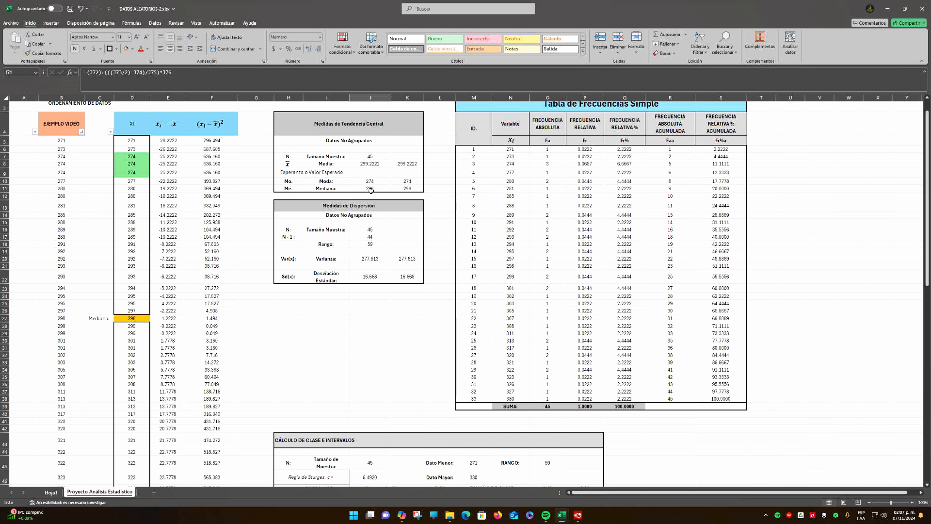
scroll(371, 191, "down", 14)
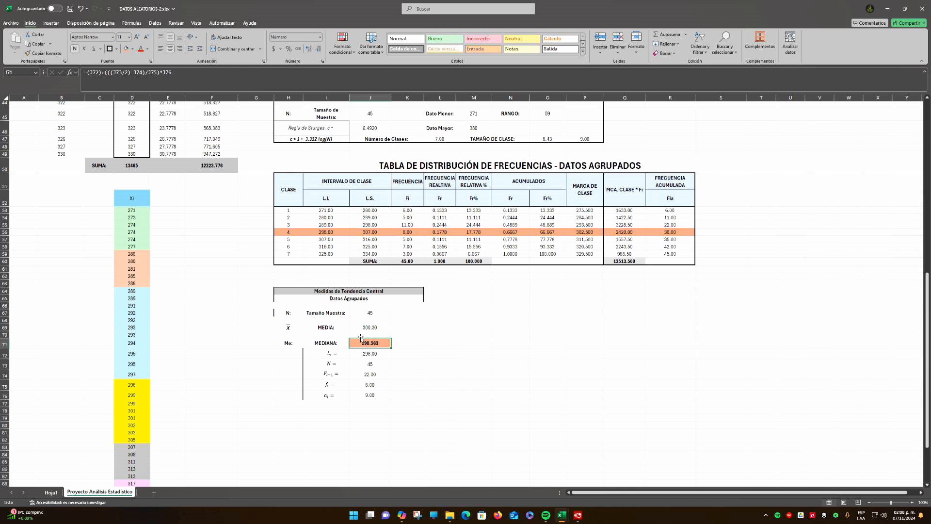
Remove the vertical border beside the median variables in H72:H76, and label row 78 with Mo: and MODA:
left_click_drag(288, 352, 289, 396)
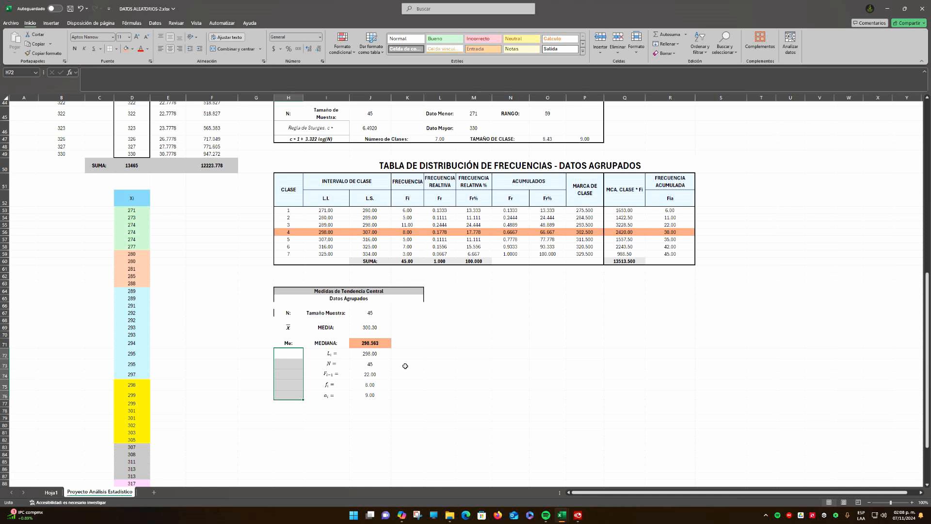
left_click(440, 394)
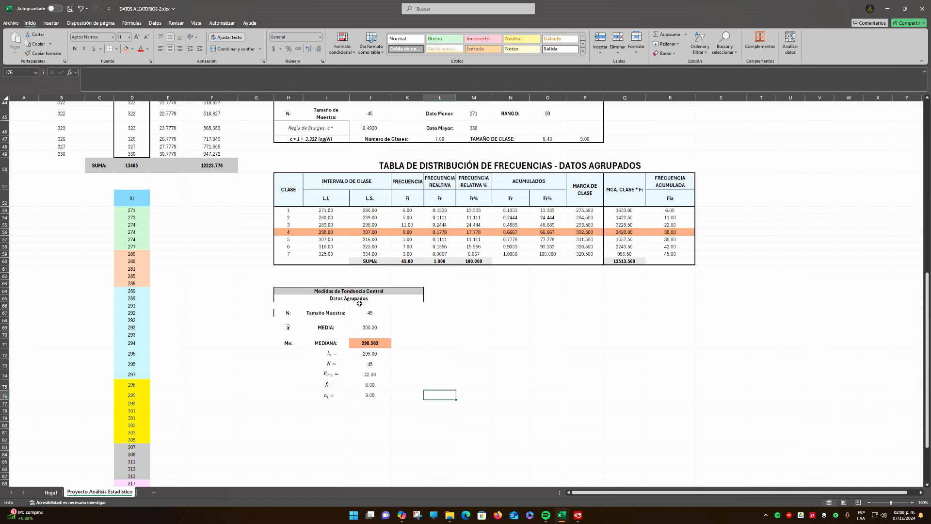
key("Left")
key("Left")
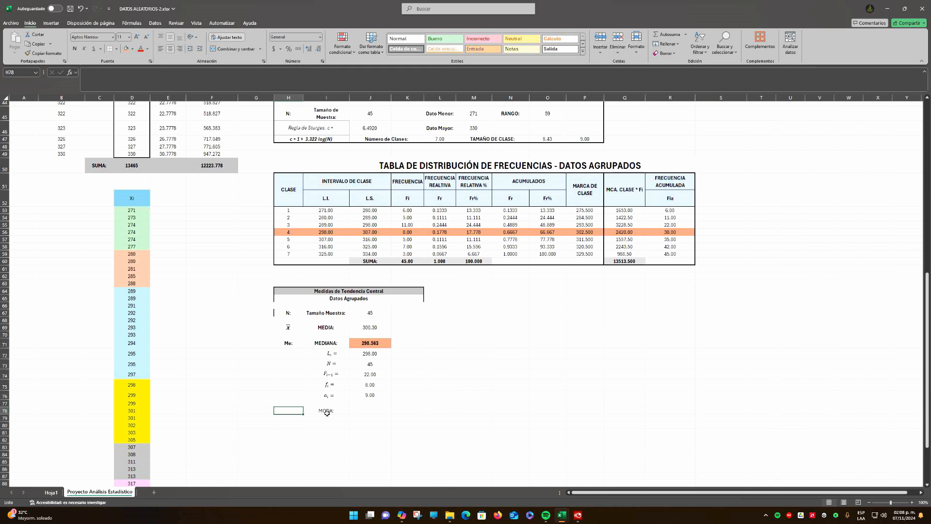
type("Mo:")
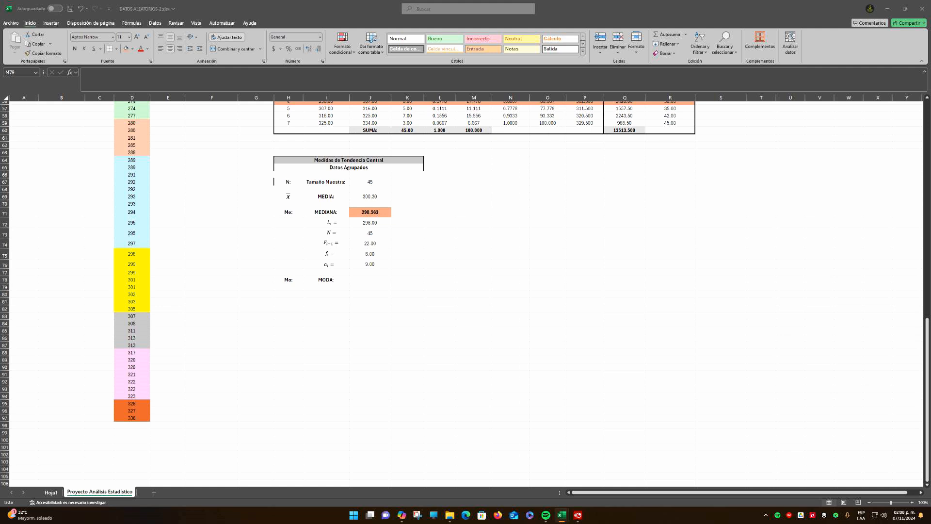
Paste the mode variable labels Li, fi − fi-1, fi − fi+1 and ai into the rows below MODA
left_click(328, 287)
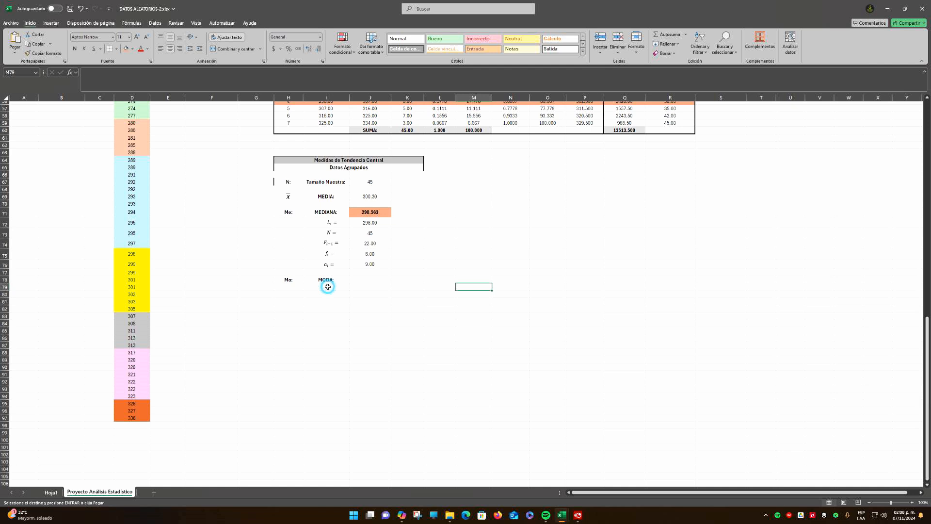
left_click(289, 287)
key("ctrl+v")
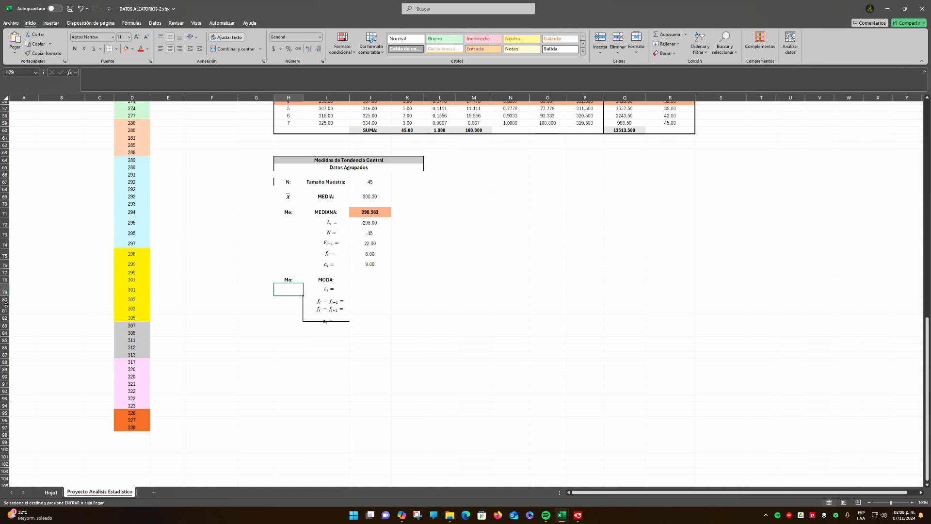
Increase the heights of rows 78 and 80 to 82 to fit the mode labels, and clear the borders pasted around them
left_click_drag(6, 304, 4, 313)
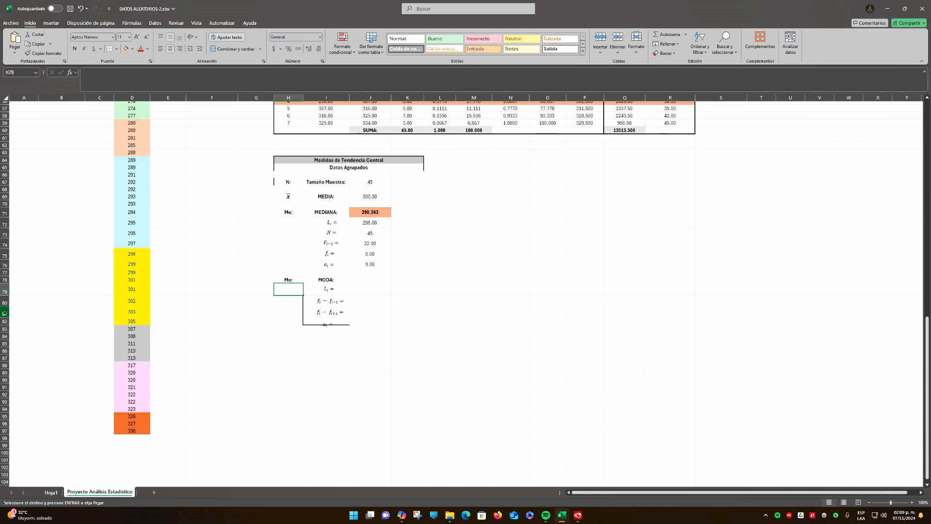
left_click_drag(4, 325, 4, 331)
left_click(384, 321)
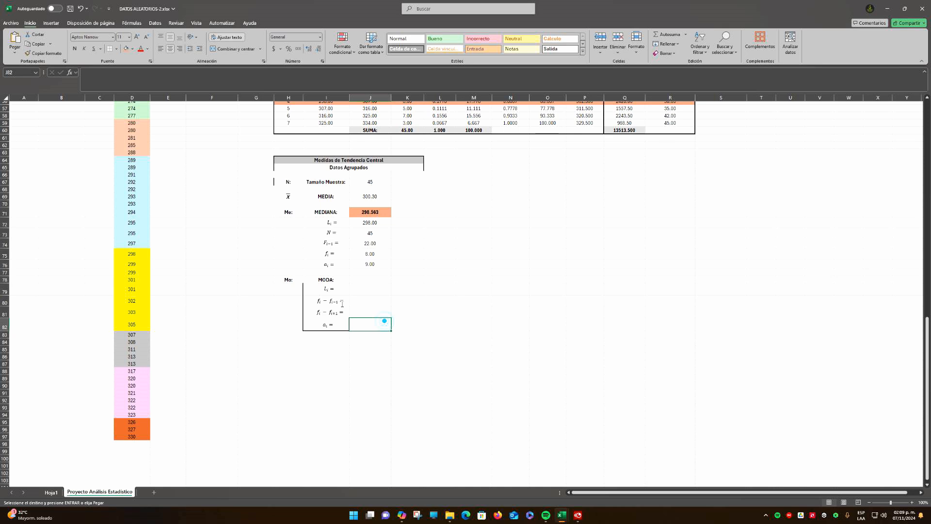
left_click(474, 341)
left_click_drag(6, 275, 7, 274)
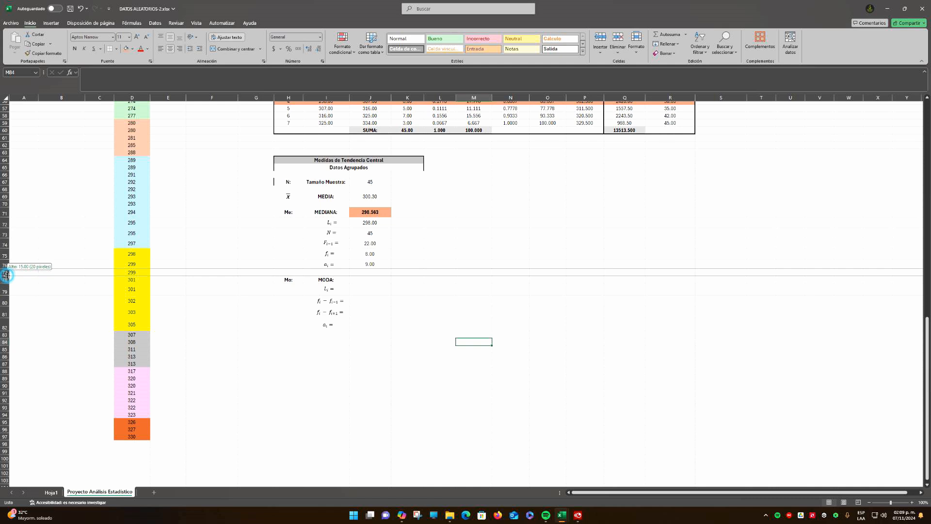
left_click_drag(6, 274, 6, 278)
left_click(351, 290)
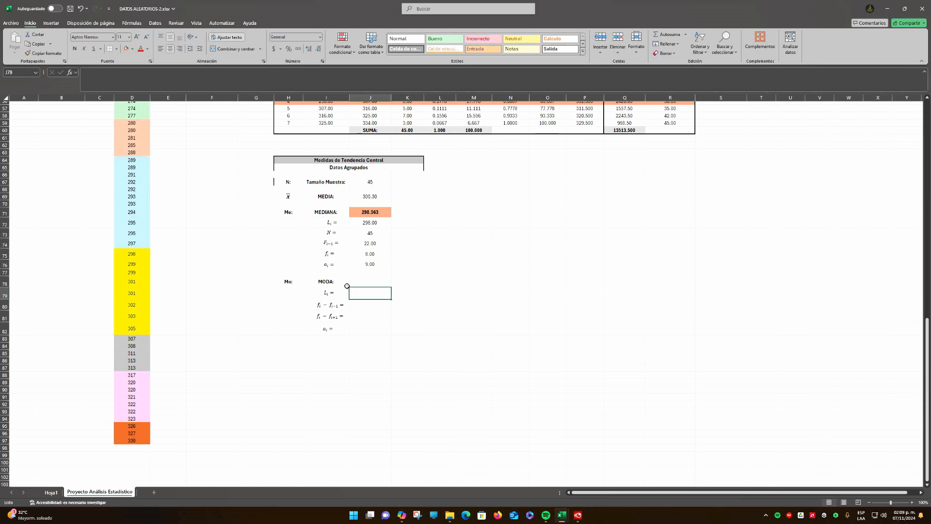
Highlight the modal class 3 row of the grouped frequency table and the mode cell J78 with a light blue fill
left_click(347, 286)
scroll(411, 204, "up", 5)
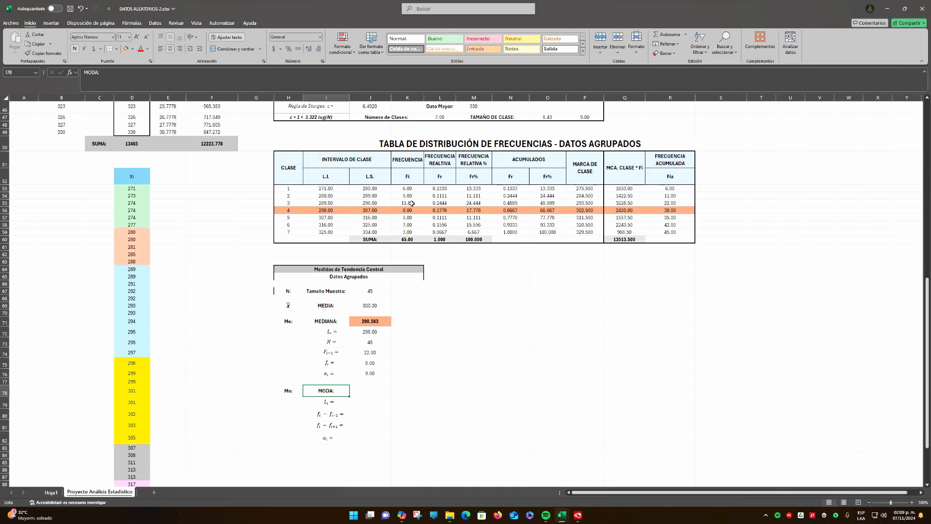
left_click_drag(289, 203, 670, 204)
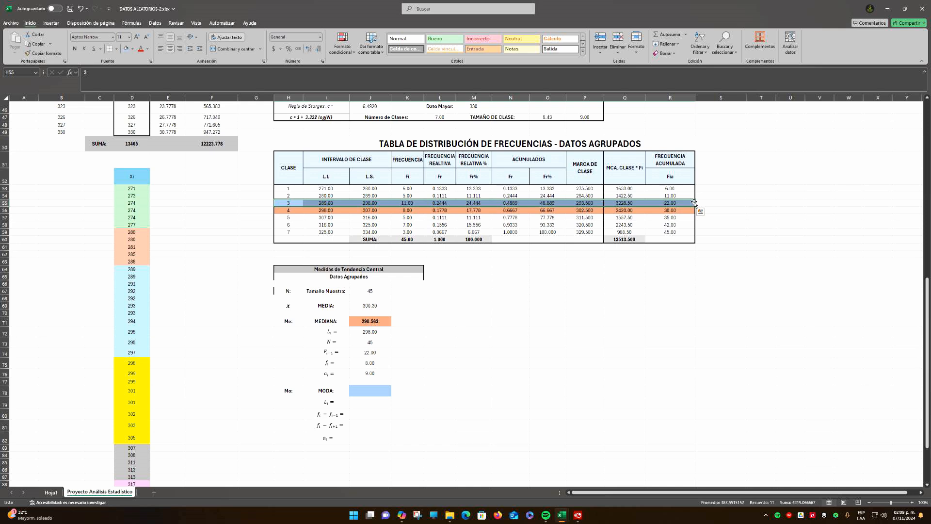
Fill in Li in J79 with =I55, the lower limit of modal class 3
left_click(369, 404)
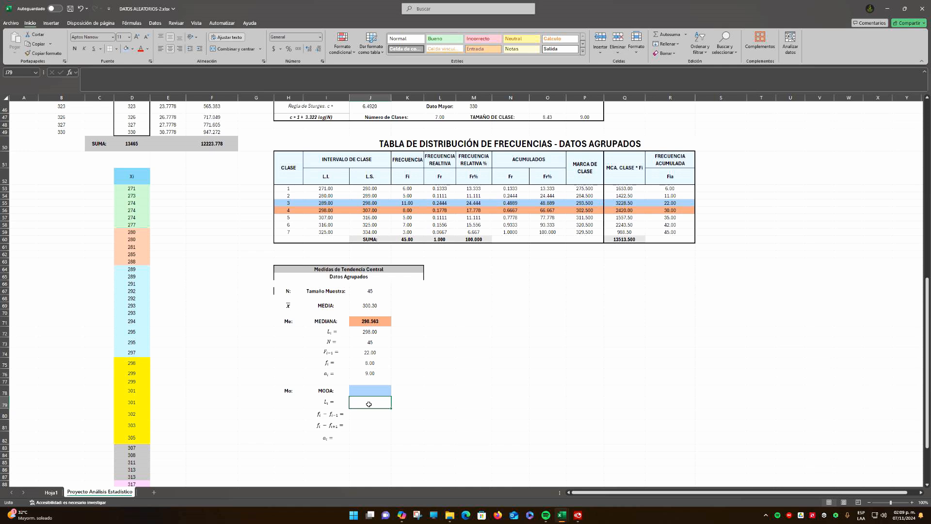
type("=")
left_click(321, 203)
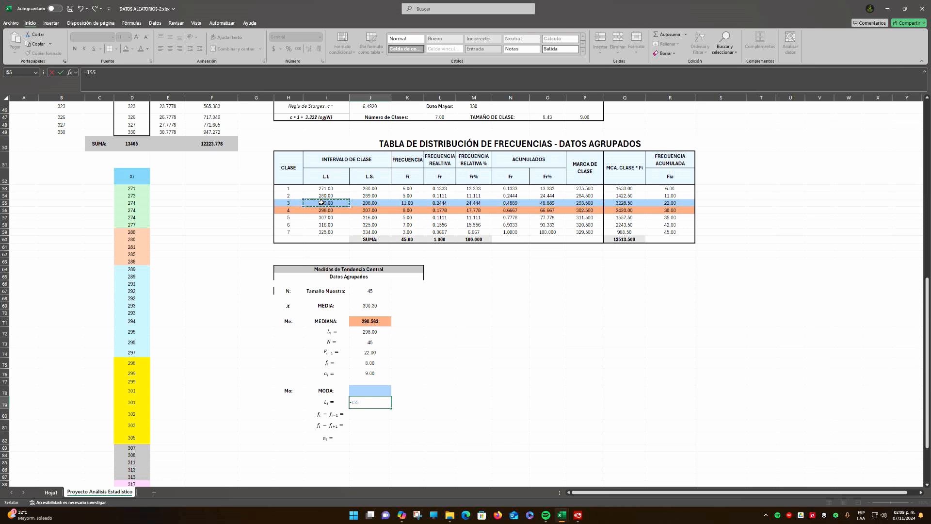
key("ctrl+Return")
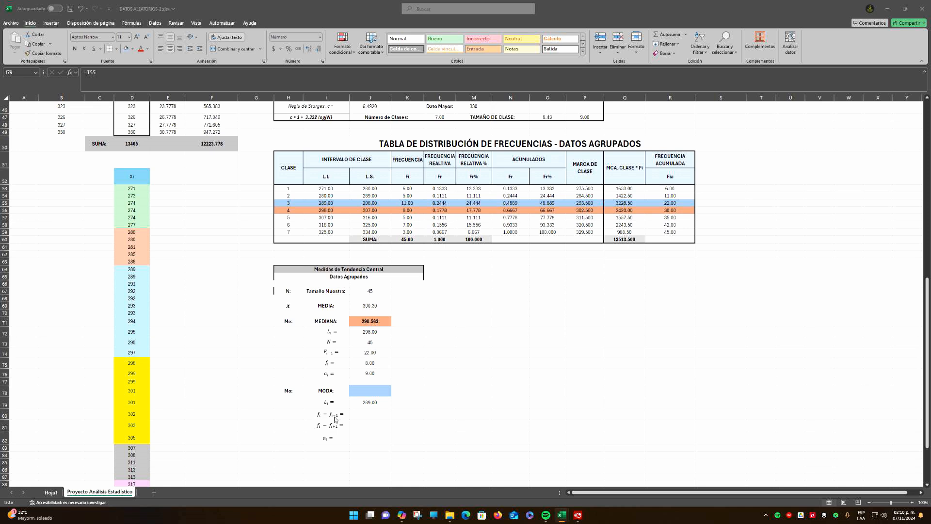
Fill in fi − fi-1 in J80 with =K55-K54, the modal class frequency minus that of class 2
key("F2")
key("Escape")
left_click(410, 202)
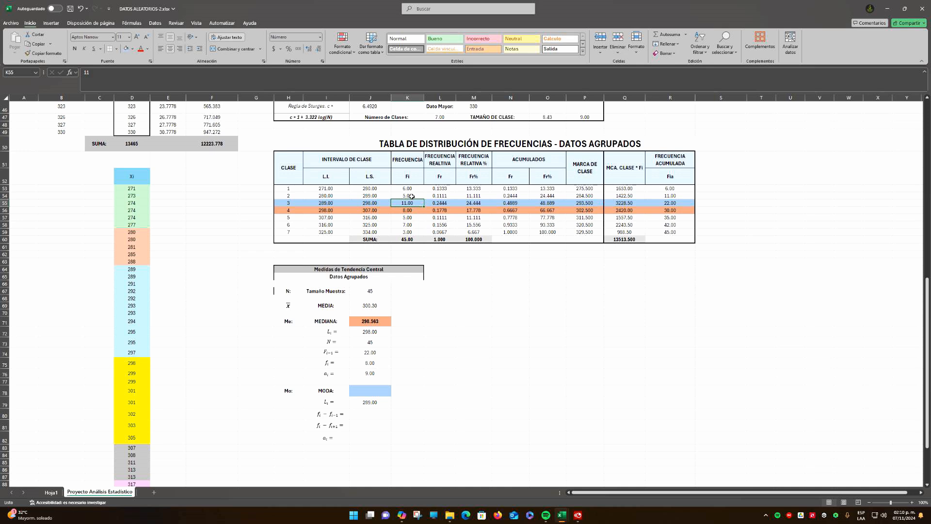
left_click(413, 196)
left_click(412, 210)
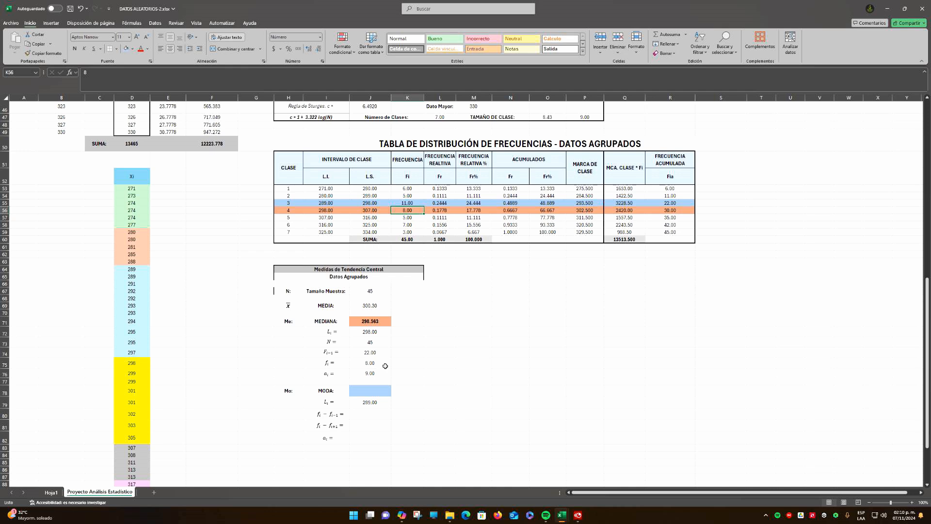
double_click(366, 415)
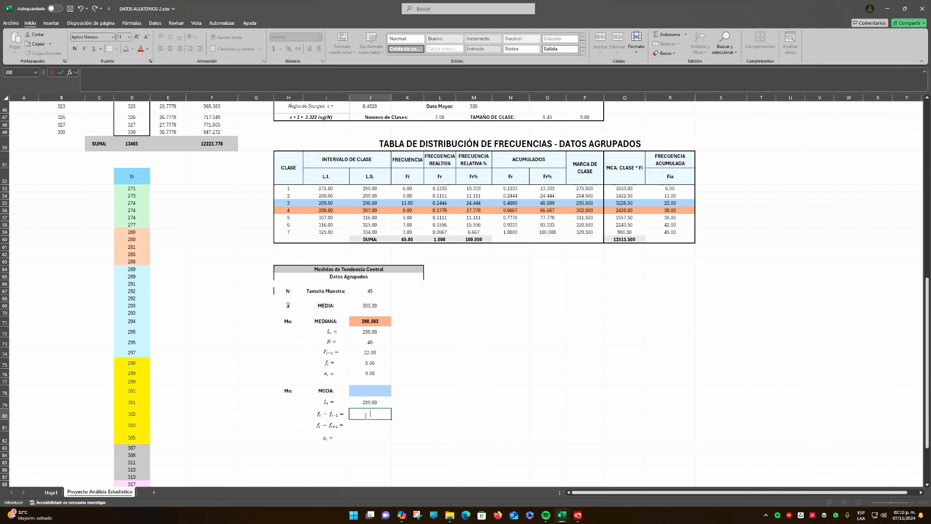
type("=")
left_click(405, 203)
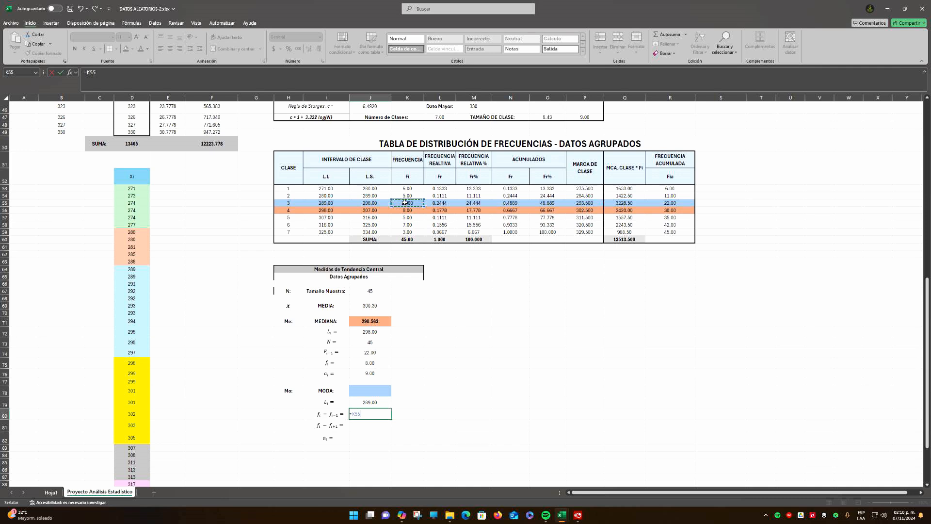
type("-")
left_click(407, 195)
key("Return")
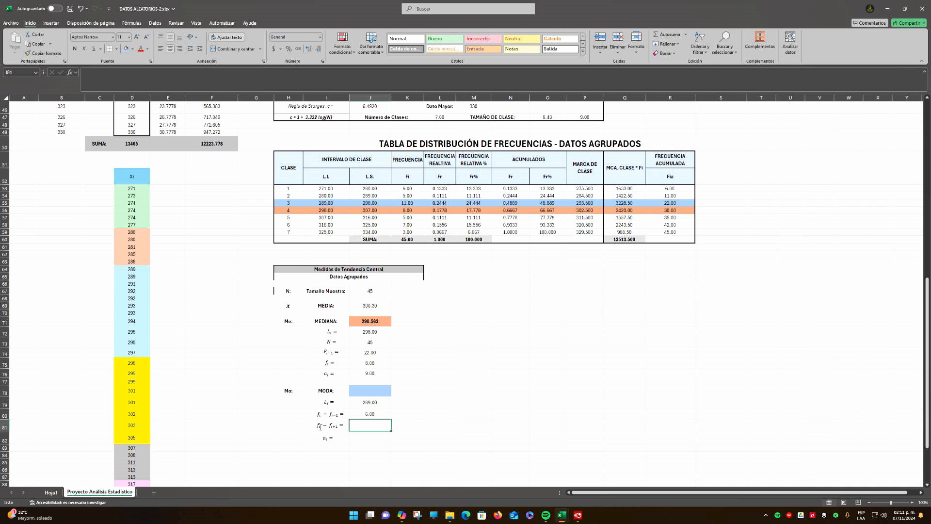
Fill in fi − fi+1 in J81 with =K55-K56, the modal class frequency minus that of class 4
type("=")
left_click(407, 202)
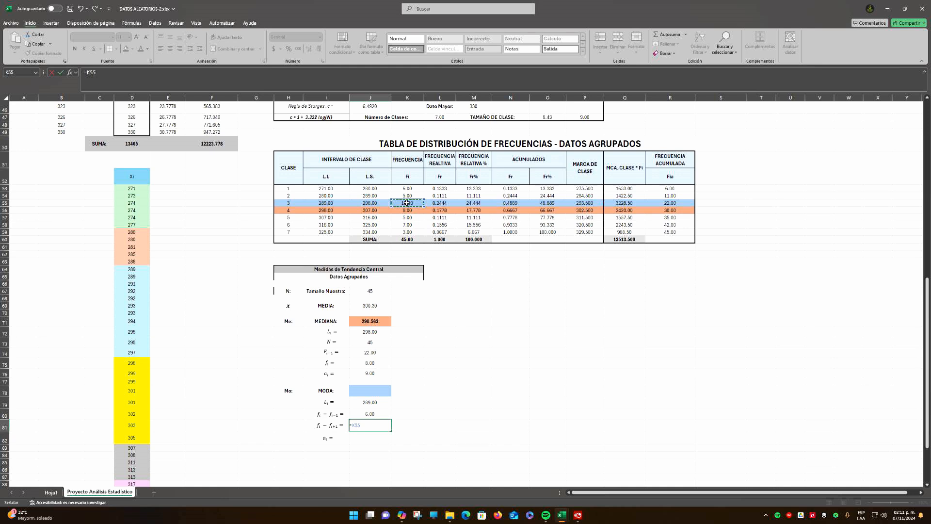
type("-")
left_click(408, 210)
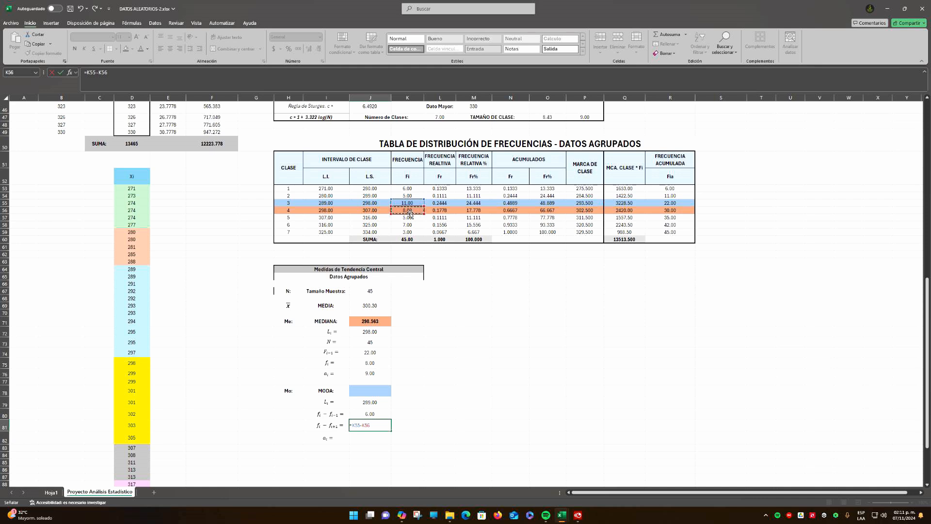
key("Return")
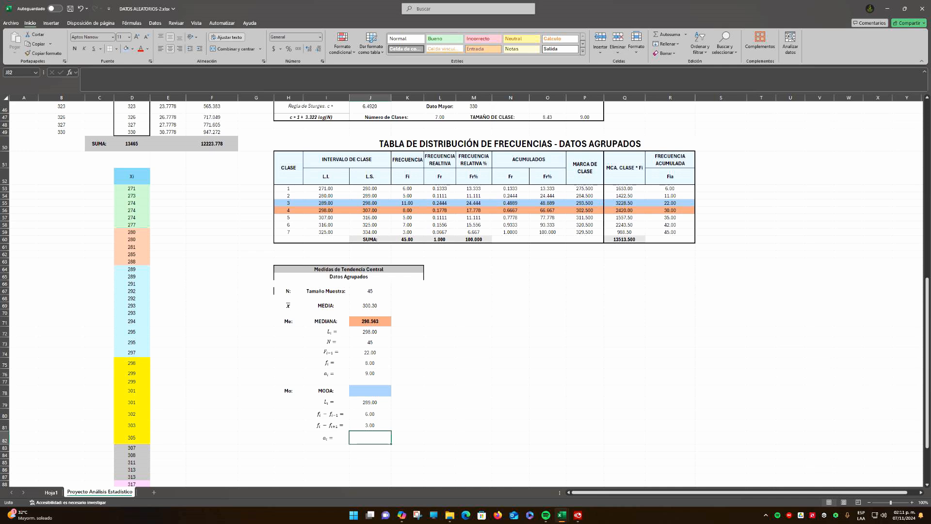
Consult the mode calculation in the workbook EBA_U3_EA_OSDC.xlsx and fill in ai in J82 of DATOS ALEATORIOS-2.xlsx with =P47
key("F2")
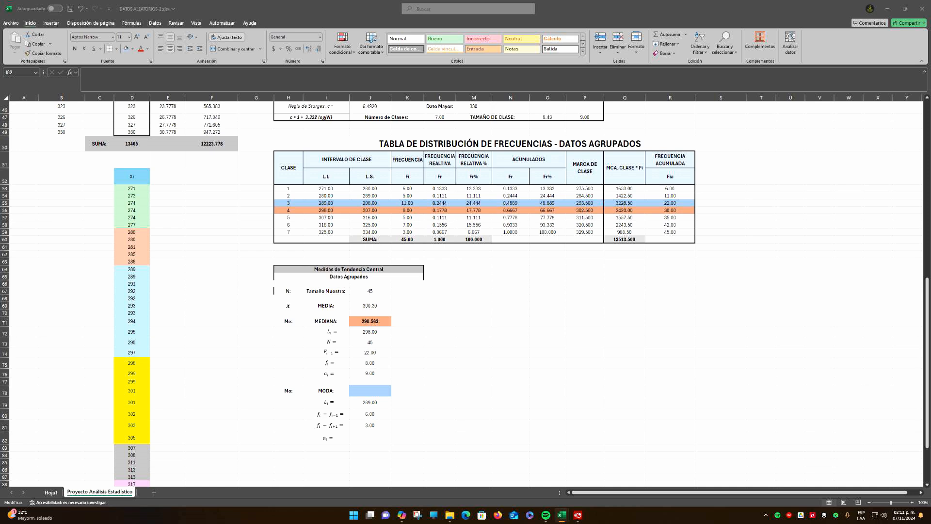
left_click(373, 425)
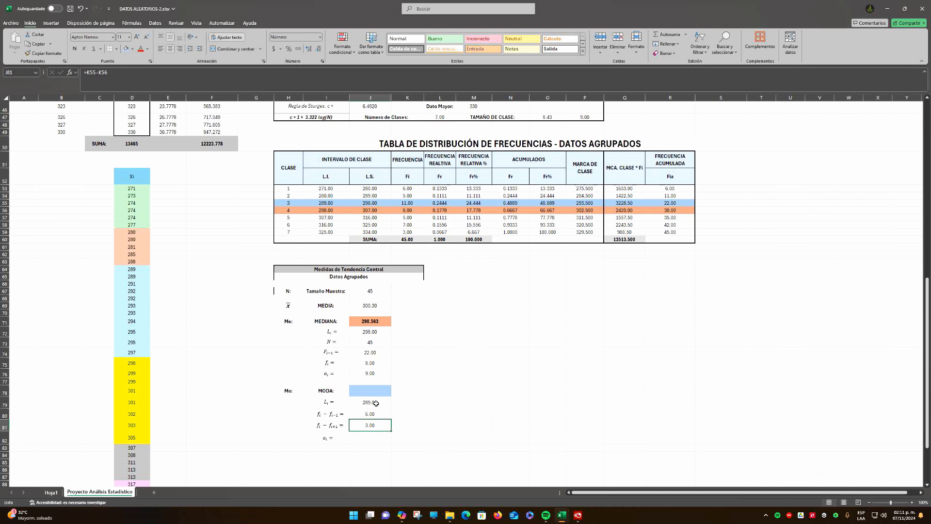
key("Down")
type("?")
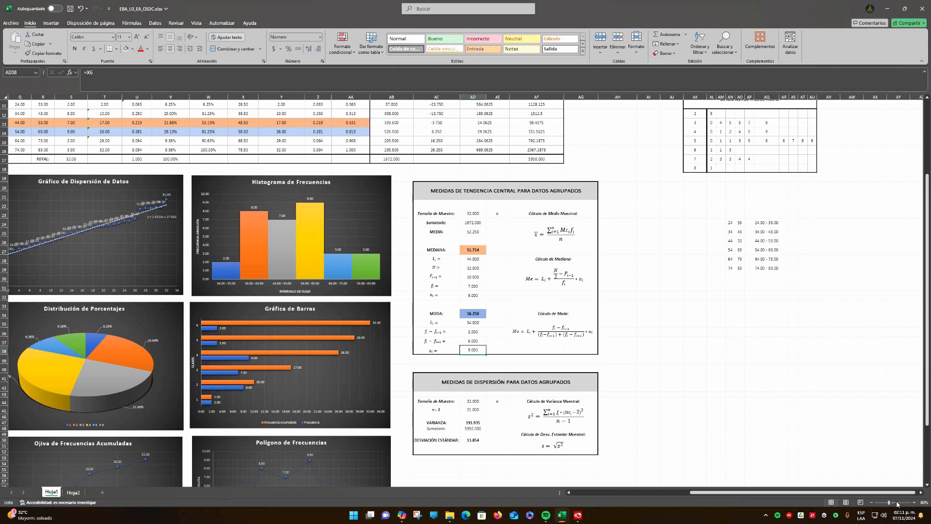
left_click(913, 502)
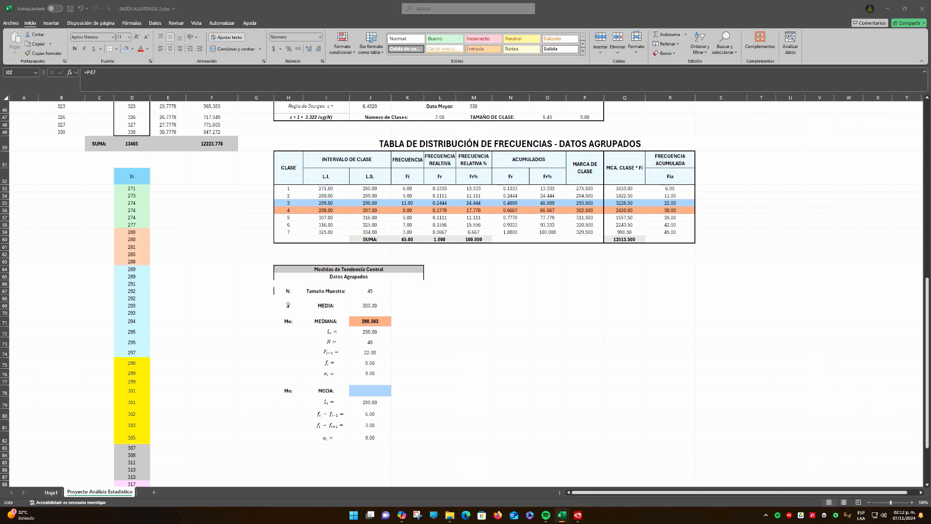
Calculate the mode in J78 with =(J79)+(J80/(J80+J81))*J82 and compare it with the ungrouped mode in J10
key("ctrl+c")
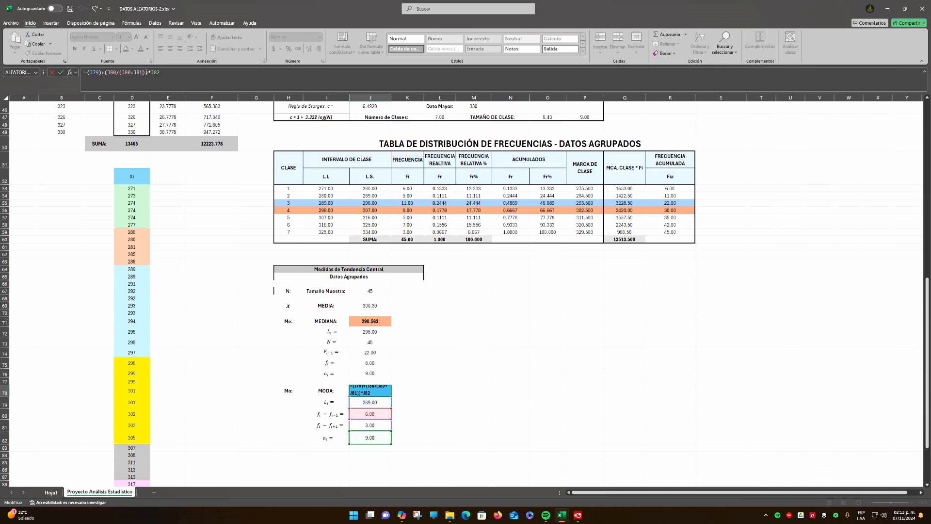
left_click(91, 72)
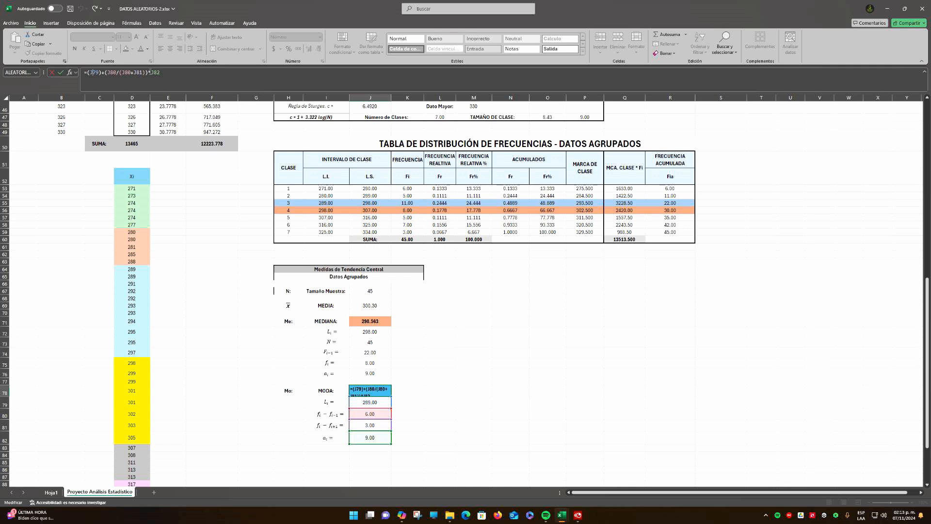
key("ctrl+Return")
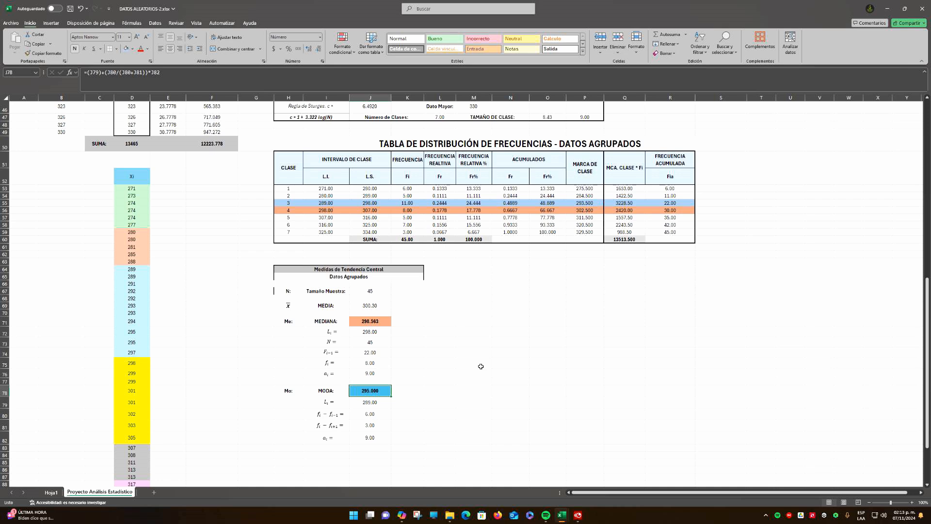
scroll(481, 366, "up", 14)
left_click(376, 159)
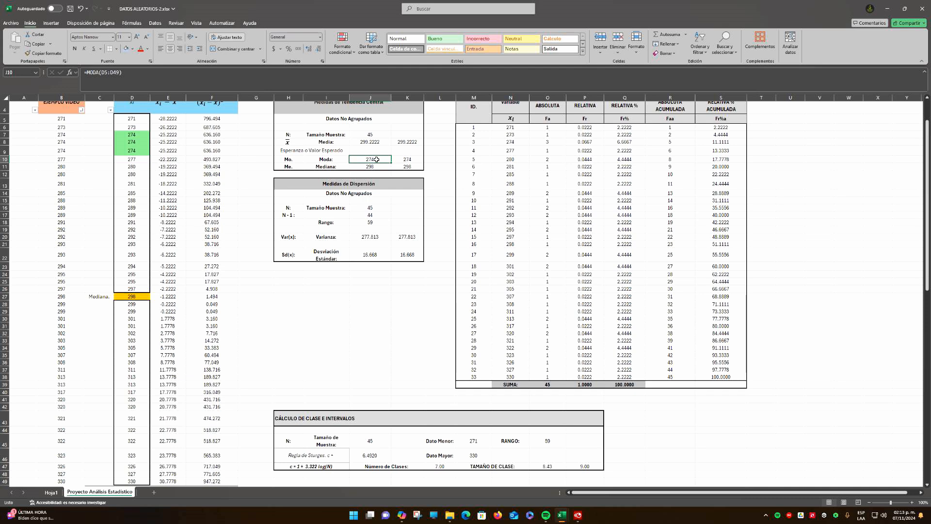
Outline the grouped central tendency table with a border and fill the mean cell J69 with light green
scroll(293, 226, "down", 15)
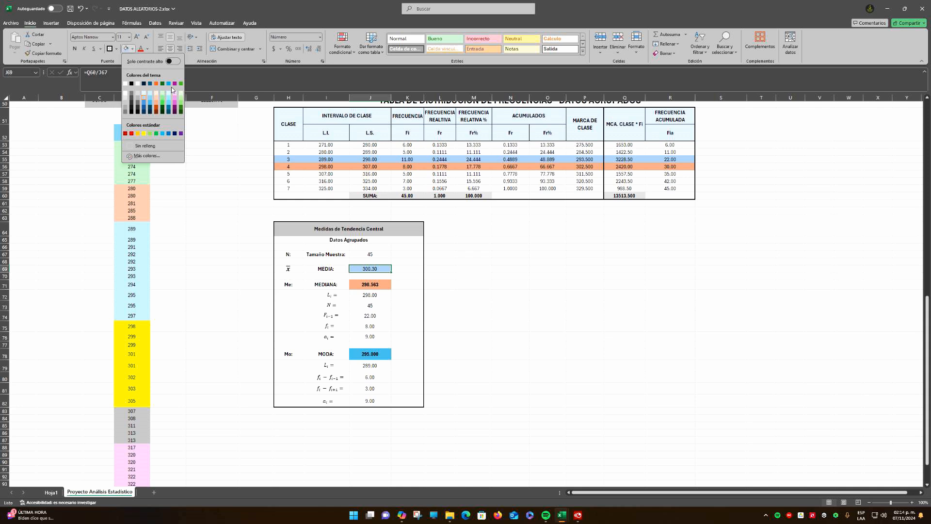
left_click(181, 92)
left_click(354, 240)
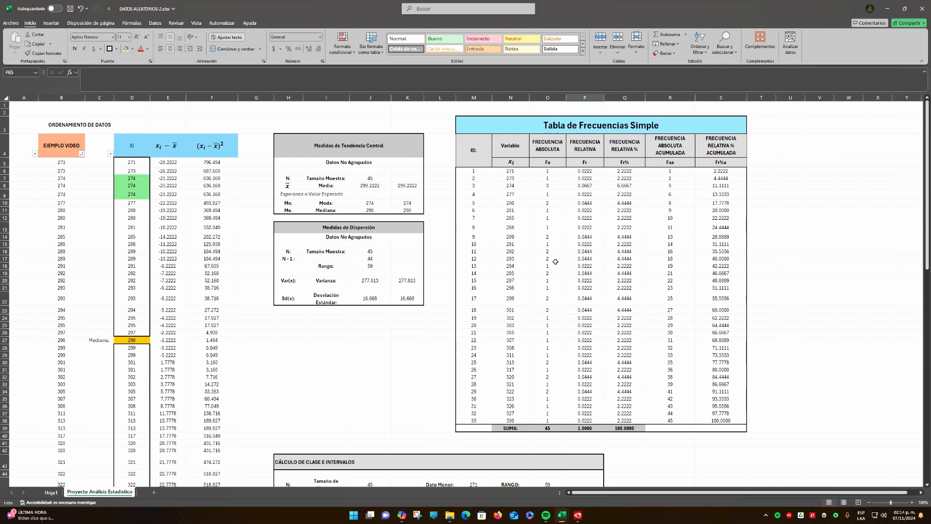
Review the headers of the ungrouped and grouped central tendency tables, and save the workbook
left_click(349, 150)
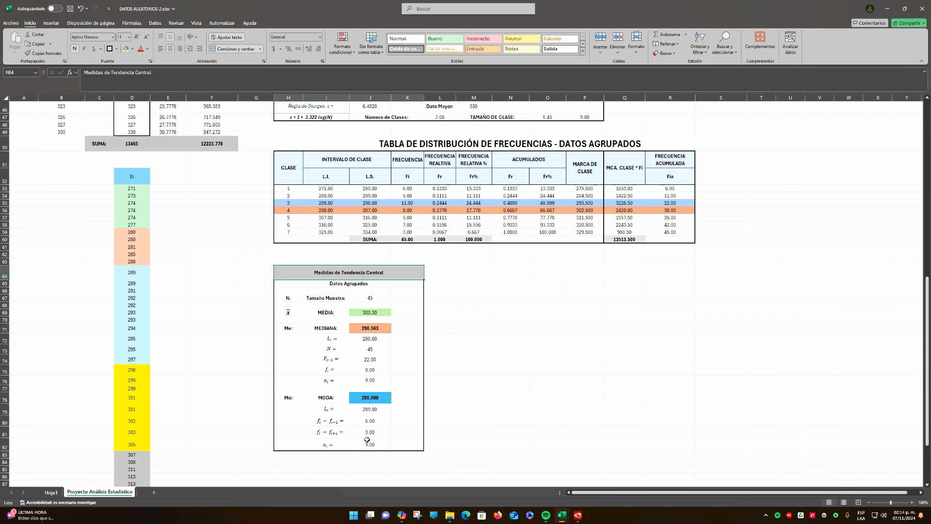
key("ctrl+s")
left_click(582, 517)
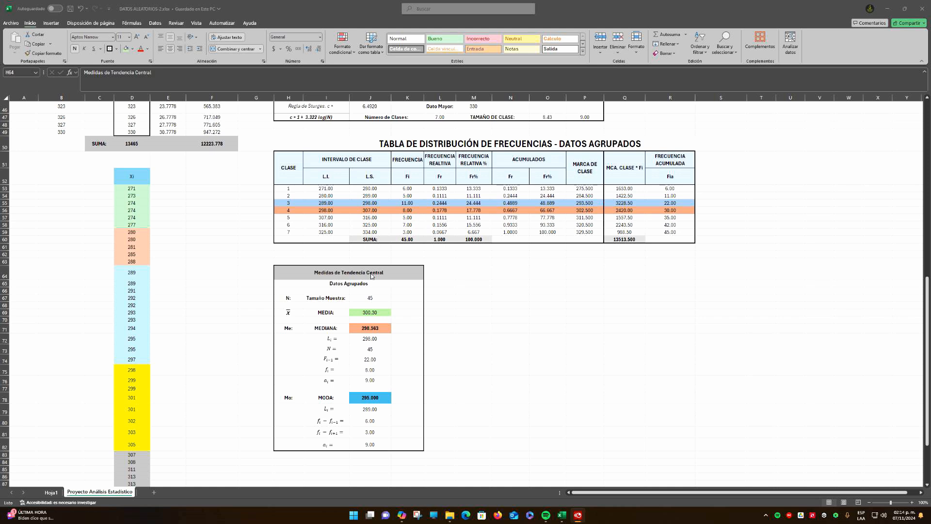